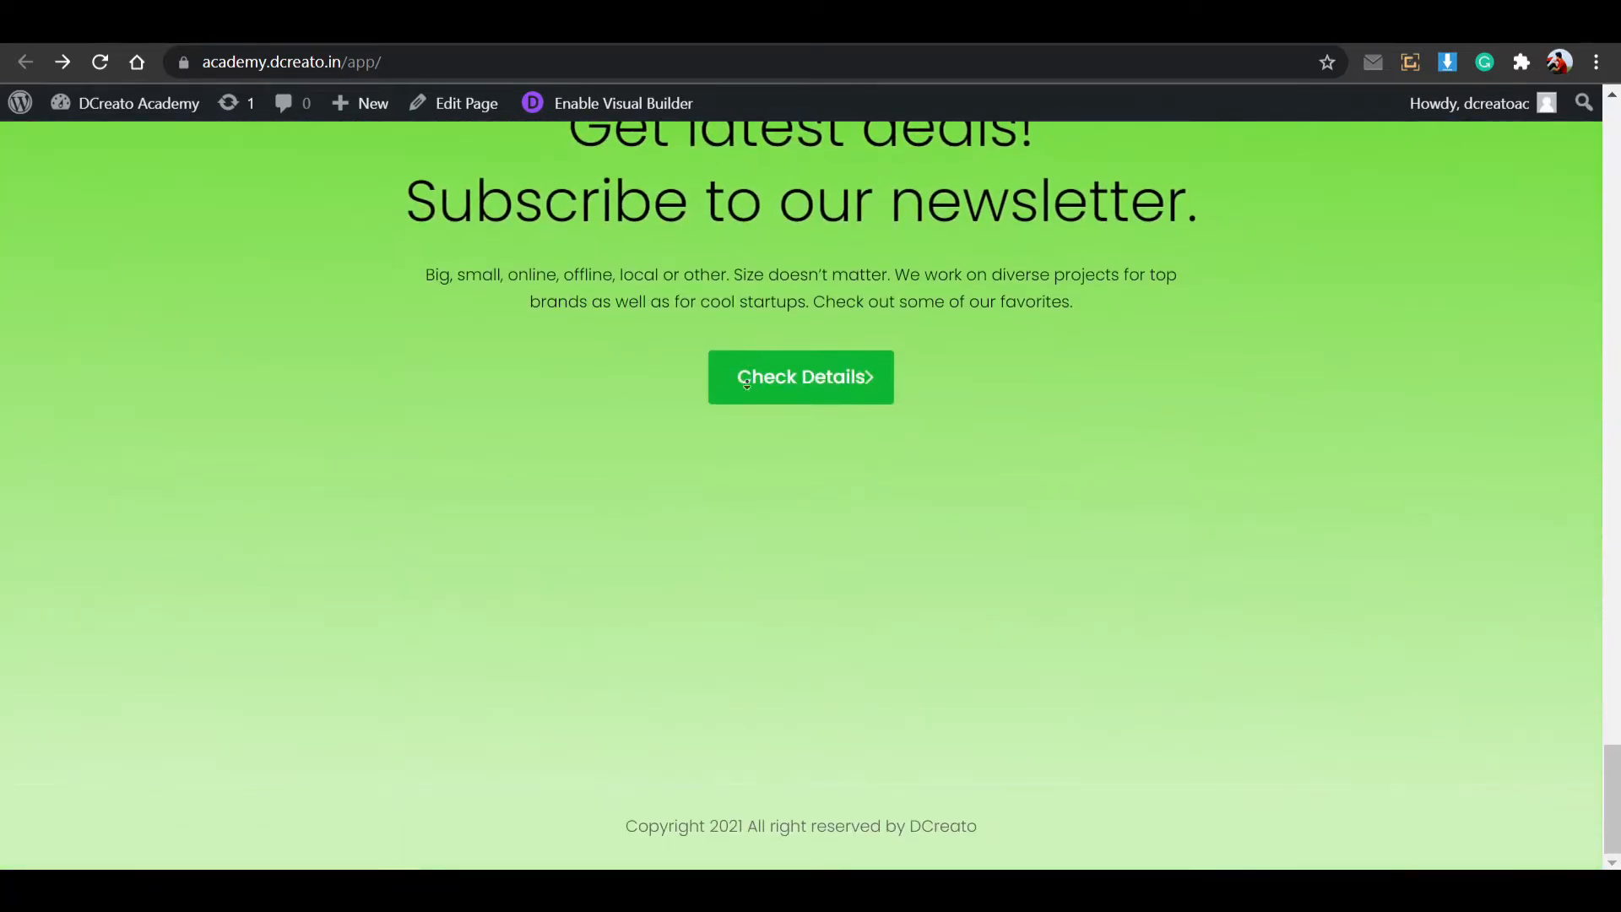
# Reload the vApp landing page and examine its sections from the hero down to the copyright footer.
pyautogui.scroll(20, 740, 445)
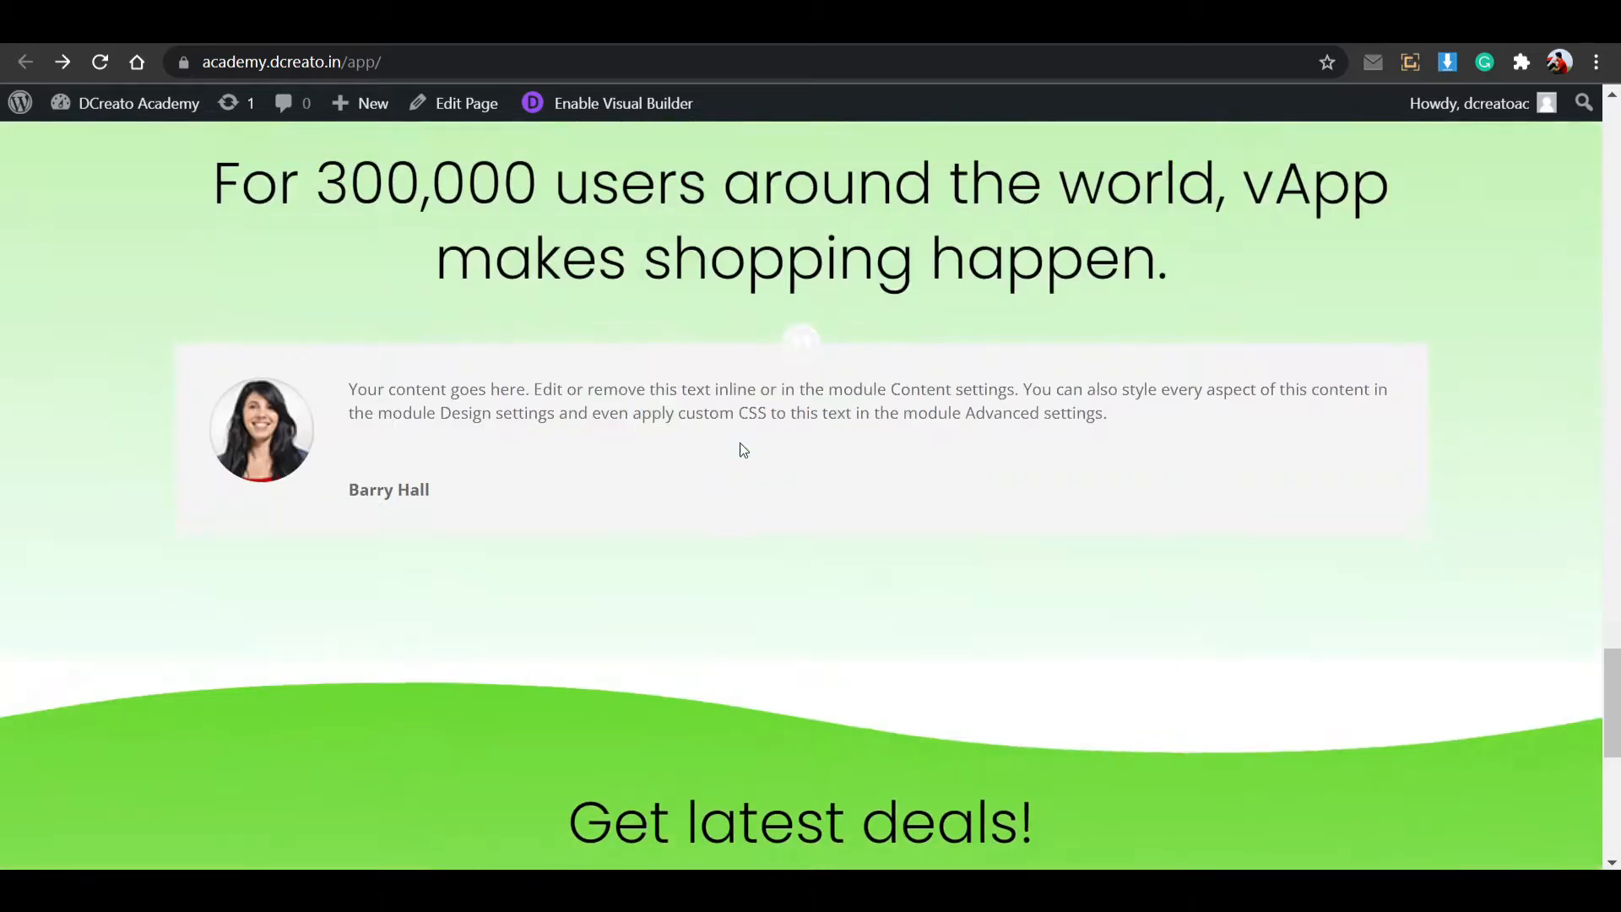
pyautogui.scroll(5, 743, 450)
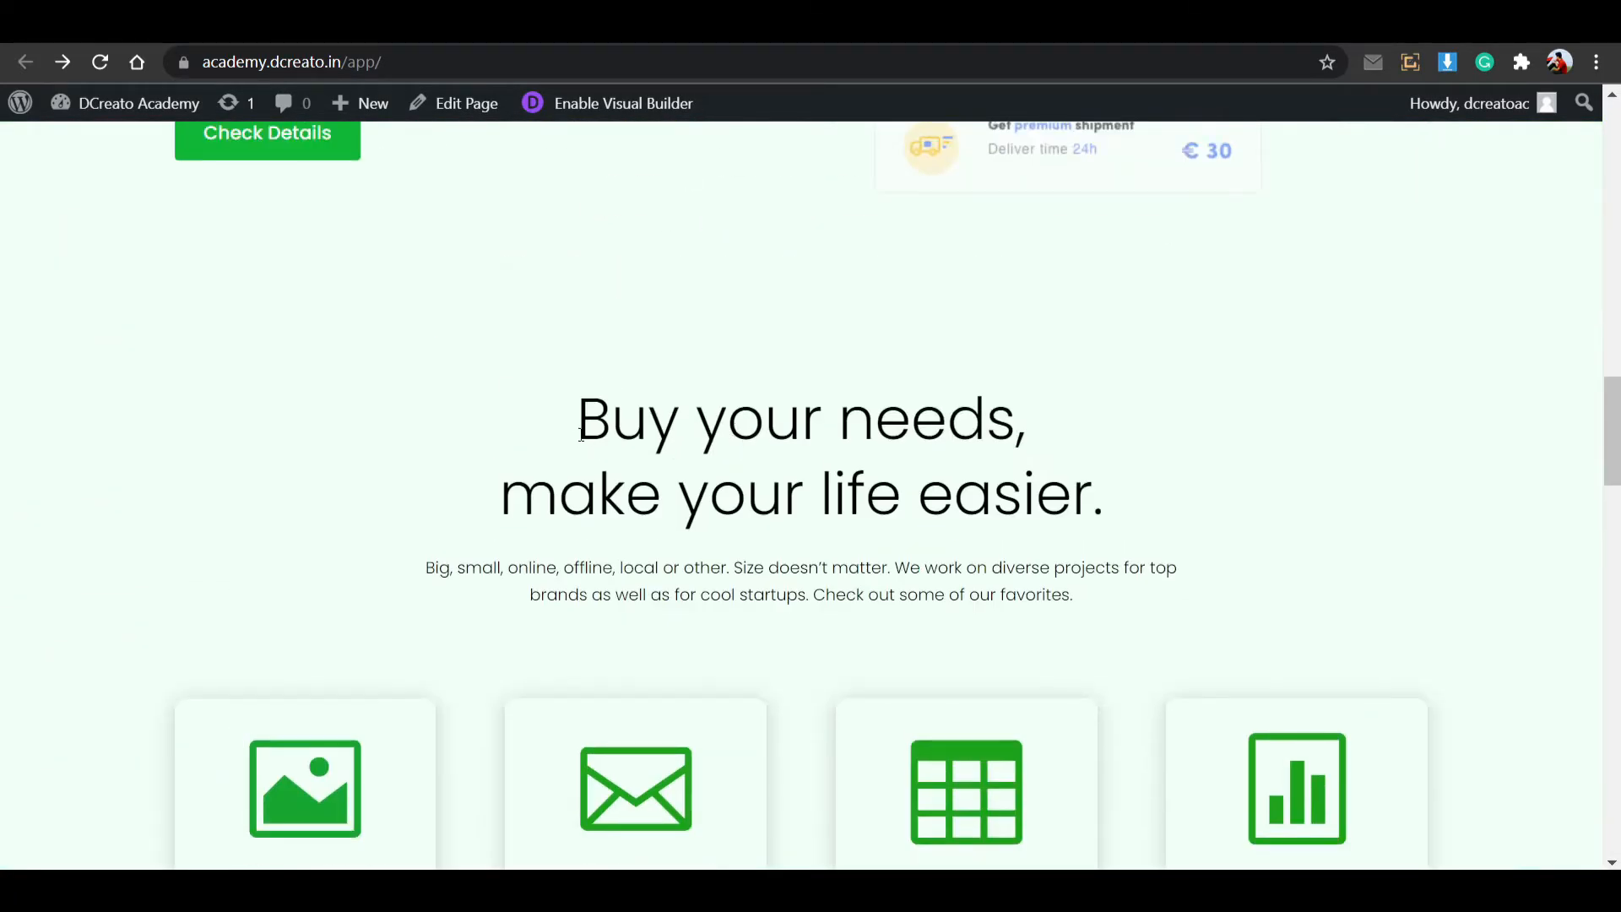
pyautogui.scroll(15, 685, 455)
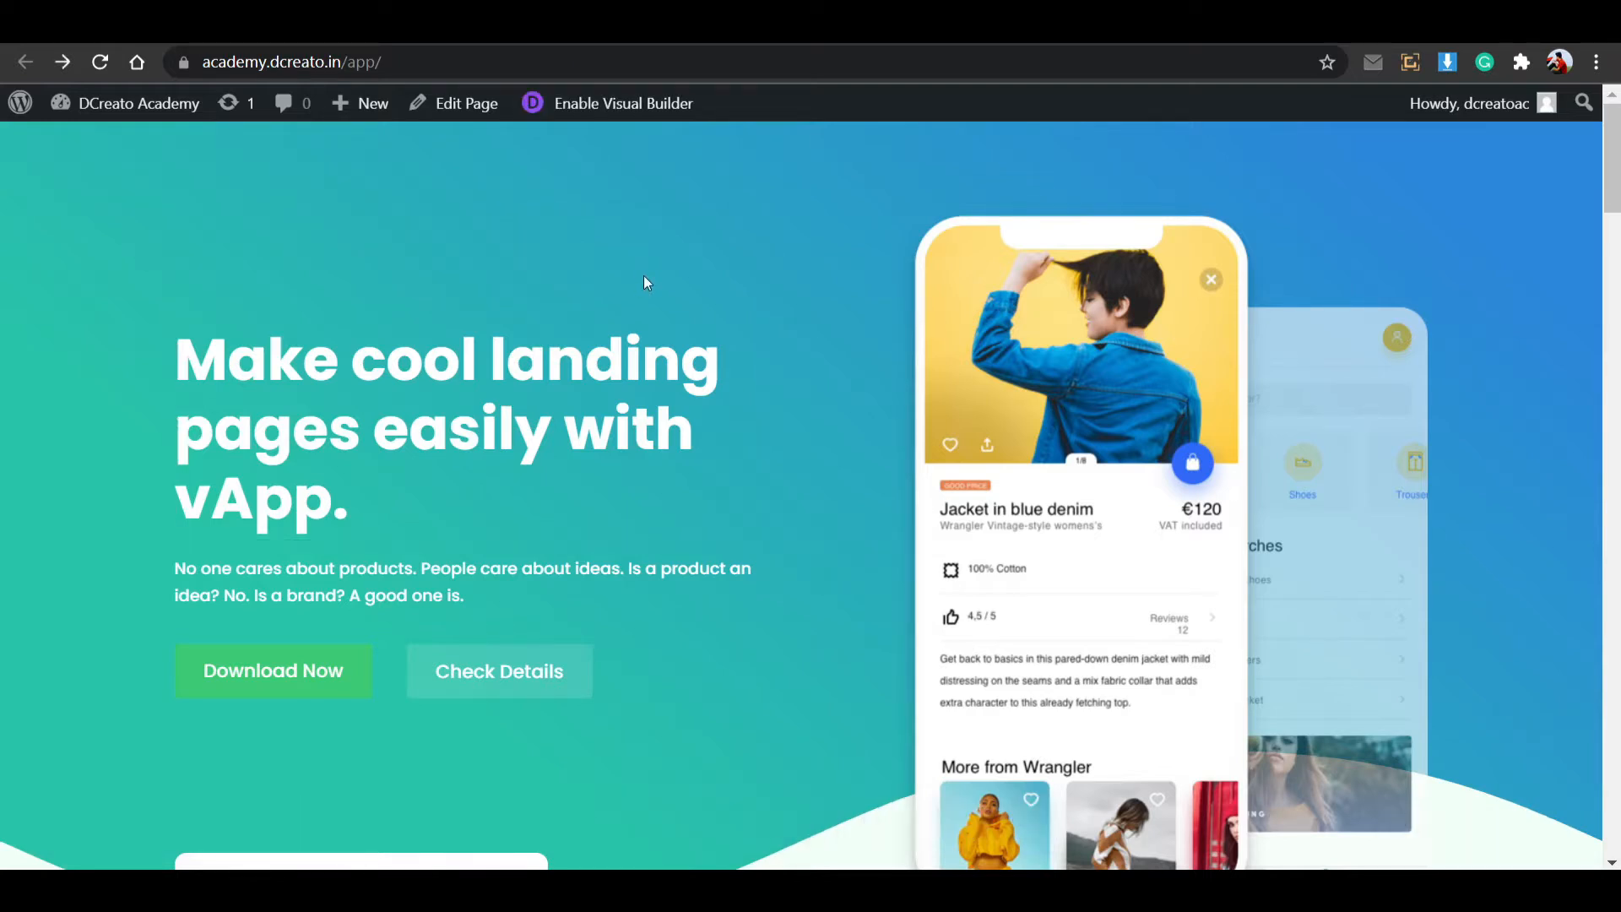
pyautogui.press('F5')
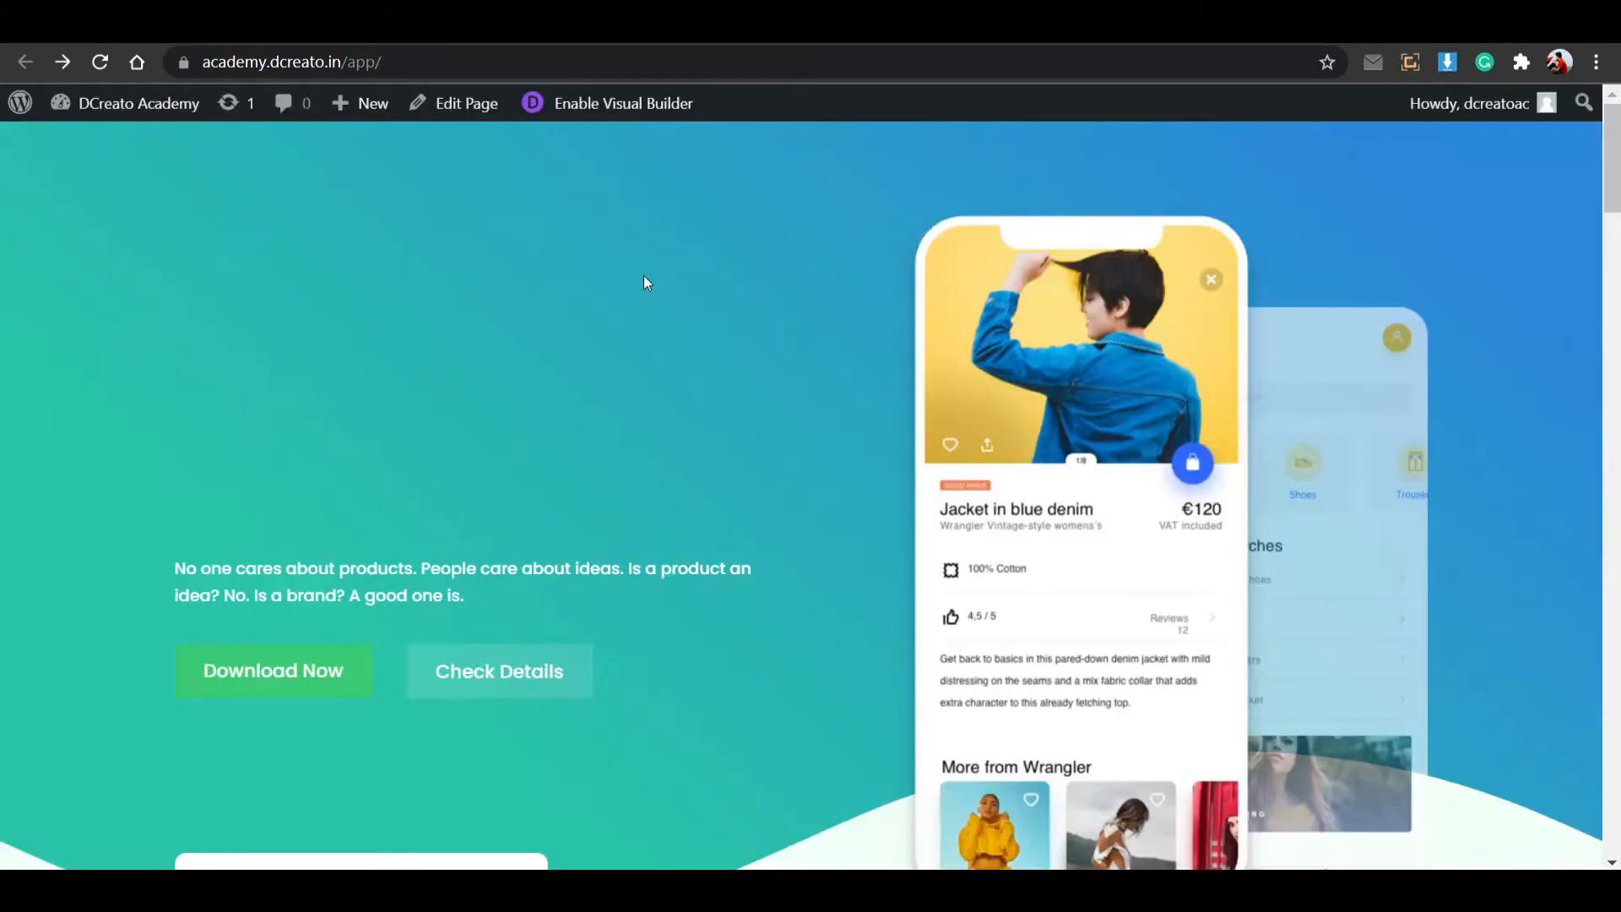
pyautogui.scroll(-10, 793, 442)
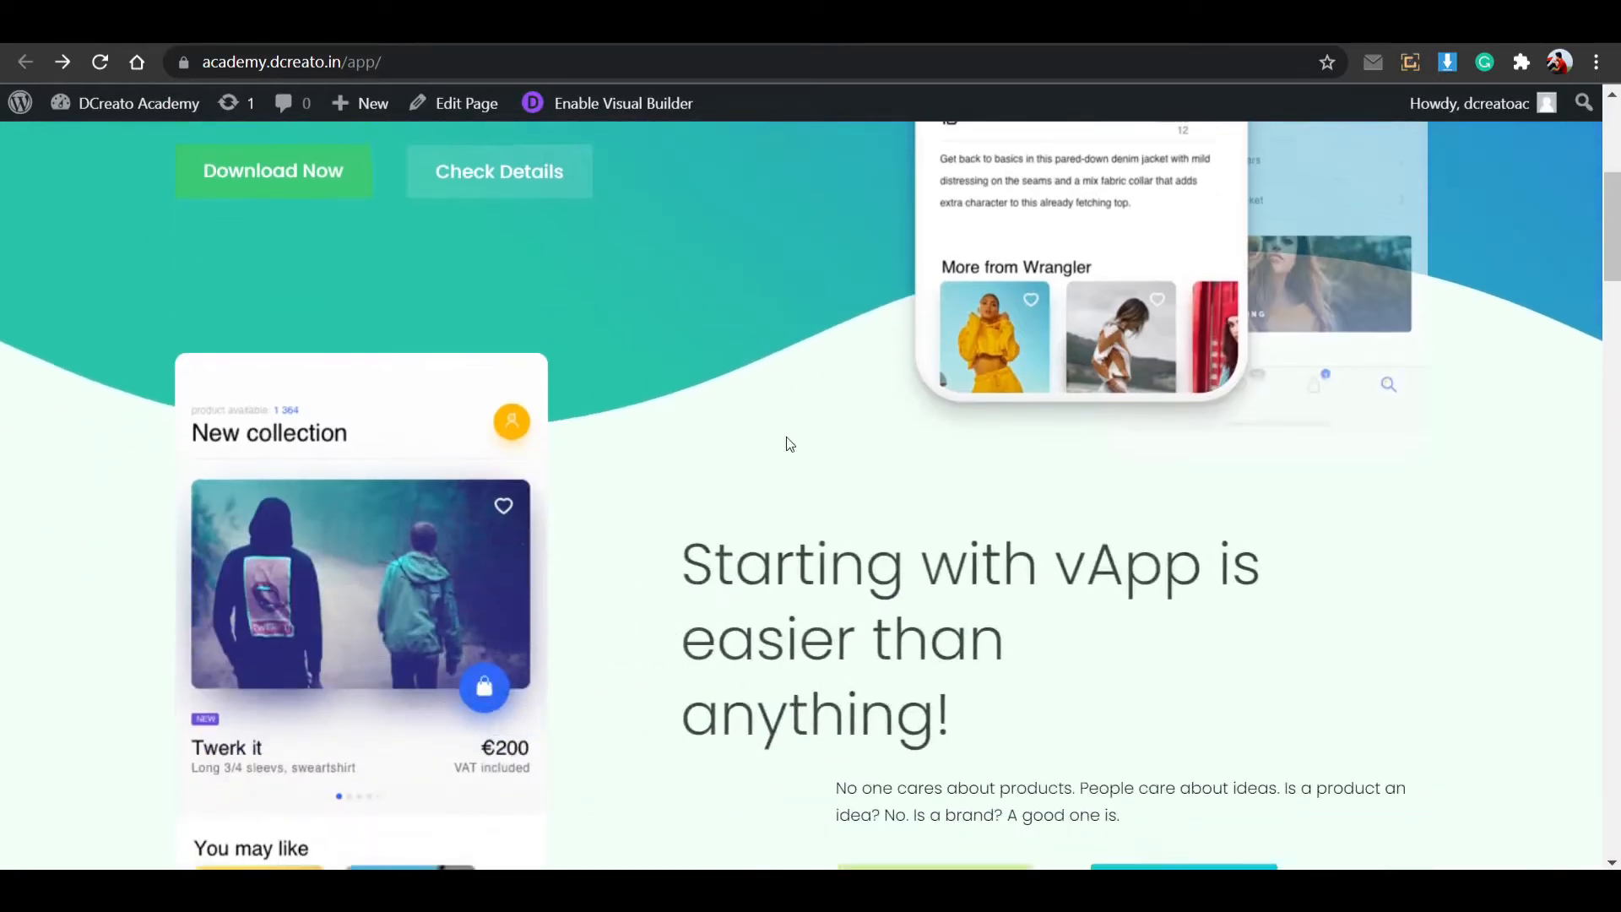
pyautogui.scroll(-10, 1162, 381)
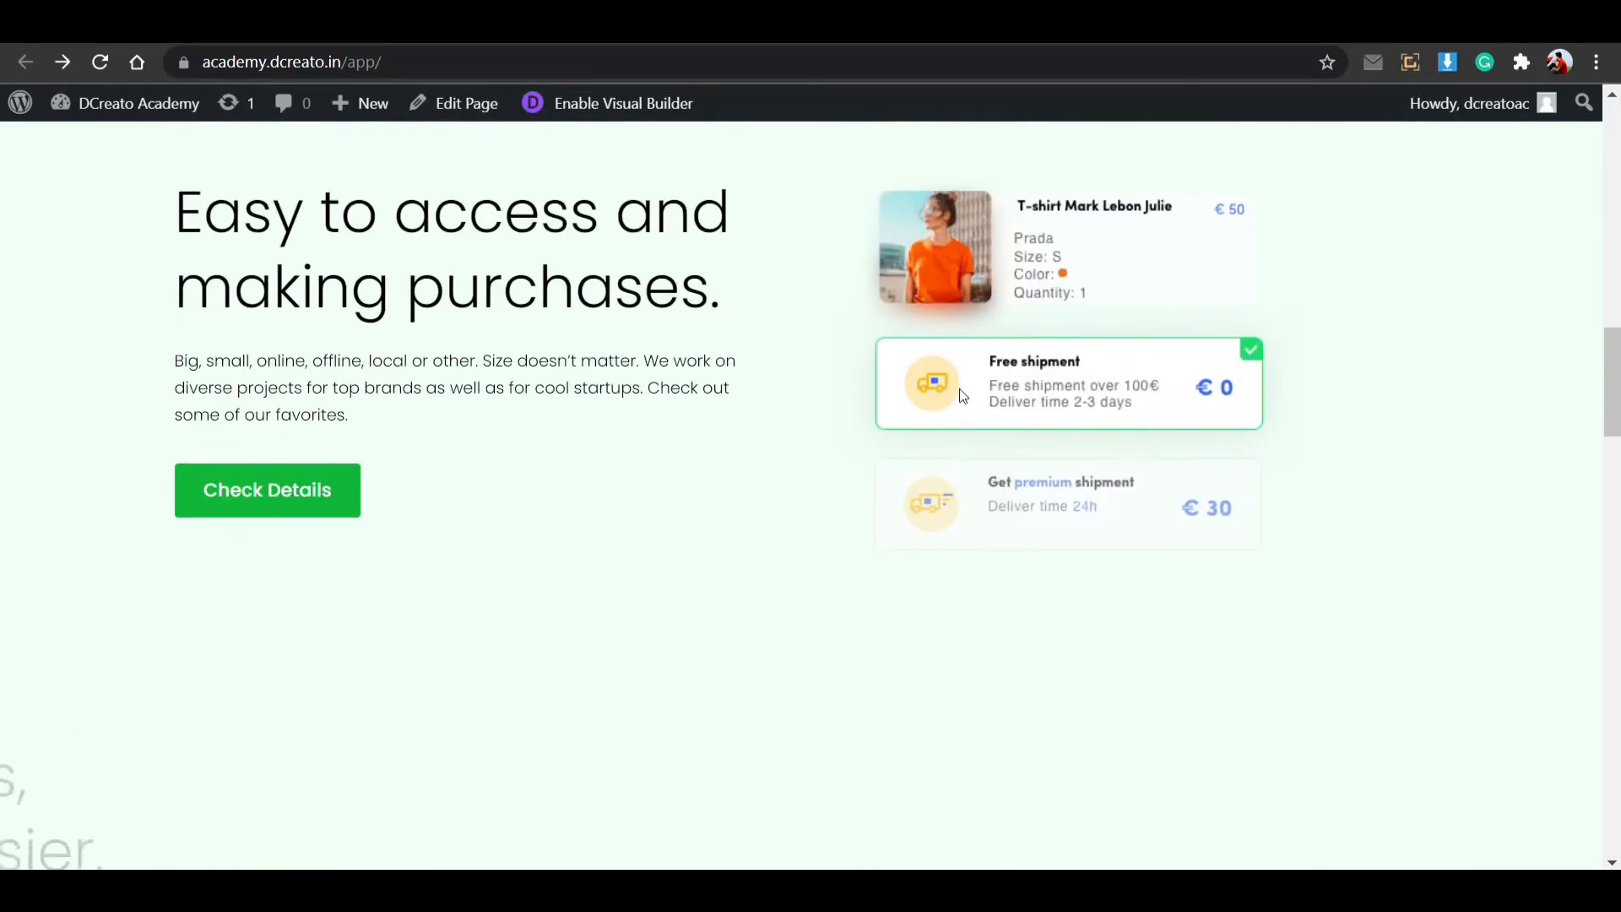
pyautogui.scroll(-6, 645, 527)
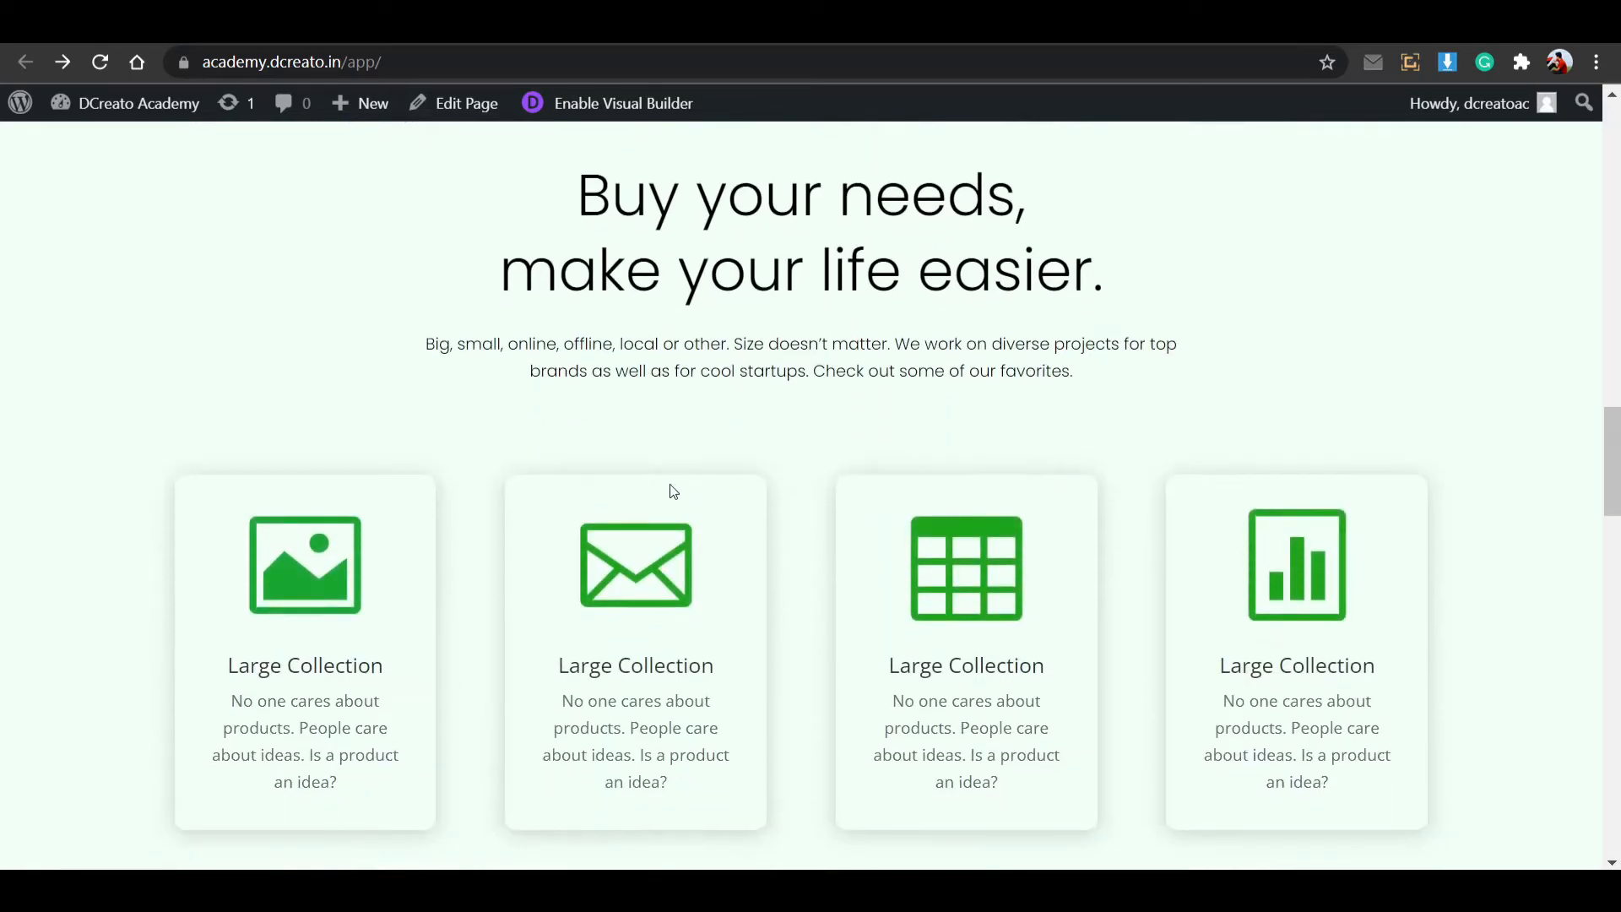
pyautogui.scroll(-5, 507, 655)
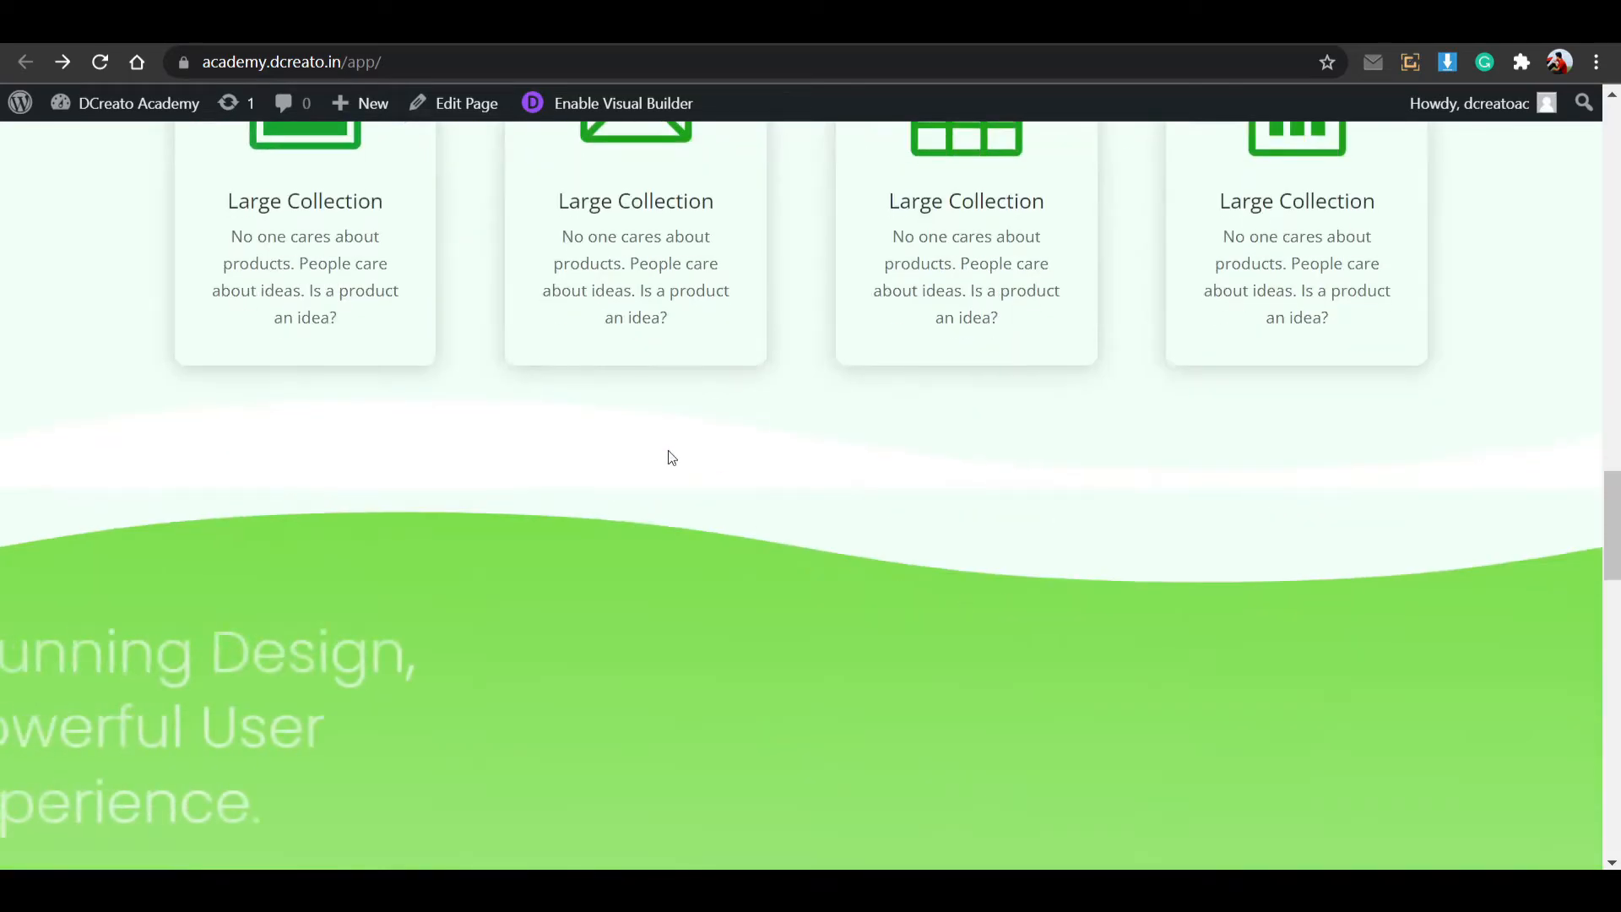
pyautogui.scroll(-5, 502, 566)
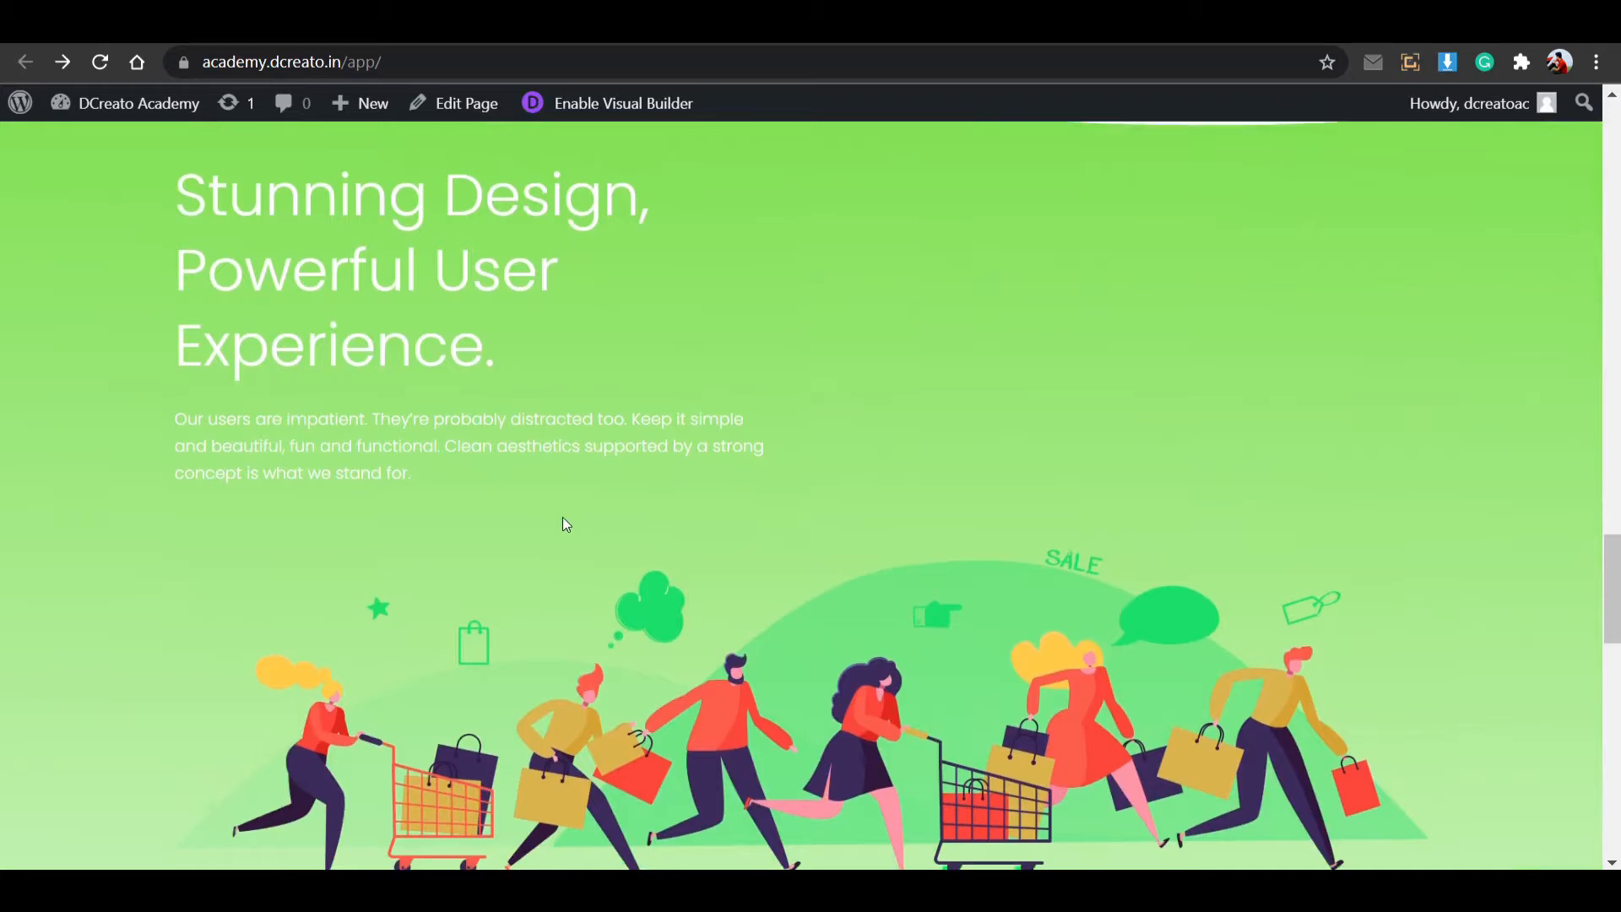
pyautogui.scroll(-3, 562, 517)
pyautogui.scroll(-5, 604, 501)
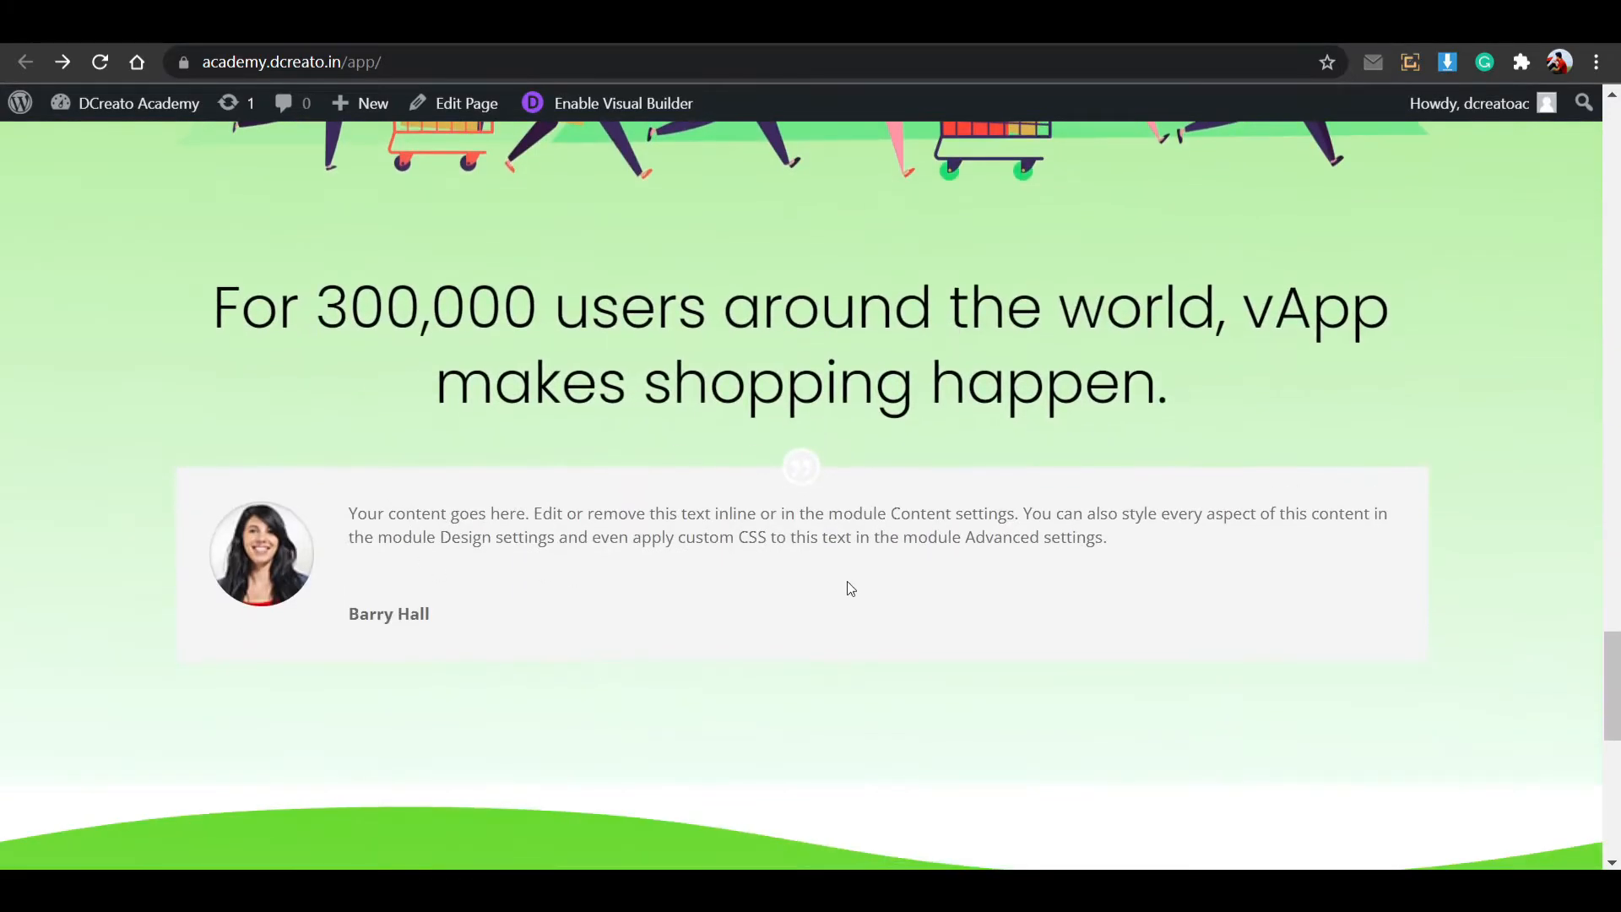
pyautogui.scroll(-4, 802, 473)
pyautogui.scroll(-3, 675, 464)
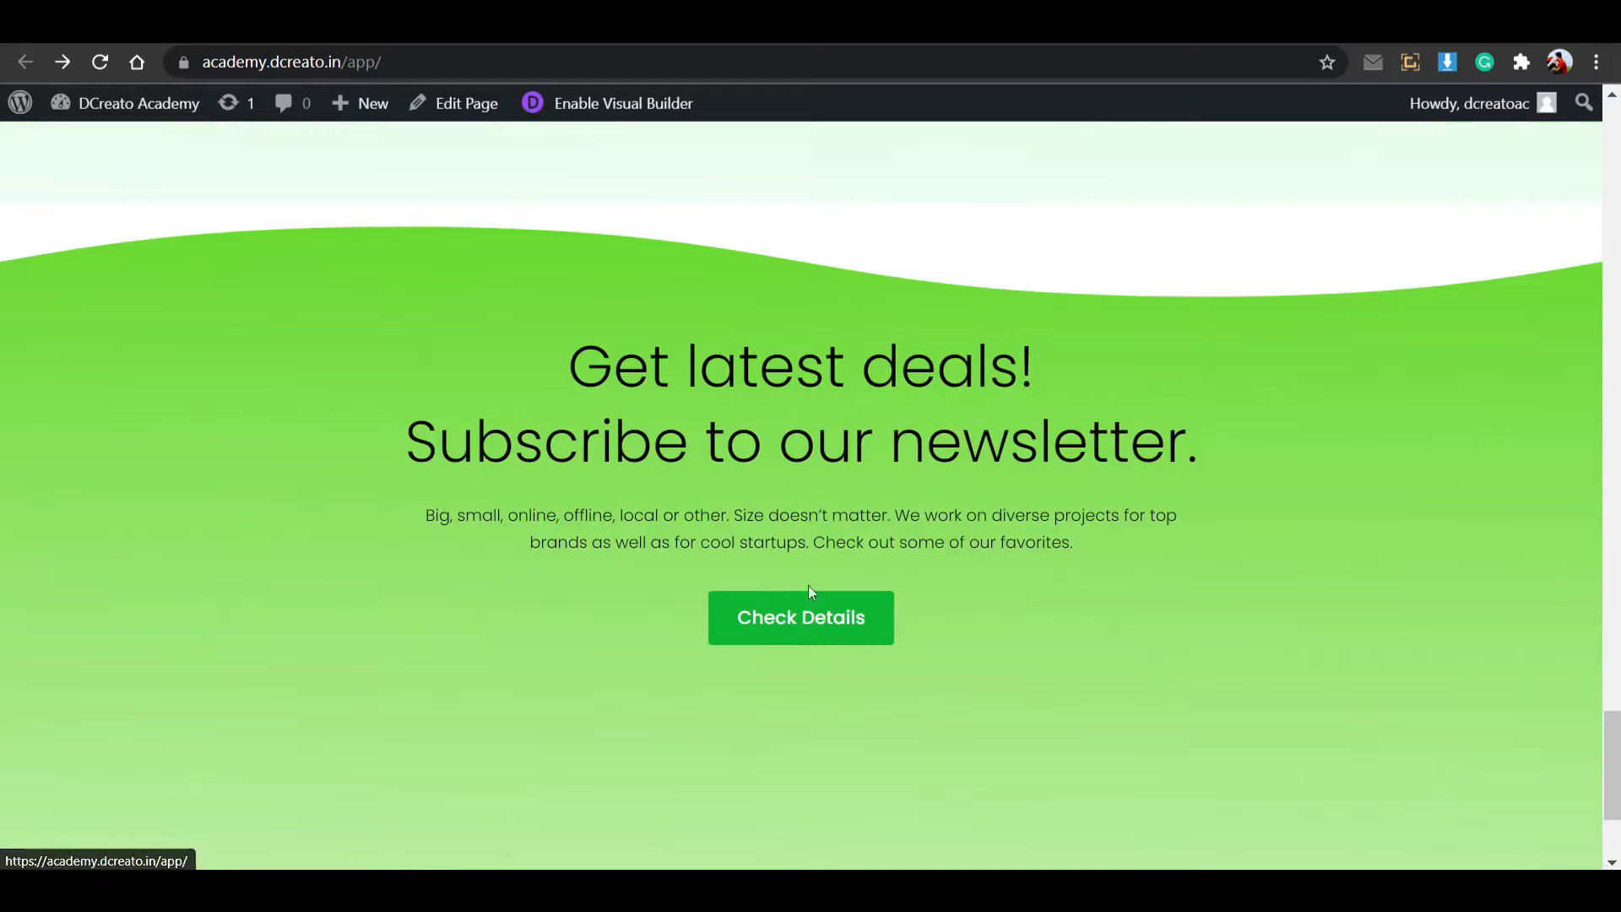
pyautogui.scroll(-3, 807, 585)
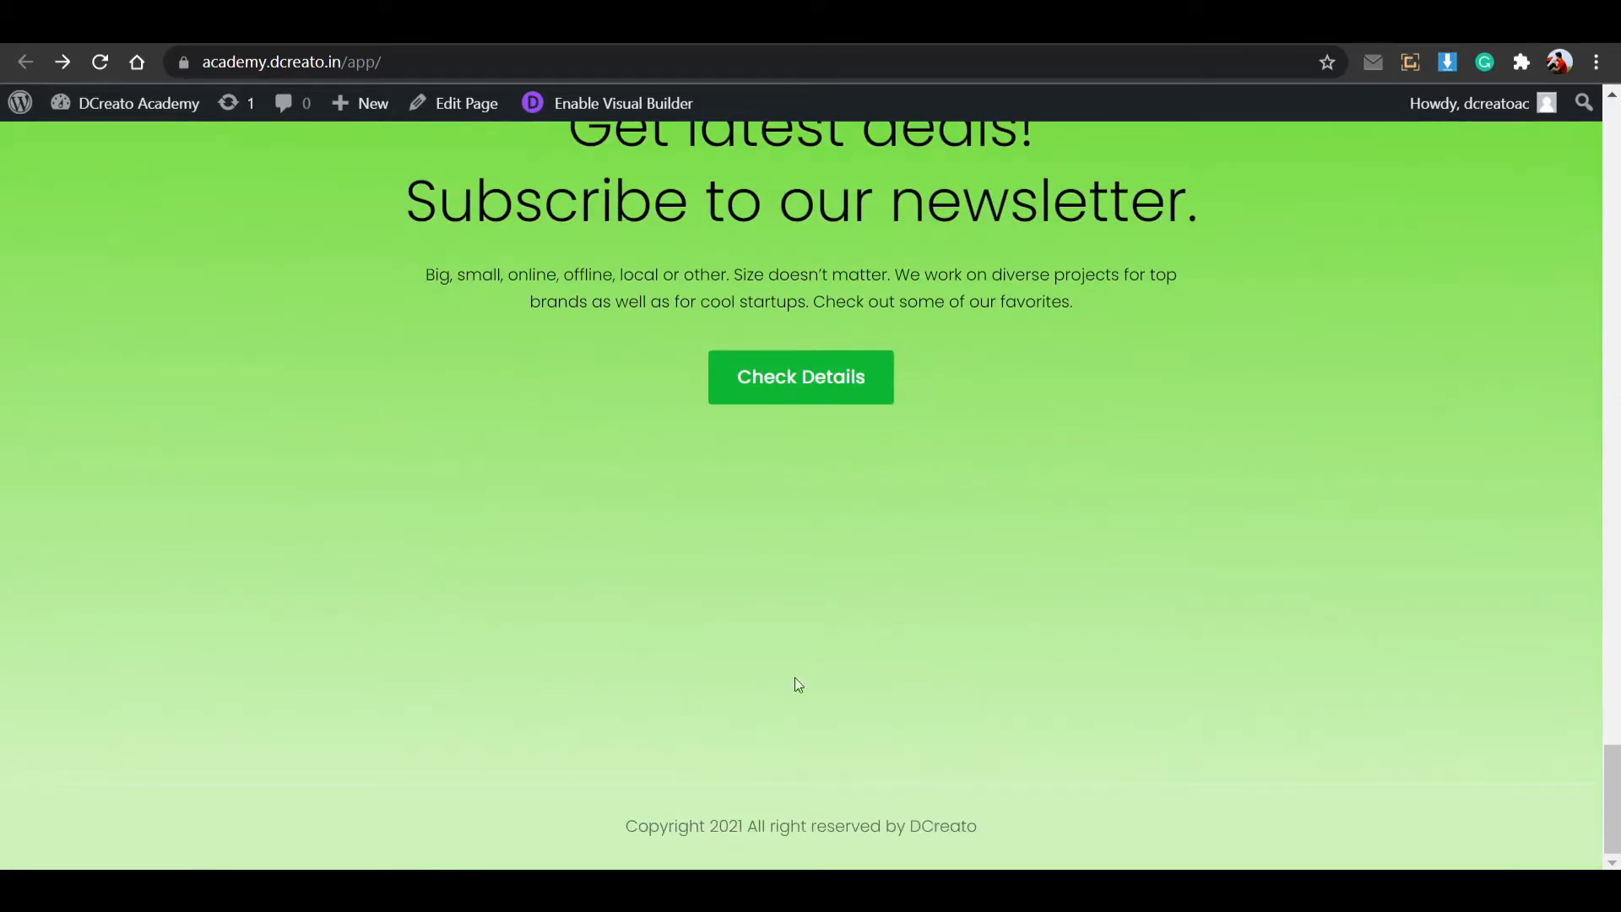
pyautogui.moveTo(1085, 823); pyautogui.dragTo(608, 850)
pyautogui.click(862, 789)
# Examine the landing page's hero, "Starting with vApp" and "Easy to access" sections again, including their layout and wave dividers.
pyautogui.scroll(15, 1028, 780)
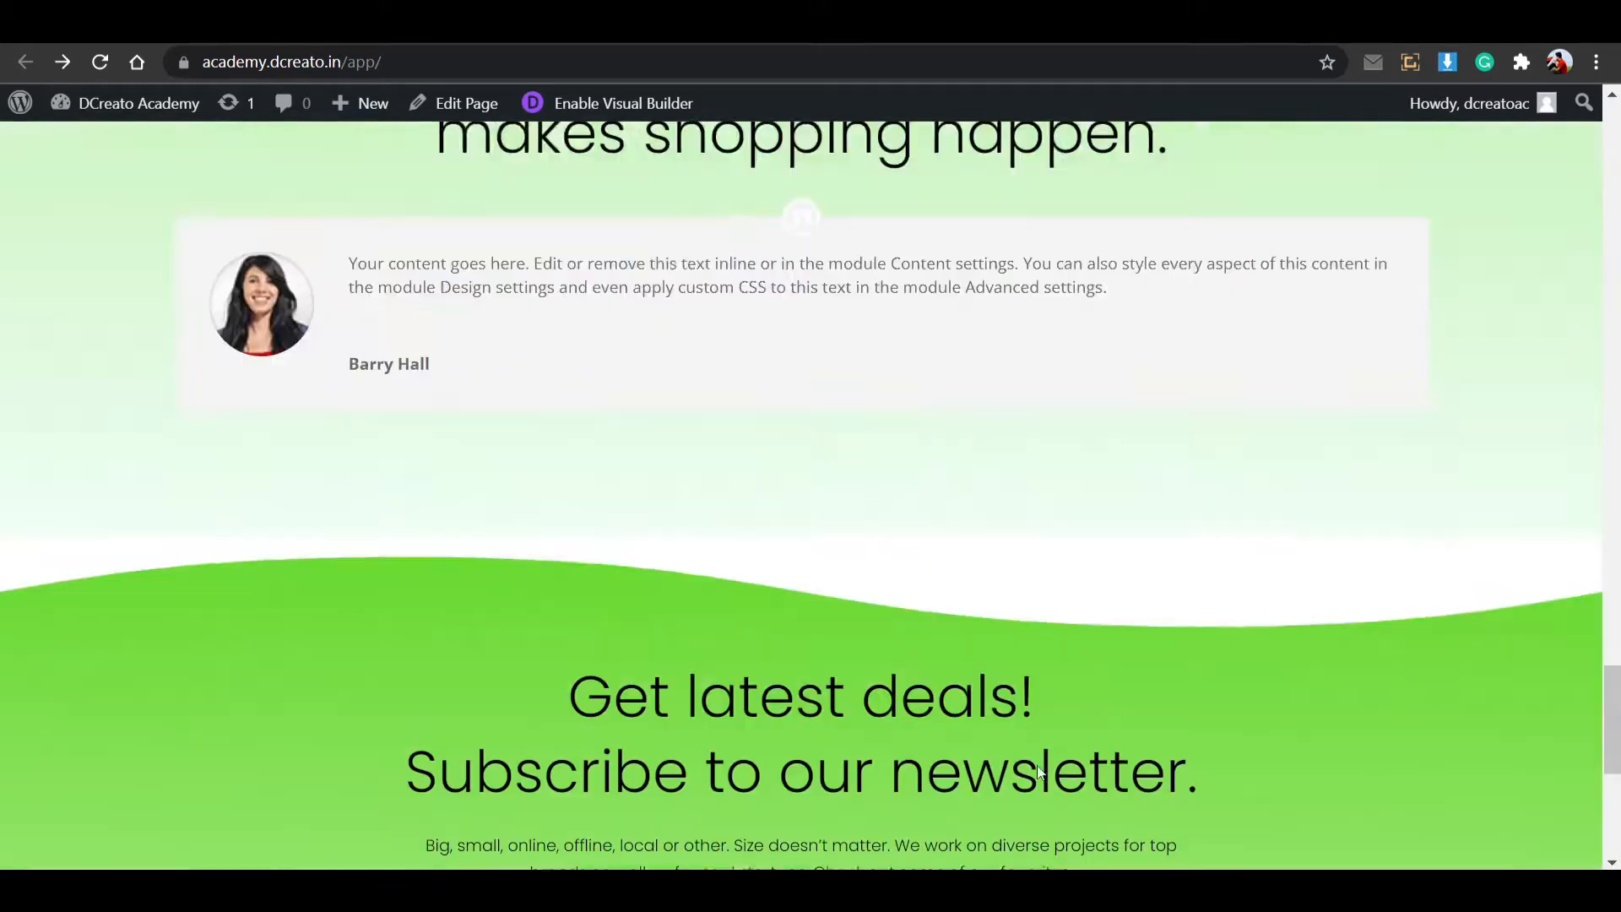
pyautogui.scroll(15, 1037, 760)
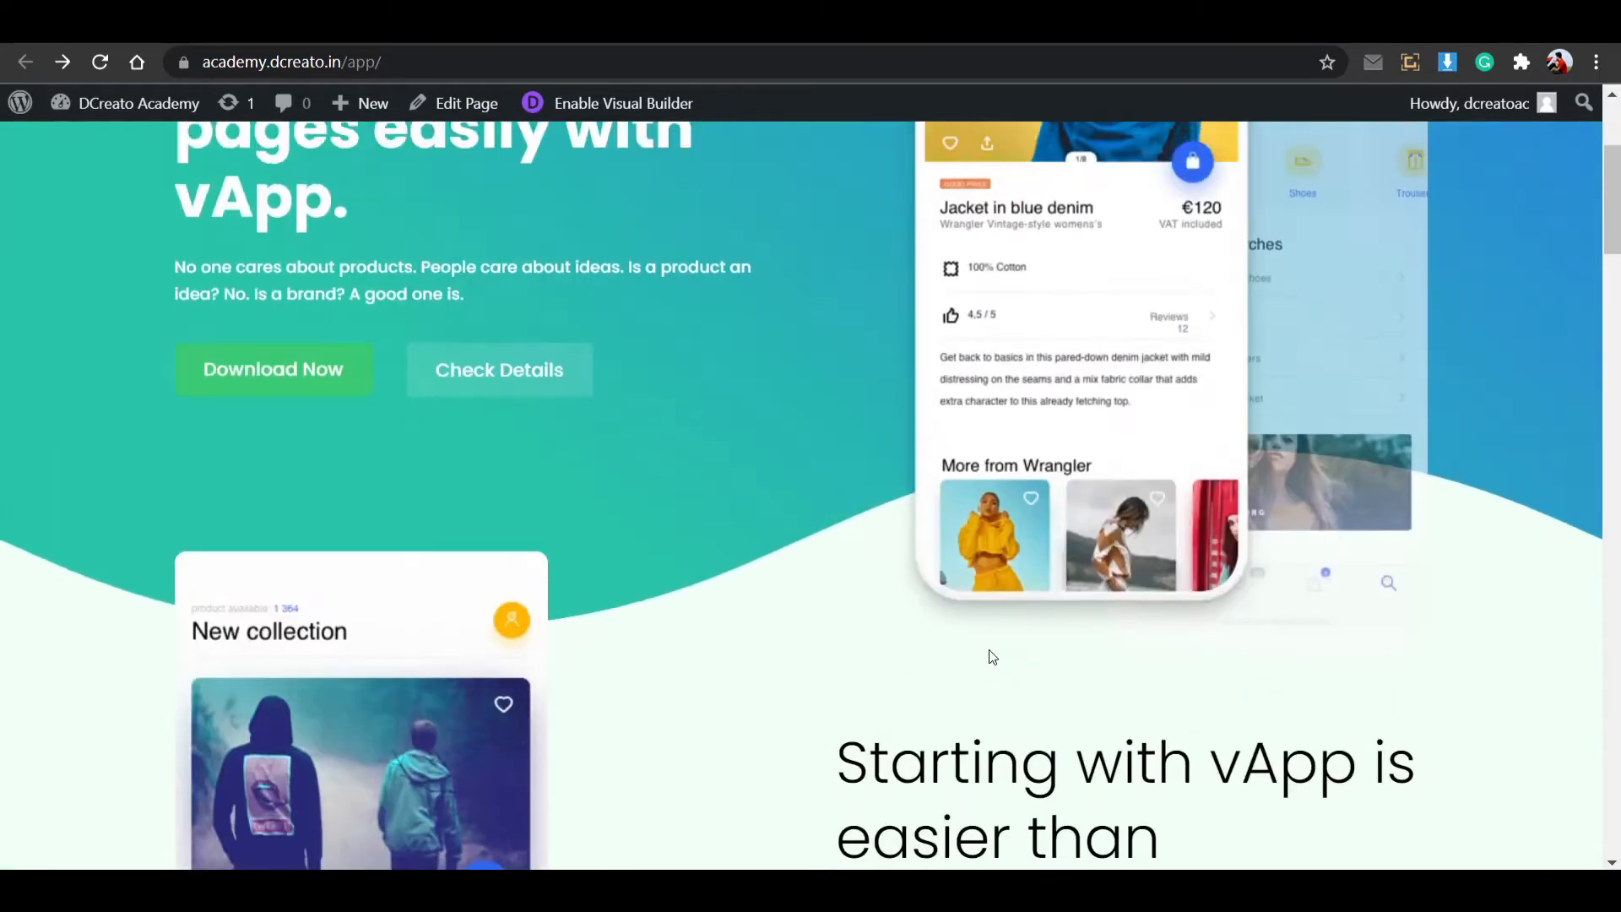
pyautogui.scroll(-4, 771, 651)
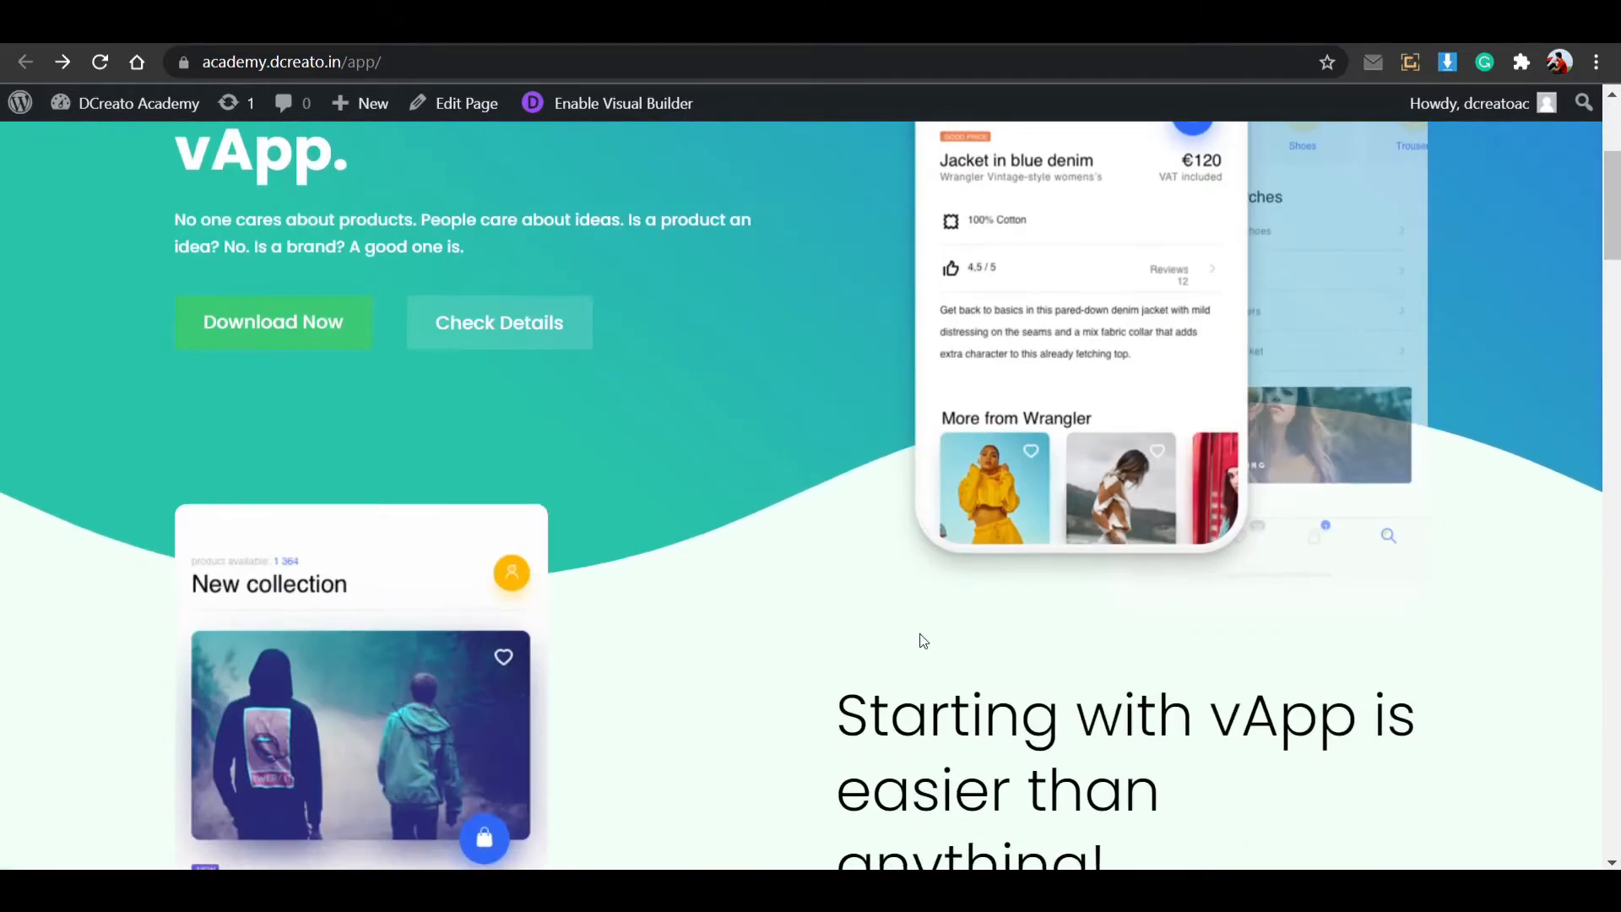
pyautogui.scroll(4, 912, 625)
pyautogui.scroll(-6, 917, 601)
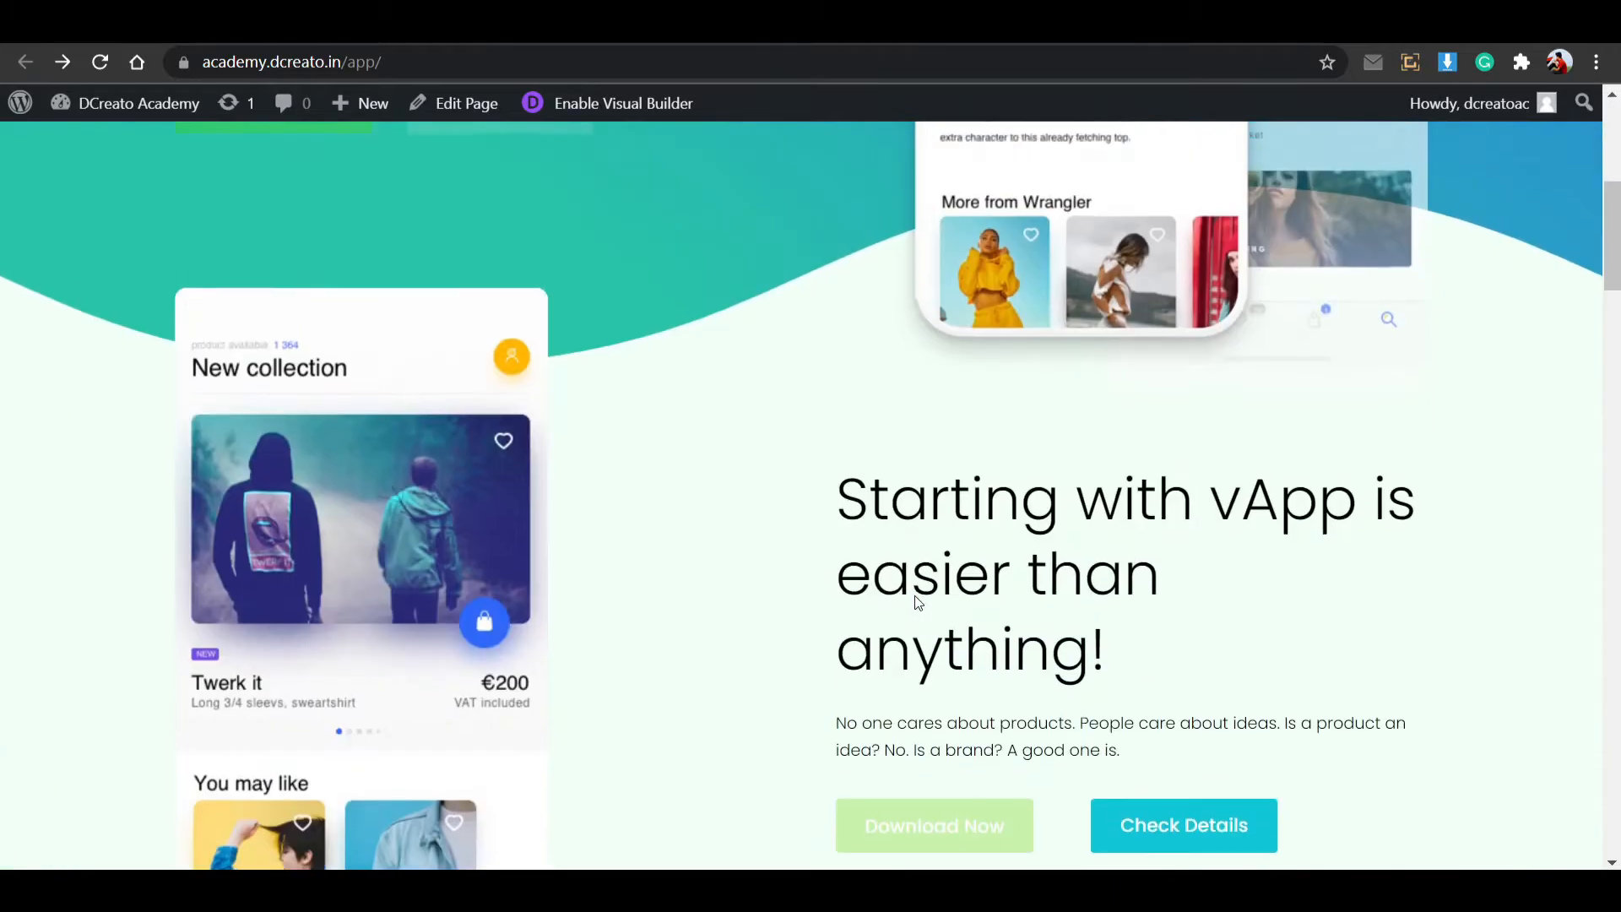
pyautogui.scroll(5, 914, 601)
pyautogui.scroll(-7, 679, 318)
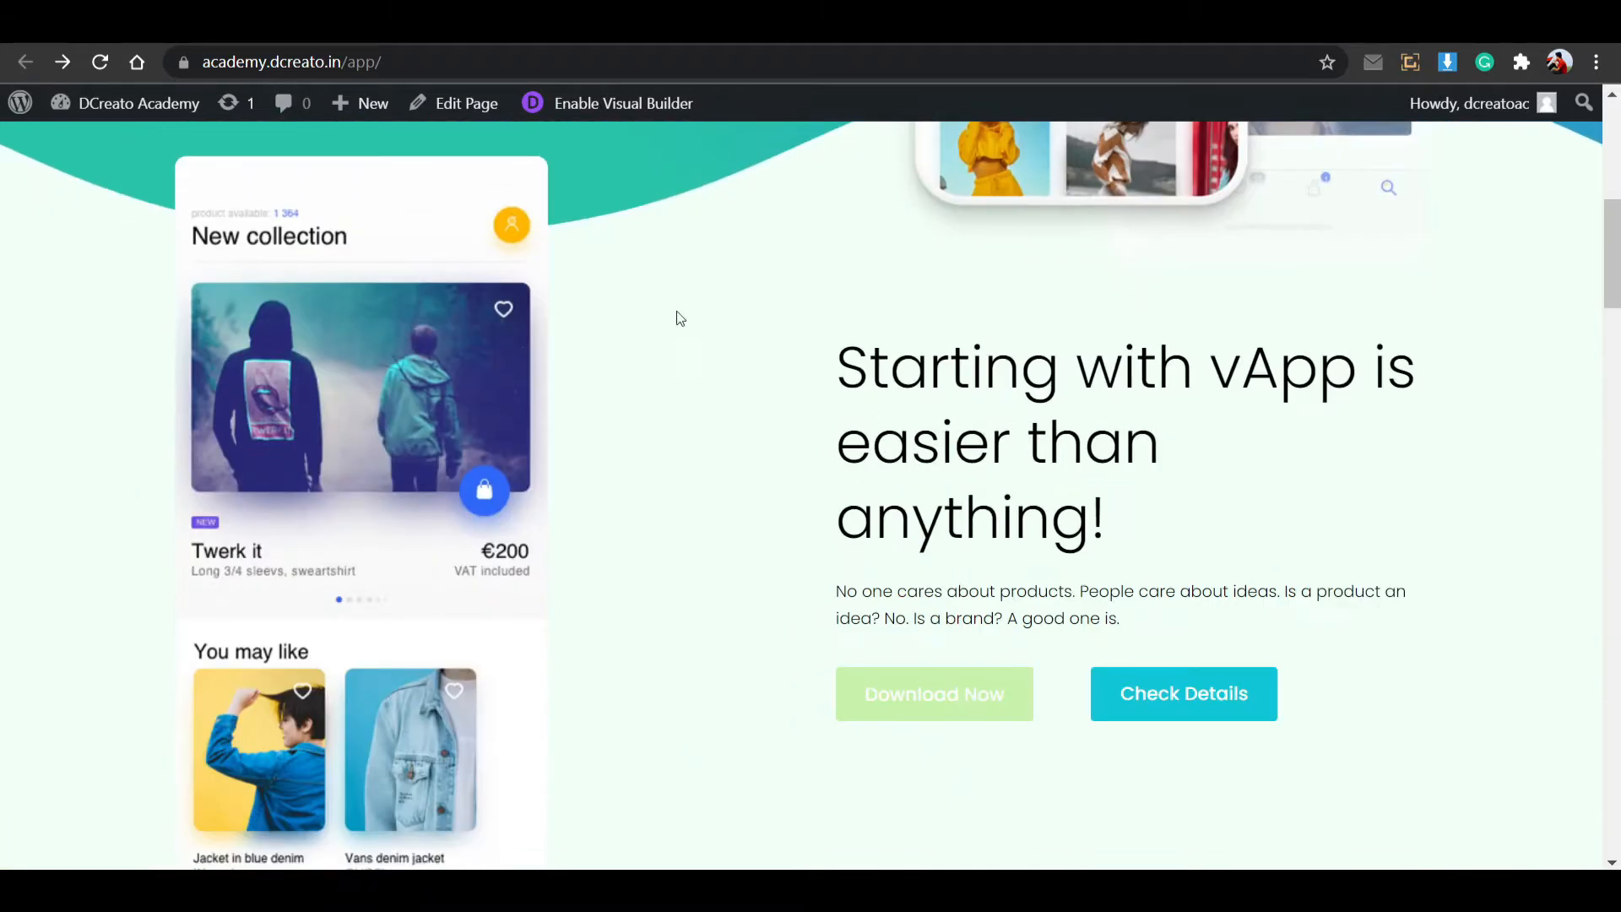
pyautogui.scroll(4, 679, 318)
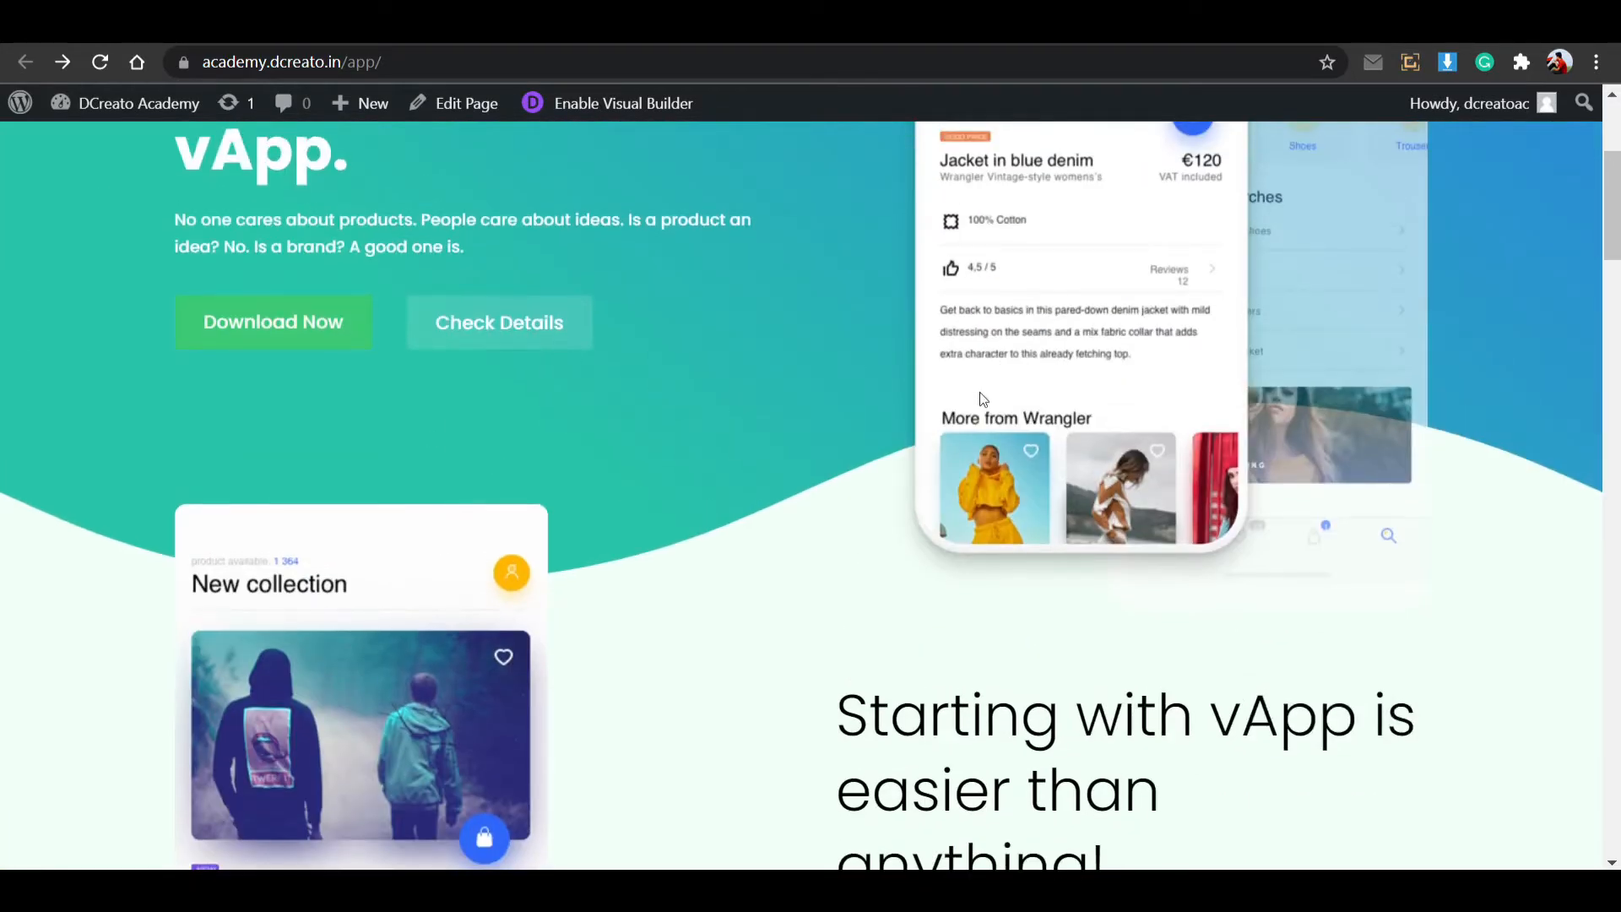
pyautogui.scroll(-10, 912, 500)
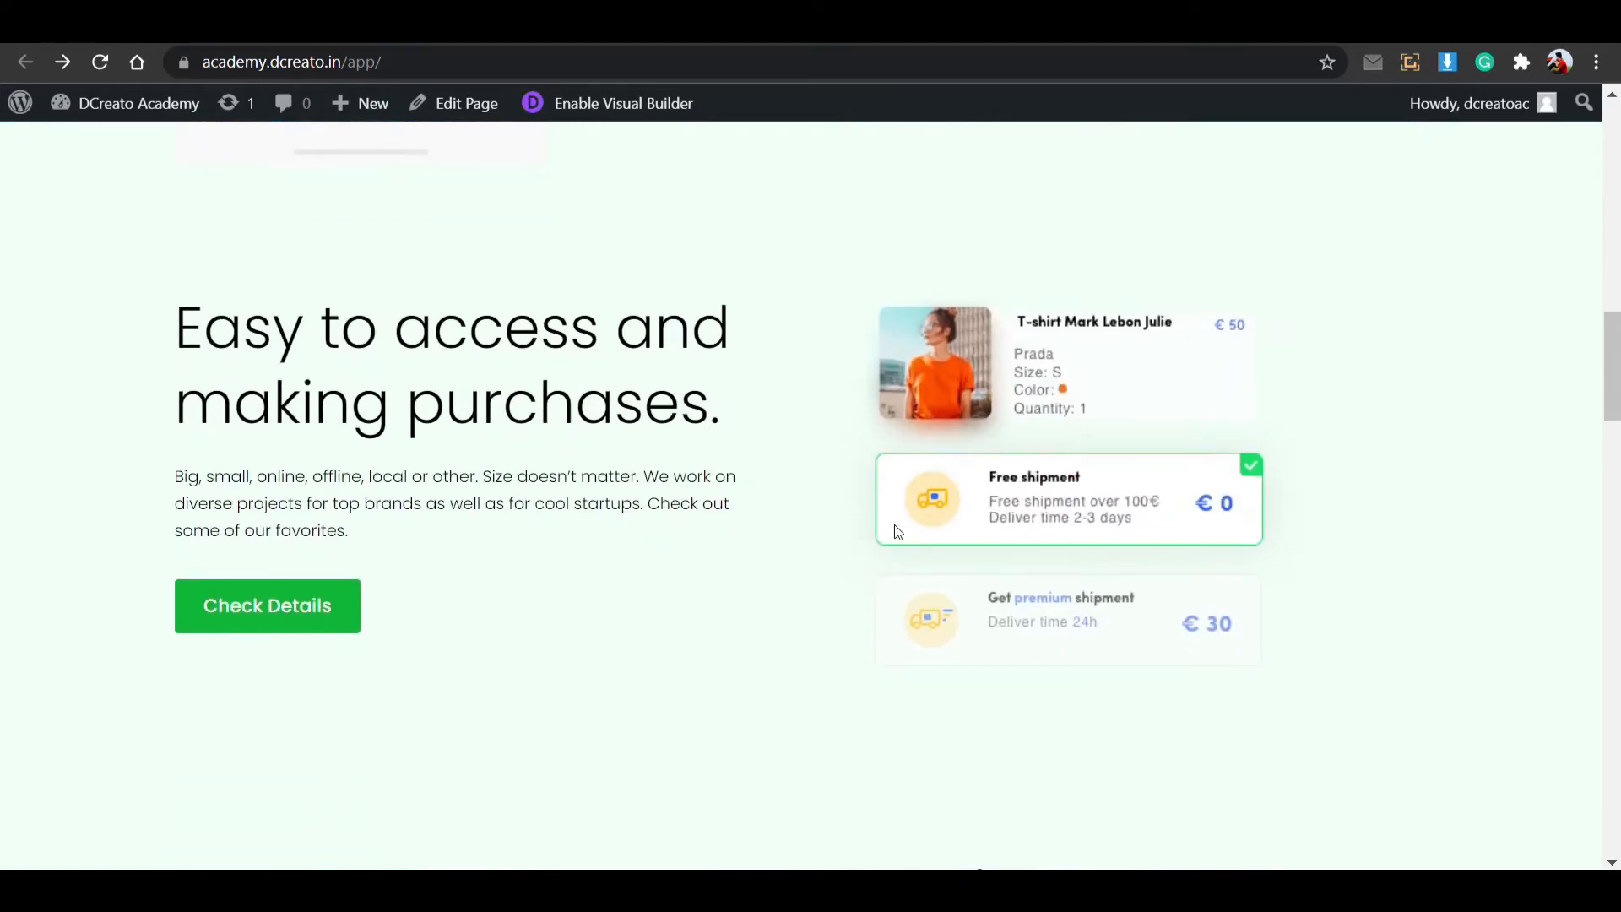
pyautogui.scroll(13, 477, 511)
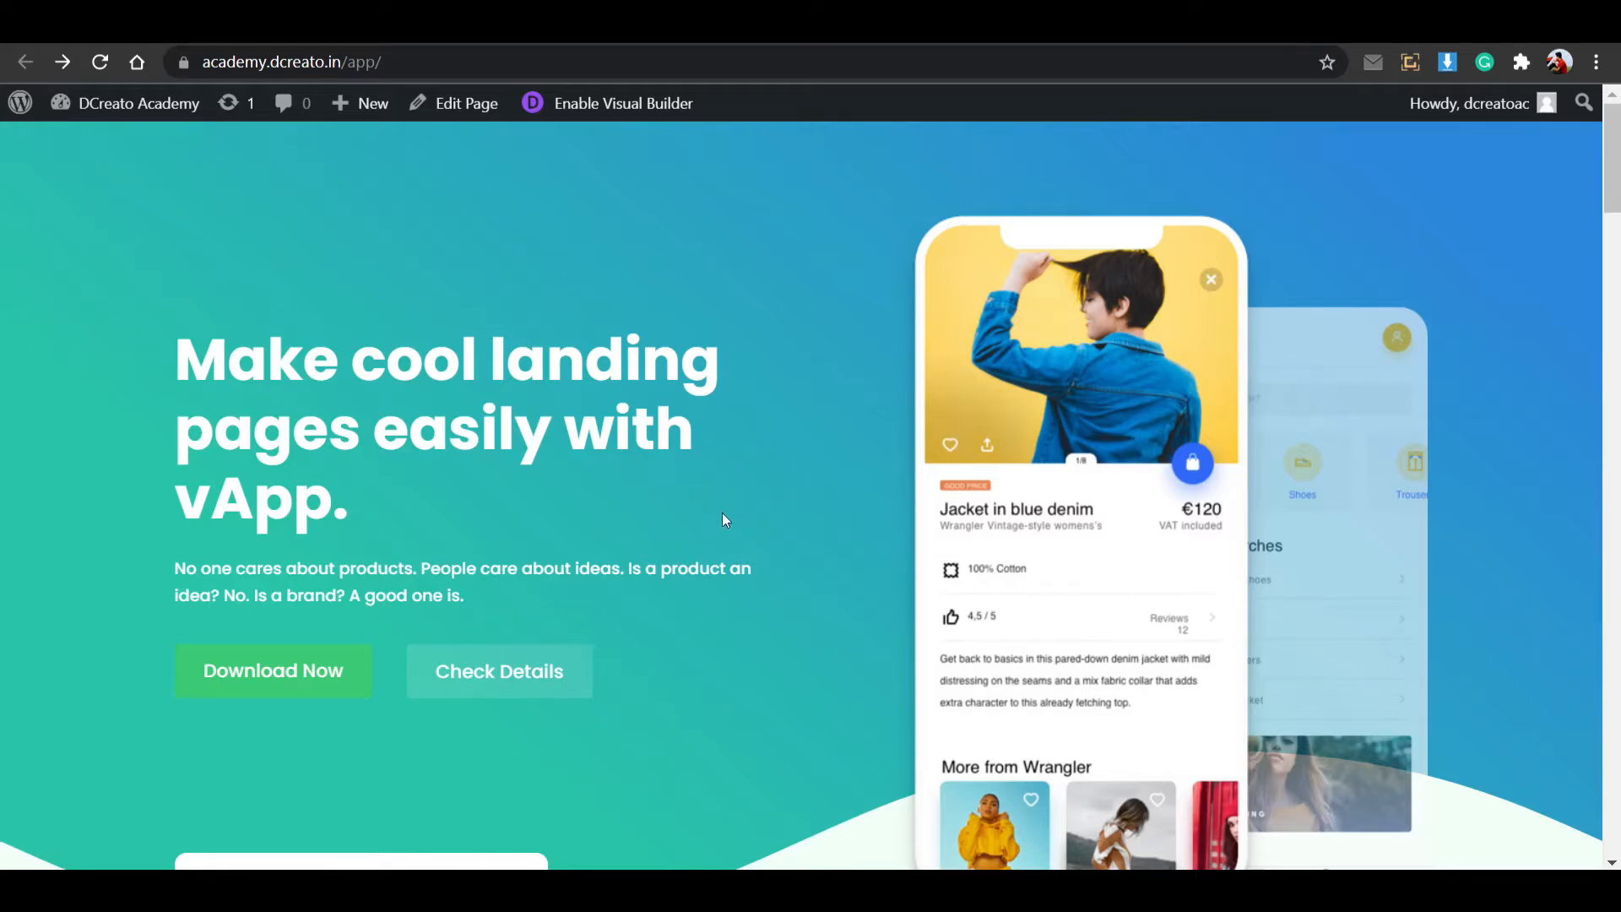
pyautogui.scroll(-6, 724, 519)
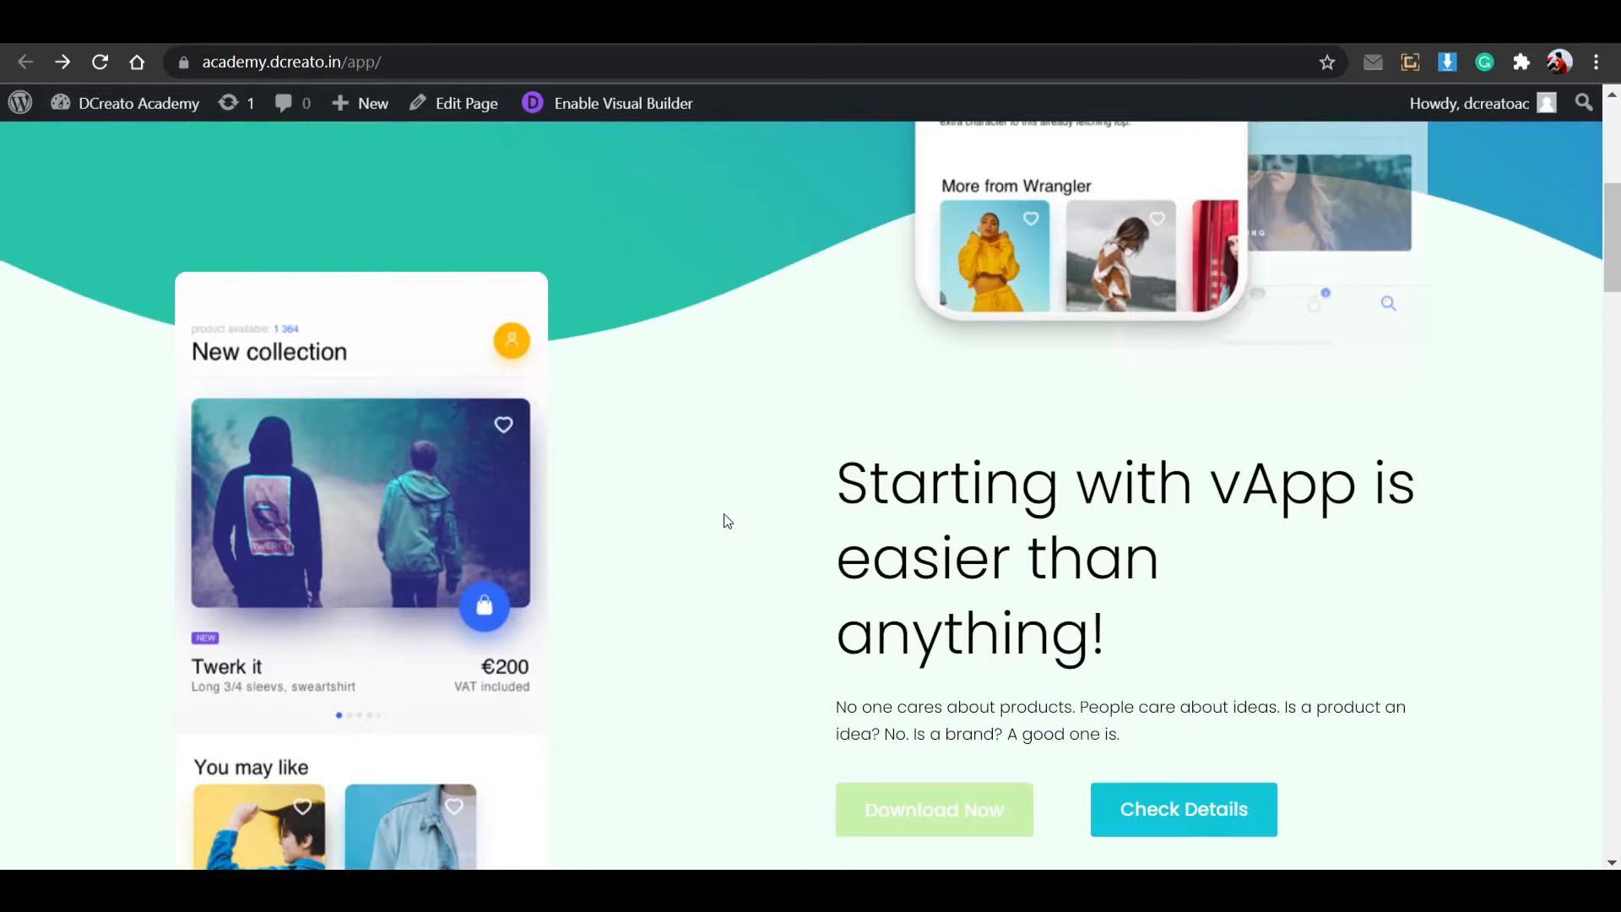
pyautogui.scroll(6, 729, 518)
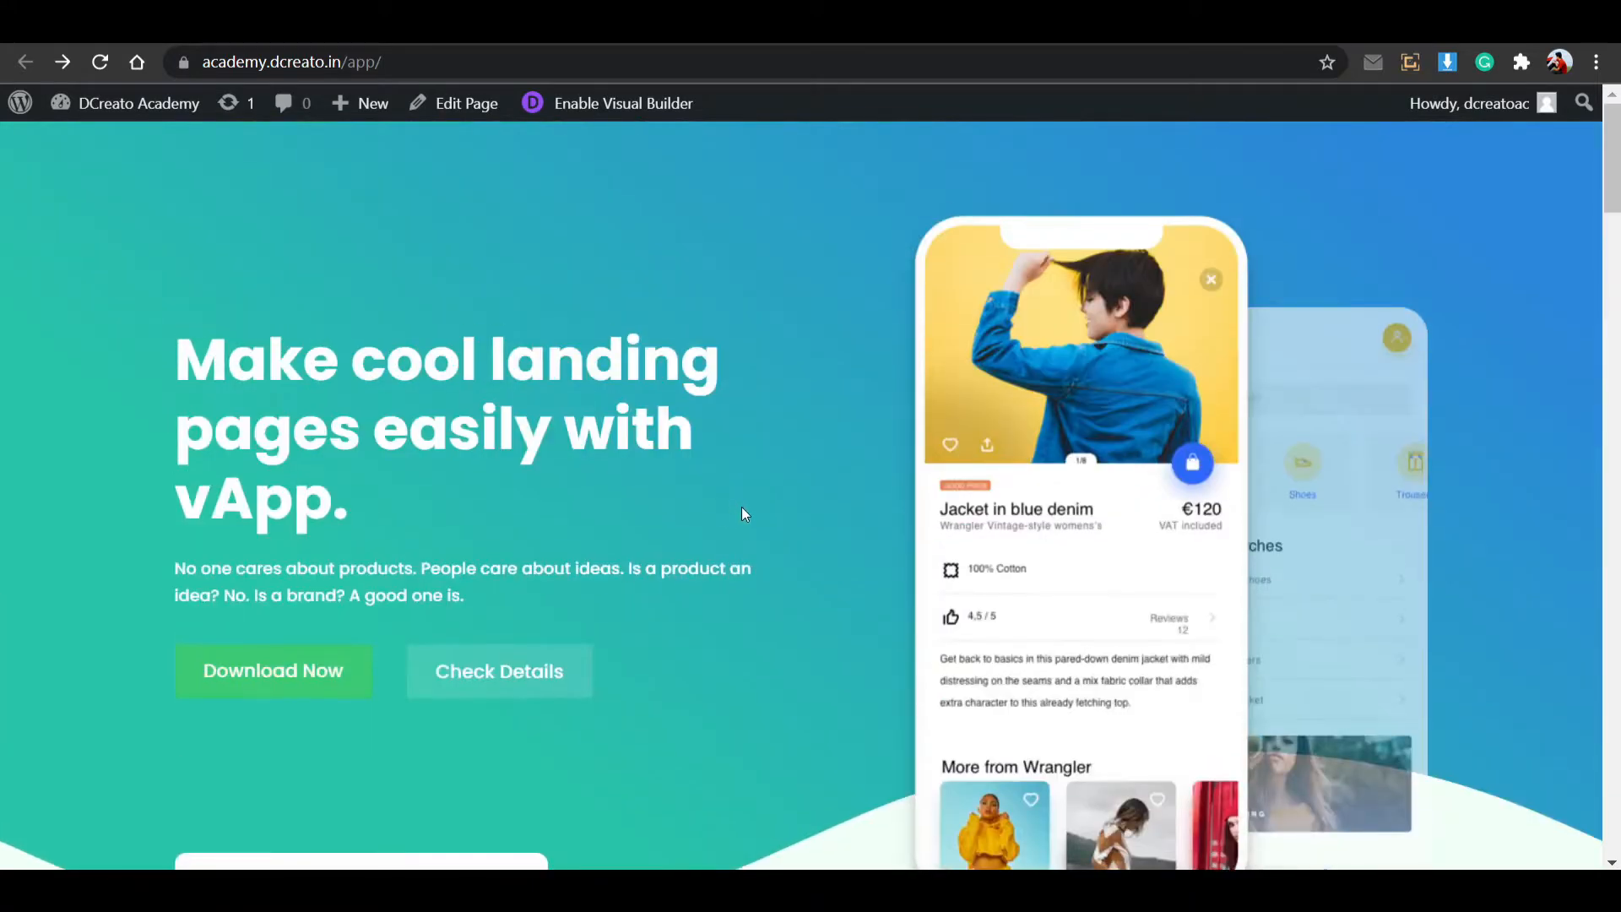
pyautogui.scroll(-4, 750, 513)
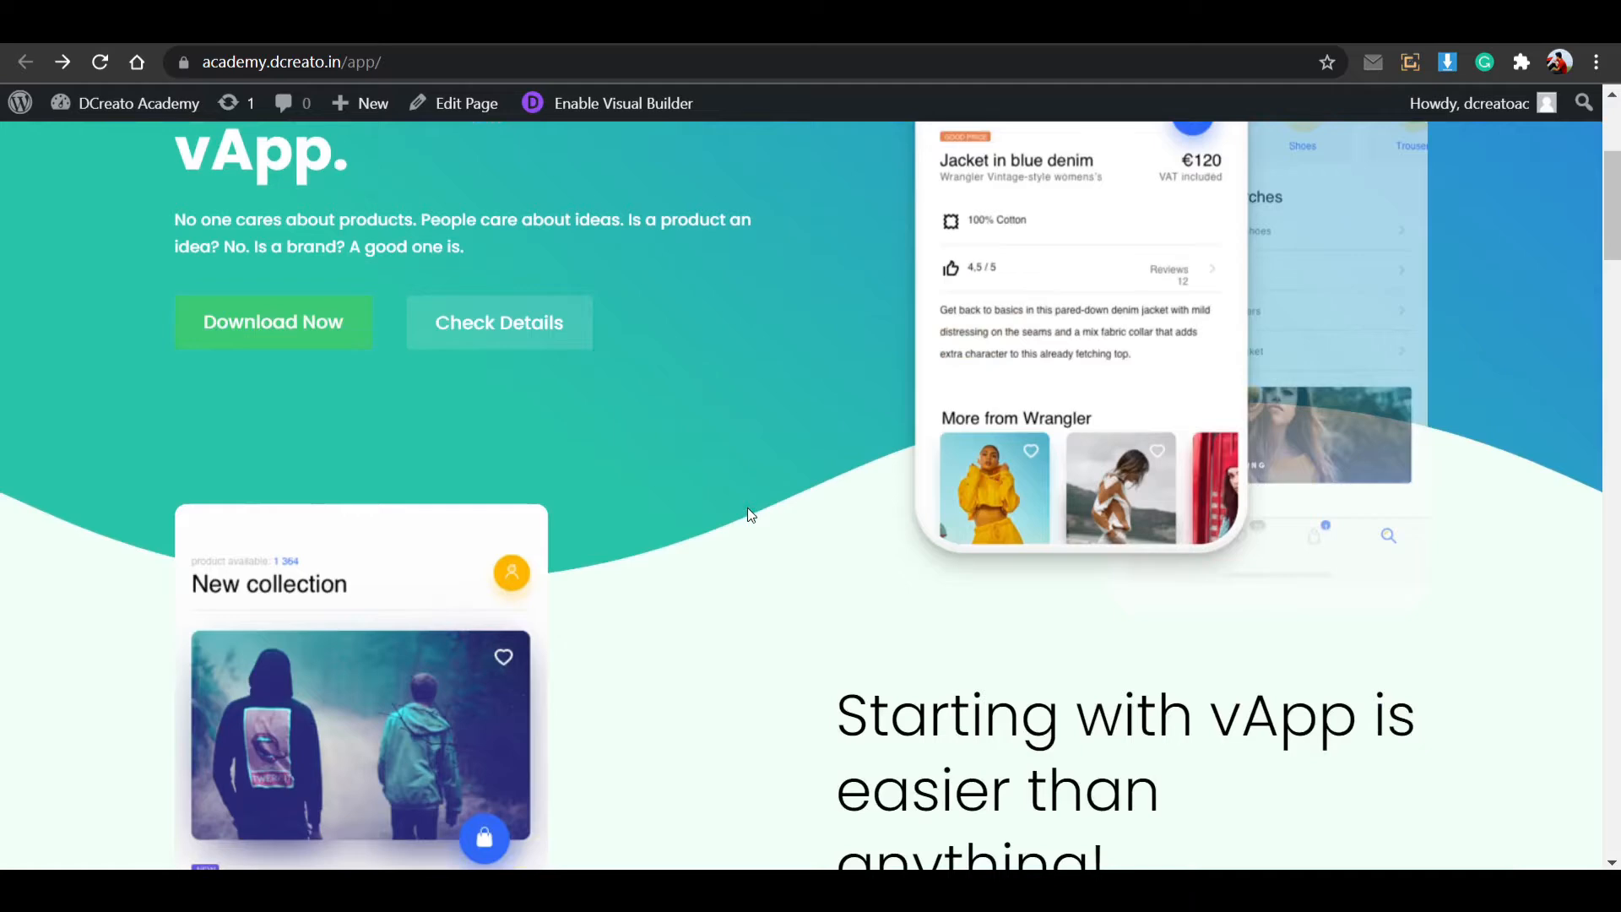
pyautogui.scroll(-8, 748, 513)
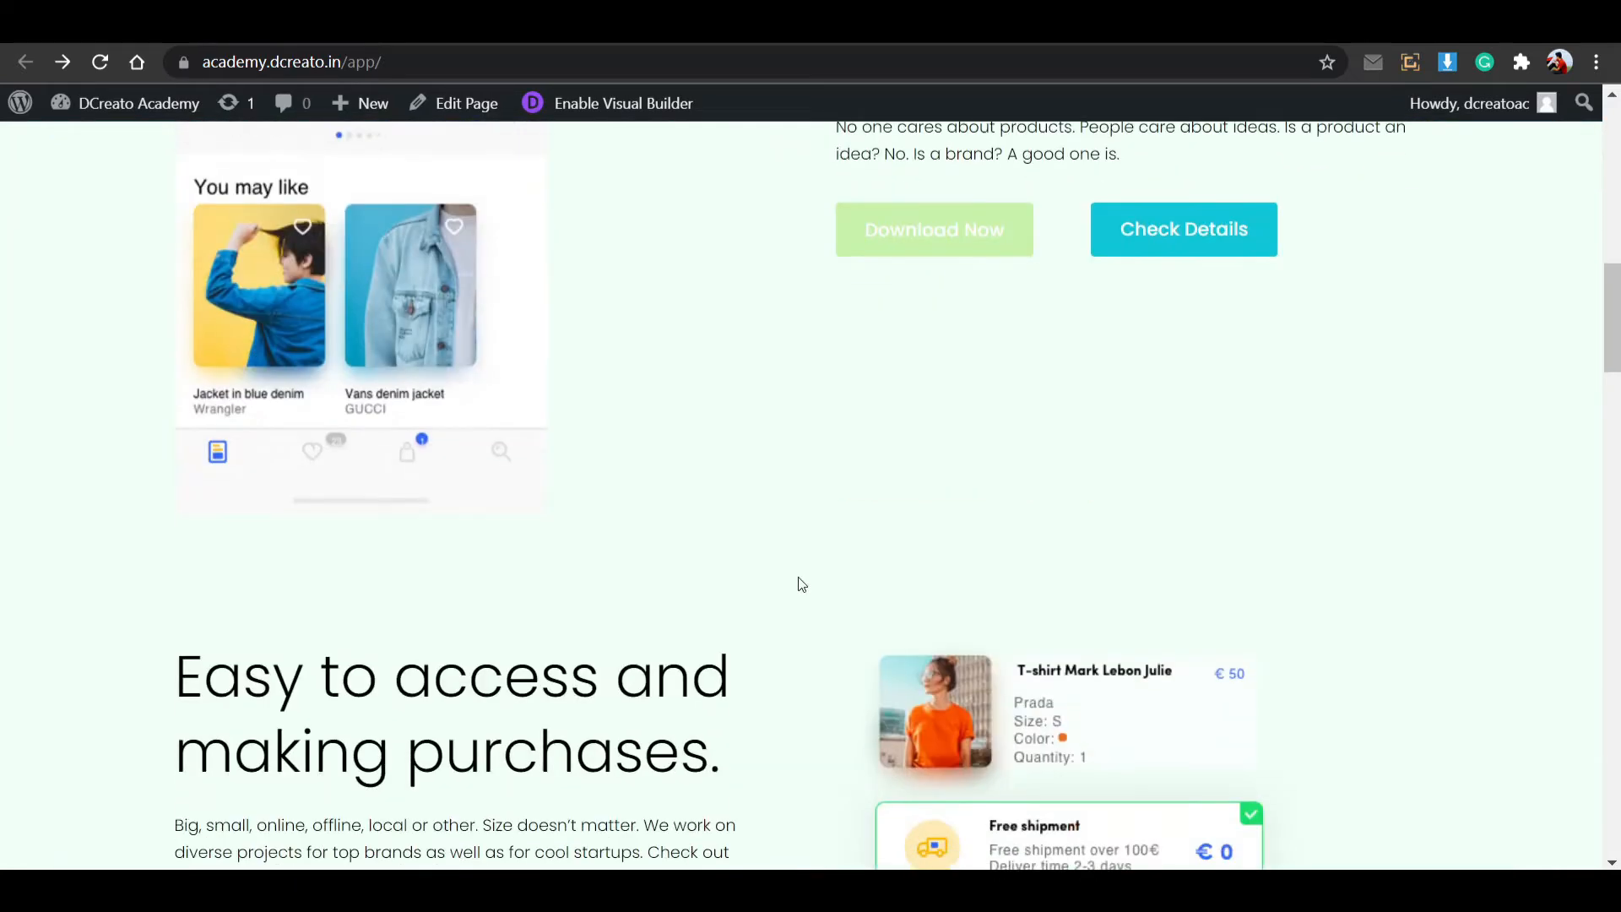
pyautogui.scroll(5, 802, 582)
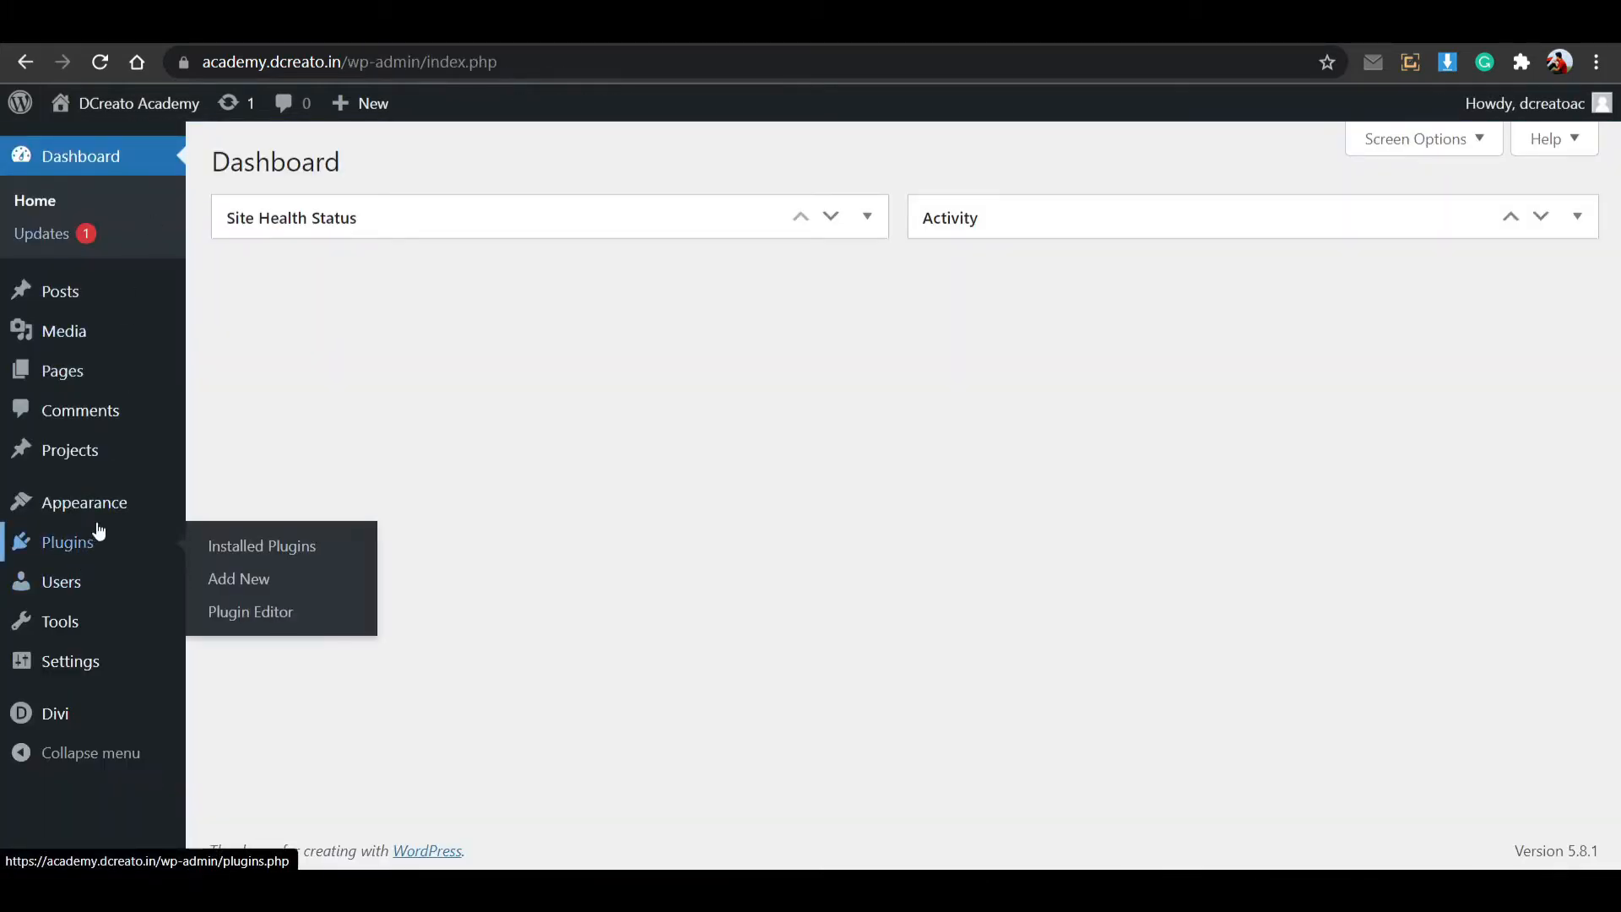
# Open the site's installed themes list from the WordPress dashboard.
pyautogui.moveTo(108, 512)
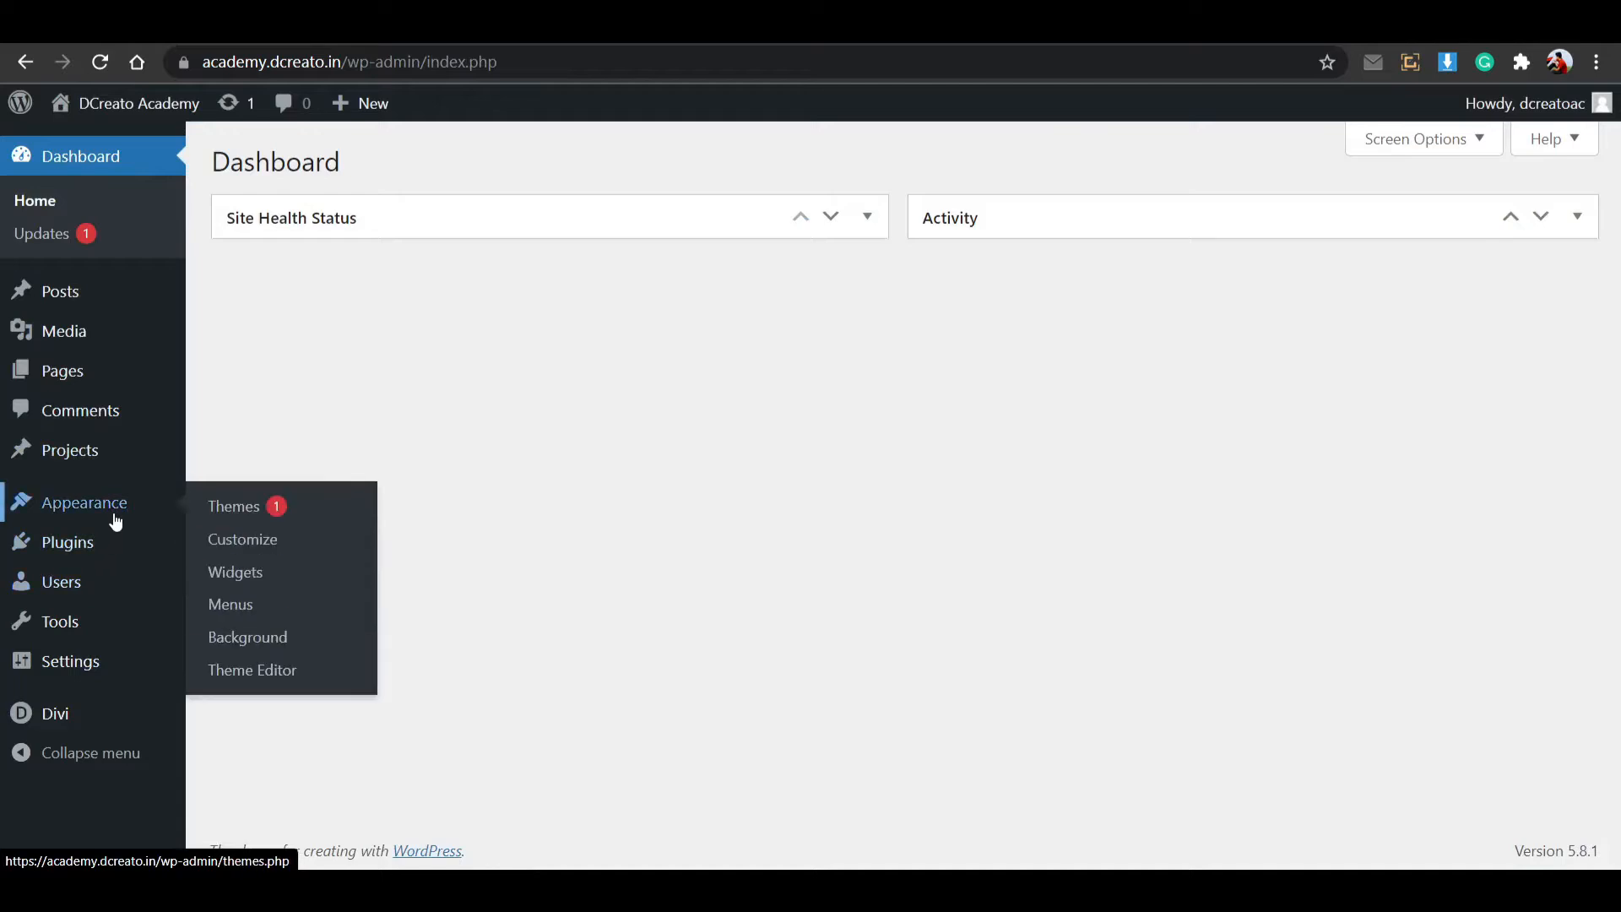
pyautogui.click(233, 505)
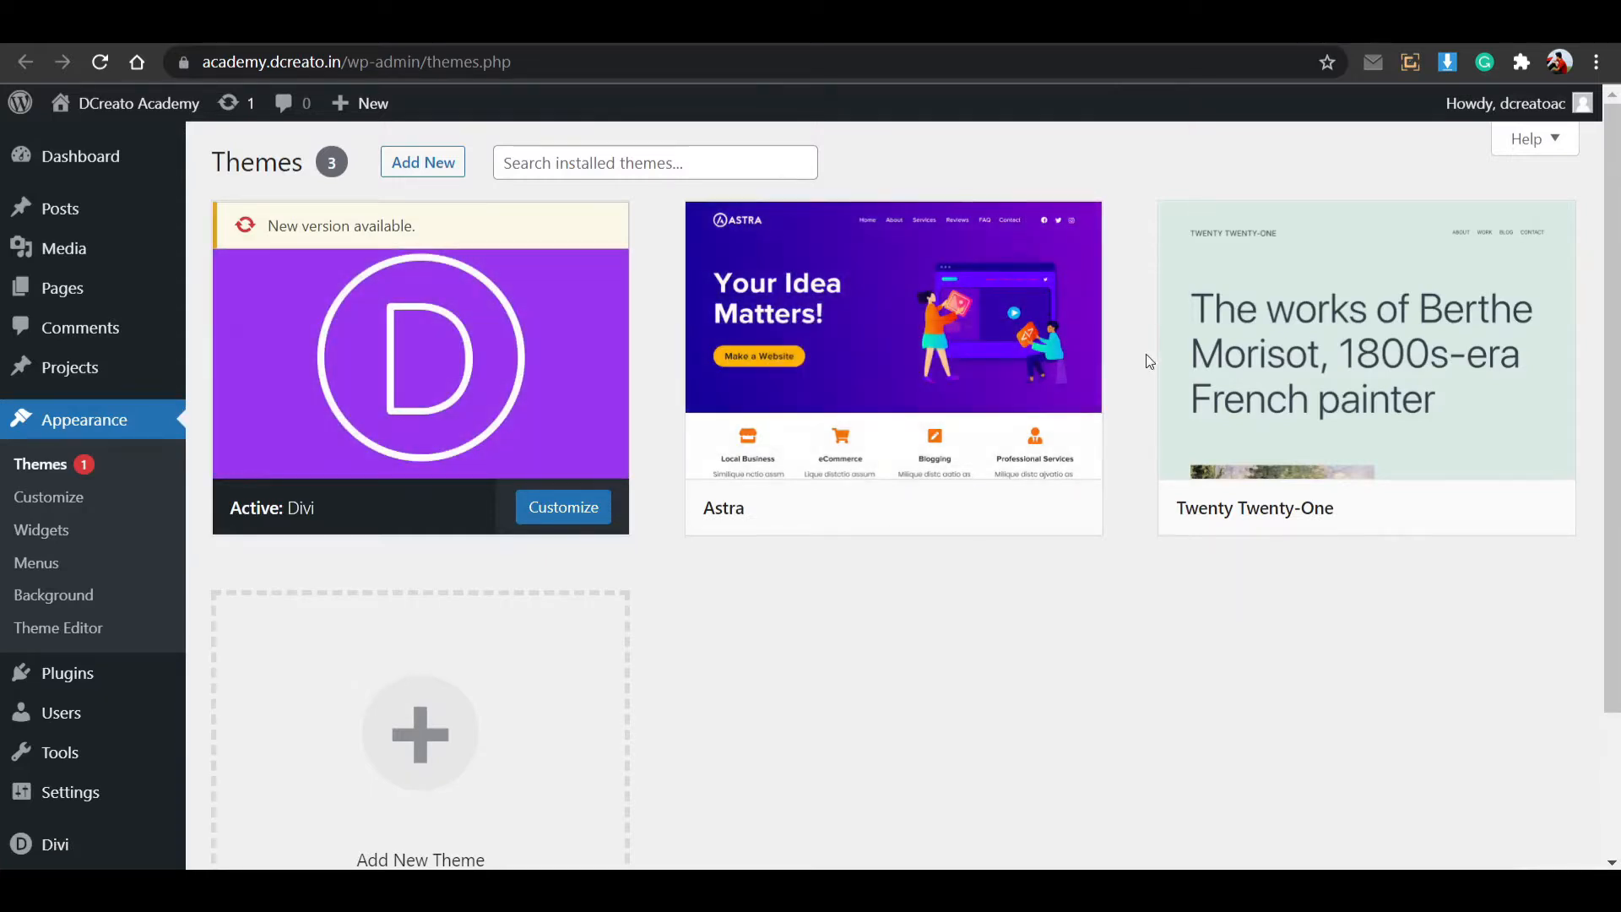
pyautogui.moveTo(1292, 411)
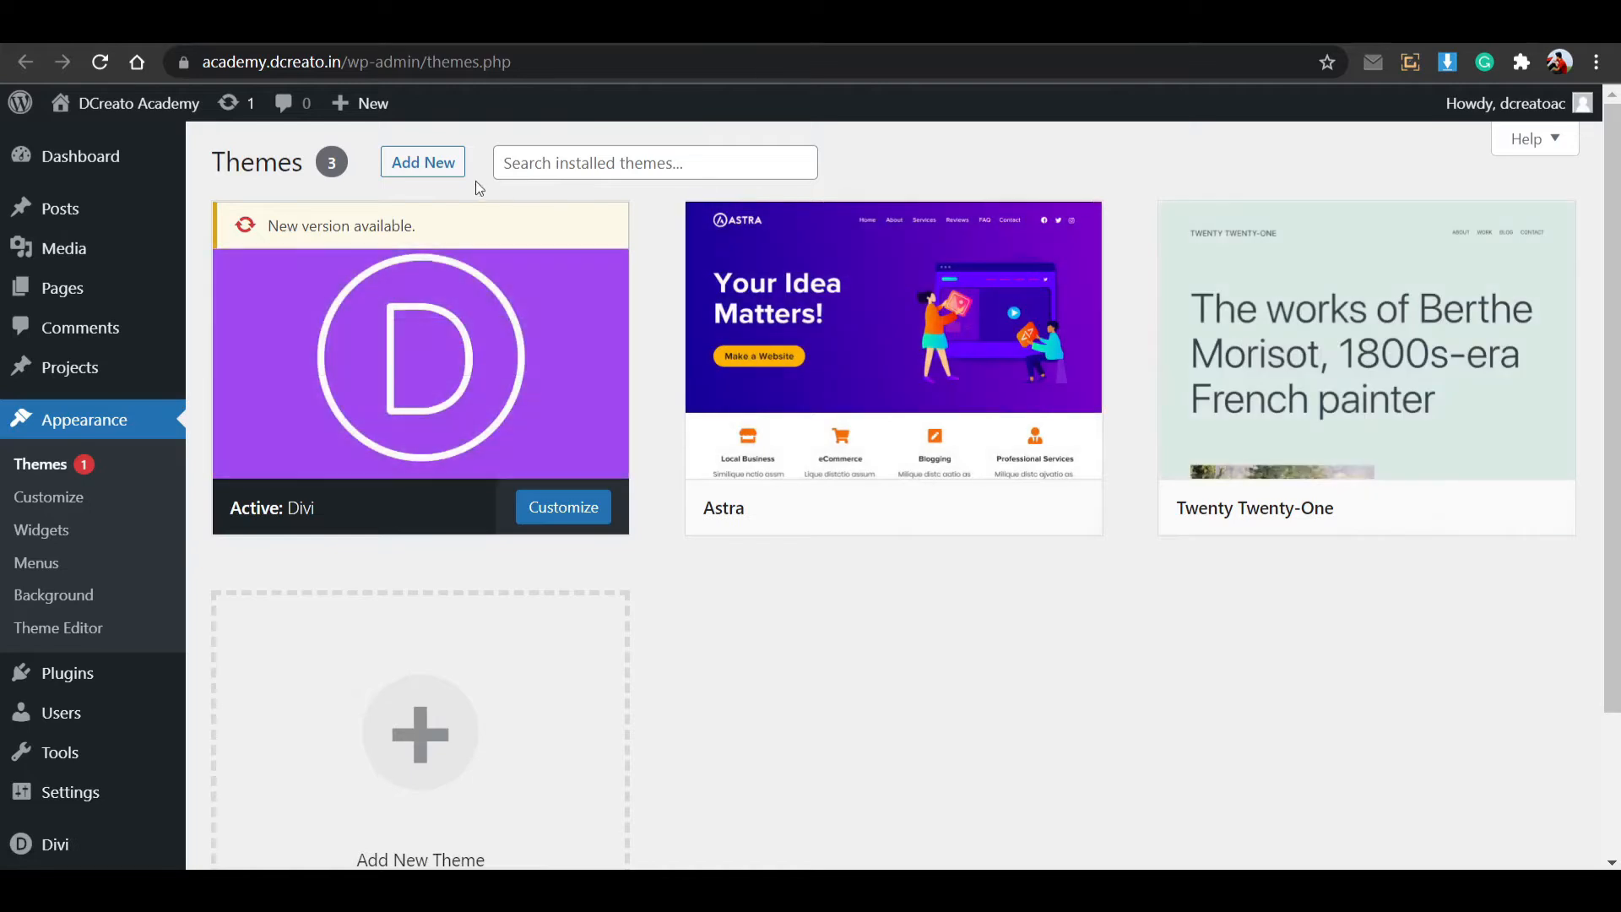
# Open the theme upload form and supply Divi-theme-v4.9.4.zip from the Divi folder as the file to install.
pyautogui.click(427, 175)
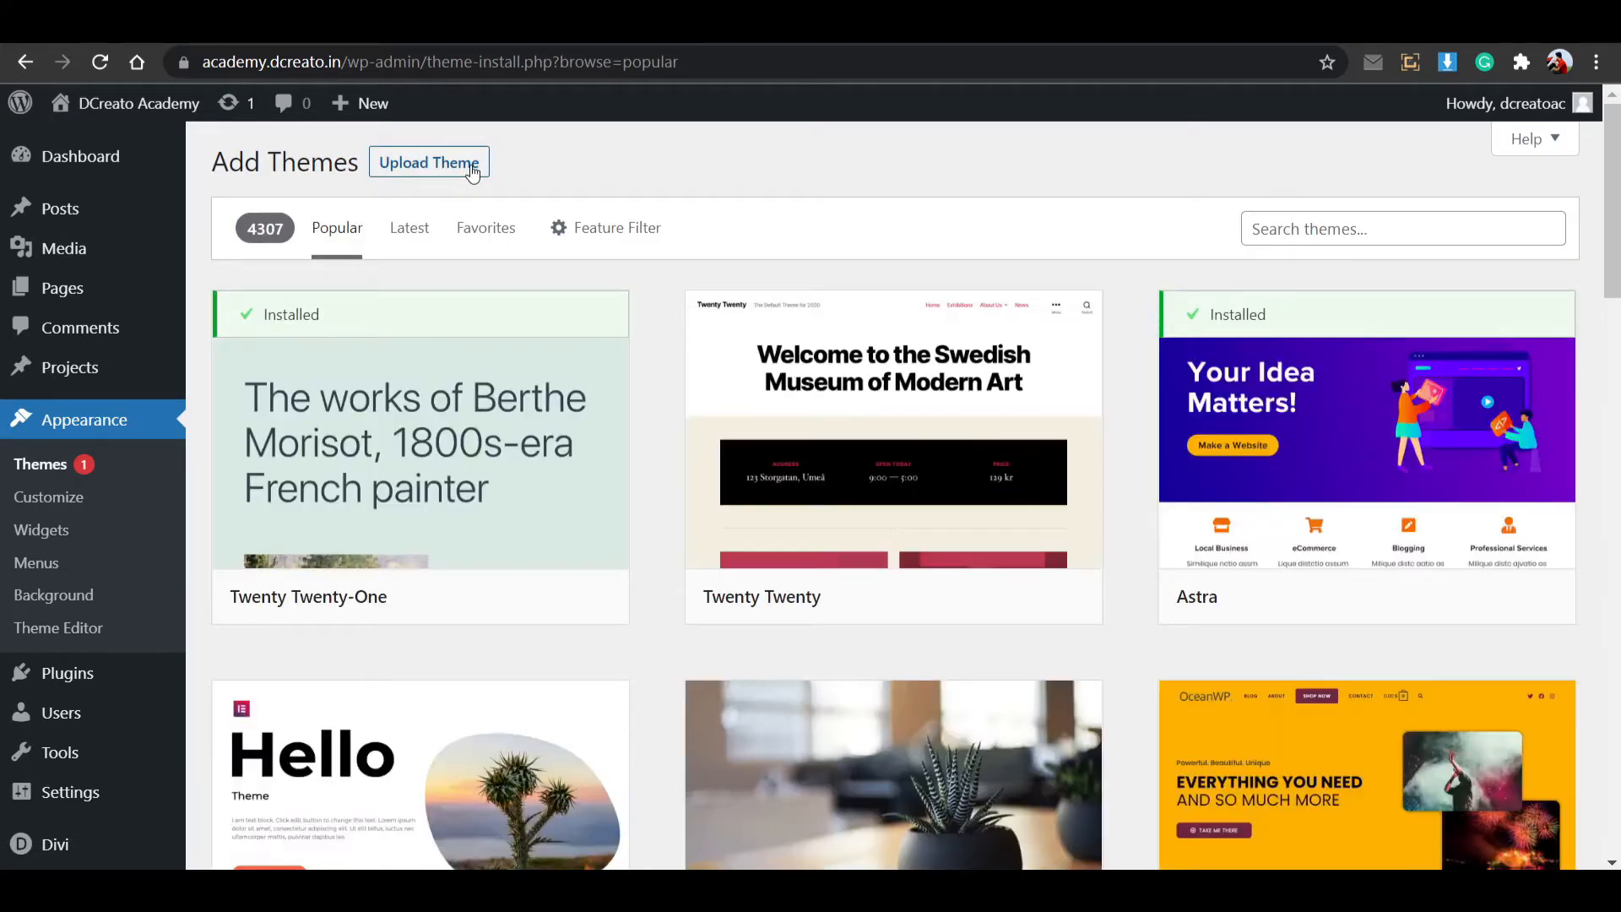
pyautogui.click(474, 174)
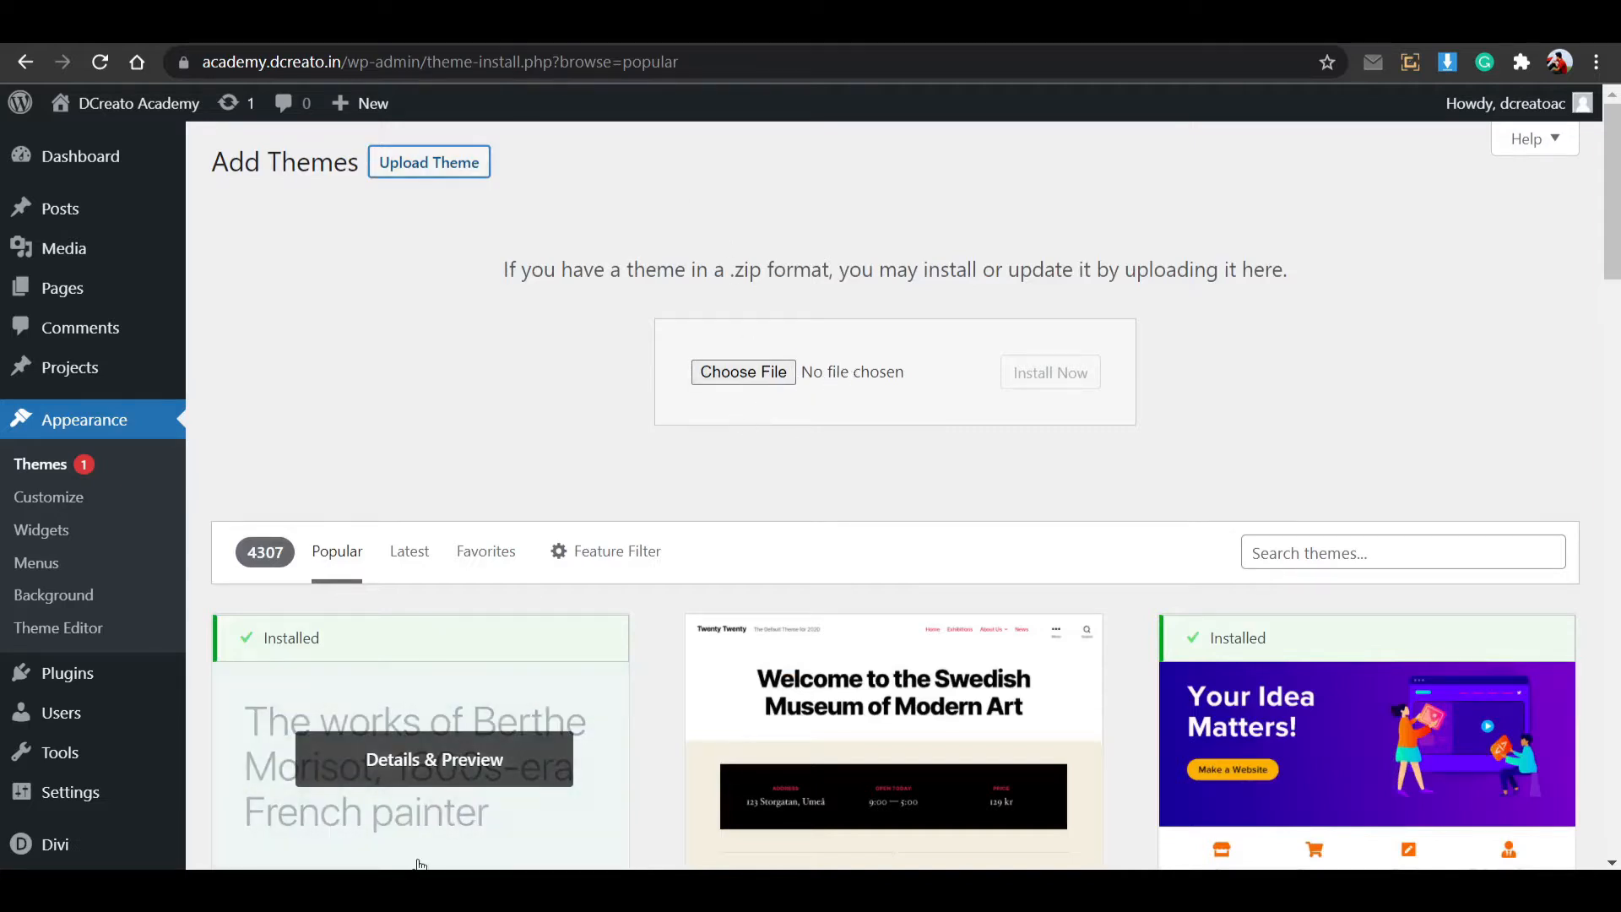
pyautogui.click(397, 793)
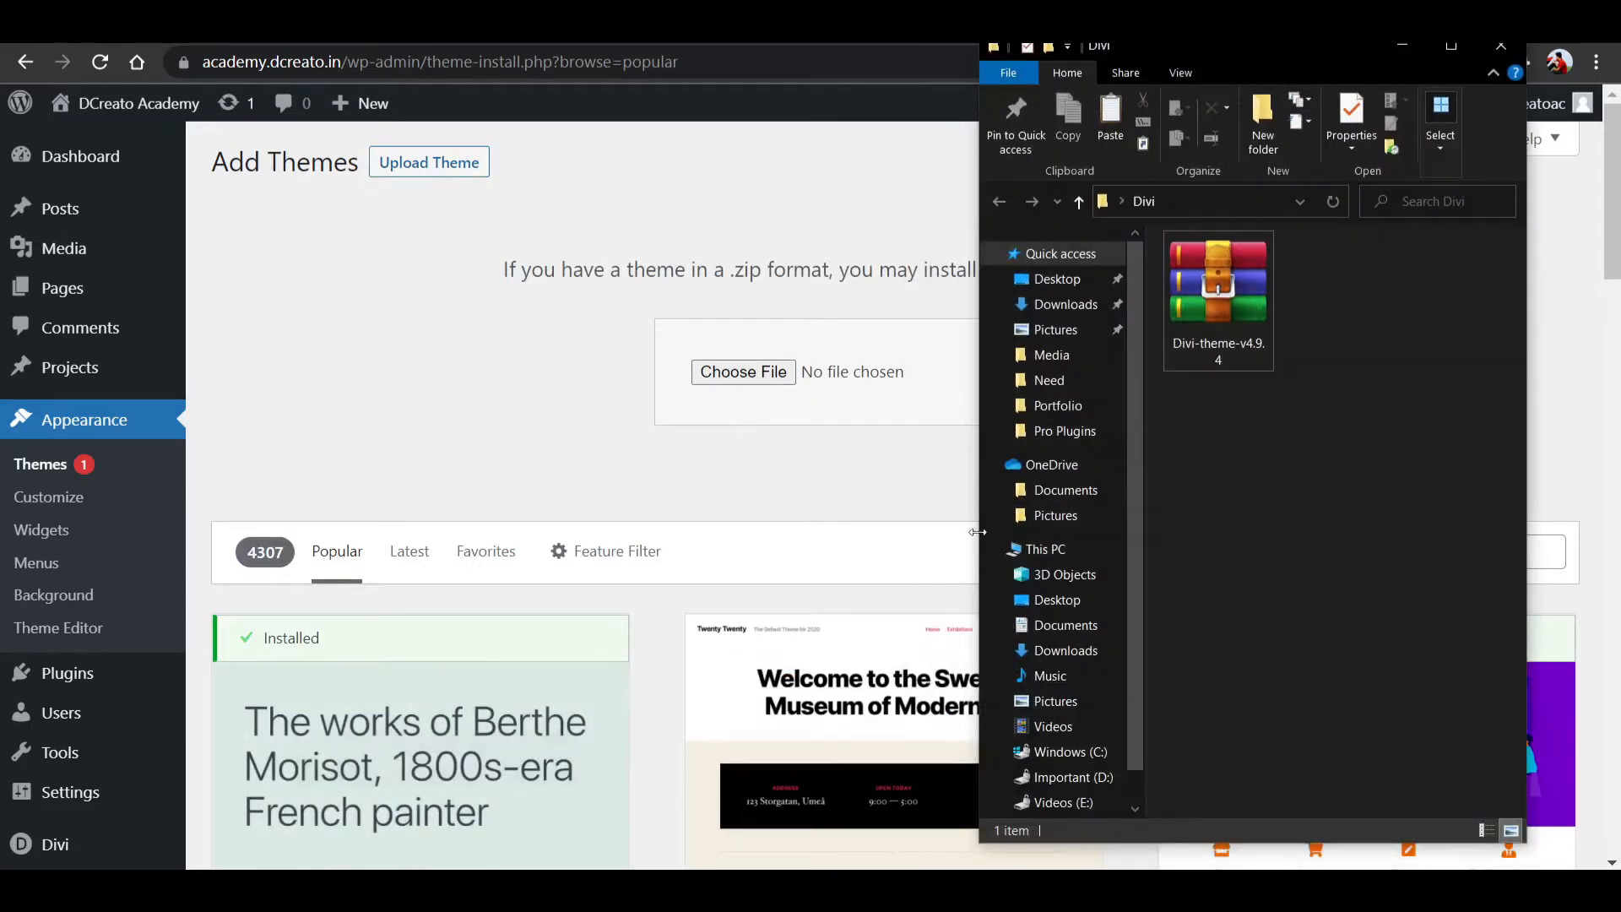
pyautogui.moveTo(1315, 55); pyautogui.dragTo(1351, 105)
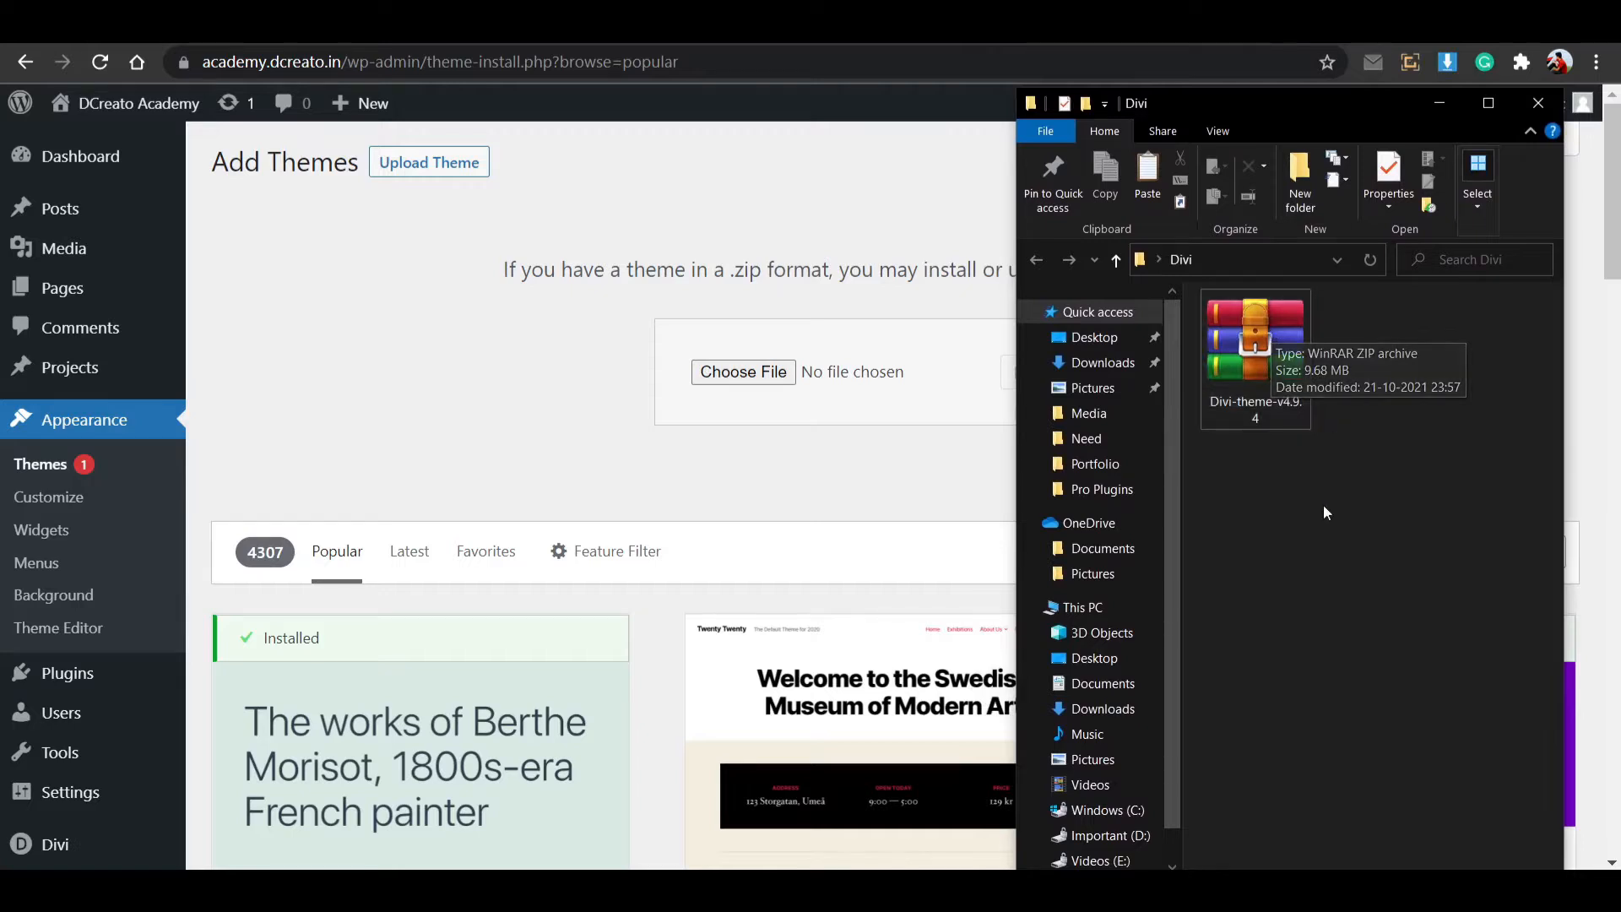
pyautogui.moveTo(1271, 346); pyautogui.dragTo(793, 376)
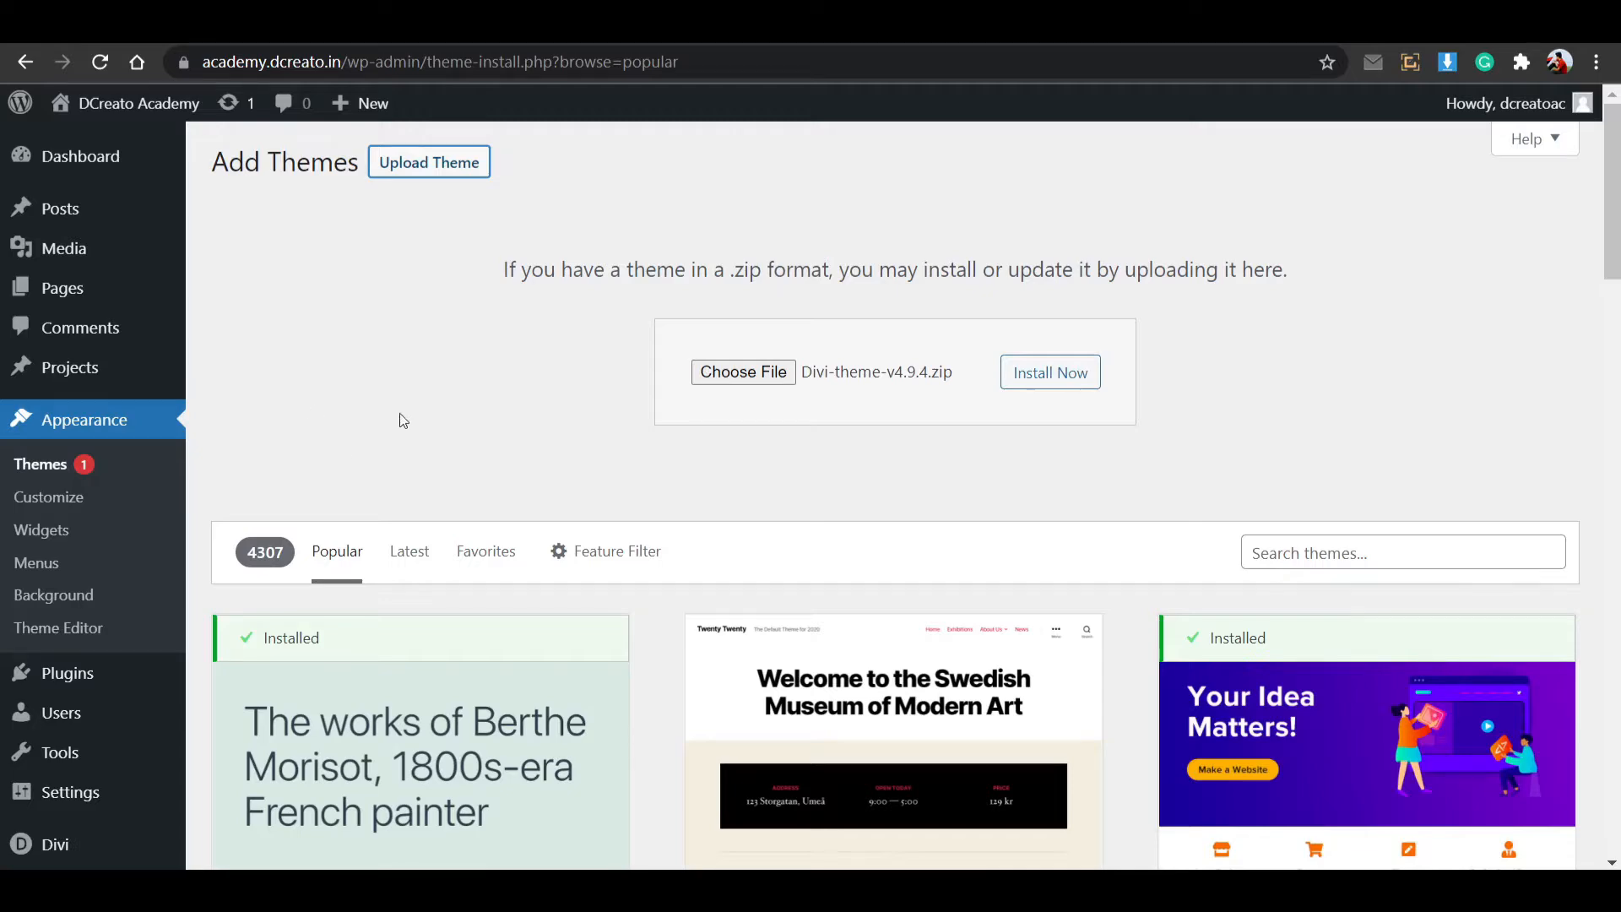
# Leave the theme upload without installing and return to the installed themes list.
pyautogui.scroll(-5, 737, 498)
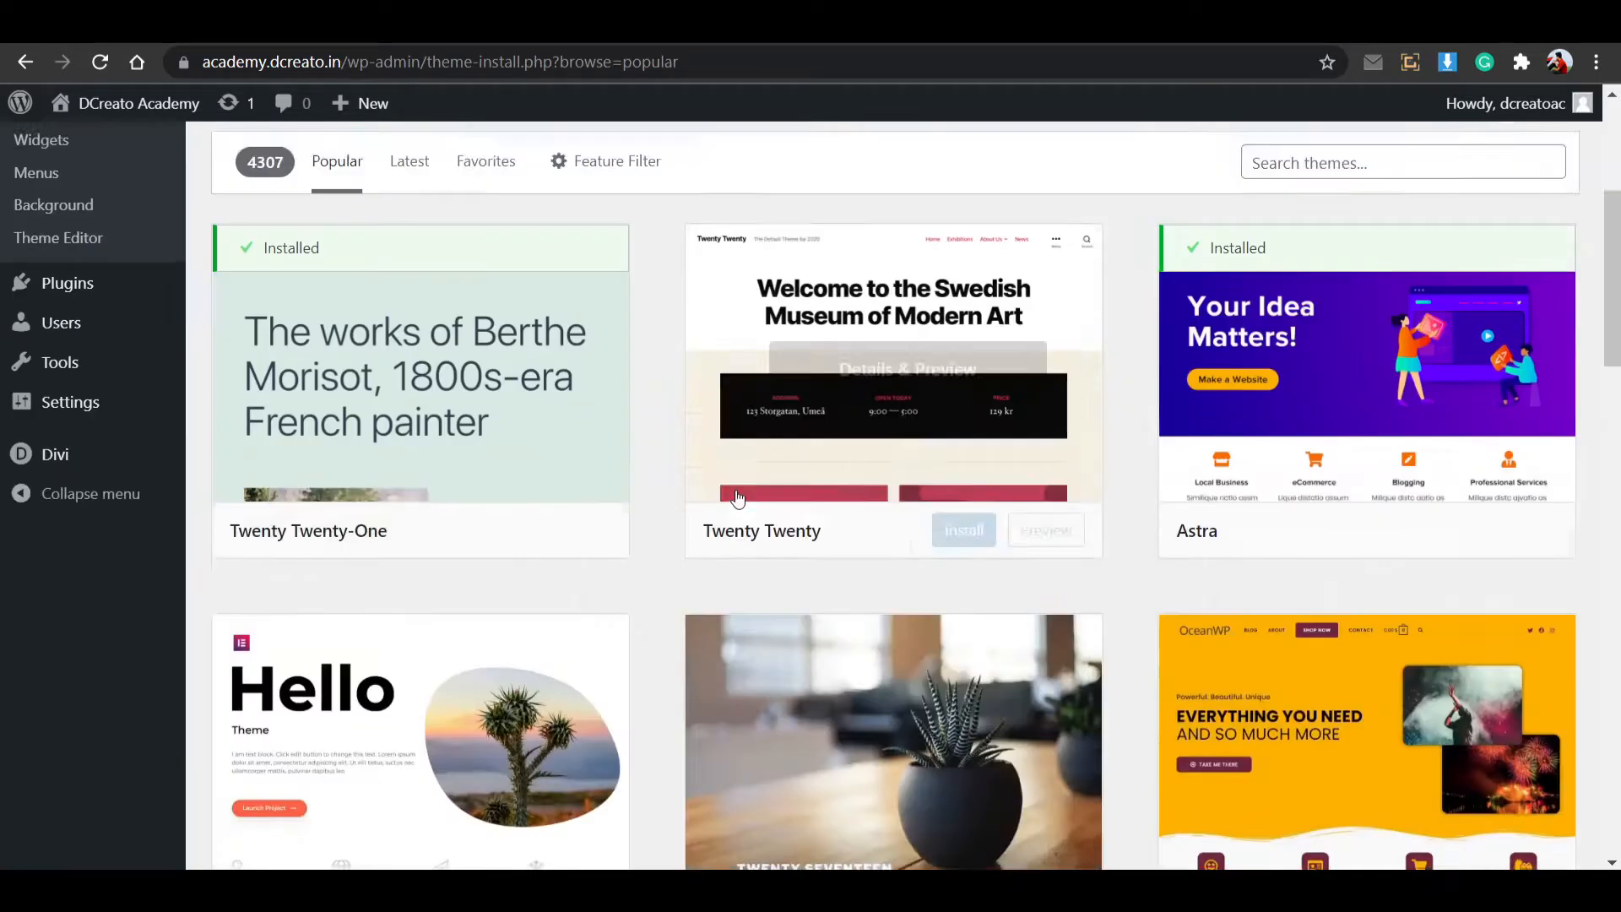
pyautogui.scroll(-3, 1016, 419)
pyautogui.scroll(8, 1016, 419)
pyautogui.click(24, 62)
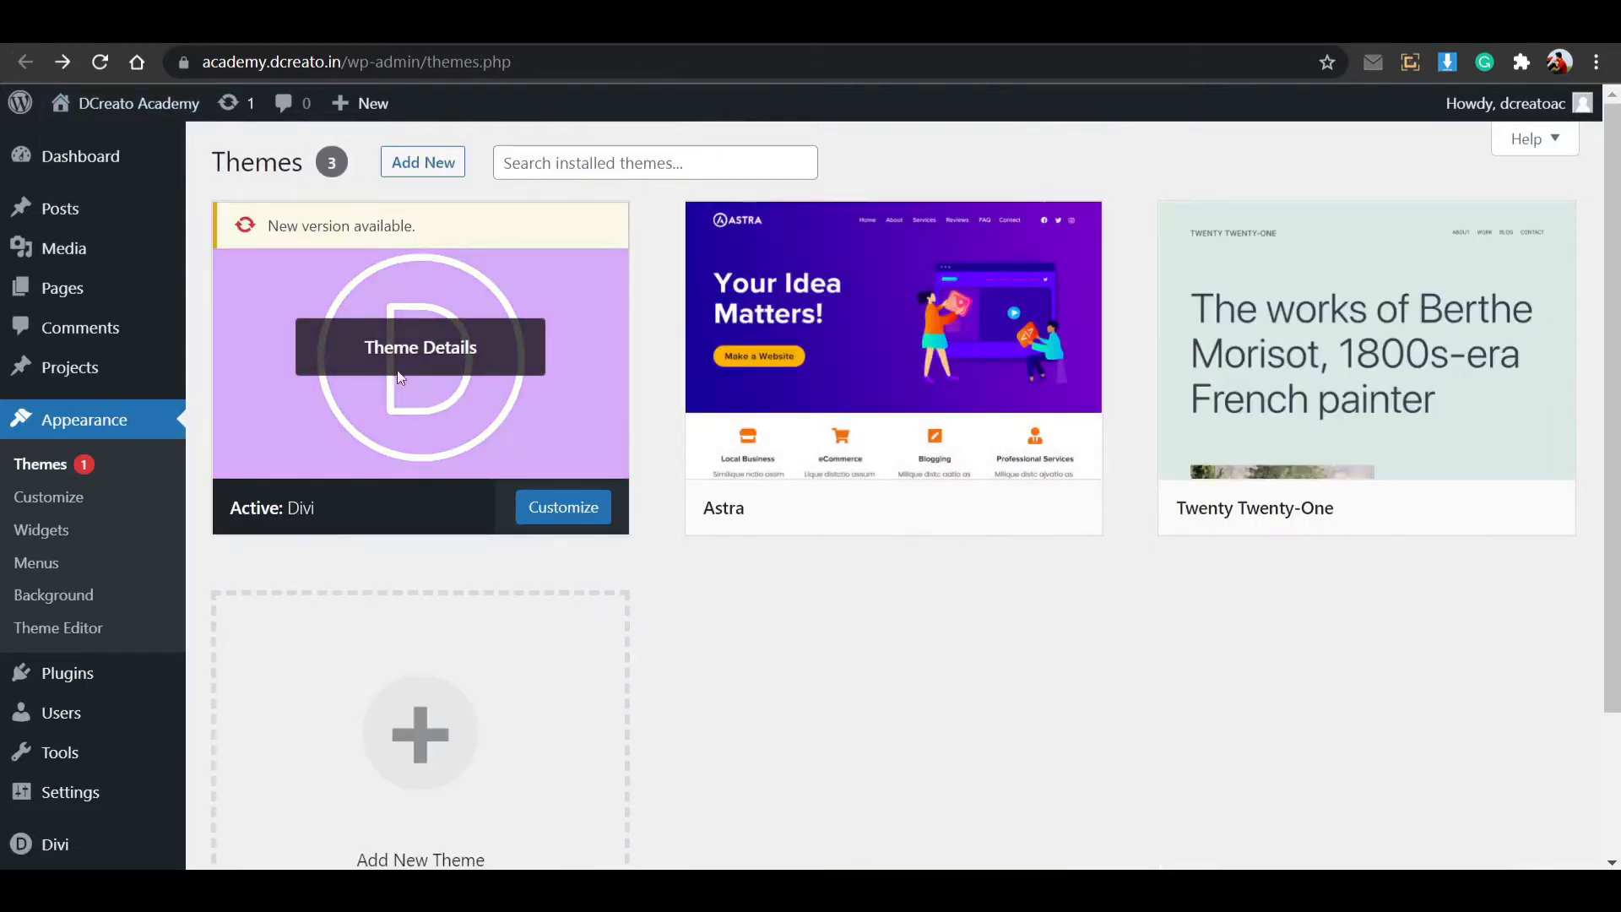
# Replace the site's tagline in the general settings with a welcome text beginning "welcome our app" and save the changes.
pyautogui.moveTo(76, 787)
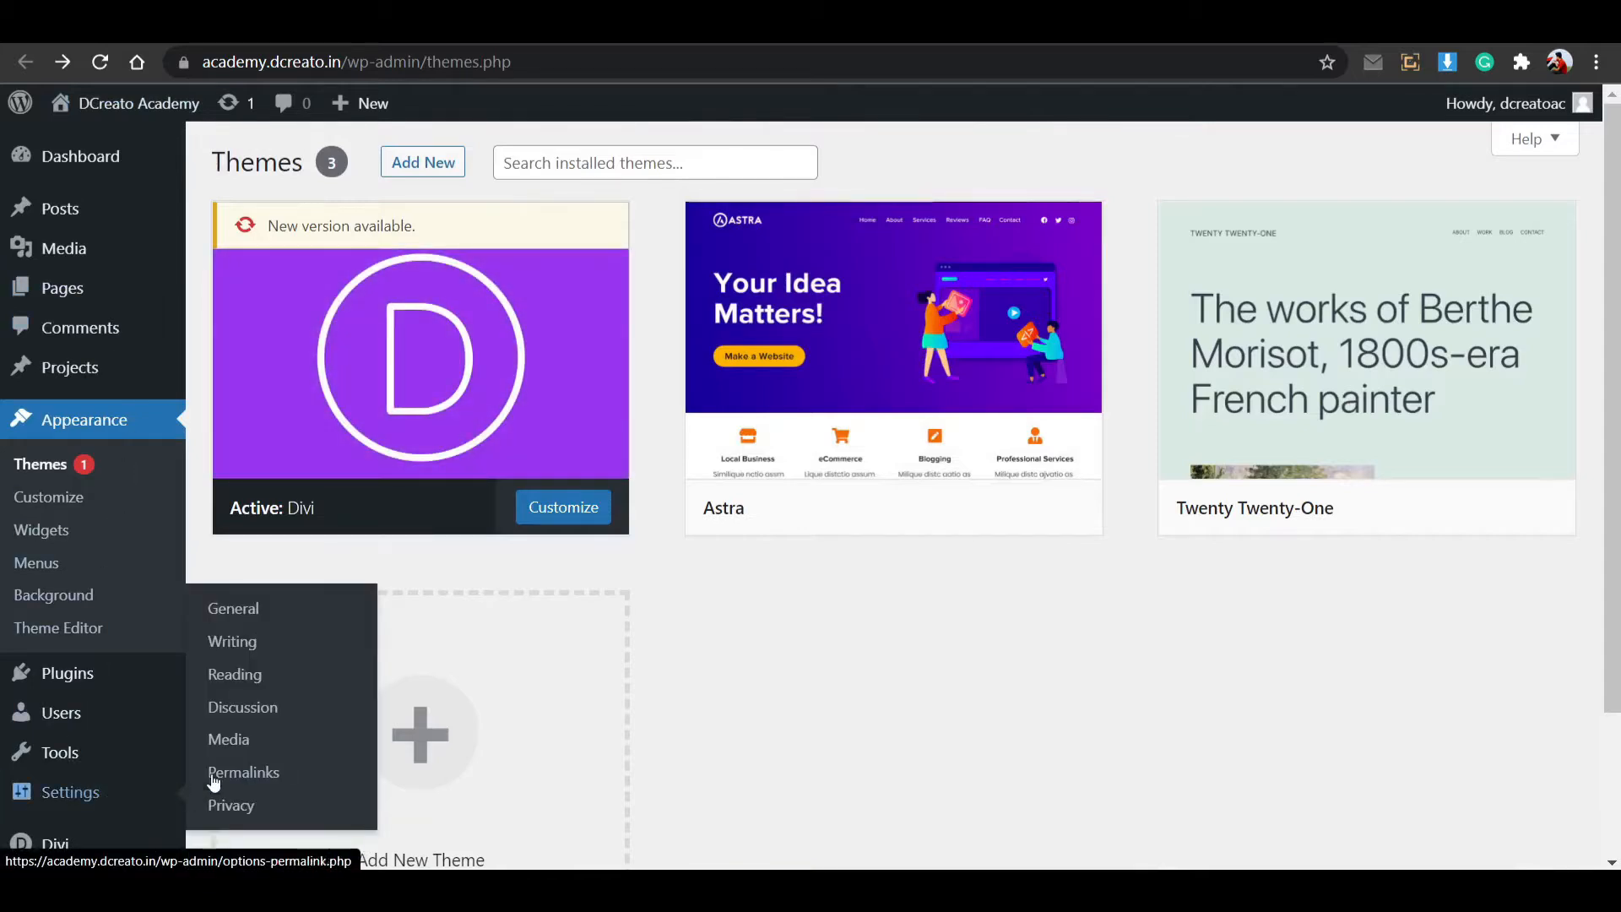
pyautogui.click(376, 24)
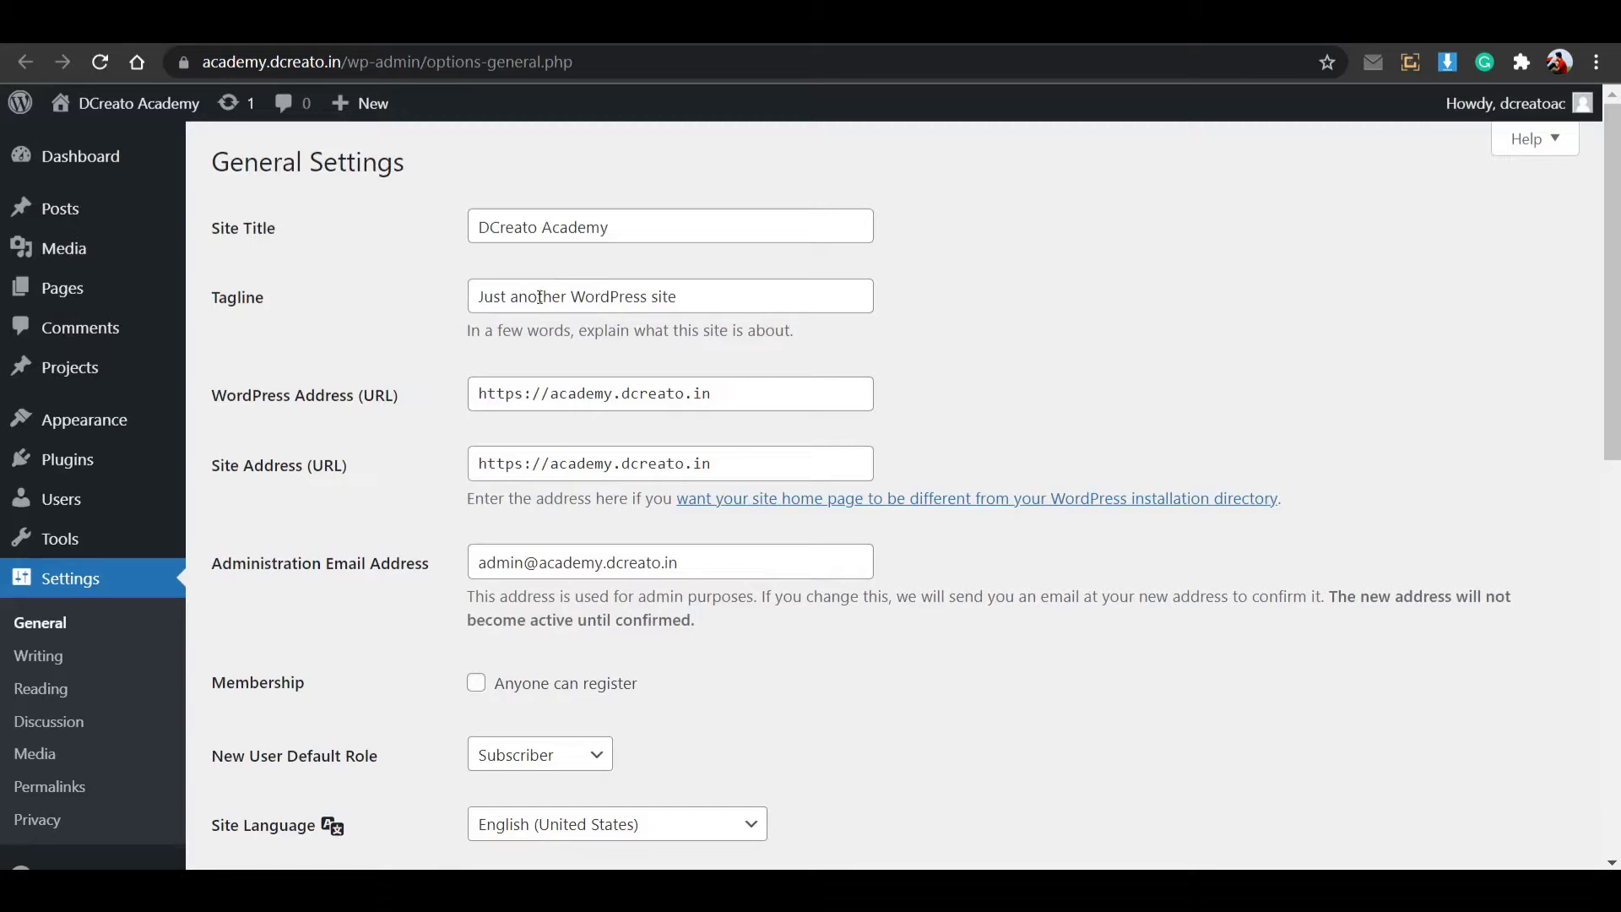
pyautogui.moveTo(742, 297); pyautogui.dragTo(476, 302)
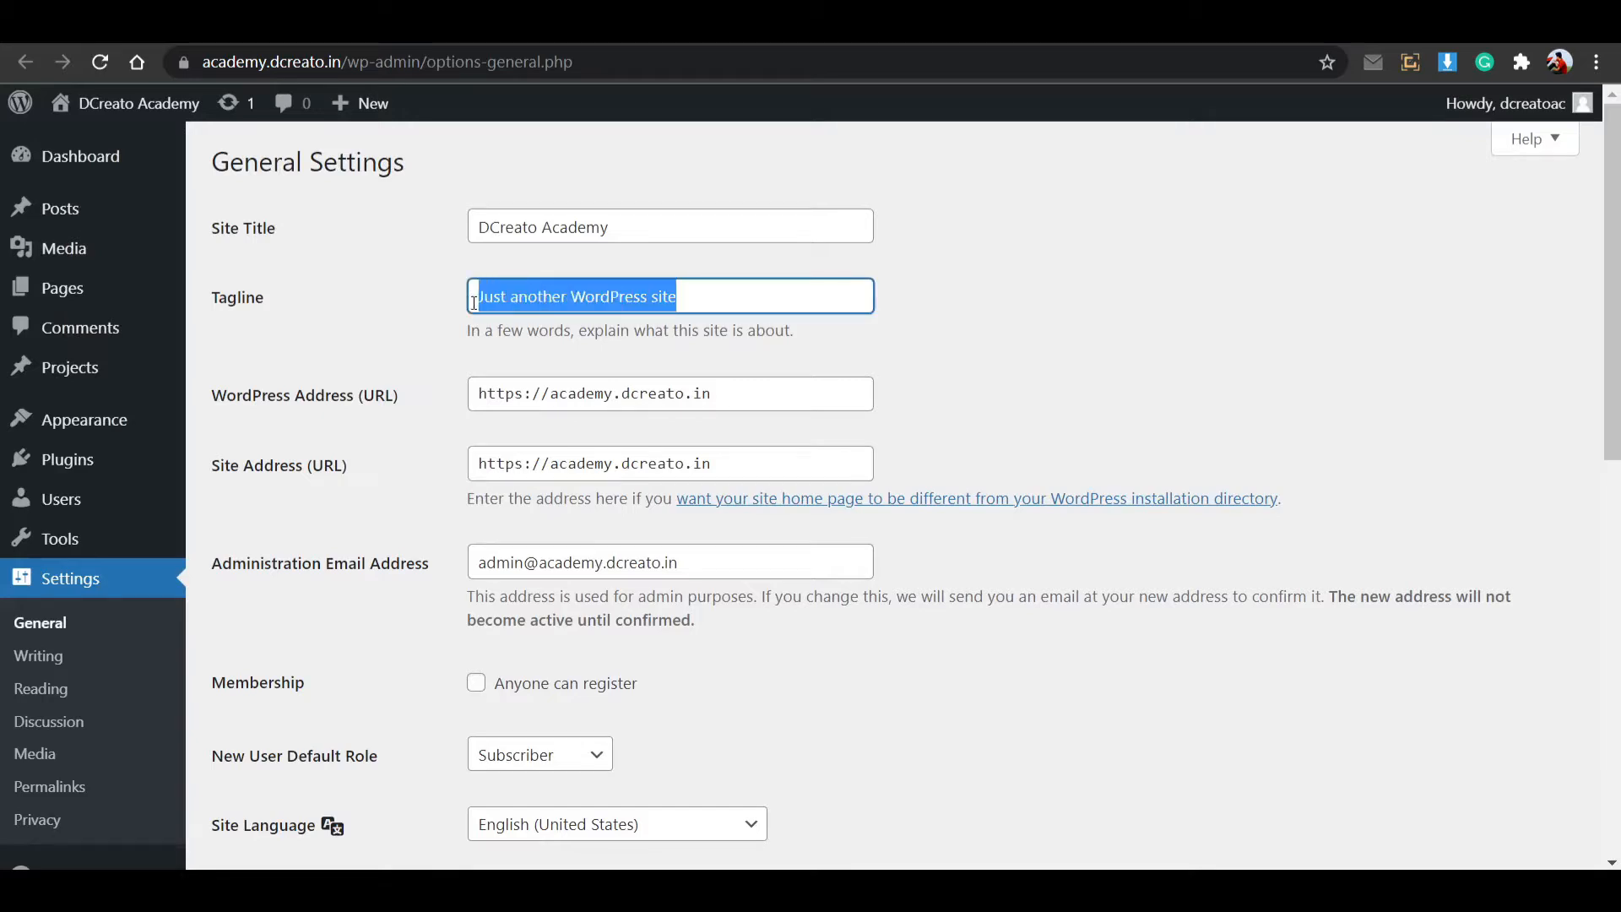
pyautogui.write('welocme')
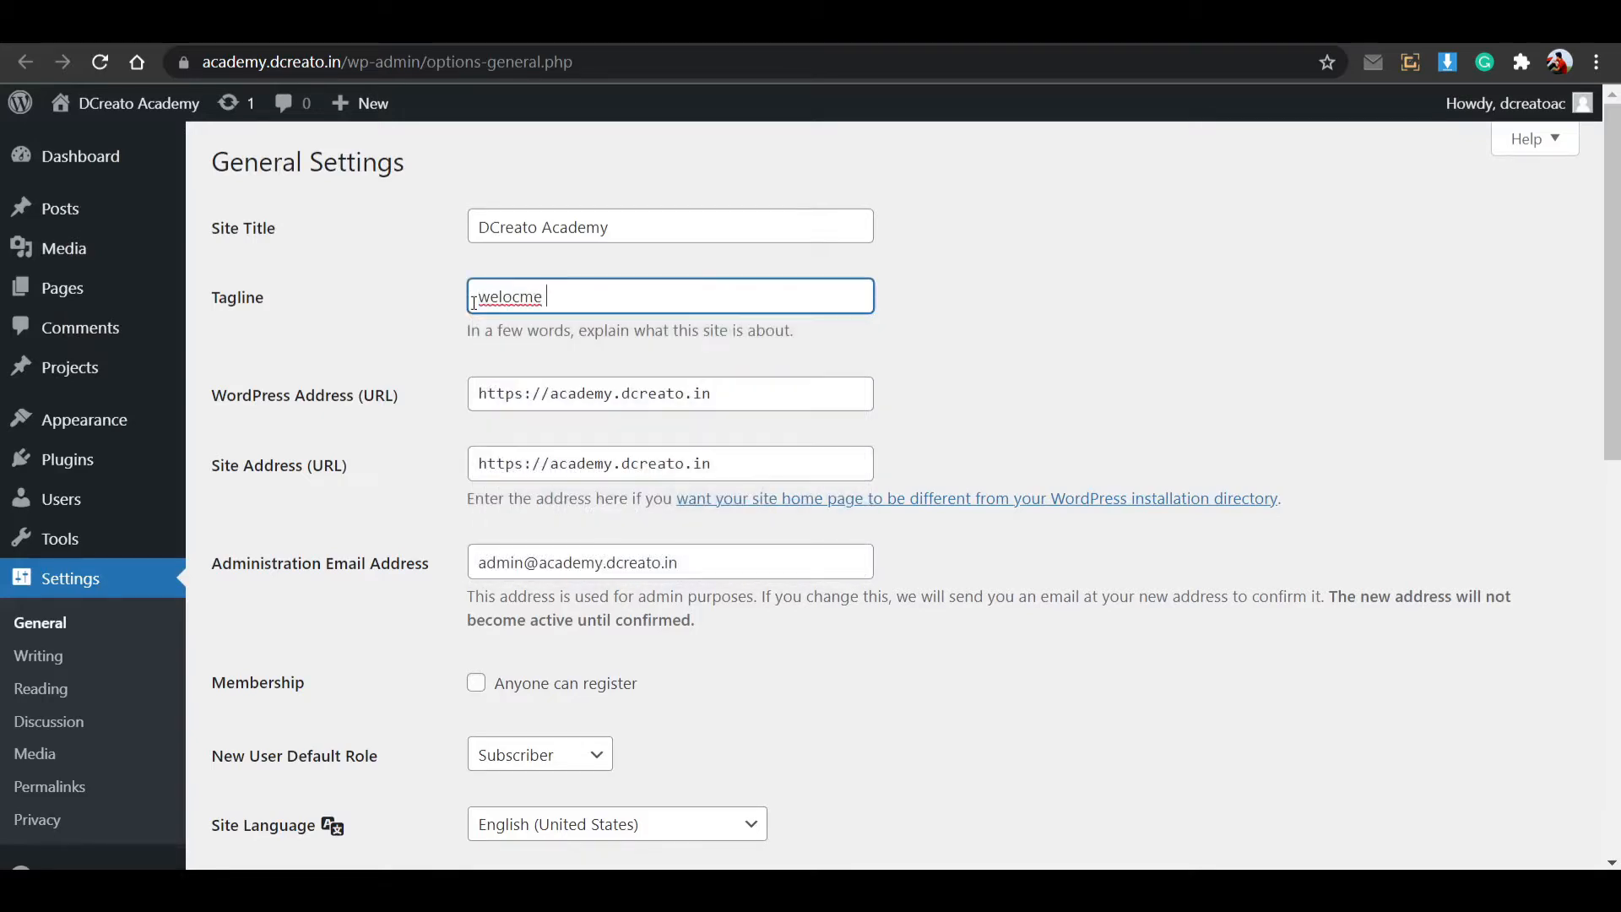
pyautogui.press('BackSpace')
pyautogui.press('BackSpace')
pyautogui.press('BackSpace')
pyautogui.press('BackSpace')
pyautogui.write('come ')
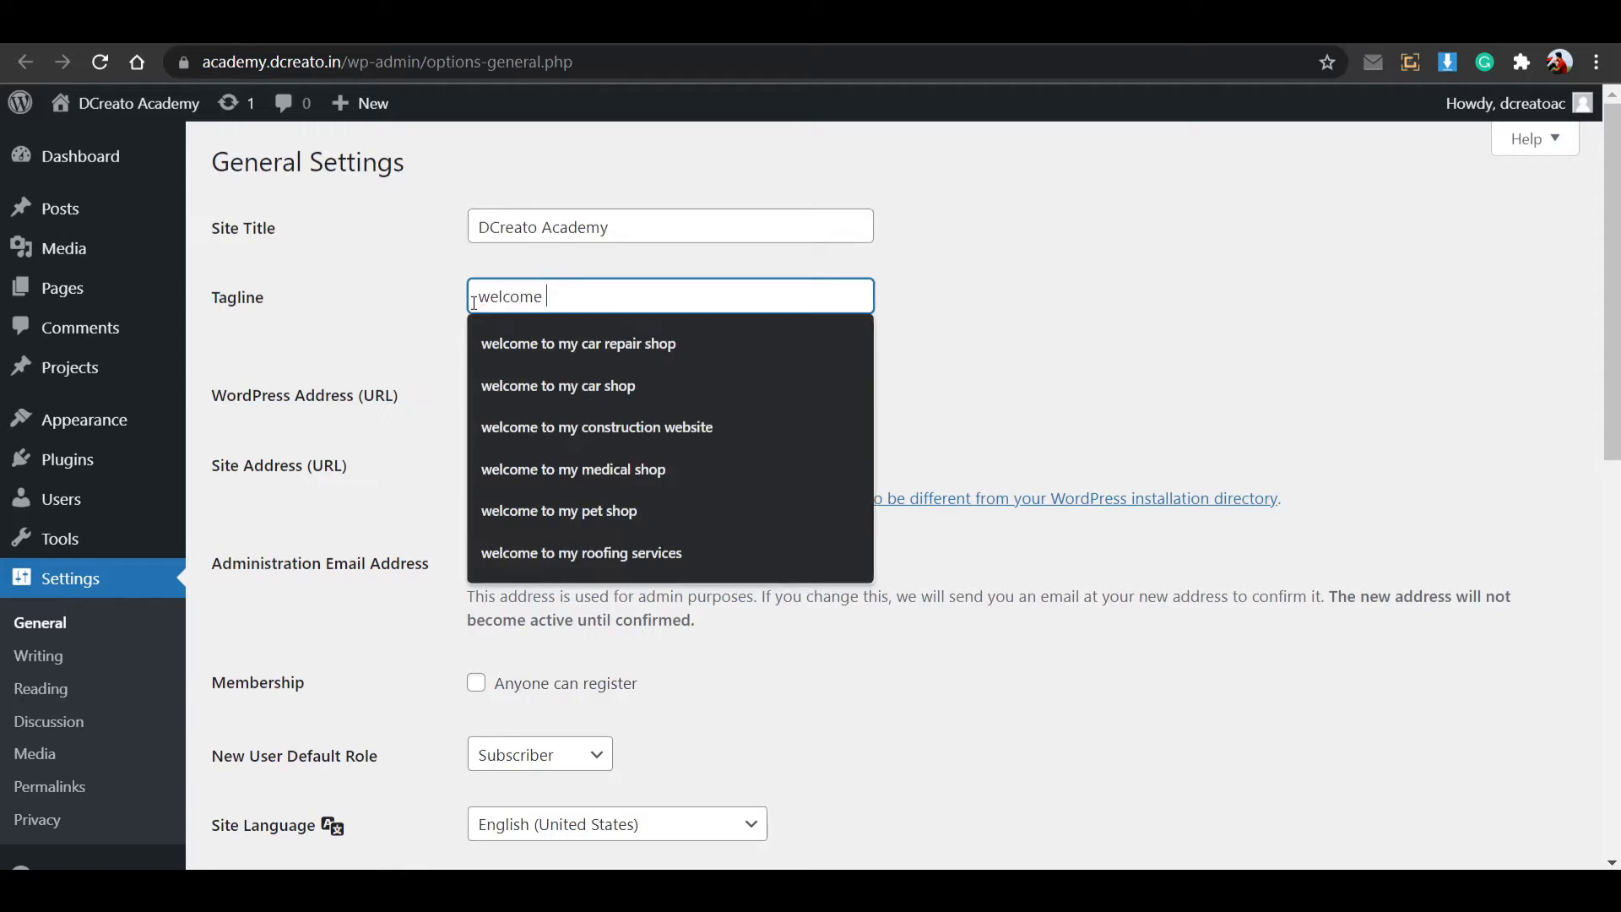
pyautogui.write('o')
pyautogui.press('BackSpace')
pyautogui.write('our')
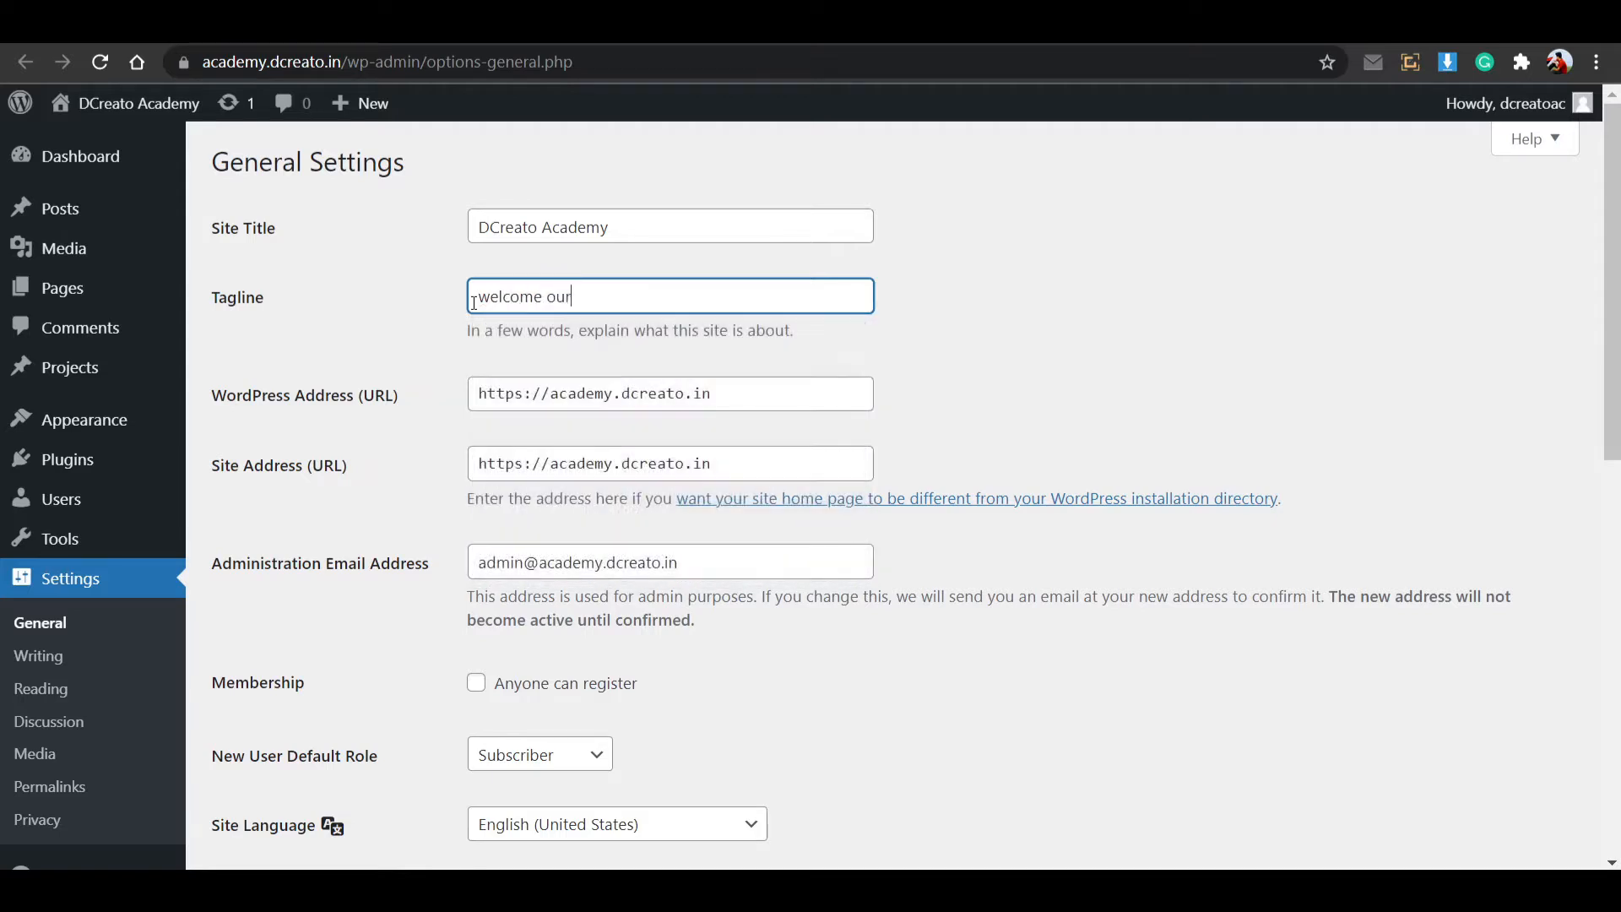
pyautogui.write(' app')
pyautogui.write('licatio')
pyautogui.write('to')
pyautogui.scroll(-10, 352, 639)
pyautogui.click(328, 760)
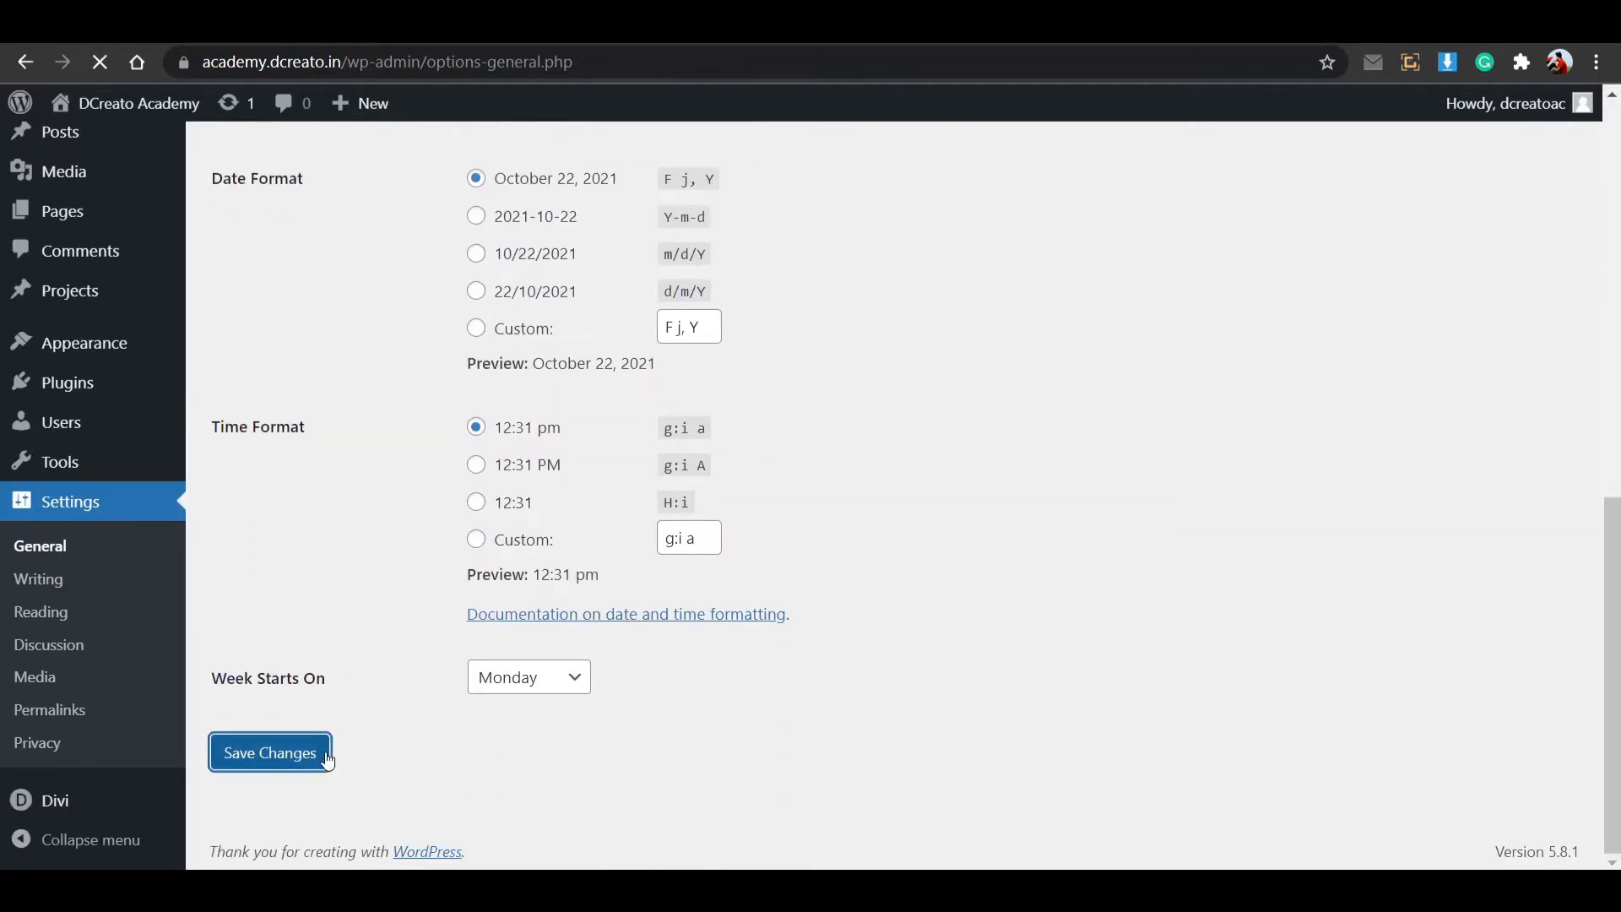
# In the reading settings, switch the homepage display to a static page and inspect the pages offered as homepage without picking one.
pyautogui.scroll(-1, 139, 739)
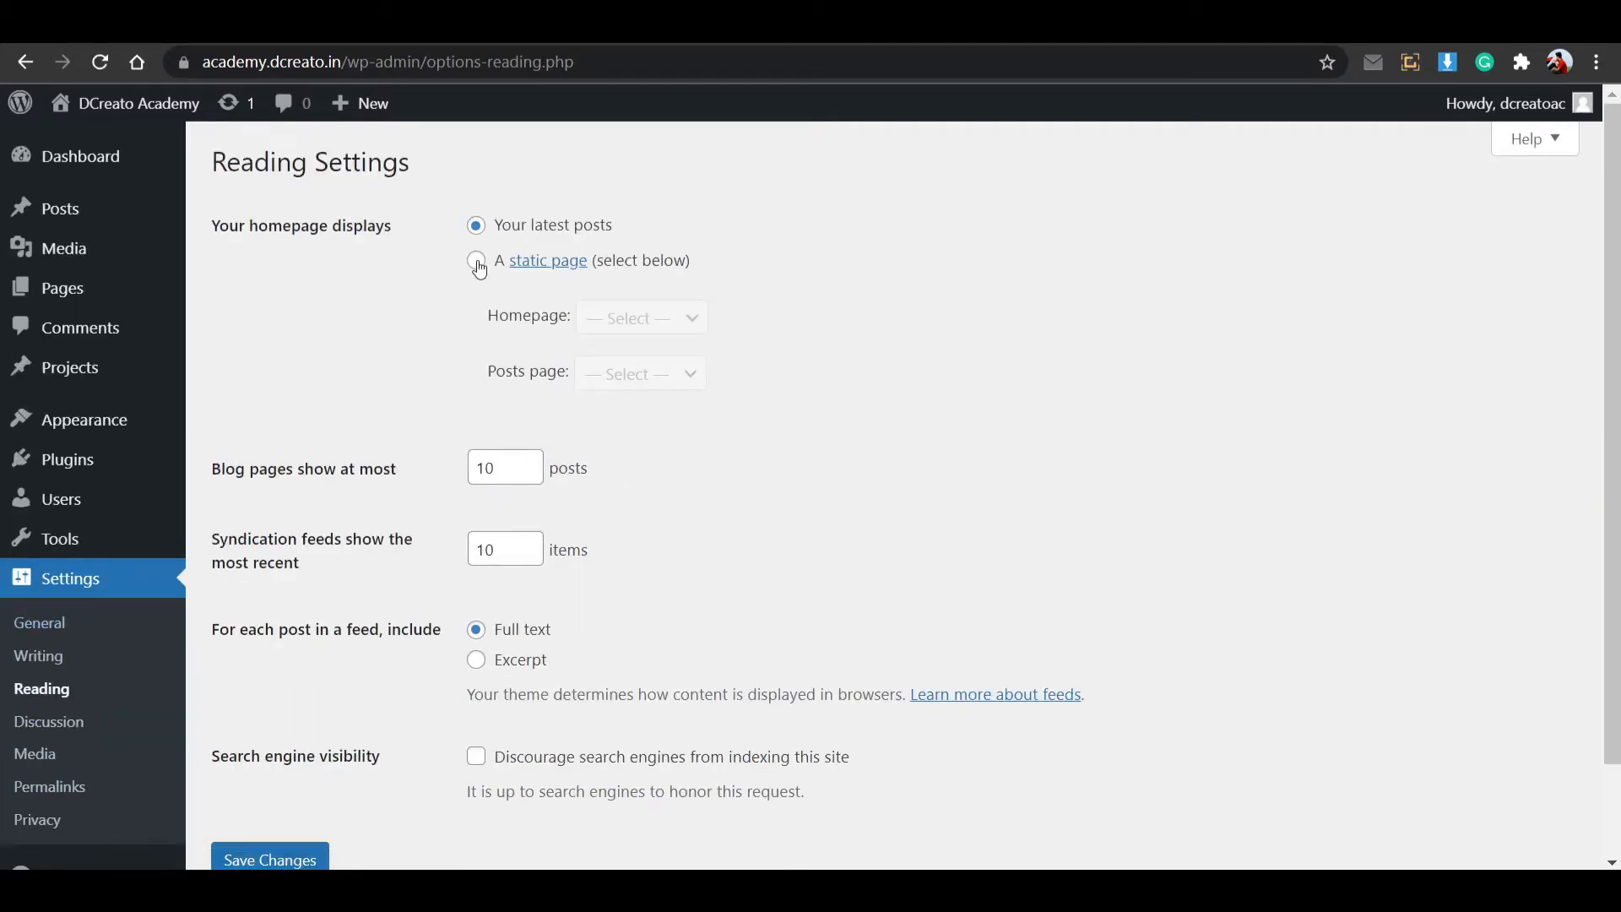
pyautogui.click(478, 263)
pyautogui.click(637, 319)
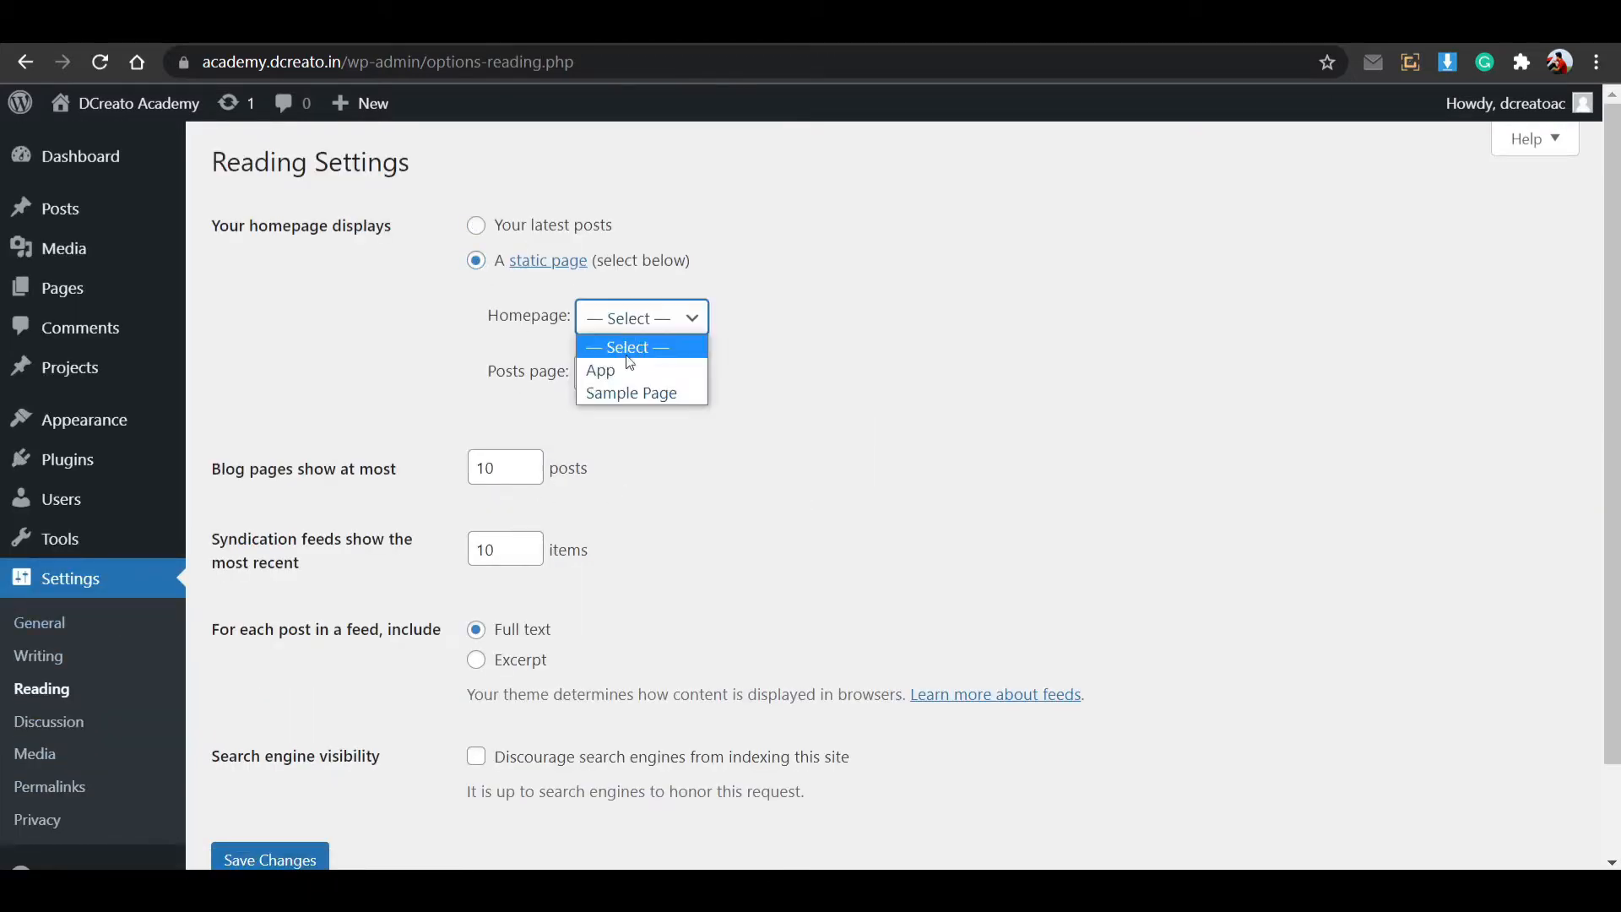
pyautogui.click(718, 498)
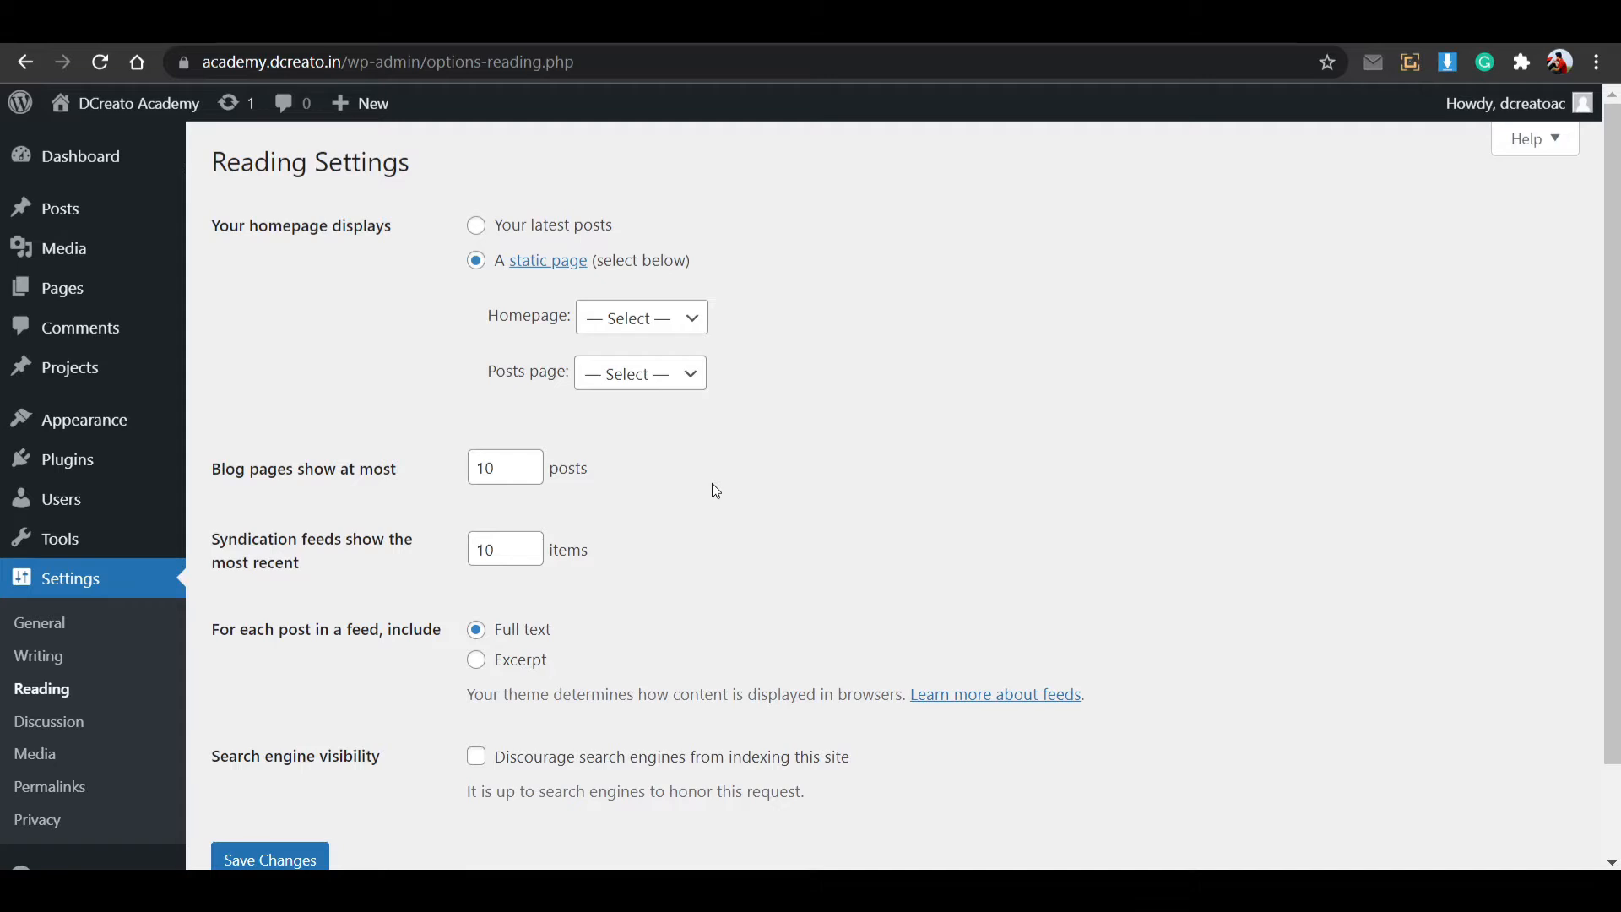
pyautogui.click(701, 322)
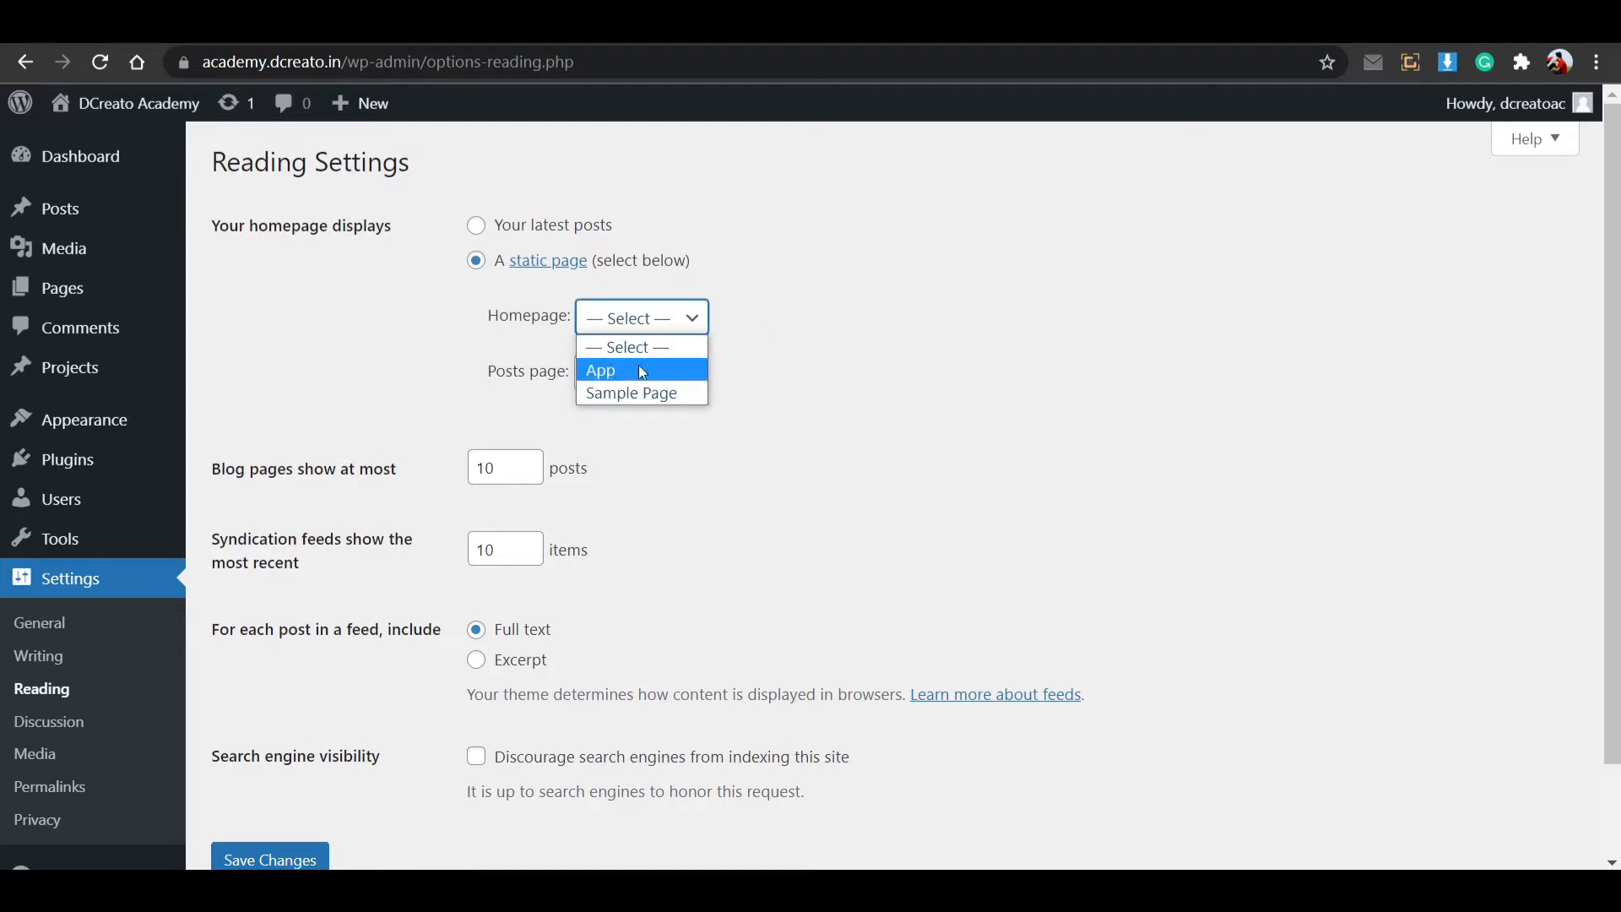
pyautogui.click(762, 387)
pyautogui.scroll(-2, 545, 505)
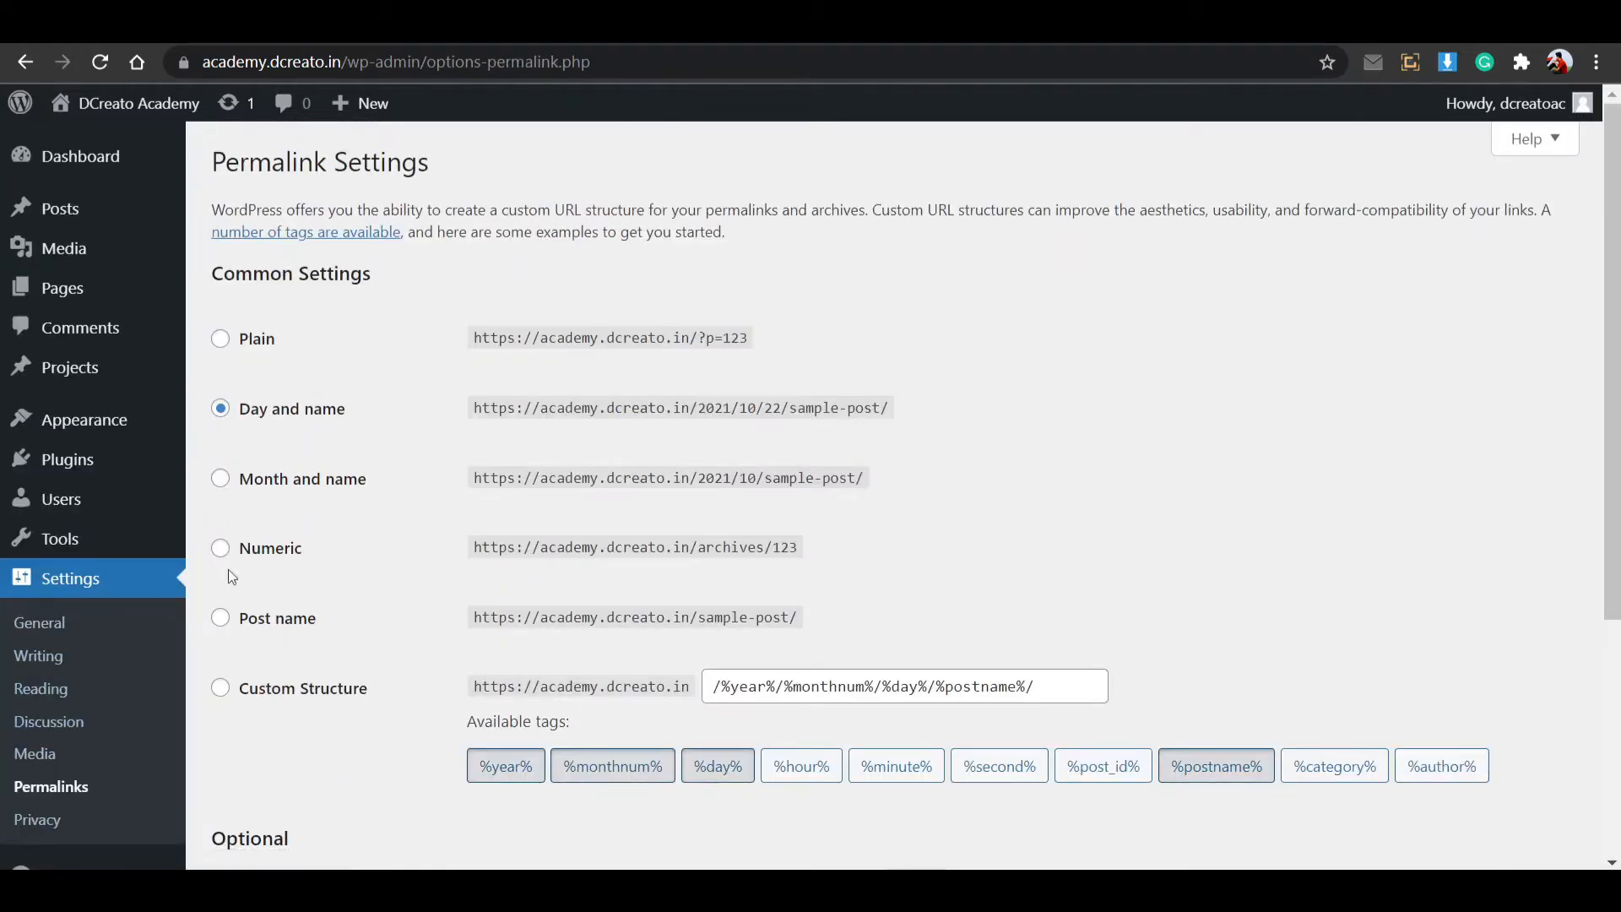
# Set the site's permalink structure to Post name and save the permalink settings.
pyautogui.click(255, 622)
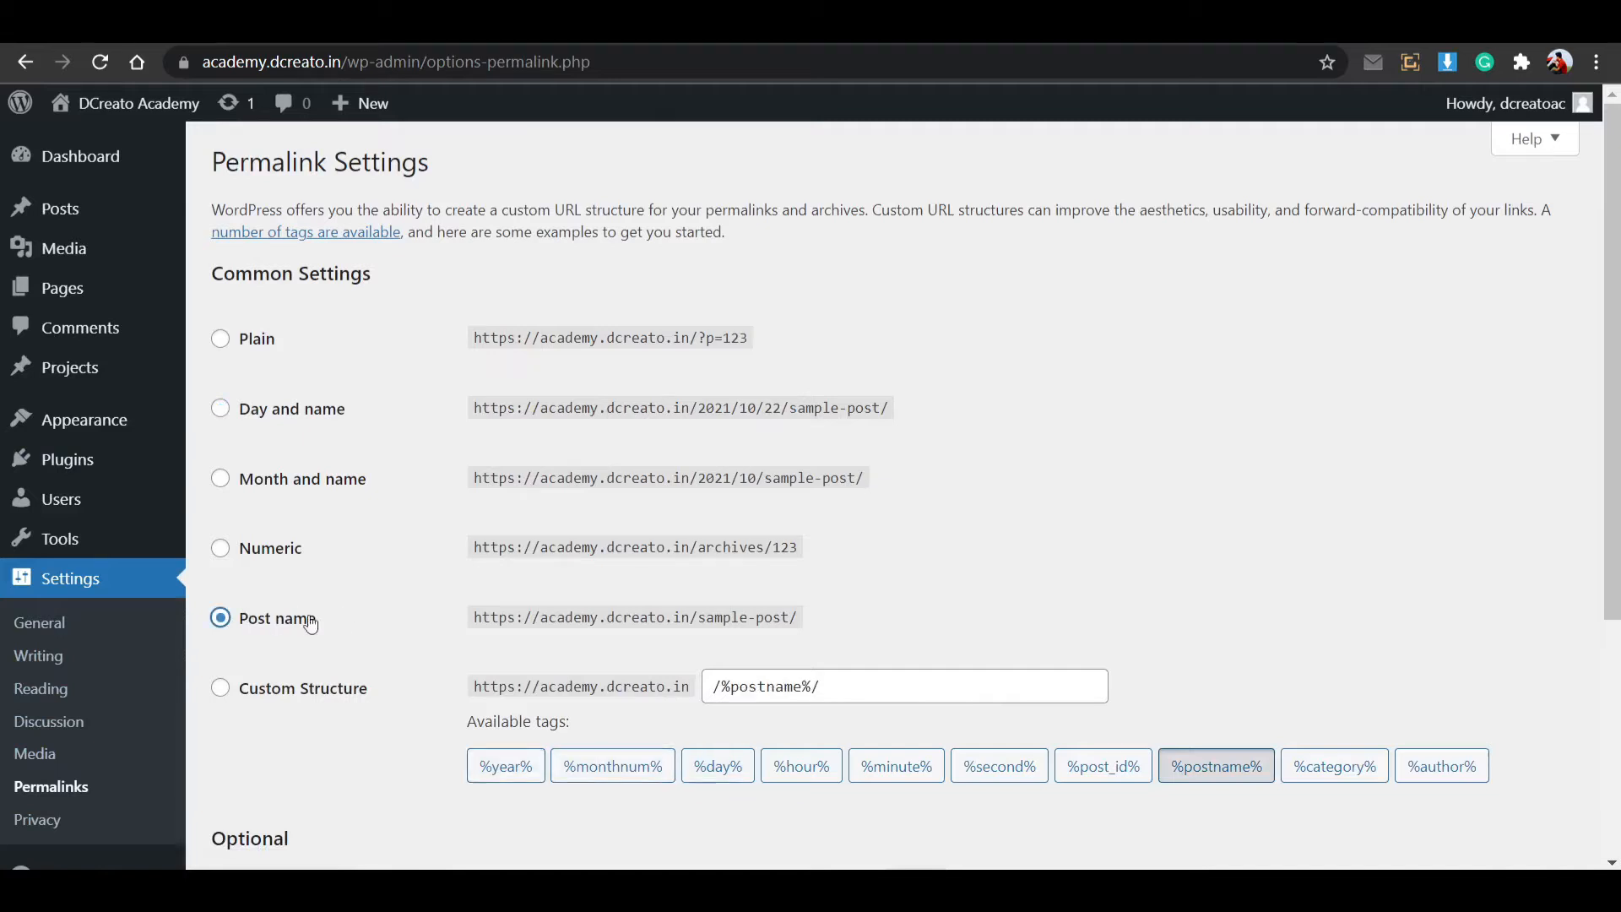
pyautogui.scroll(-4, 308, 671)
pyautogui.click(270, 754)
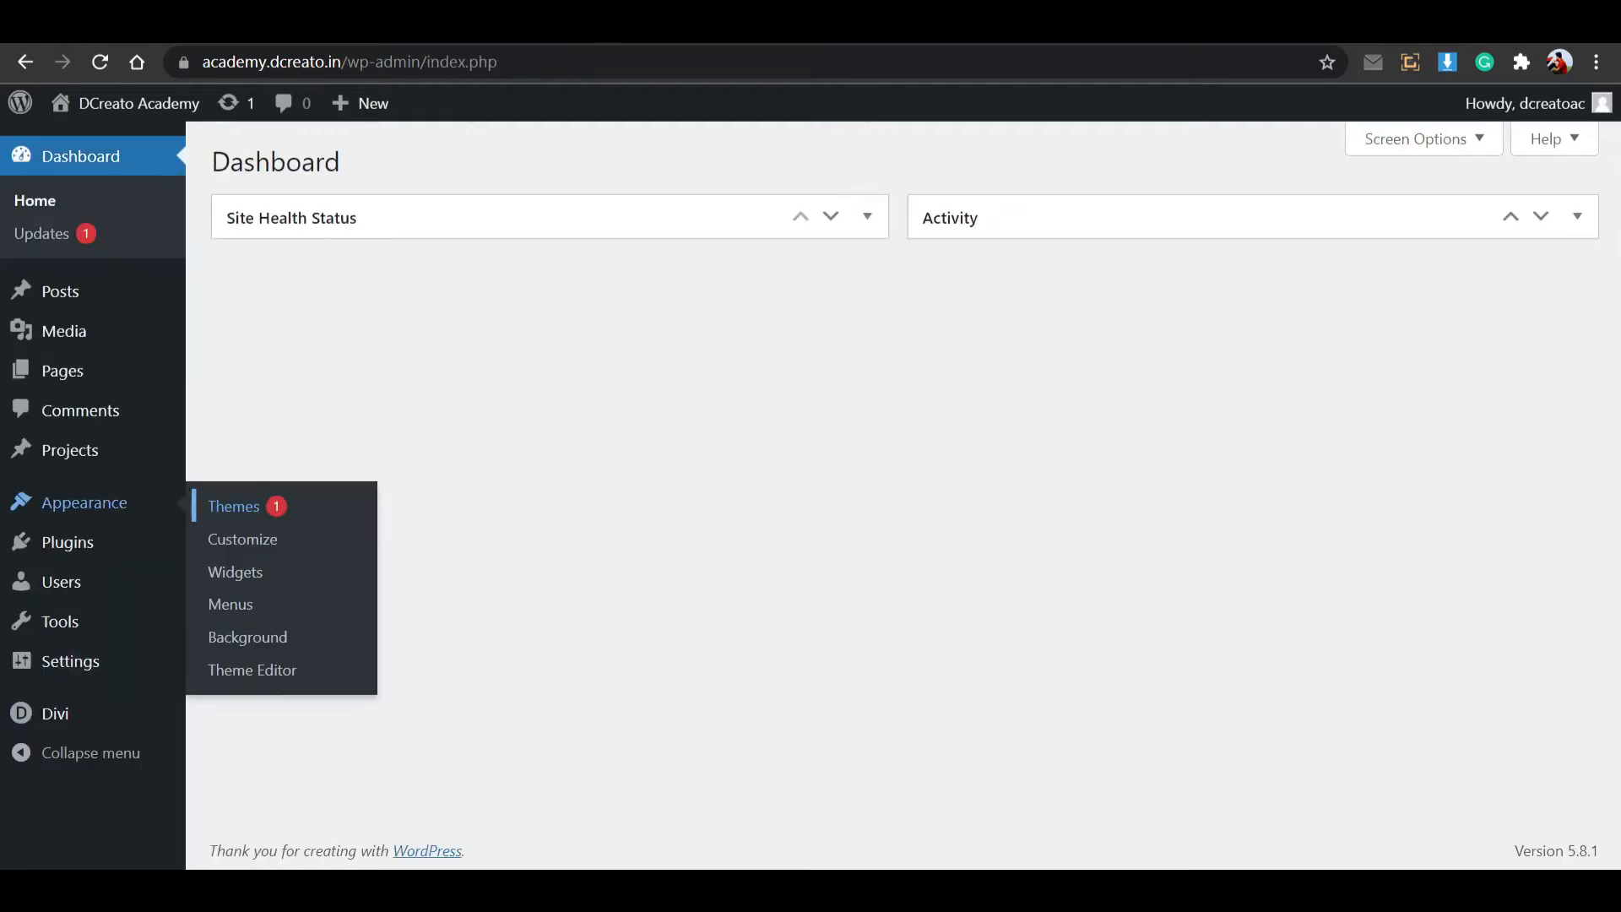
# Create a new page titled "App landing" and publish it.
pyautogui.moveTo(150, 368)
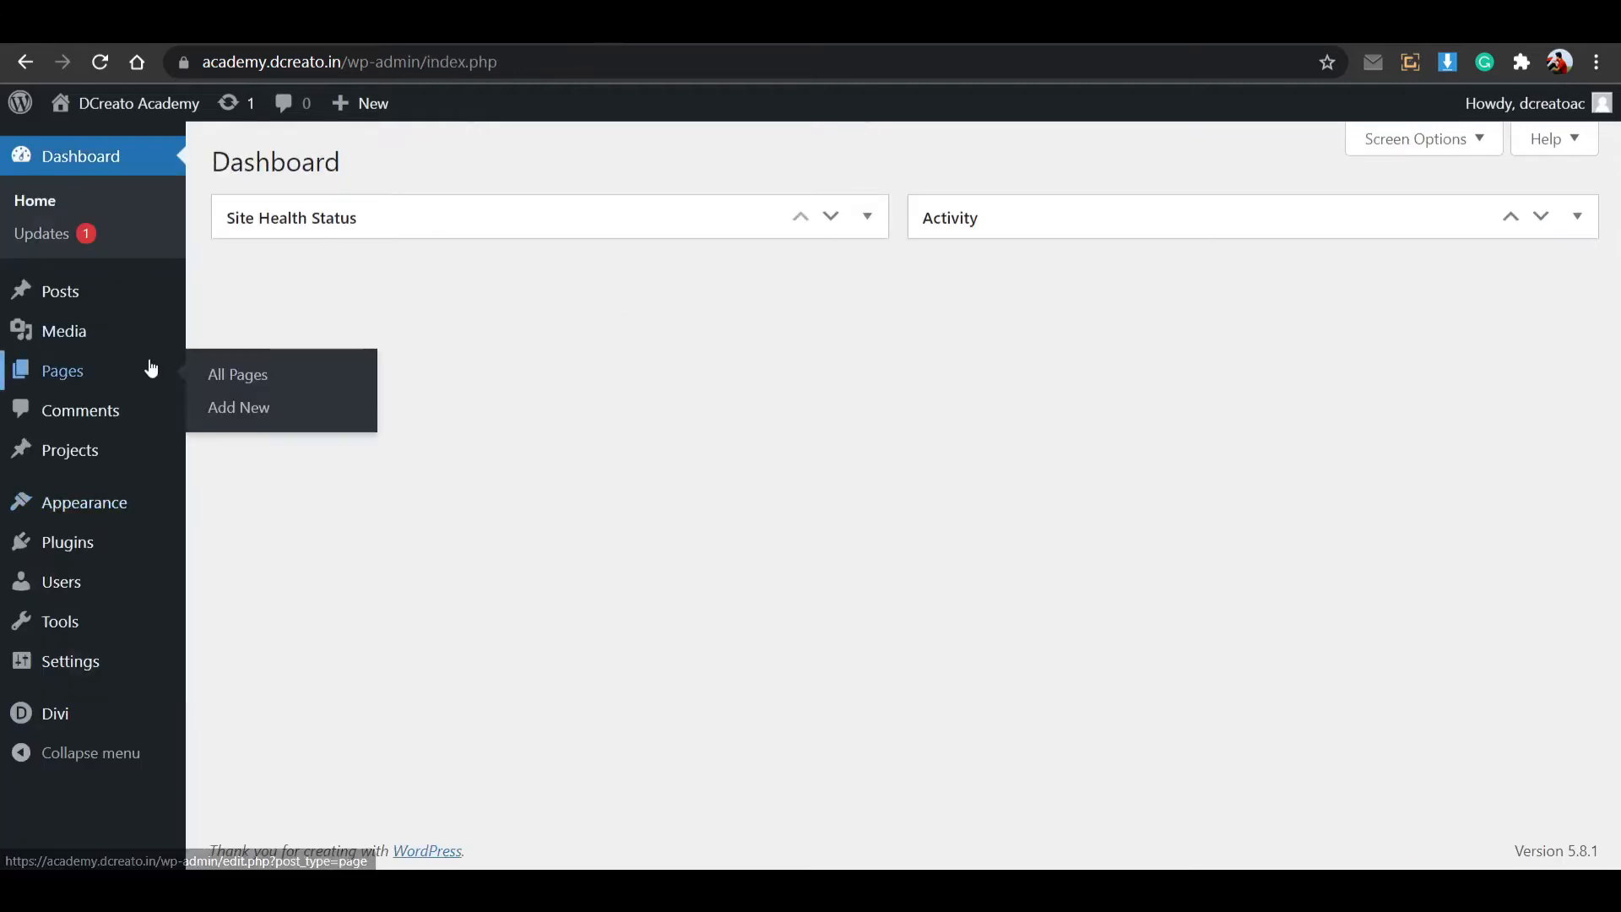
pyautogui.click(238, 406)
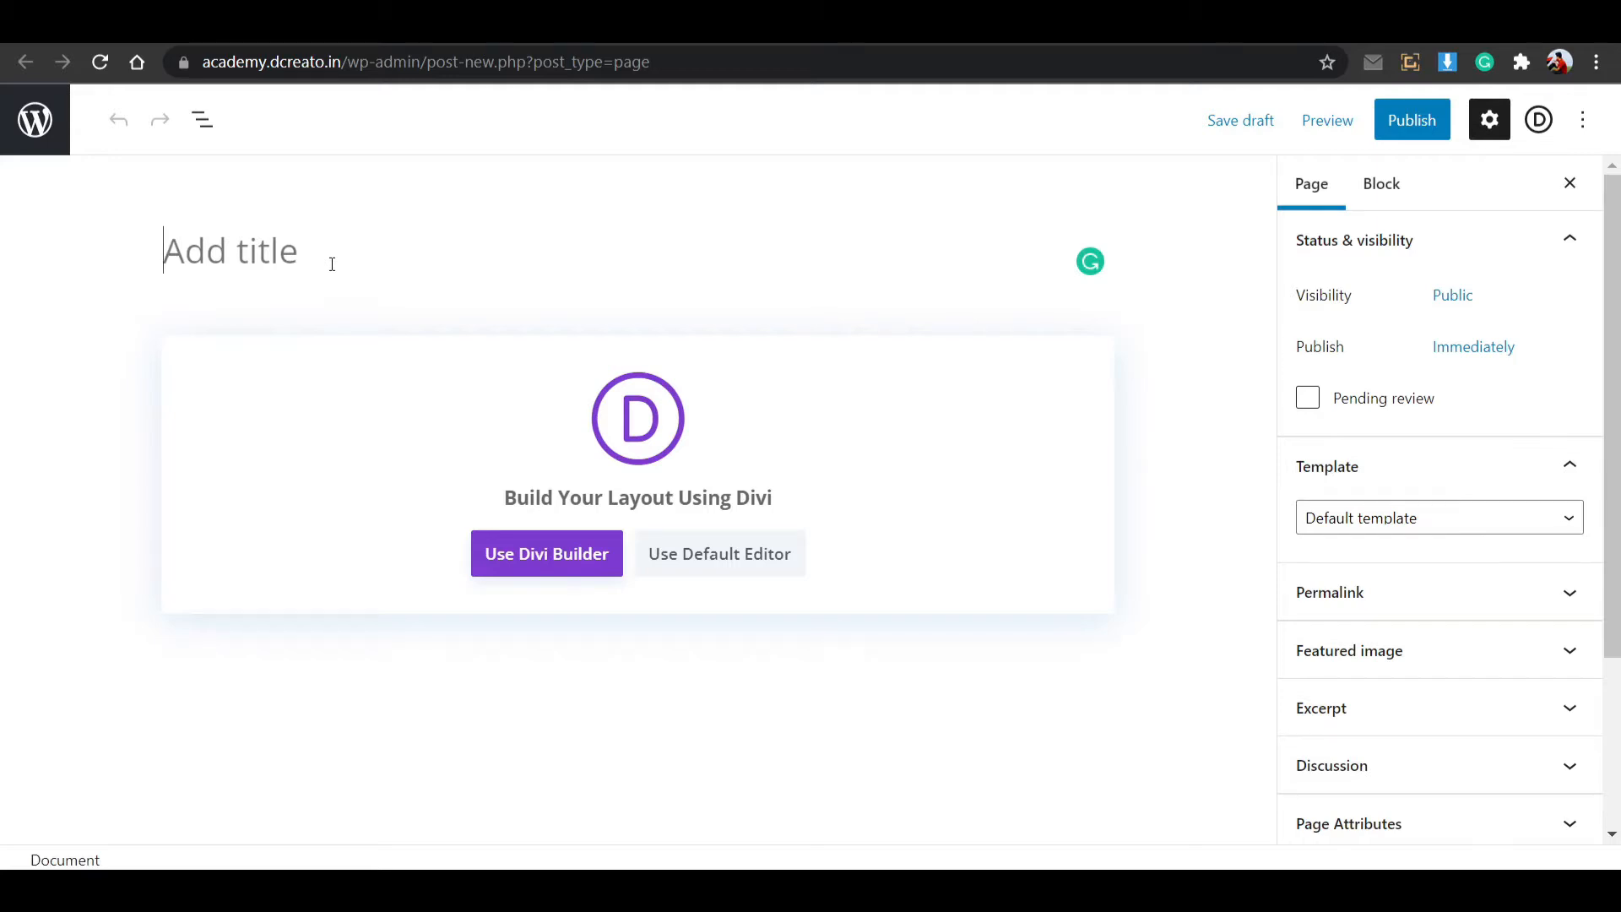
pyautogui.write('App lamn')
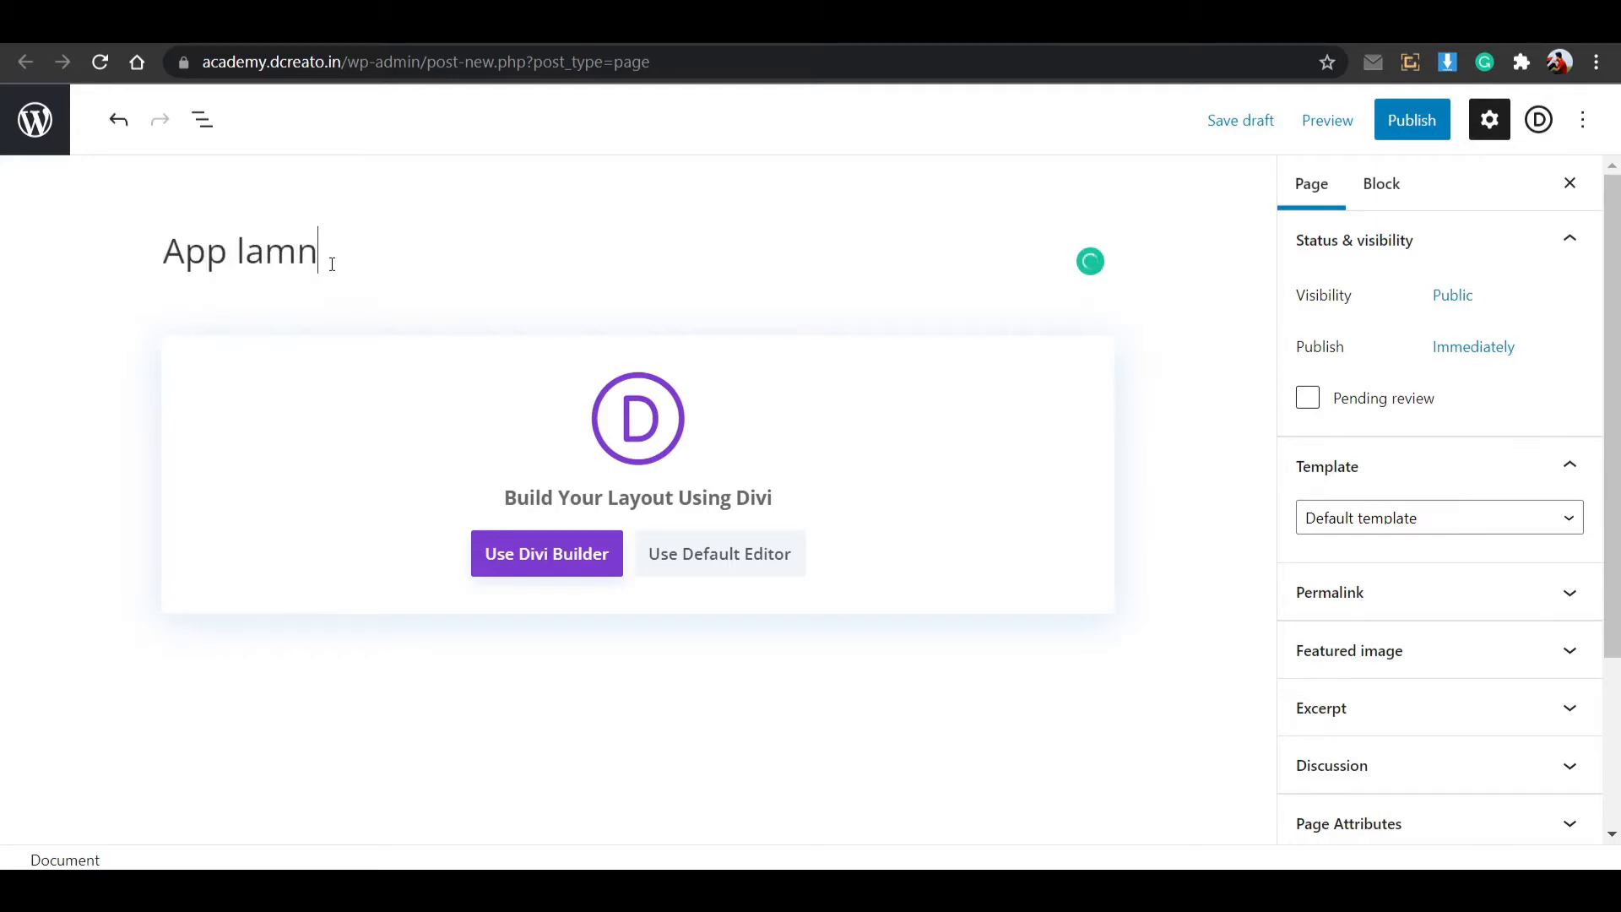
pyautogui.press('BackSpace')
pyautogui.press('BackSpace')
pyautogui.write('nding')
pyautogui.click(1422, 130)
pyautogui.click(1421, 129)
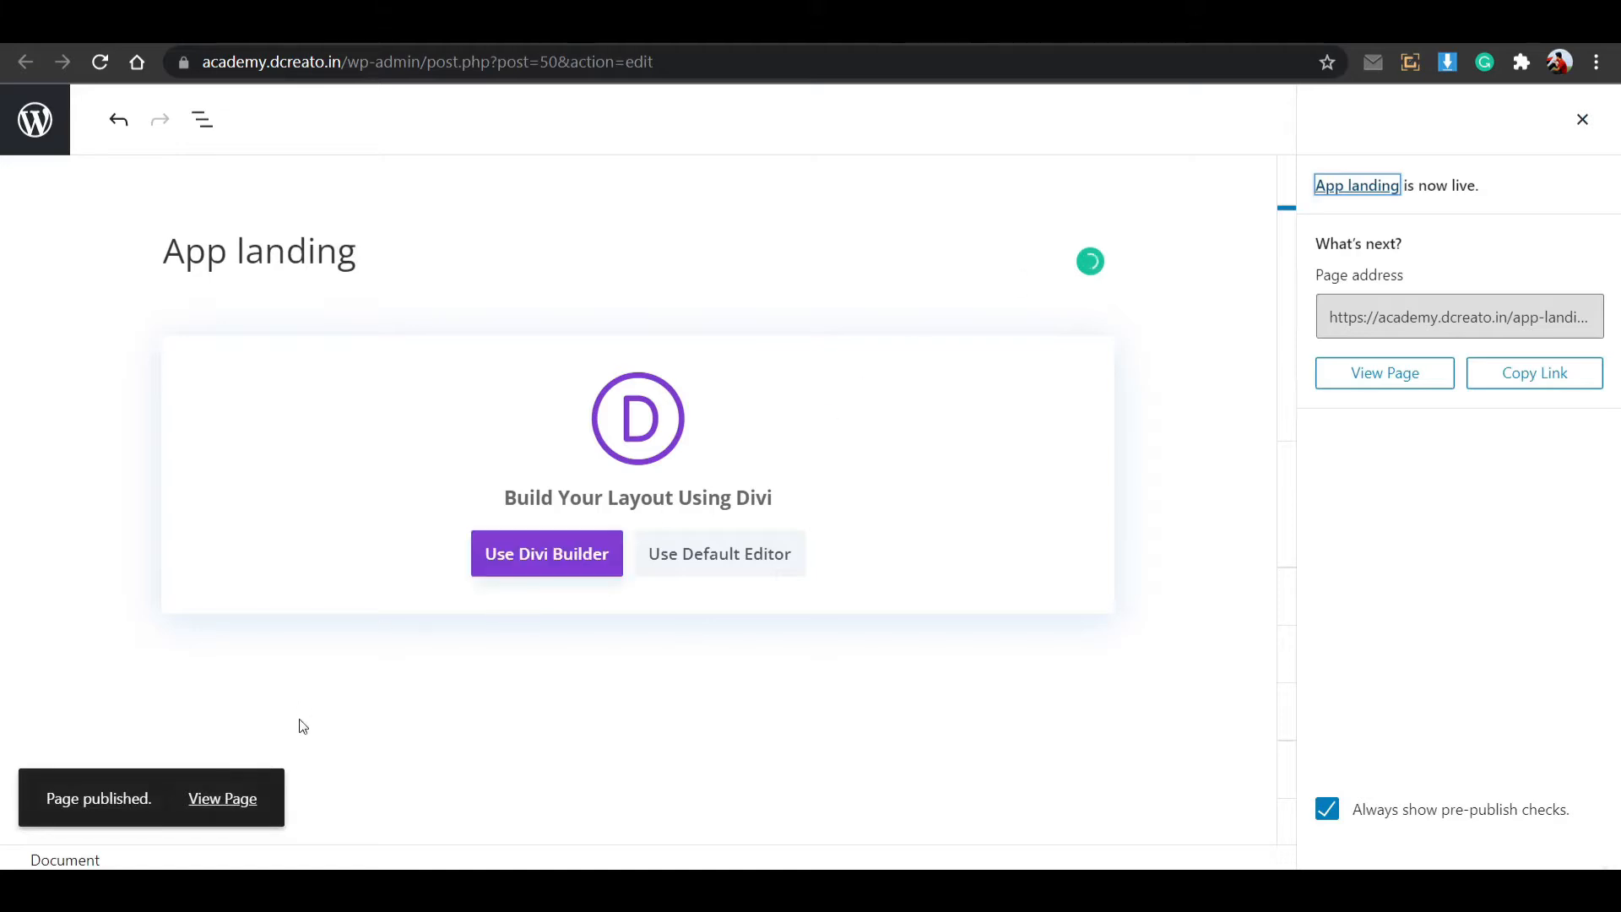
# Open the published page's live view in a separate tab and start building the App landing page with Divi Builder.
pyautogui.keyDown('ctrl'); pyautogui.click(248, 802); pyautogui.keyUp('ctrl')
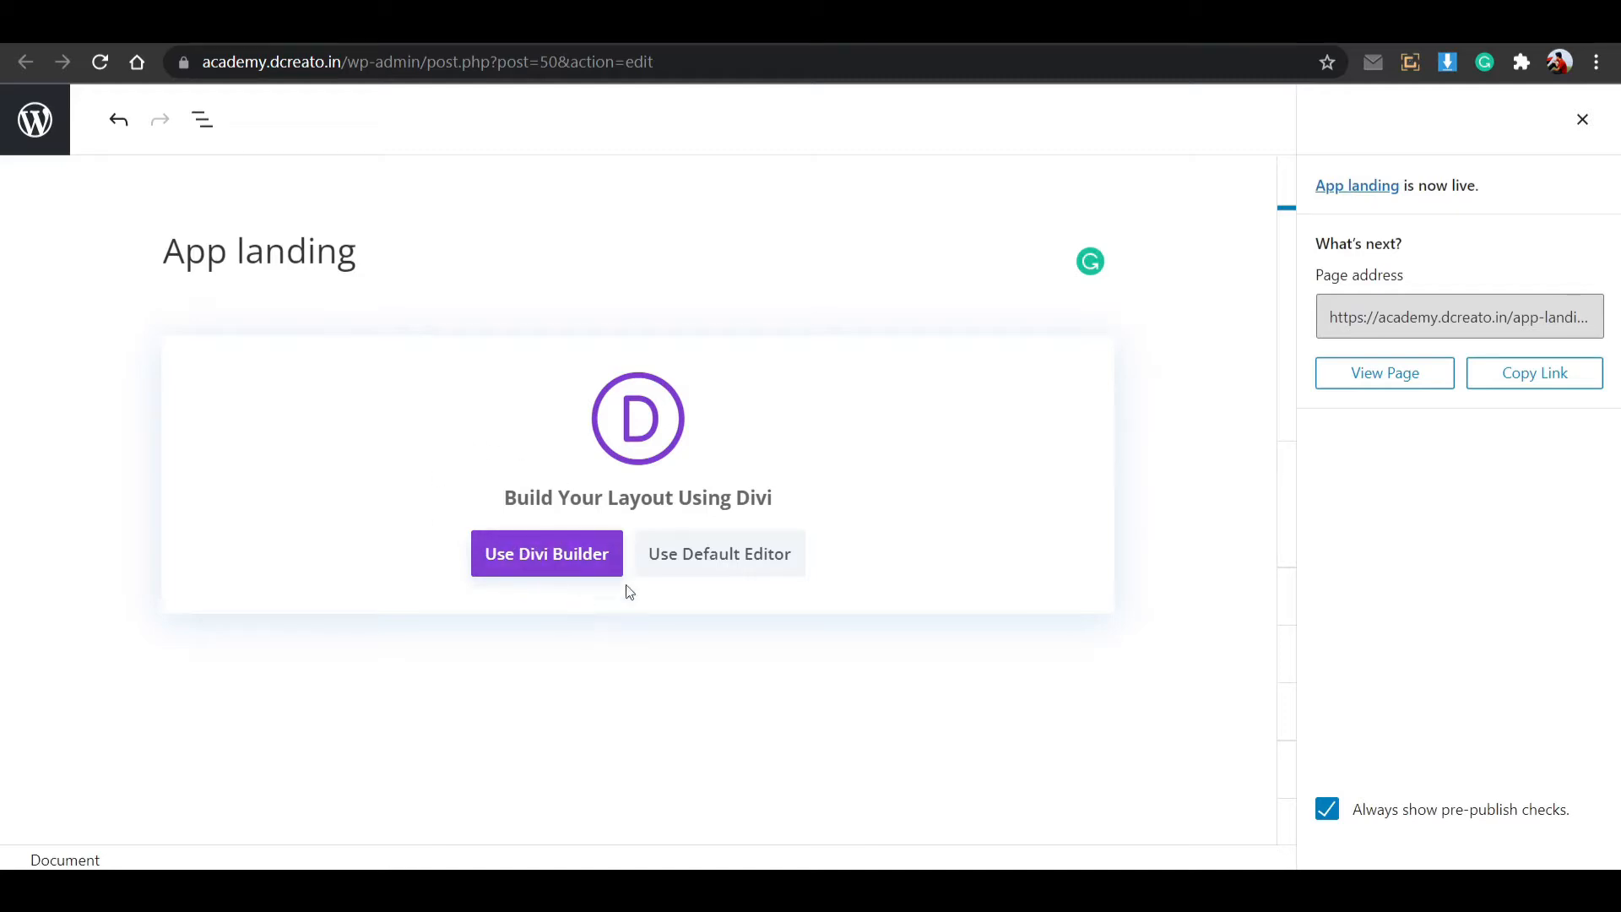
pyautogui.click(557, 564)
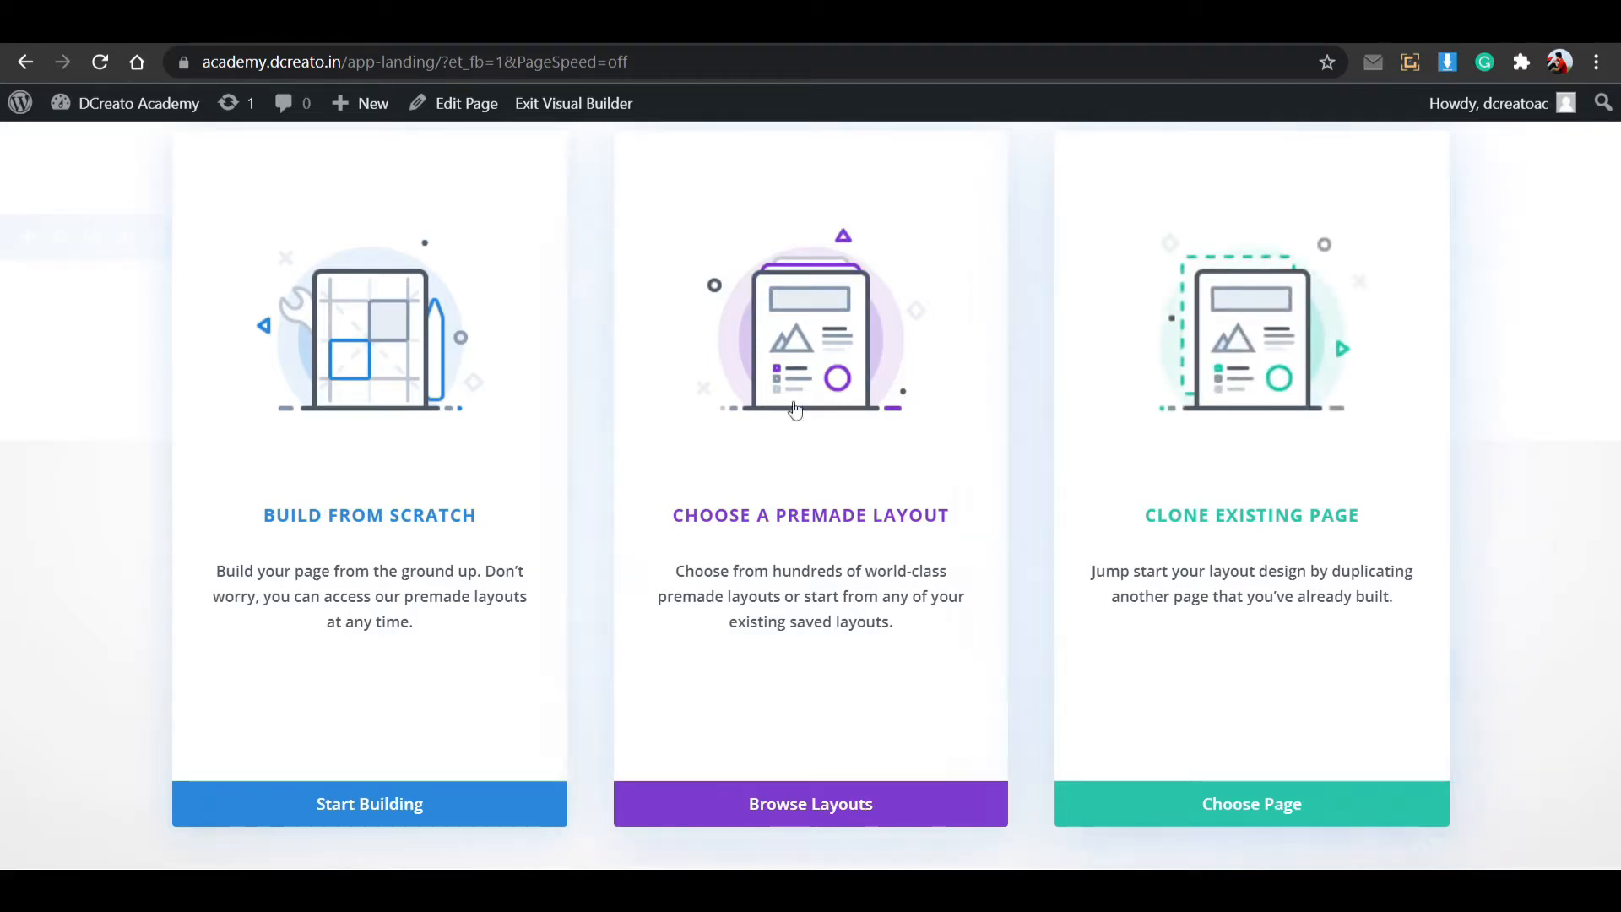
# Browse Divi's premade layout packs, then close the layout library without loading any of them.
pyautogui.click(842, 414)
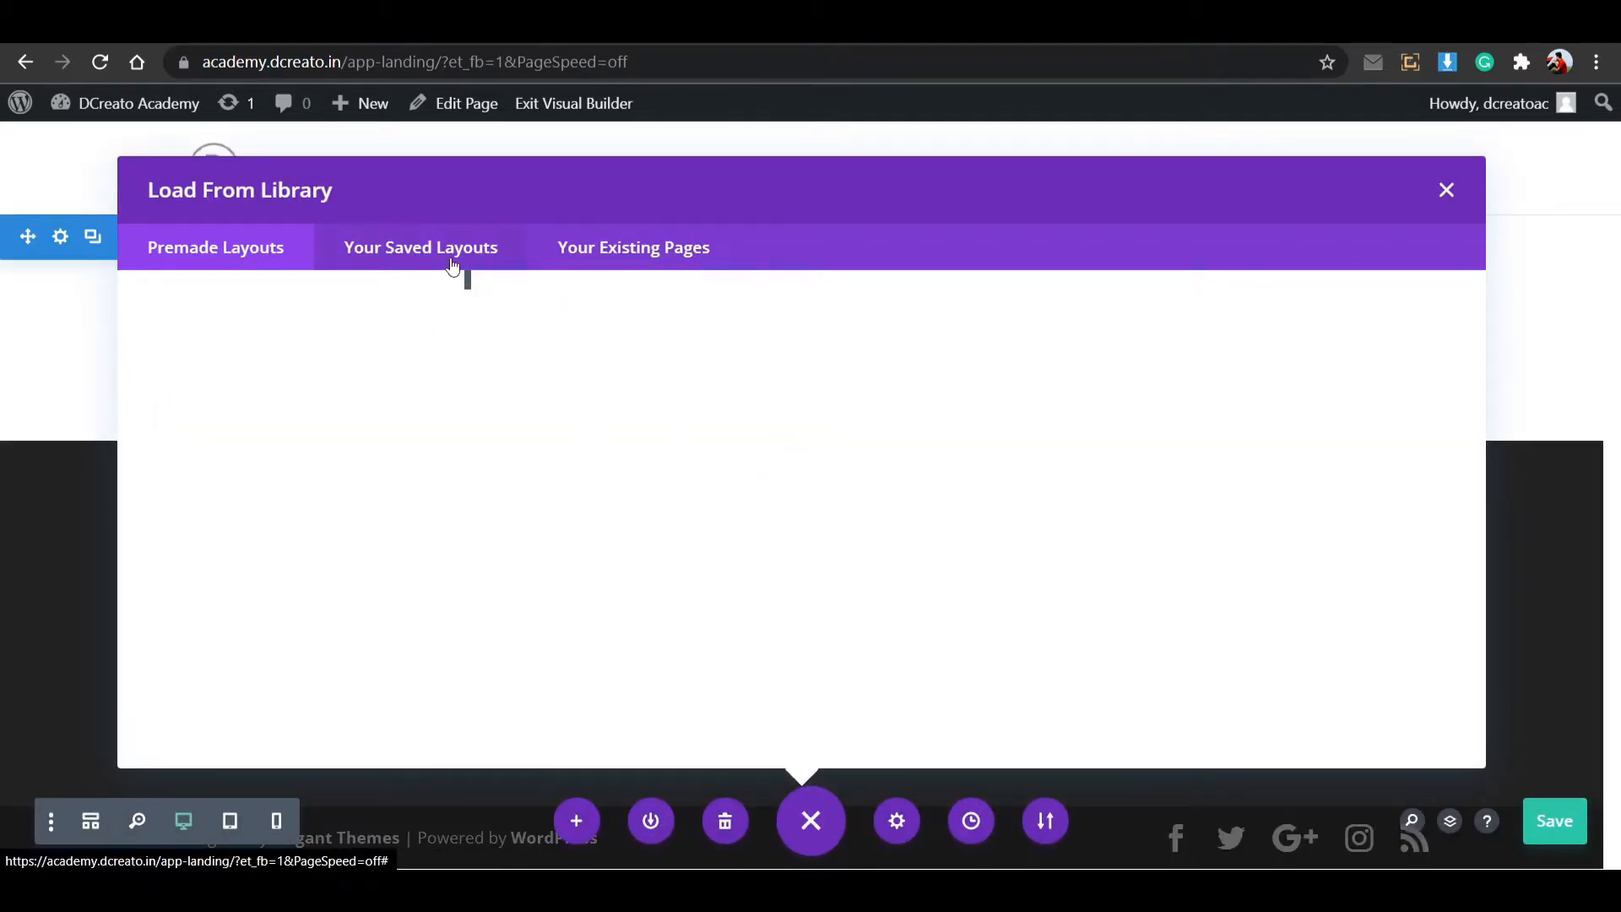
pyautogui.scroll(-10, 1038, 549)
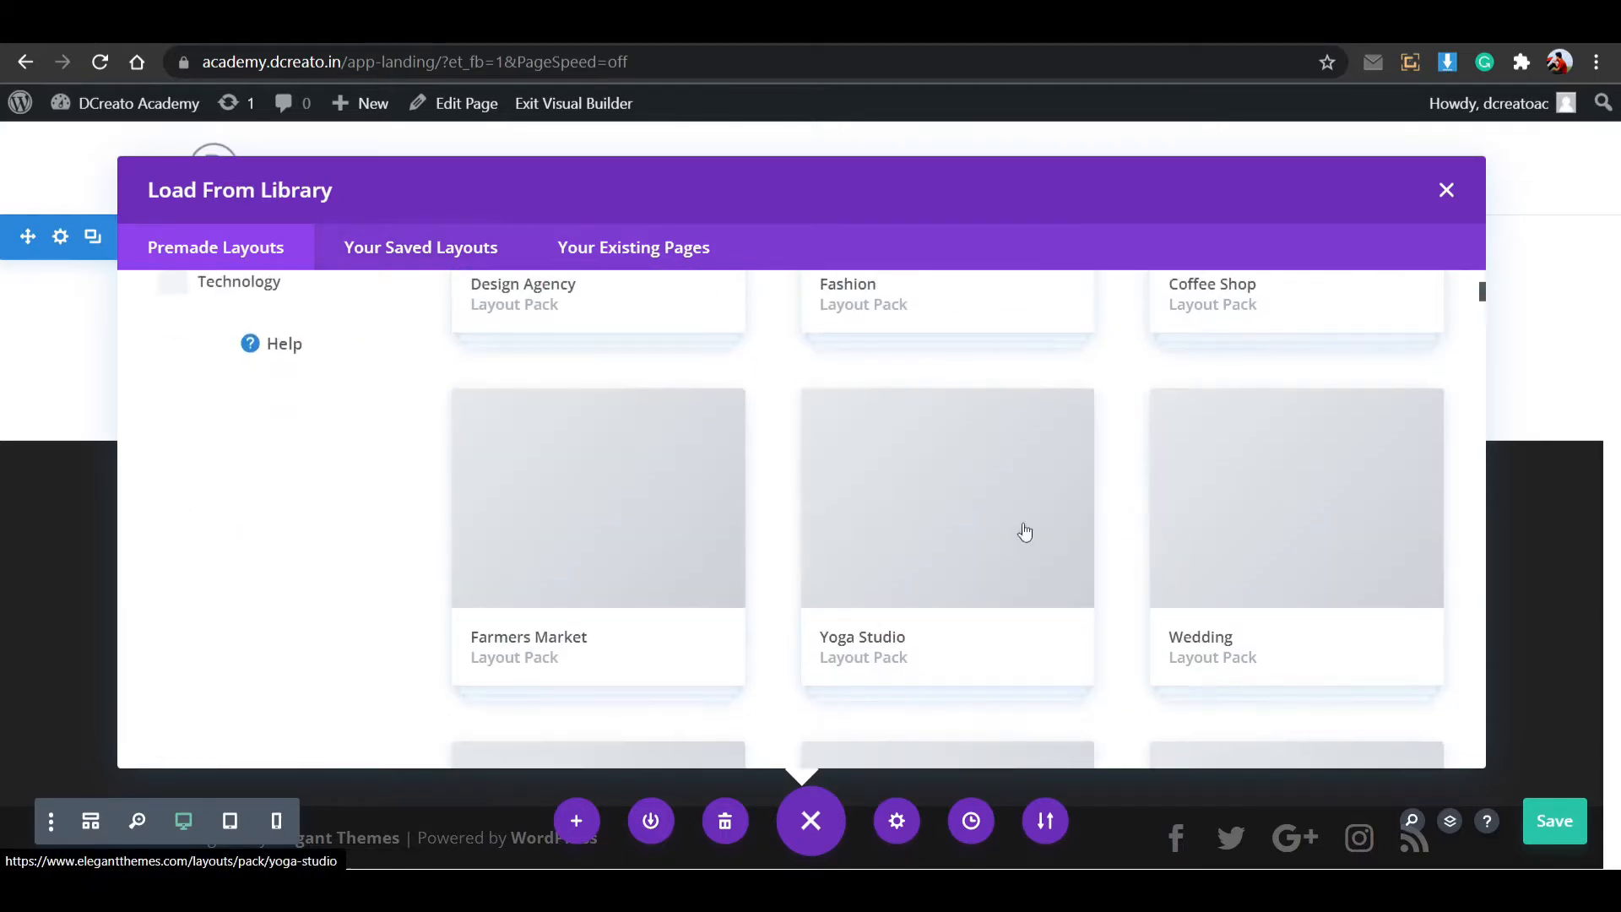
pyautogui.scroll(-10, 1049, 528)
pyautogui.scroll(-15, 806, 545)
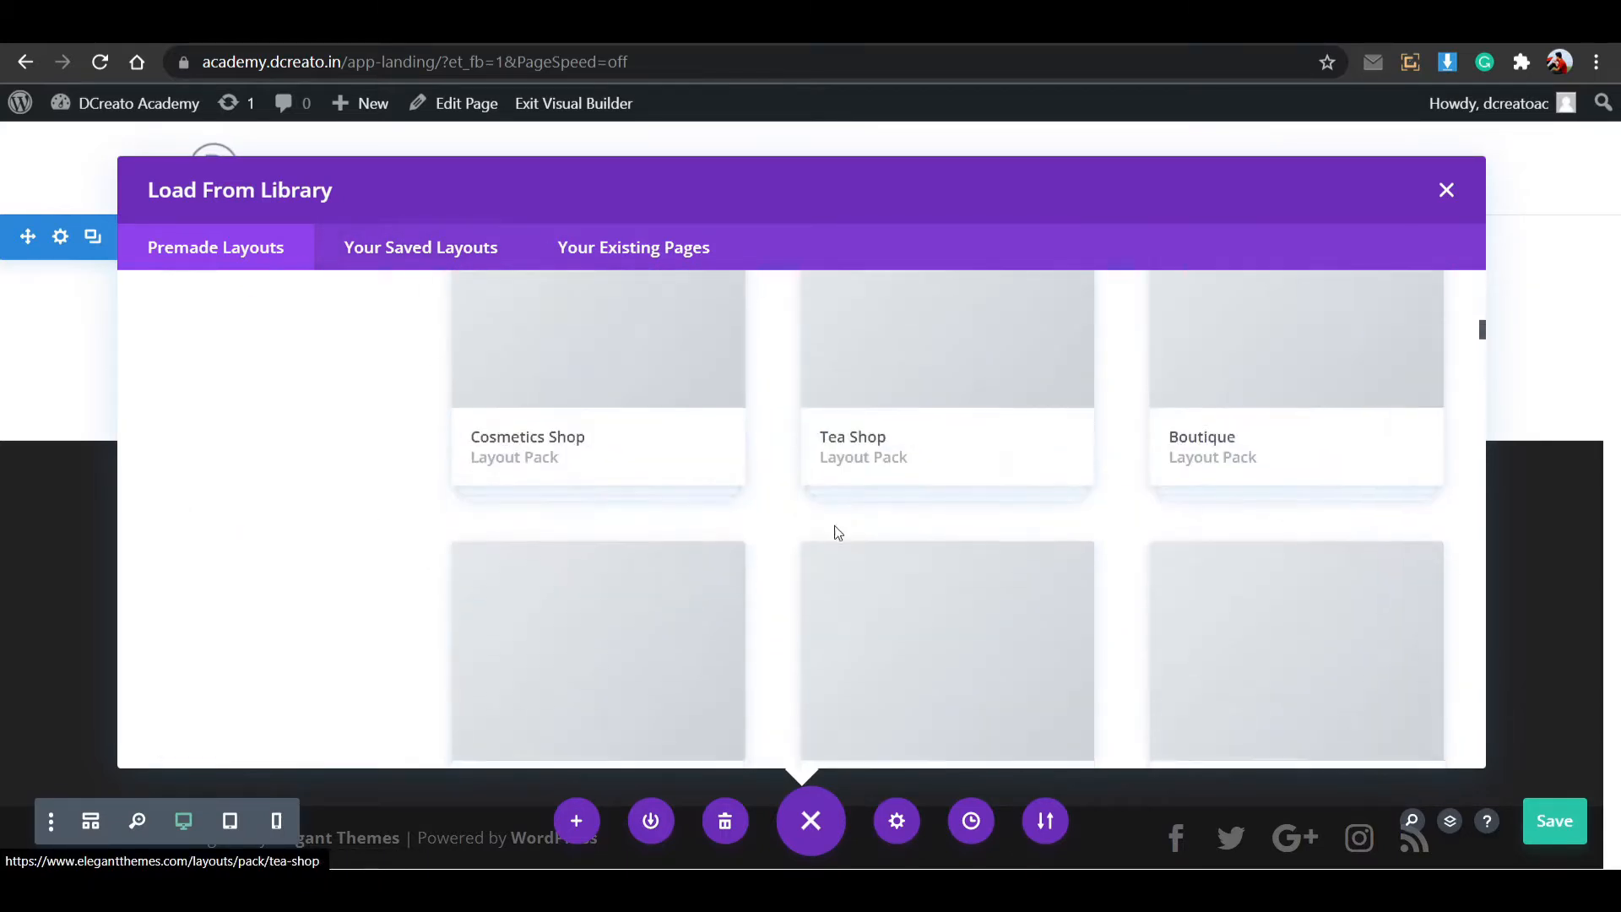
pyautogui.scroll(-20, 1104, 521)
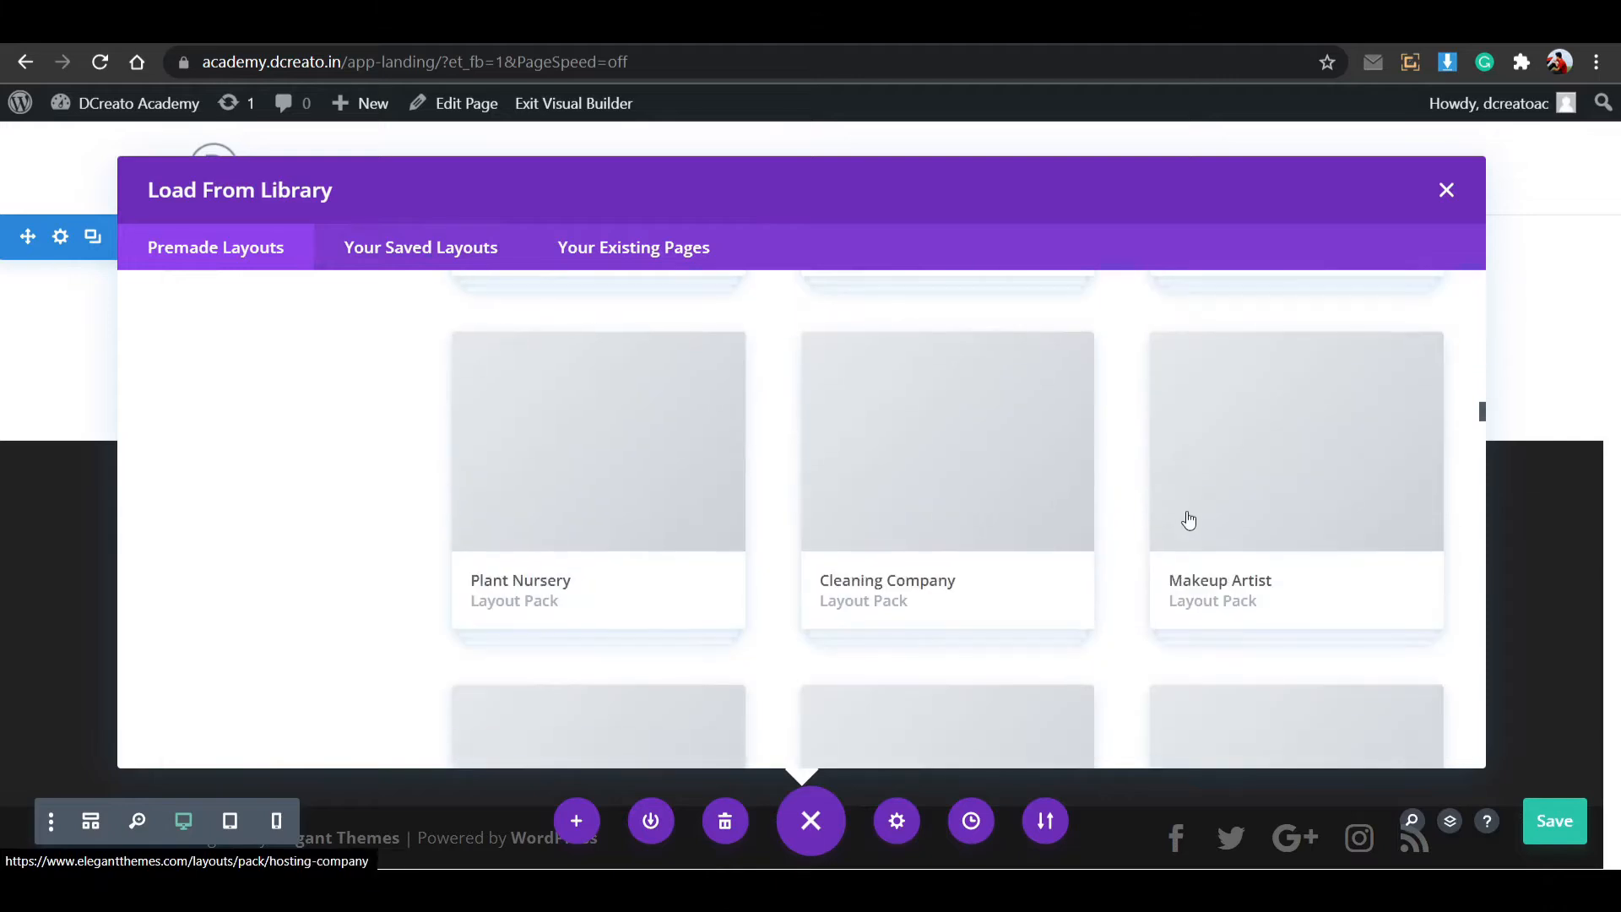
pyautogui.scroll(-20, 1198, 515)
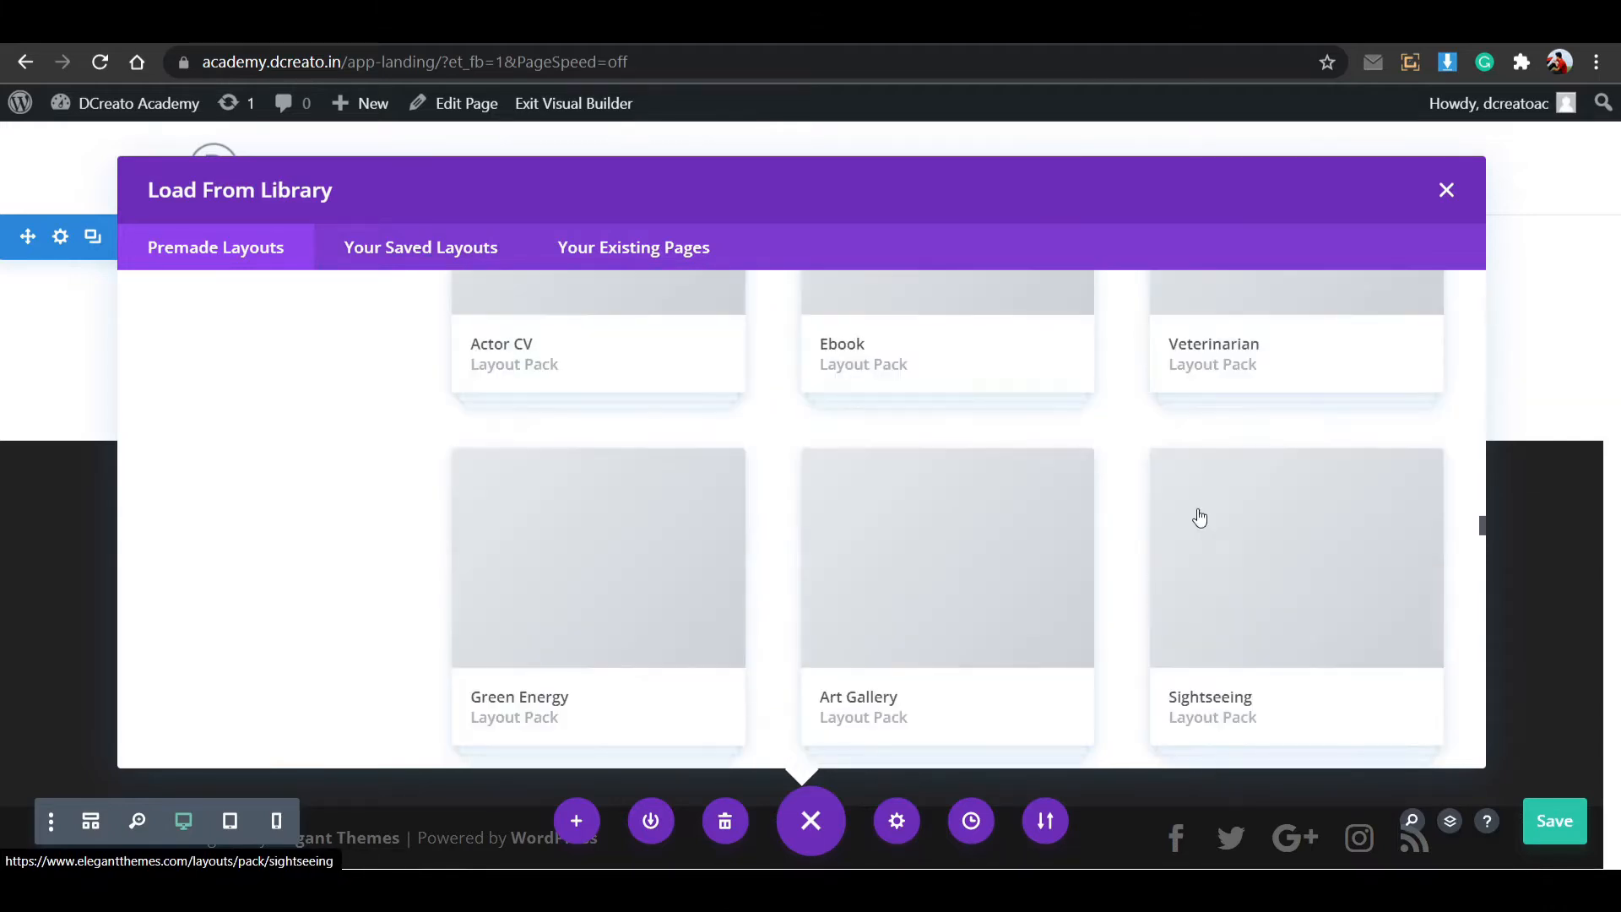
pyautogui.click(1446, 190)
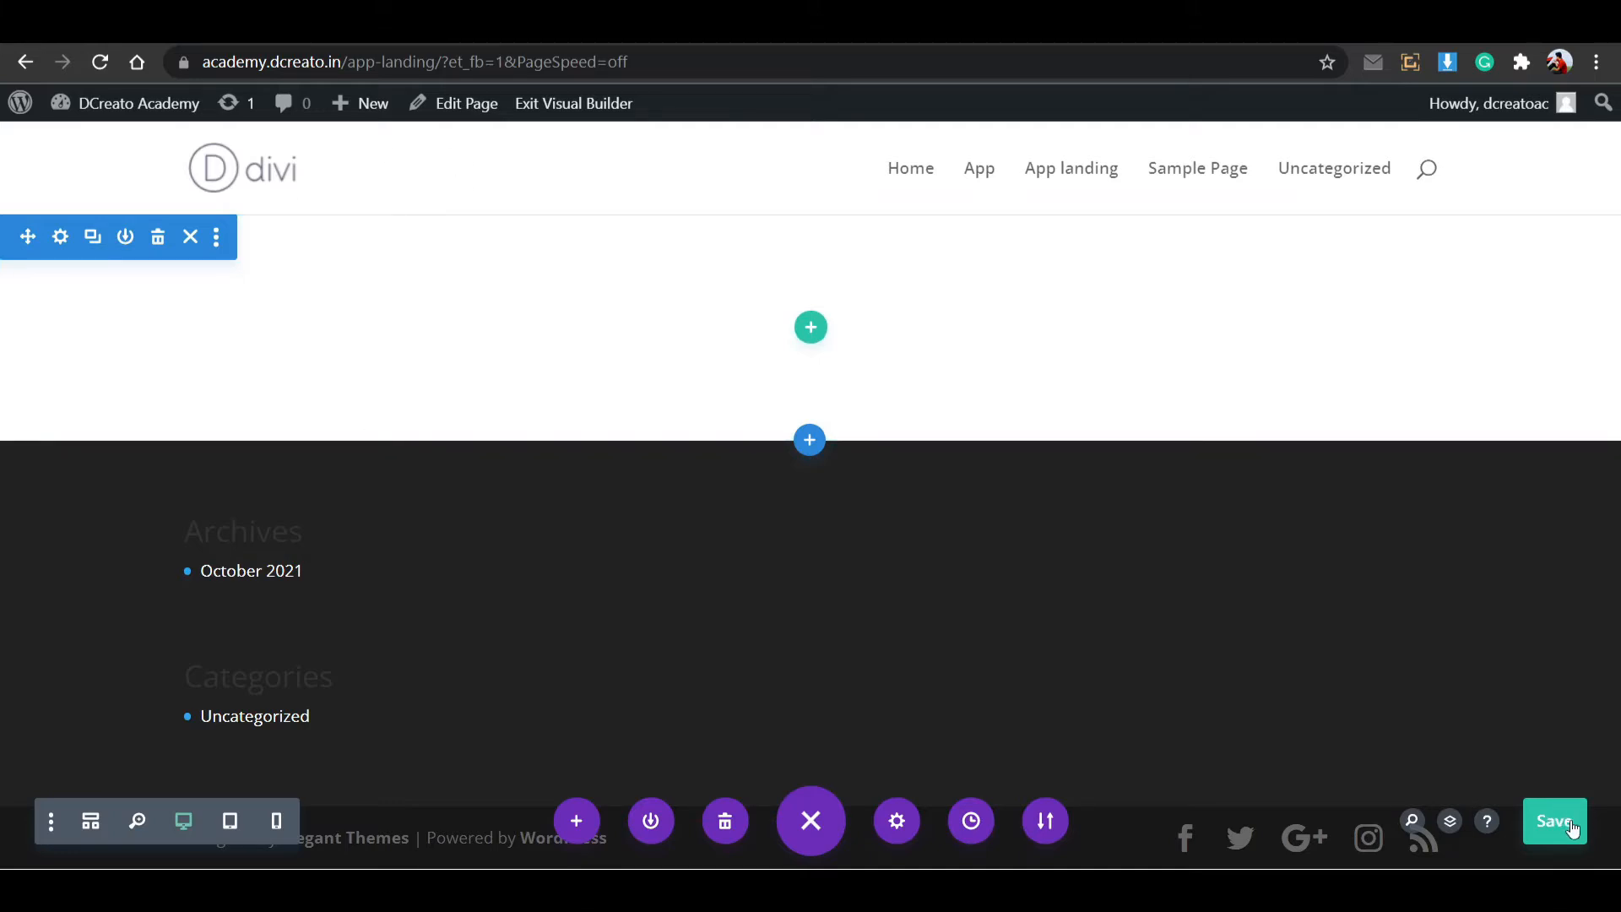
# Collapse and expand the builder's page controls, then save the page.
pyautogui.click(816, 821)
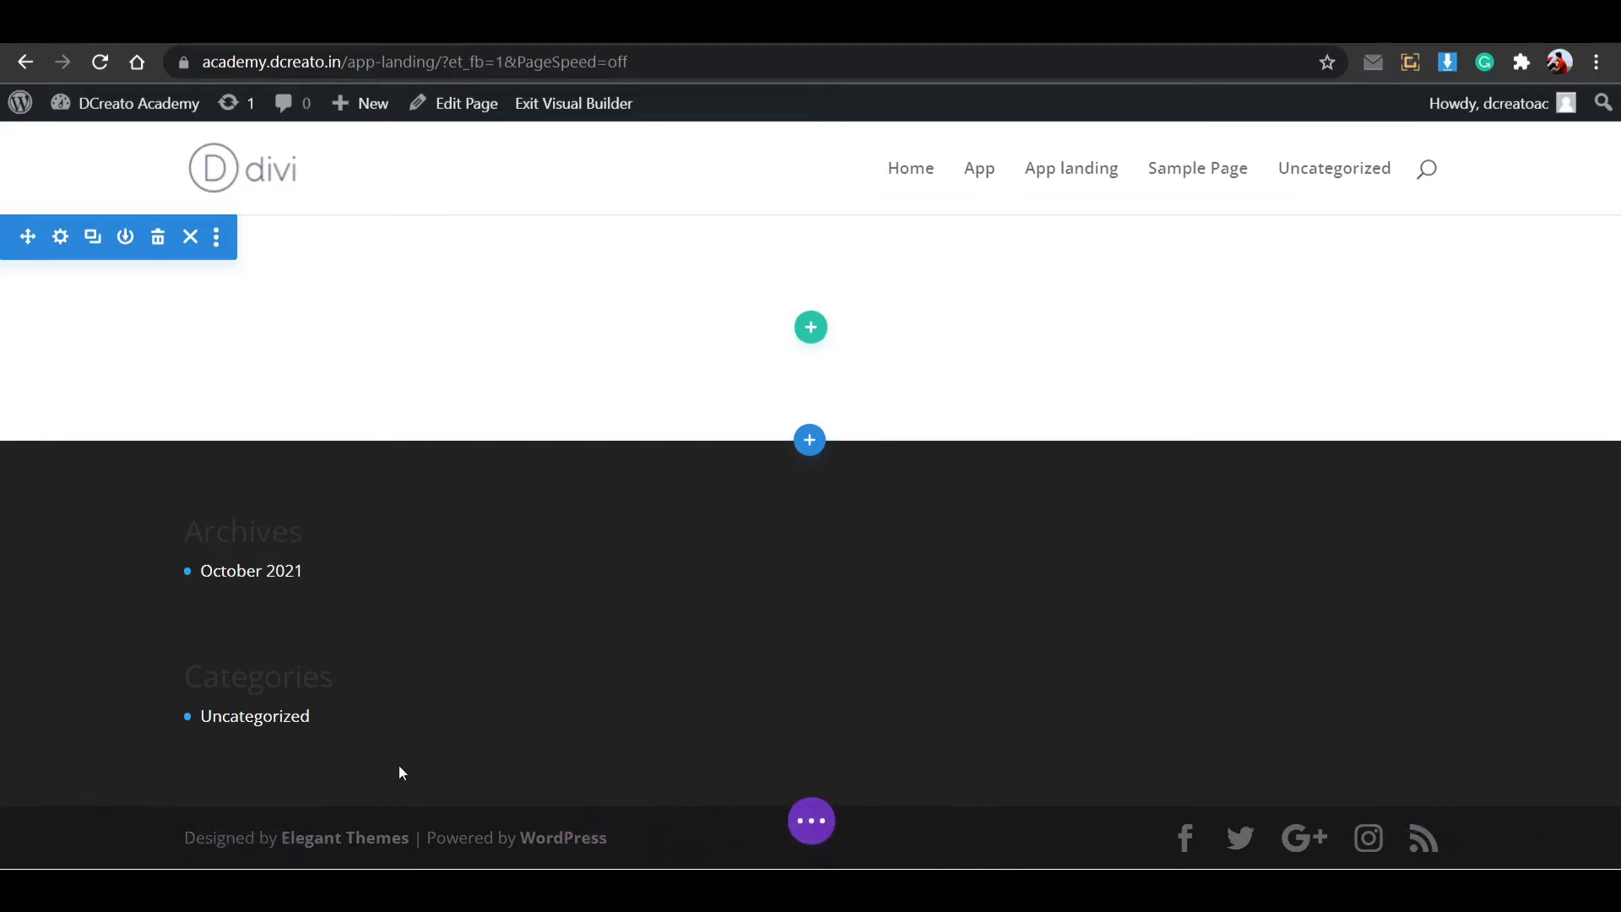
pyautogui.click(813, 832)
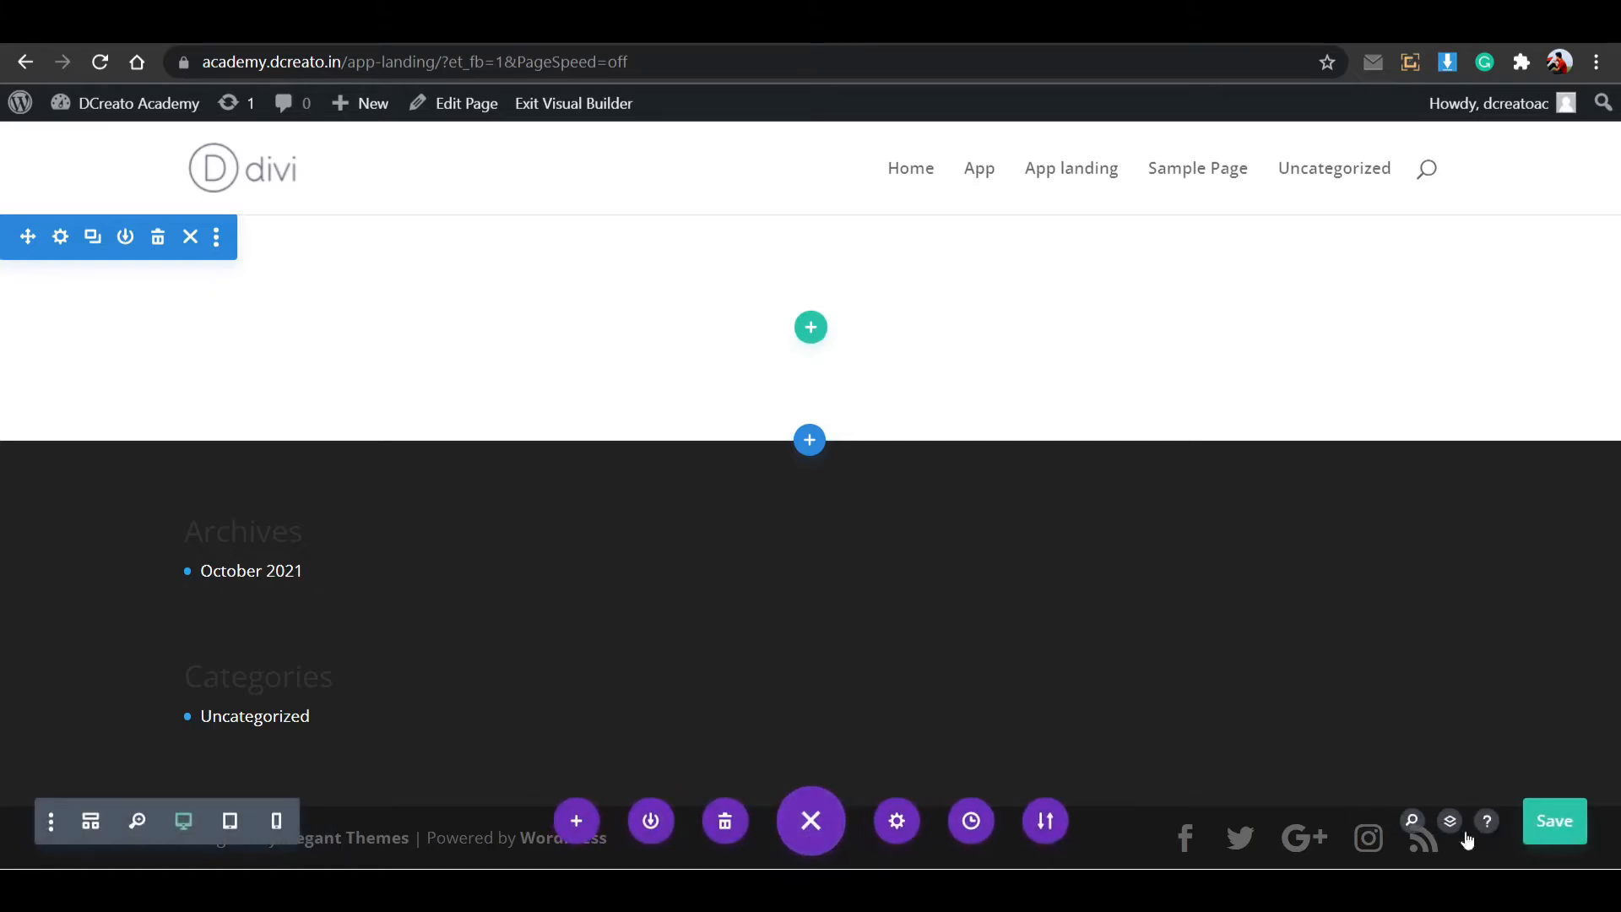
pyautogui.click(1551, 814)
# Review the Builder Settings, from view and interaction modes to the page creation and placeholder options, then close them.
pyautogui.click(52, 822)
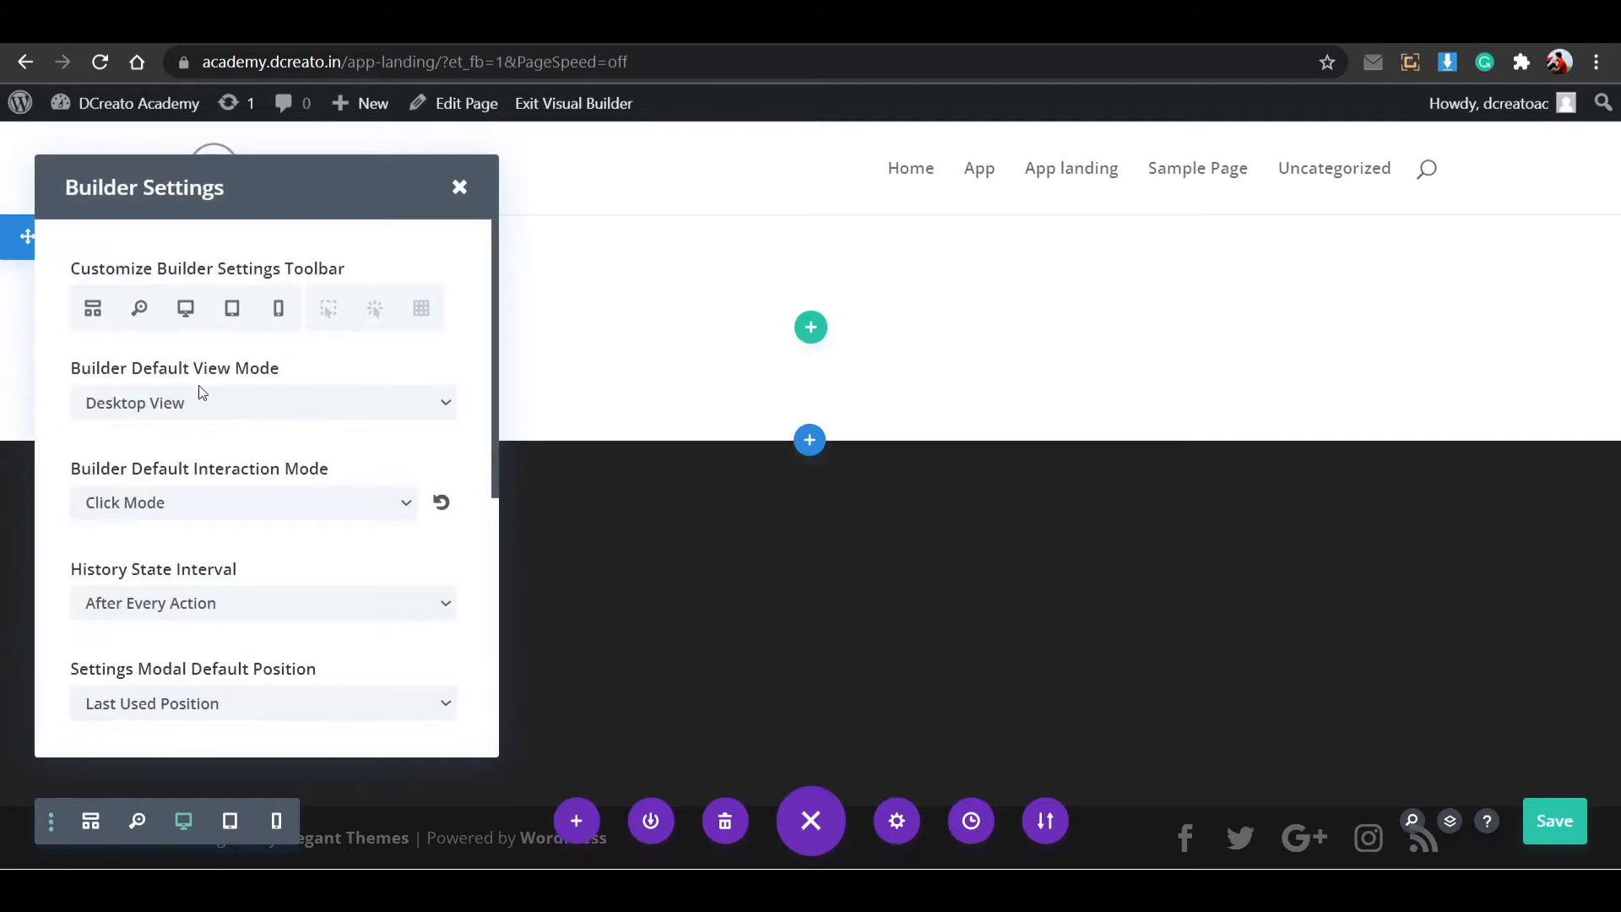
pyautogui.scroll(-5, 203, 406)
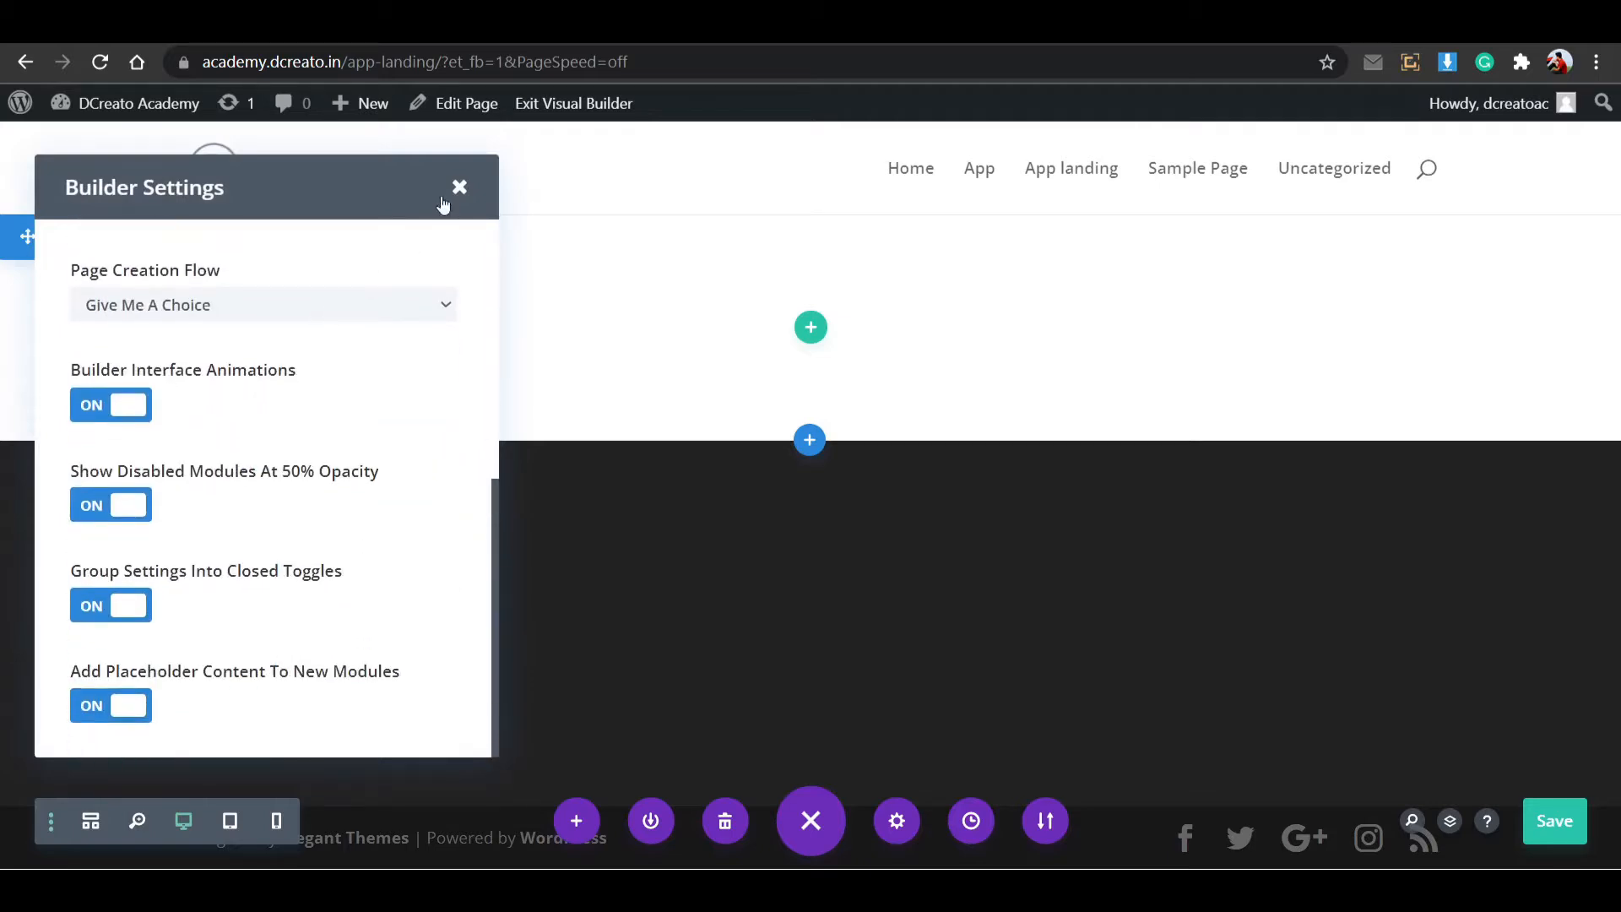
pyautogui.click(459, 187)
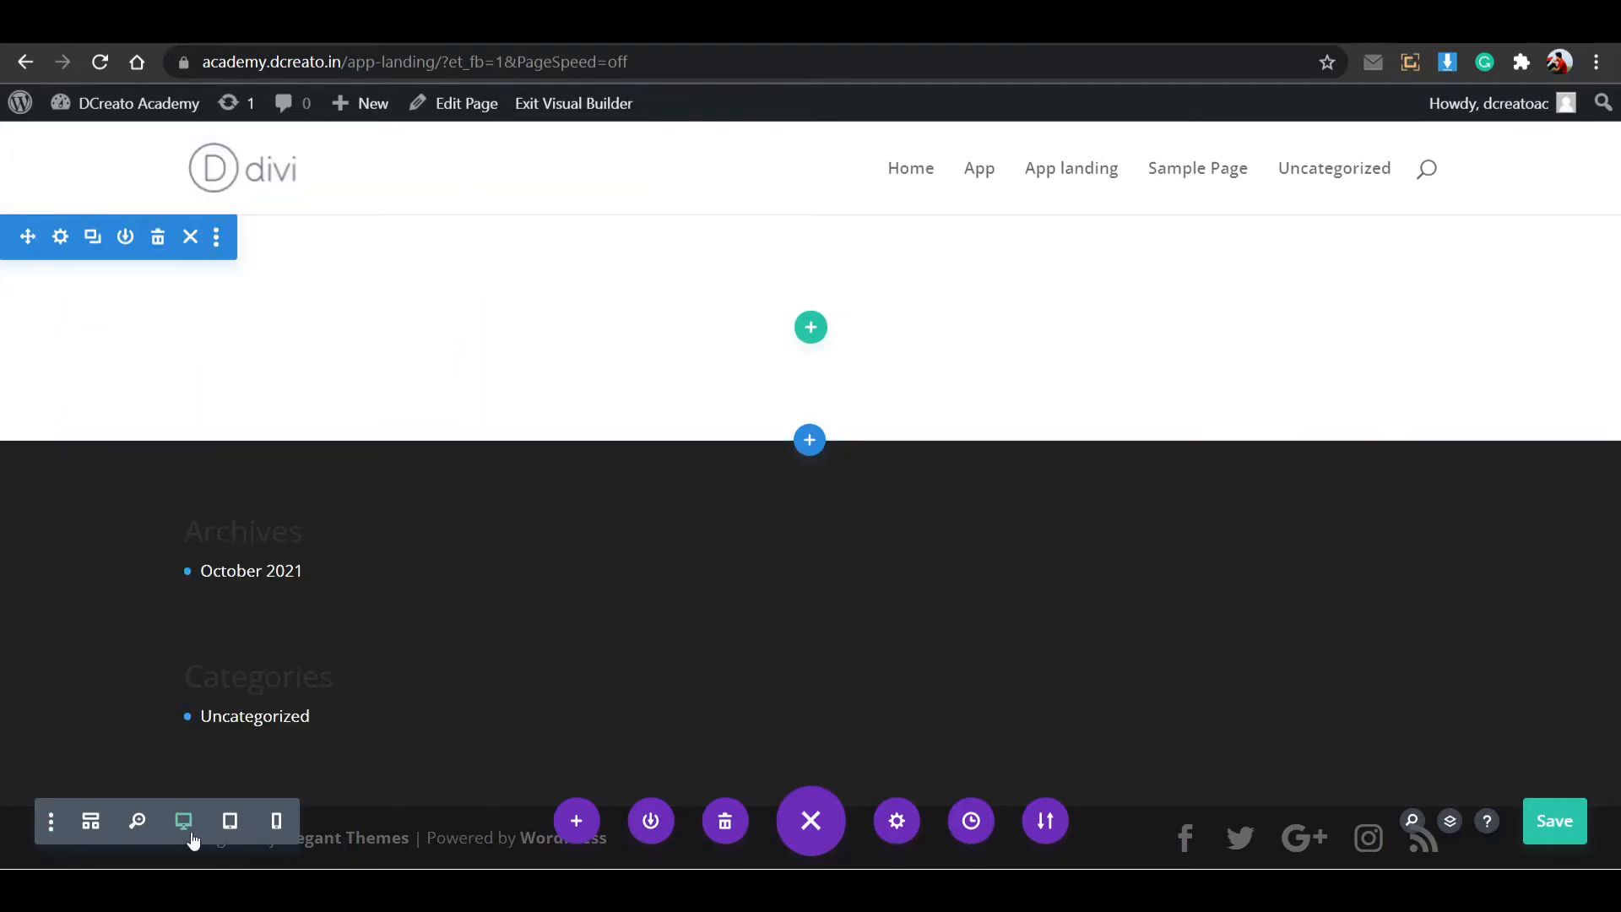
# Preview the empty page in tablet and phone views, then return to the desktop view.
pyautogui.click(228, 822)
pyautogui.click(183, 823)
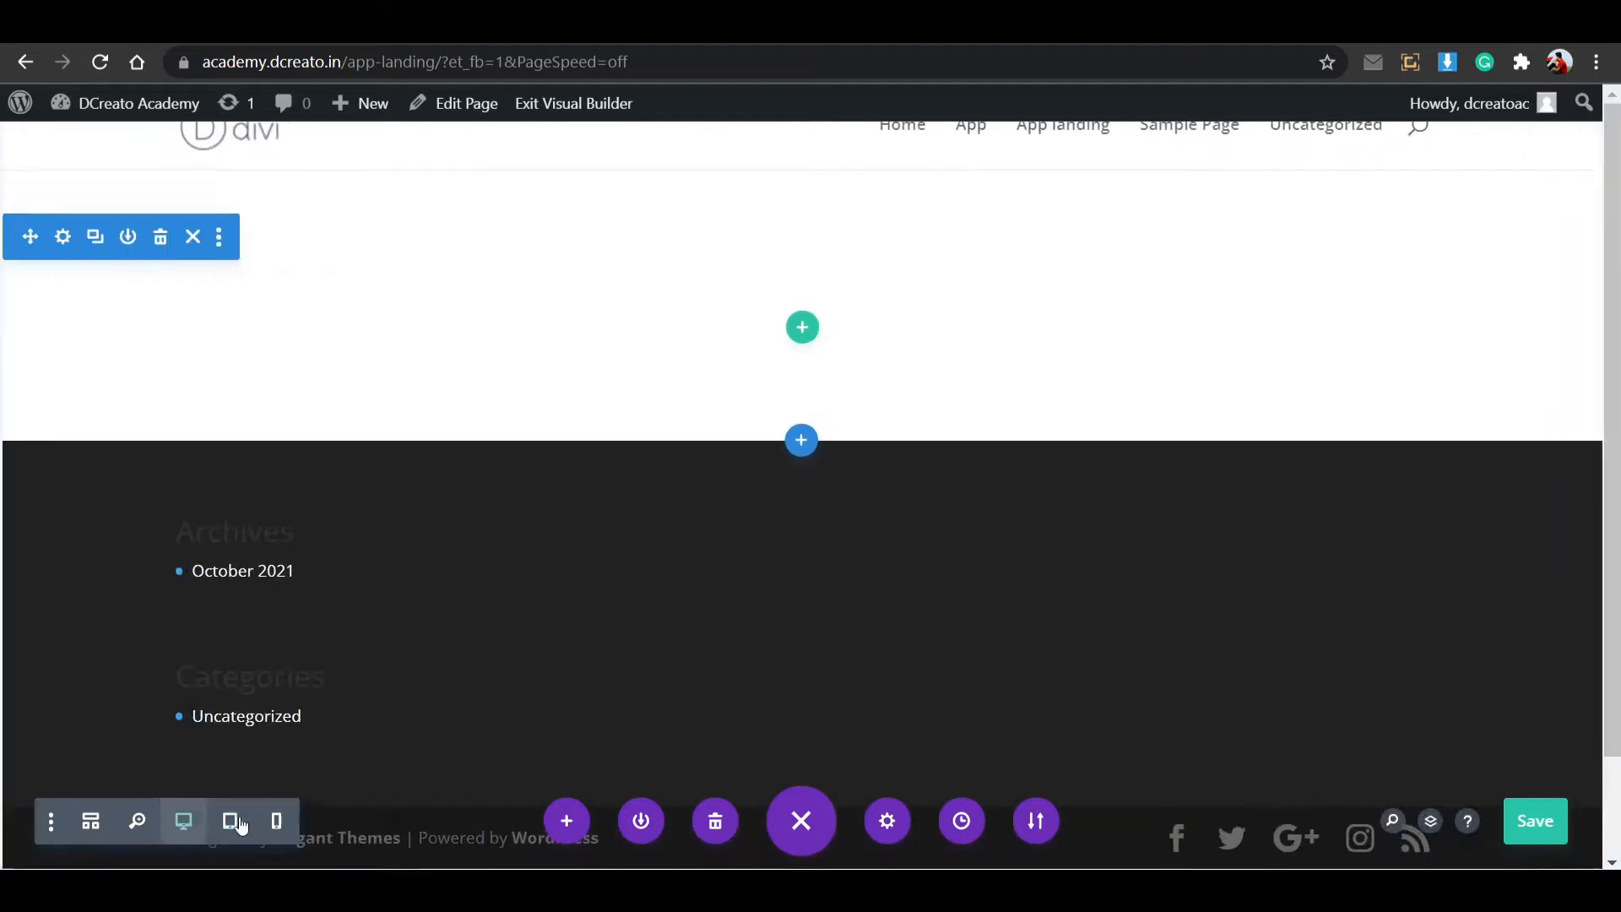
pyautogui.click(267, 822)
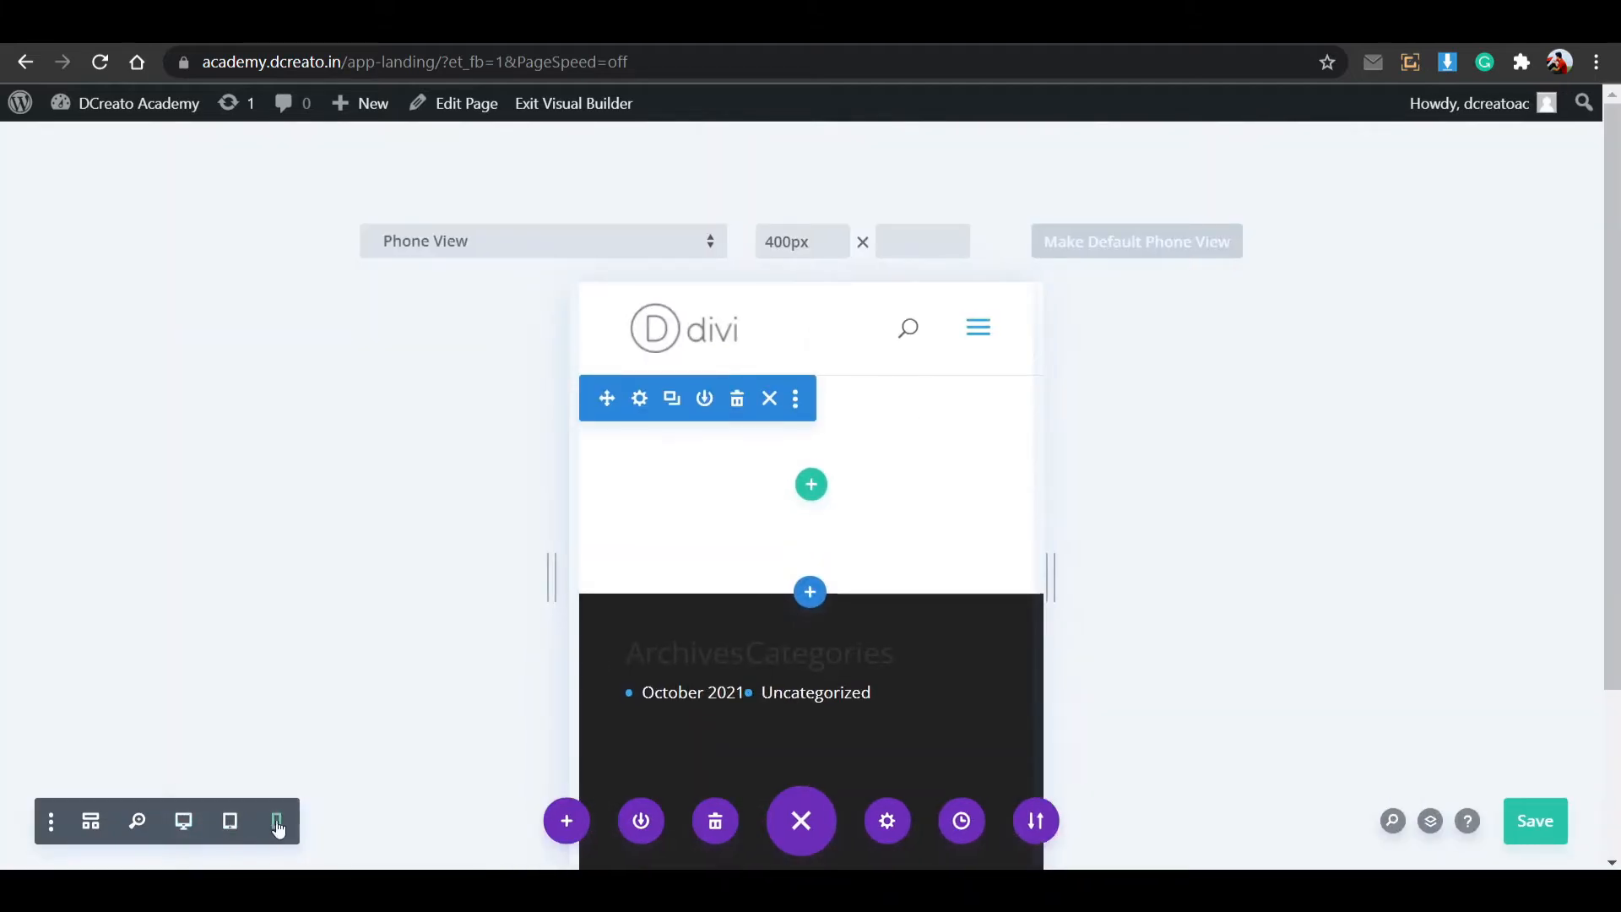
pyautogui.click(230, 823)
pyautogui.click(183, 822)
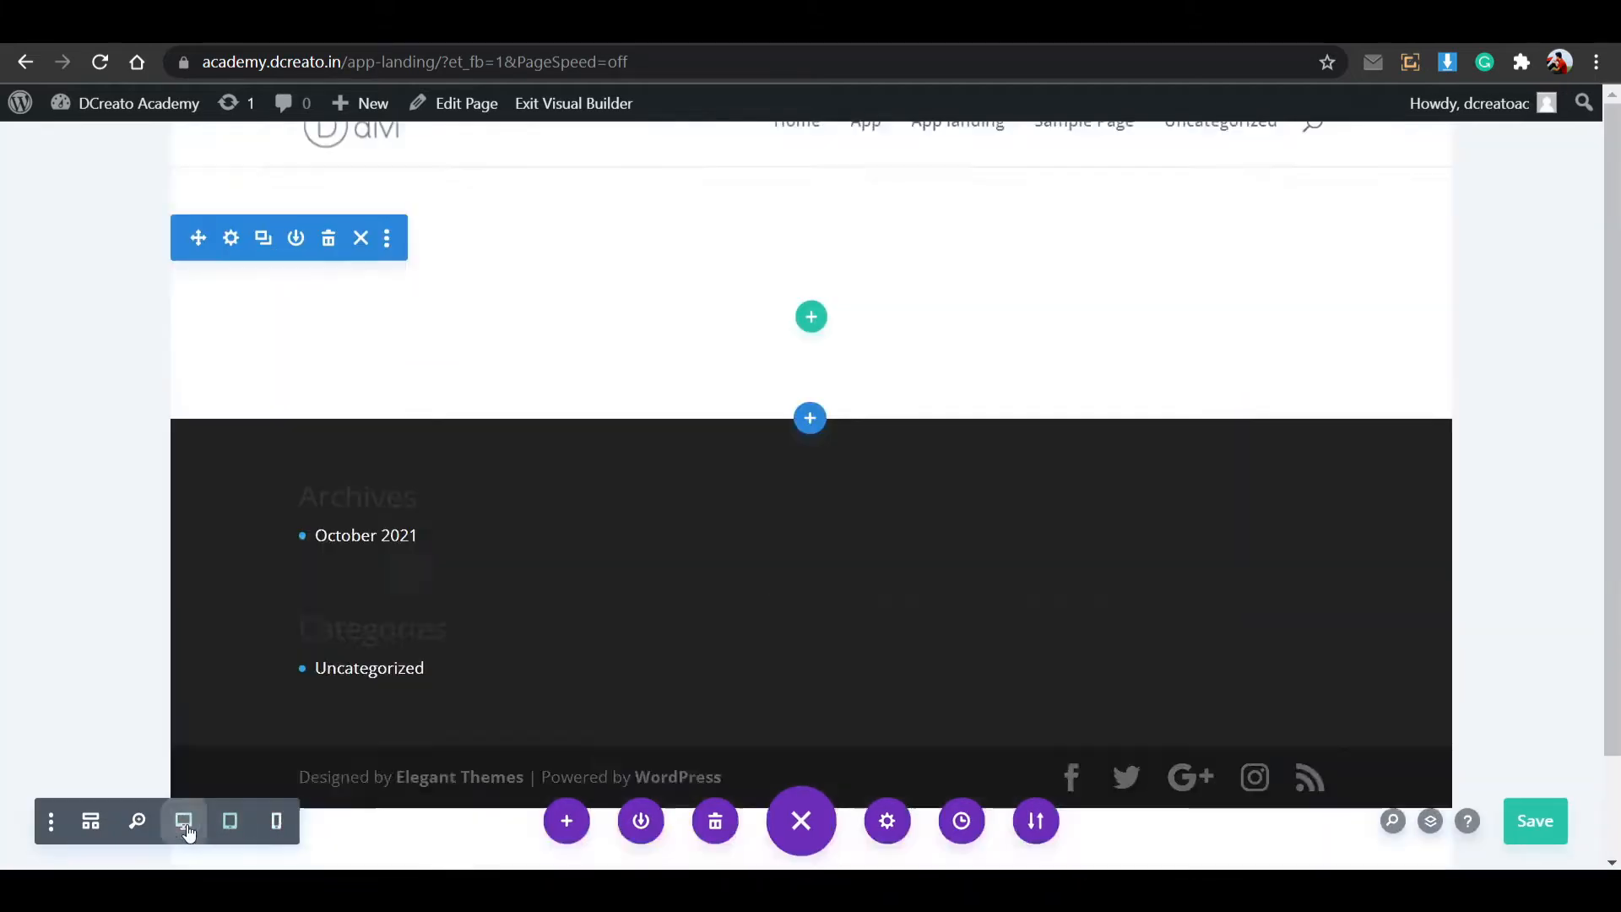
# Review the content options in Page Settings, including title, excerpt, featured image, background and split testing, then close them.
pyautogui.click(896, 821)
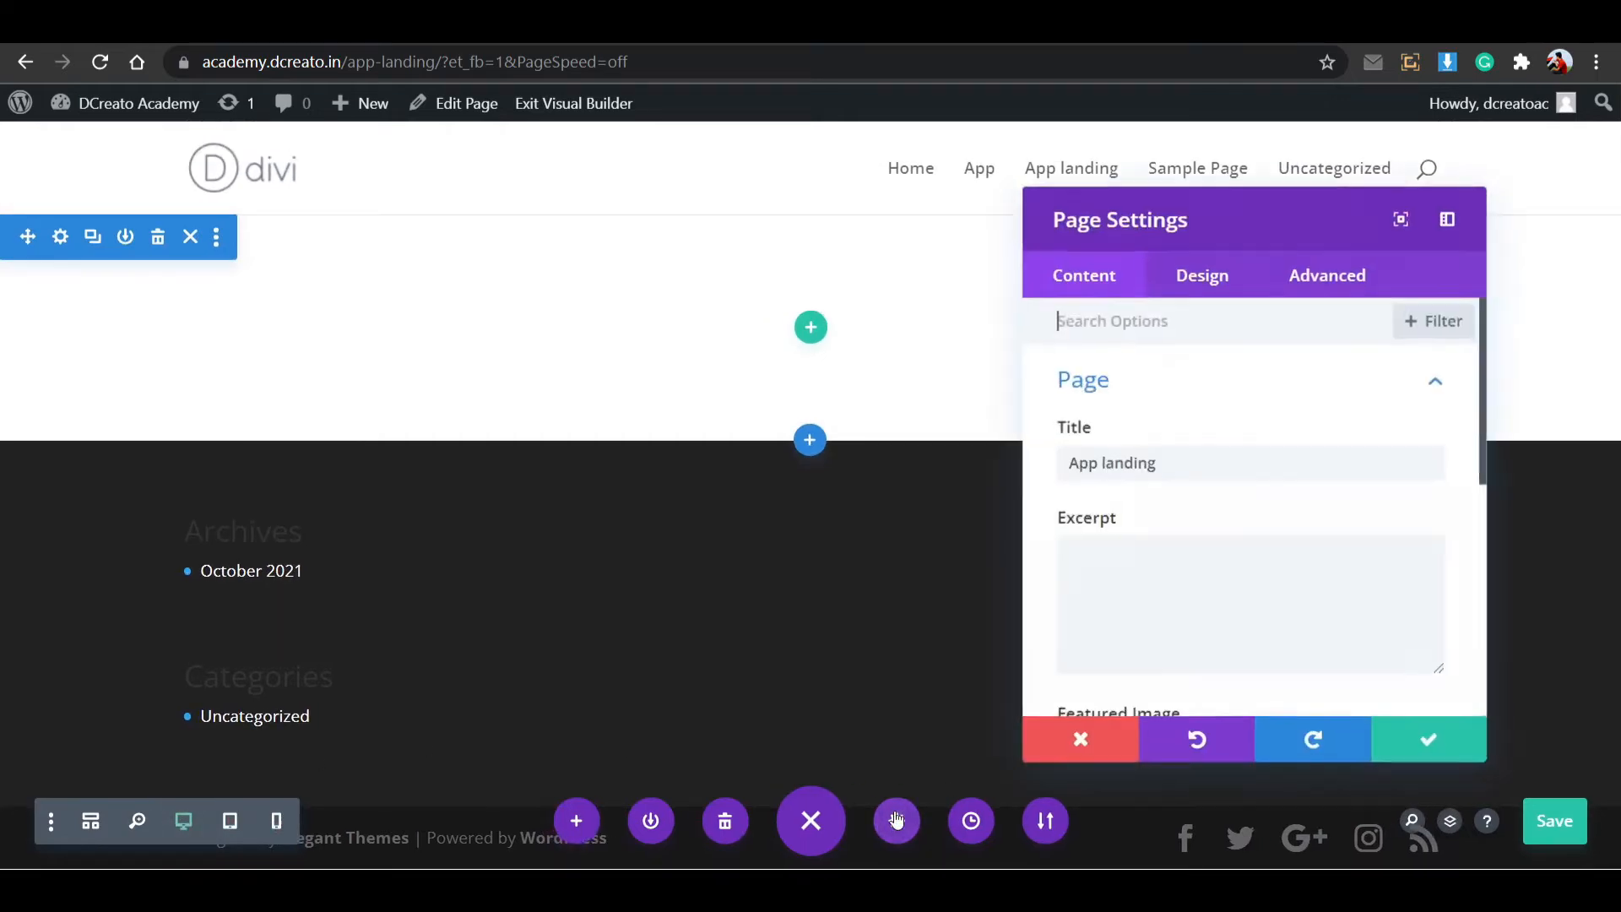
pyautogui.scroll(-5, 1138, 558)
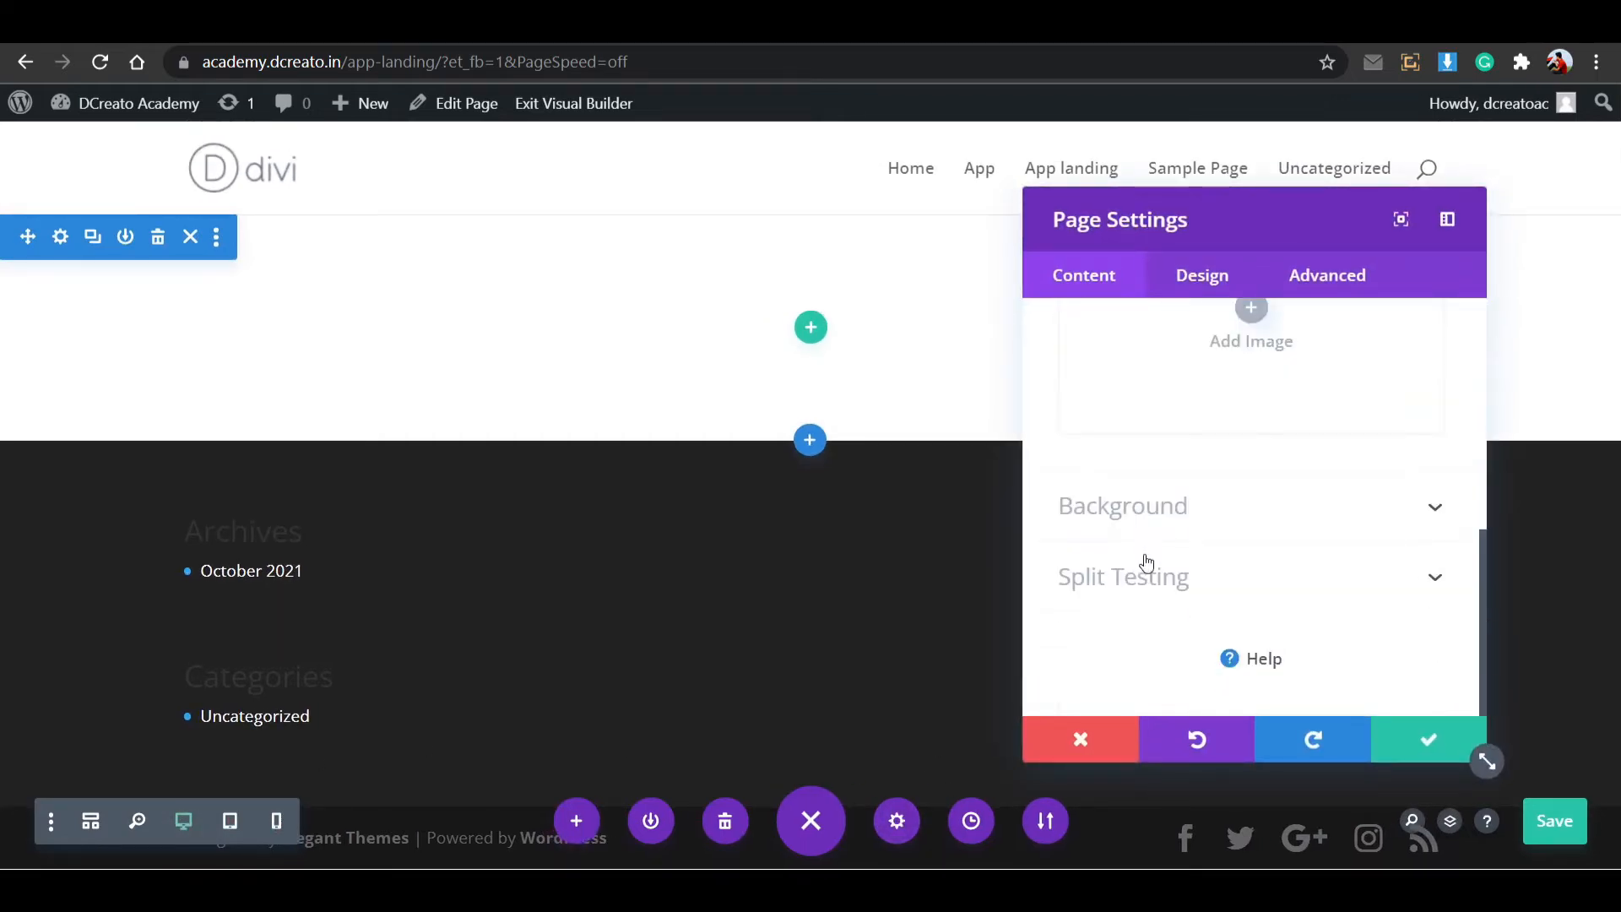
pyautogui.scroll(5, 1143, 560)
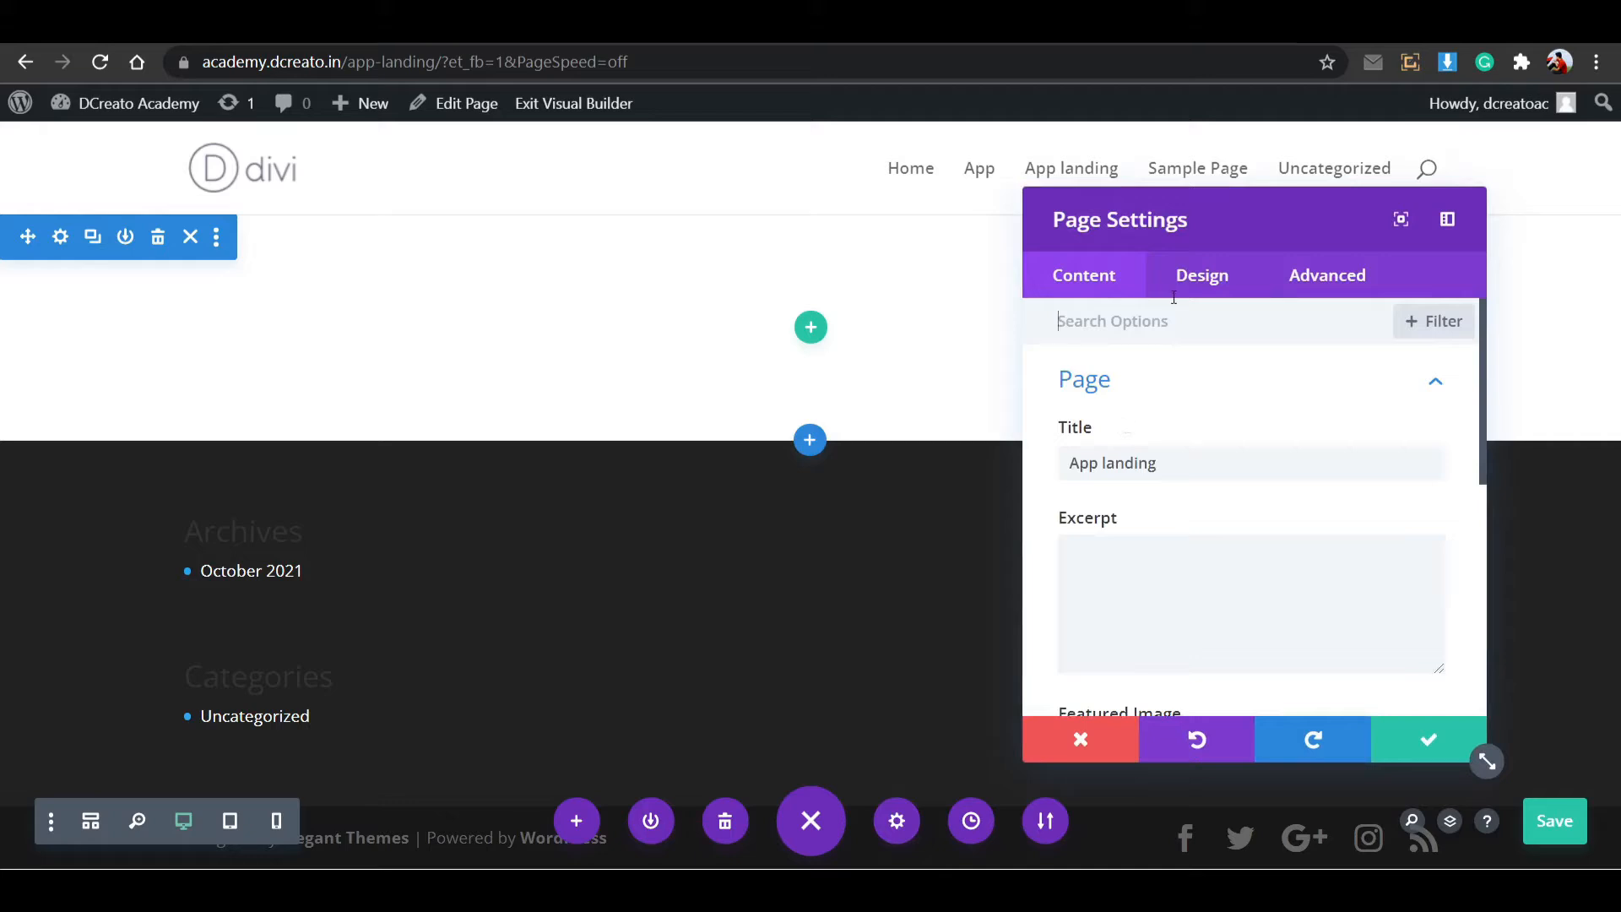
pyautogui.click(1083, 739)
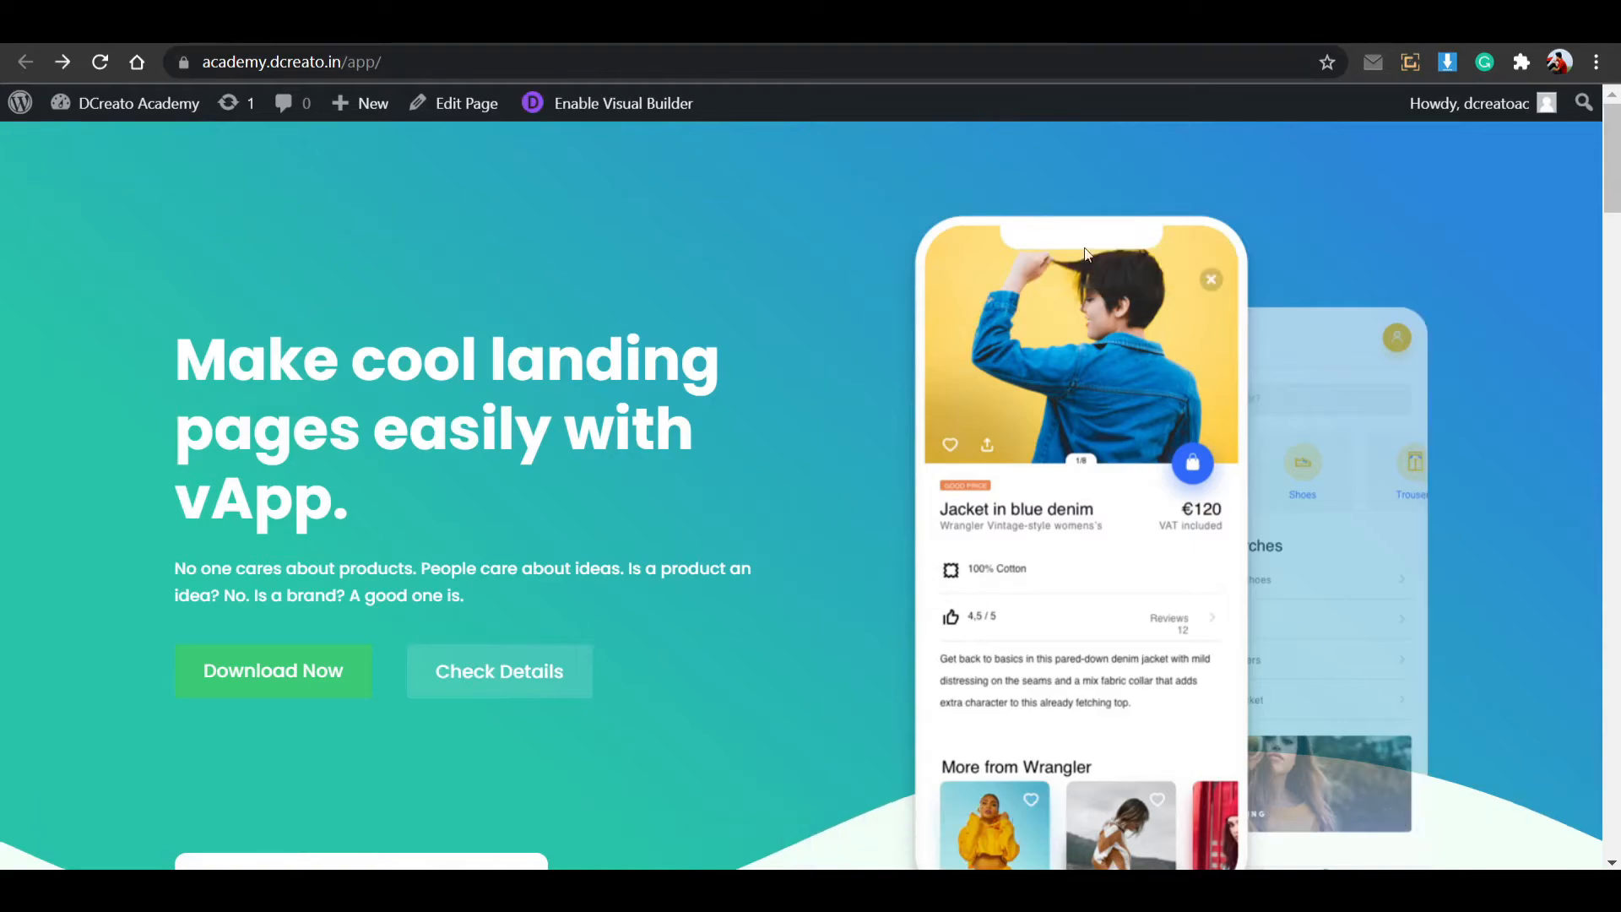
# Look through the finished App page from the hero section to the feature cards and back as the design reference.
pyautogui.scroll(-20, 870, 467)
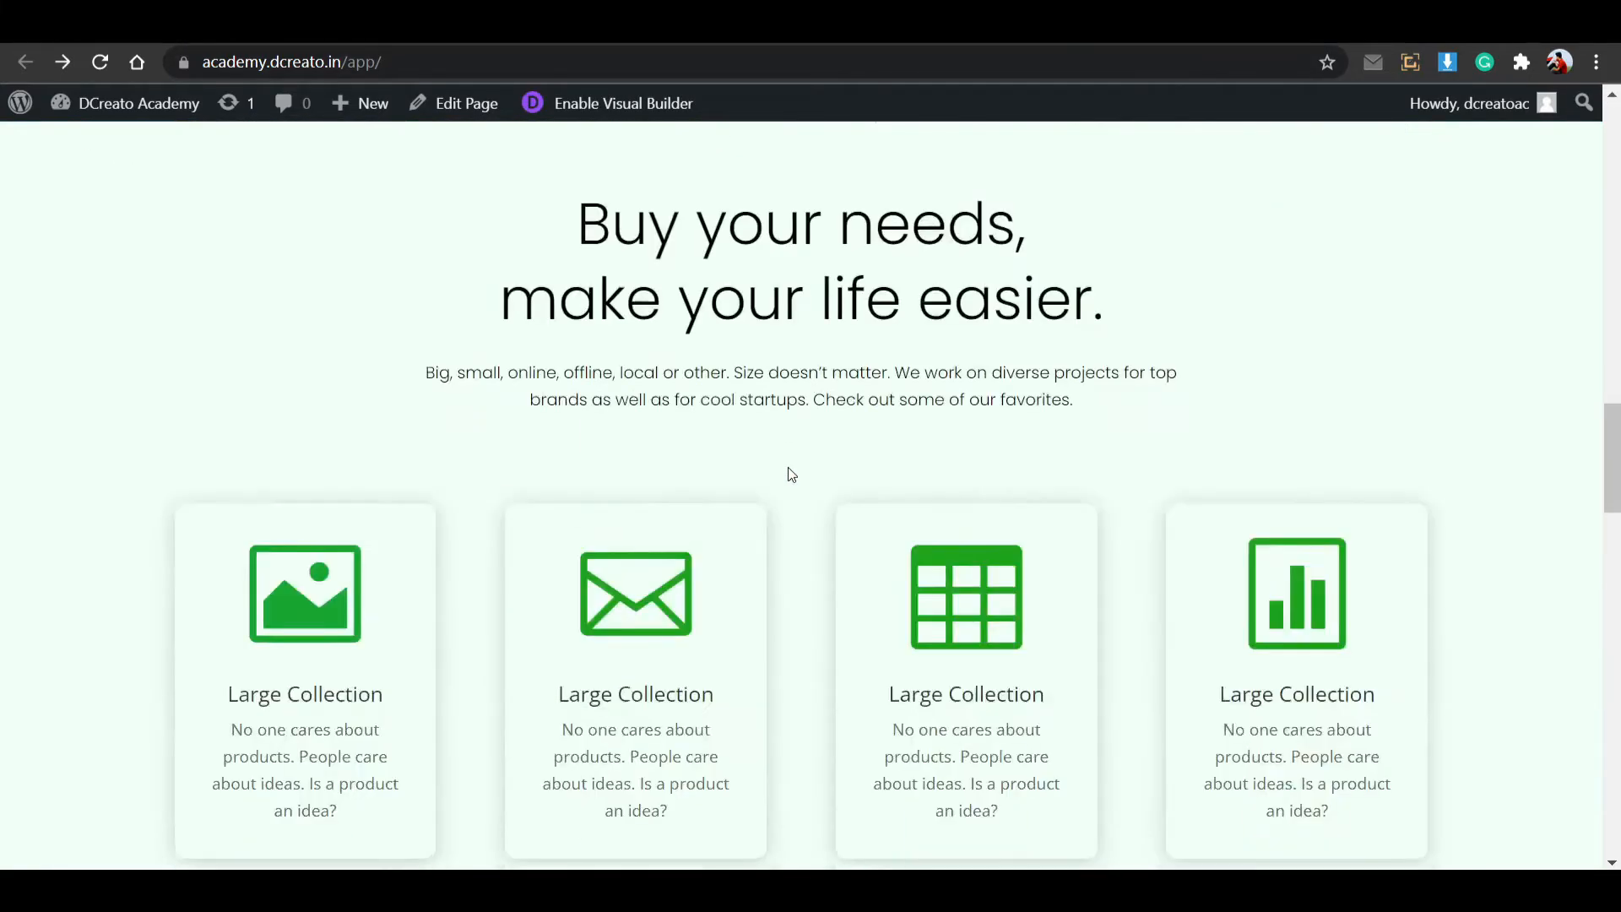
pyautogui.scroll(20, 792, 474)
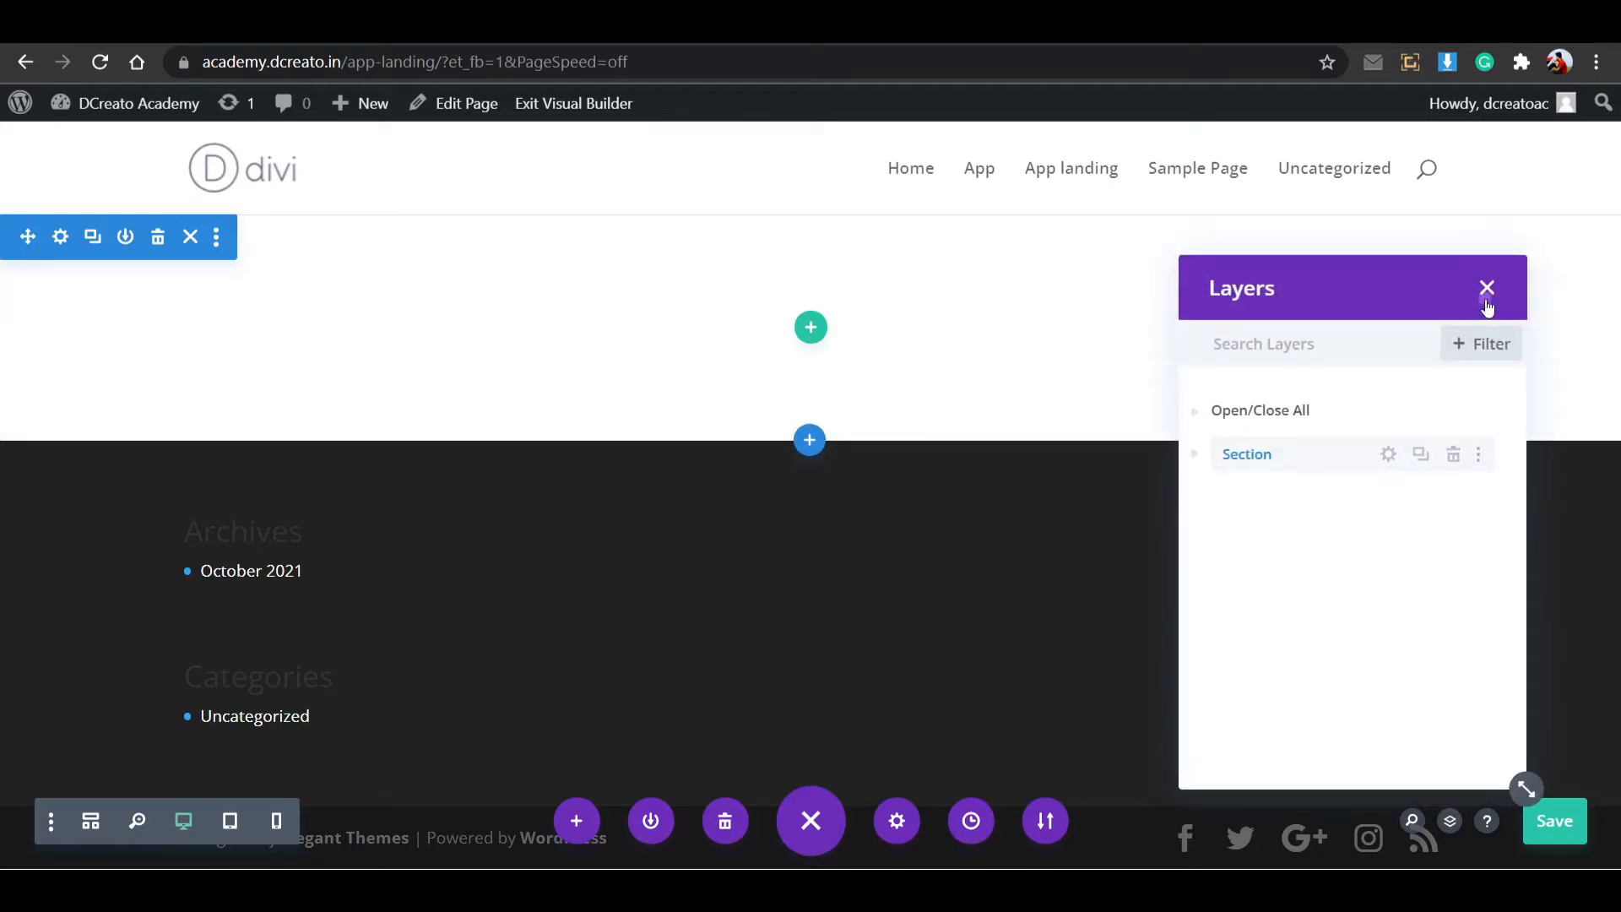
# Close the Layers list, review the spacing and text options in the Design part of Page Settings, and discard.
pyautogui.click(1487, 290)
pyautogui.click(901, 824)
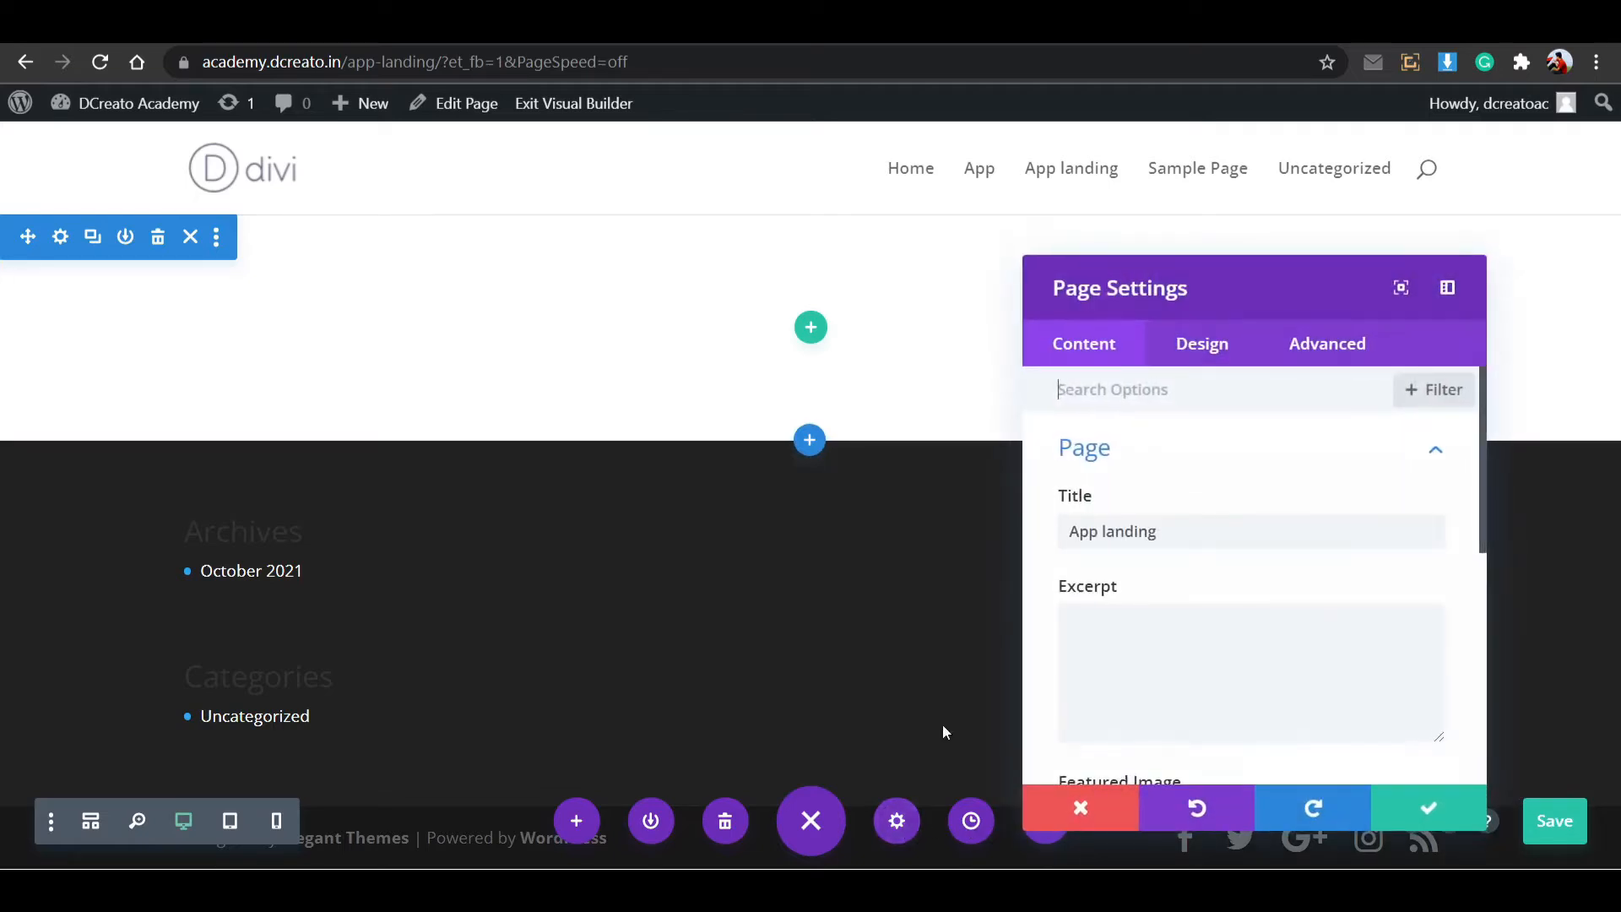
pyautogui.click(1197, 363)
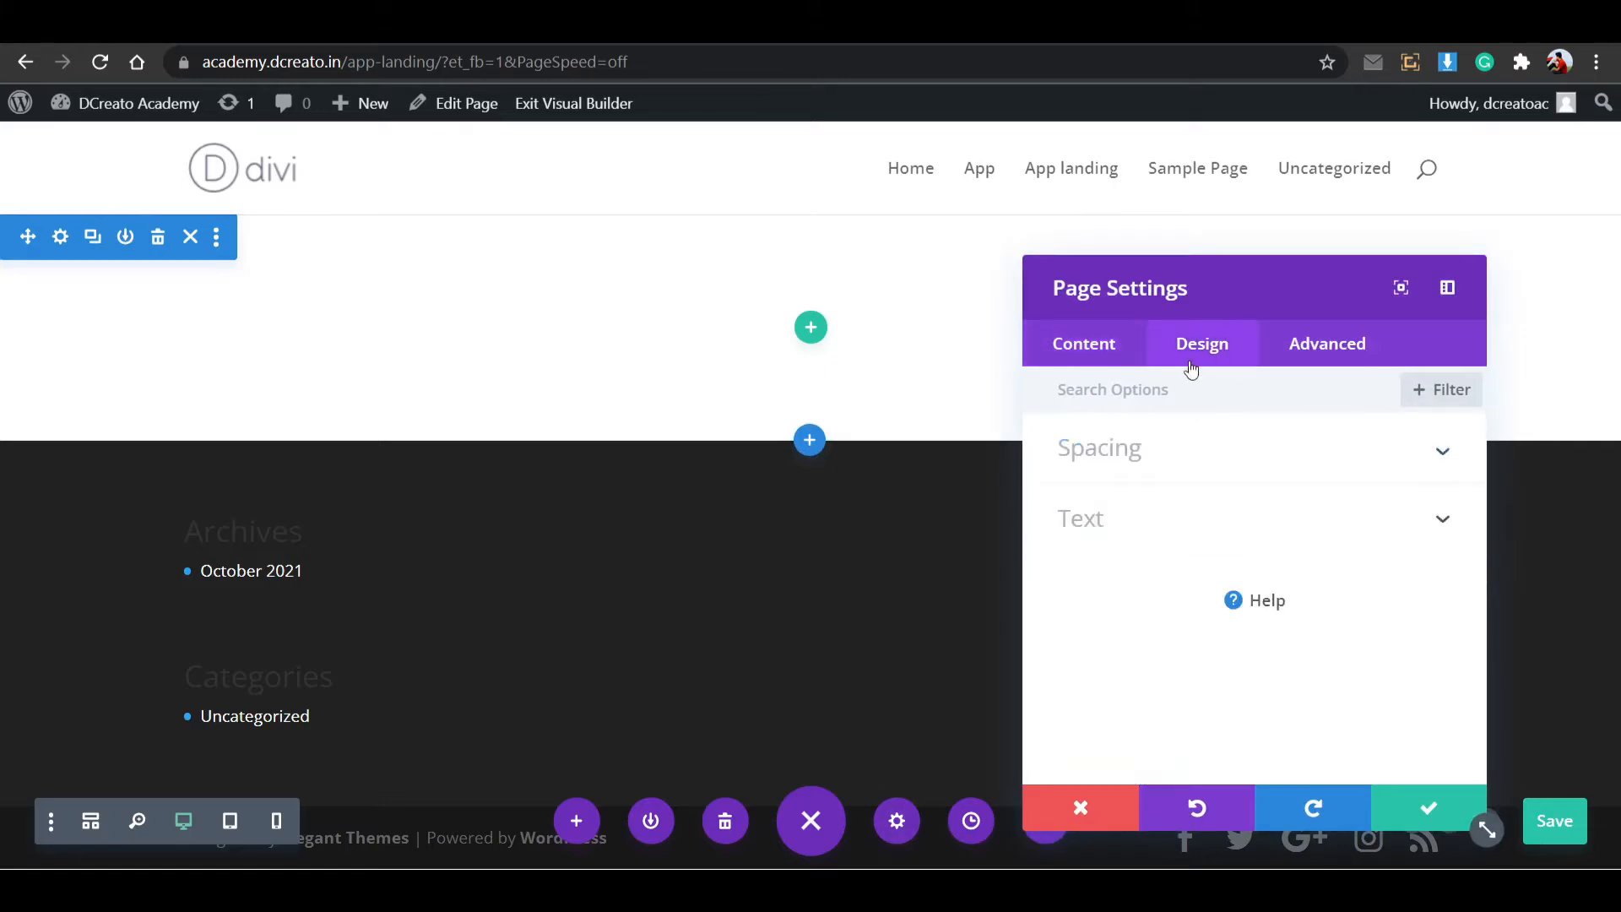
pyautogui.click(1256, 501)
pyautogui.click(1089, 806)
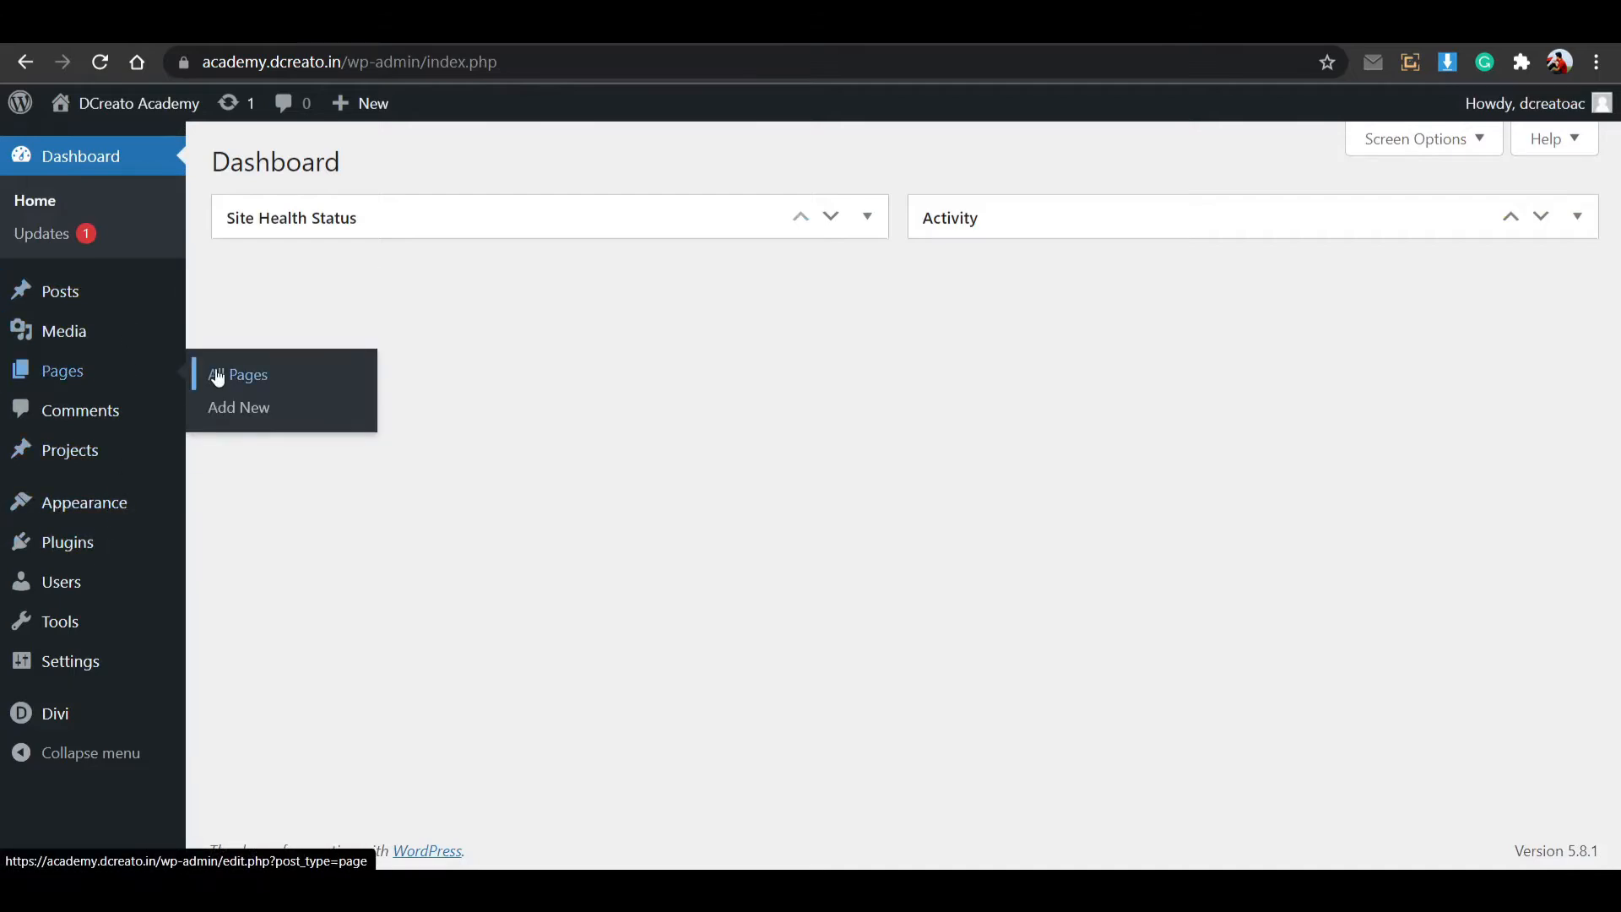
# Open the finished App page from the WordPress pages list and examine which page template it uses.
pyautogui.click(221, 373)
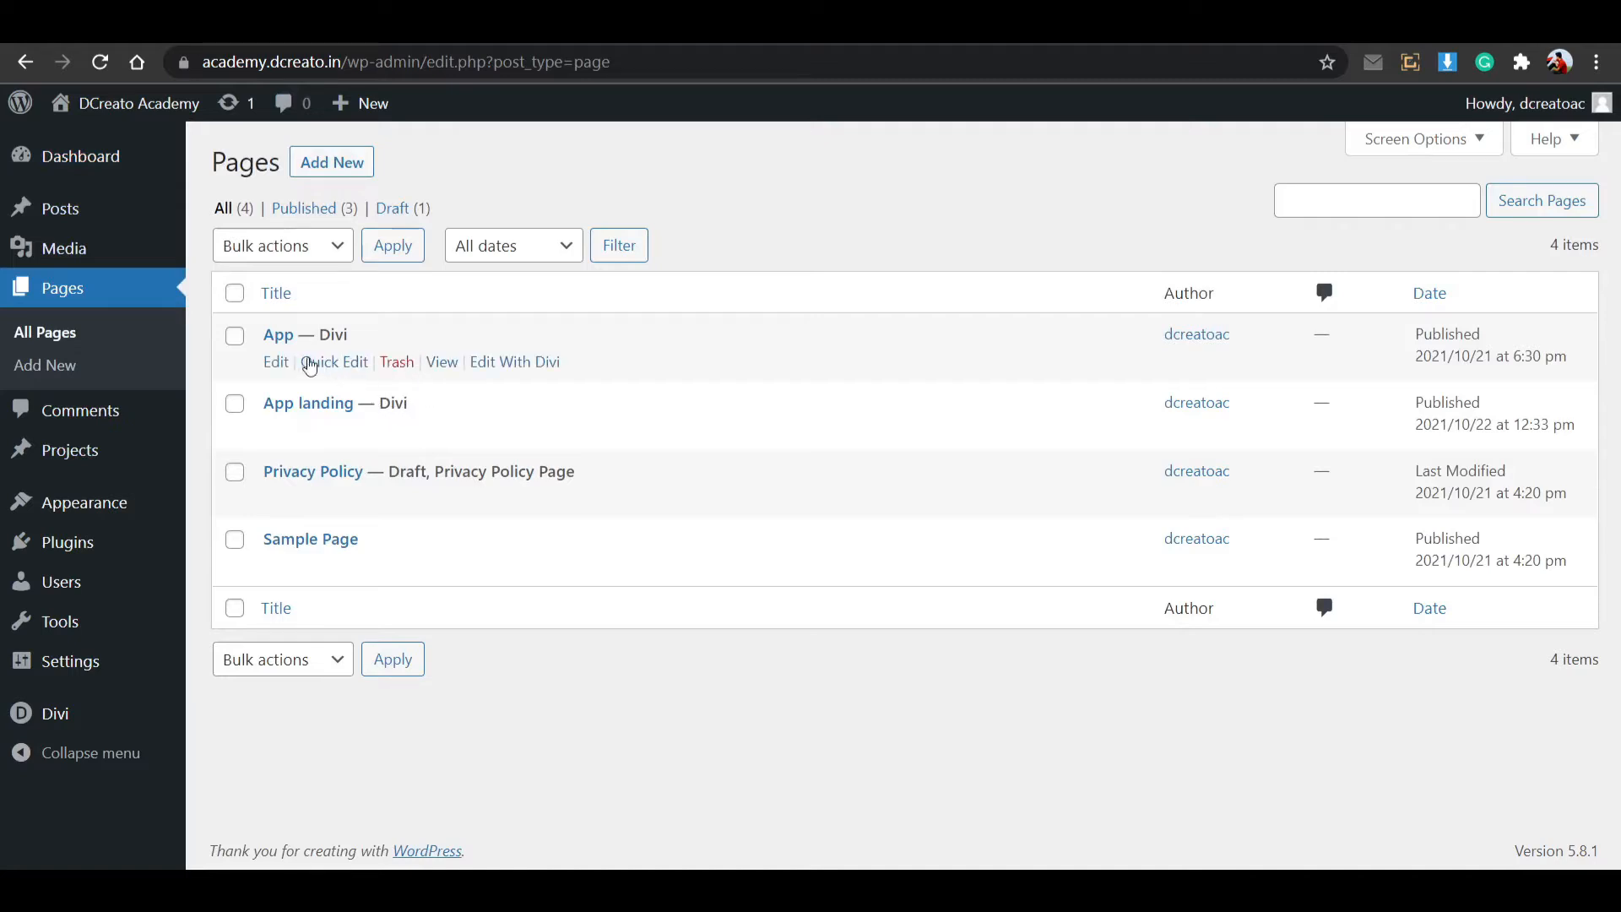
pyautogui.click(279, 336)
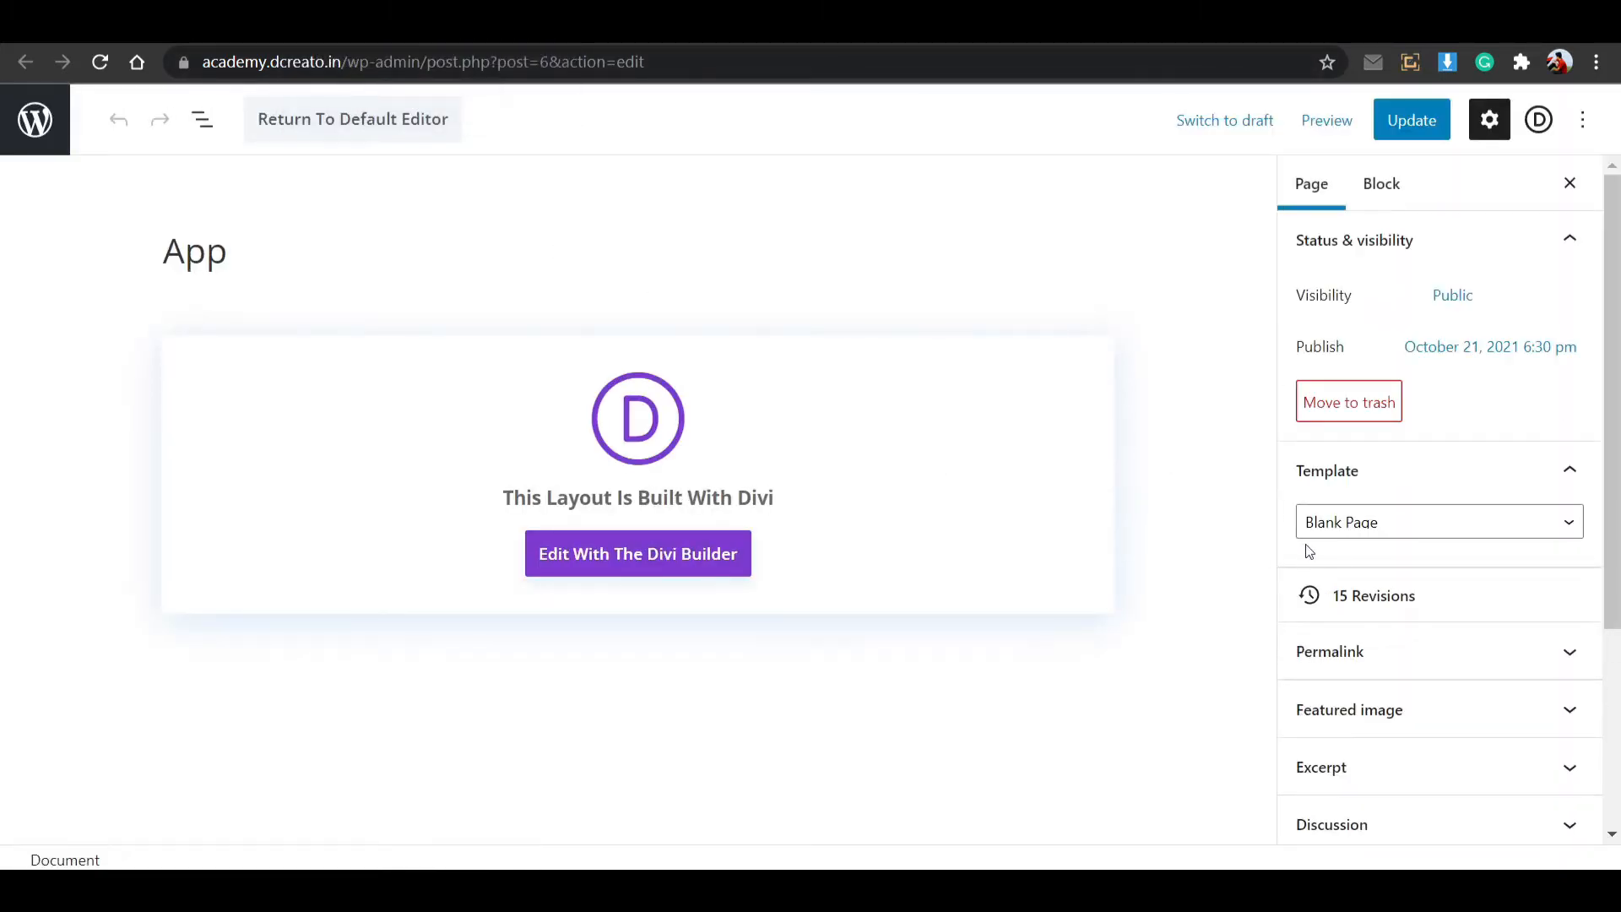
pyautogui.scroll(-4, 1310, 550)
pyautogui.scroll(4, 1407, 586)
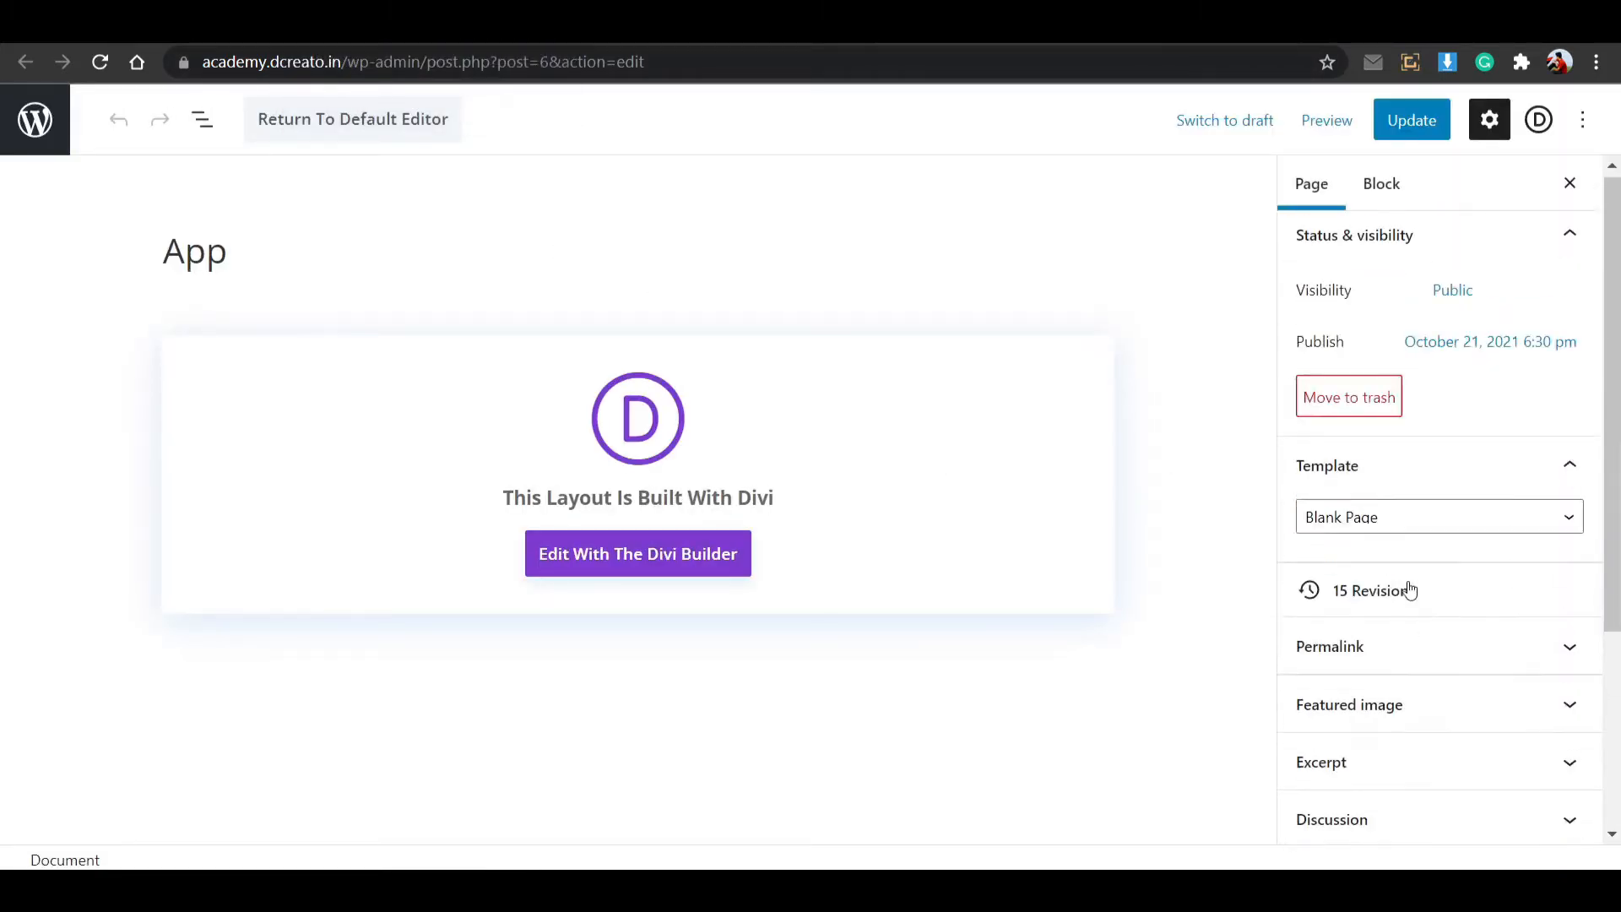
pyautogui.scroll(-1, 1407, 554)
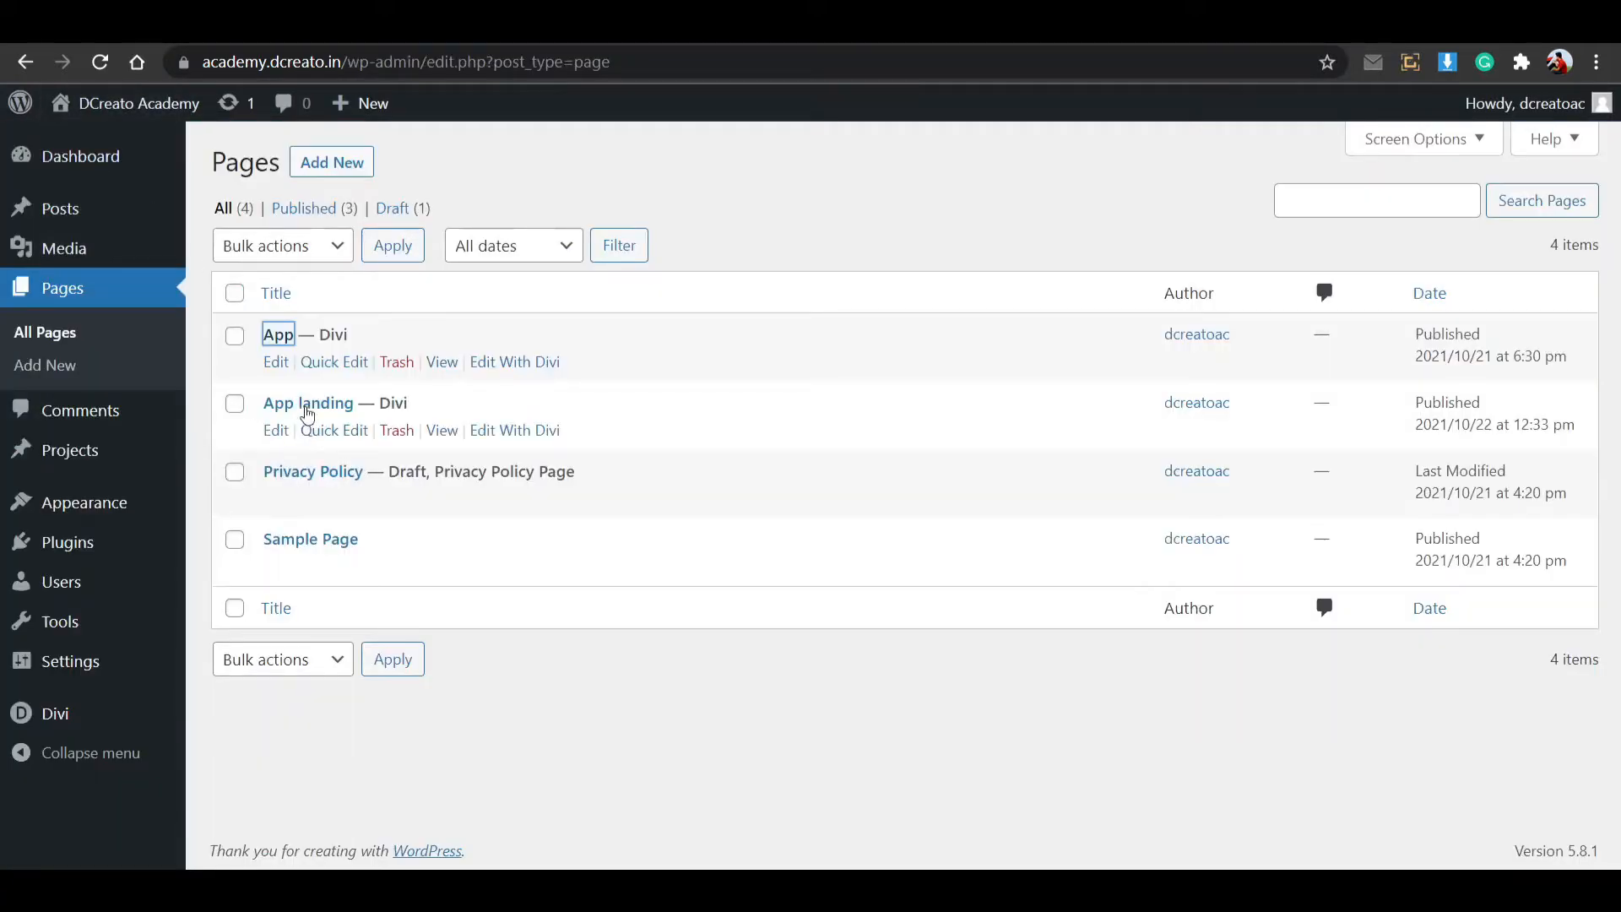
# Open the App landing page in the visual builder, start from scratch and insert a single-column row.
pyautogui.click(440, 431)
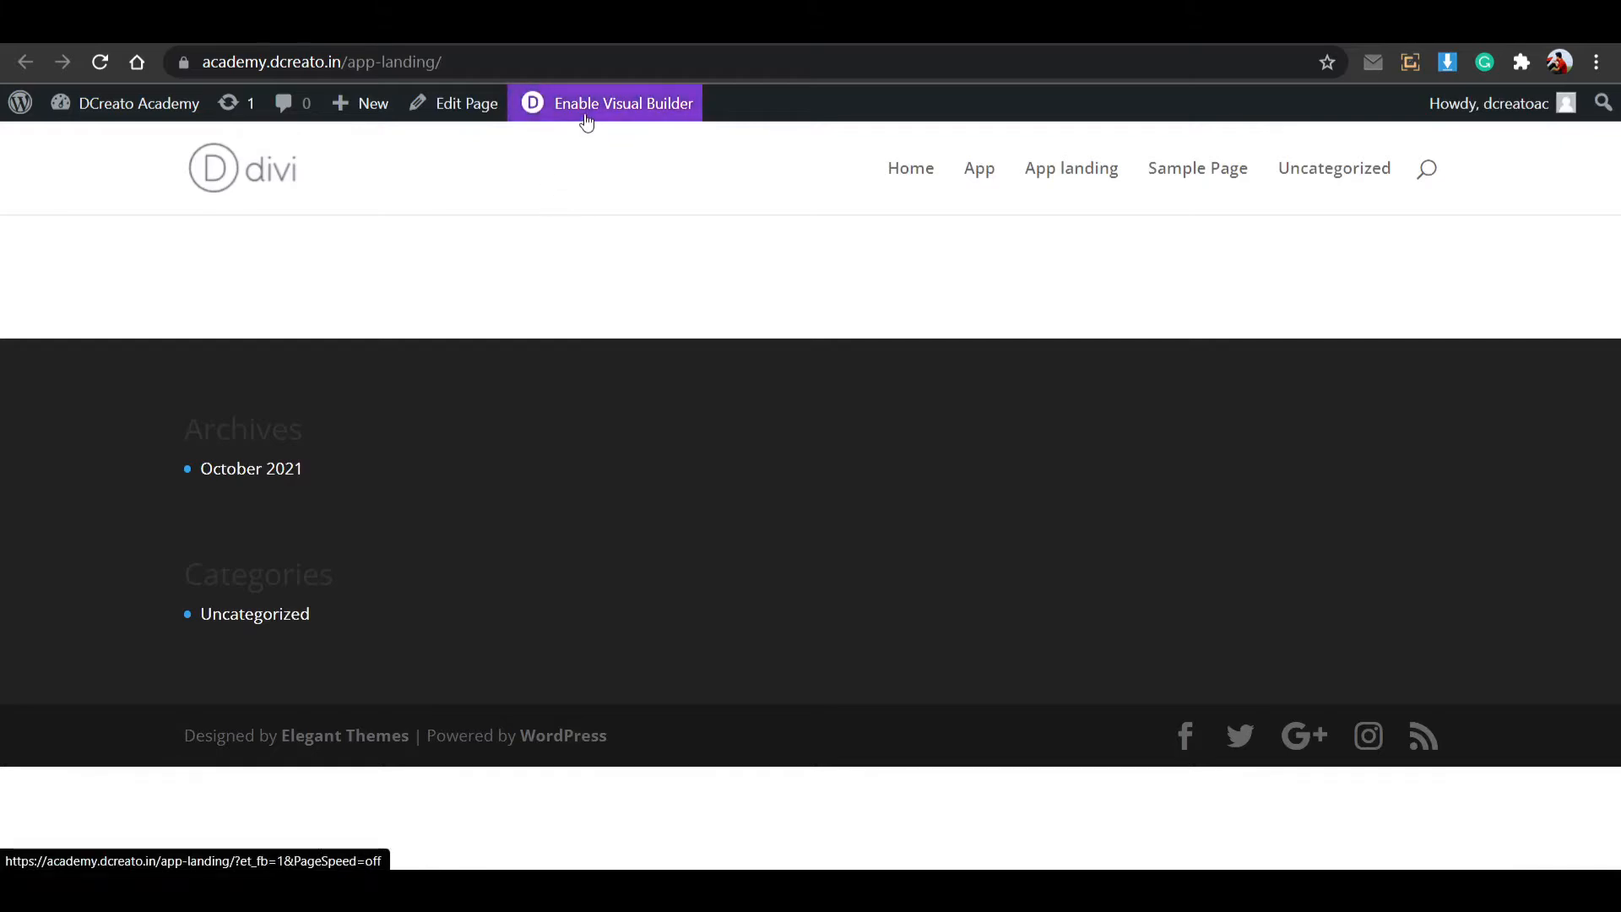
pyautogui.click(587, 118)
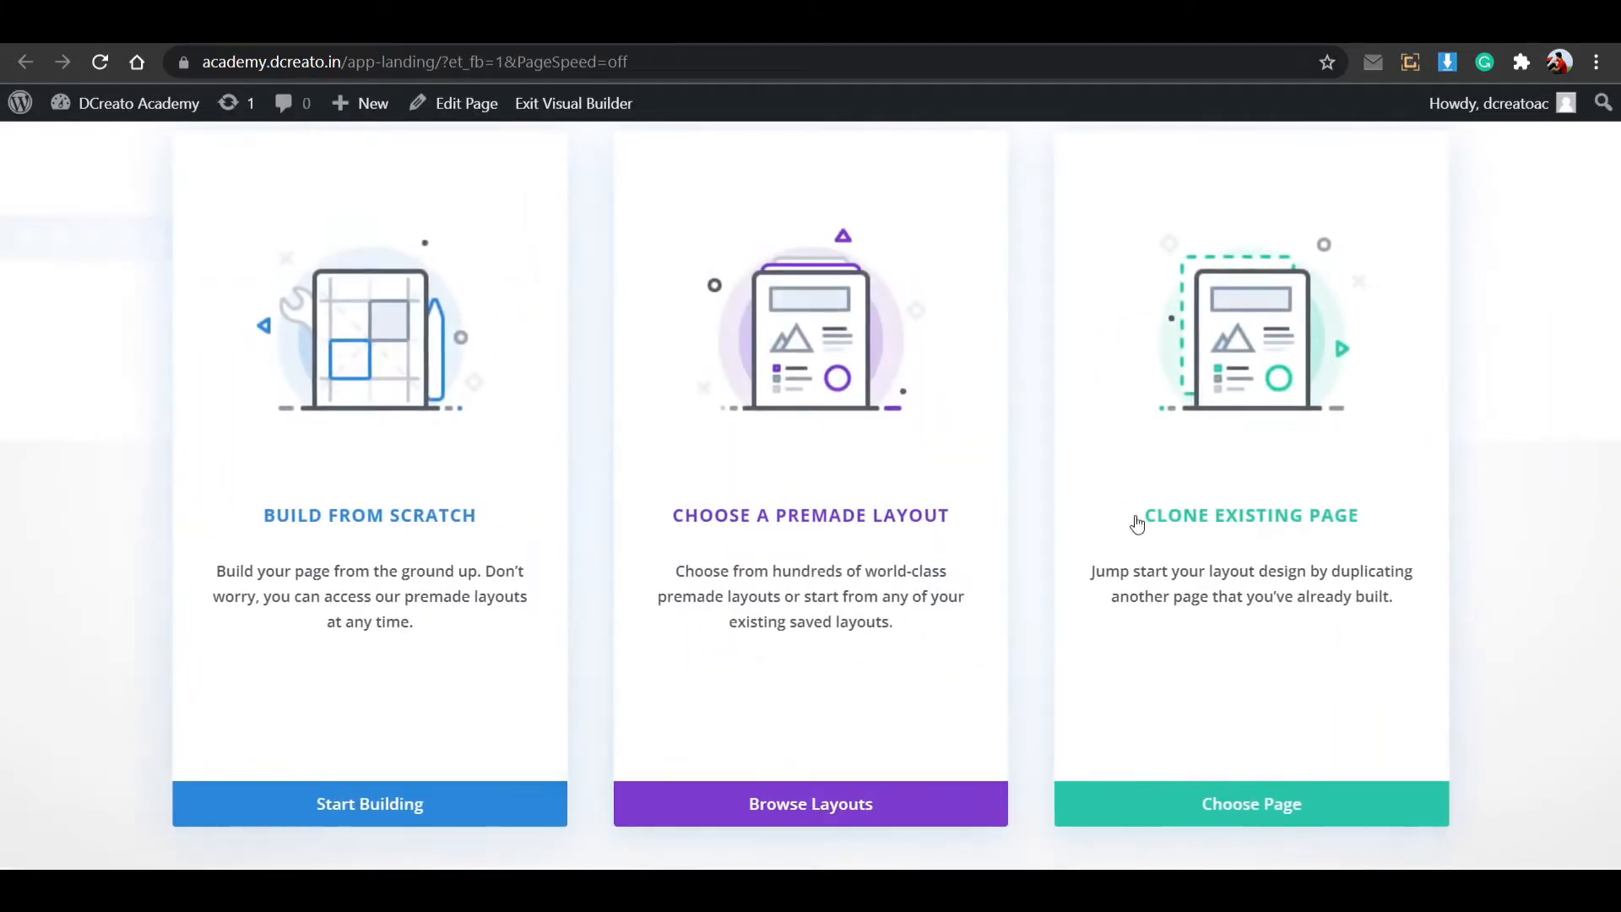
pyautogui.click(333, 568)
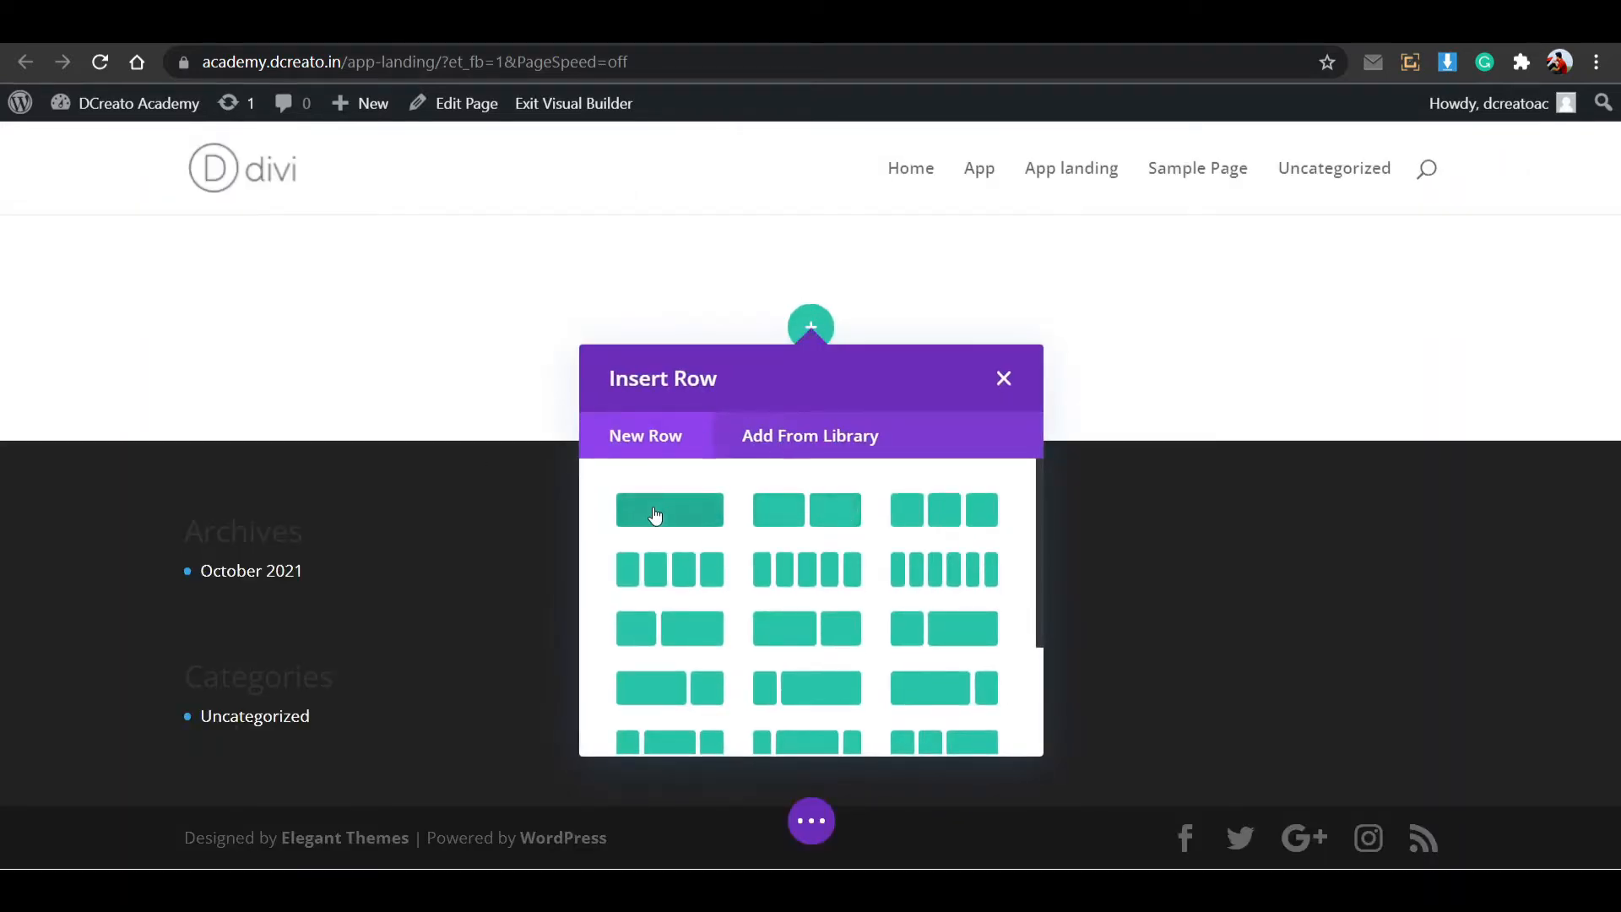
pyautogui.click(710, 527)
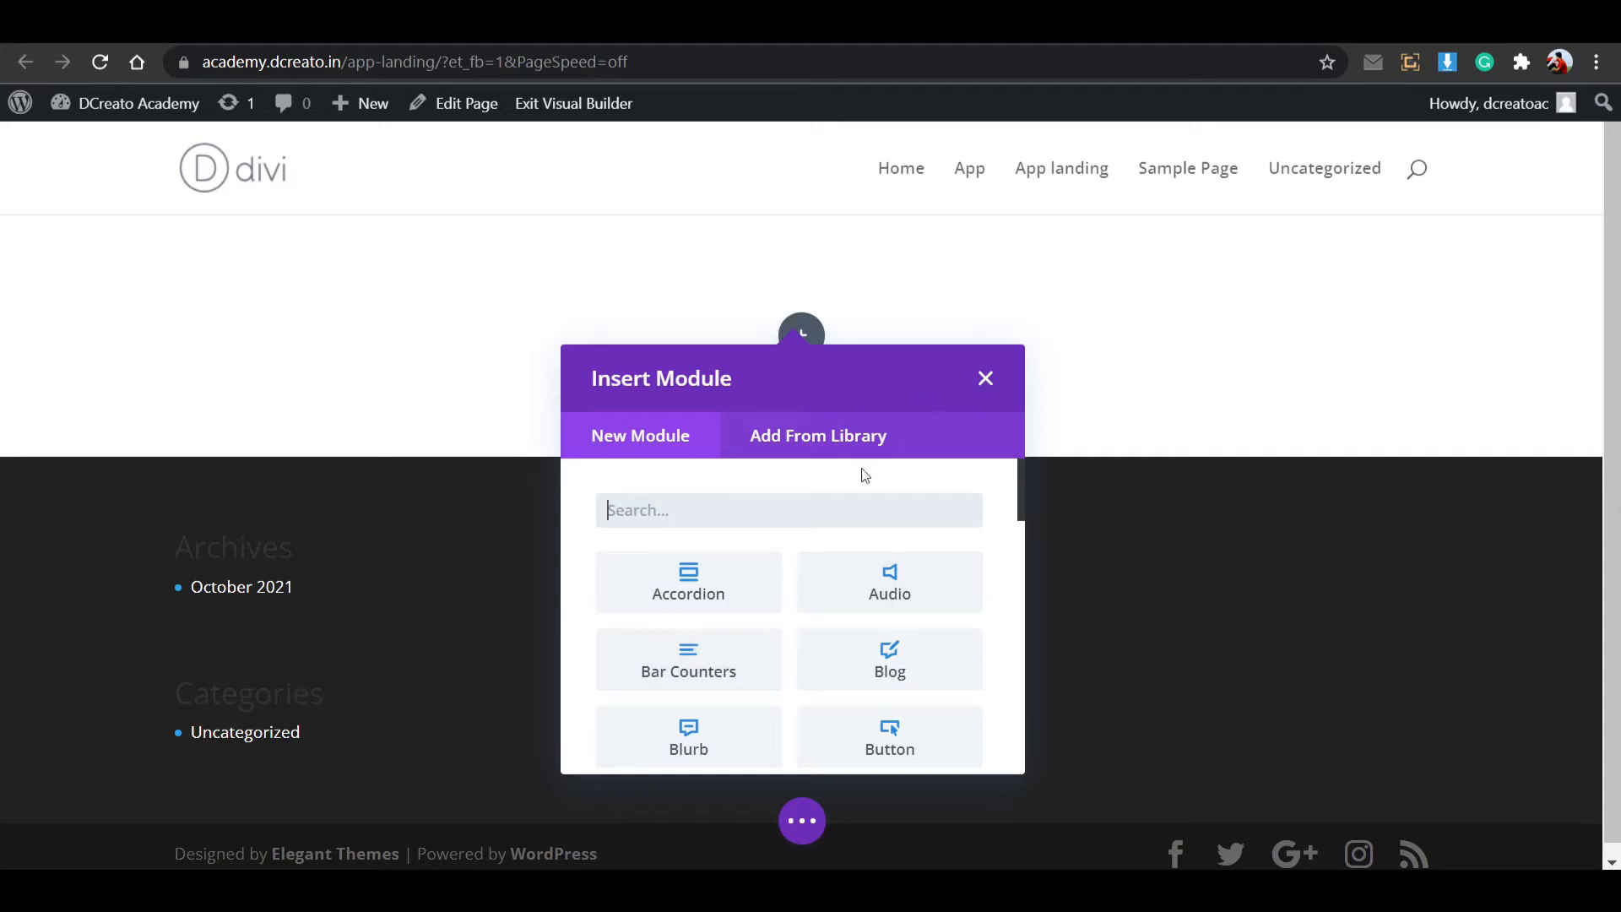
# Browse the modules available for the new row, then close the module list without inserting any.
pyautogui.scroll(-13, 752, 673)
pyautogui.scroll(13, 886, 622)
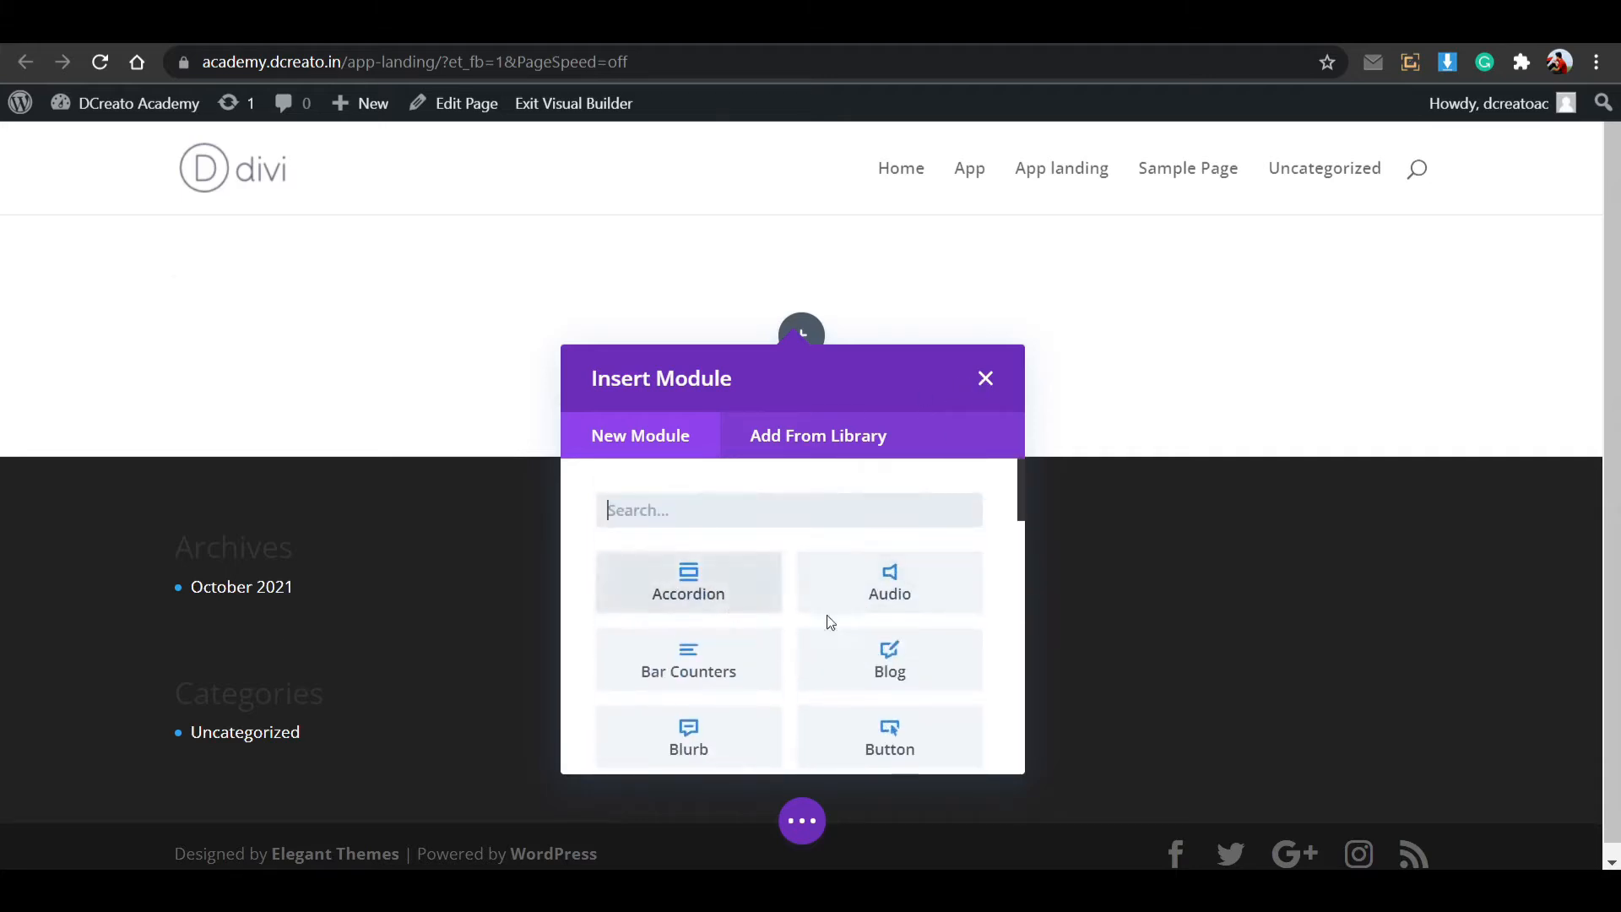
pyautogui.click(985, 377)
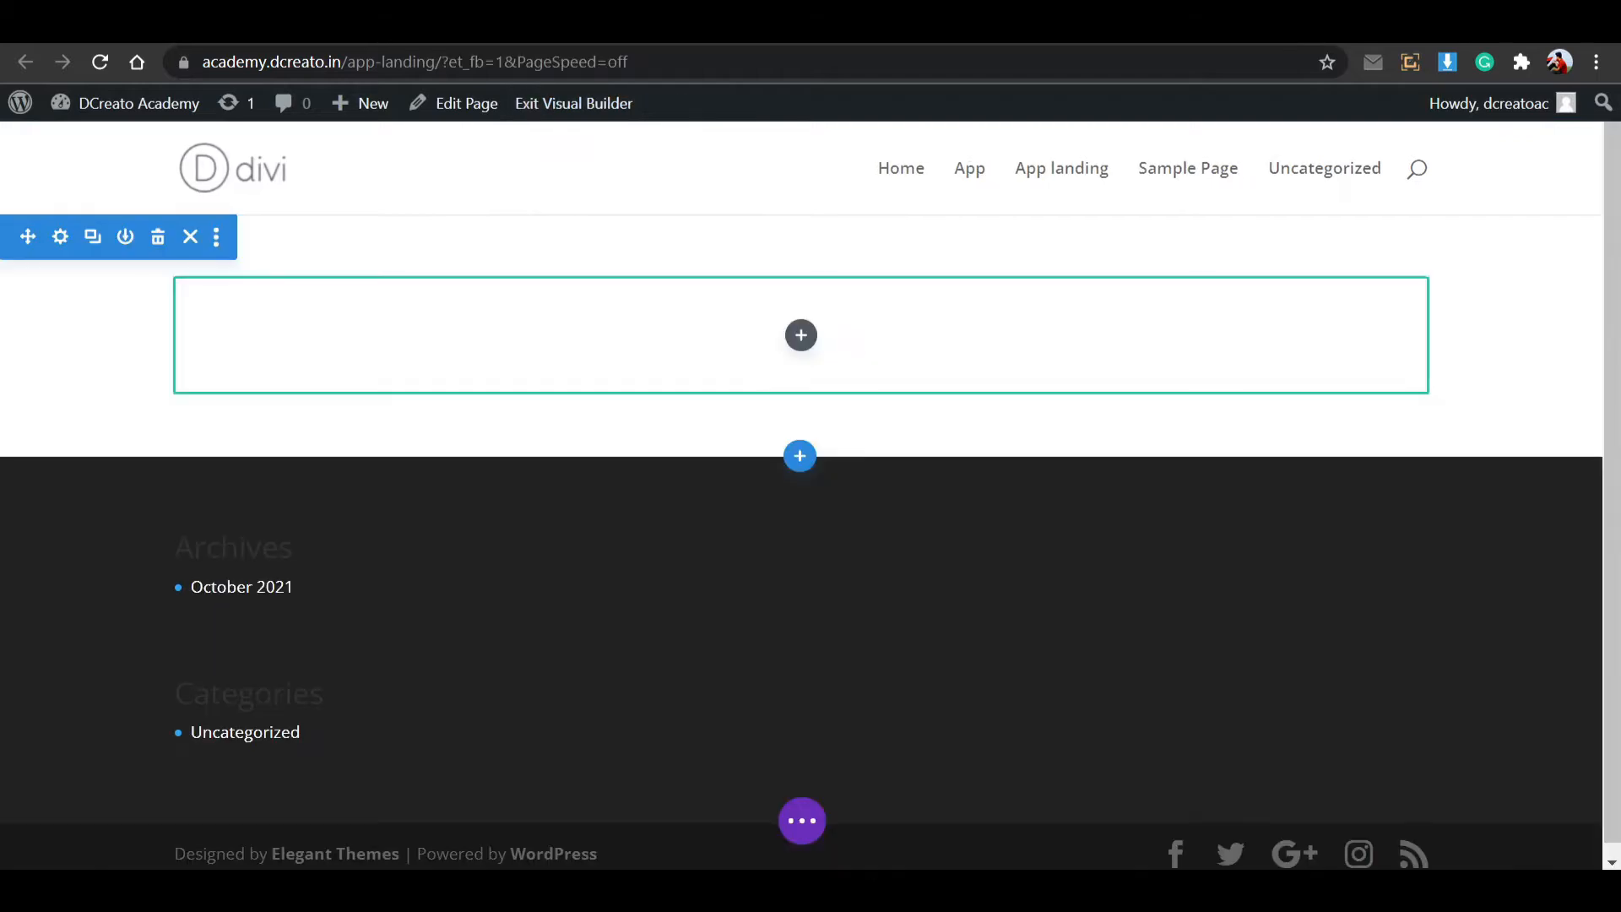
# Save and exit to the page editor, then update App landing with the Blank Page template and view it.
pyautogui.click(425, 107)
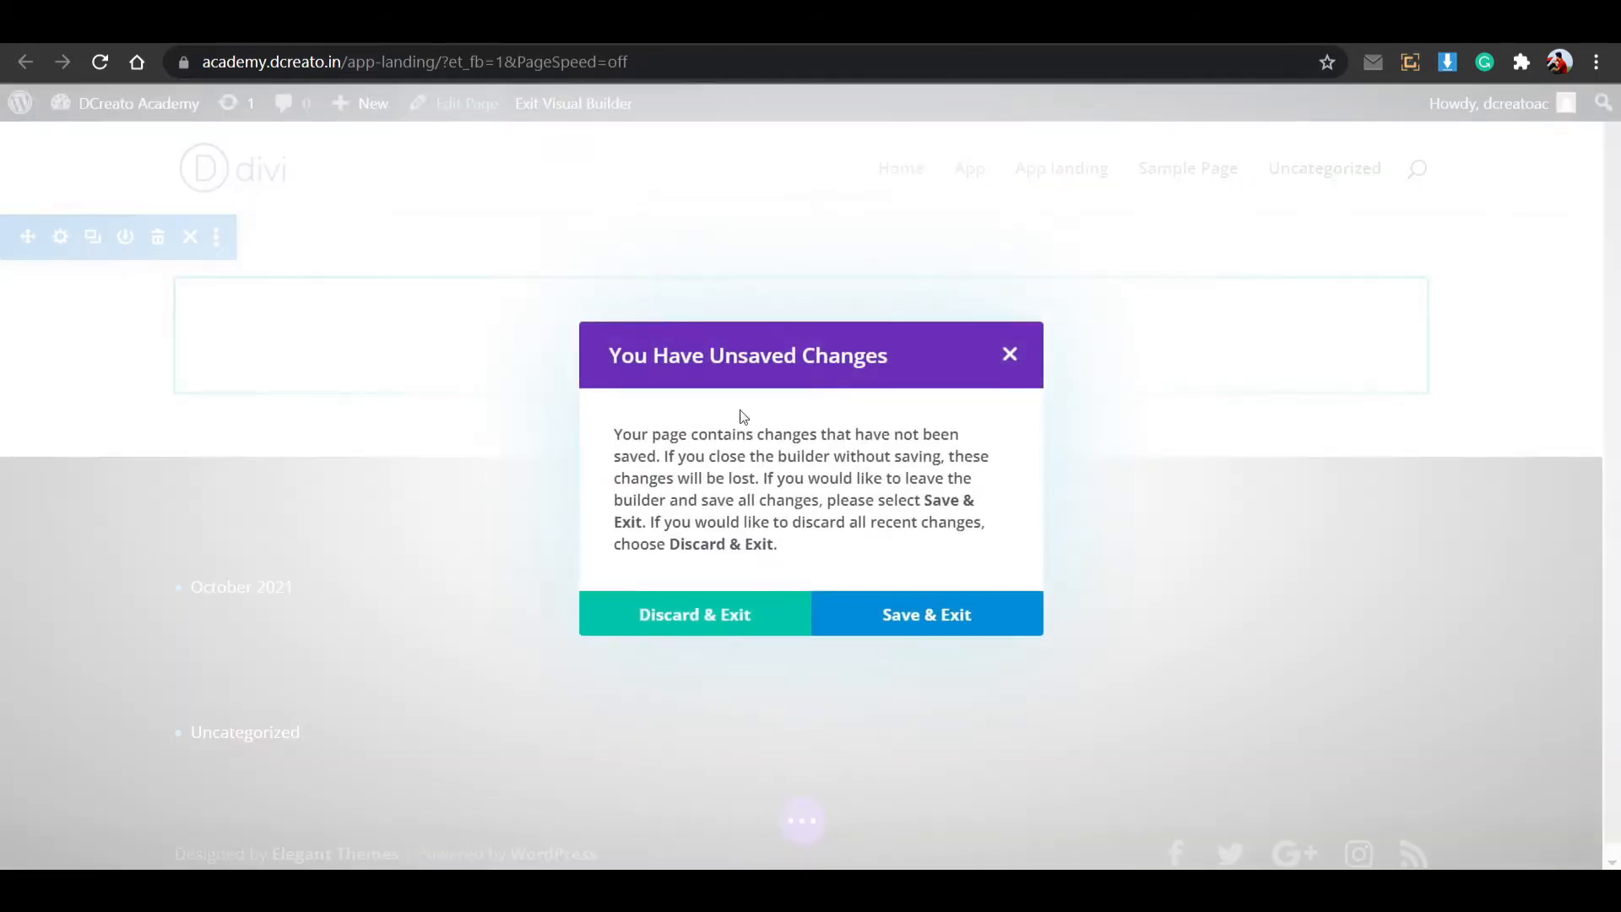
pyautogui.click(894, 616)
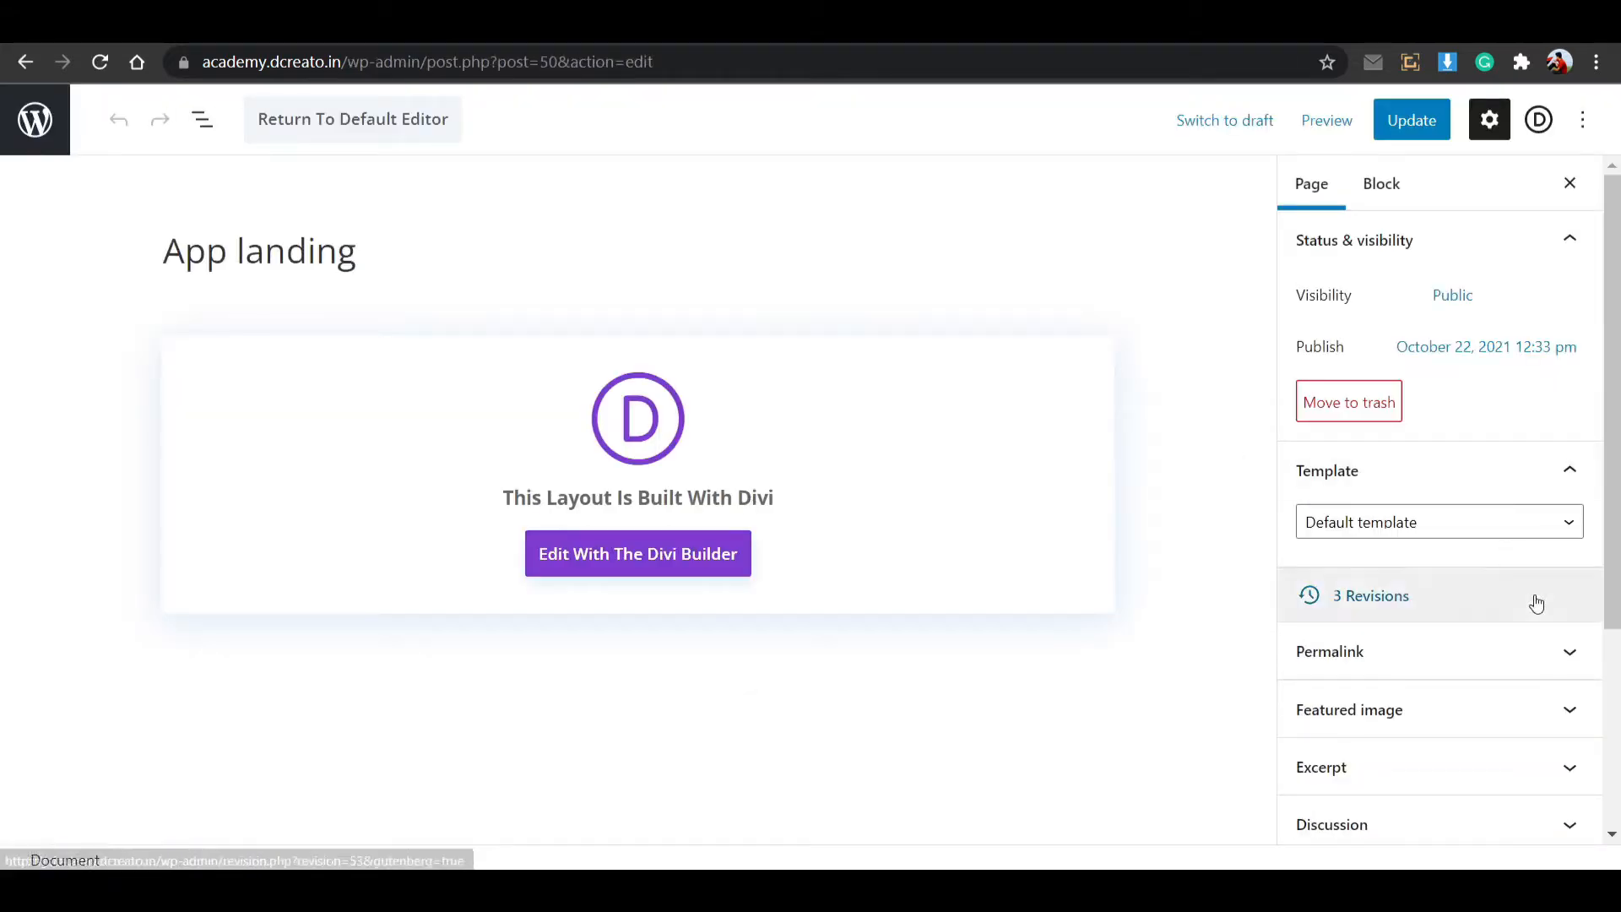
pyautogui.click(1409, 524)
pyautogui.click(1374, 570)
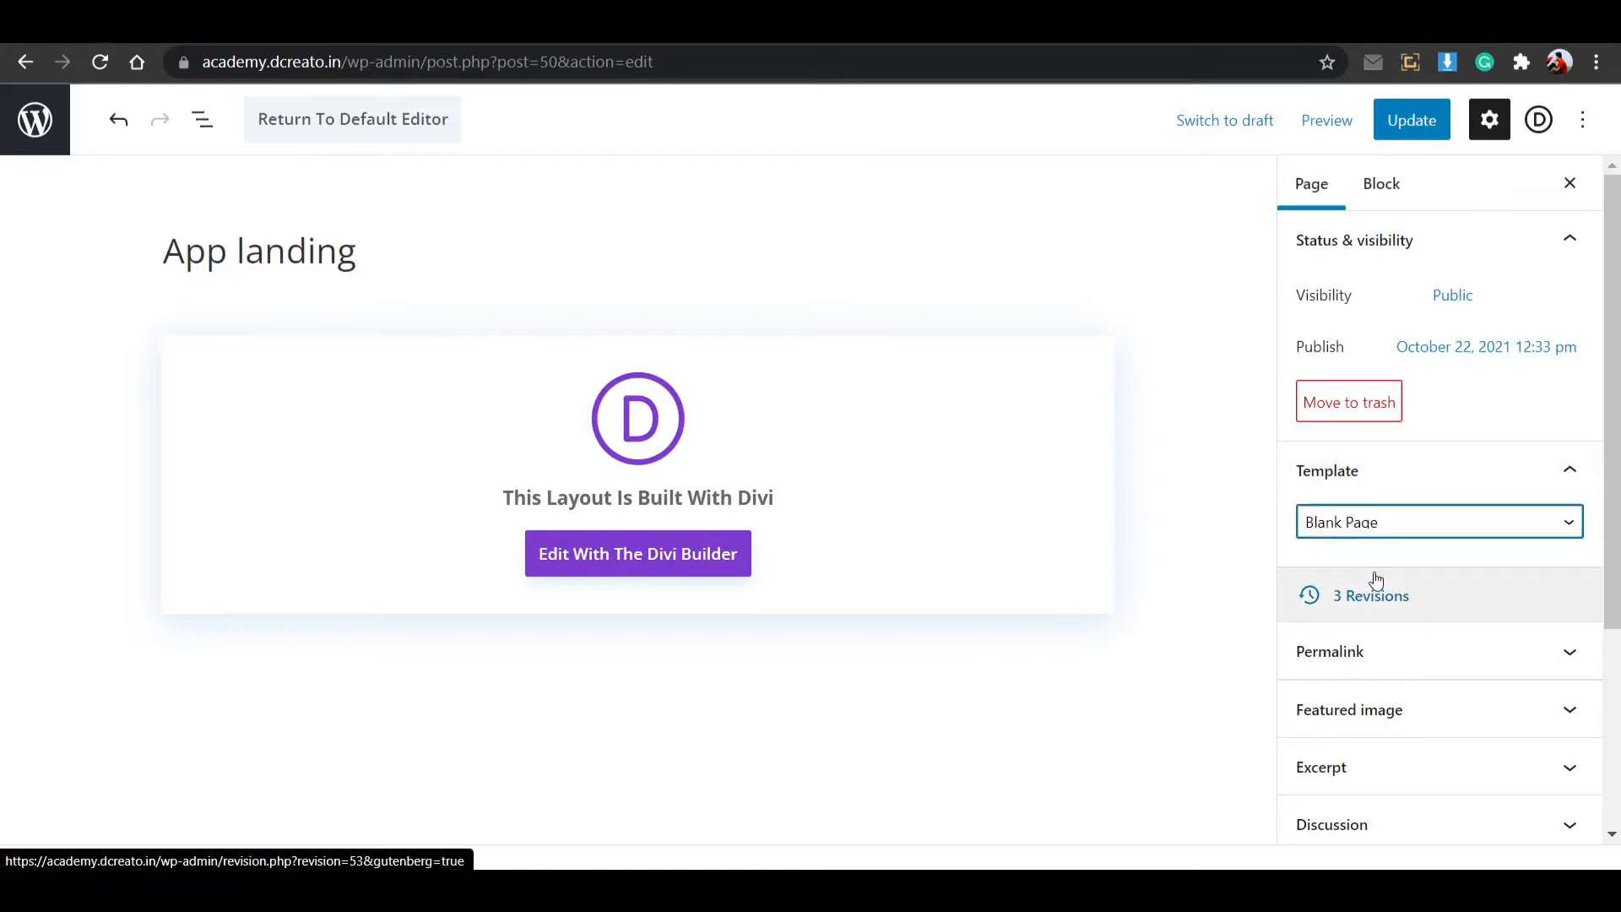
pyautogui.click(1420, 123)
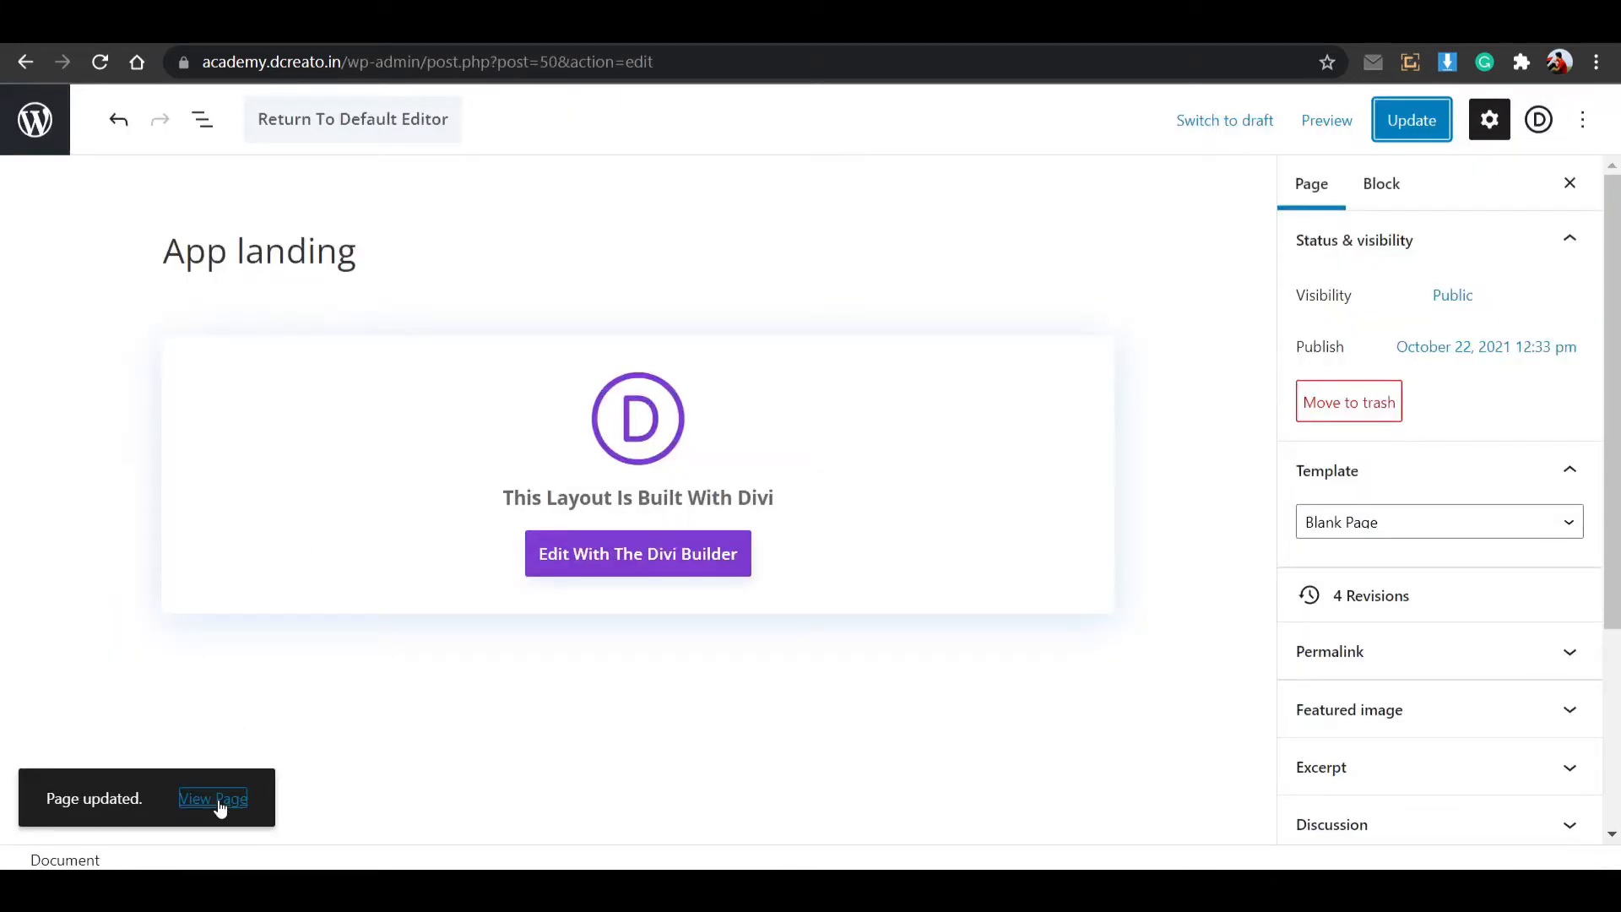
pyautogui.click(215, 800)
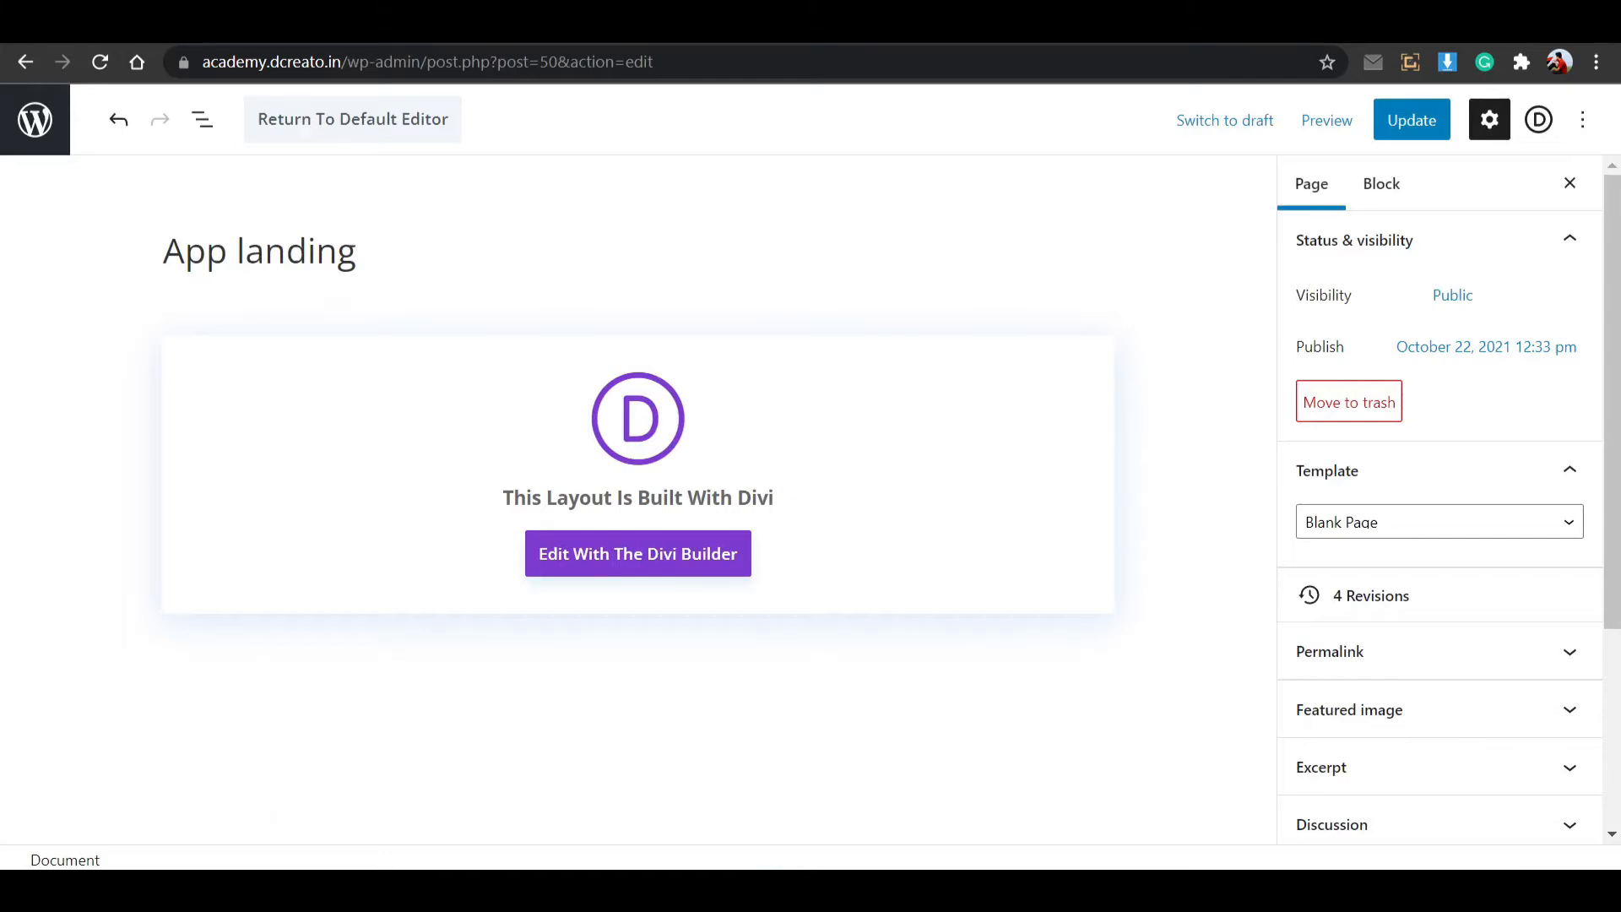
# Reopen the App landing page in the Divi Builder and start building it from scratch.
pyautogui.click(596, 556)
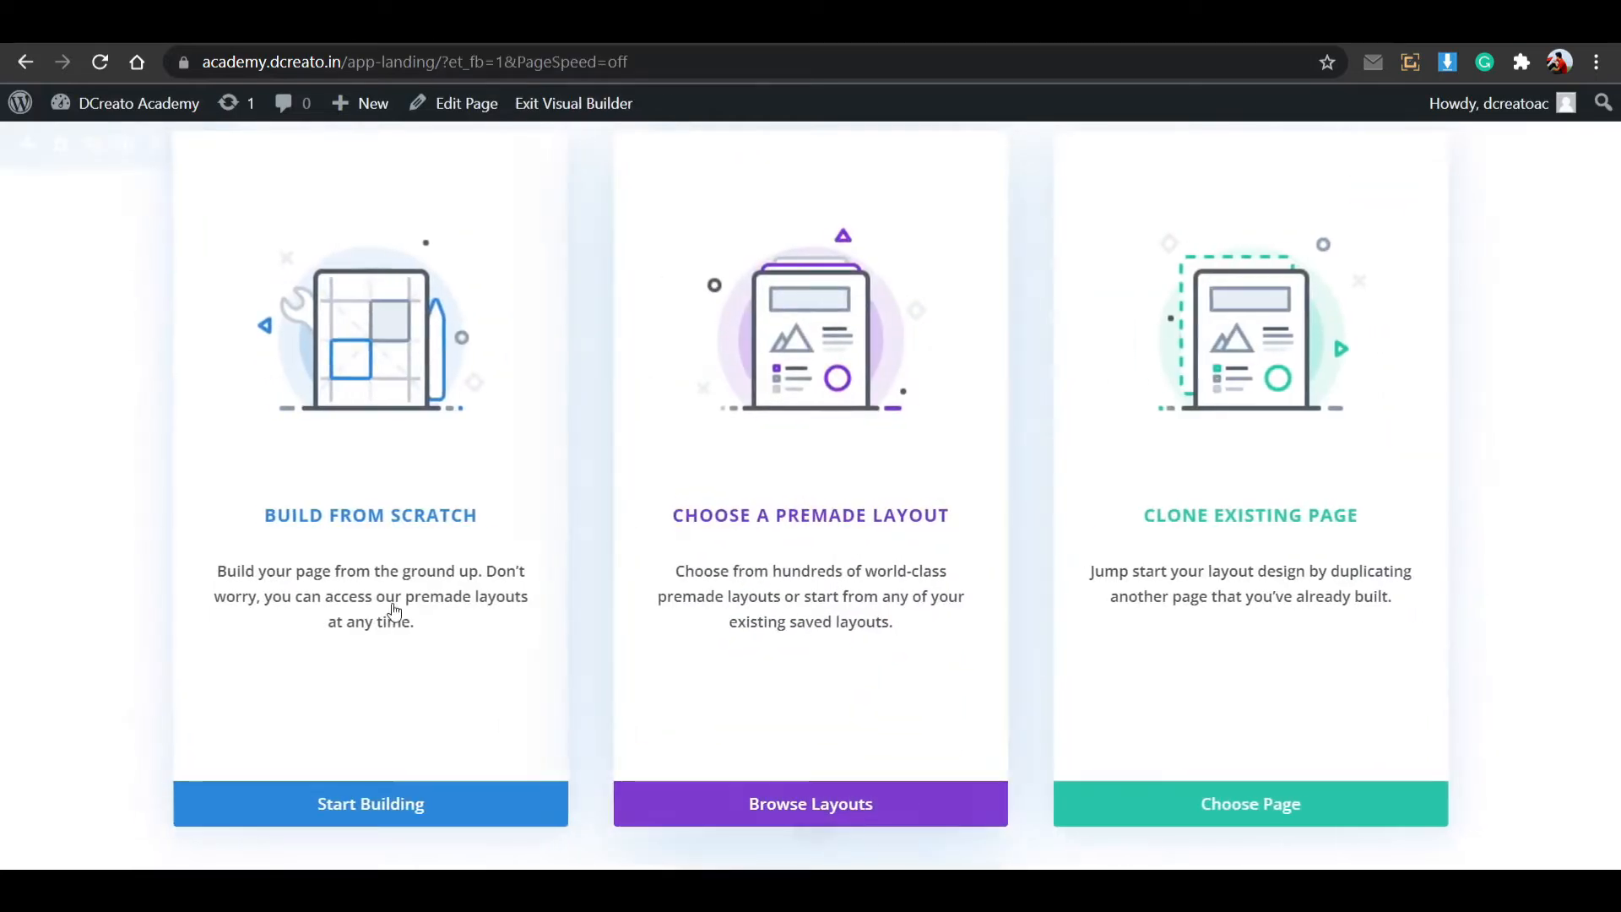
pyautogui.click(394, 612)
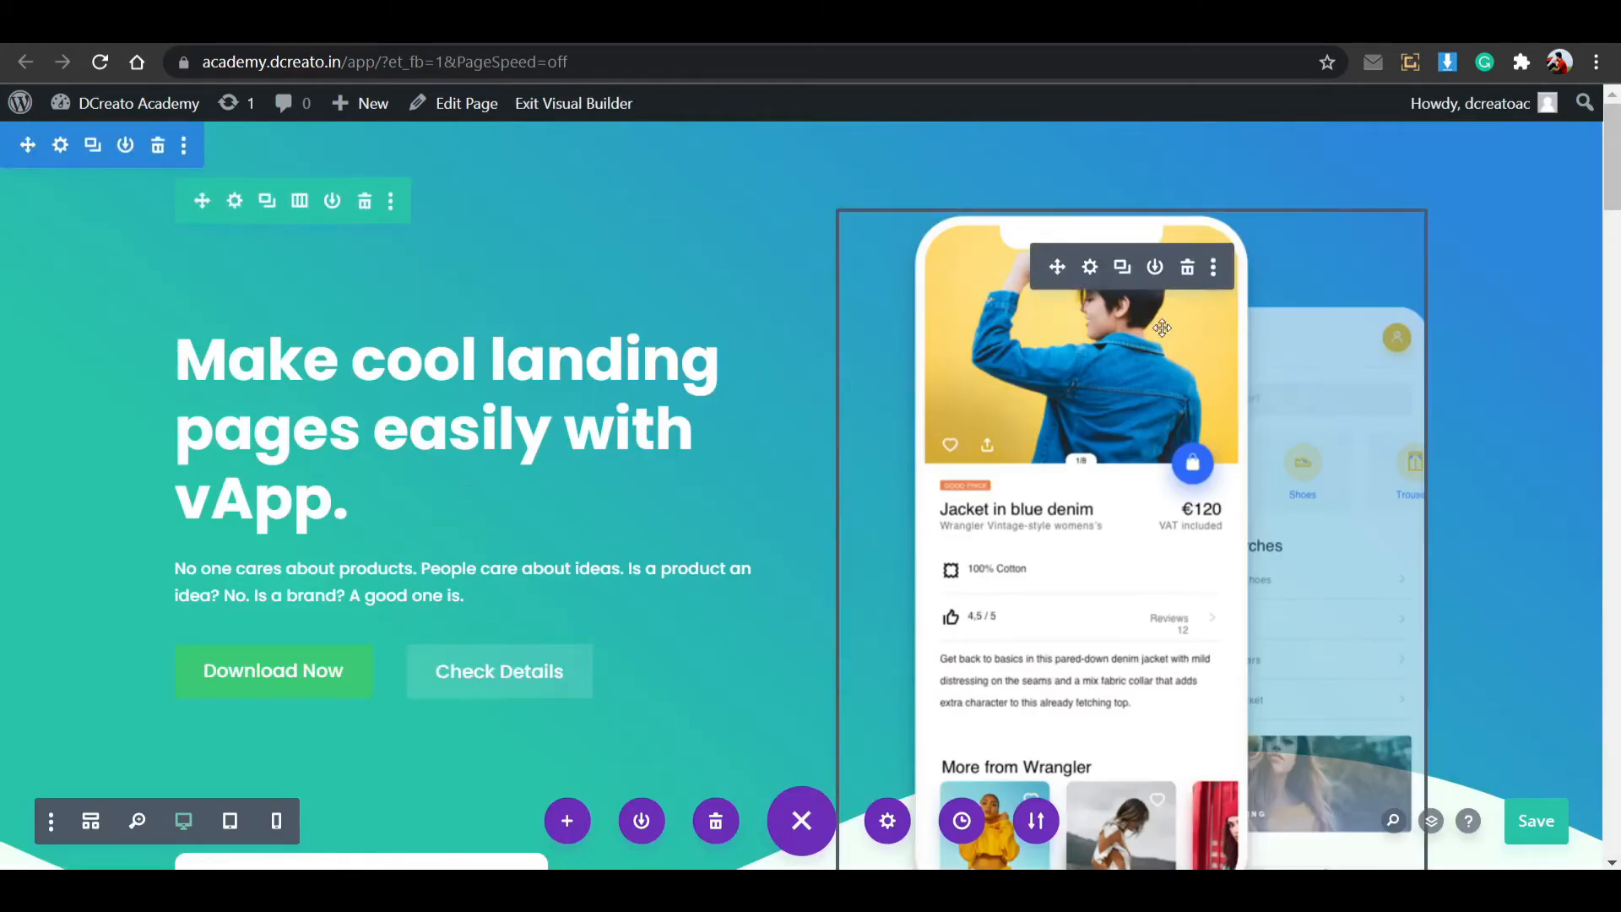
# Examine the finished App page's hero section with its gradient and curved divider, then return to the App landing builder.
pyautogui.hotkey('ctrl', 'Tab')
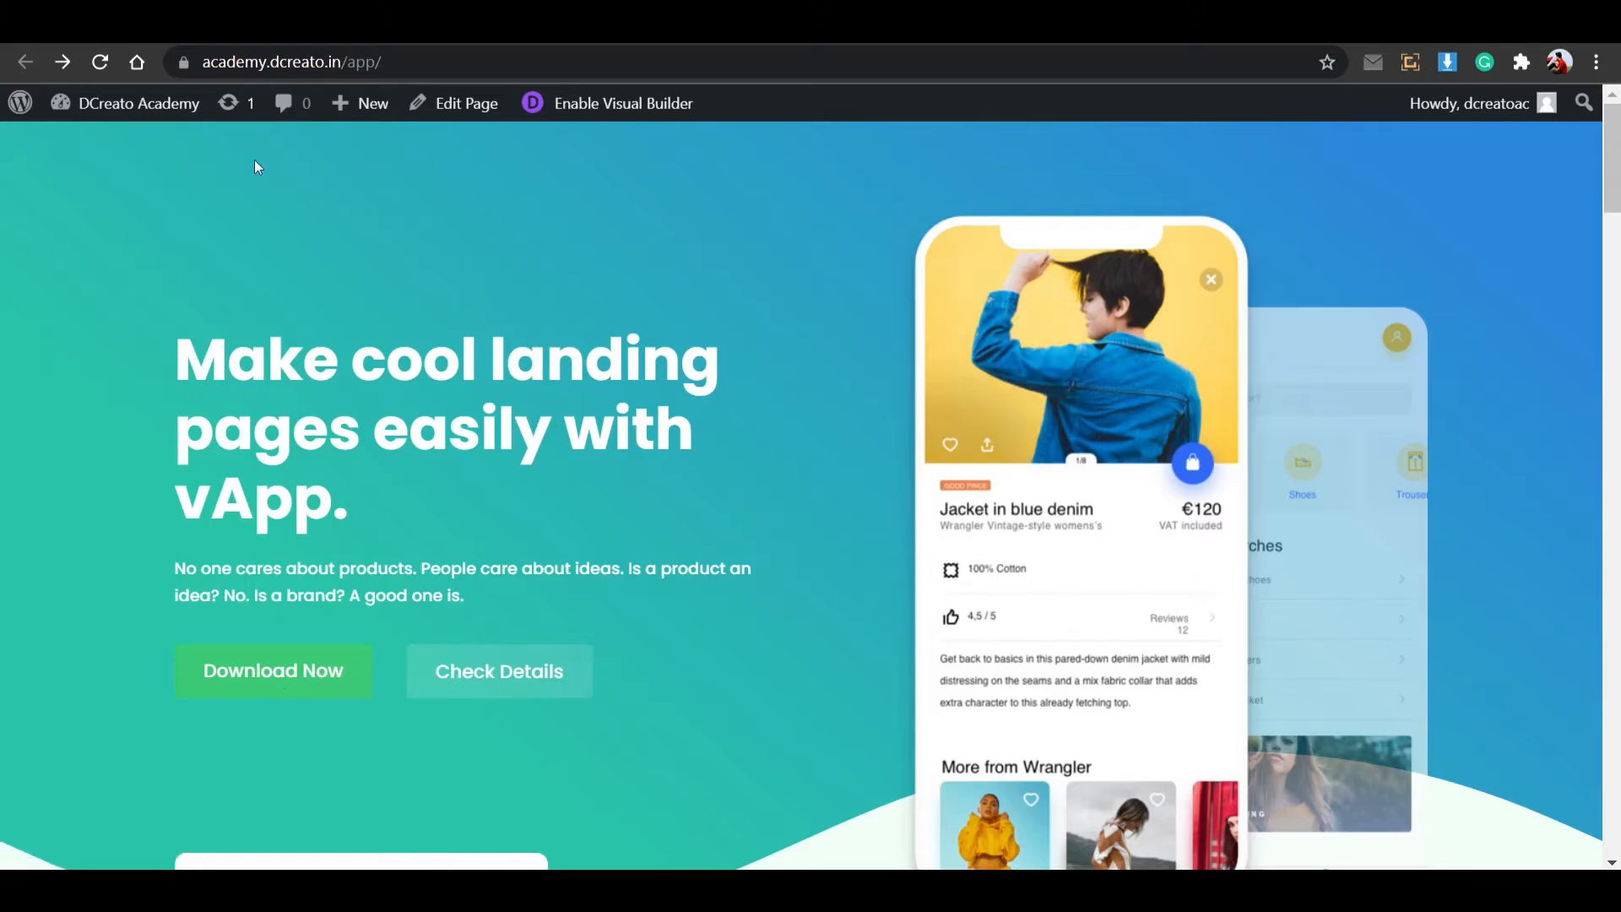
pyautogui.click(93, 74)
pyautogui.scroll(-8, 782, 505)
pyautogui.scroll(5, 845, 581)
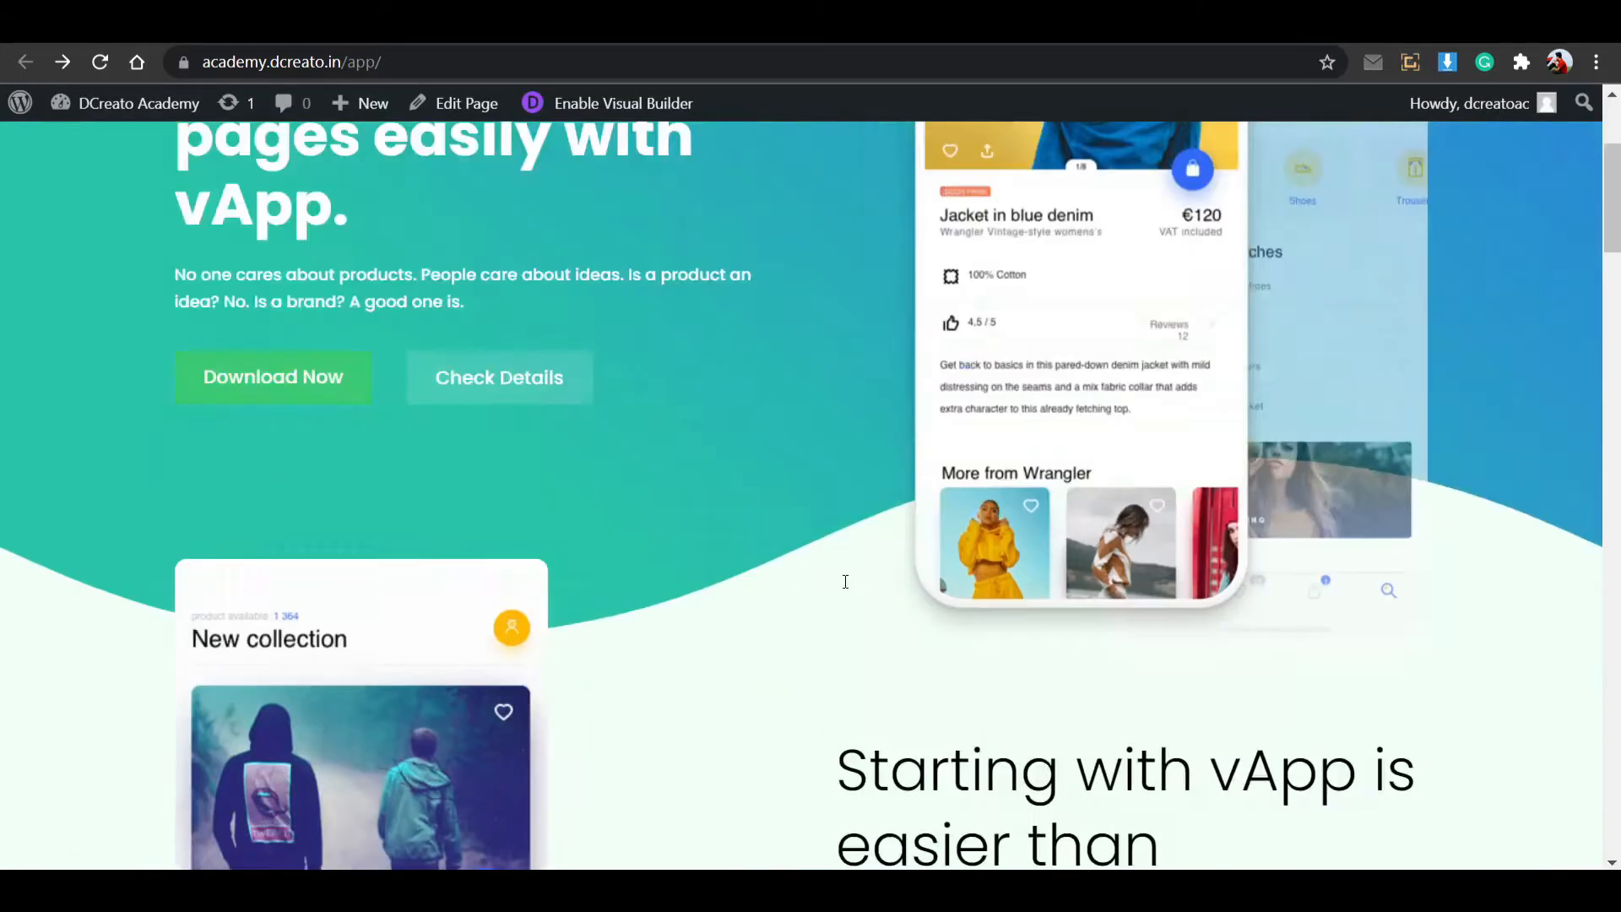
pyautogui.scroll(3, 844, 557)
pyautogui.scroll(-1, 843, 532)
pyautogui.scroll(1, 663, 460)
pyautogui.click(600, 26)
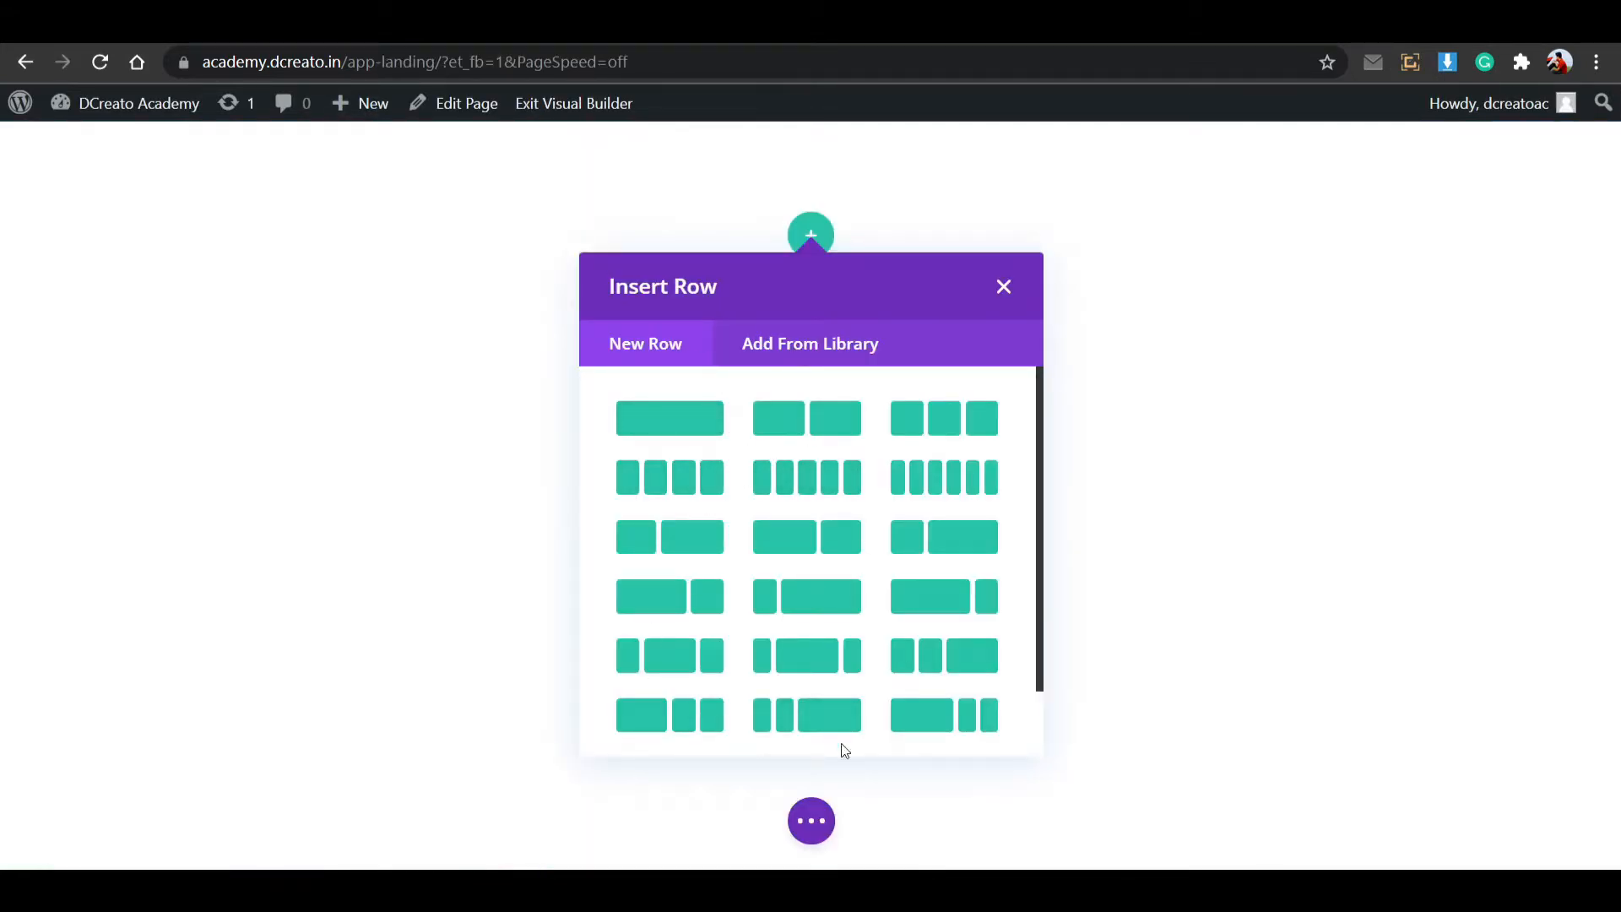
# Dismiss the row insertion and add a blue-to-green gradient background to the empty section.
pyautogui.click(1004, 286)
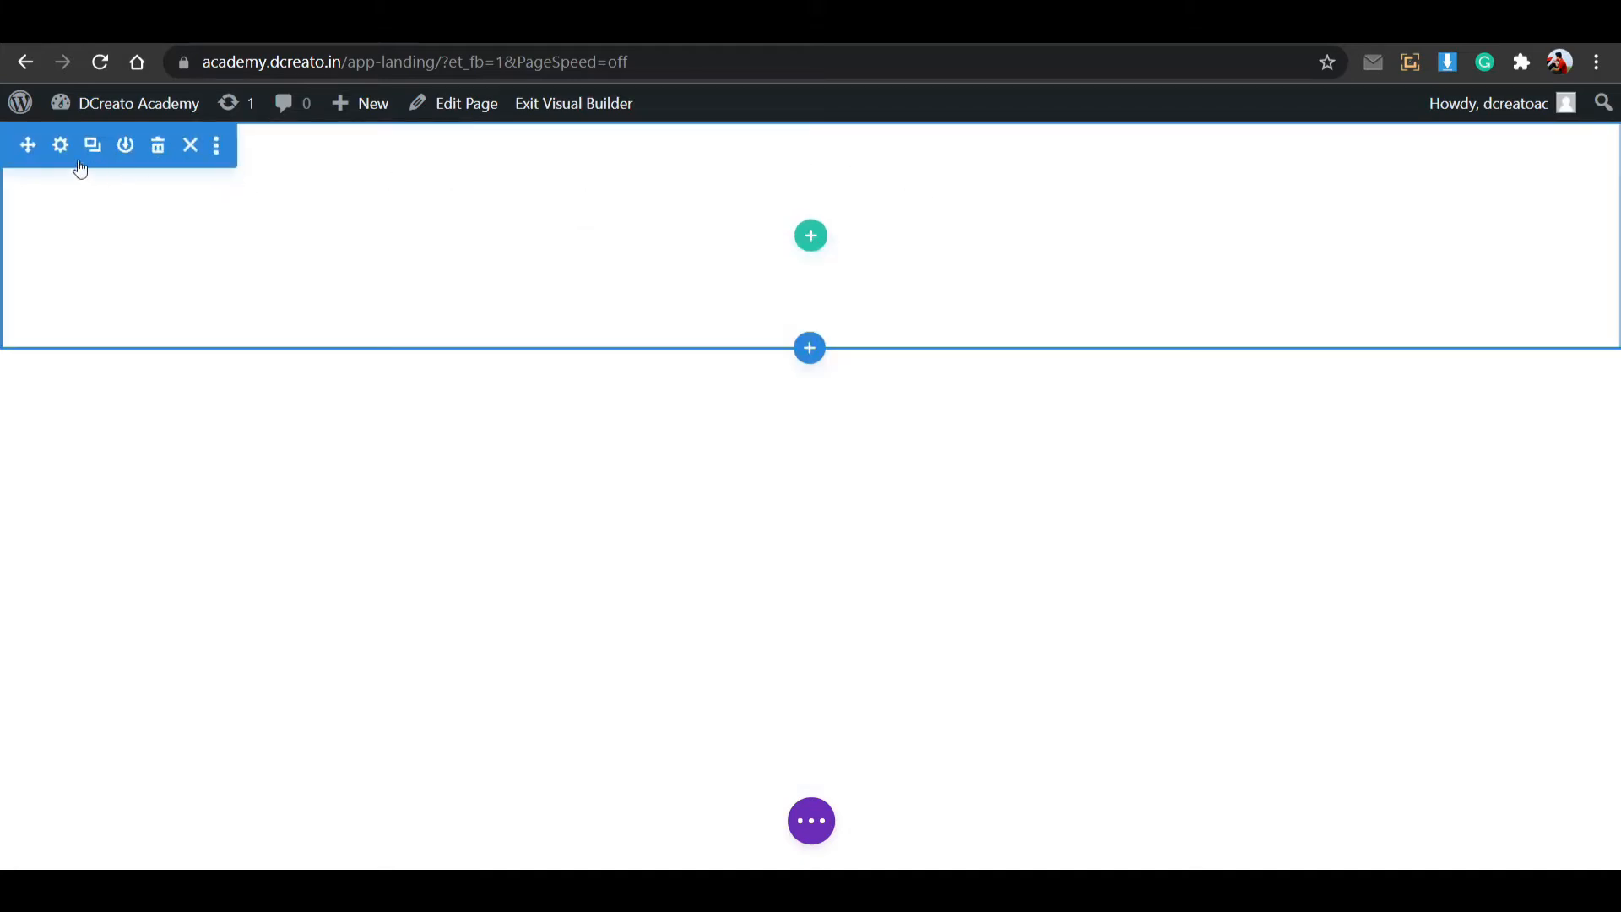
pyautogui.click(62, 152)
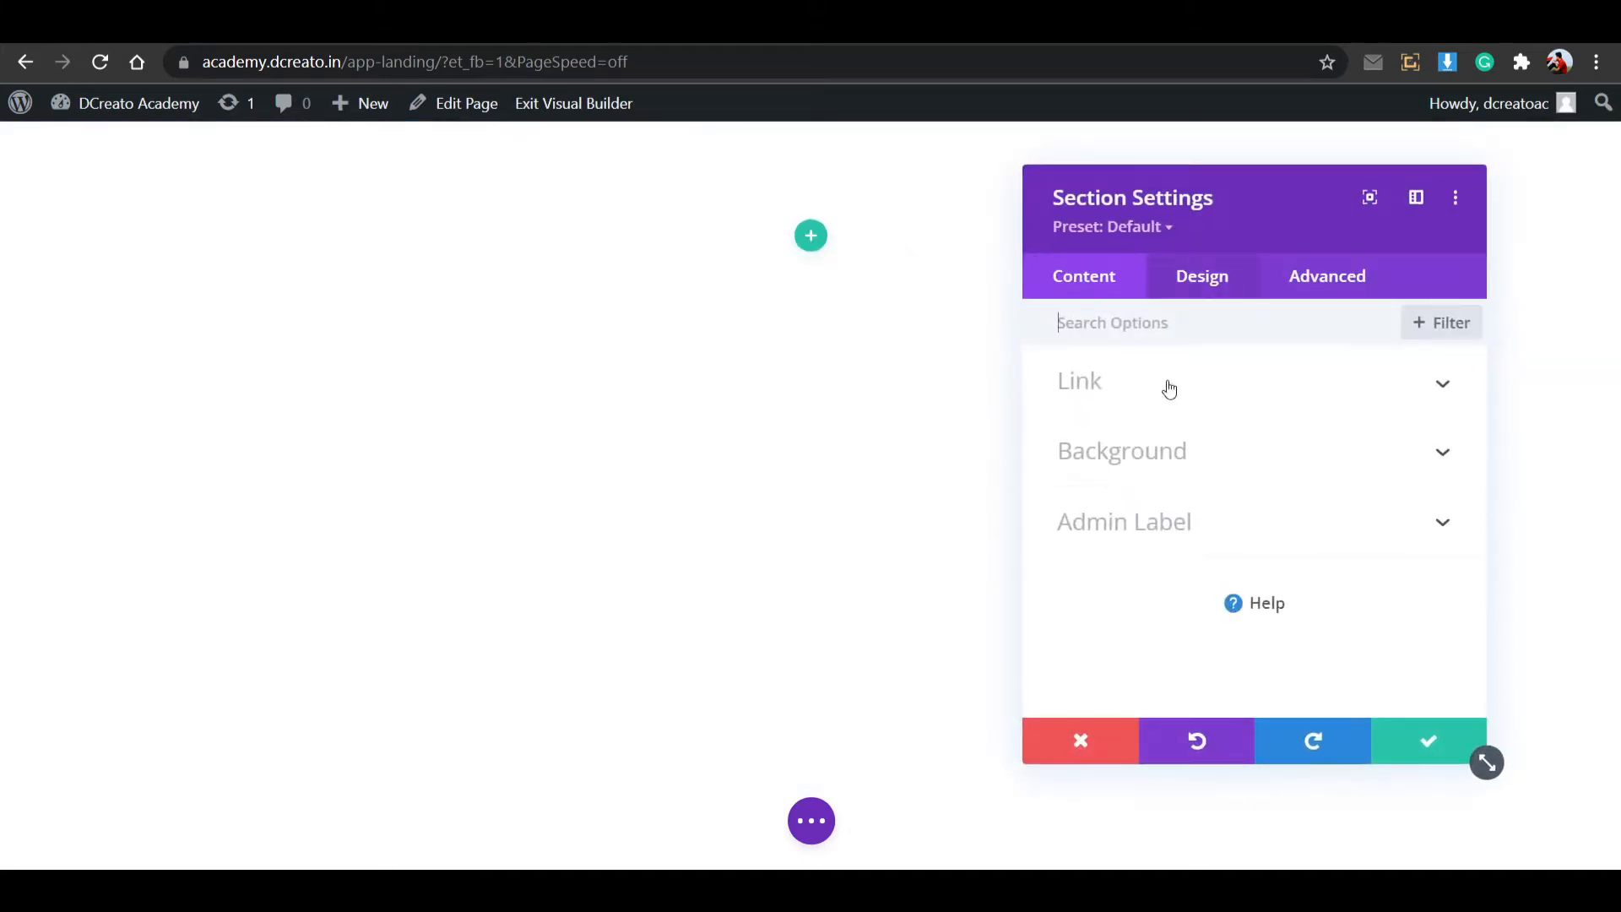
pyautogui.click(1082, 743)
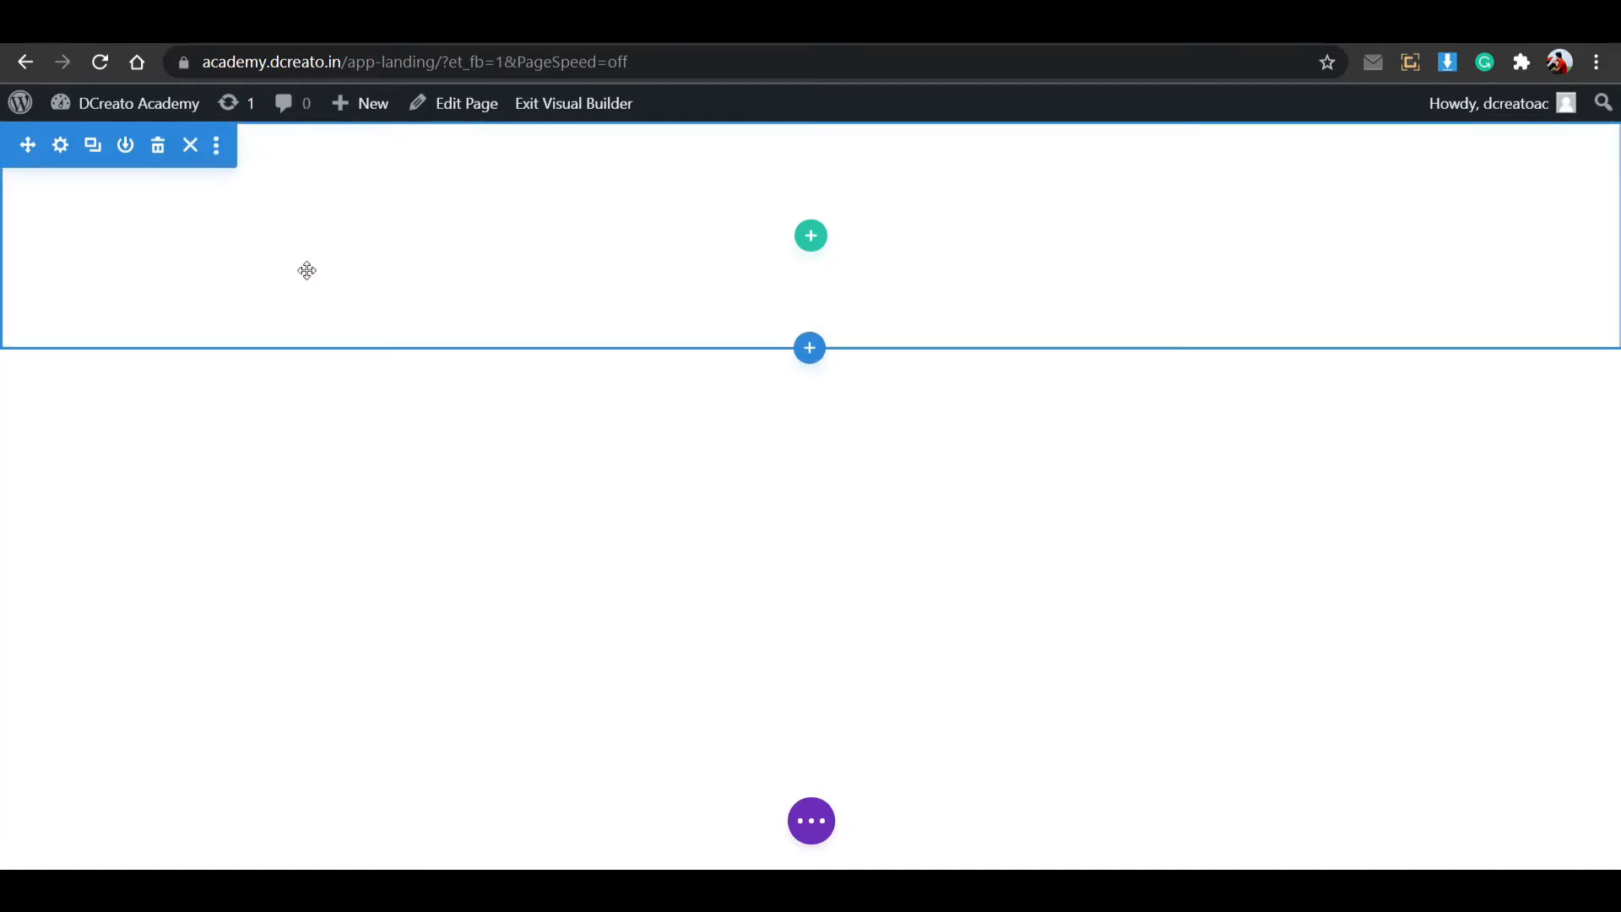
pyautogui.click(59, 147)
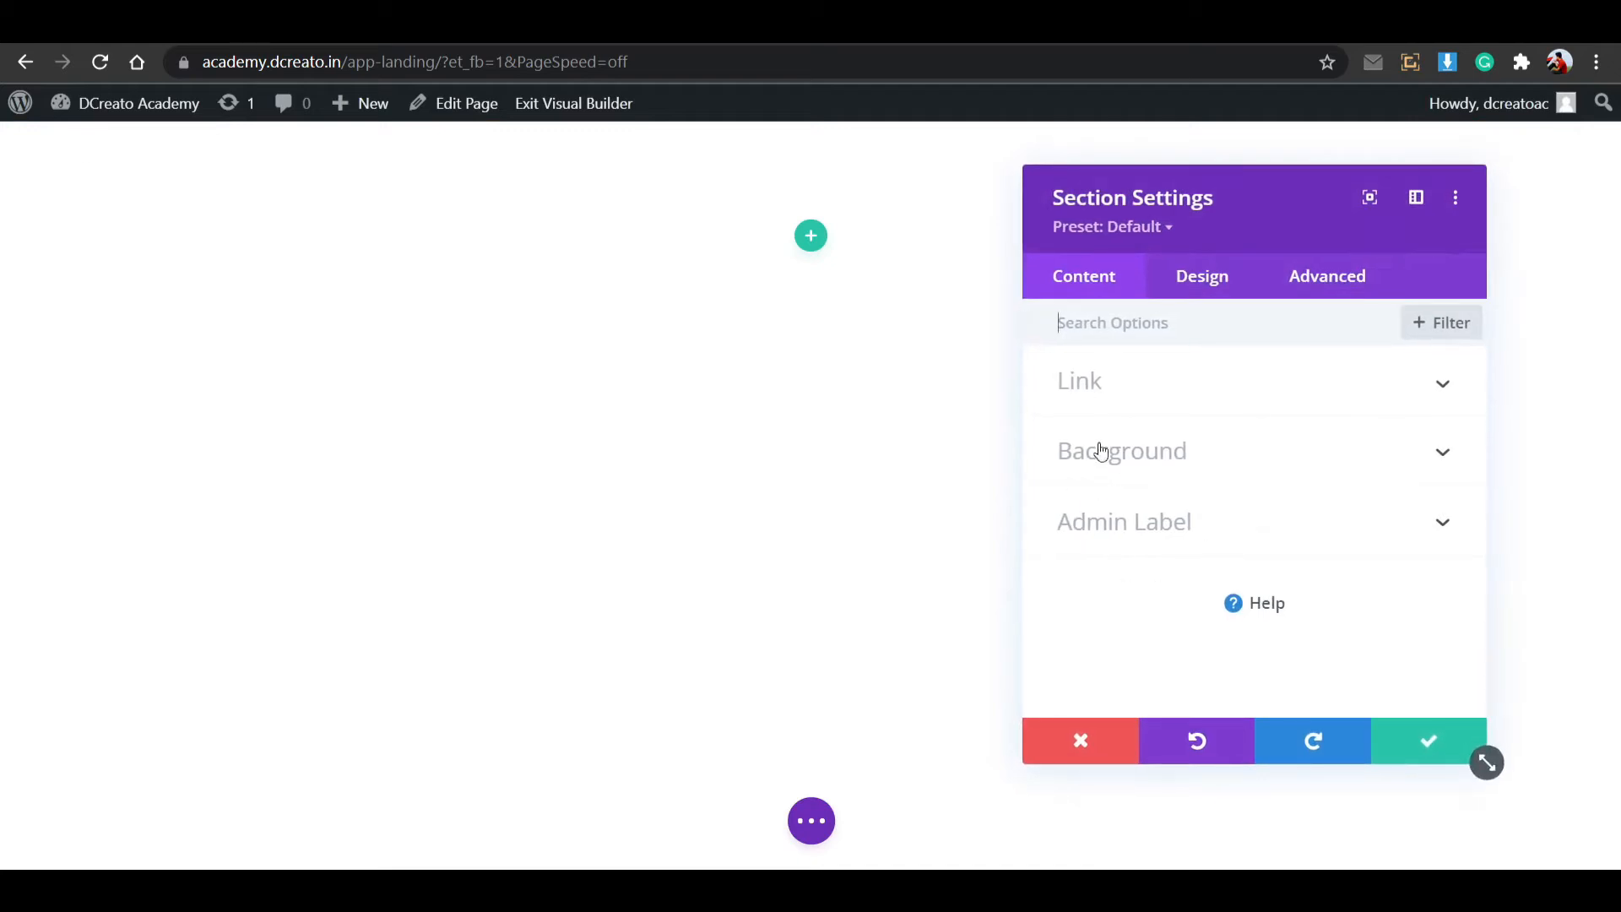
pyautogui.click(1240, 459)
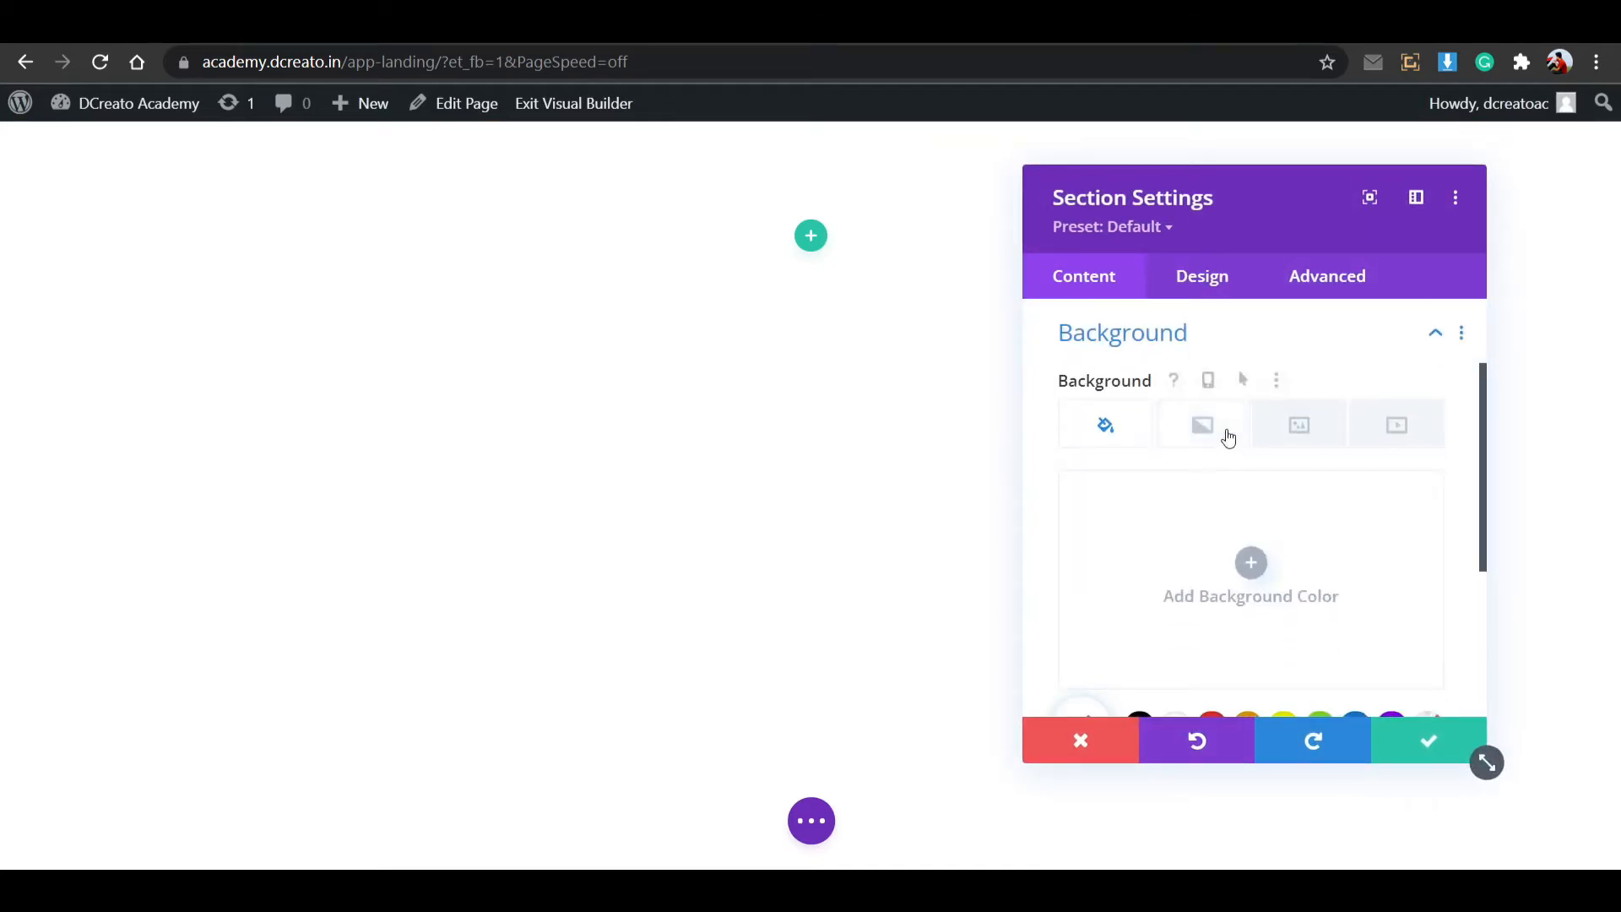
pyautogui.click(1220, 434)
pyautogui.click(1251, 563)
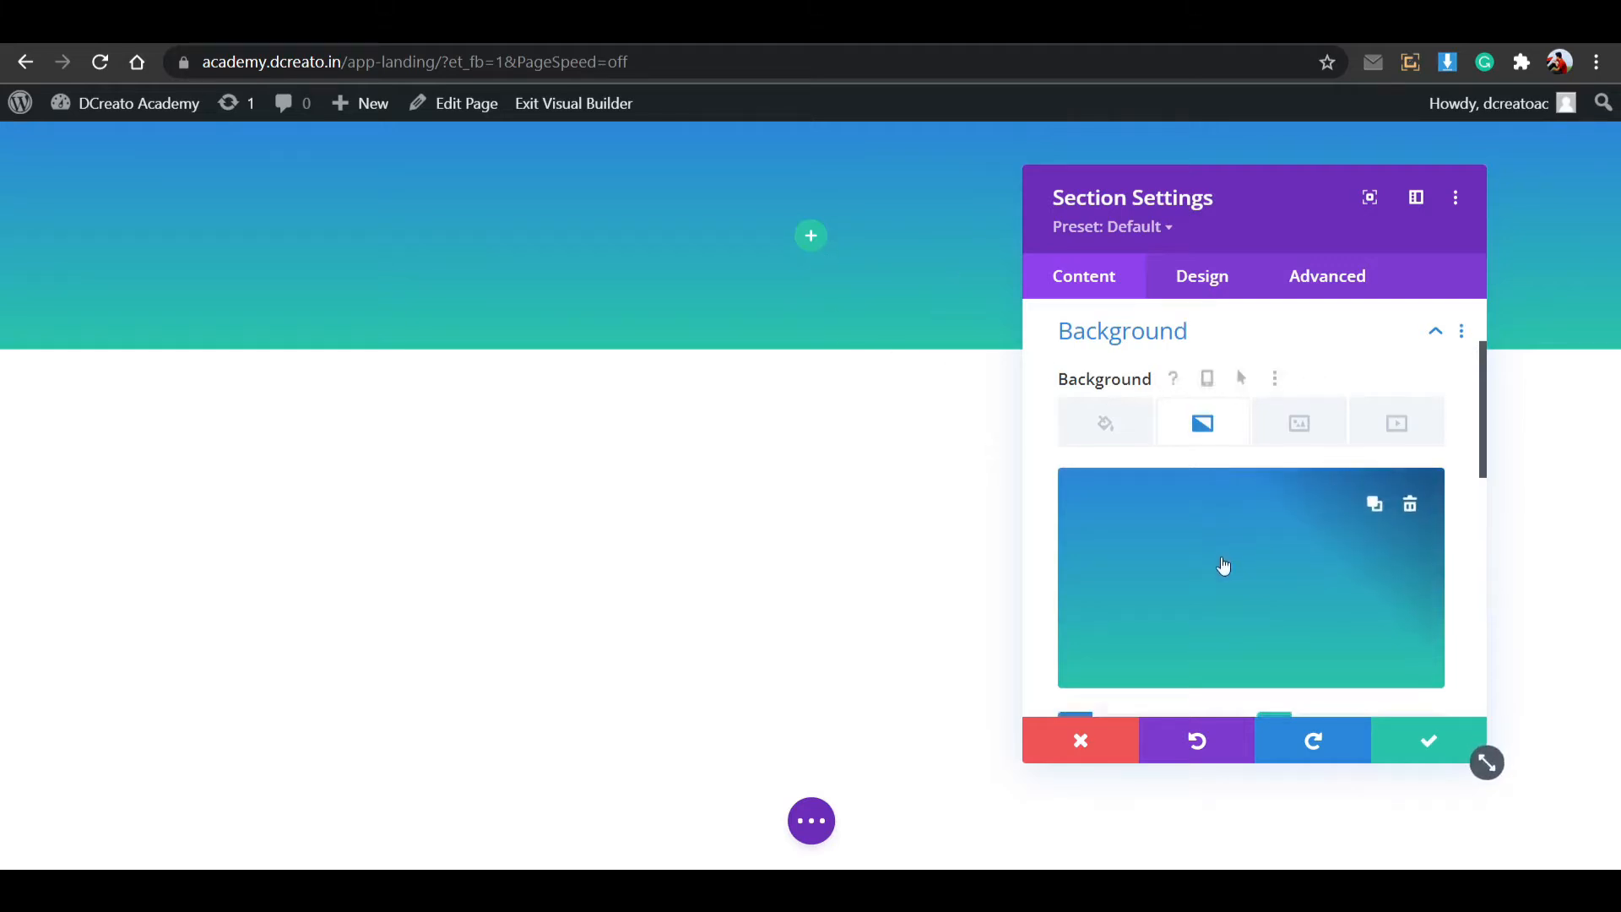
# Set the section background's linear gradient direction to 222deg.
pyautogui.scroll(-2, 1223, 568)
pyautogui.scroll(-2, 1210, 577)
pyautogui.moveTo(1180, 568); pyautogui.dragTo(1211, 577)
pyautogui.scroll(-1, 1148, 662)
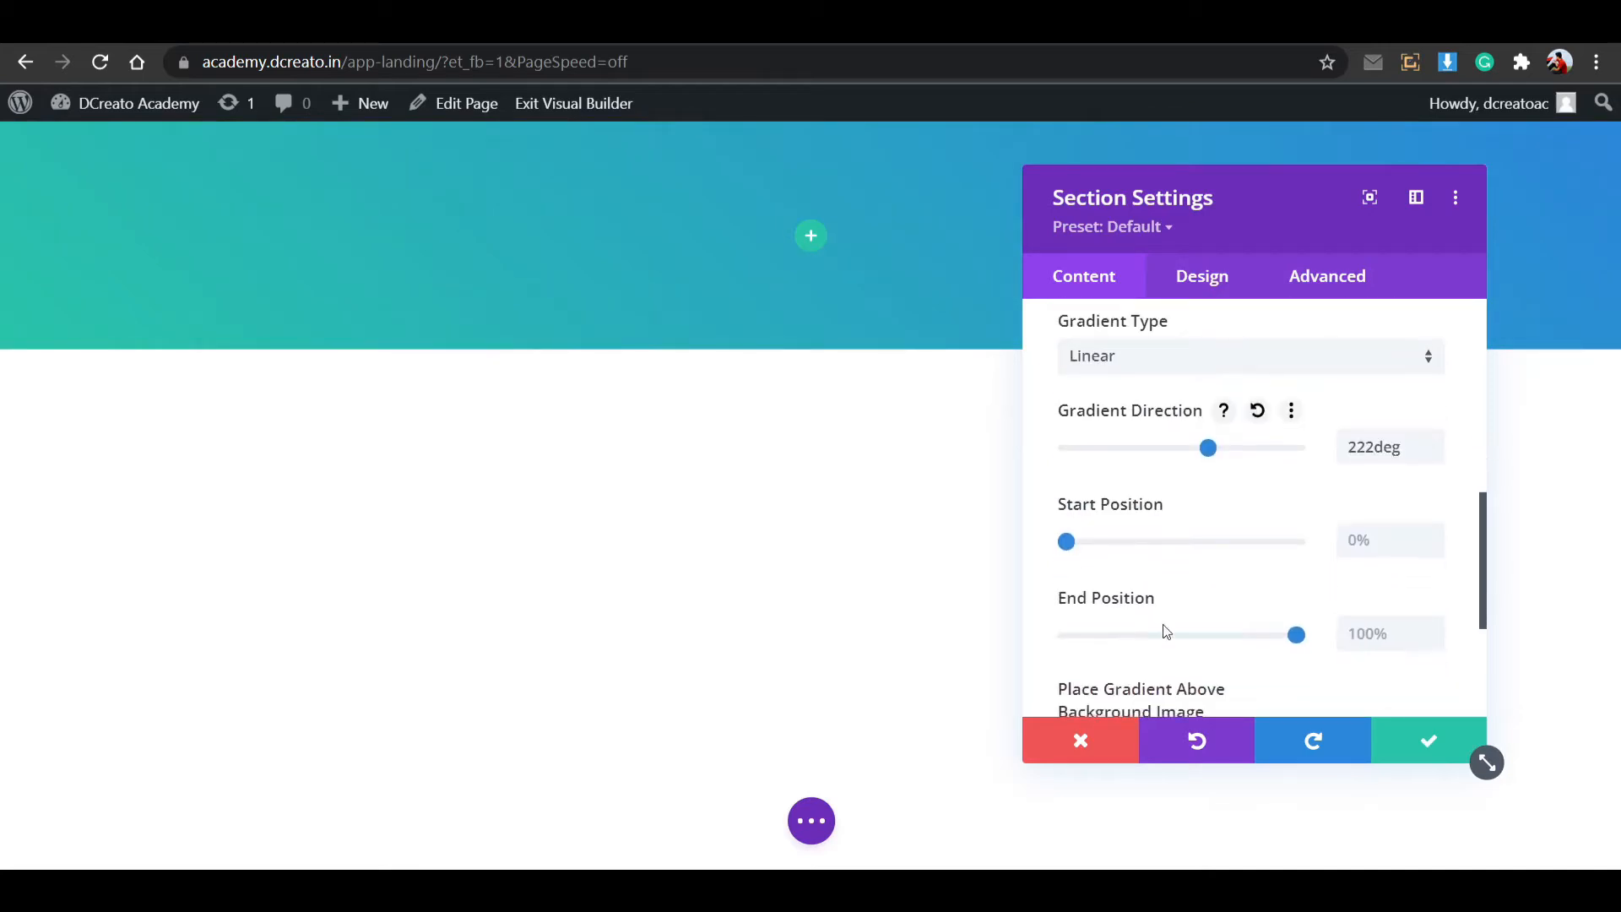
pyautogui.scroll(3, 1127, 685)
# Look through the section's spacing, layout, divider and sizing design options.
pyautogui.click(1203, 279)
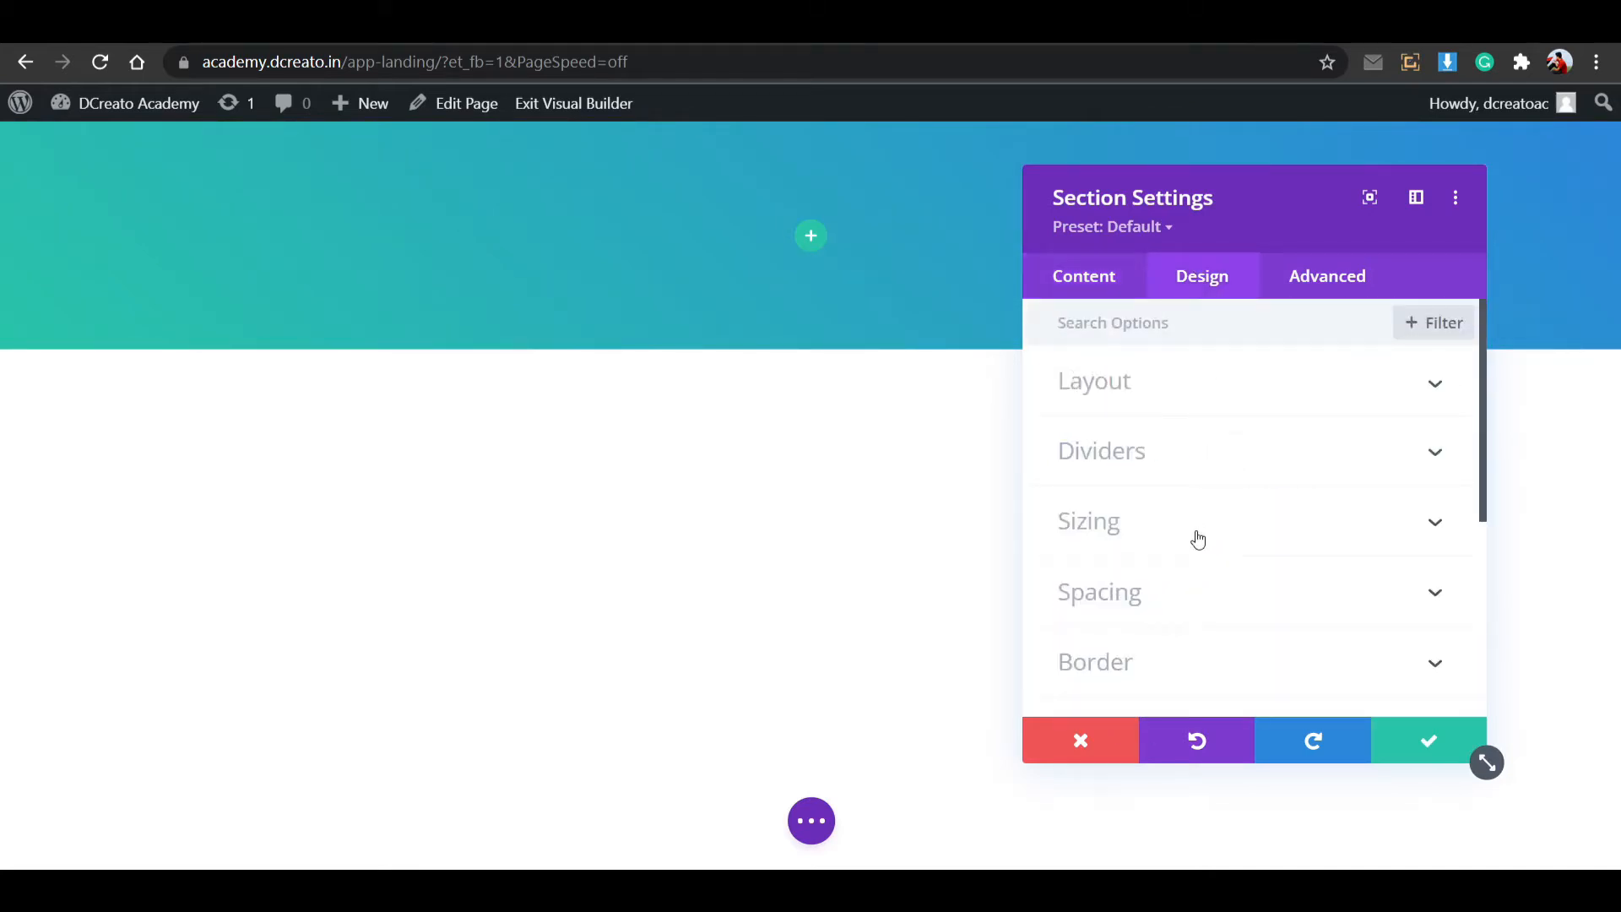
pyautogui.click(1180, 586)
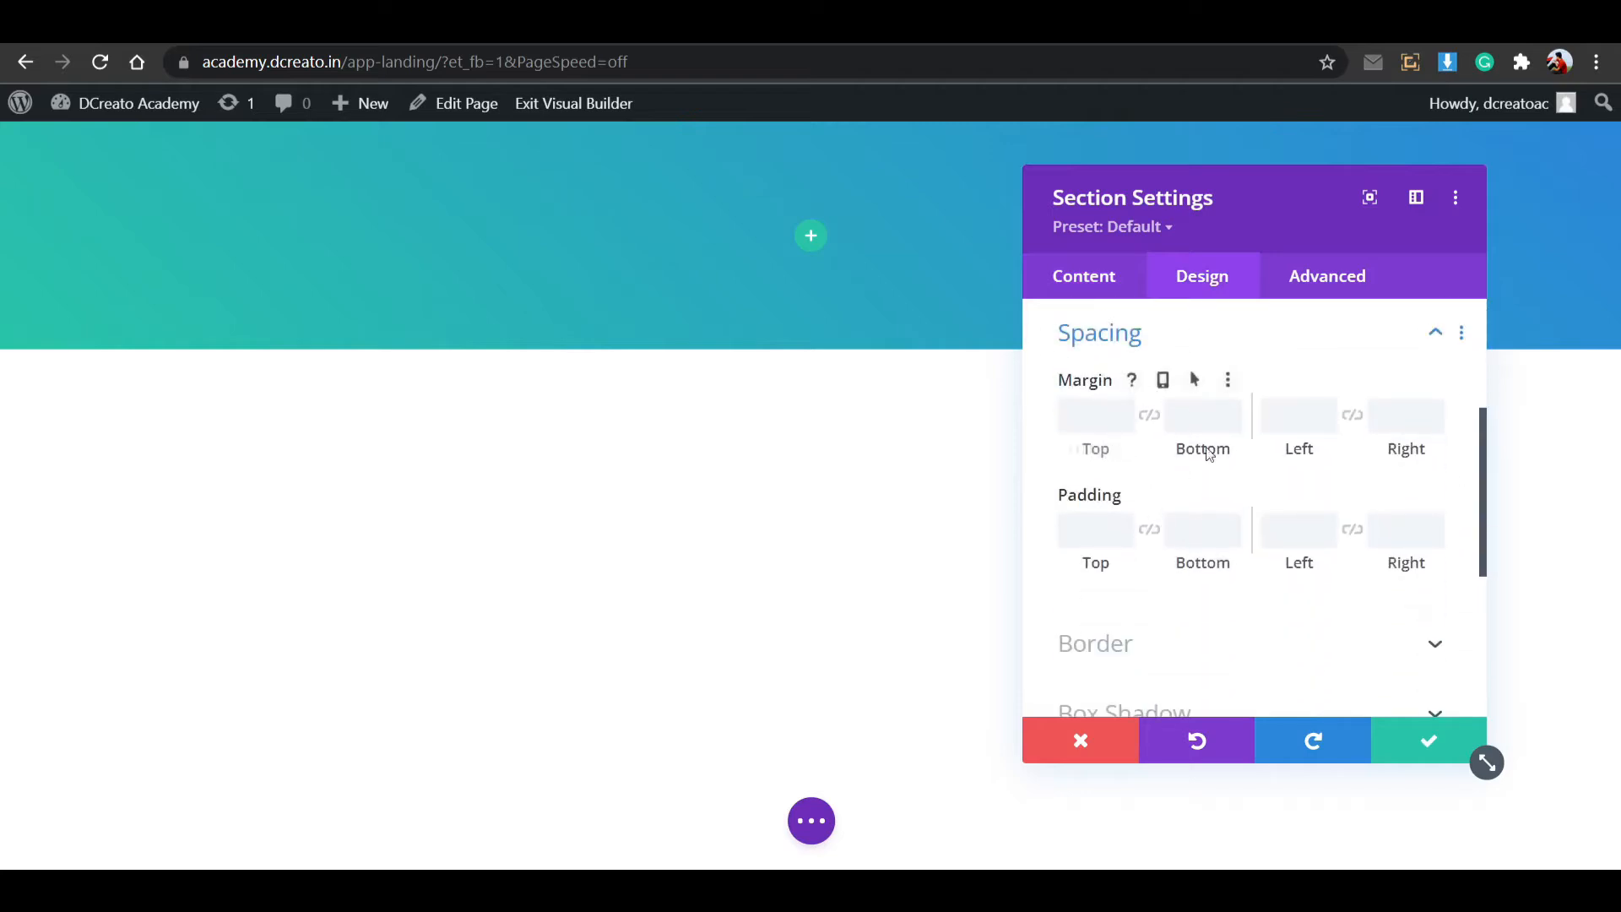
pyautogui.scroll(3, 1218, 463)
pyautogui.click(1154, 400)
pyautogui.click(1176, 559)
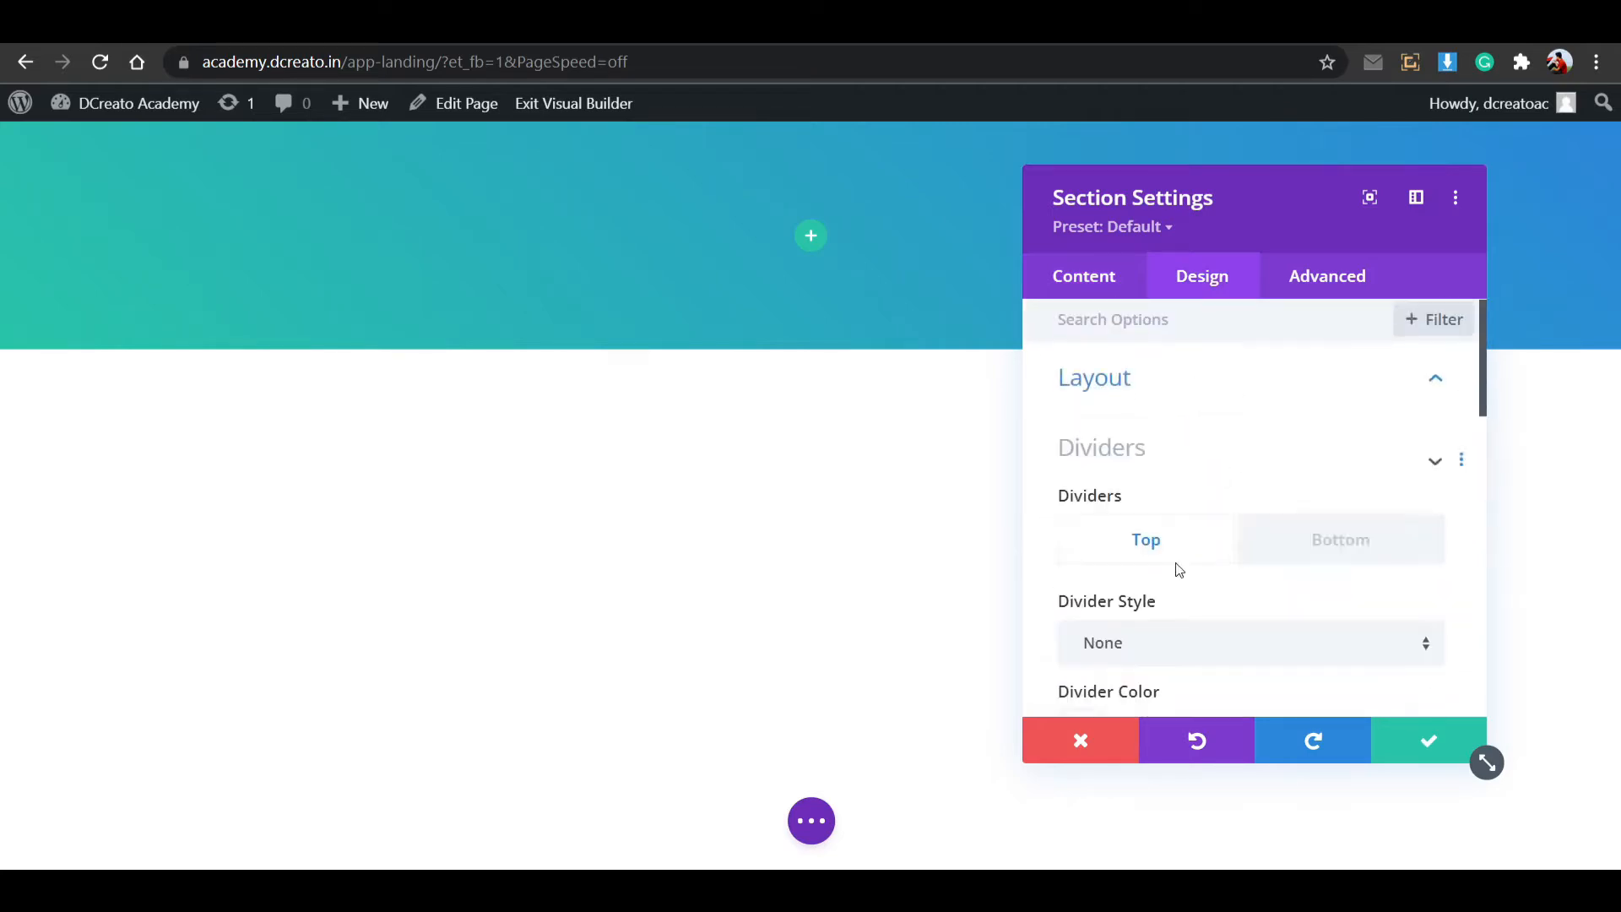
pyautogui.scroll(-4, 1165, 406)
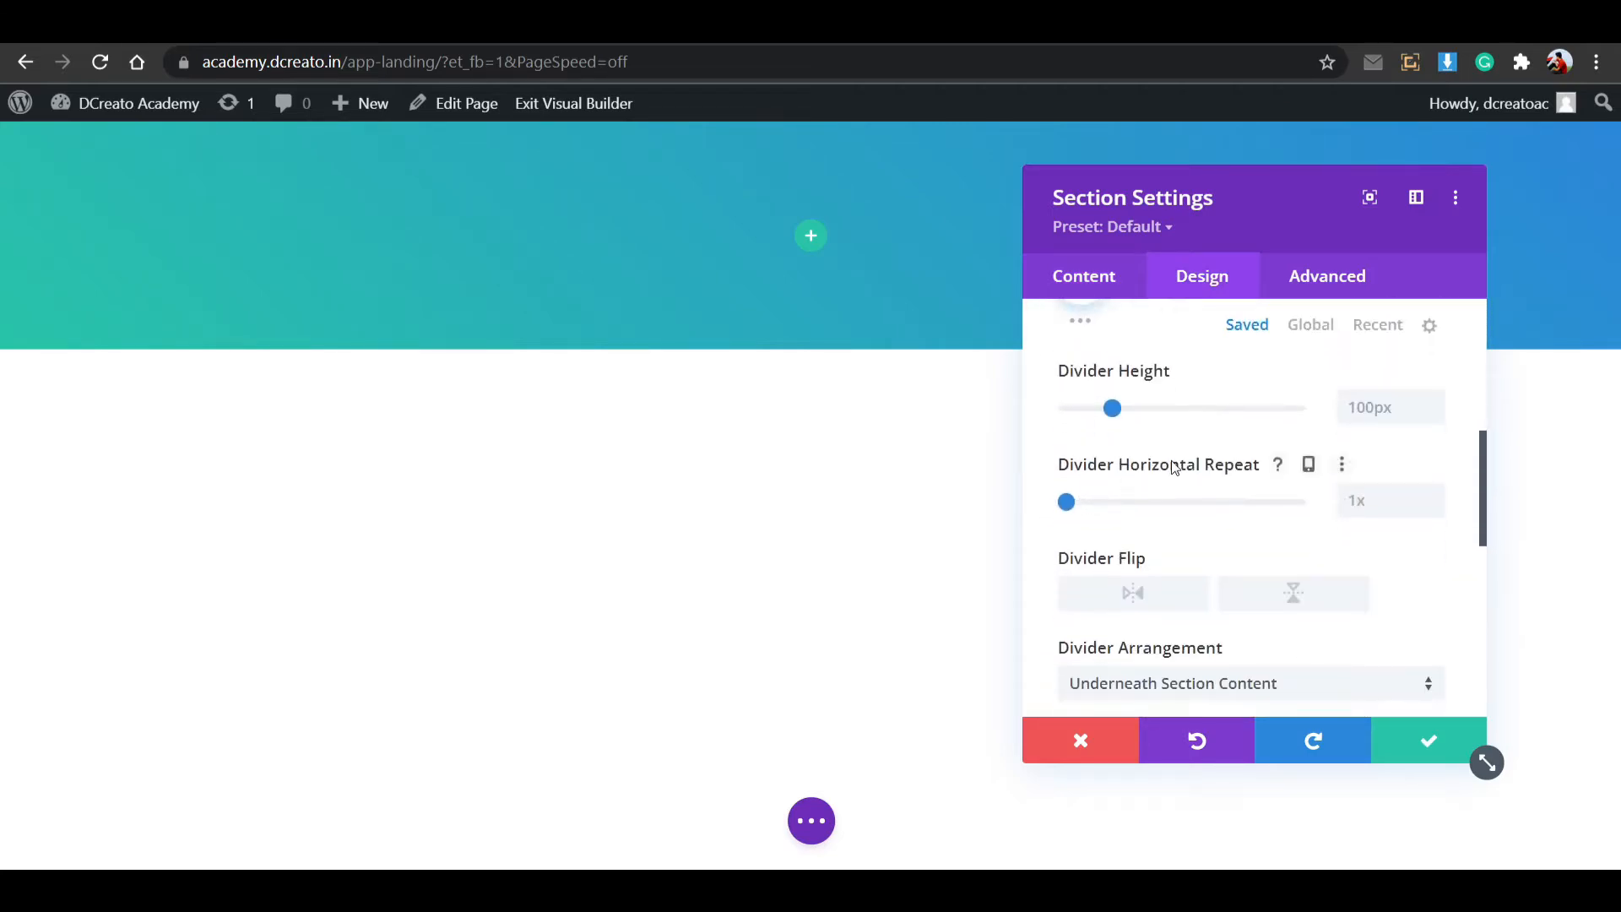
pyautogui.scroll(5, 1176, 463)
pyautogui.scroll(-4, 1277, 540)
pyautogui.scroll(-3, 1189, 523)
pyautogui.click(1165, 553)
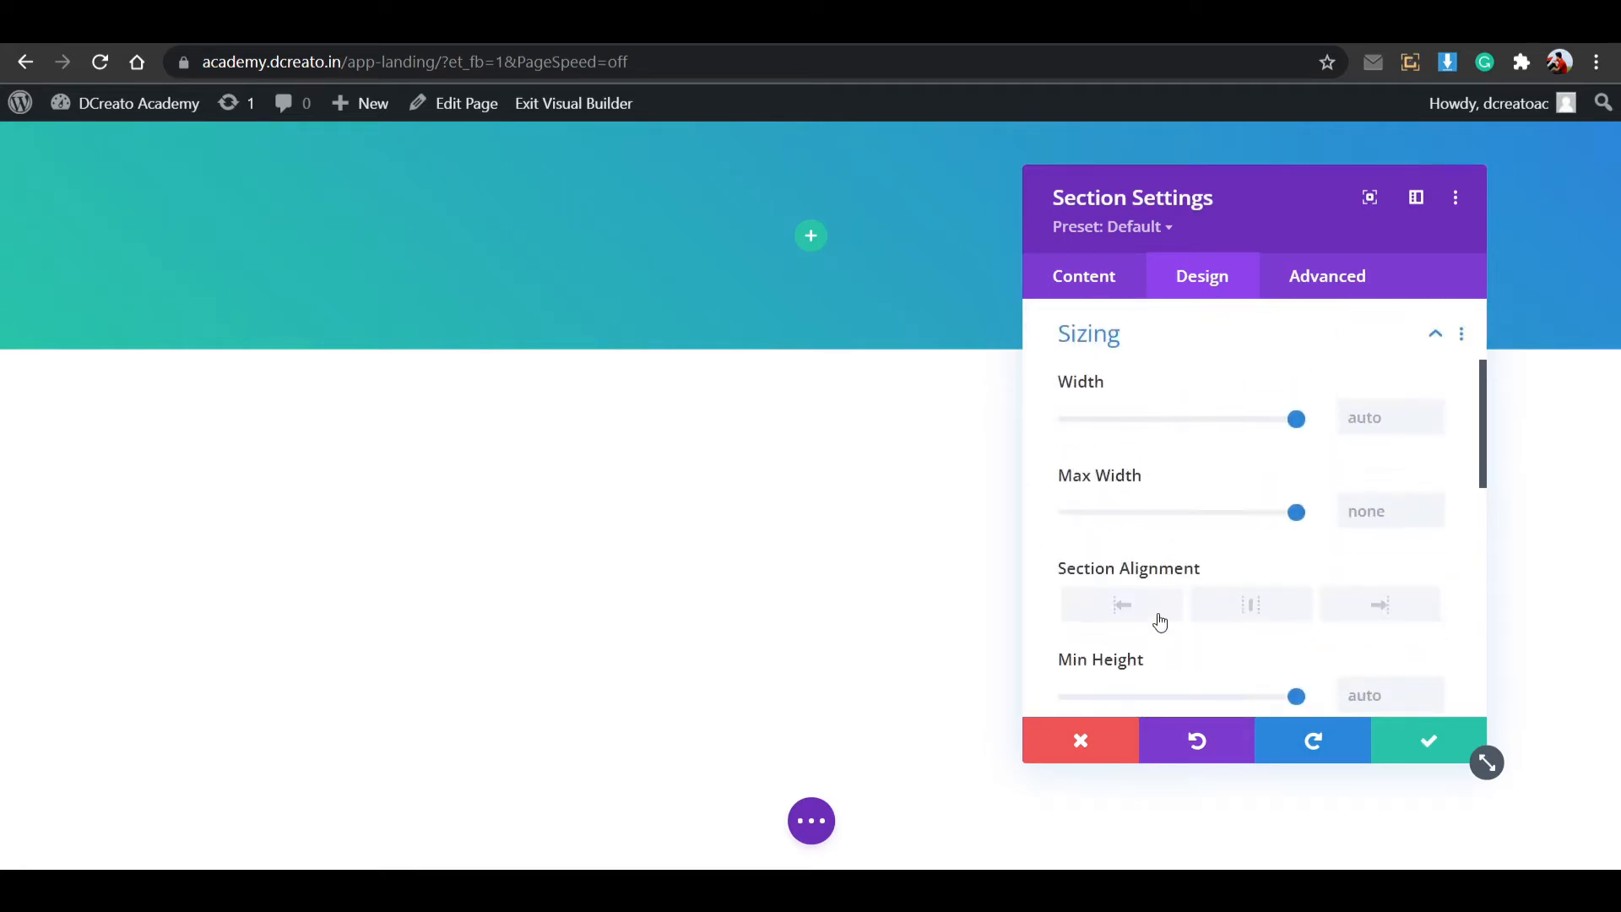
pyautogui.scroll(3, 1212, 528)
pyautogui.click(1219, 449)
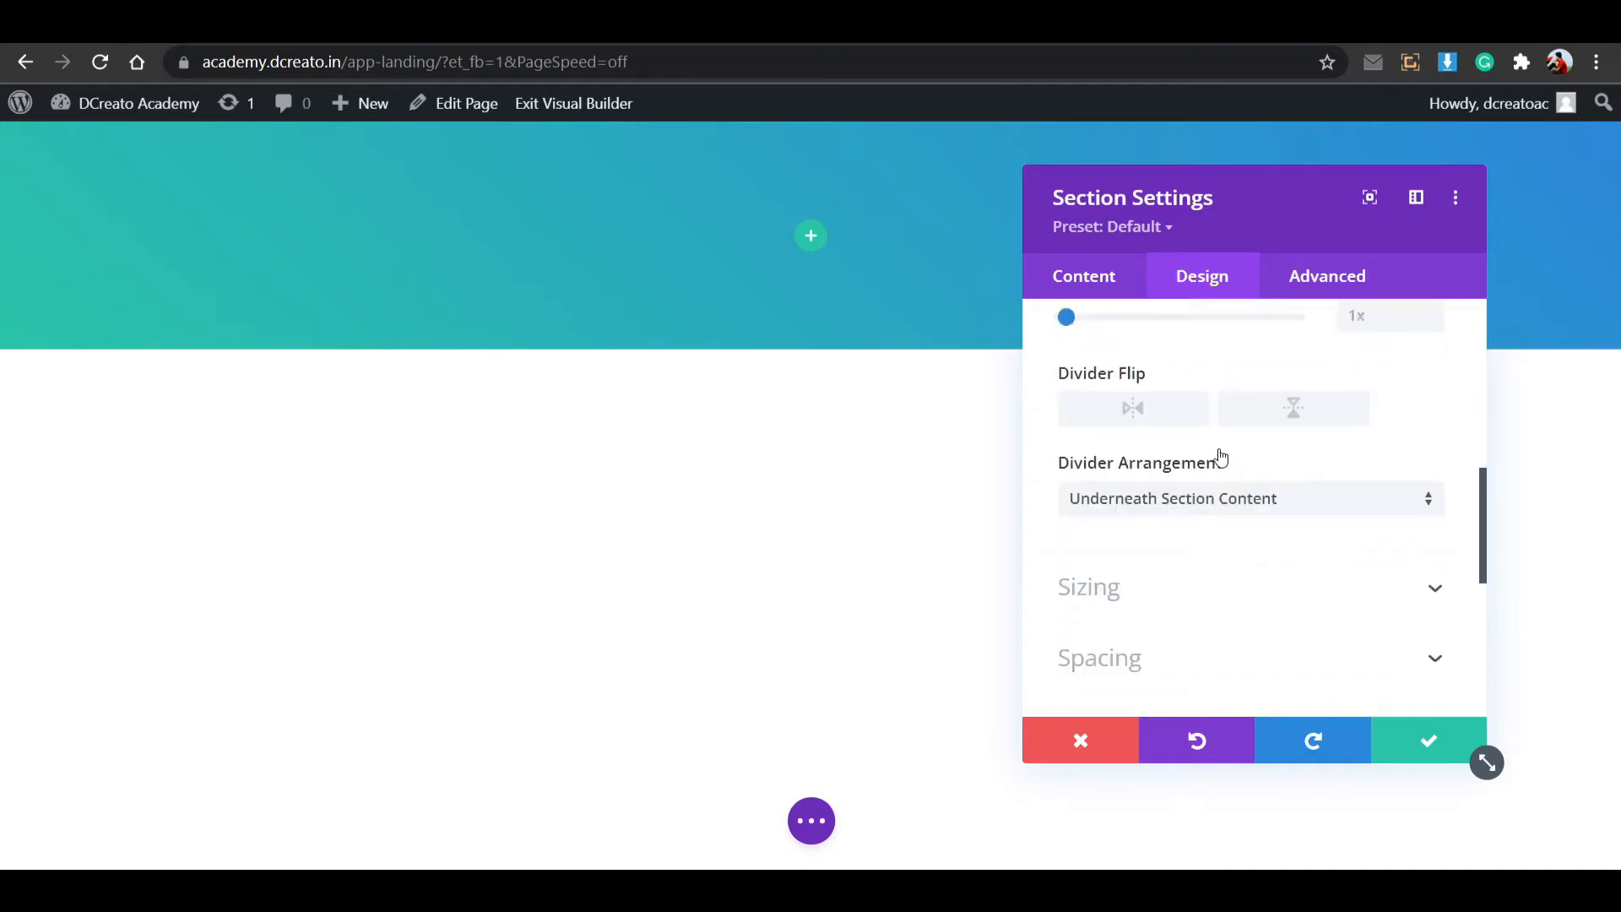
# Set the section's padding to 80px at the top and 100px at the bottom, then save the section settings.
pyautogui.click(1085, 614)
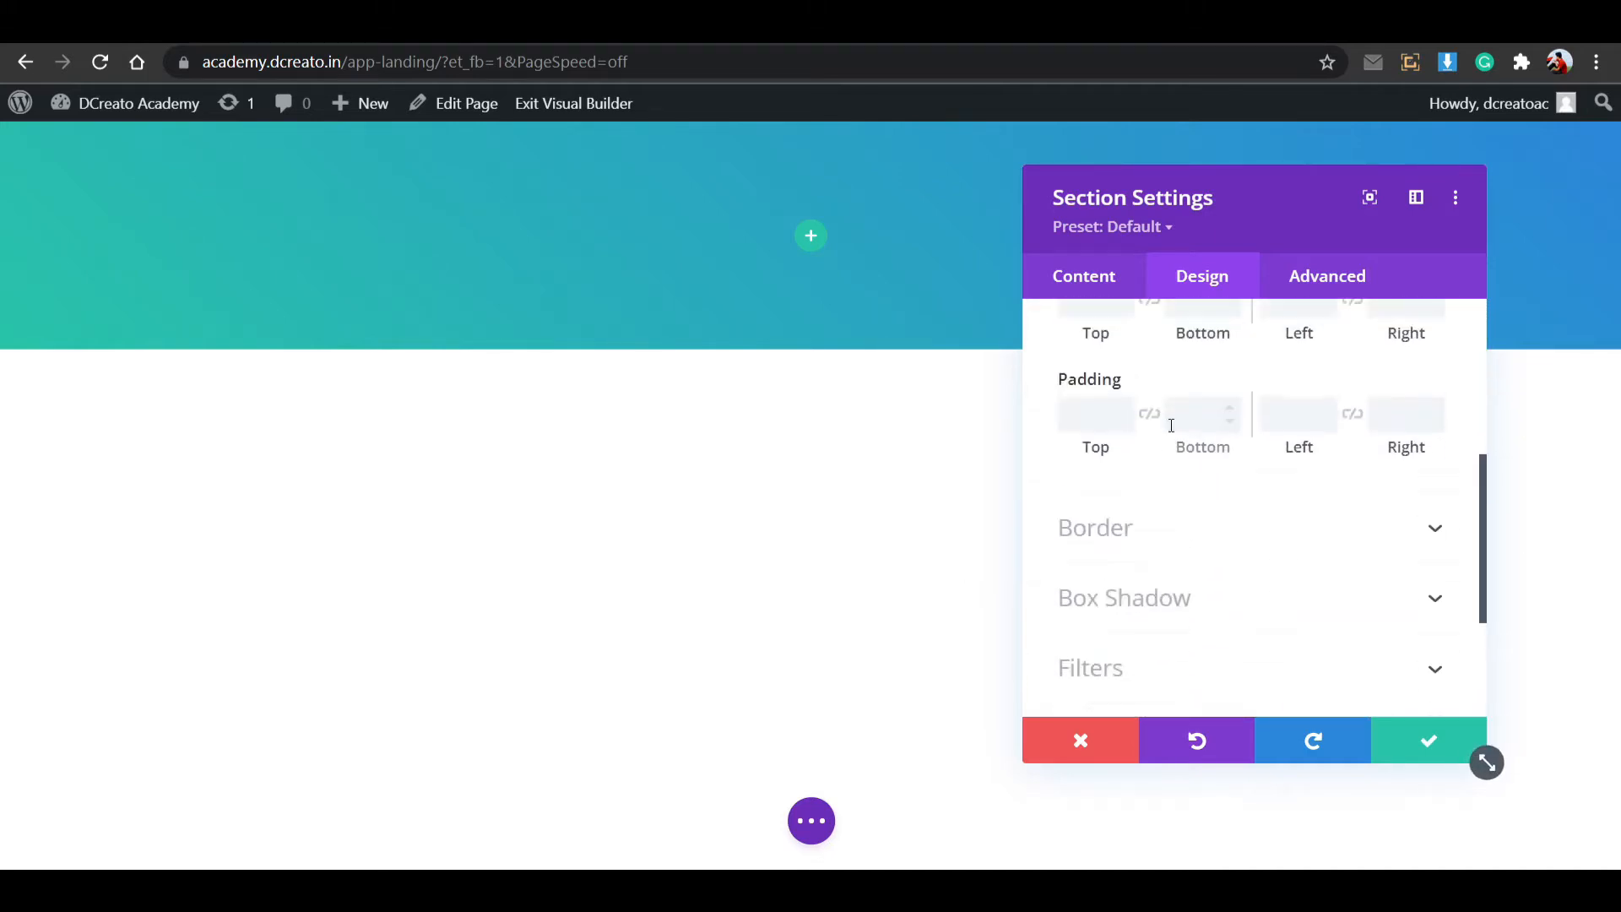
pyautogui.click(1089, 413)
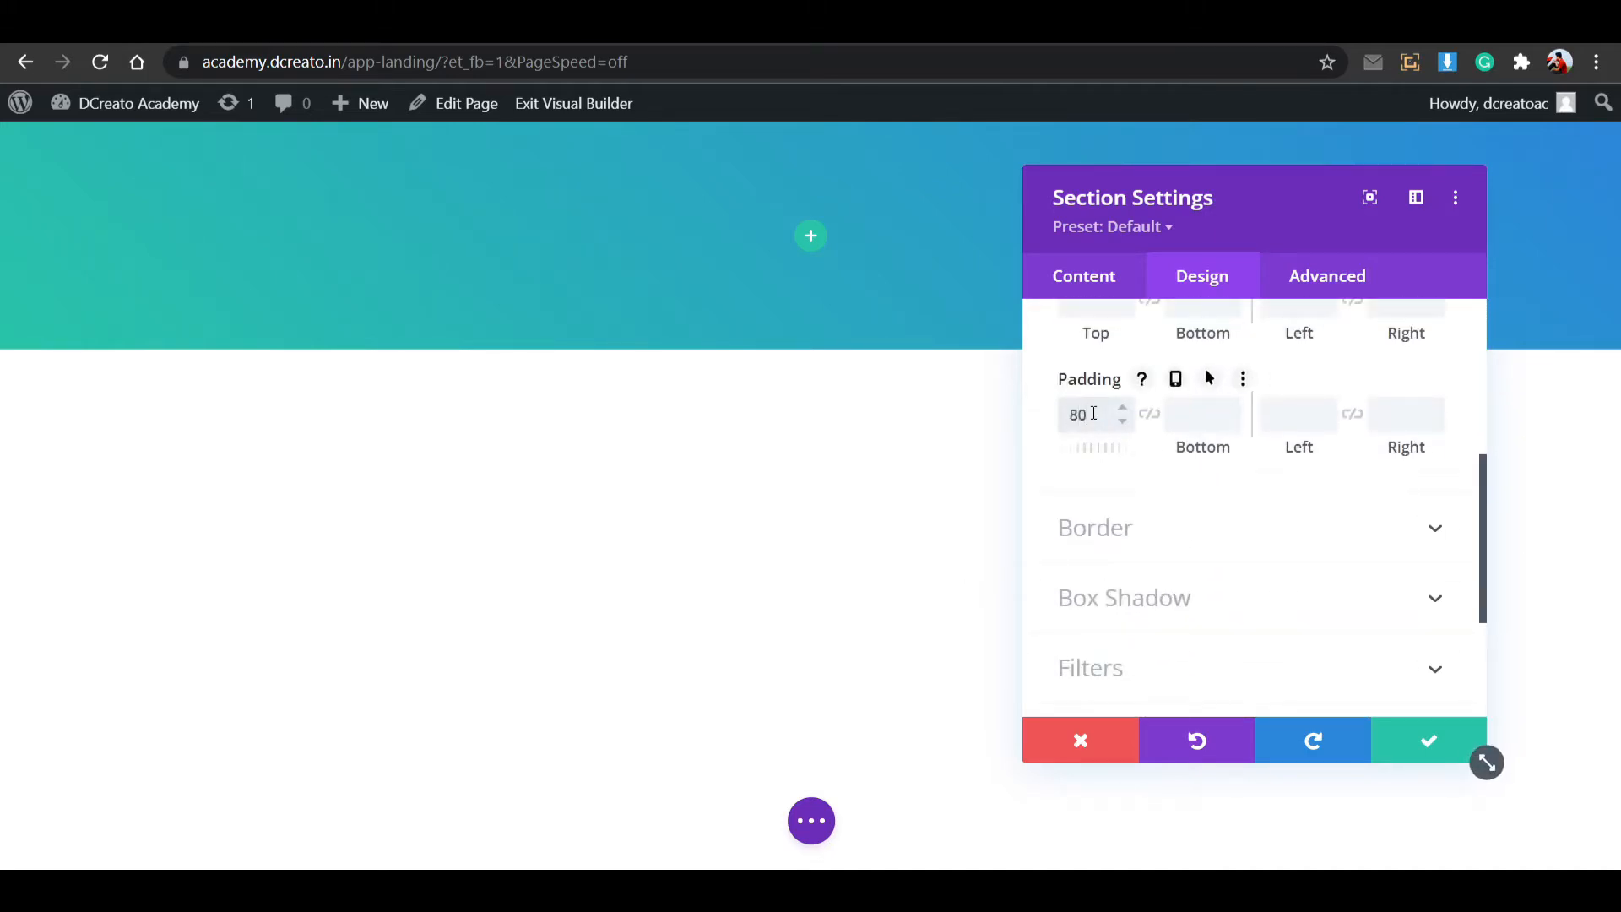
pyautogui.click(1191, 426)
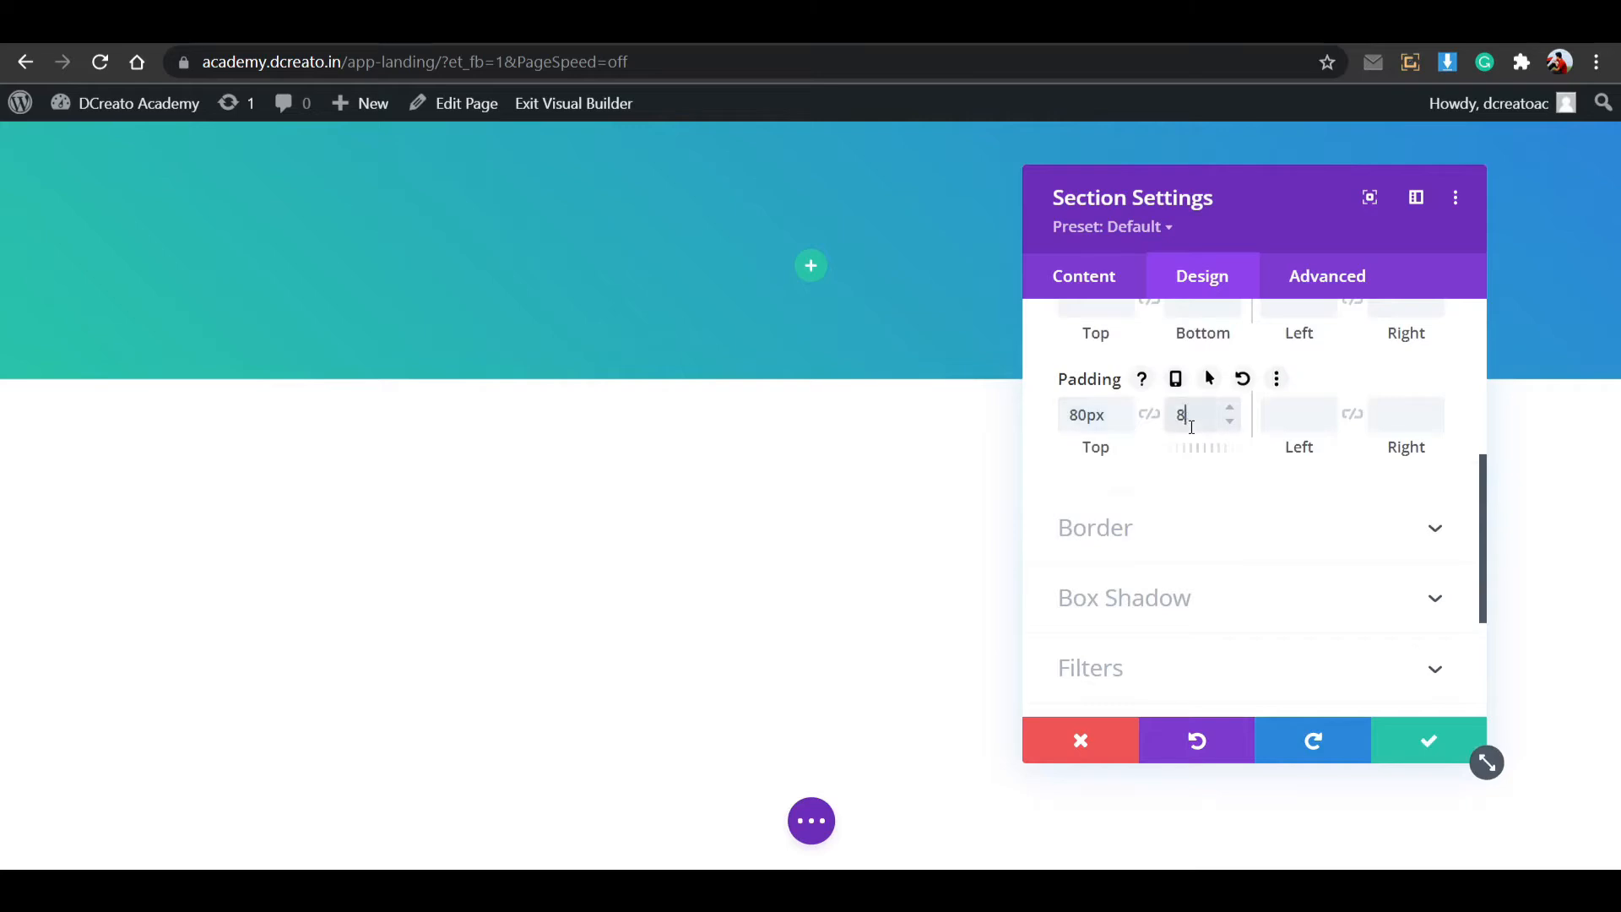
pyautogui.write('80px')
pyautogui.doubleClick(1190, 417)
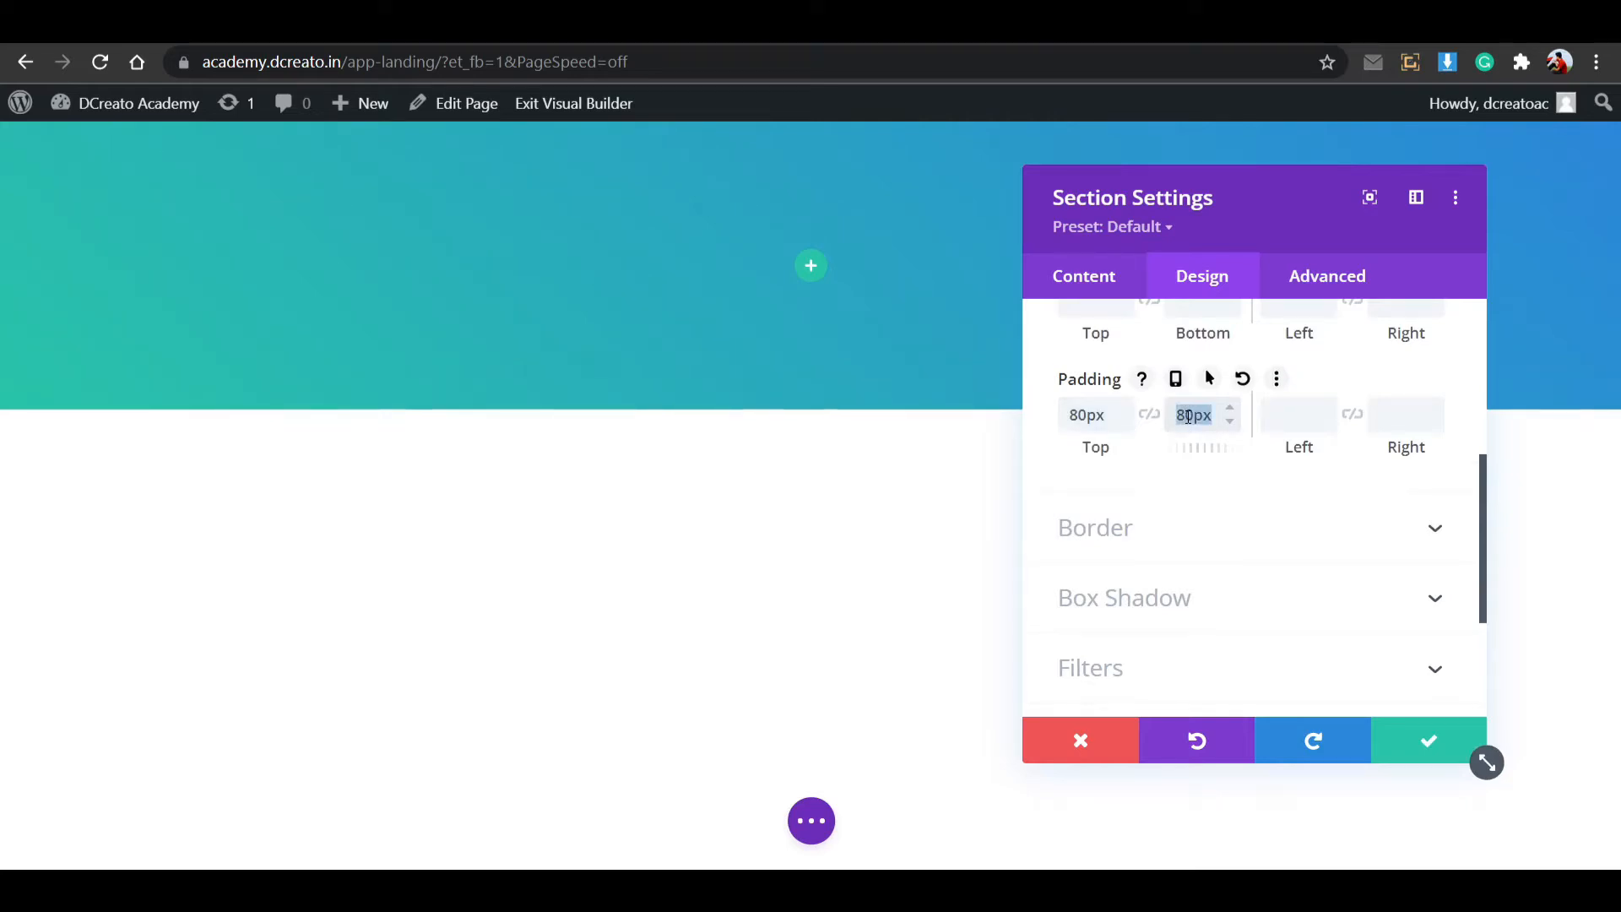
pyautogui.write('100px')
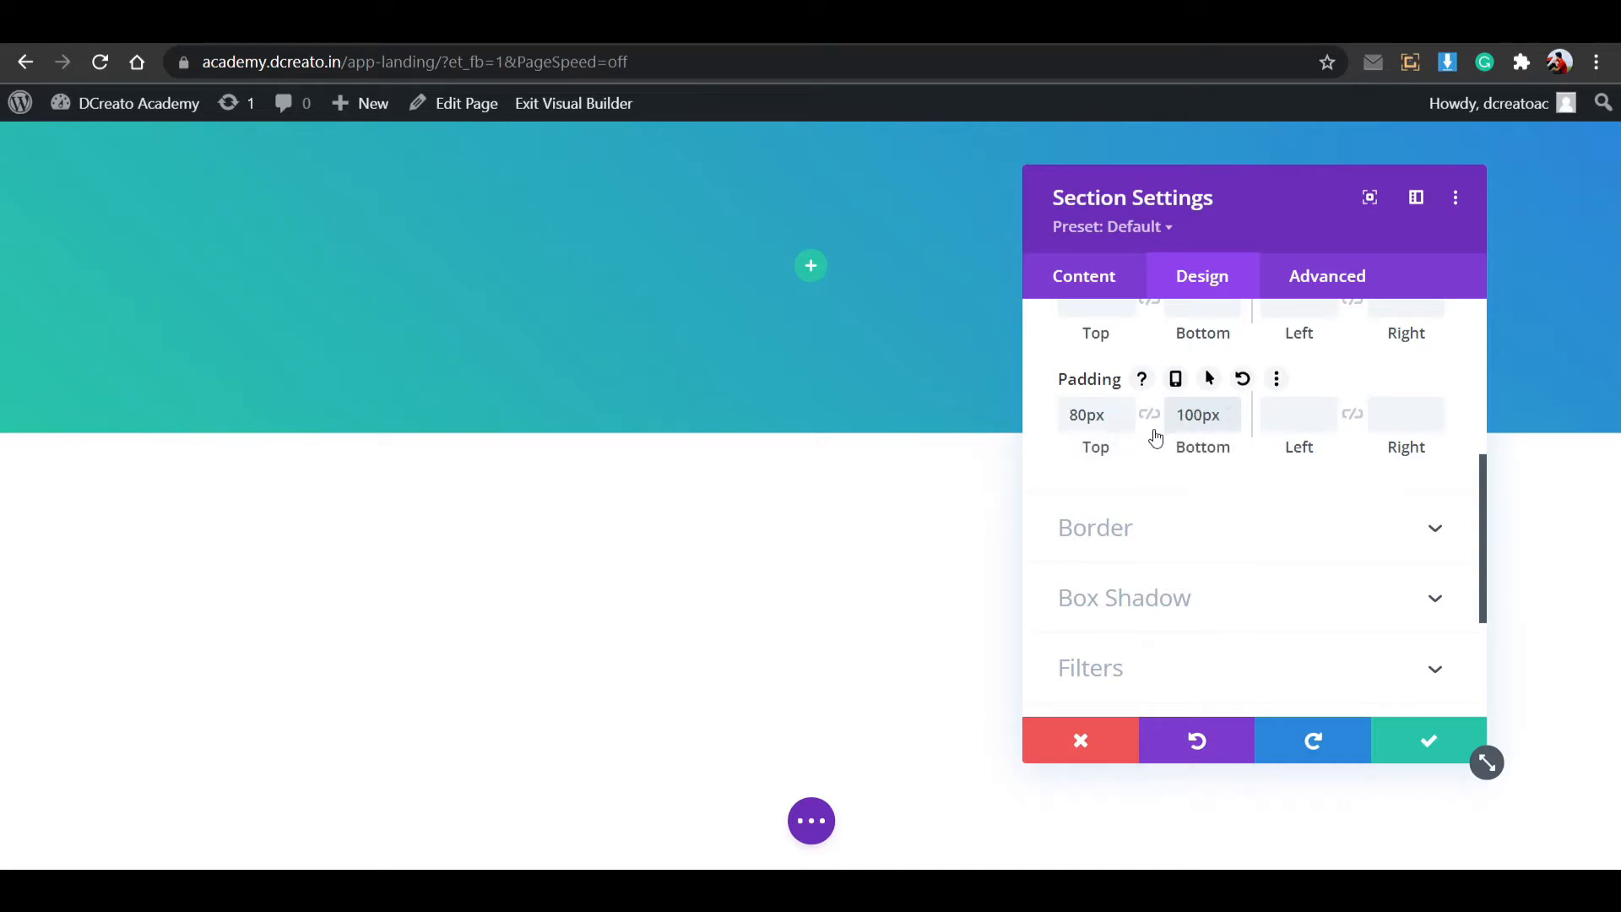
pyautogui.click(1431, 745)
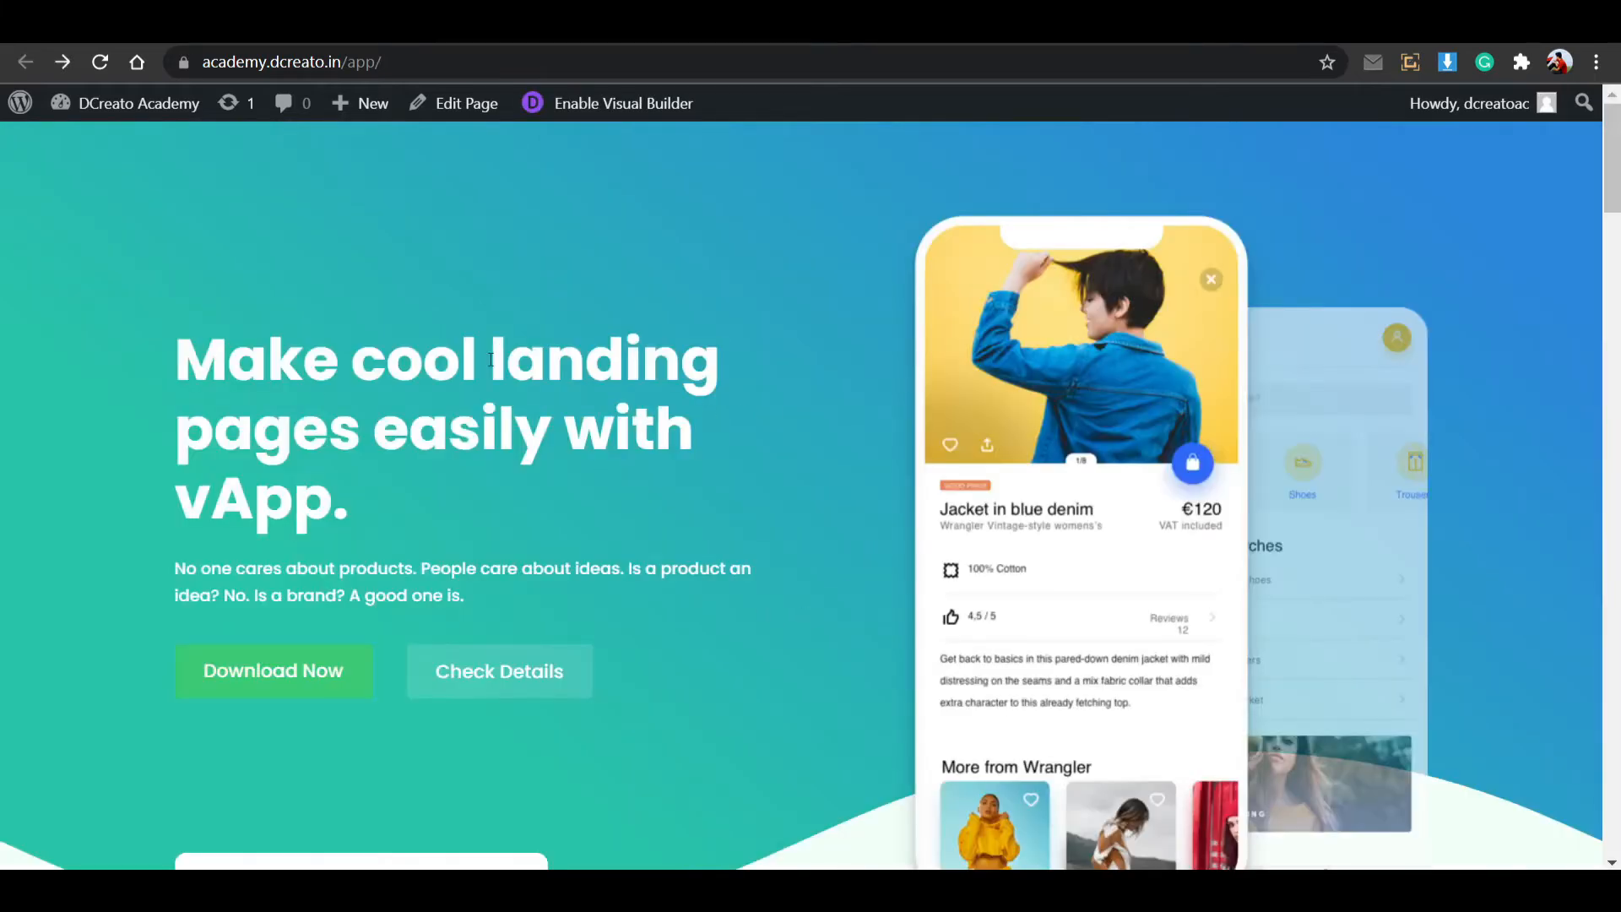
# Copy the hero headline "Make cool landing pages easily with vApp." from the finished App page and return to the App landing builder.
pyautogui.moveTo(159, 351); pyautogui.dragTo(330, 561)
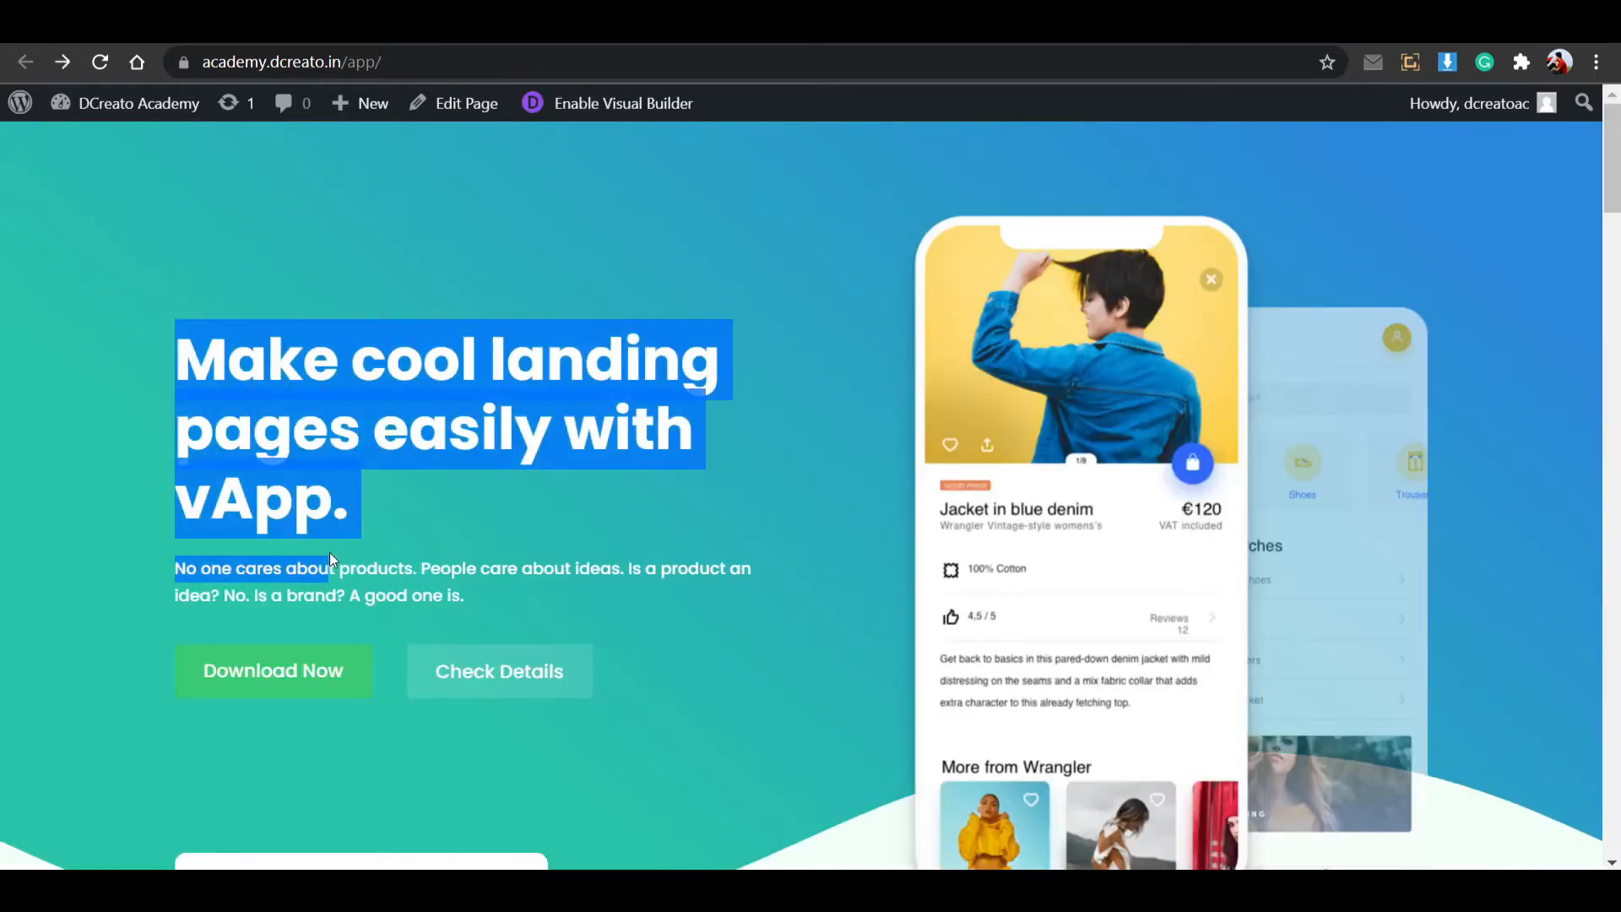
pyautogui.tripleClick(322, 480)
pyautogui.moveTo(170, 345); pyautogui.dragTo(358, 507)
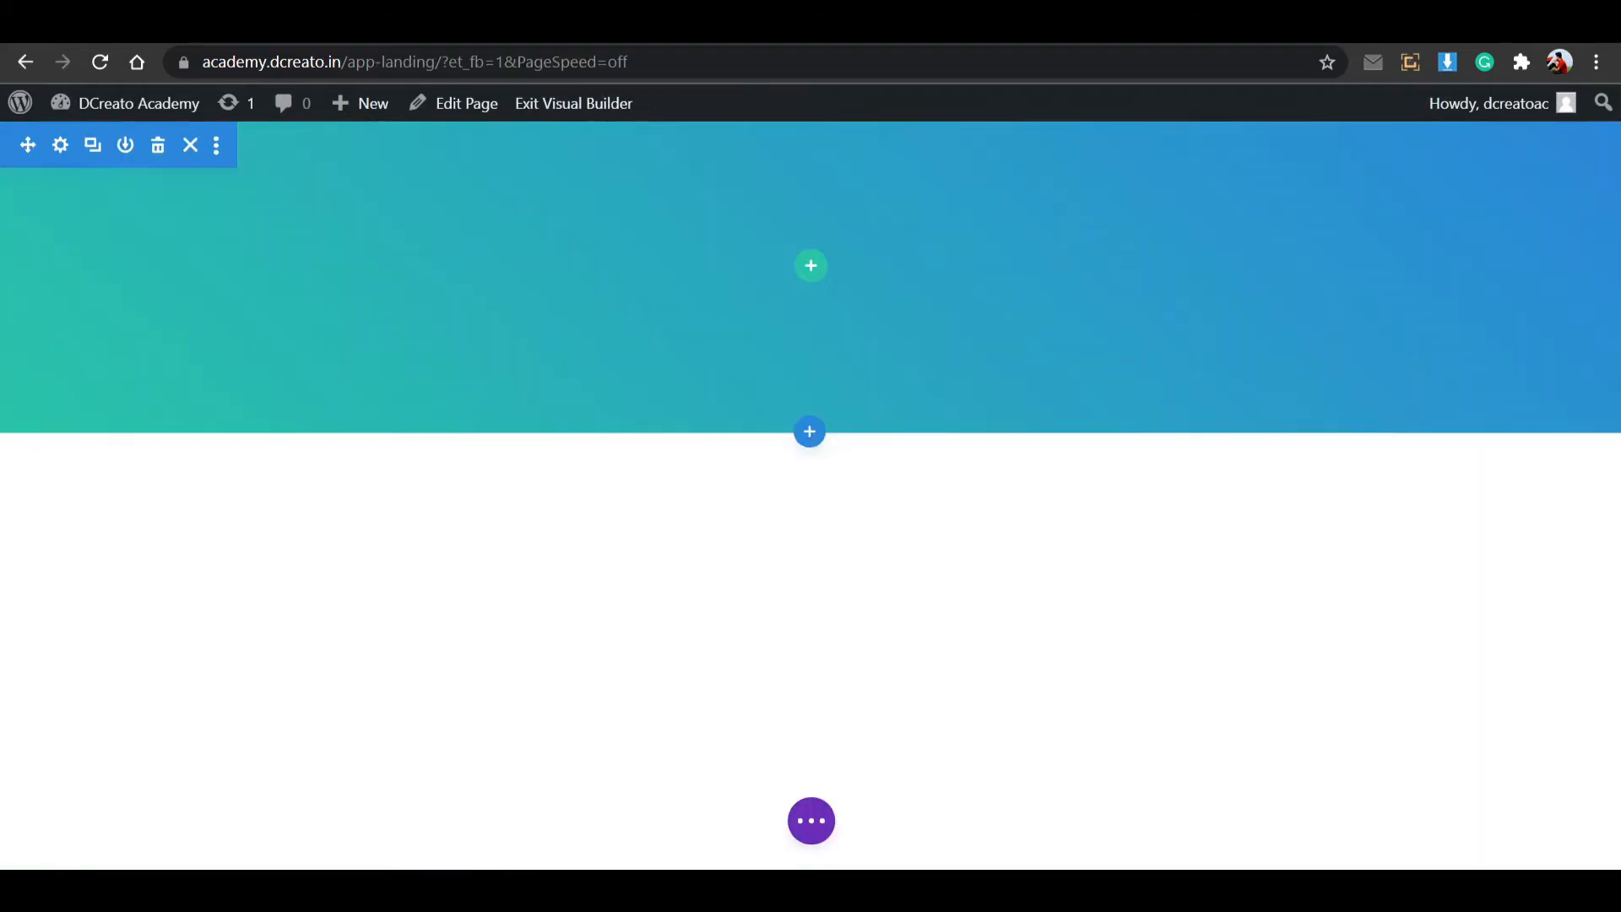
# Insert a row with two equal columns into the gradient section.
pyautogui.click(812, 270)
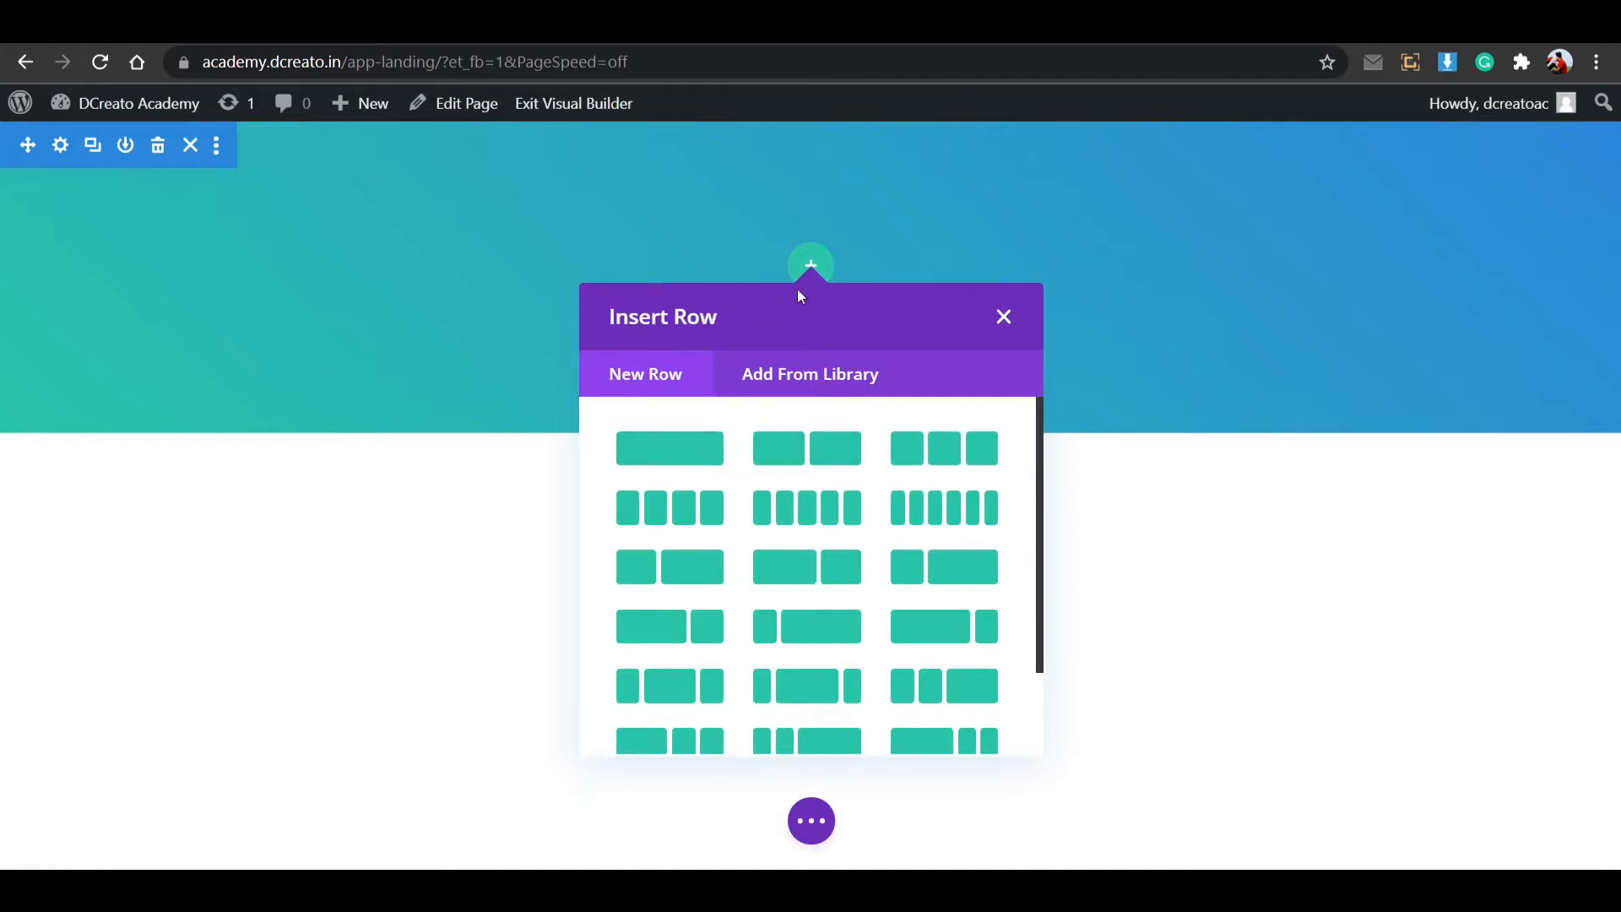
pyautogui.click(1002, 319)
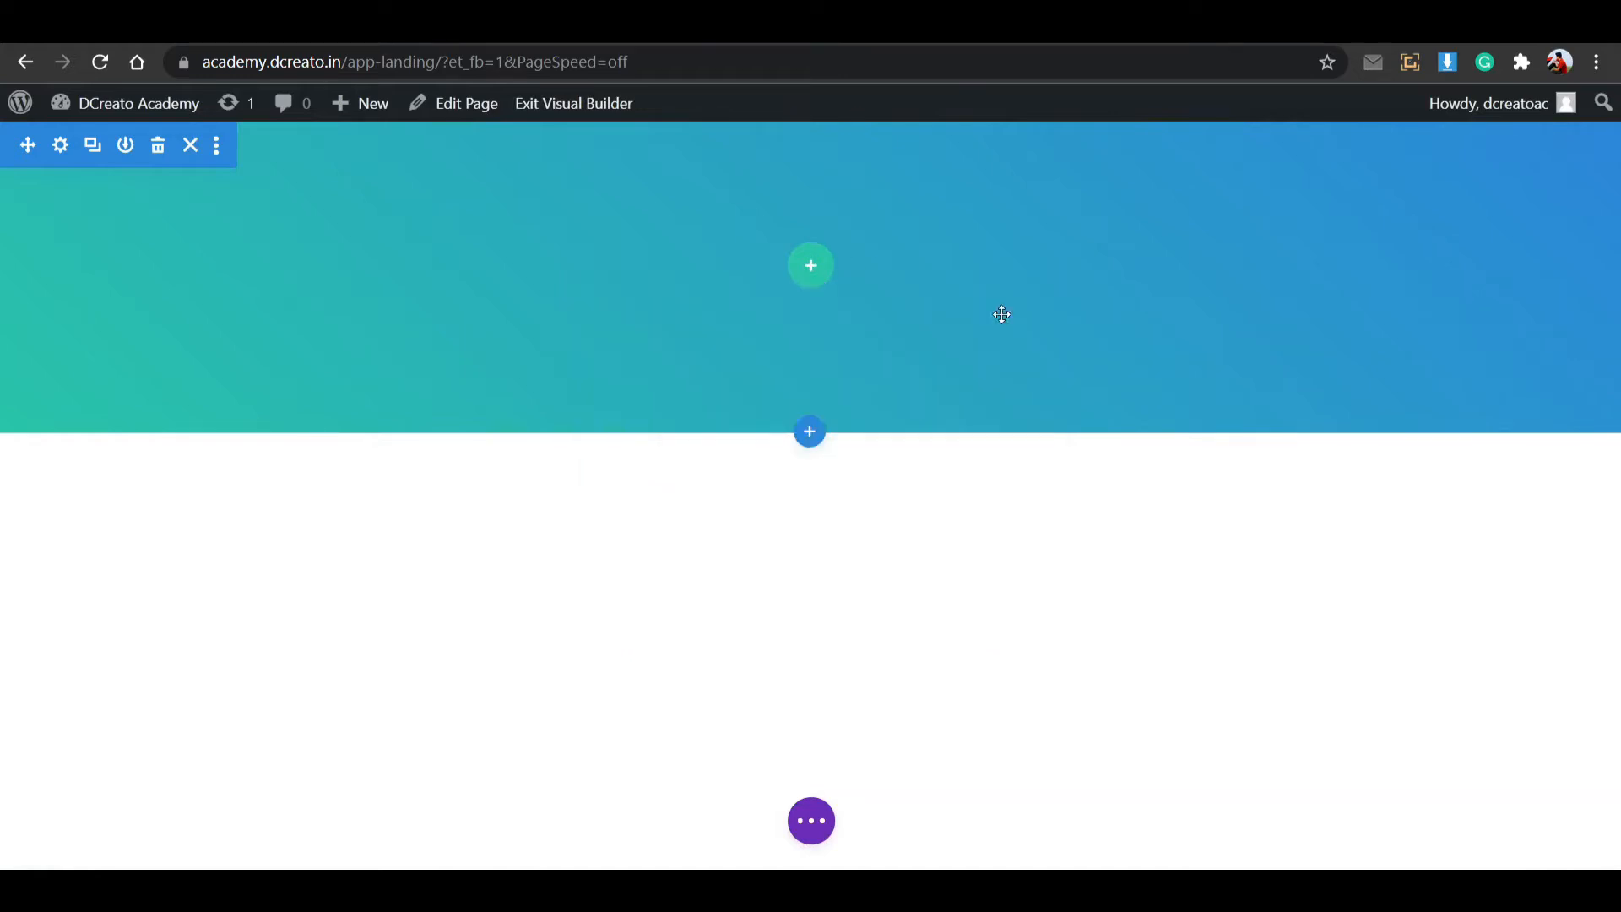
pyautogui.click(826, 270)
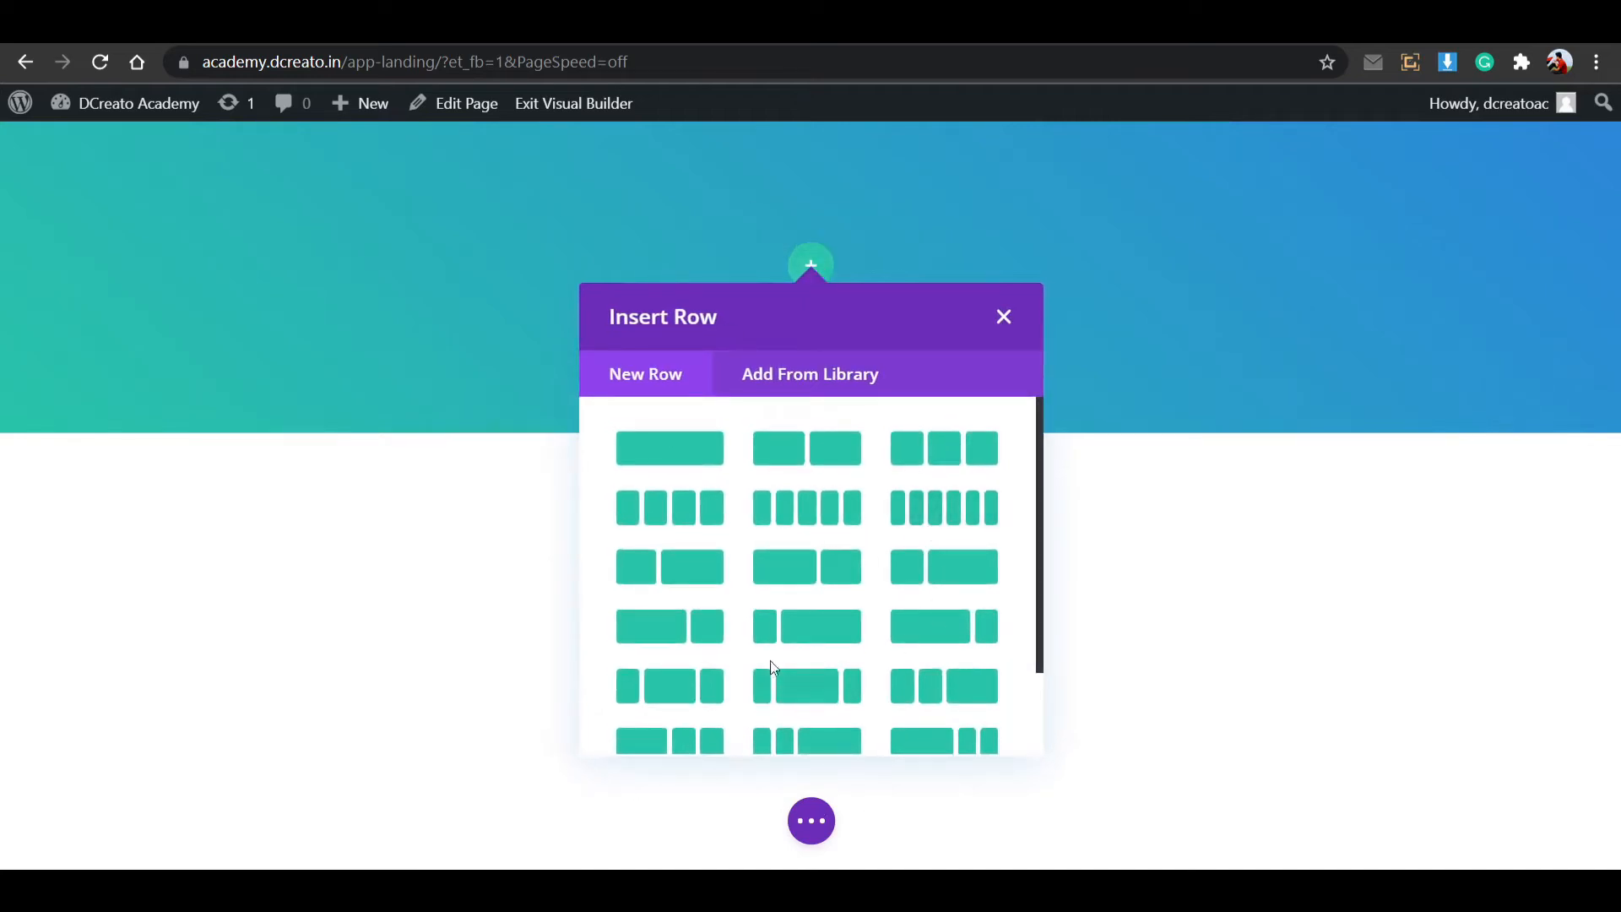
pyautogui.click(812, 457)
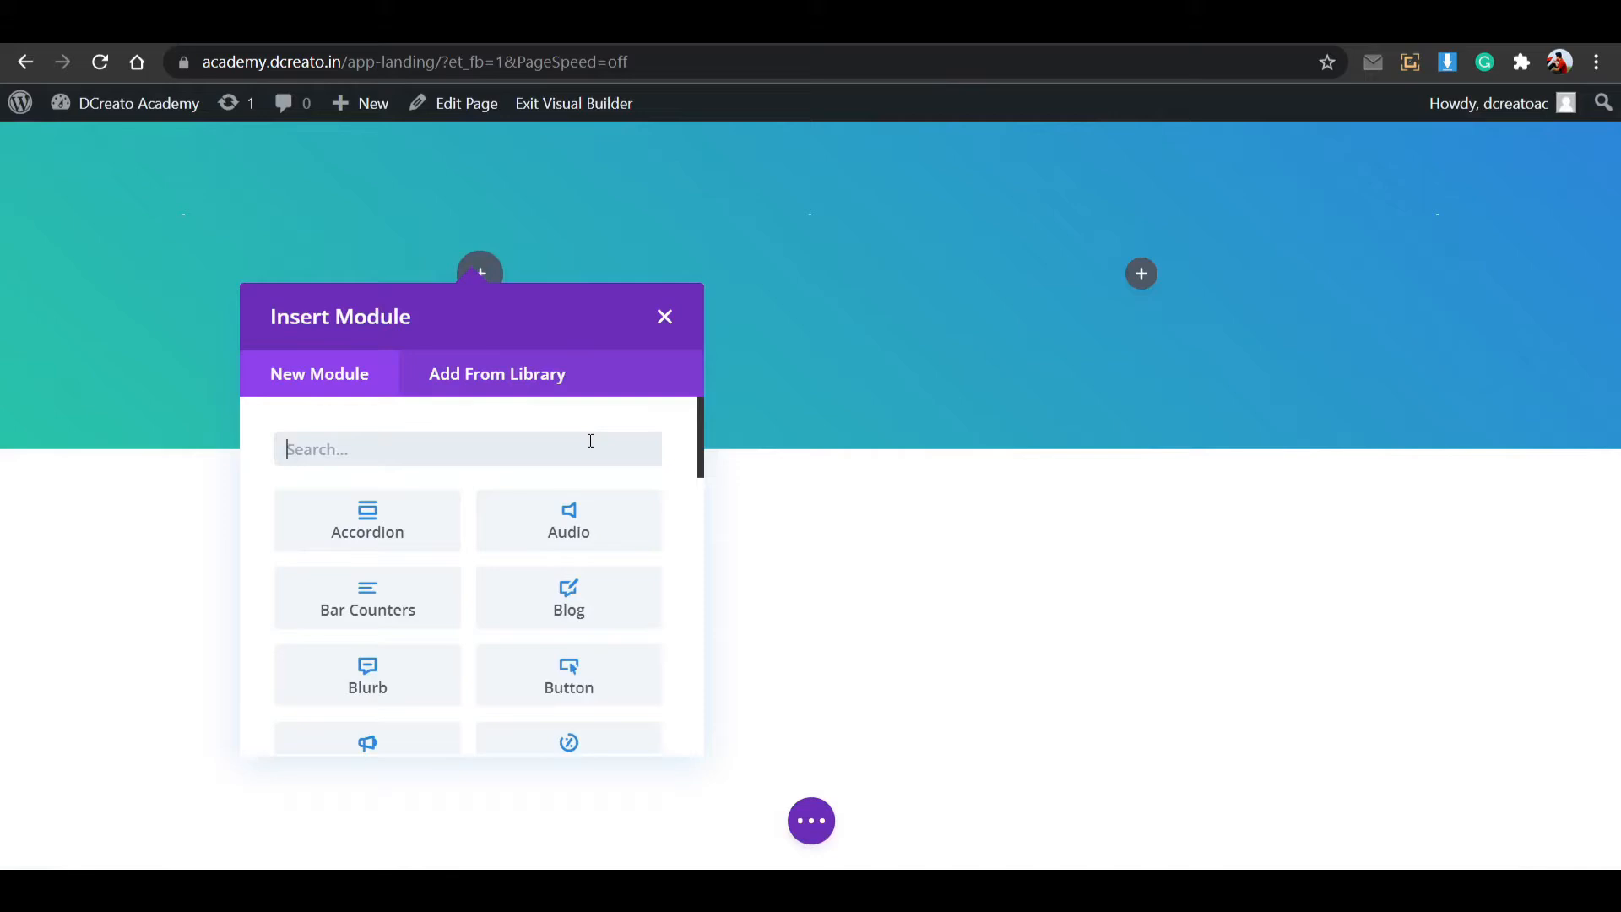
# Add a Text module to the first column and replace its placeholder with "Make cool landing pages easily with vApp.".
pyautogui.write('text')
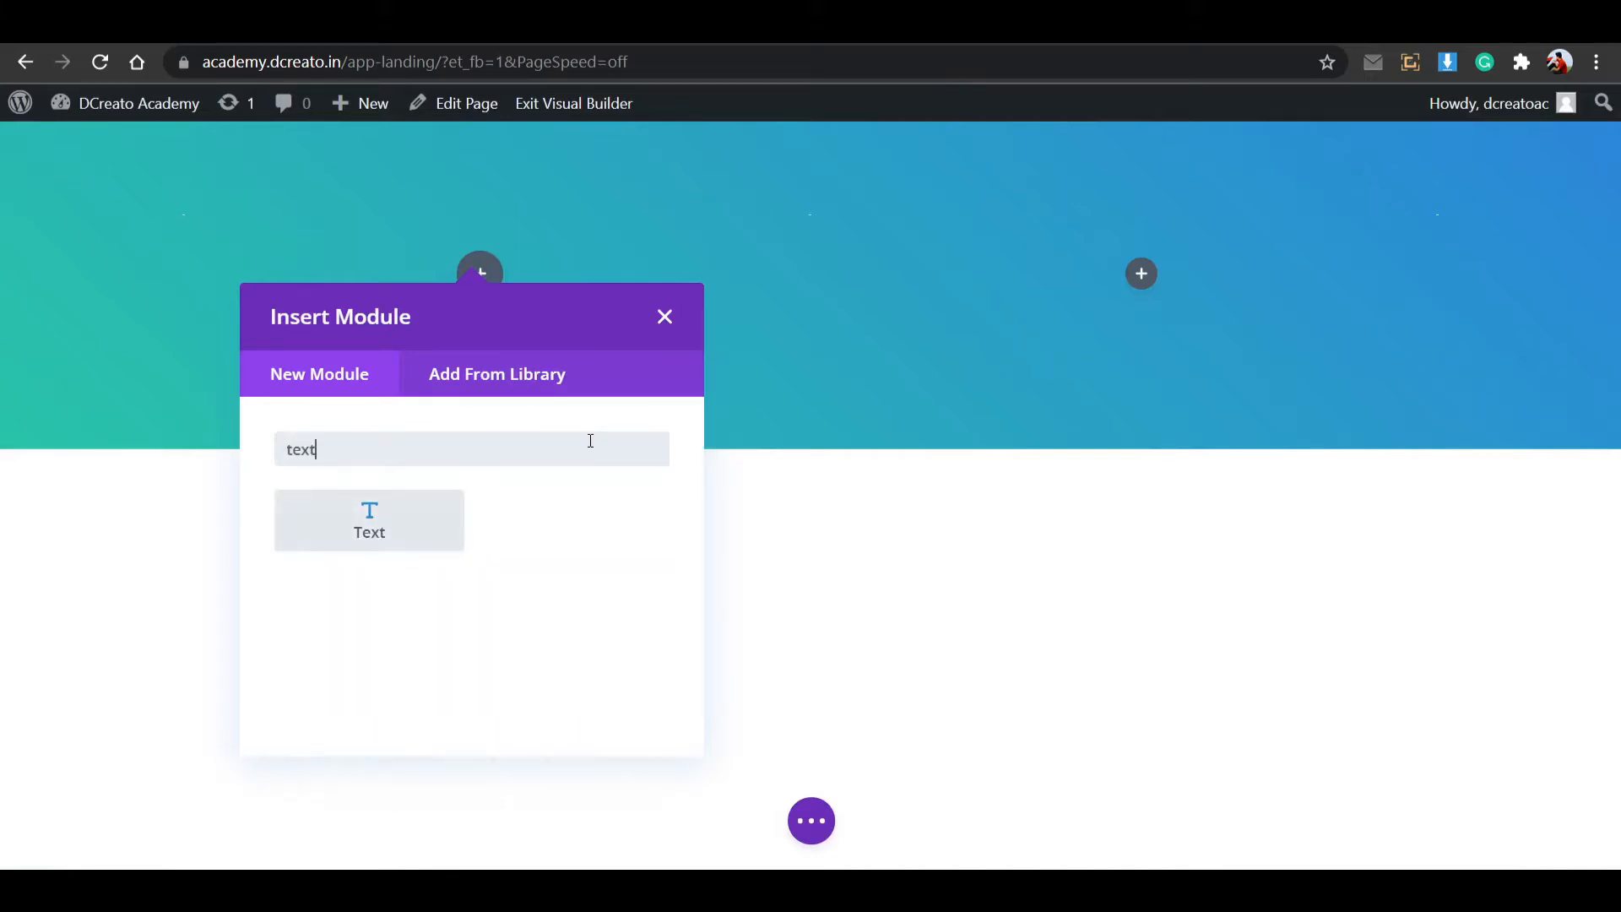
pyautogui.click(404, 533)
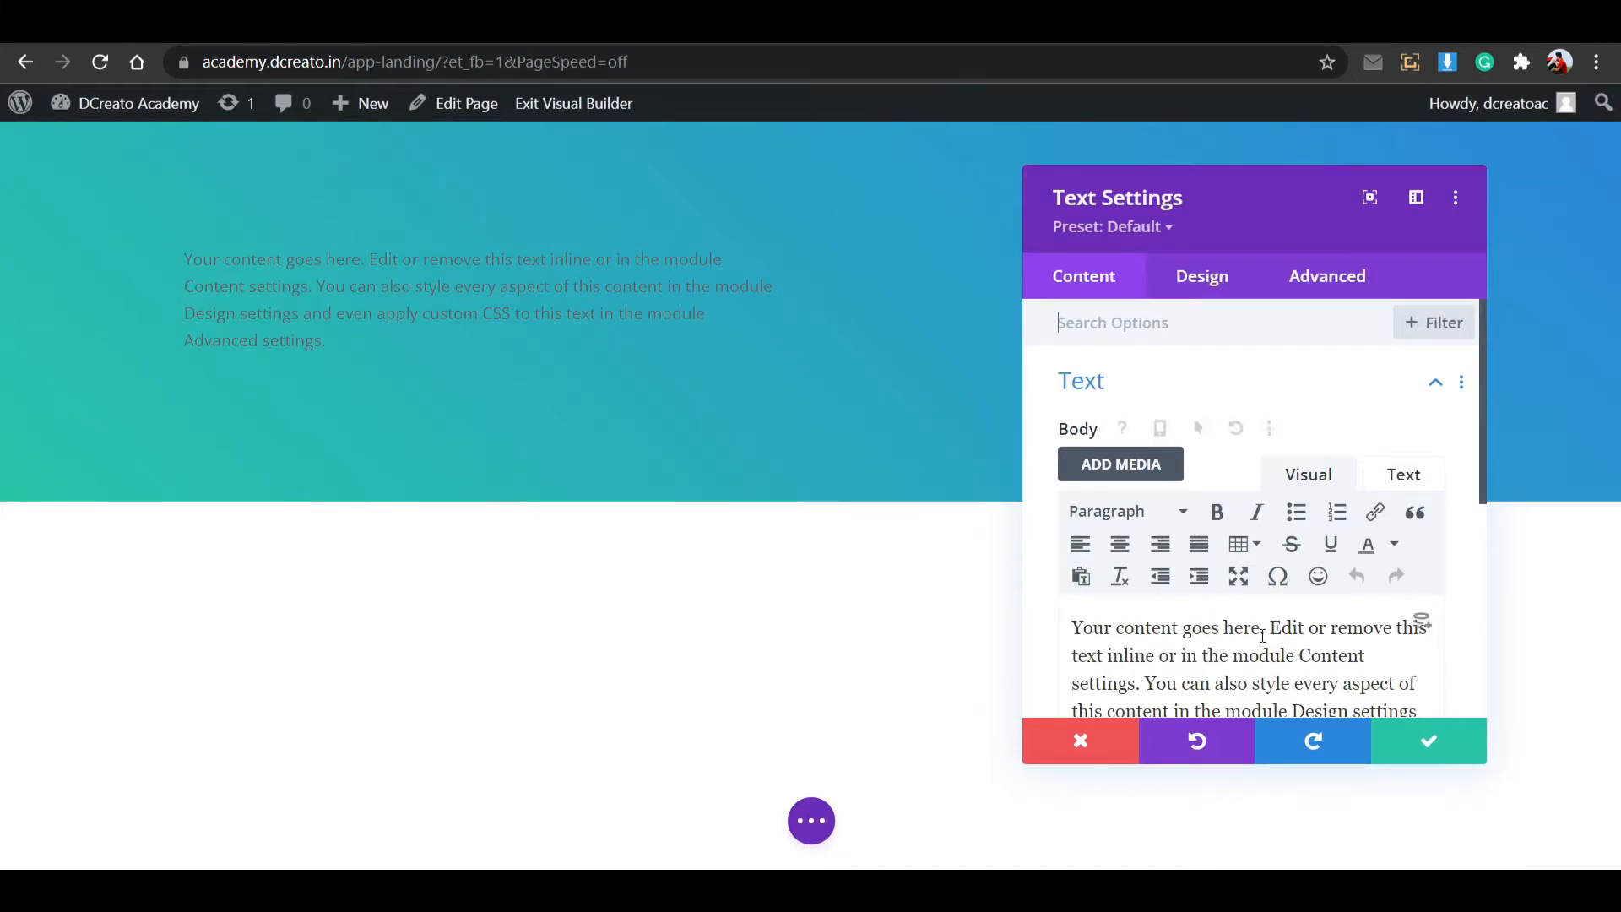
pyautogui.scroll(-2, 1268, 612)
pyautogui.moveTo(1349, 665); pyautogui.dragTo(1076, 509)
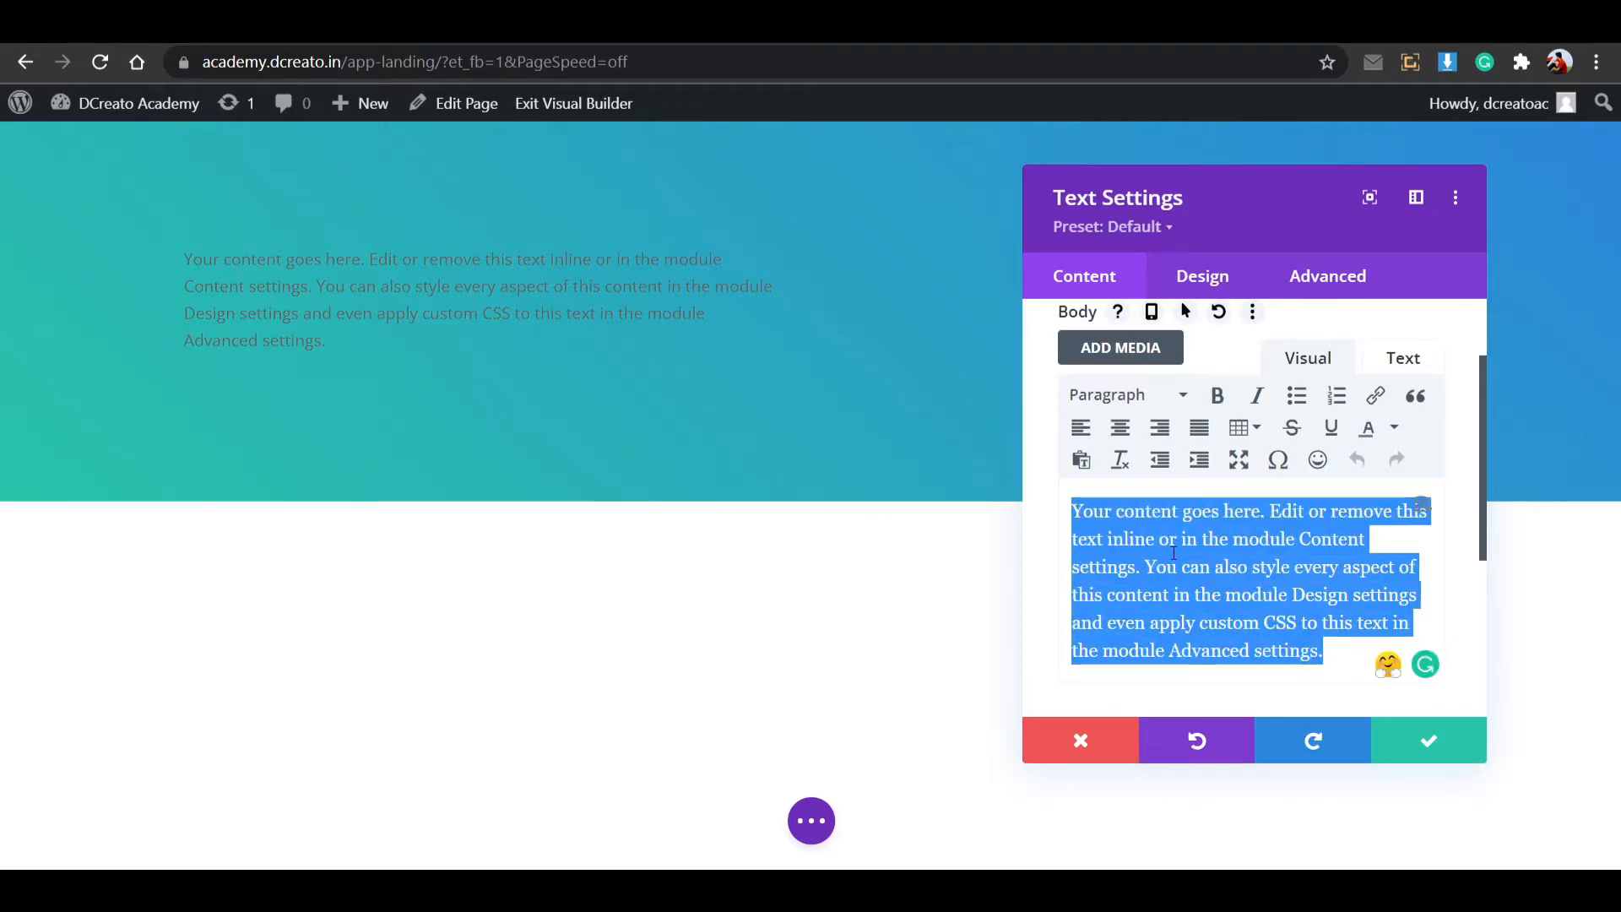
pyautogui.write('Make cool landing pages easily with vApp.')
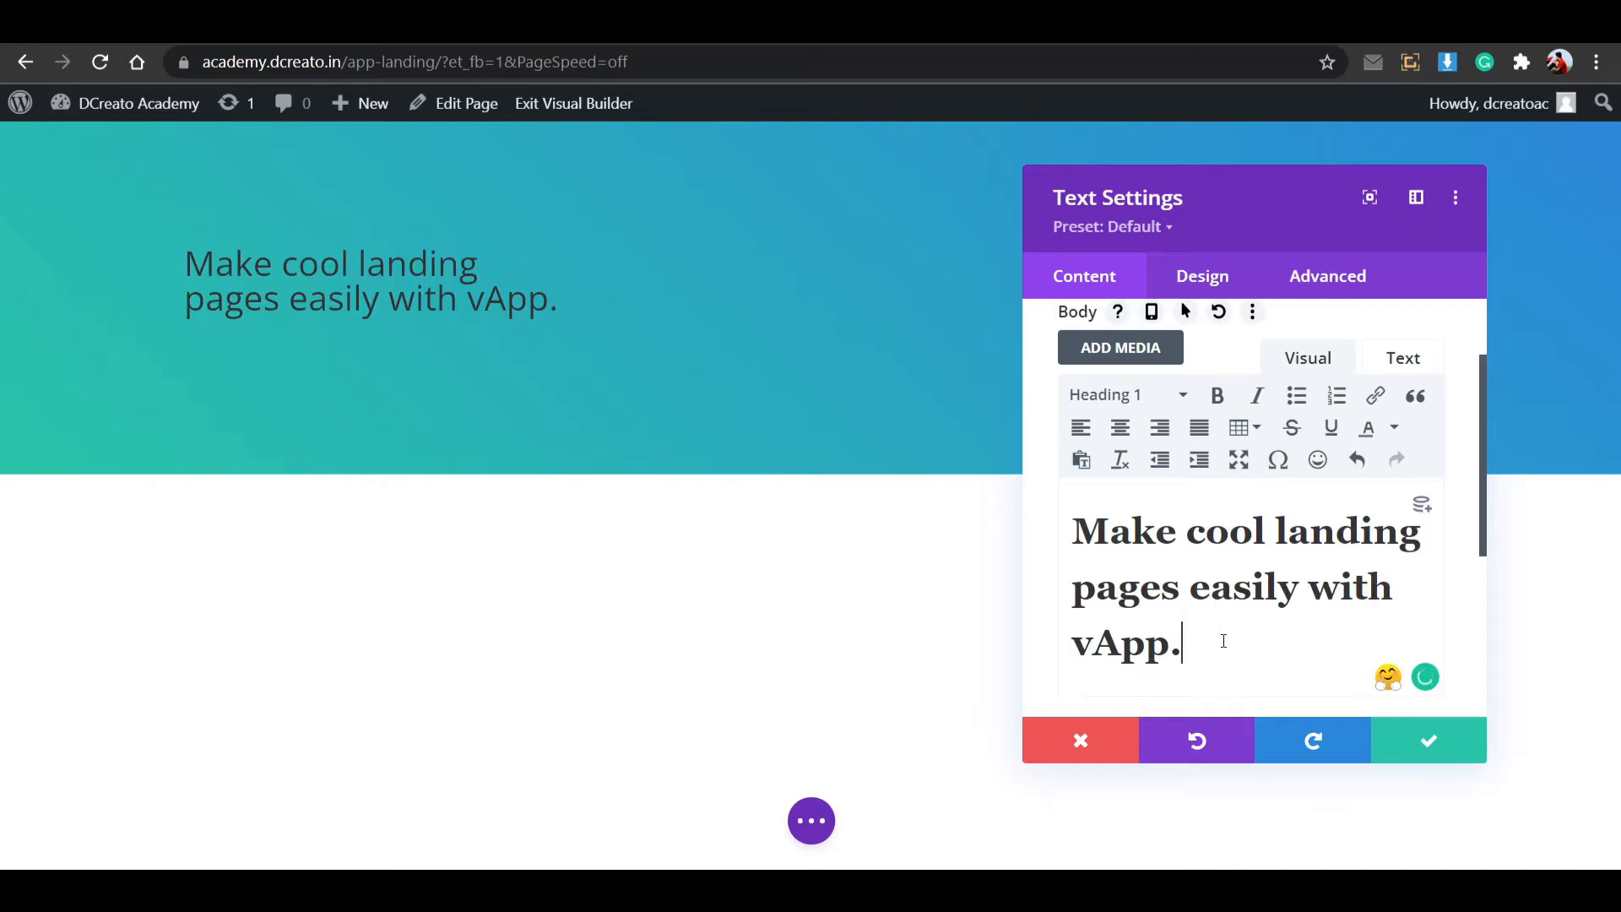
# Change the whole headline's text format to Paragraph.
pyautogui.hotkey('ctrl', 'a')
pyautogui.click(1145, 398)
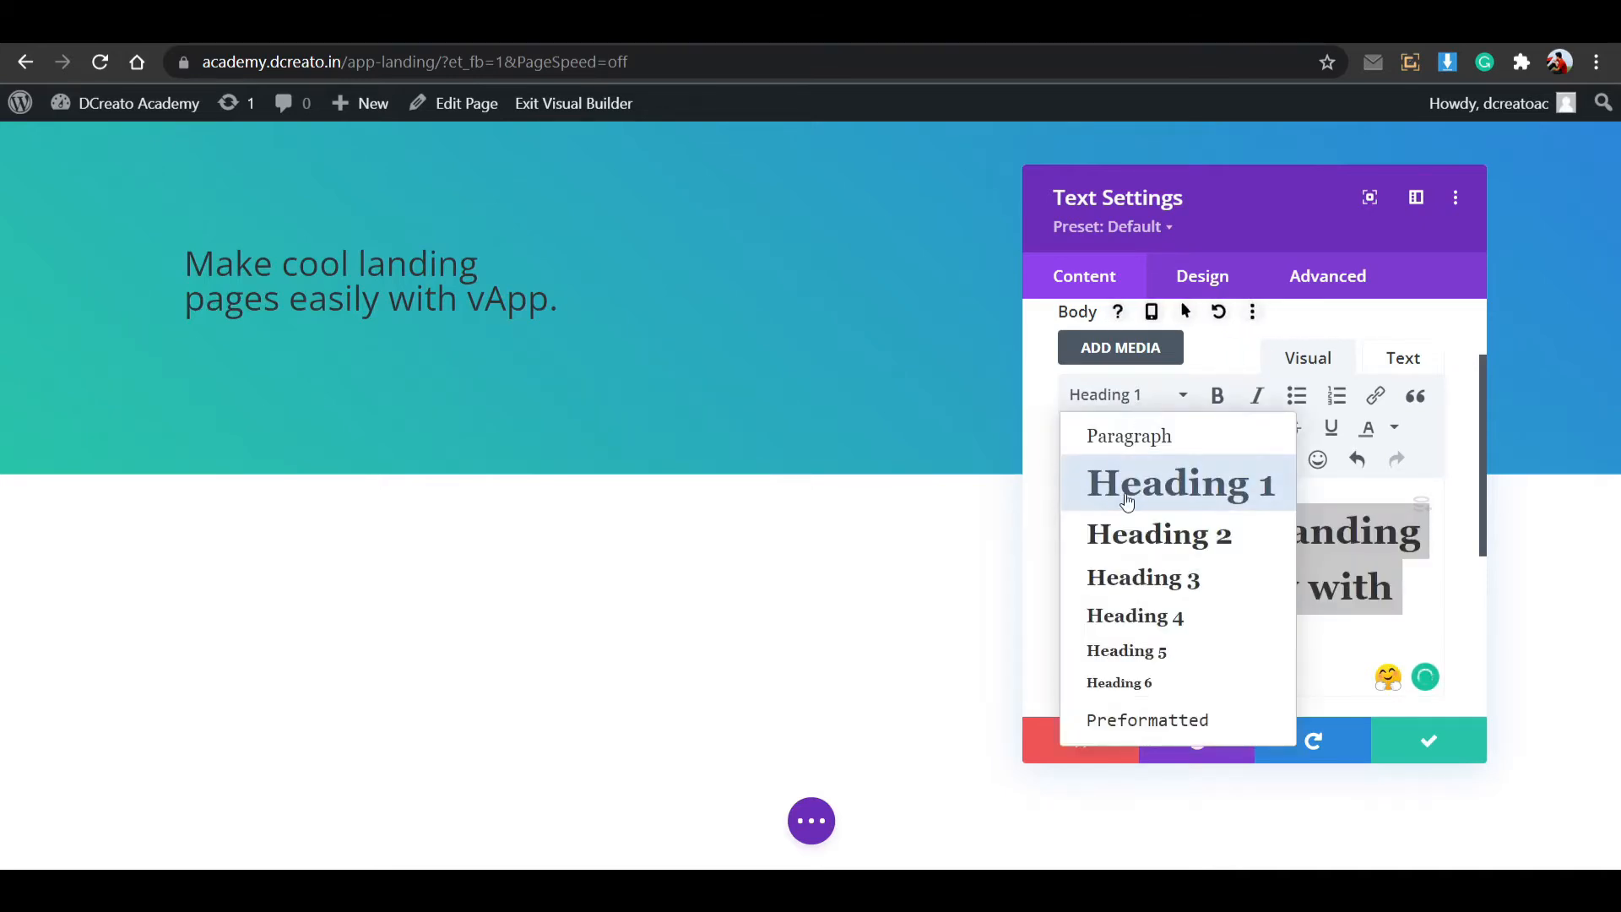
pyautogui.click(1132, 434)
pyautogui.scroll(2, 1177, 301)
# Set the Text module's H1 heading font to Poppins.
pyautogui.click(1176, 293)
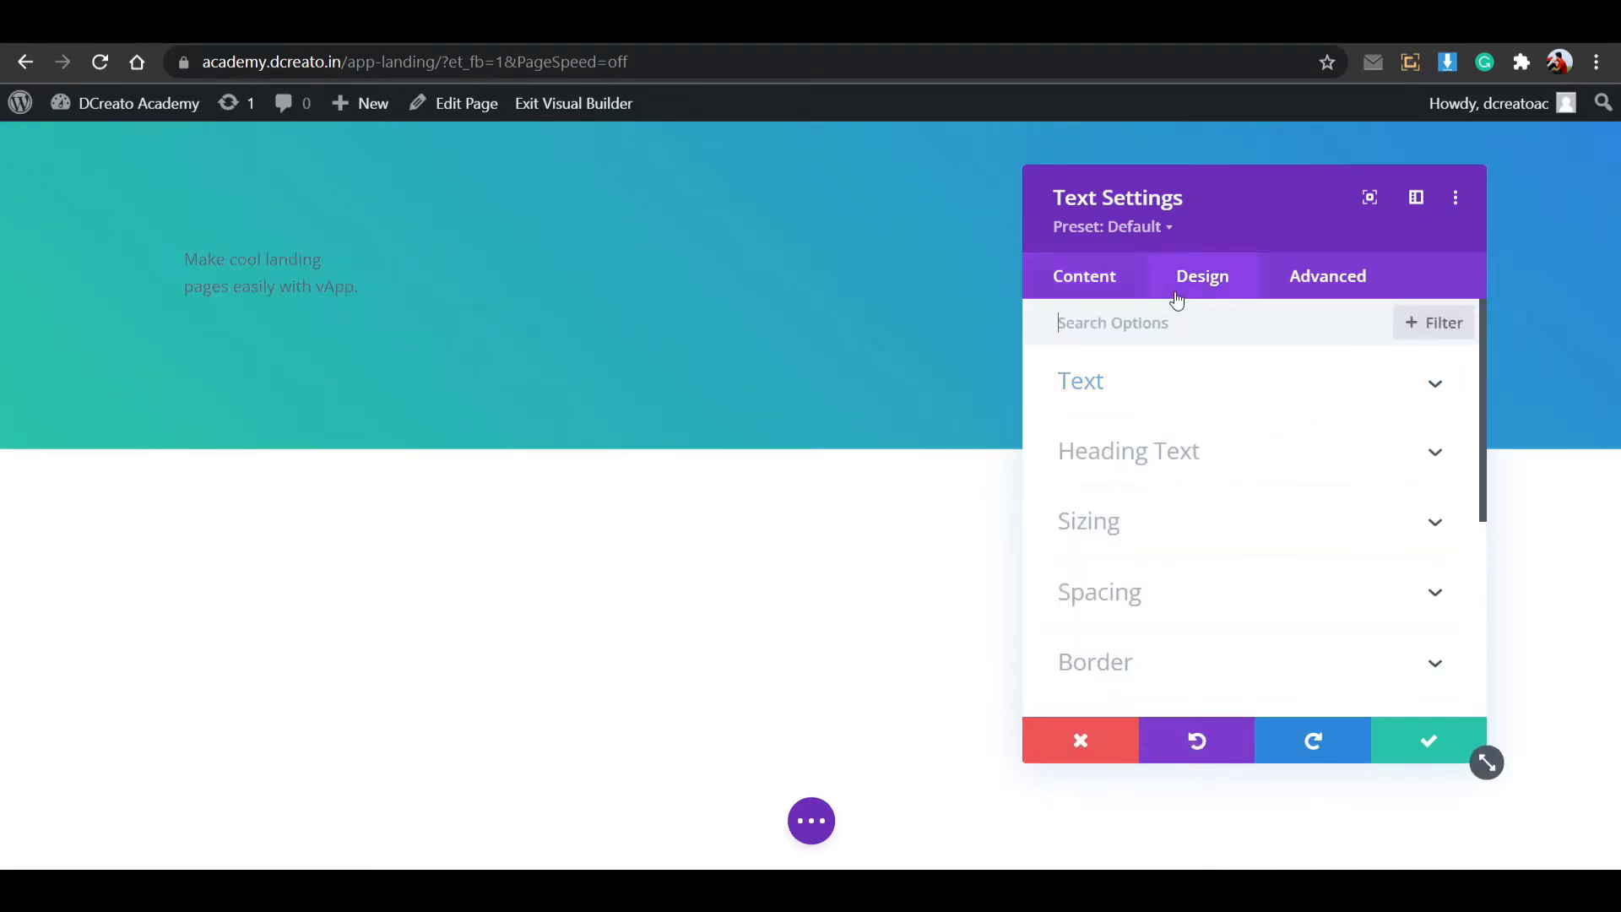
pyautogui.click(1145, 454)
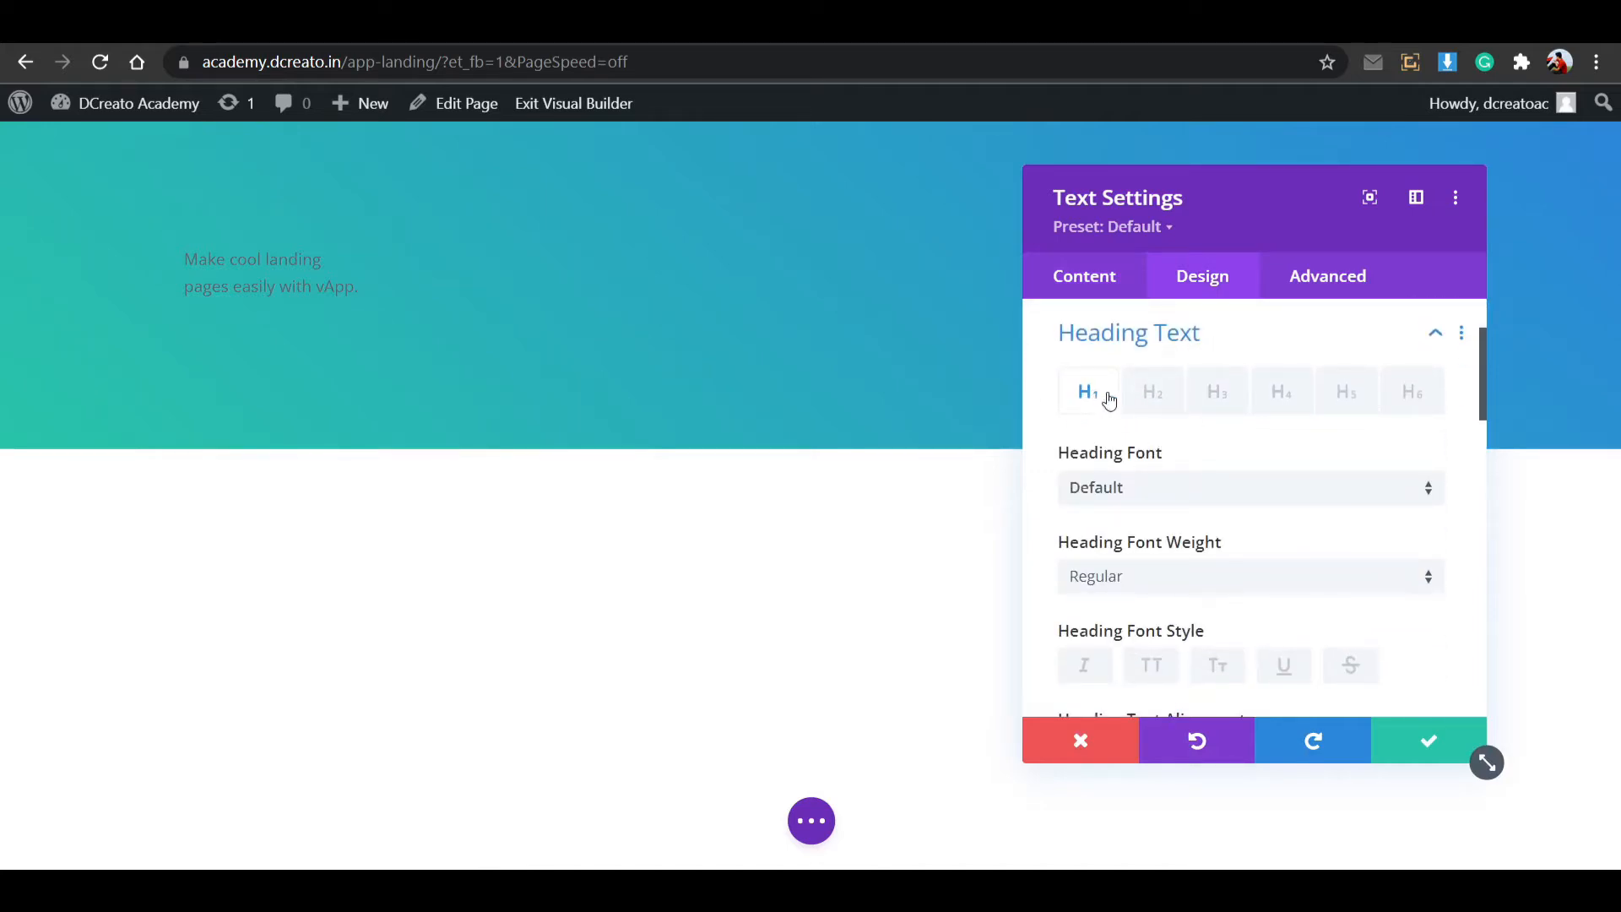
pyautogui.click(1181, 490)
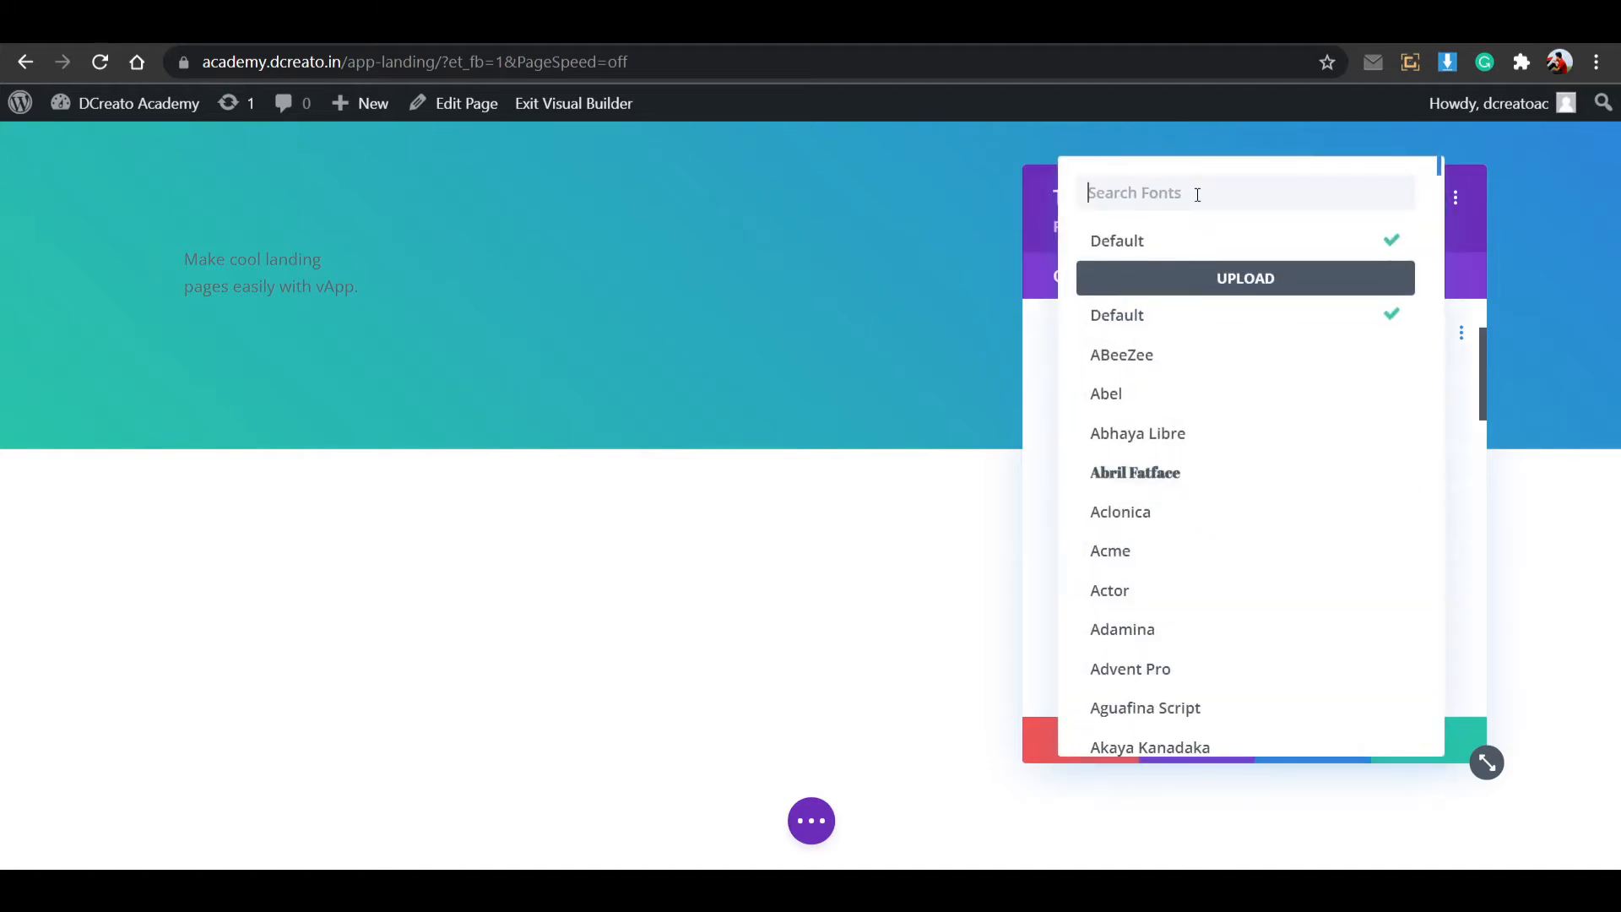
pyautogui.write('pop')
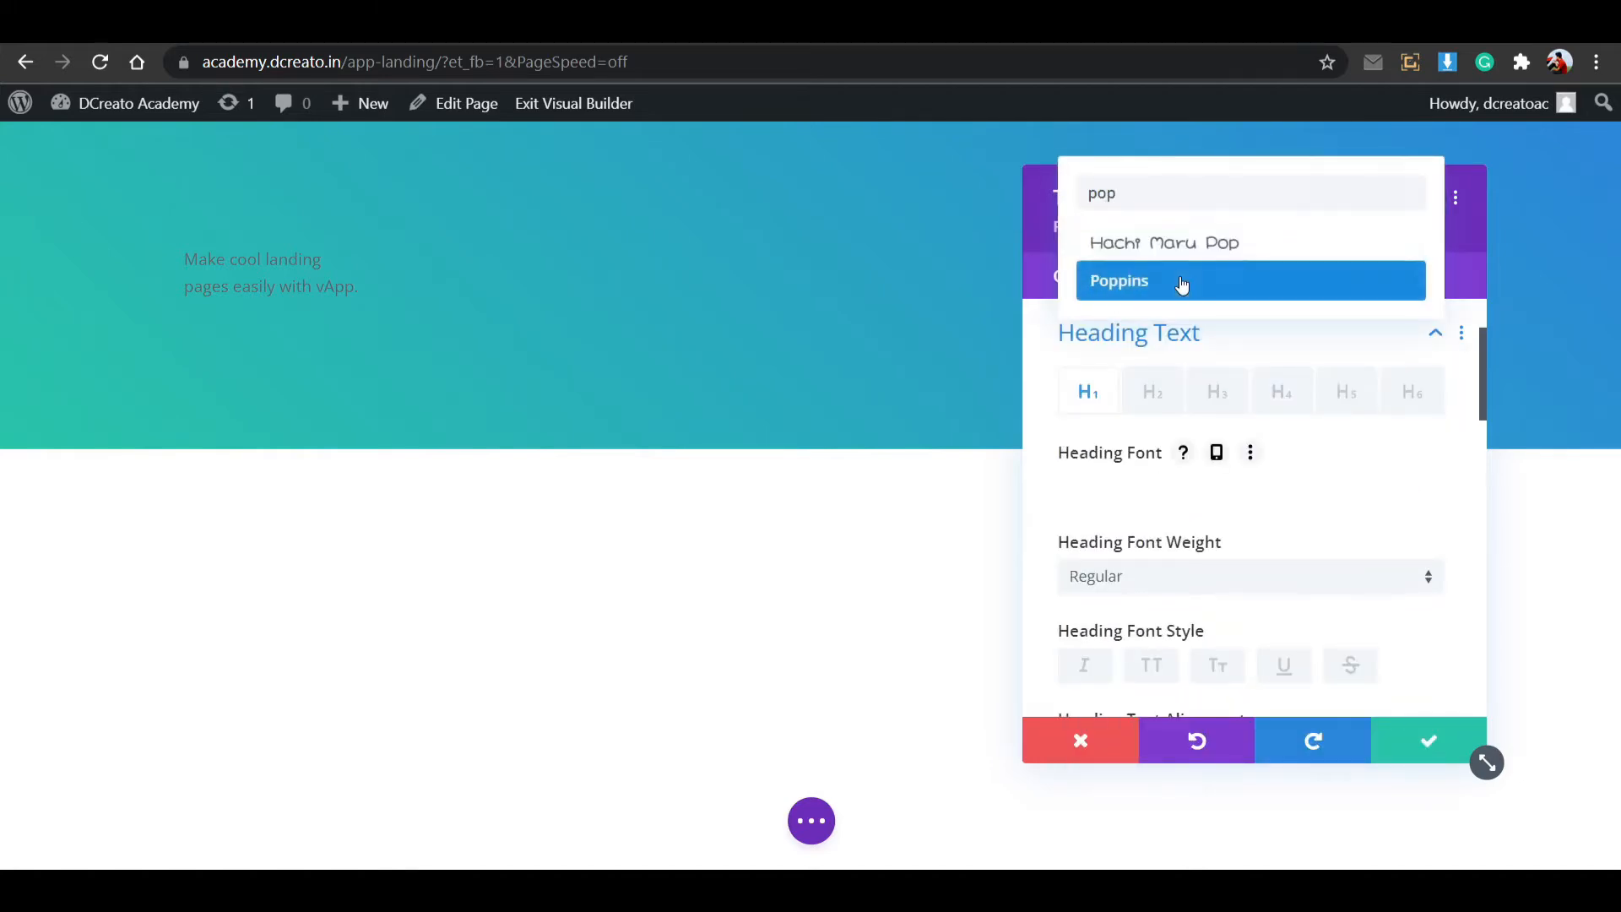
pyautogui.click(1182, 282)
# Set the H1 heading font weight to Bold and its text color to white (#ffffff).
pyautogui.scroll(-1, 1241, 507)
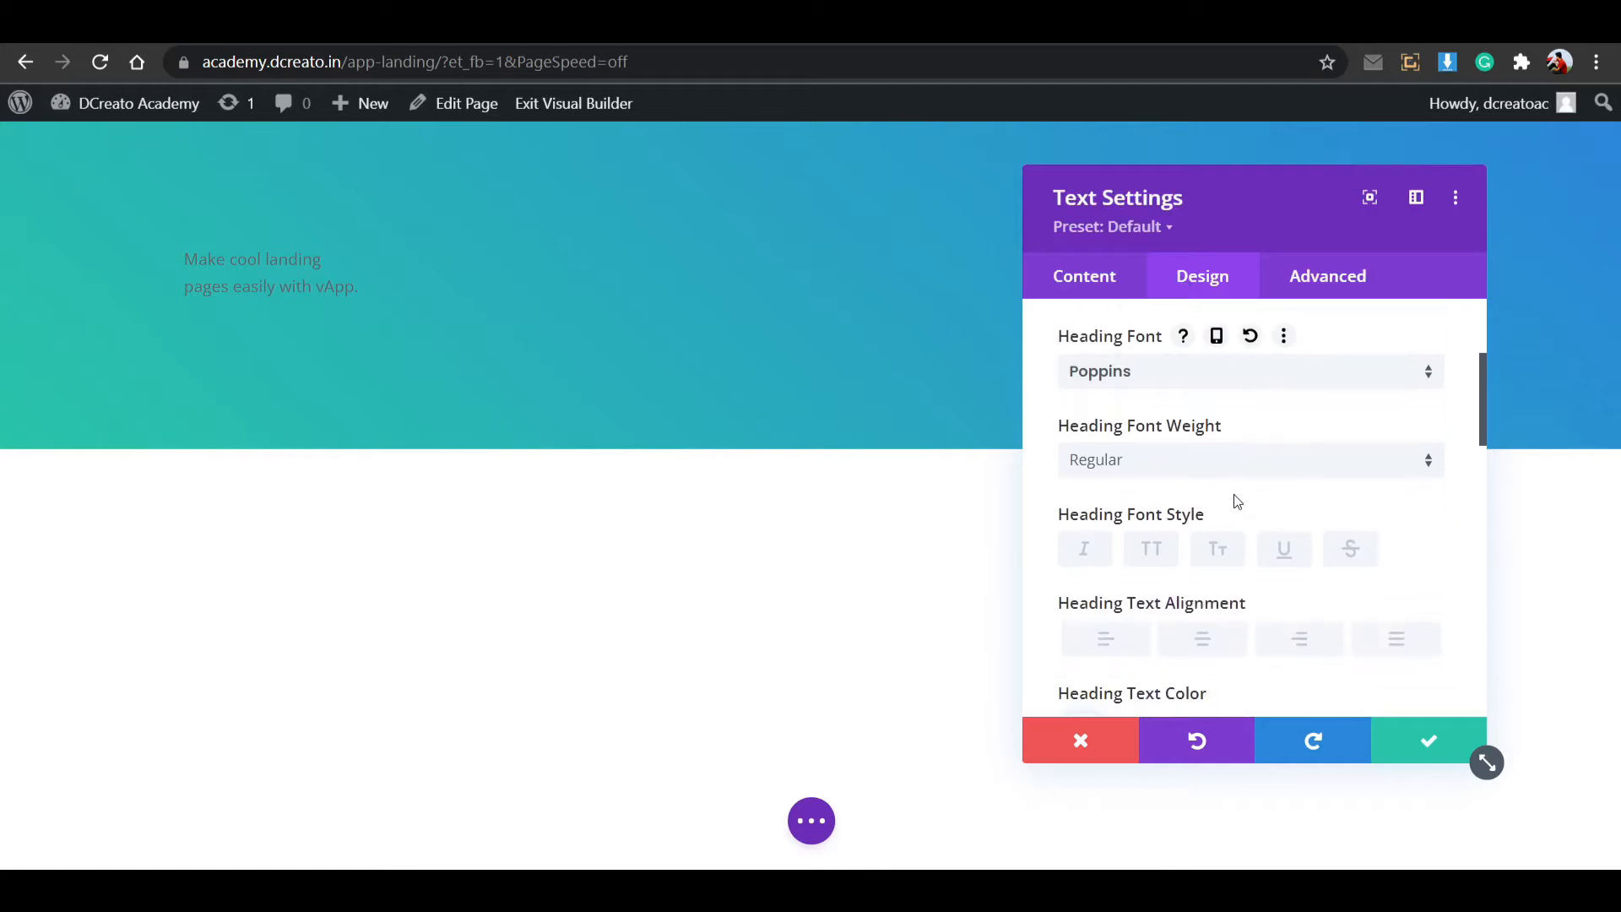
pyautogui.click(1143, 474)
pyautogui.click(1205, 637)
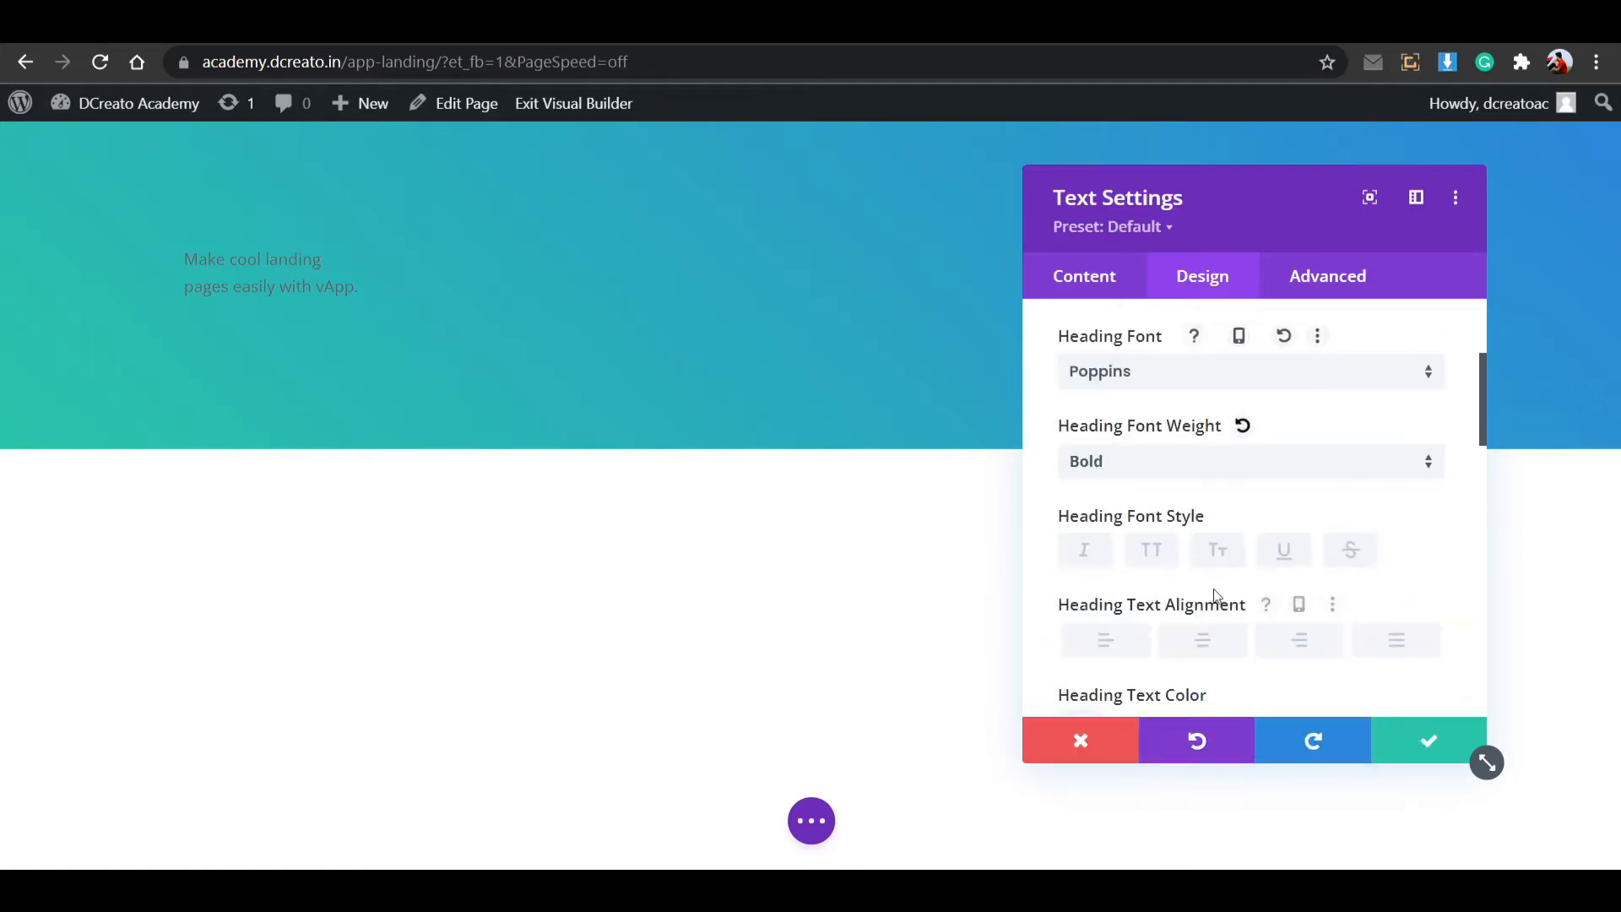
pyautogui.scroll(-1, 1215, 596)
pyautogui.click(1177, 625)
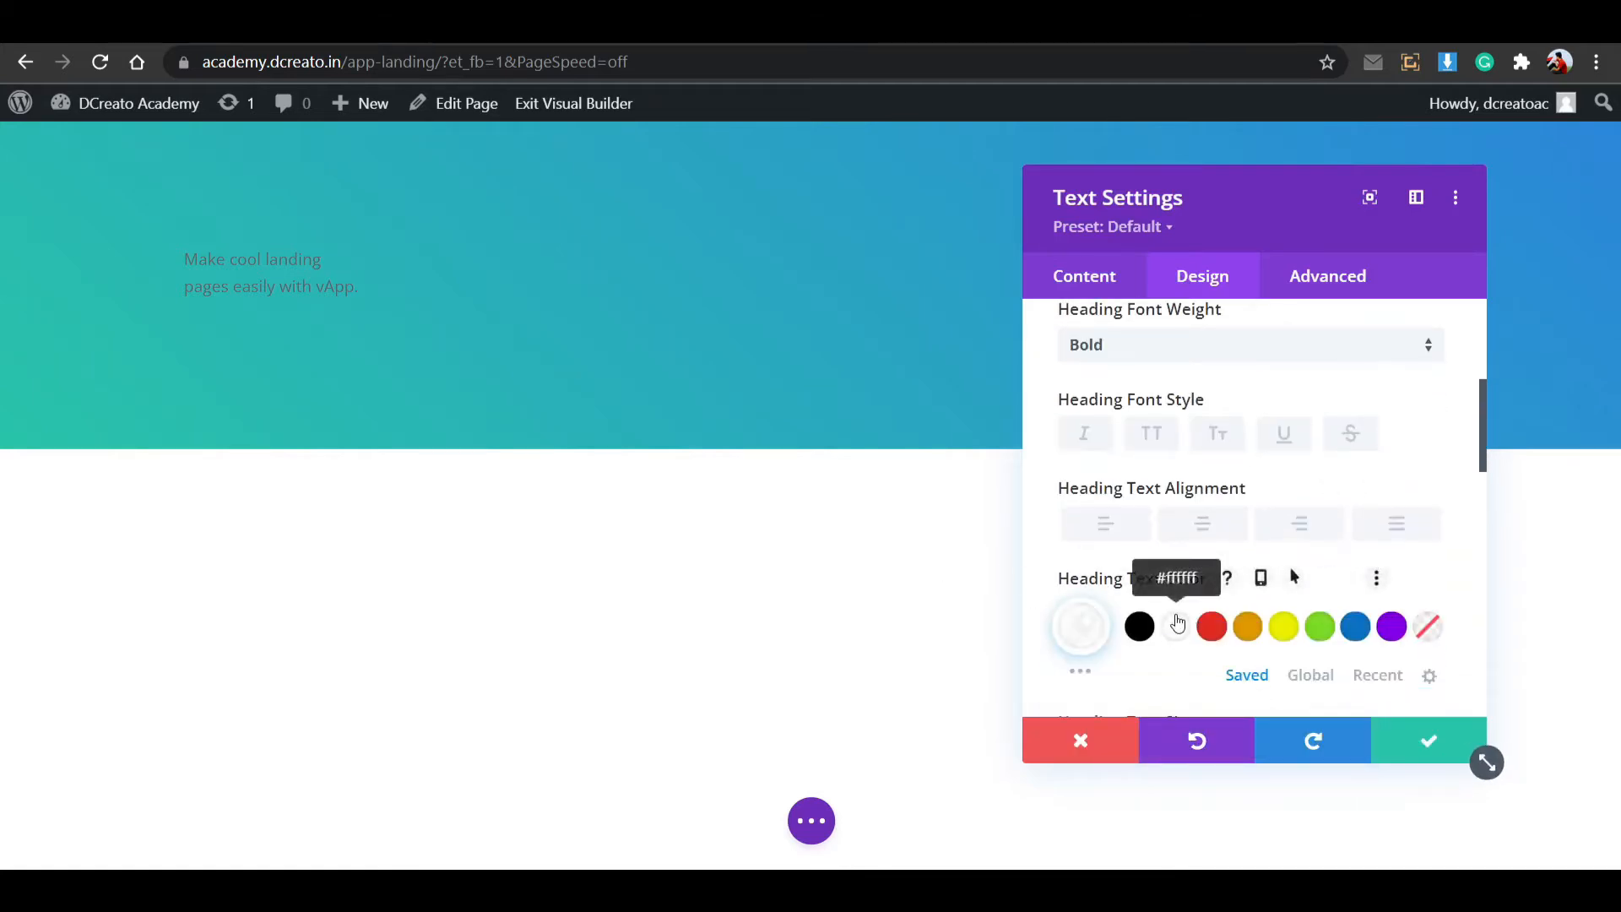
# Apply the Heading 1 format to the headline in the Text module's body.
pyautogui.scroll(3, 1175, 637)
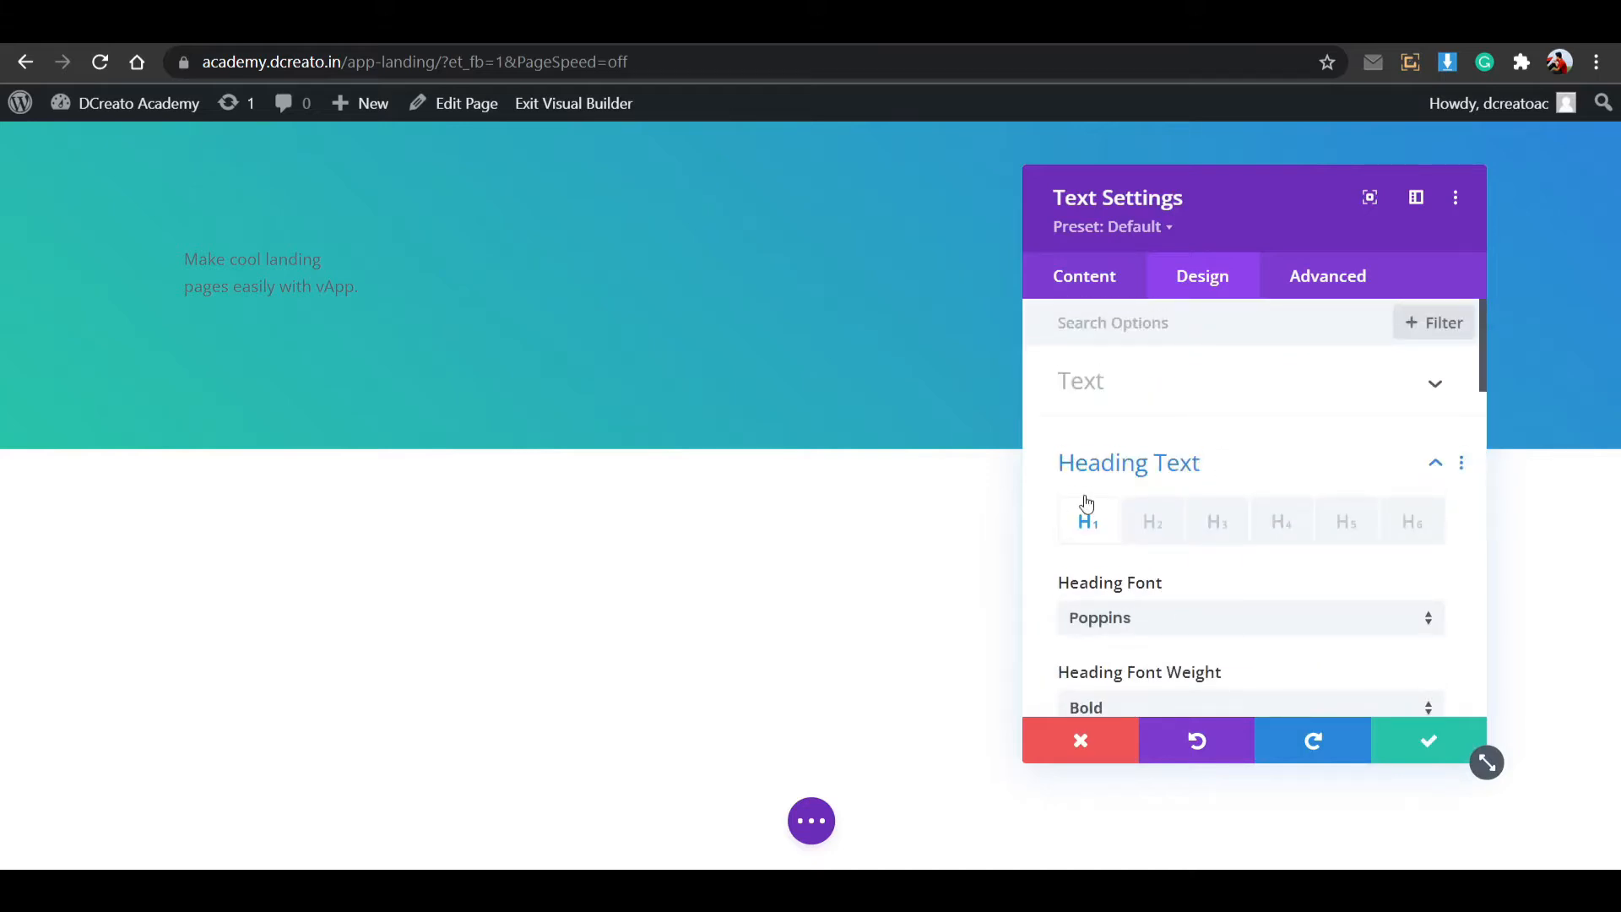
pyautogui.click(1140, 272)
pyautogui.click(1199, 383)
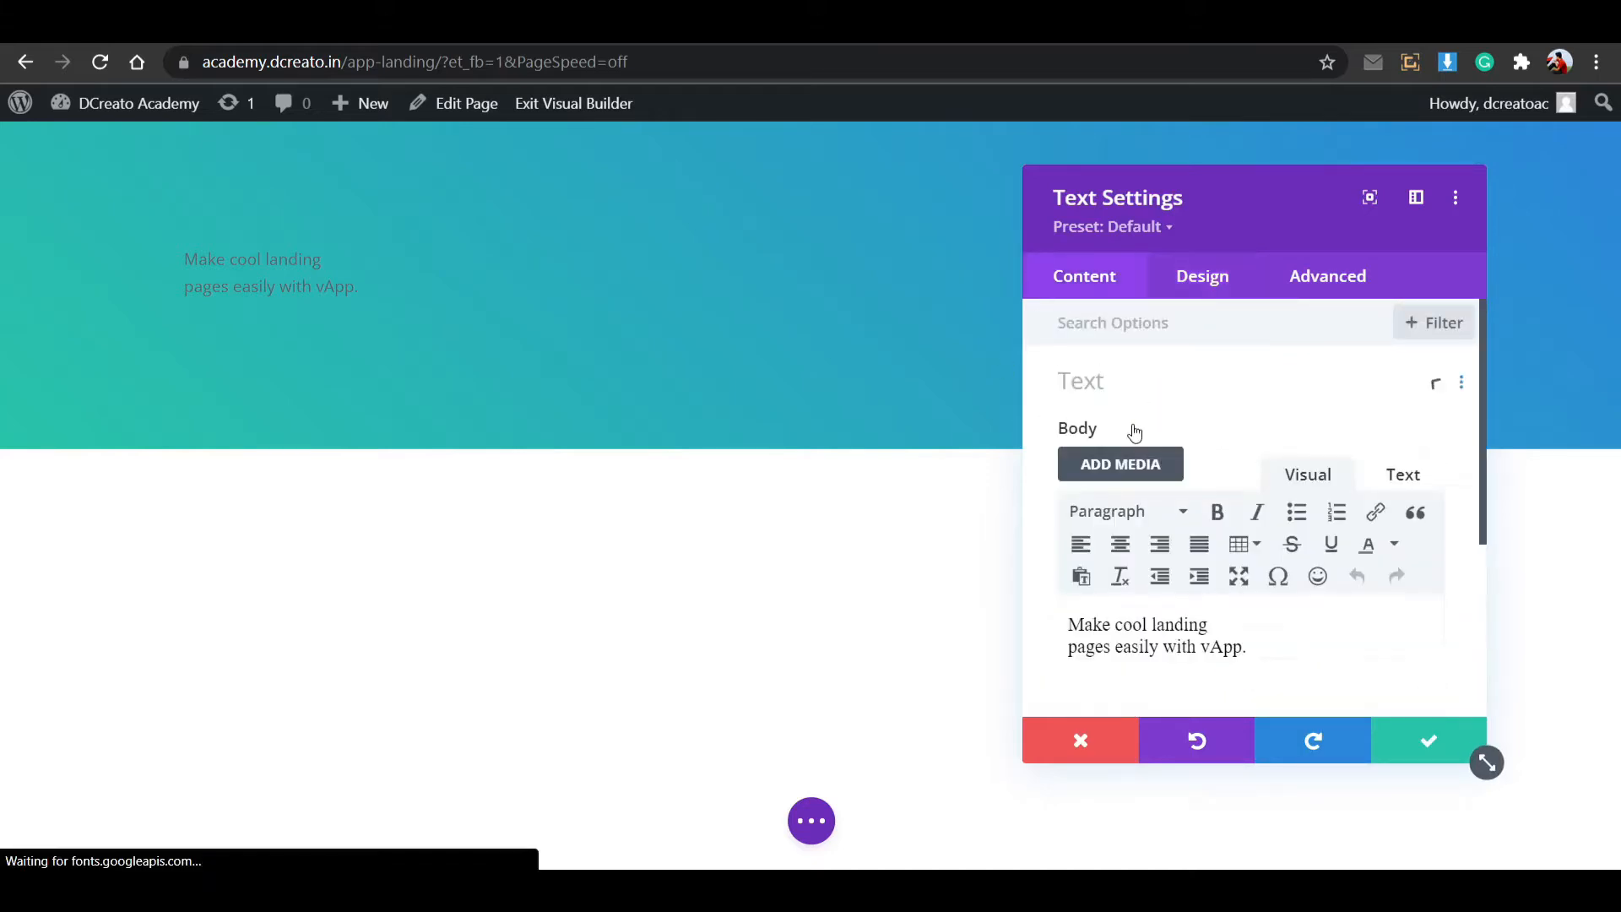
pyautogui.moveTo(1288, 662); pyautogui.dragTo(1005, 625)
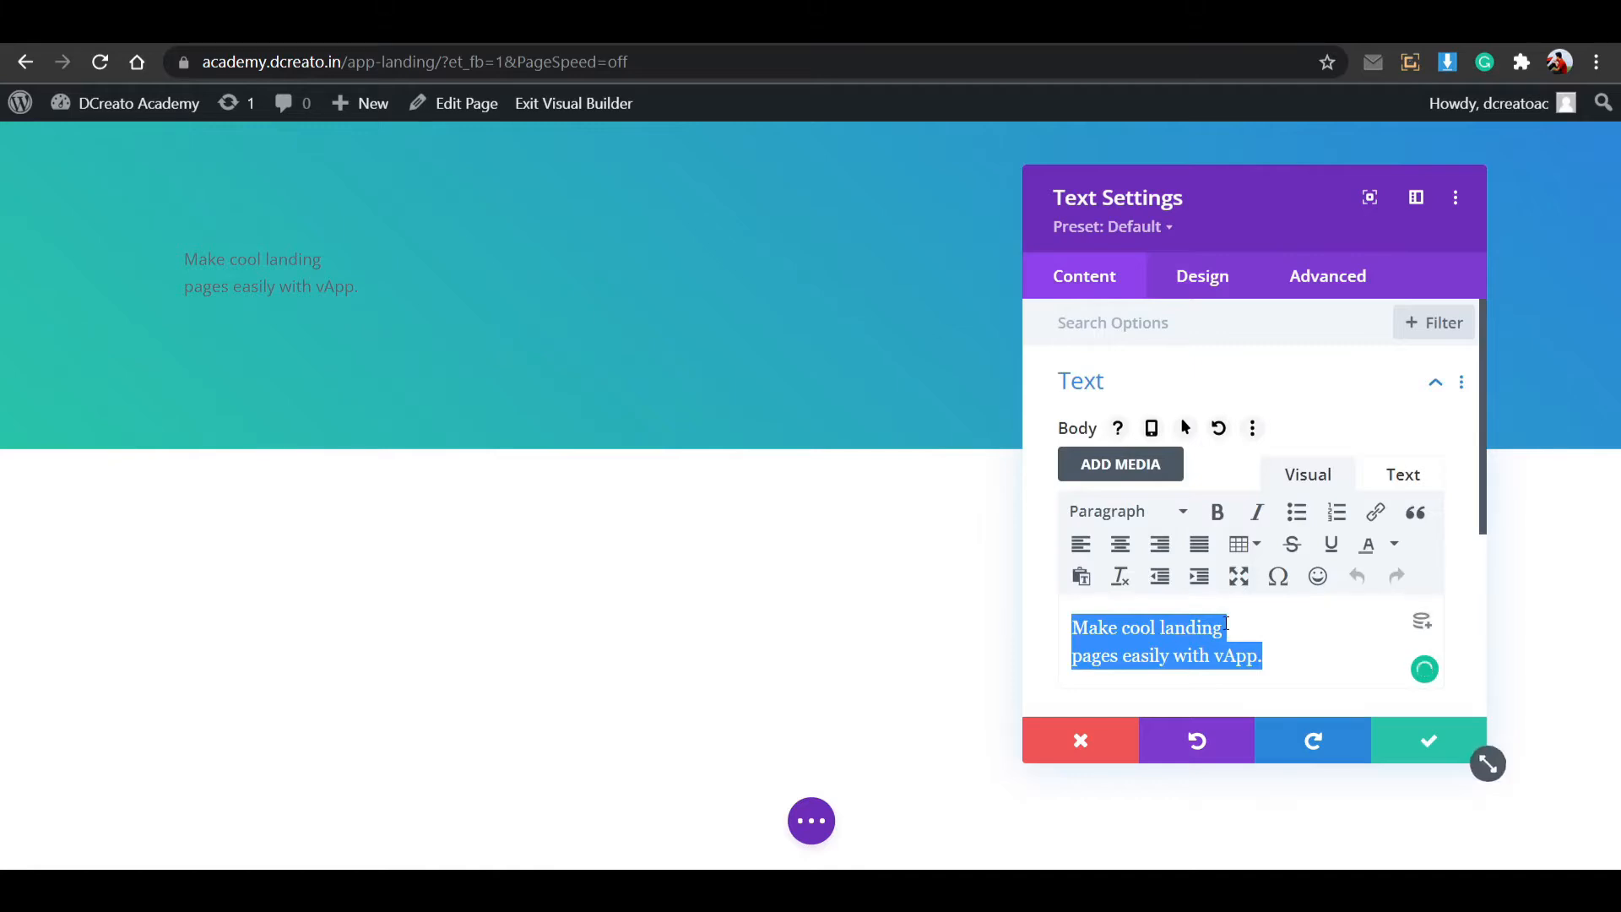
pyautogui.click(1185, 512)
pyautogui.click(1122, 601)
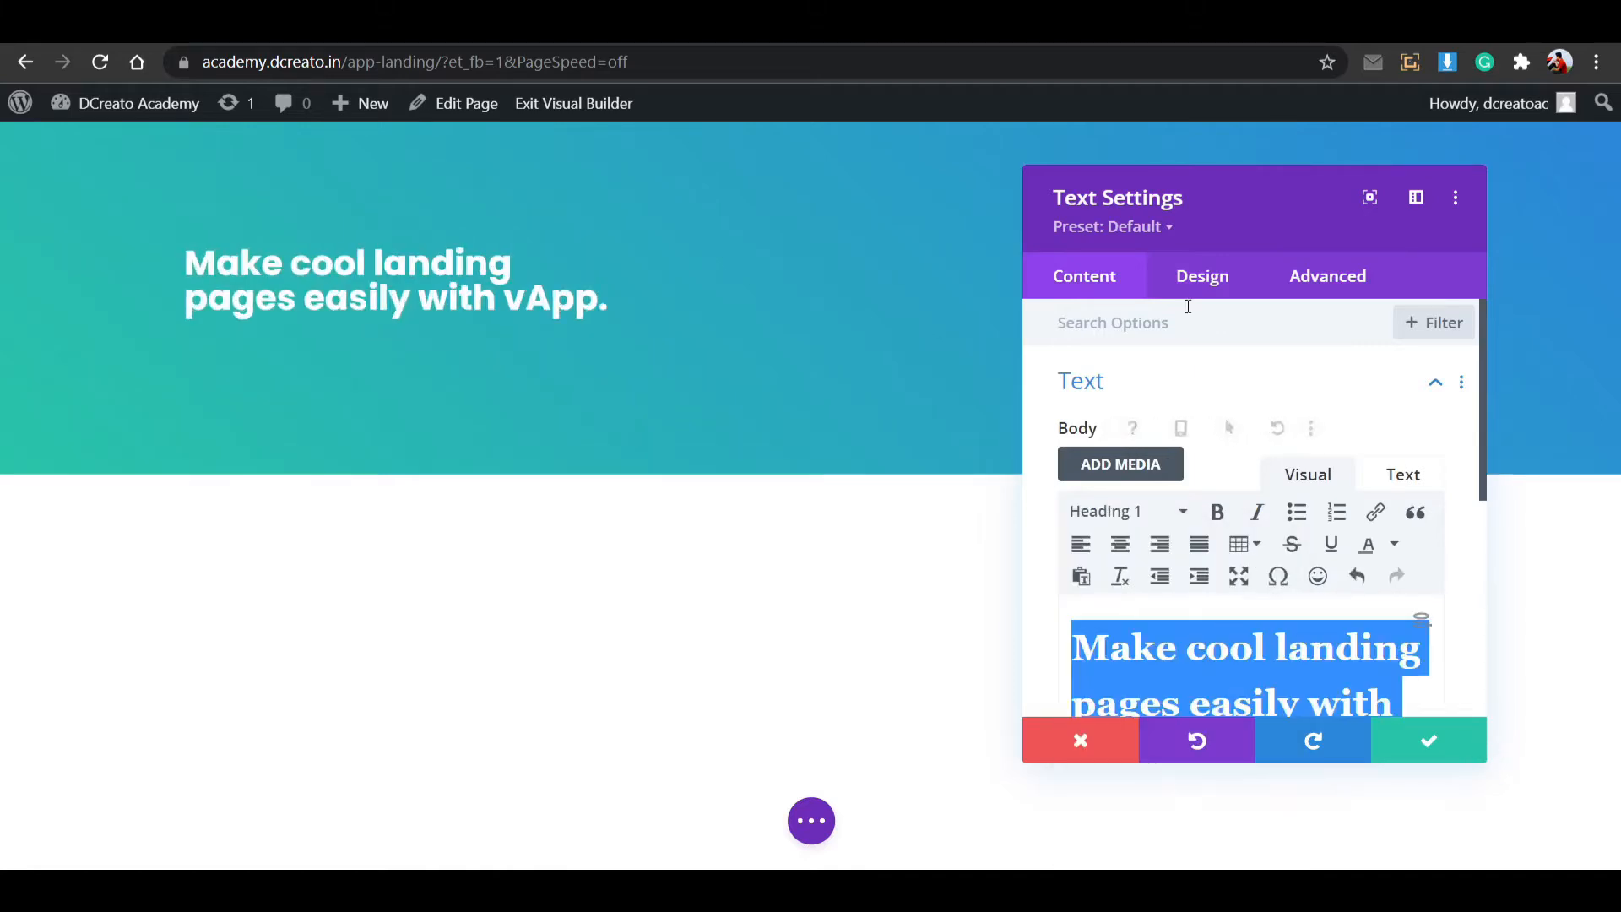
# Set the headline's H1 heading line height to 1.2em in the Text module's design settings.
pyautogui.click(1184, 244)
pyautogui.click(1218, 279)
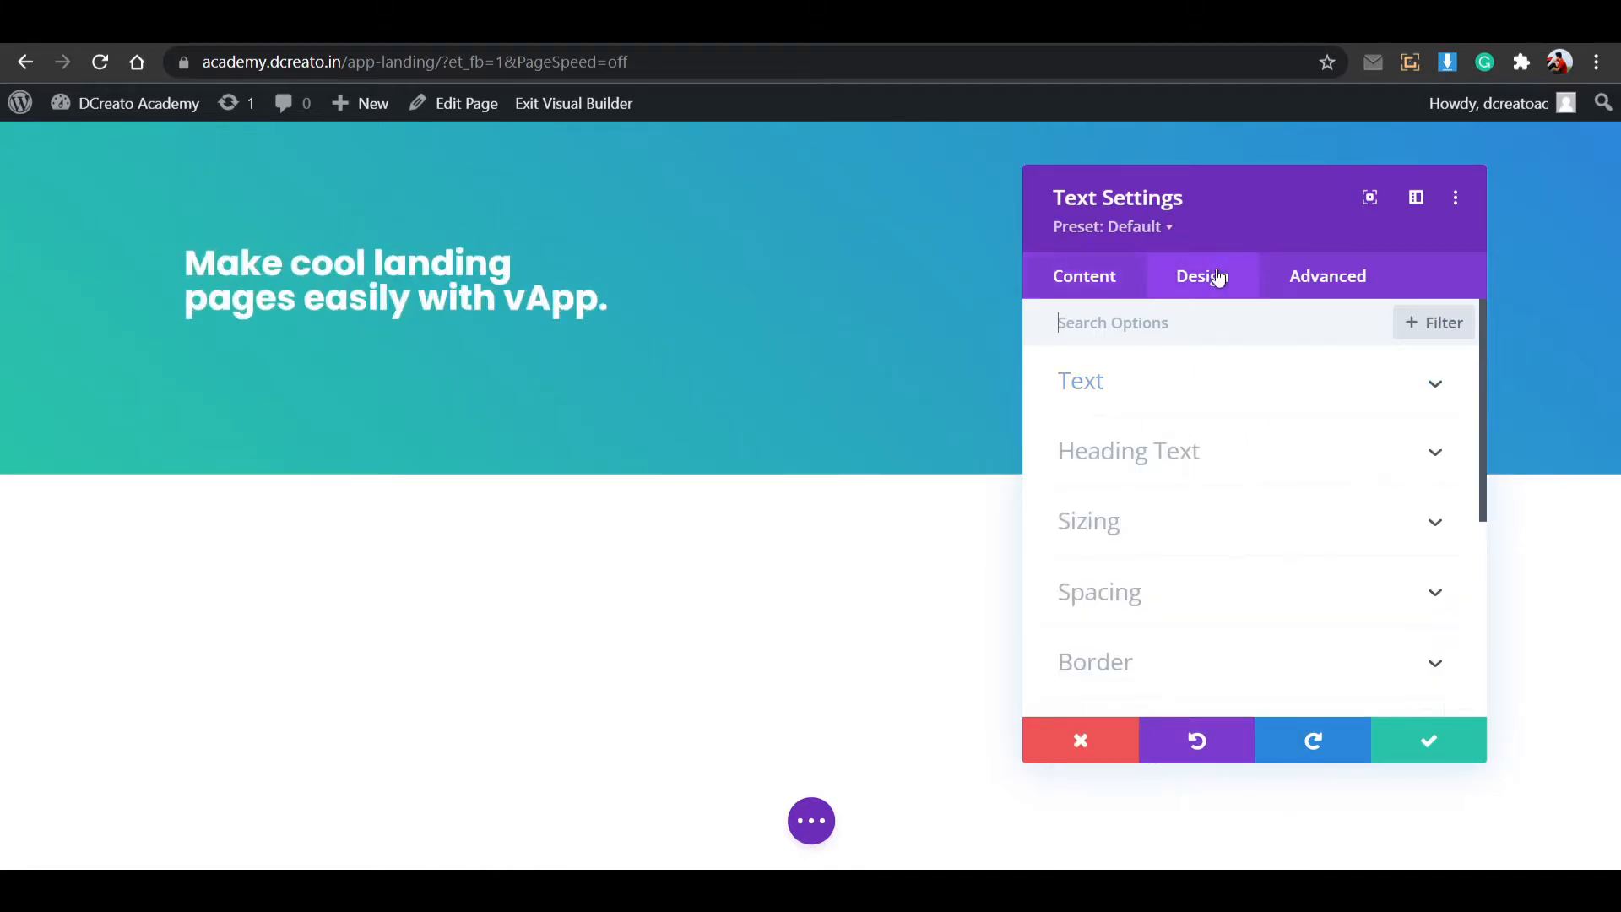
pyautogui.click(1235, 456)
pyautogui.scroll(-8, 1291, 590)
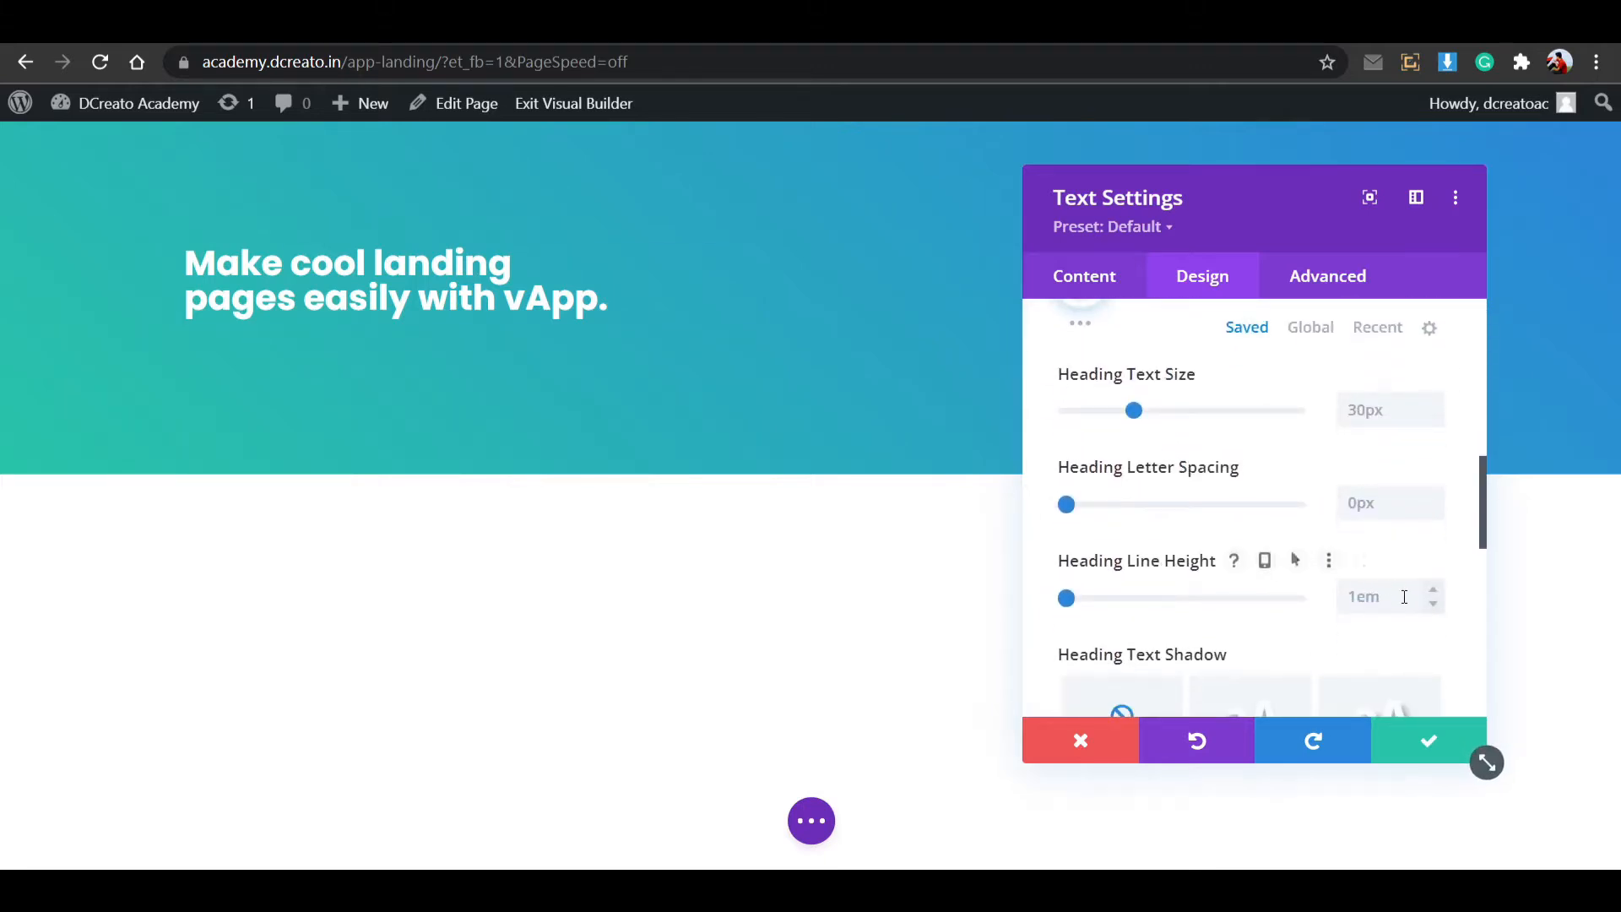
pyautogui.click(1432, 592)
pyautogui.click(1432, 592)
pyautogui.click(1432, 592)
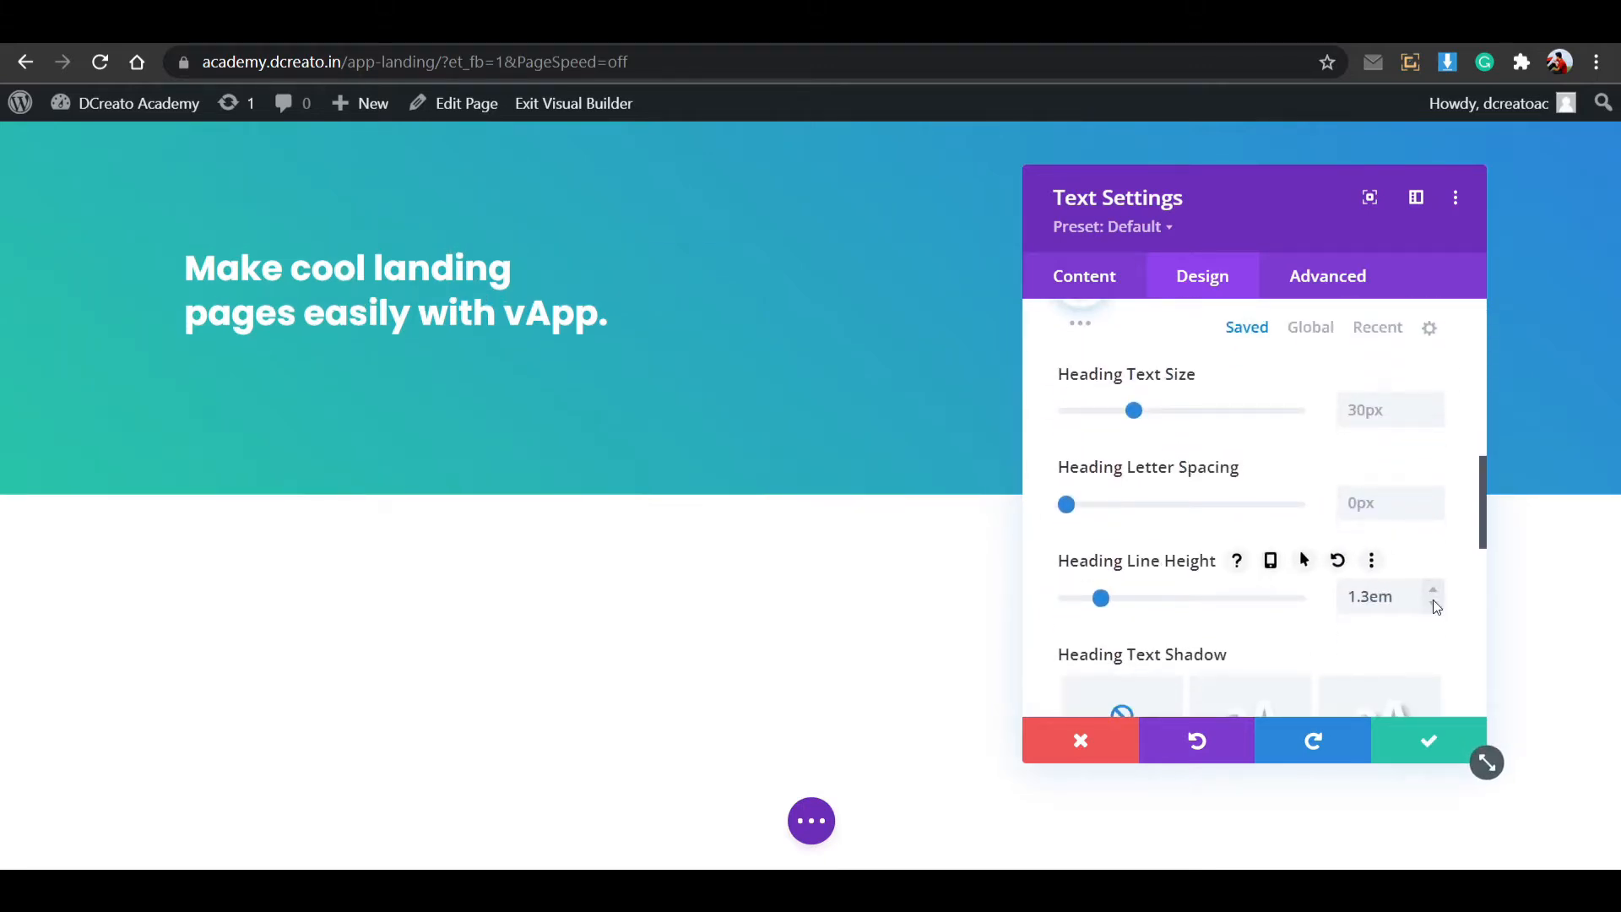
pyautogui.click(1433, 602)
# Set the headline's H1 heading text size to 50px.
pyautogui.scroll(2, 1230, 496)
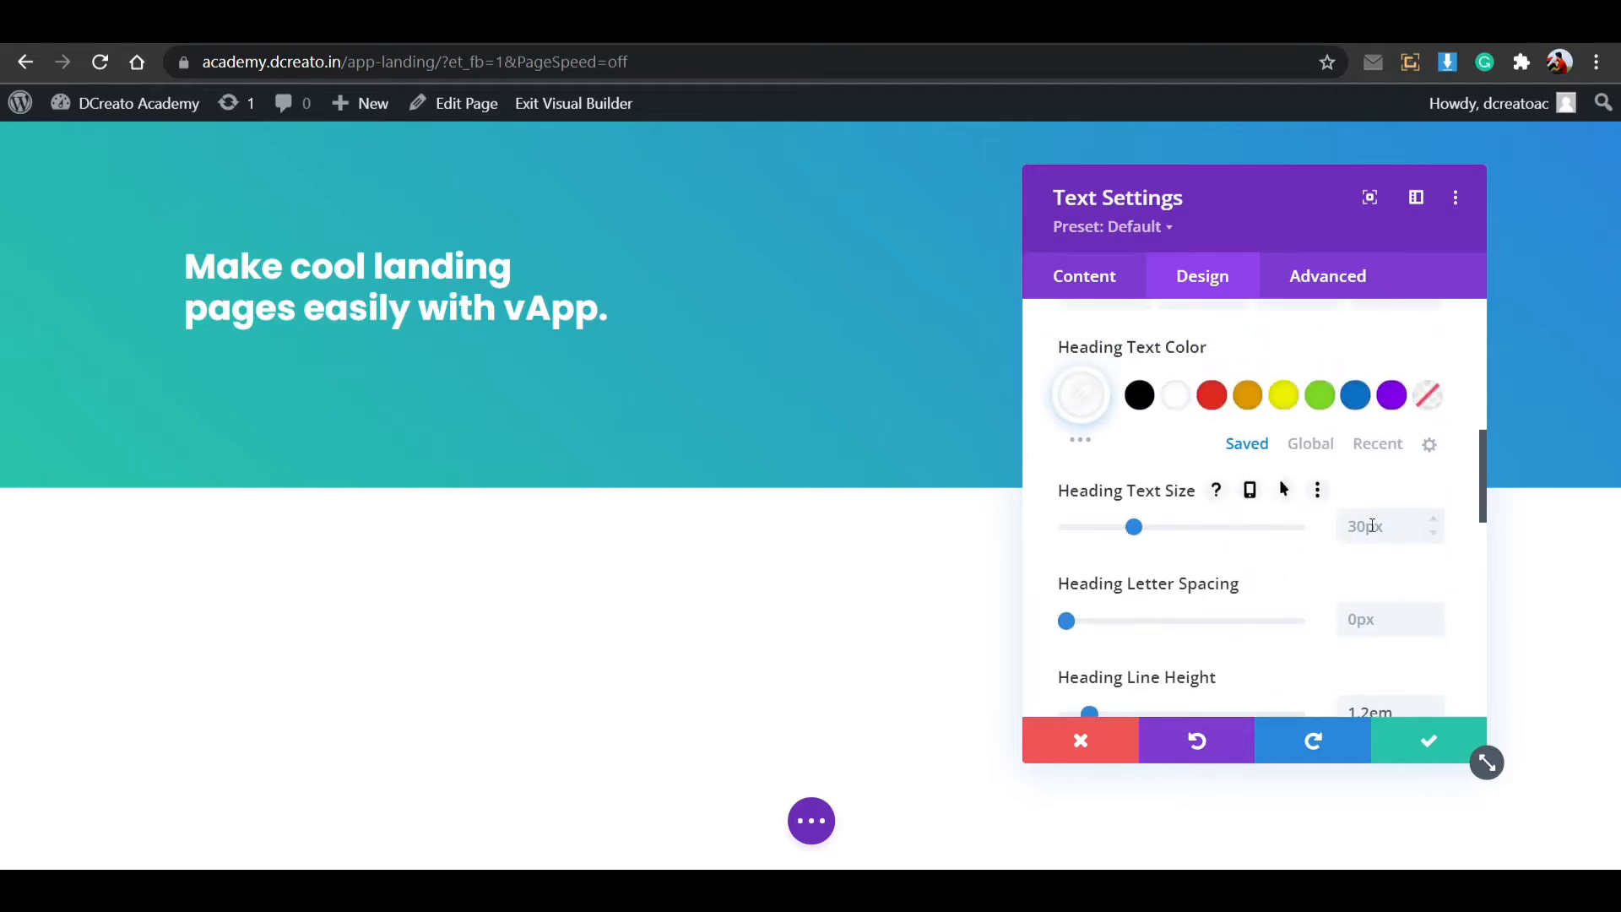
pyautogui.moveTo(1148, 534); pyautogui.dragTo(1186, 536)
pyautogui.click(1428, 534)
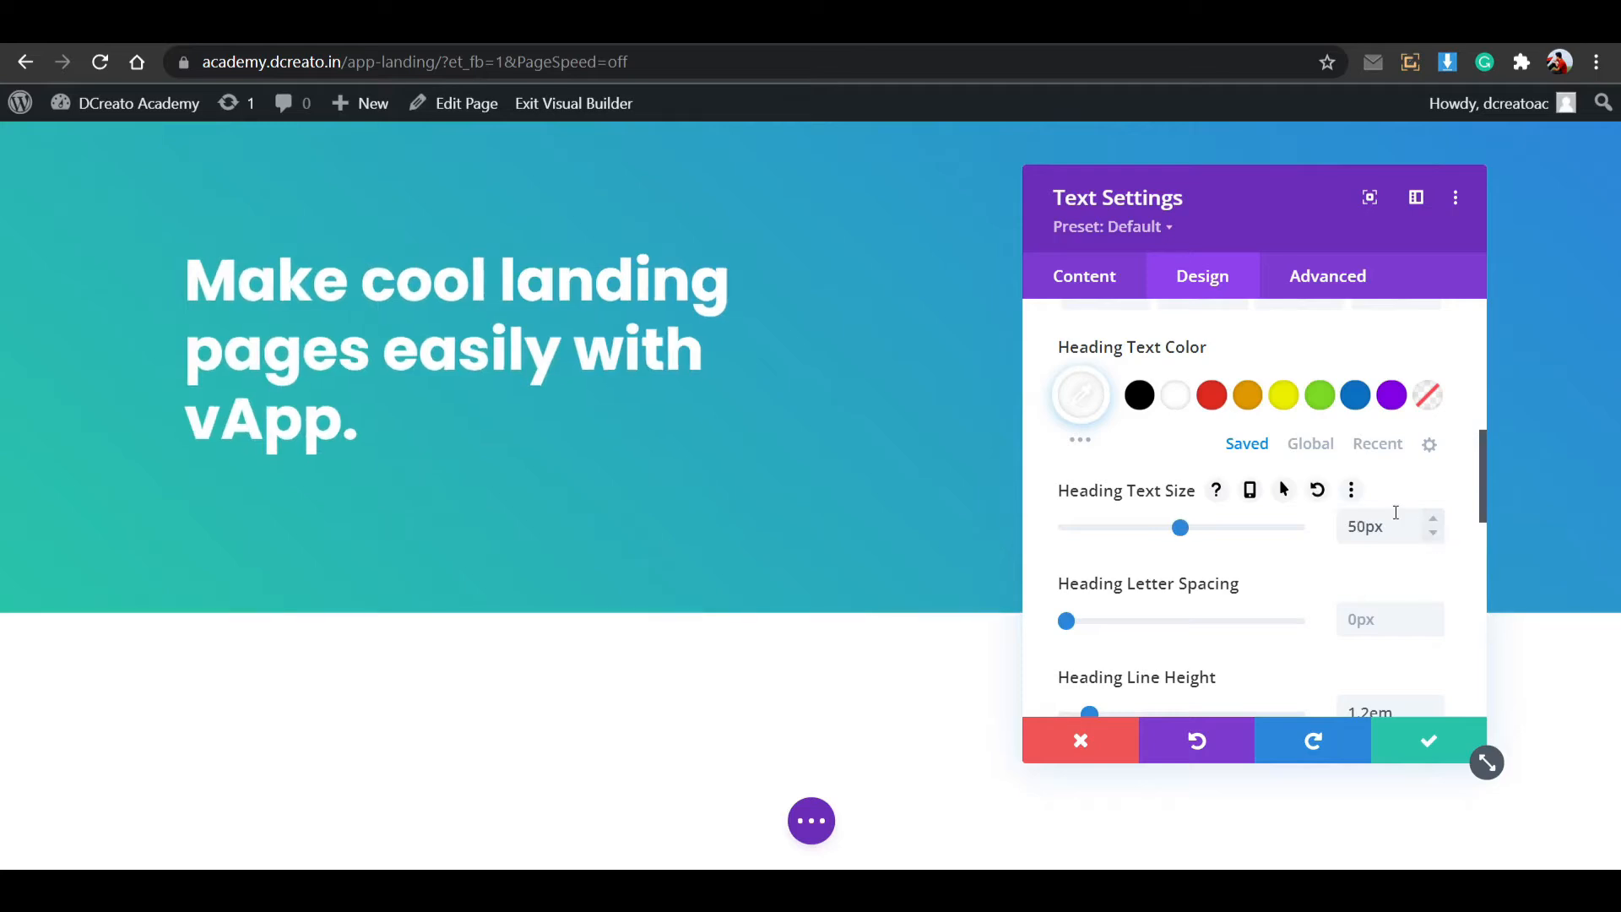
pyautogui.scroll(5, 1263, 506)
pyautogui.scroll(2, 1183, 376)
pyautogui.scroll(-12, 1197, 464)
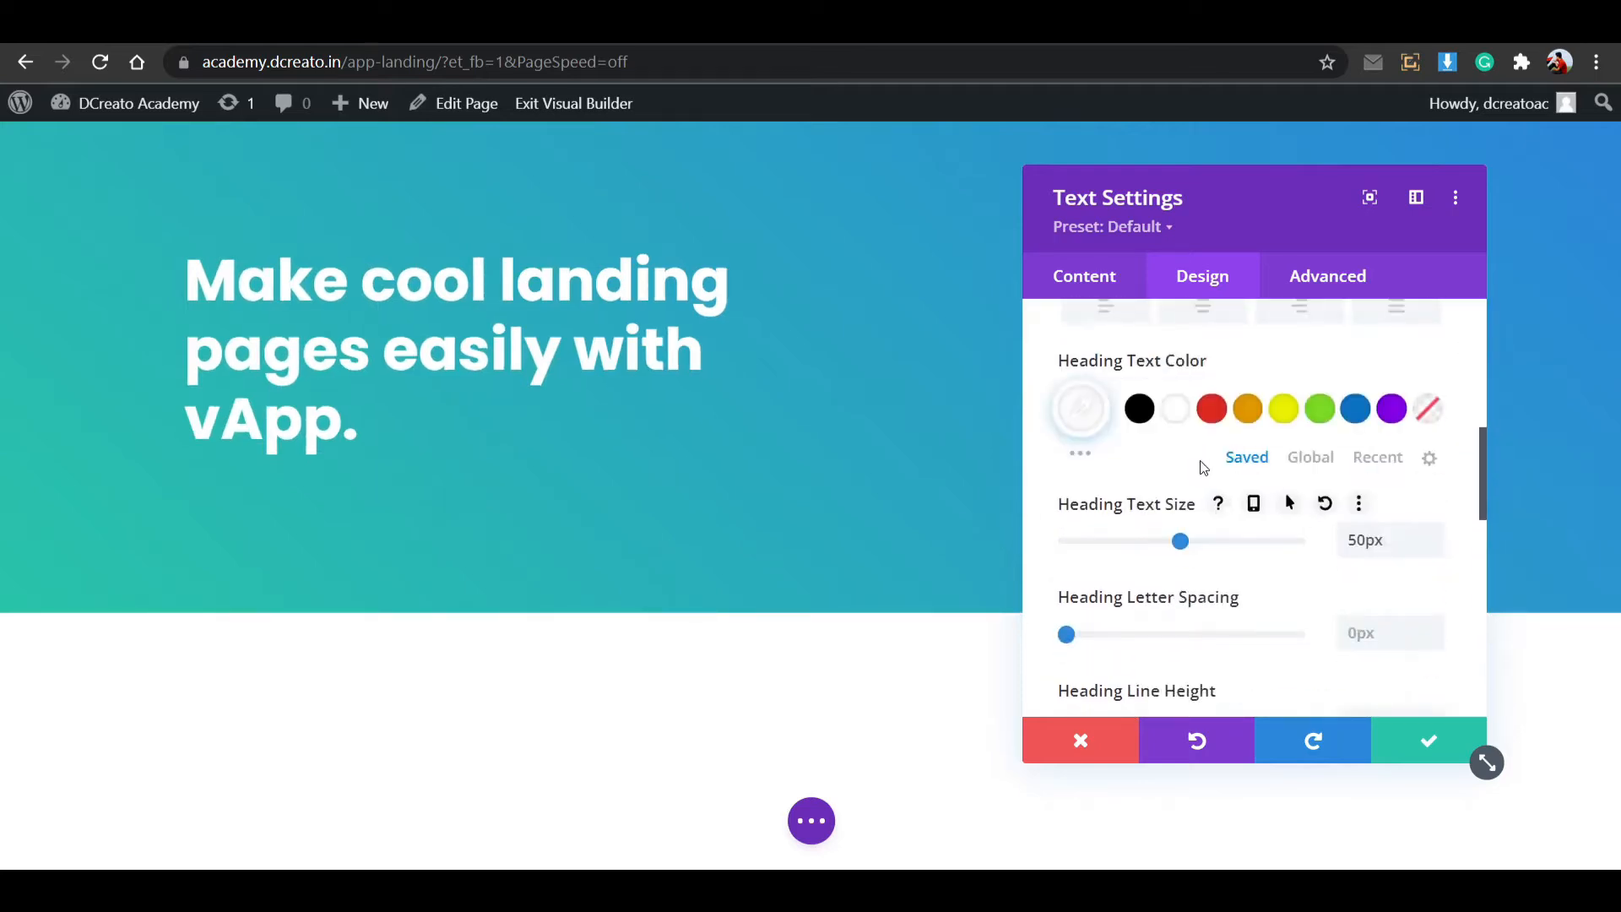
pyautogui.scroll(12, 1216, 541)
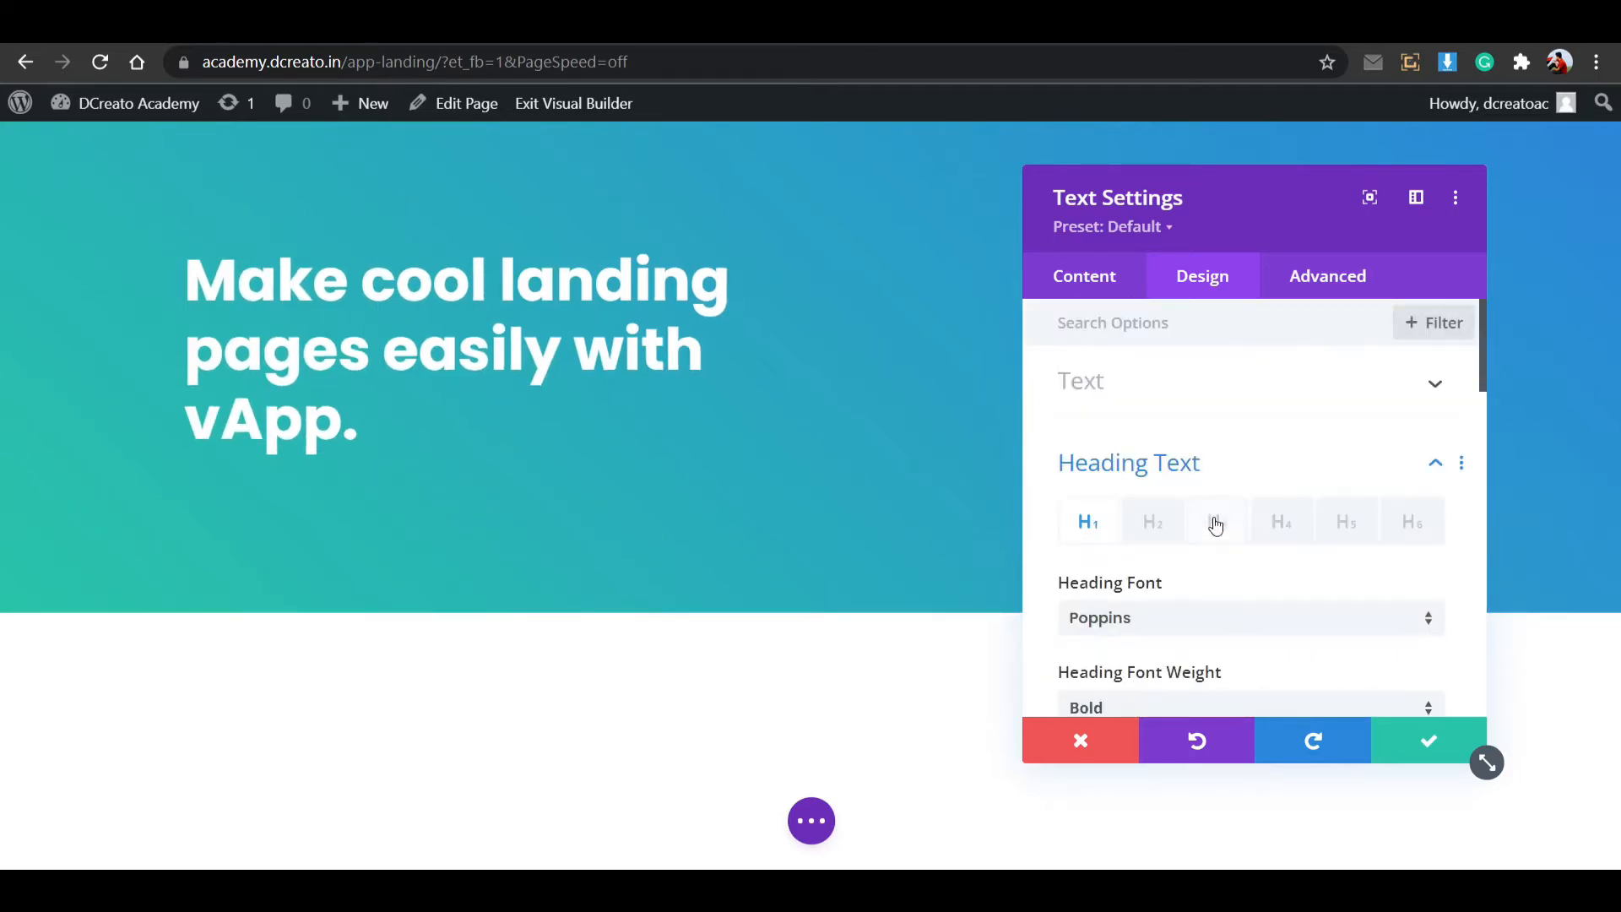
# Set the headline Text module's top padding to 100px and save the module.
pyautogui.click(1273, 469)
pyautogui.click(1177, 588)
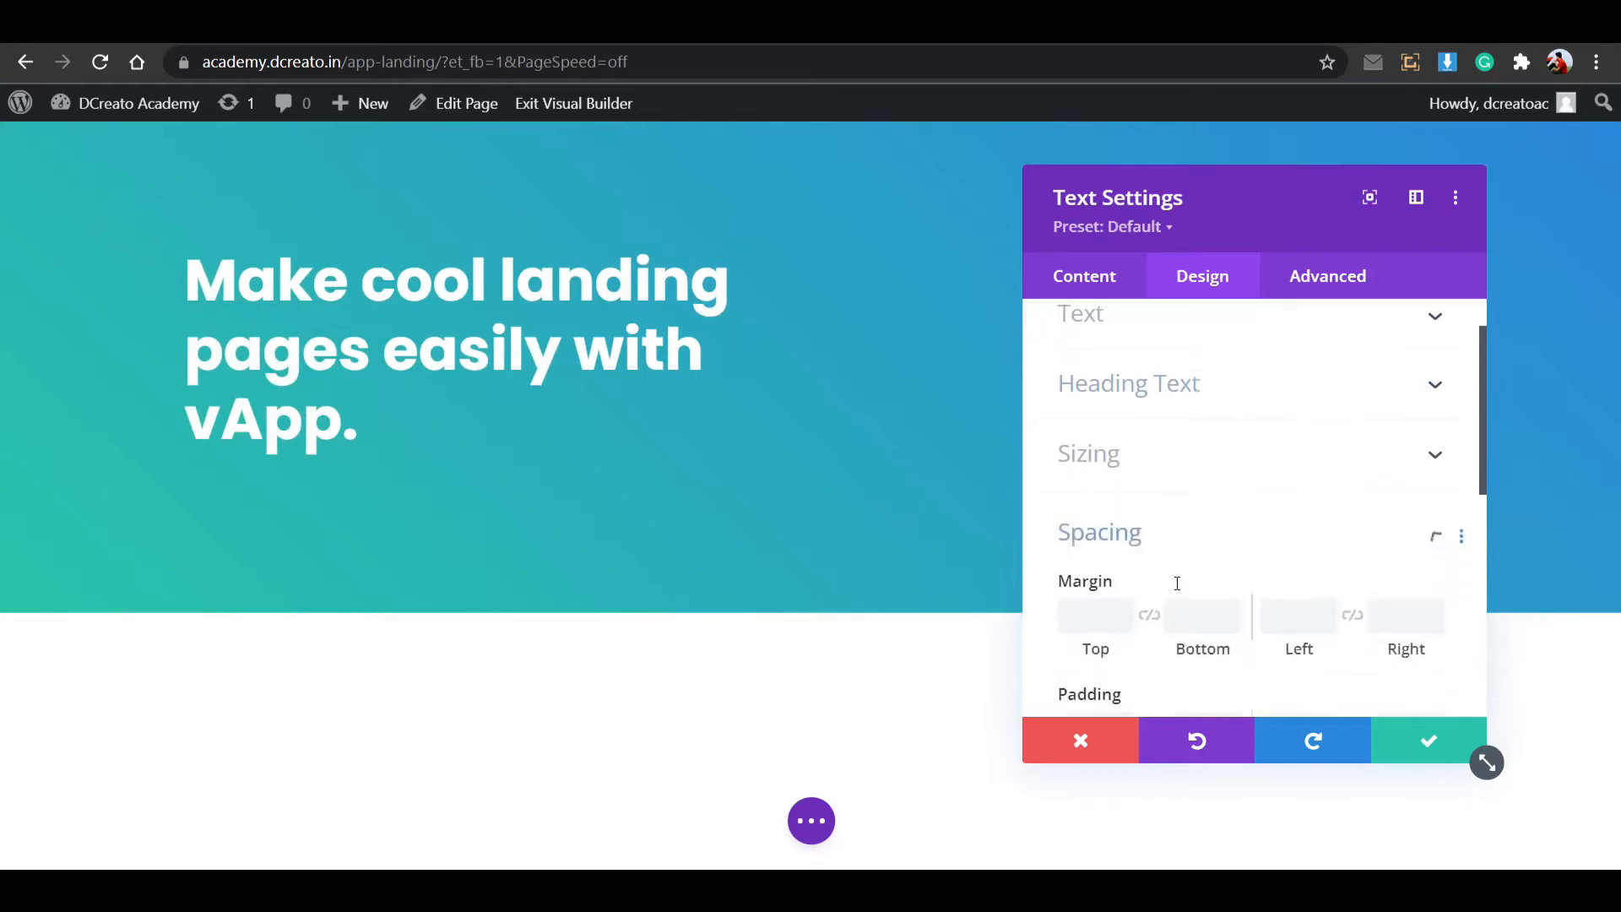
pyautogui.scroll(-3, 1205, 543)
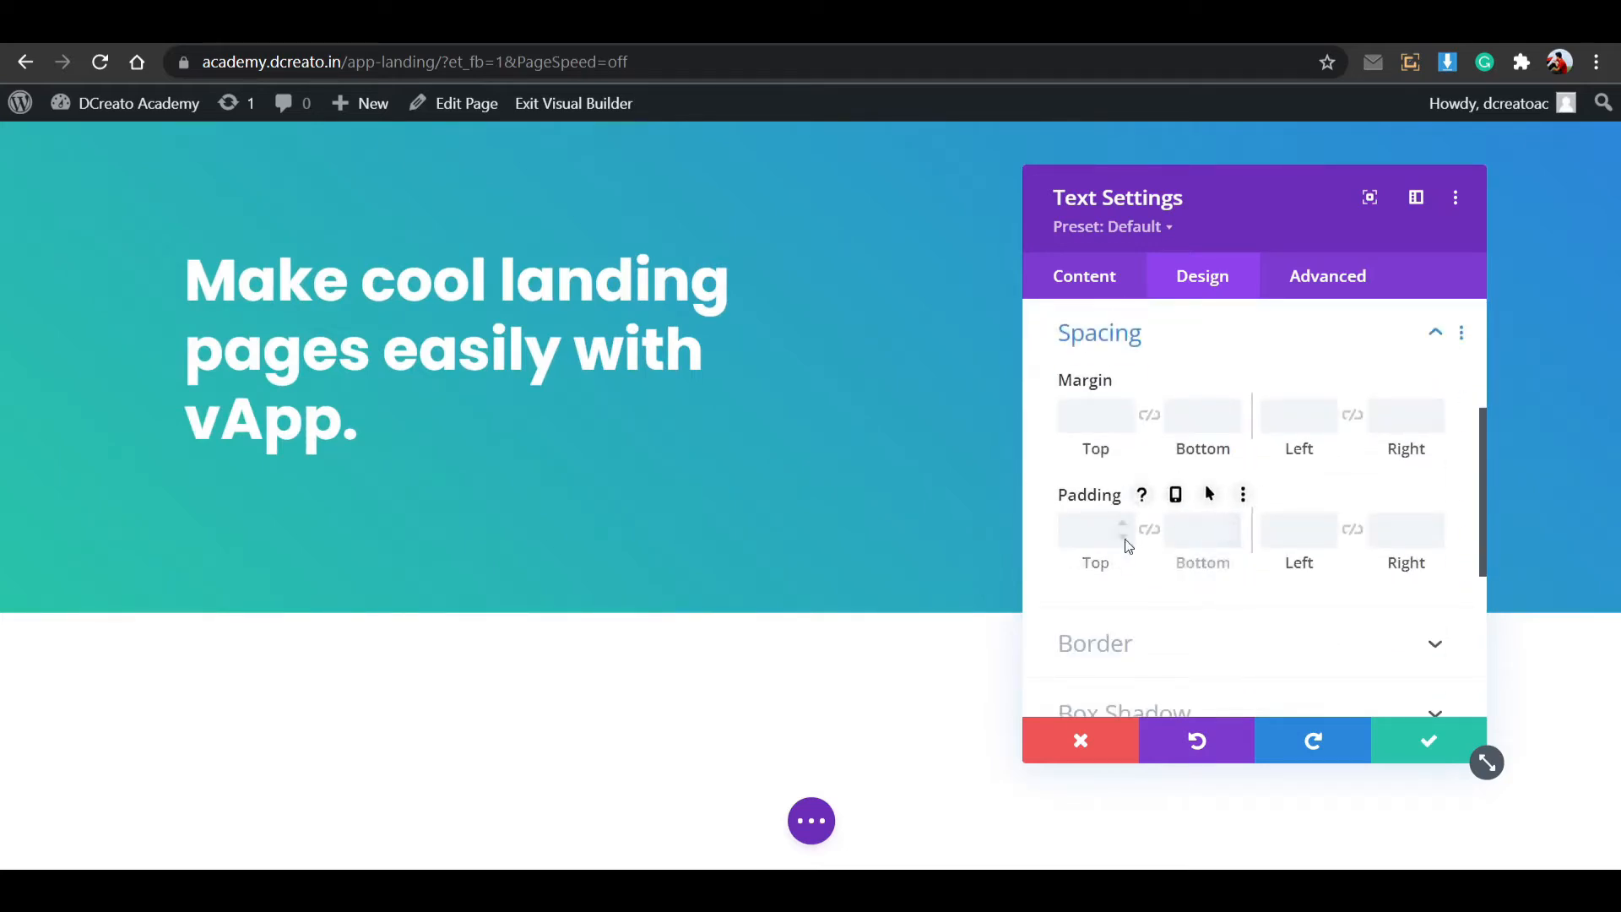
pyautogui.click(1095, 537)
pyautogui.write('50px')
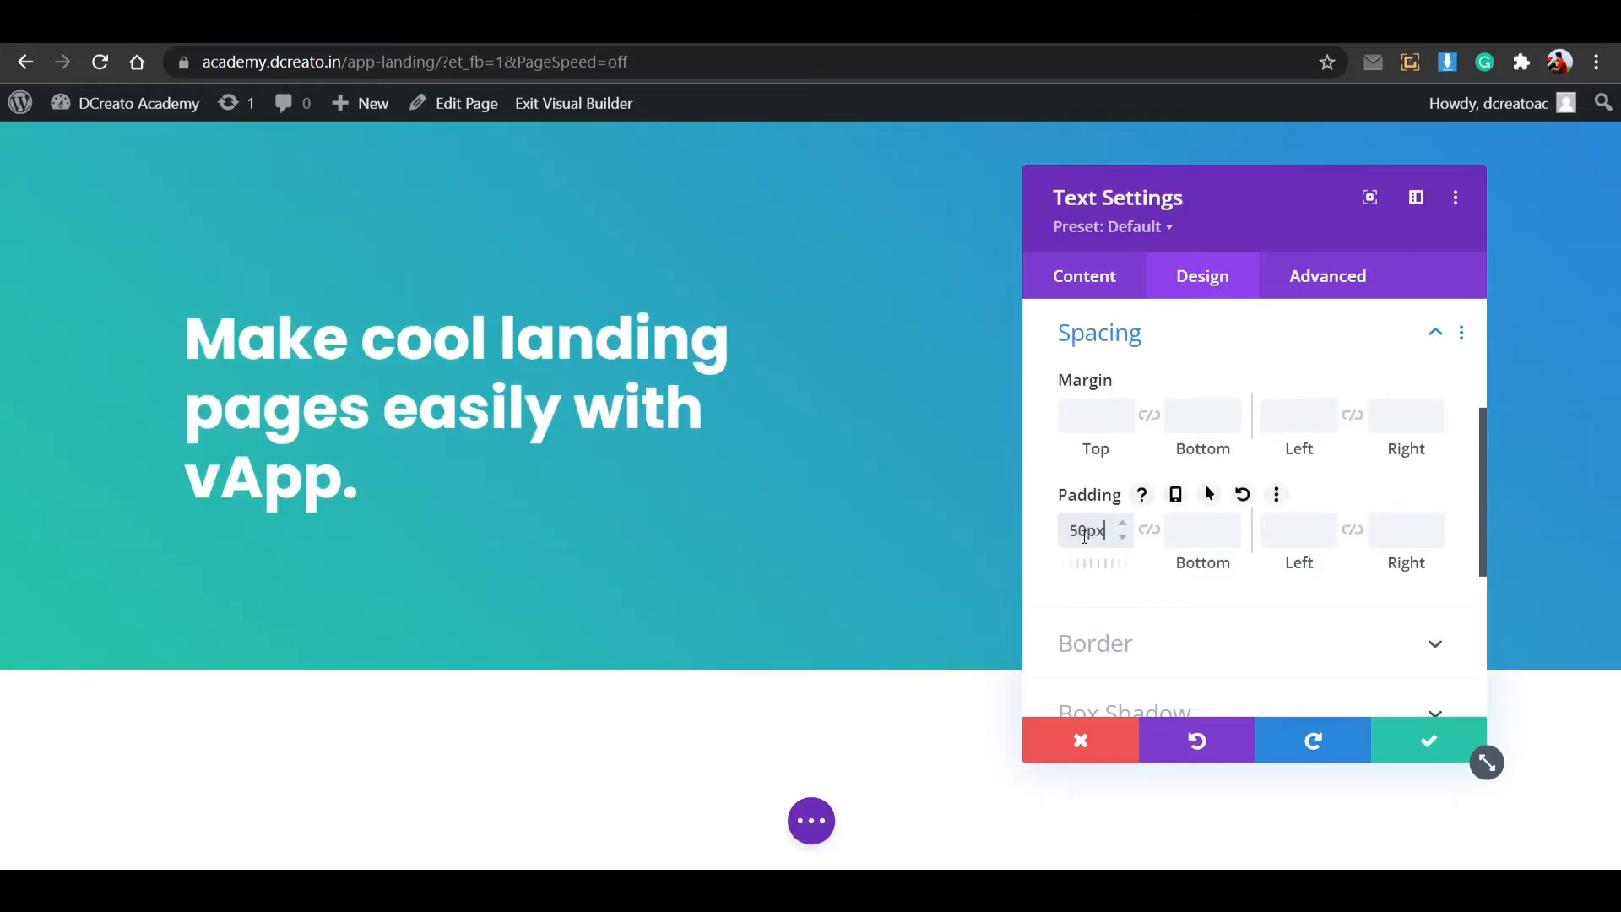
pyautogui.click(1072, 537)
pyautogui.press('BackSpace')
pyautogui.write('10')
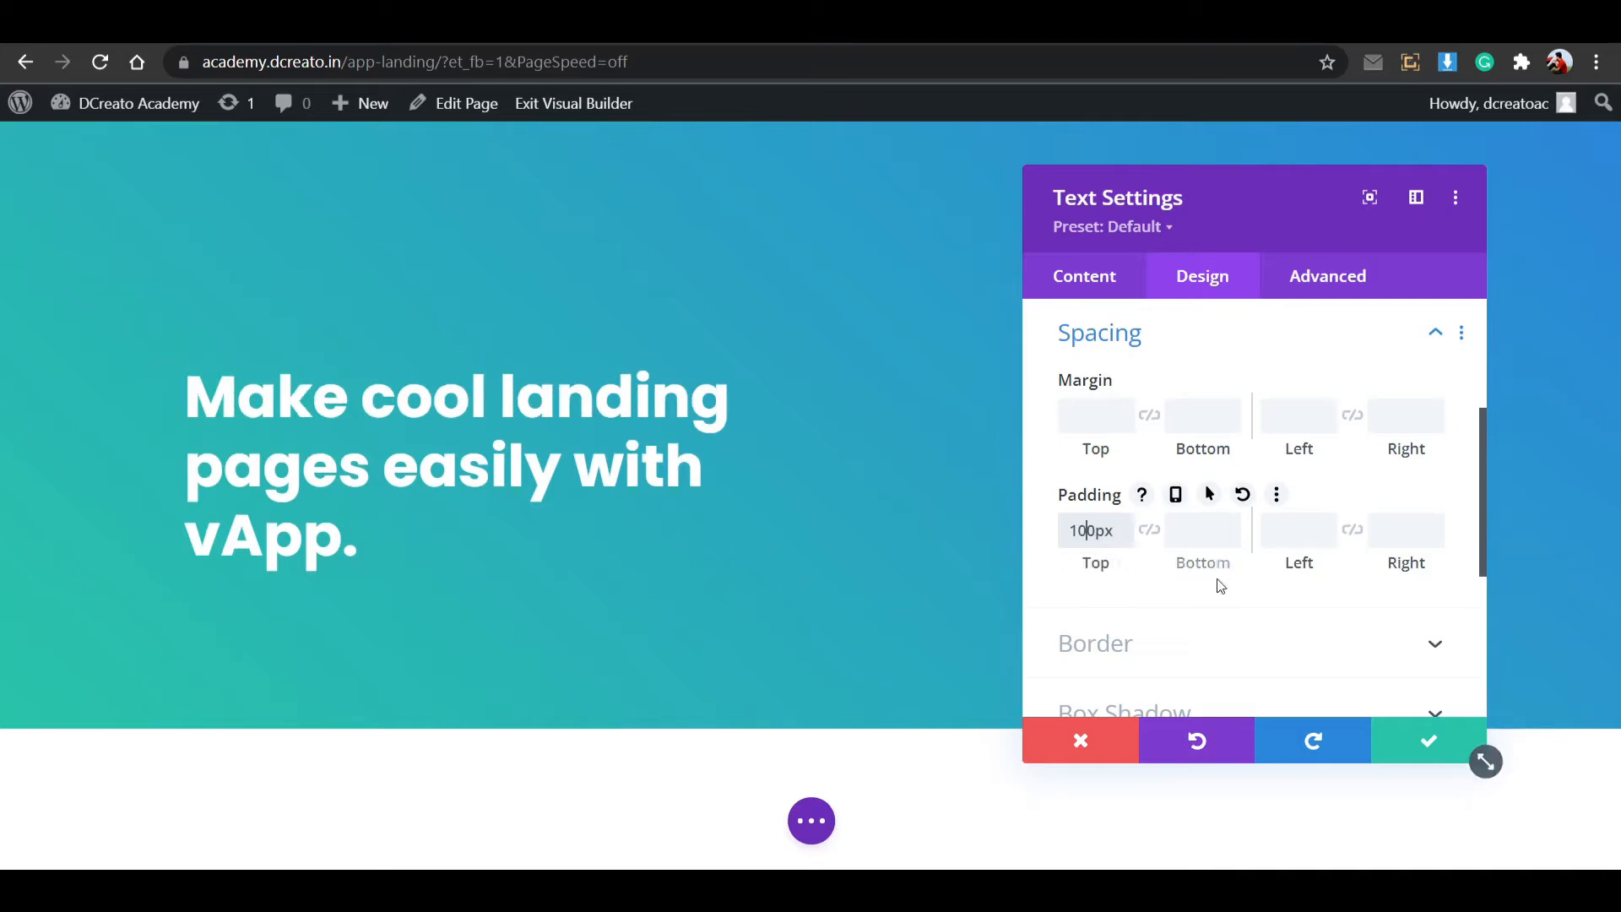
pyautogui.click(1423, 743)
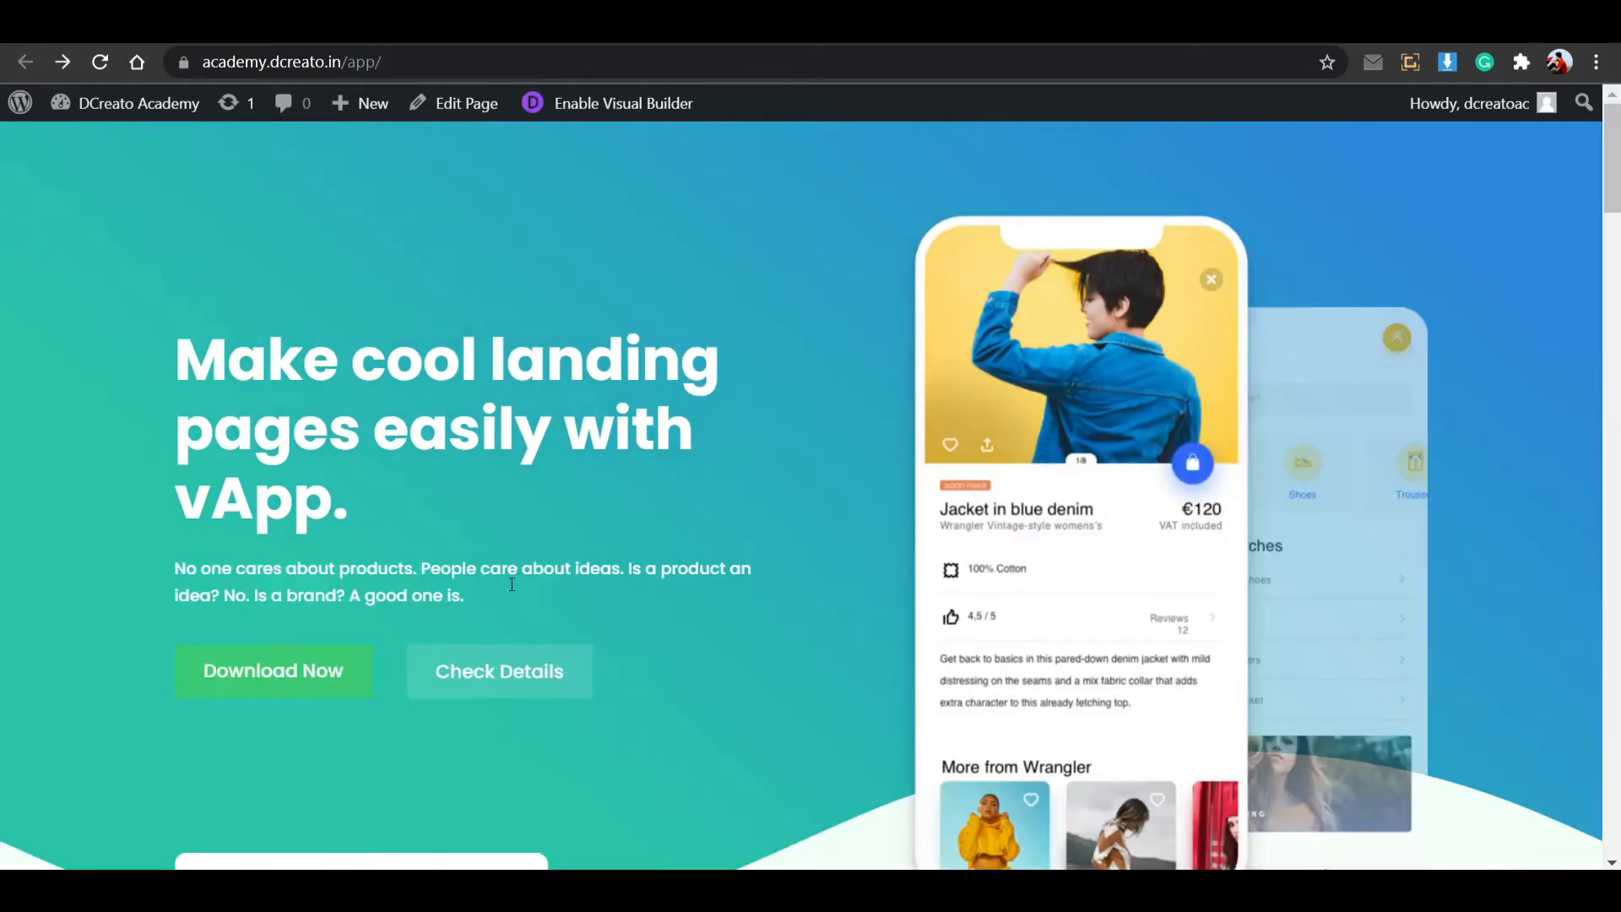
# Copy the two-line paragraph below the headline on the finished App page.
pyautogui.moveTo(498, 596); pyautogui.dragTo(139, 559)
pyautogui.hotkey('ctrl', 'c')
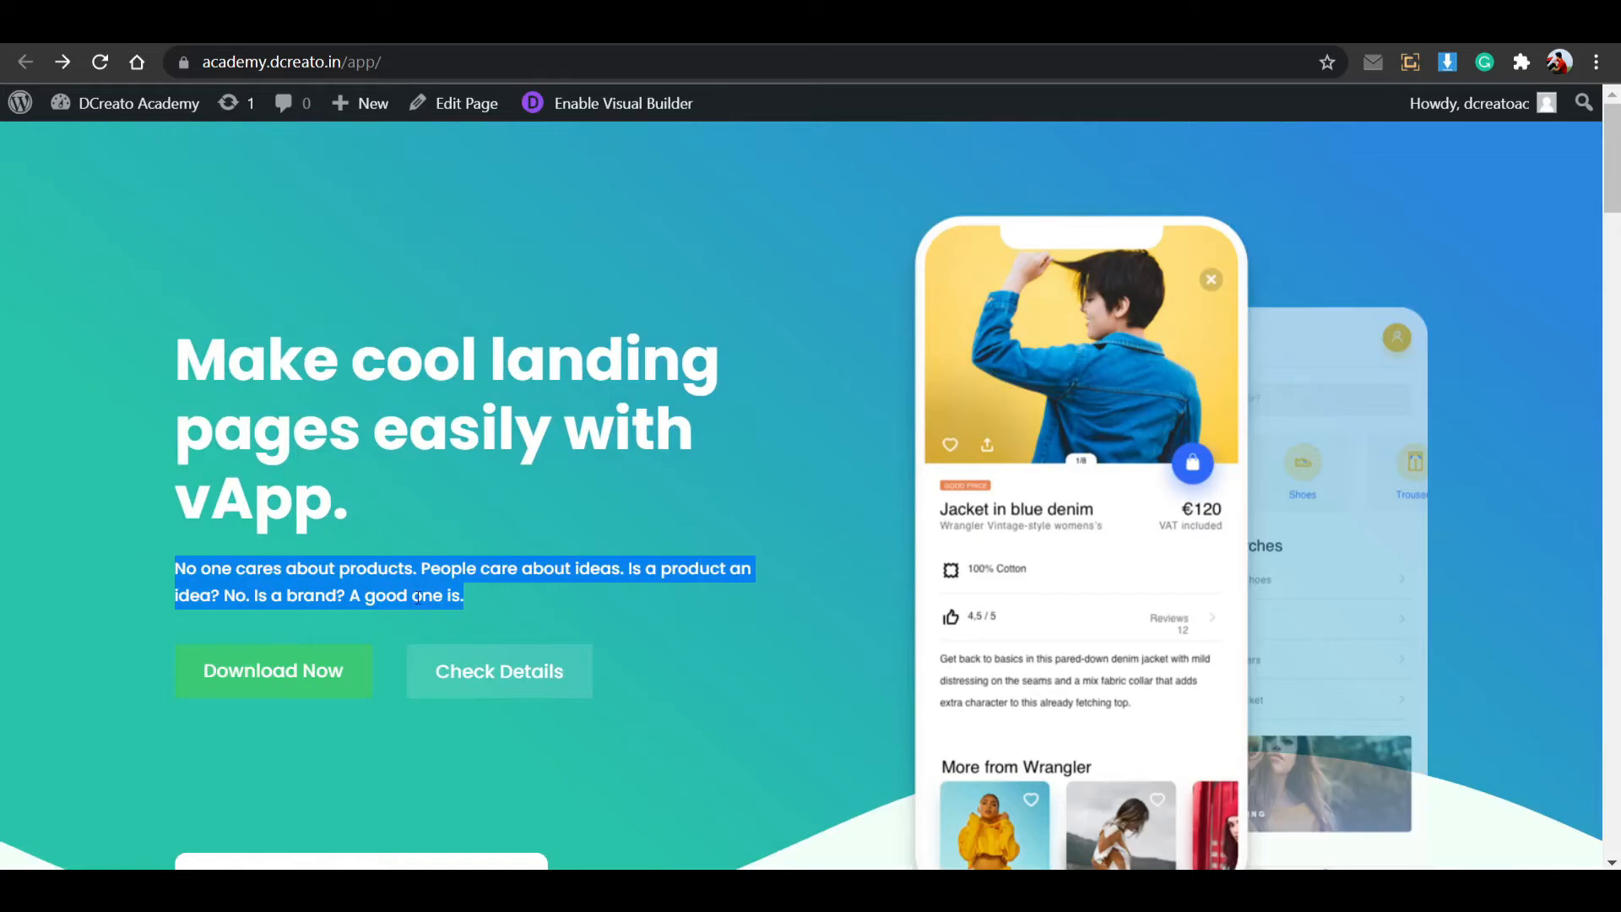
pyautogui.click(658, 199)
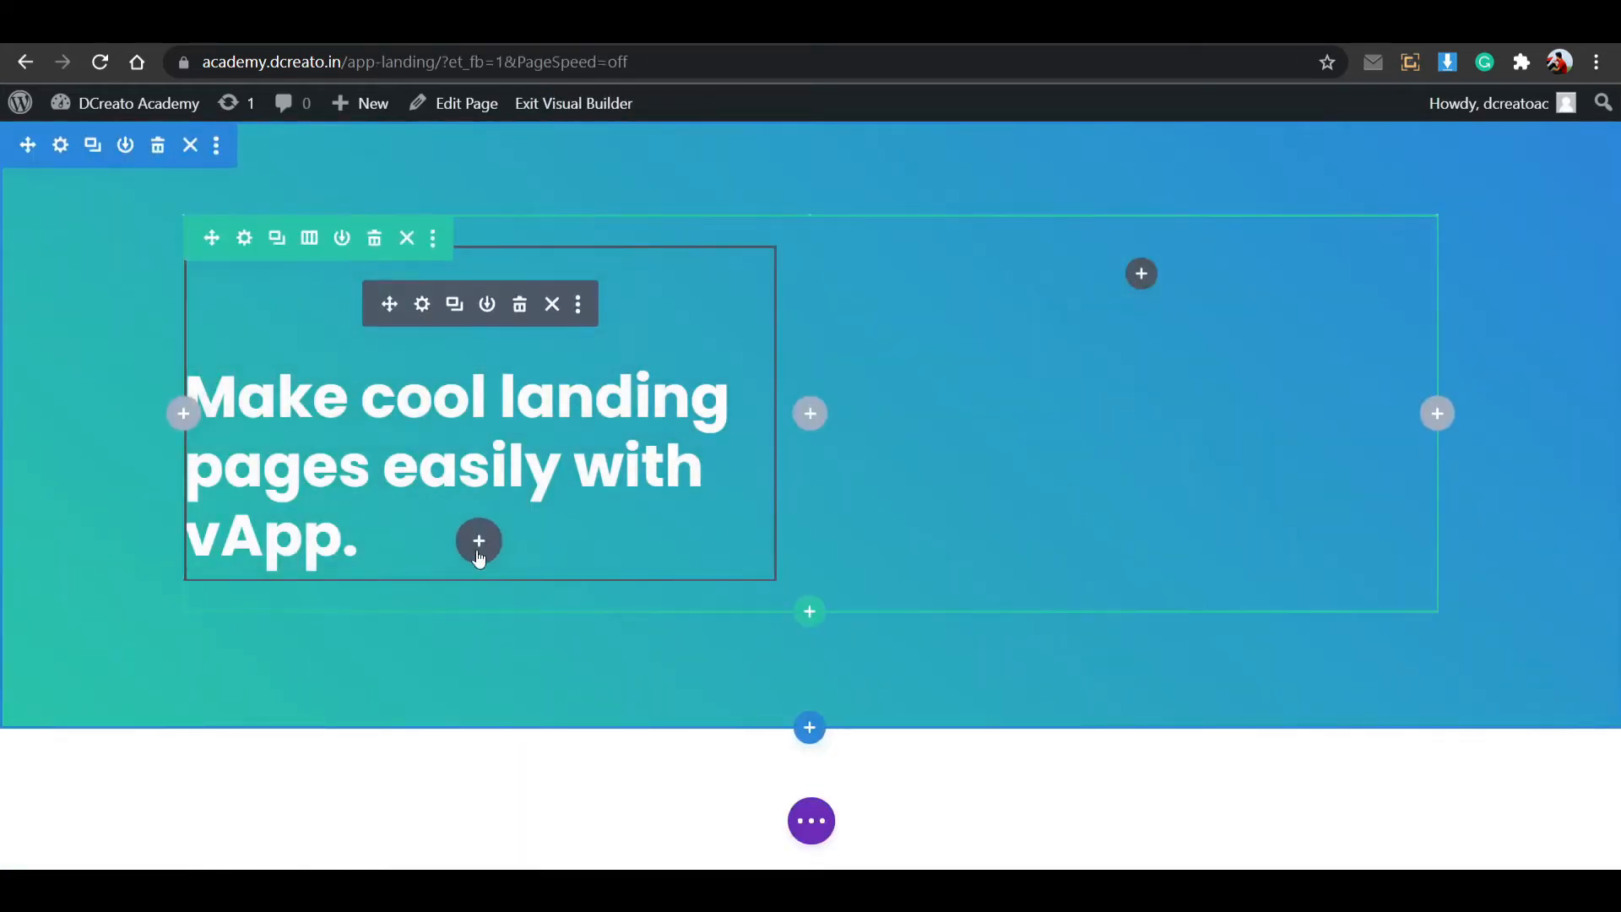
# Add a Text module below the headline and replace its placeholder body with the copied "No one cares about products" paragraph.
pyautogui.click(479, 540)
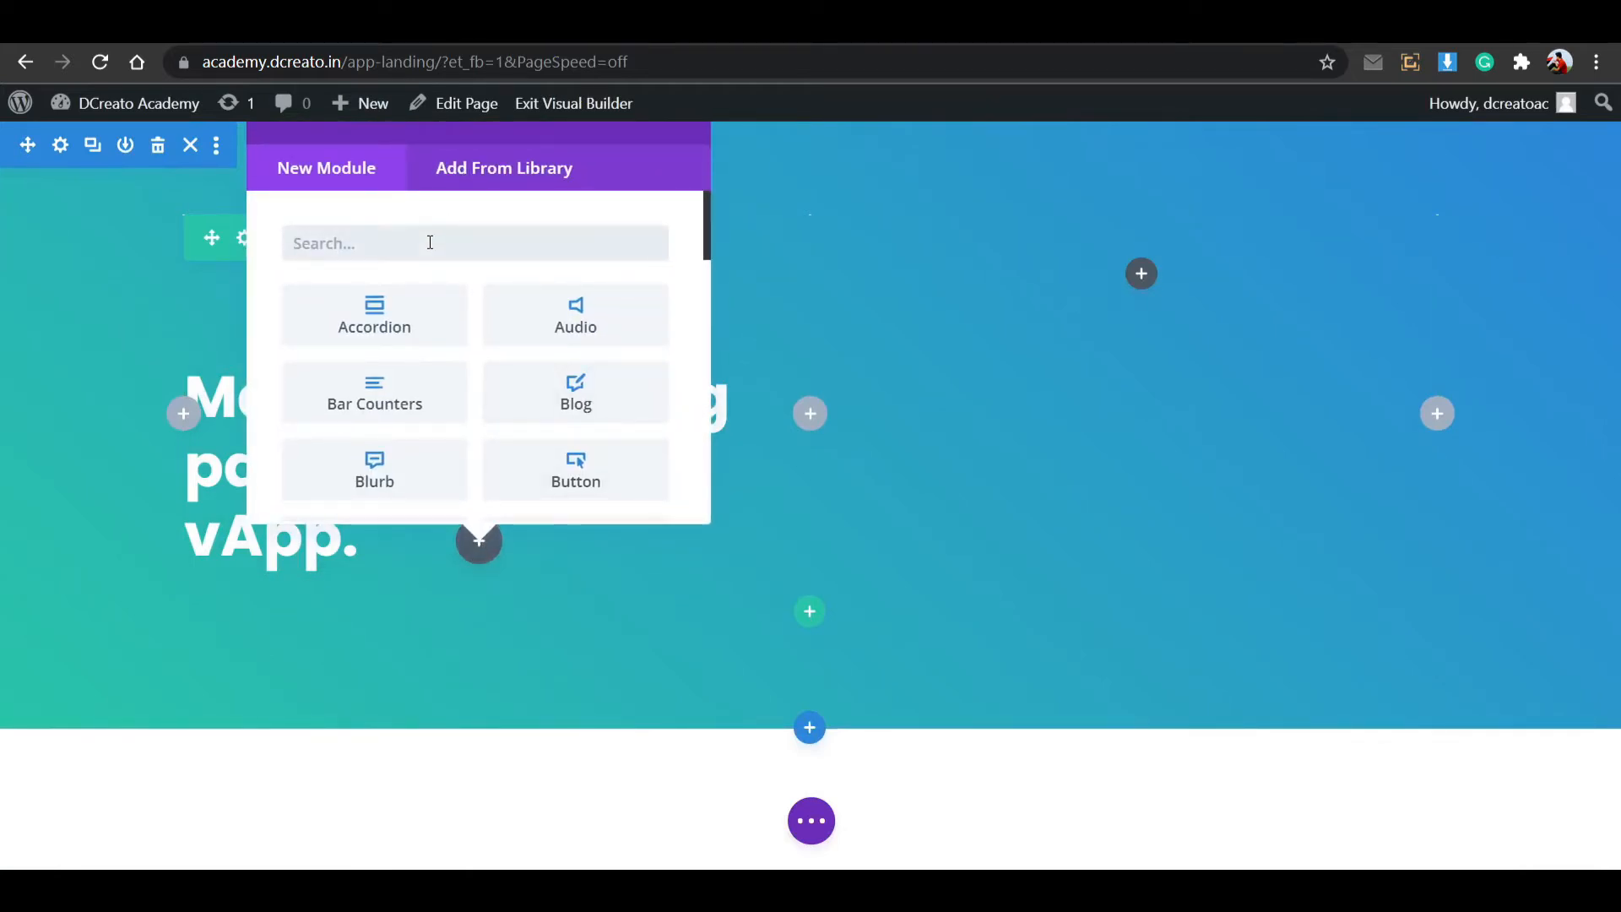
pyautogui.write('text')
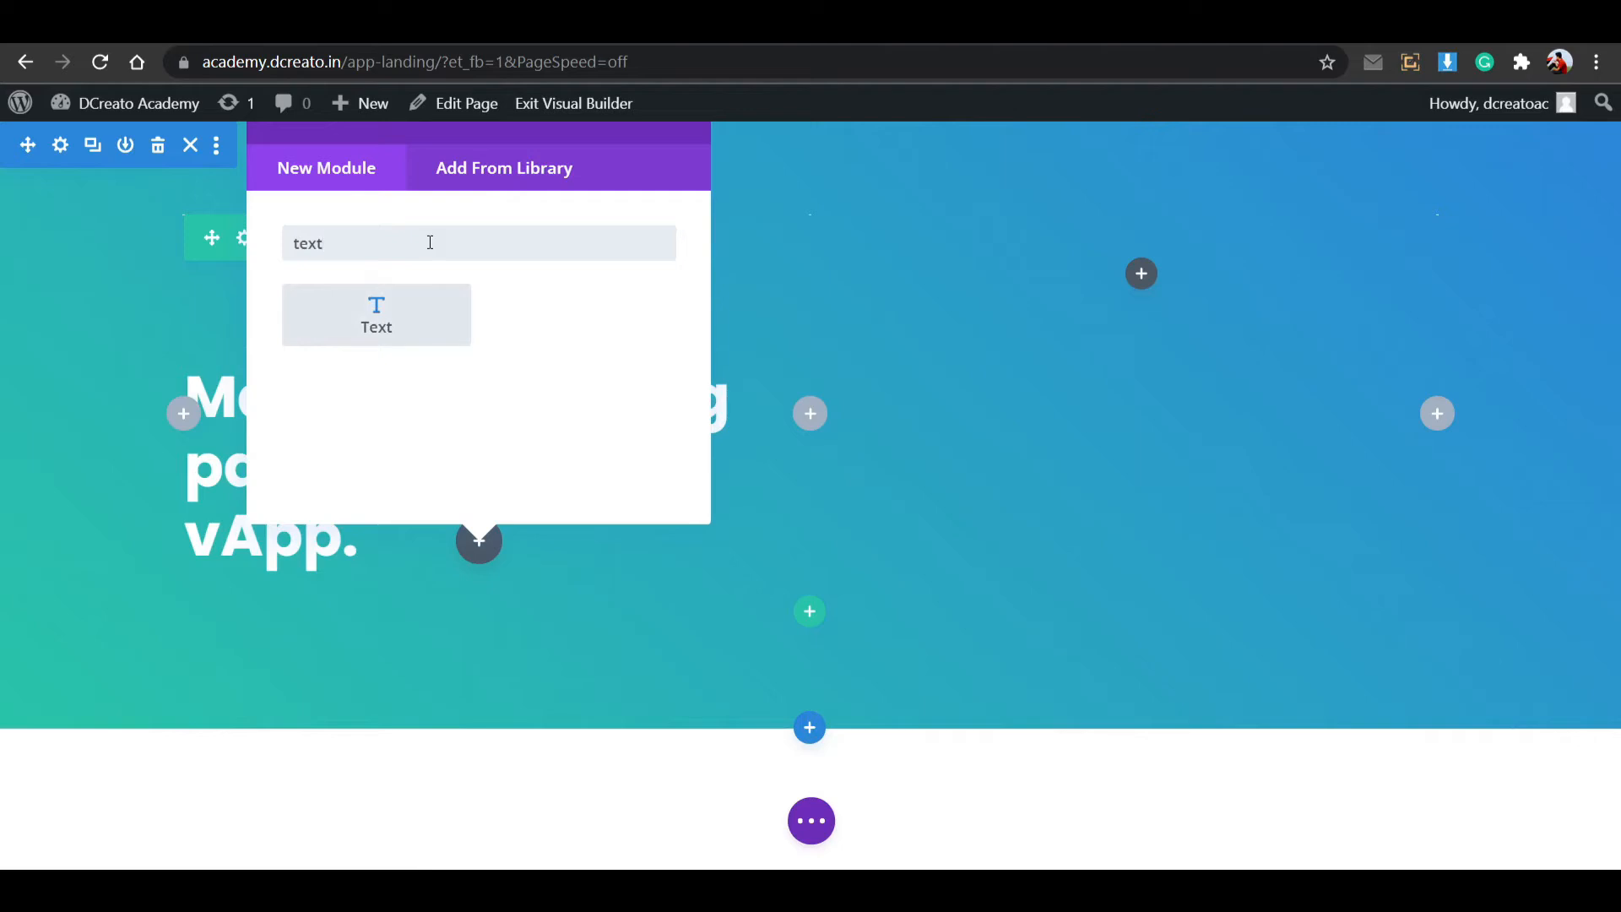
pyautogui.click(410, 345)
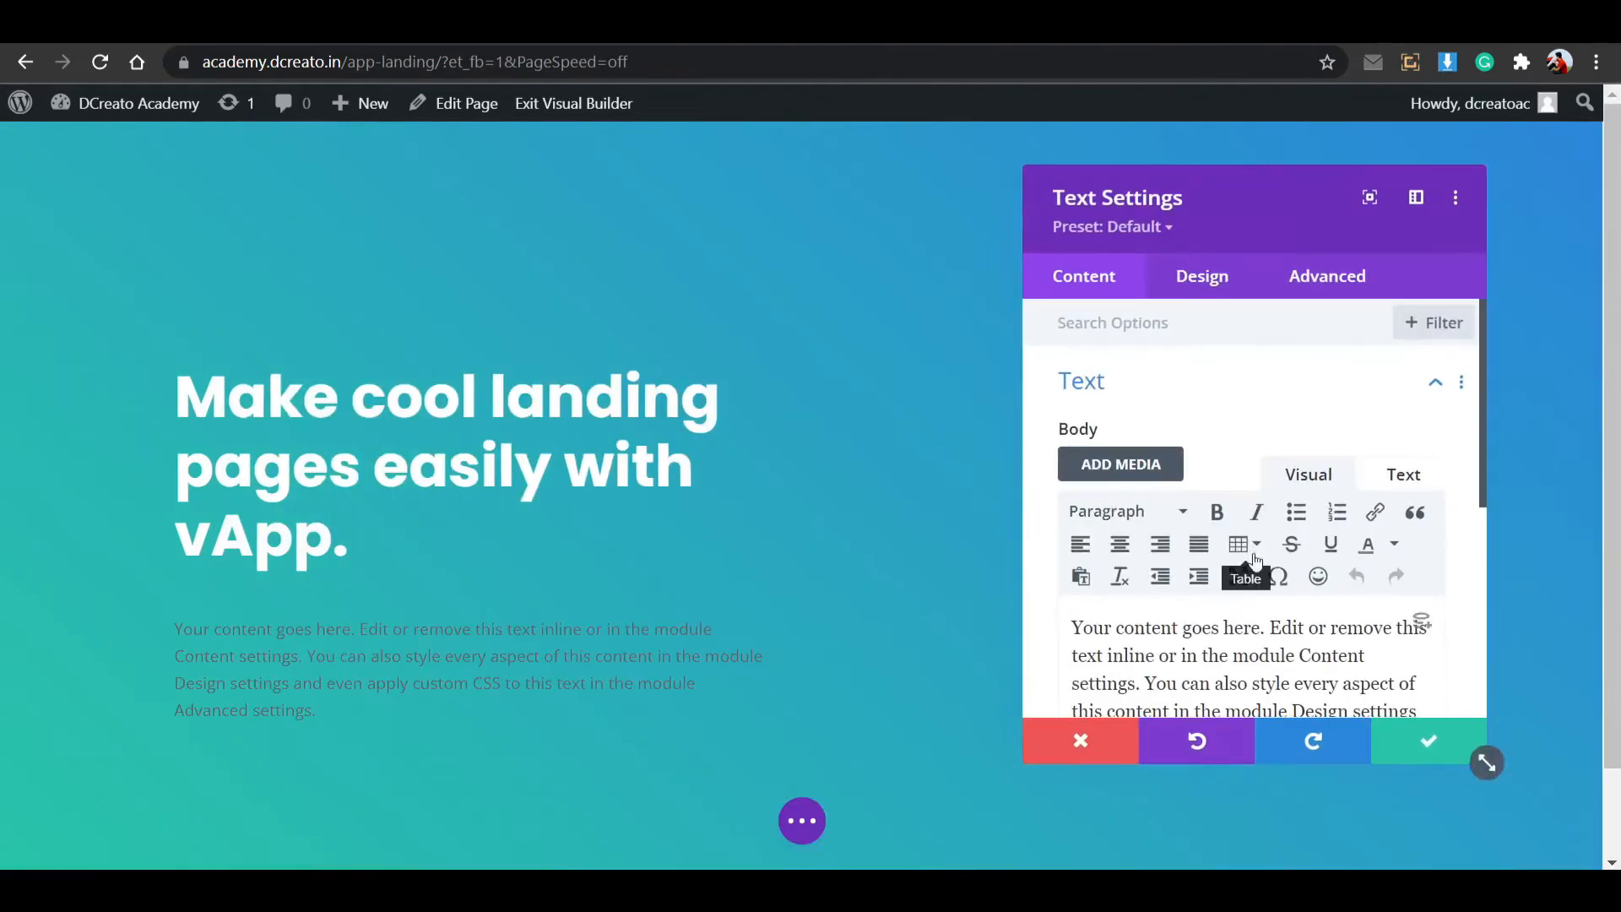
pyautogui.moveTo(1077, 510); pyautogui.dragTo(1368, 659)
pyautogui.hotkey('ctrl', 'v')
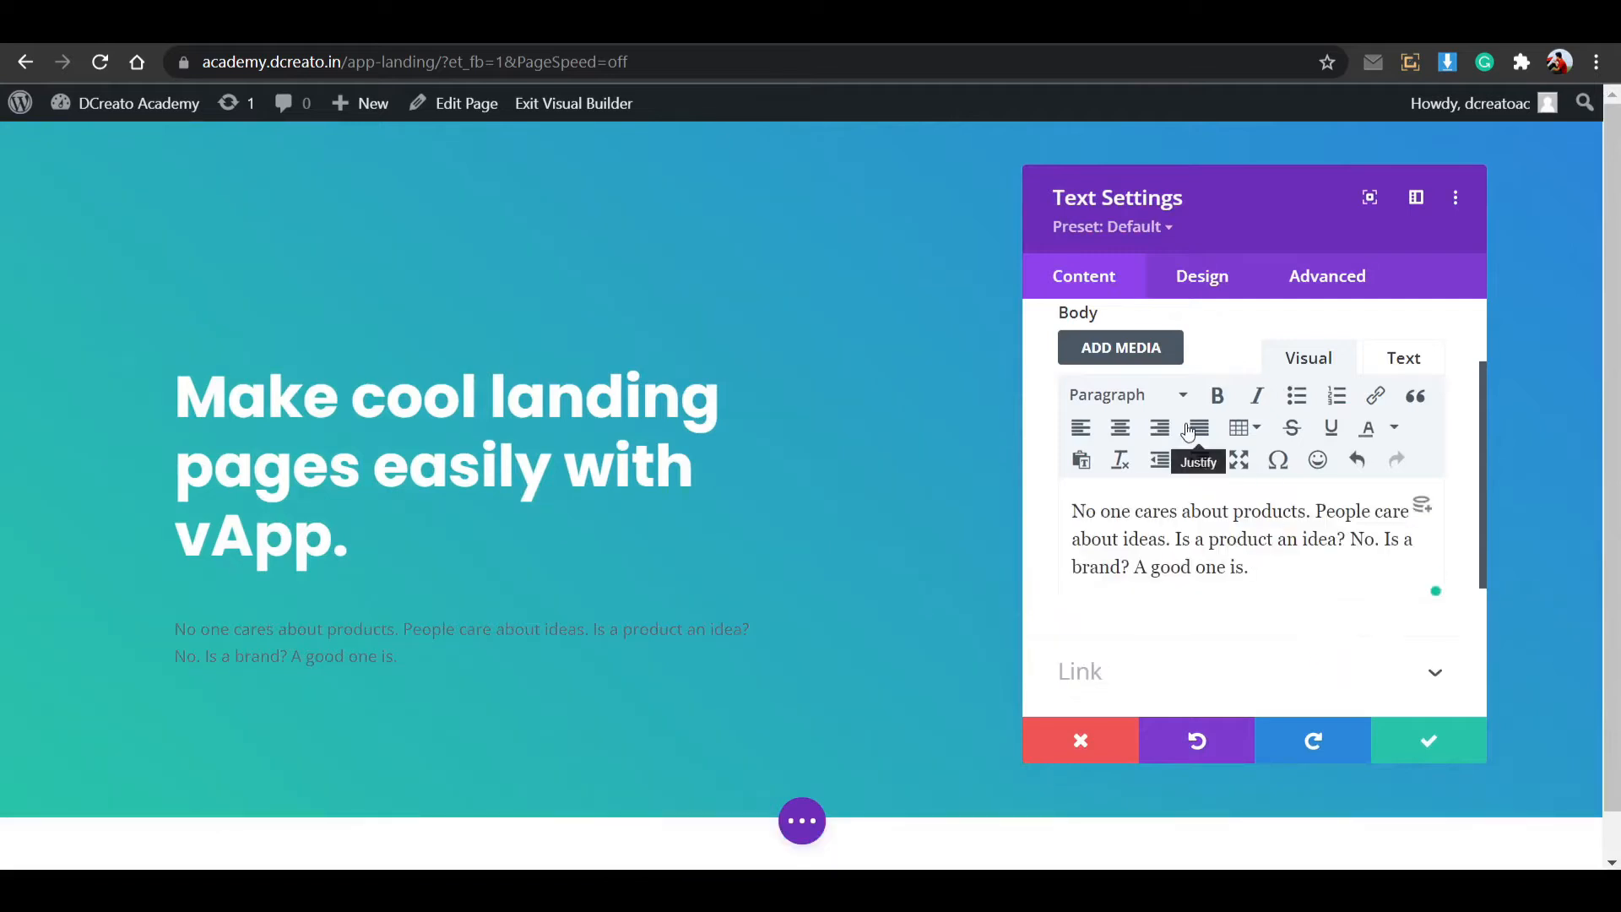
# Set the new paragraph's text color to white (#ffffff).
pyautogui.scroll(2, 1190, 304)
pyautogui.click(1189, 287)
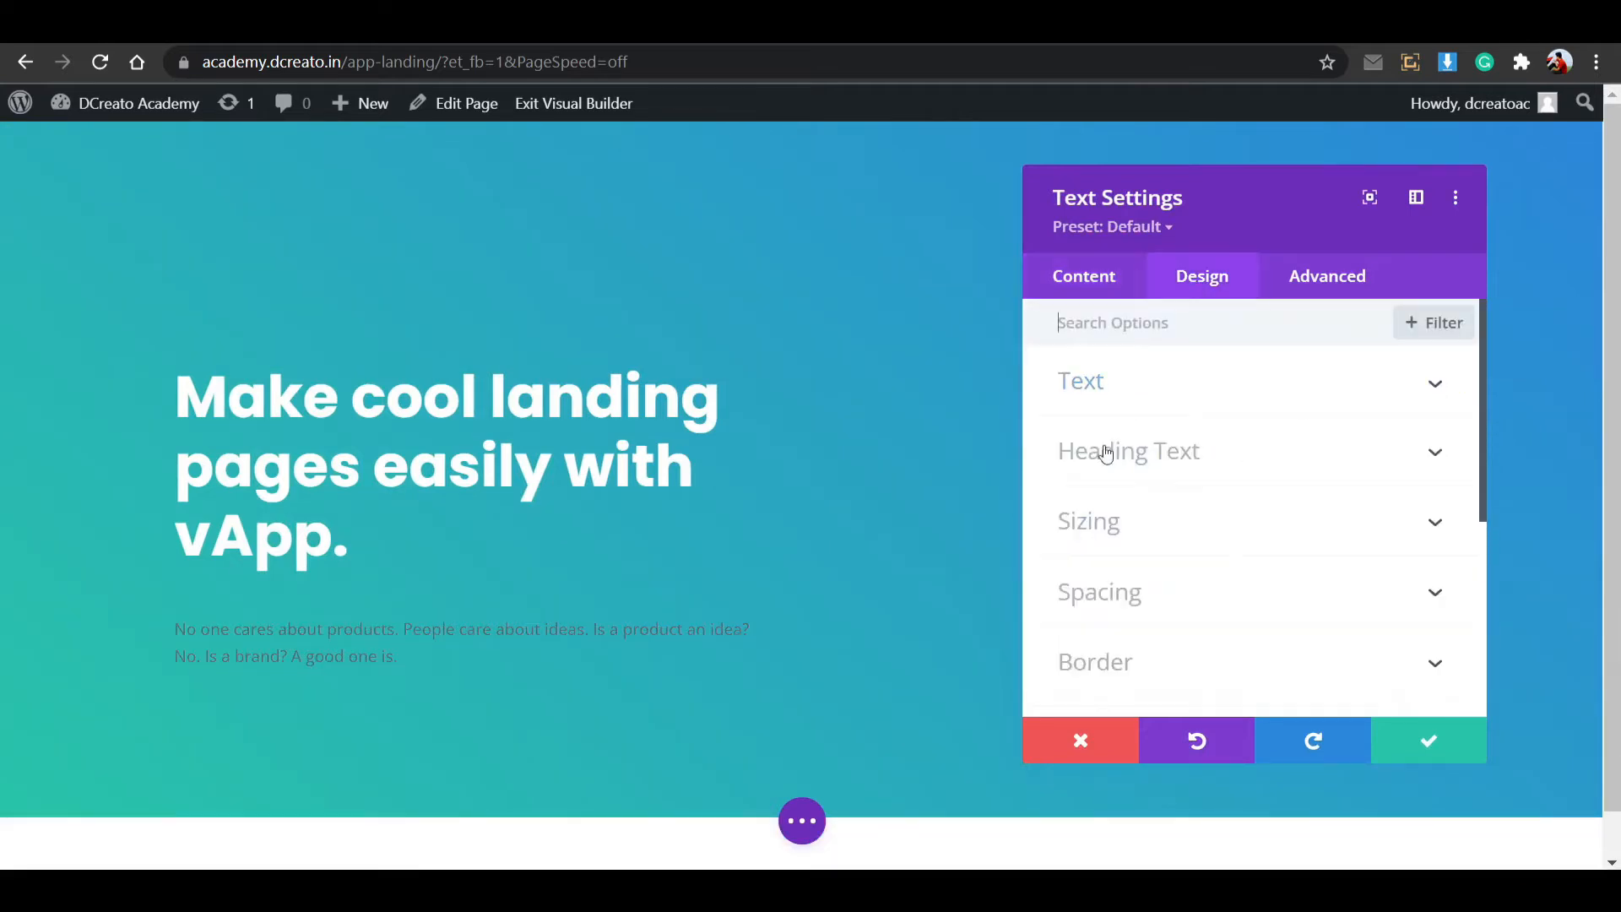
pyautogui.click(1137, 387)
pyautogui.scroll(-4, 1165, 558)
pyautogui.click(1173, 468)
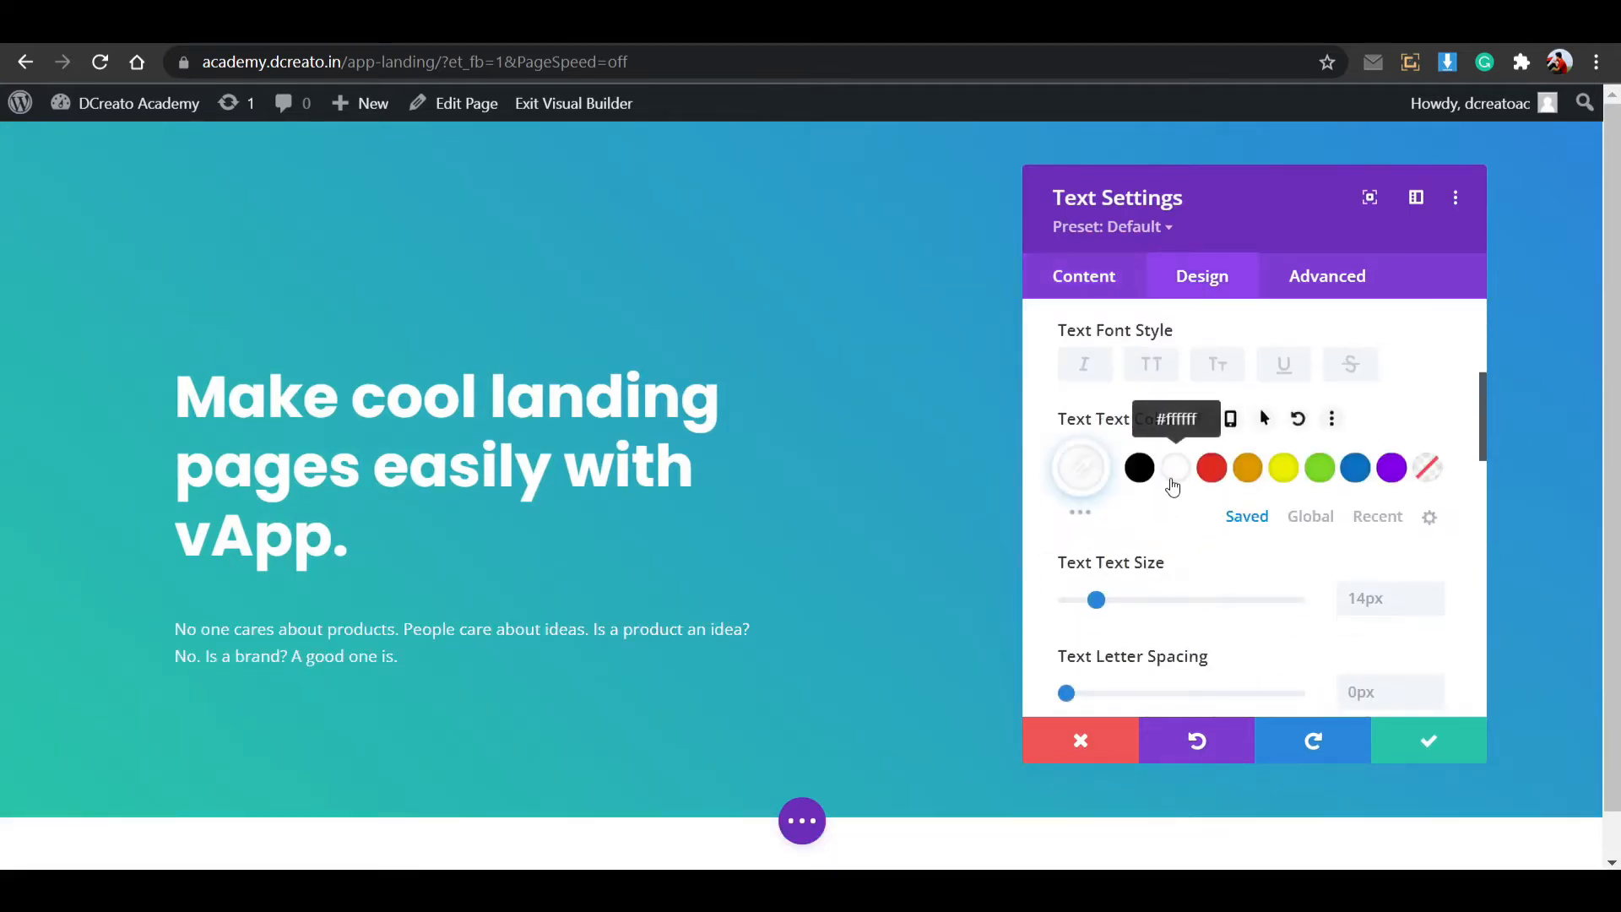
# Set the paragraph's text font to Poppins and its font weight to Light.
pyautogui.scroll(4, 1157, 494)
pyautogui.click(1148, 547)
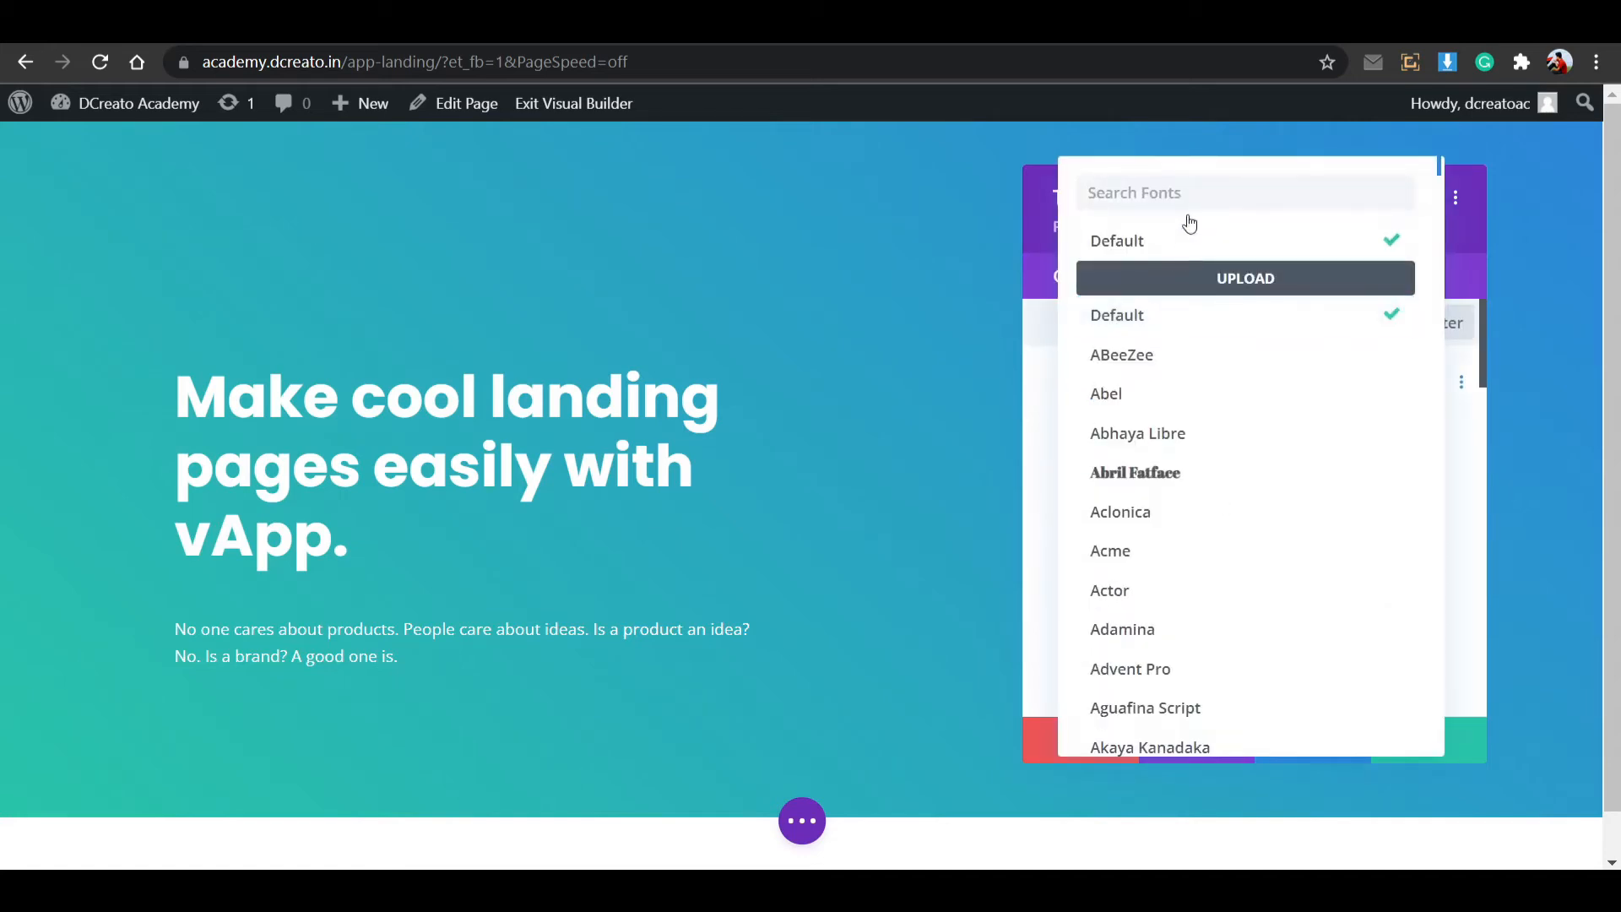
pyautogui.write('pop')
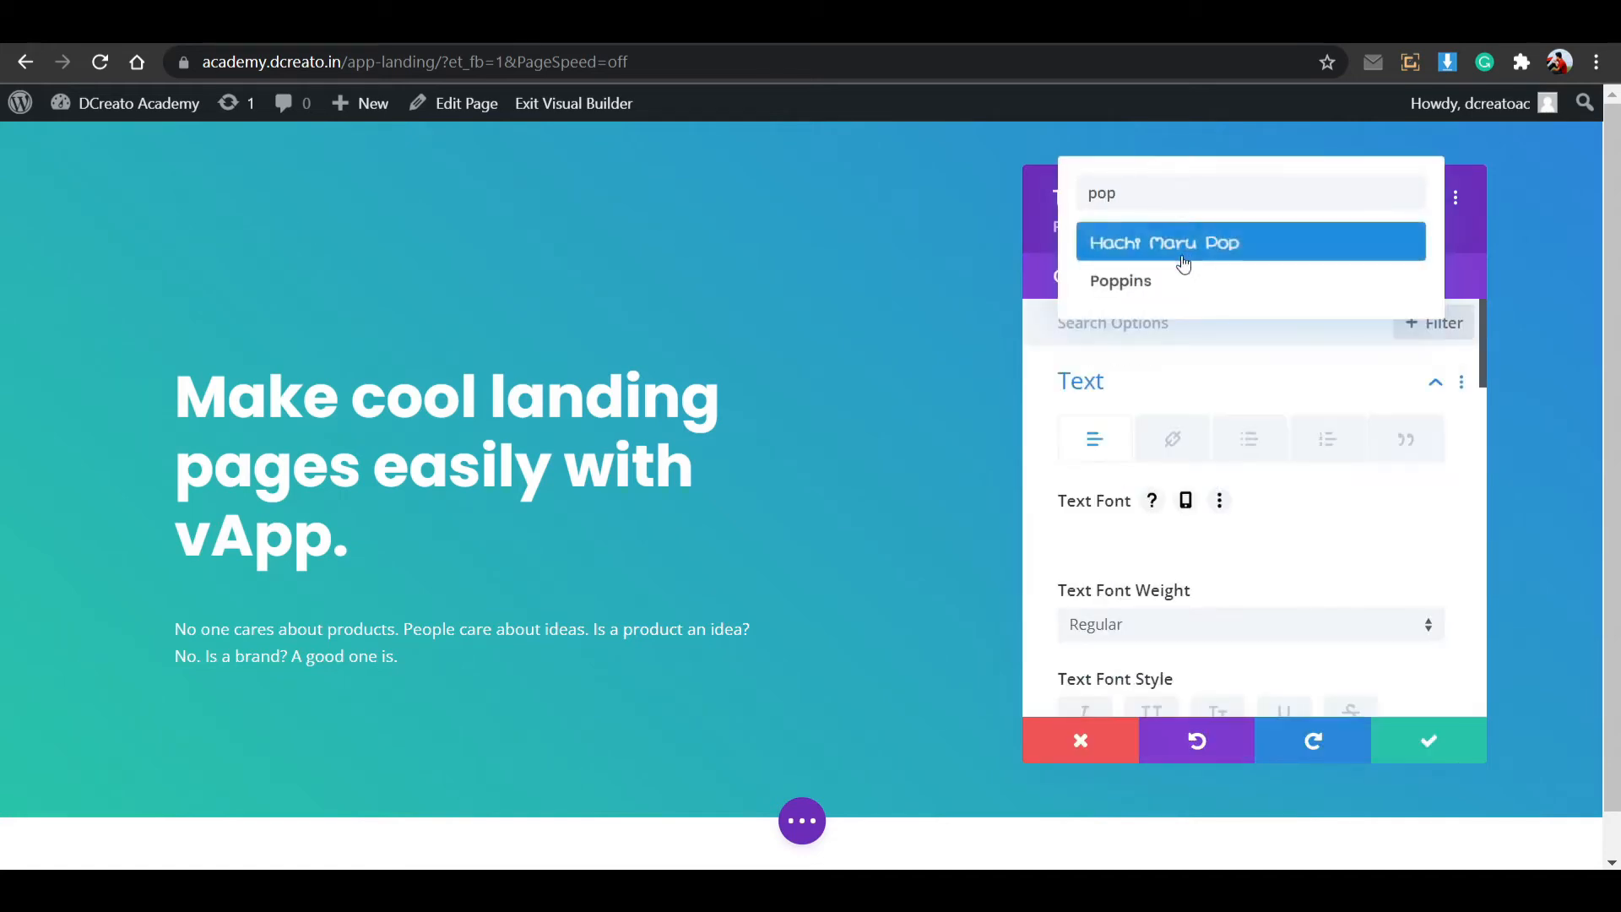
pyautogui.click(1181, 281)
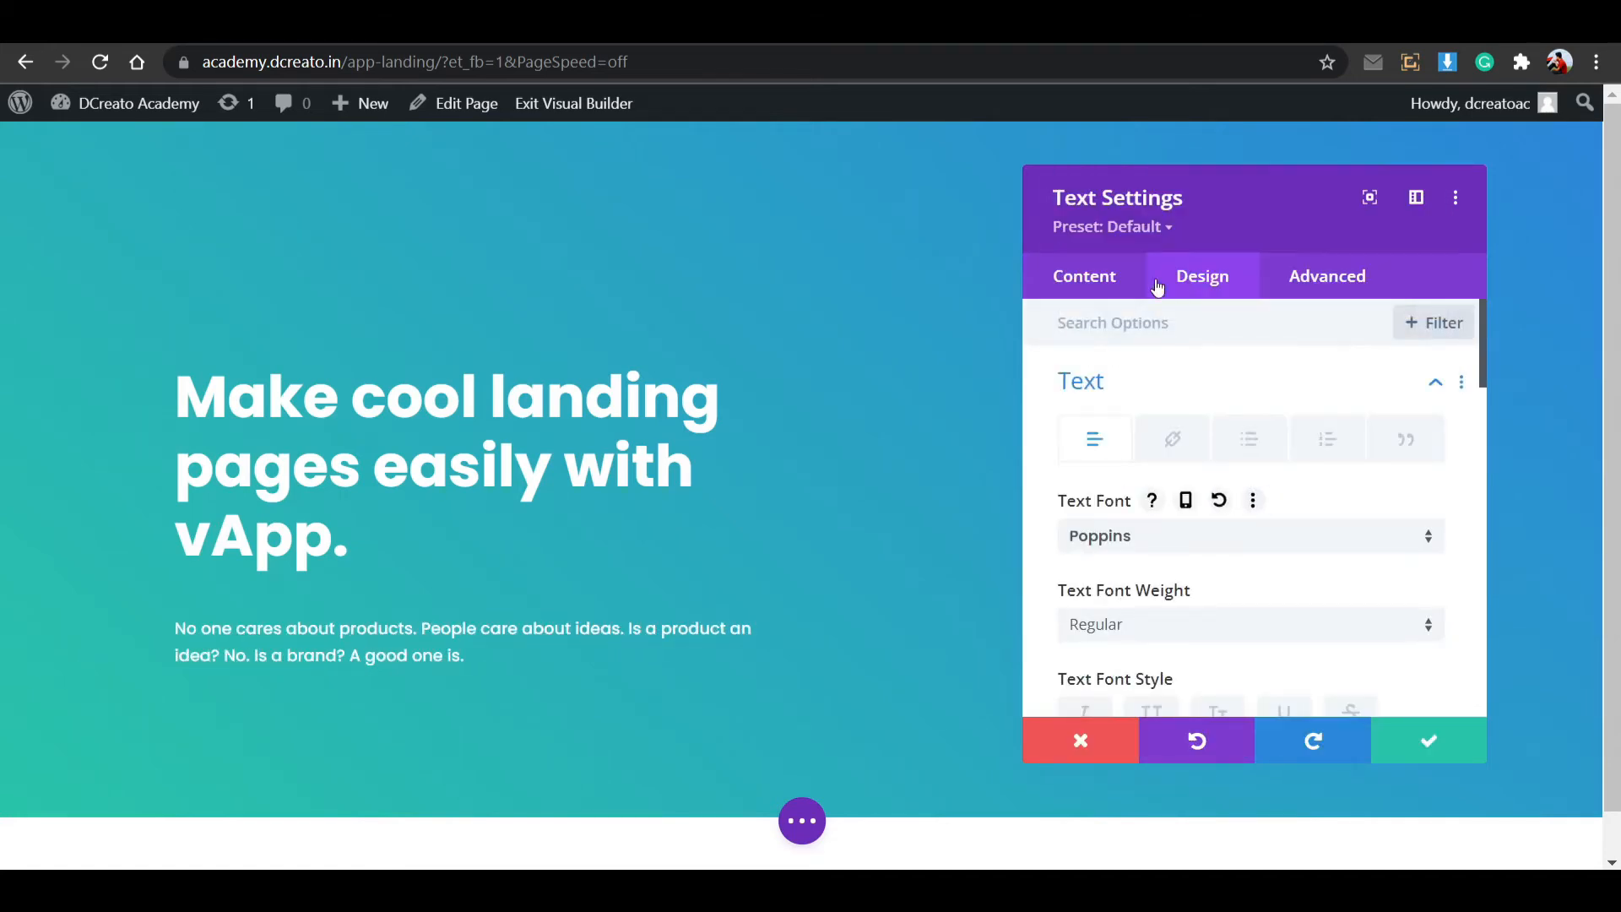
pyautogui.click(1165, 632)
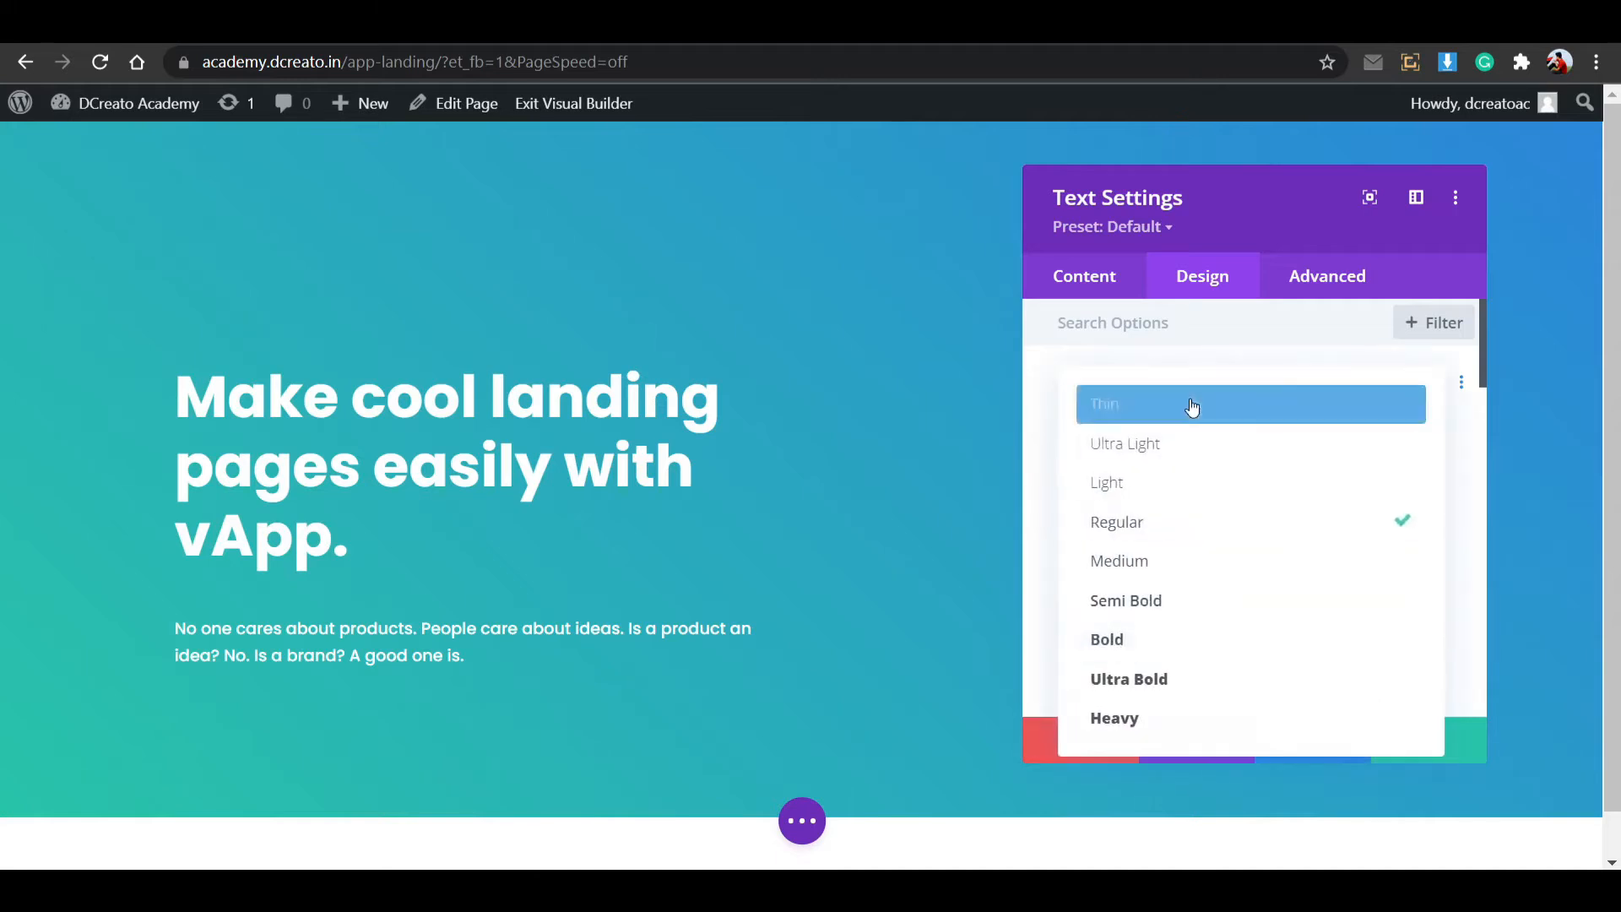
pyautogui.click(1186, 476)
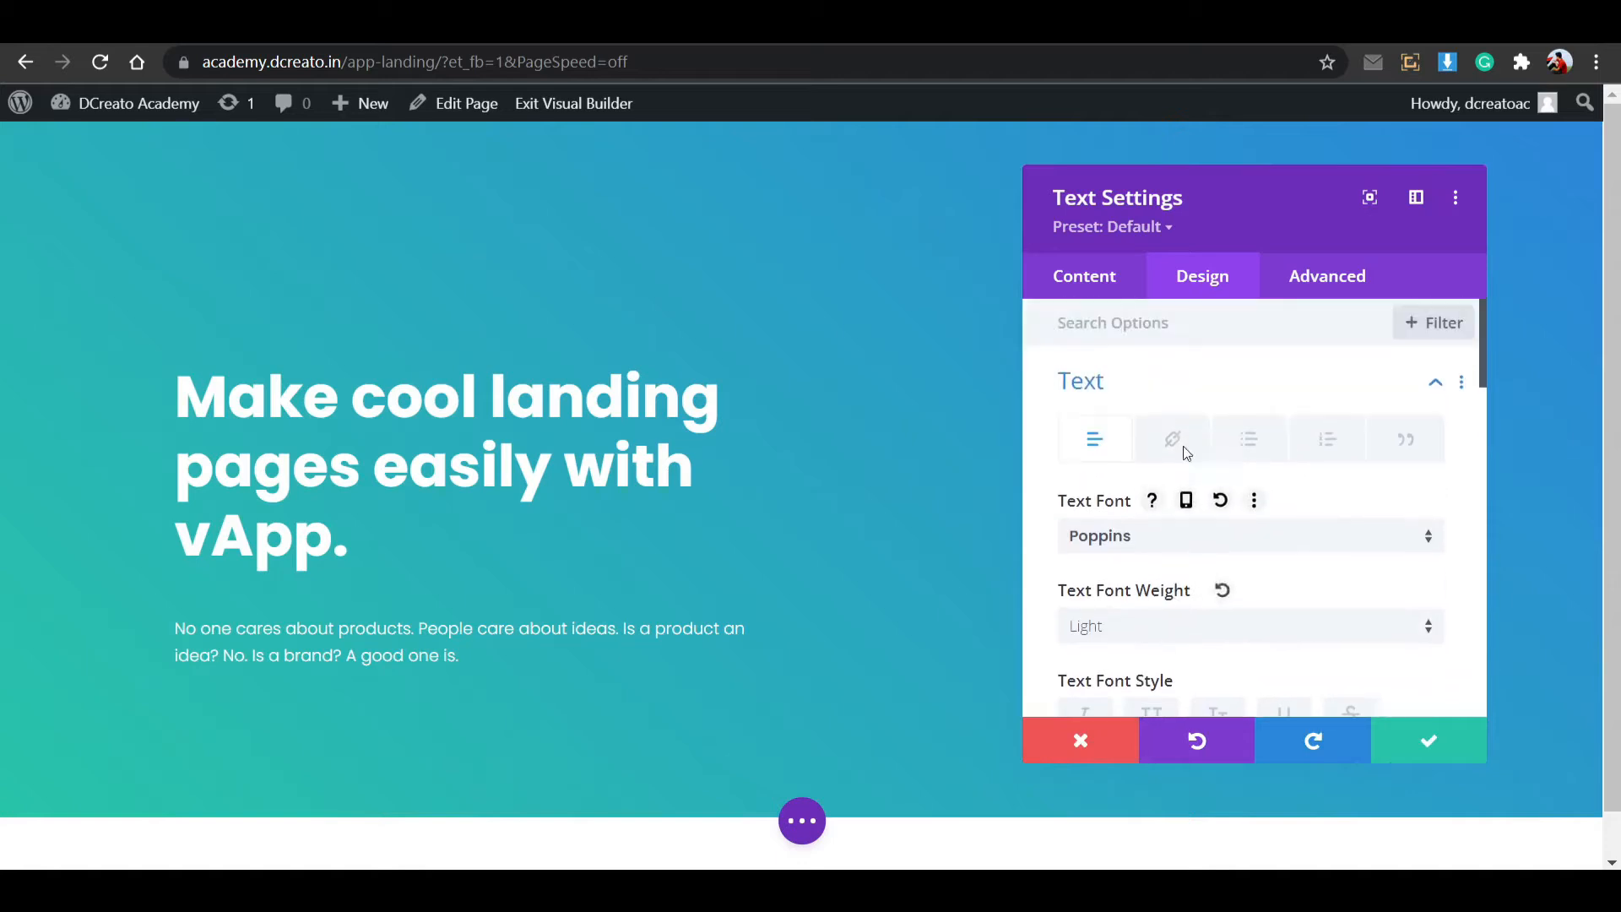
# Set the paragraph module's top margin to -25px and save the module.
pyautogui.click(1201, 389)
pyautogui.scroll(-2, 1181, 456)
pyautogui.click(1164, 488)
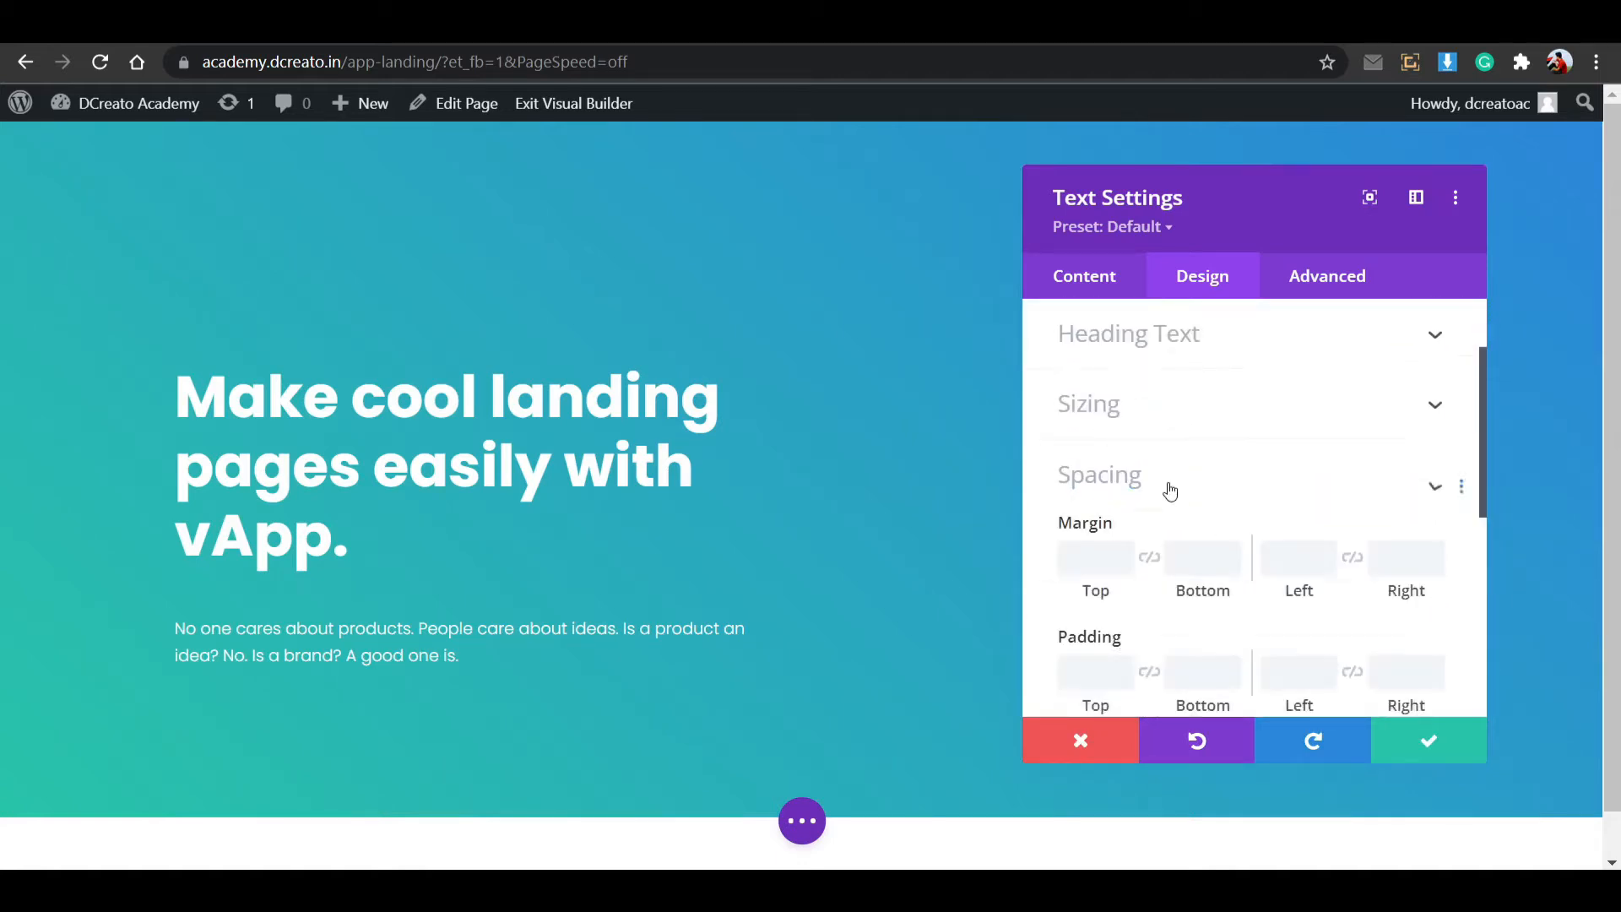
pyautogui.scroll(-2, 1139, 485)
pyautogui.click(1110, 419)
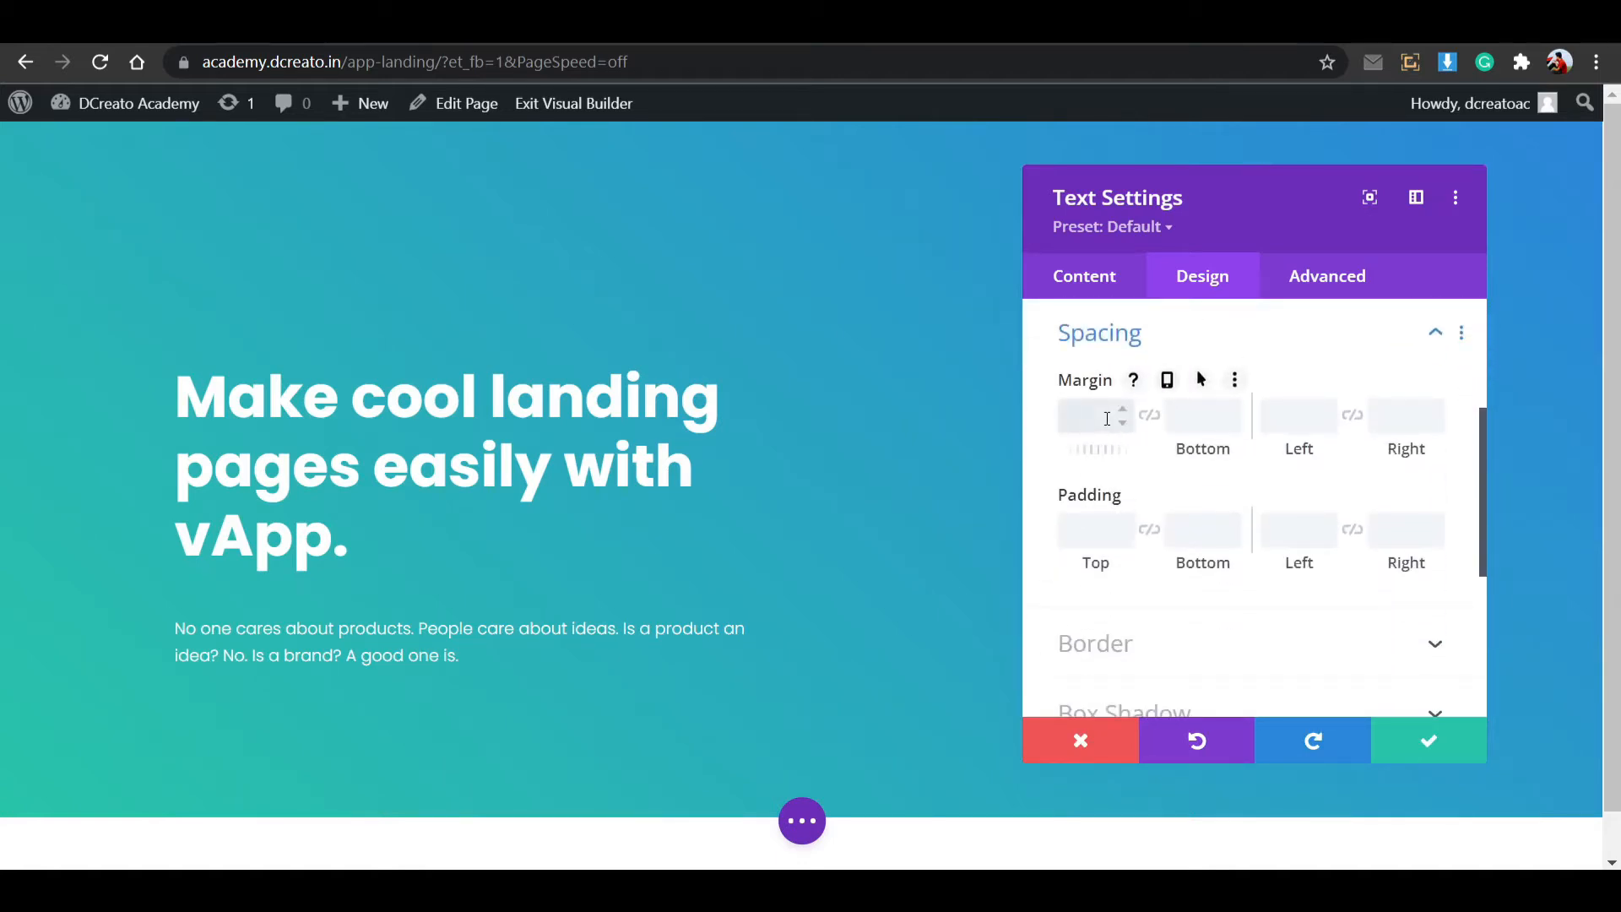
pyautogui.write('-25')
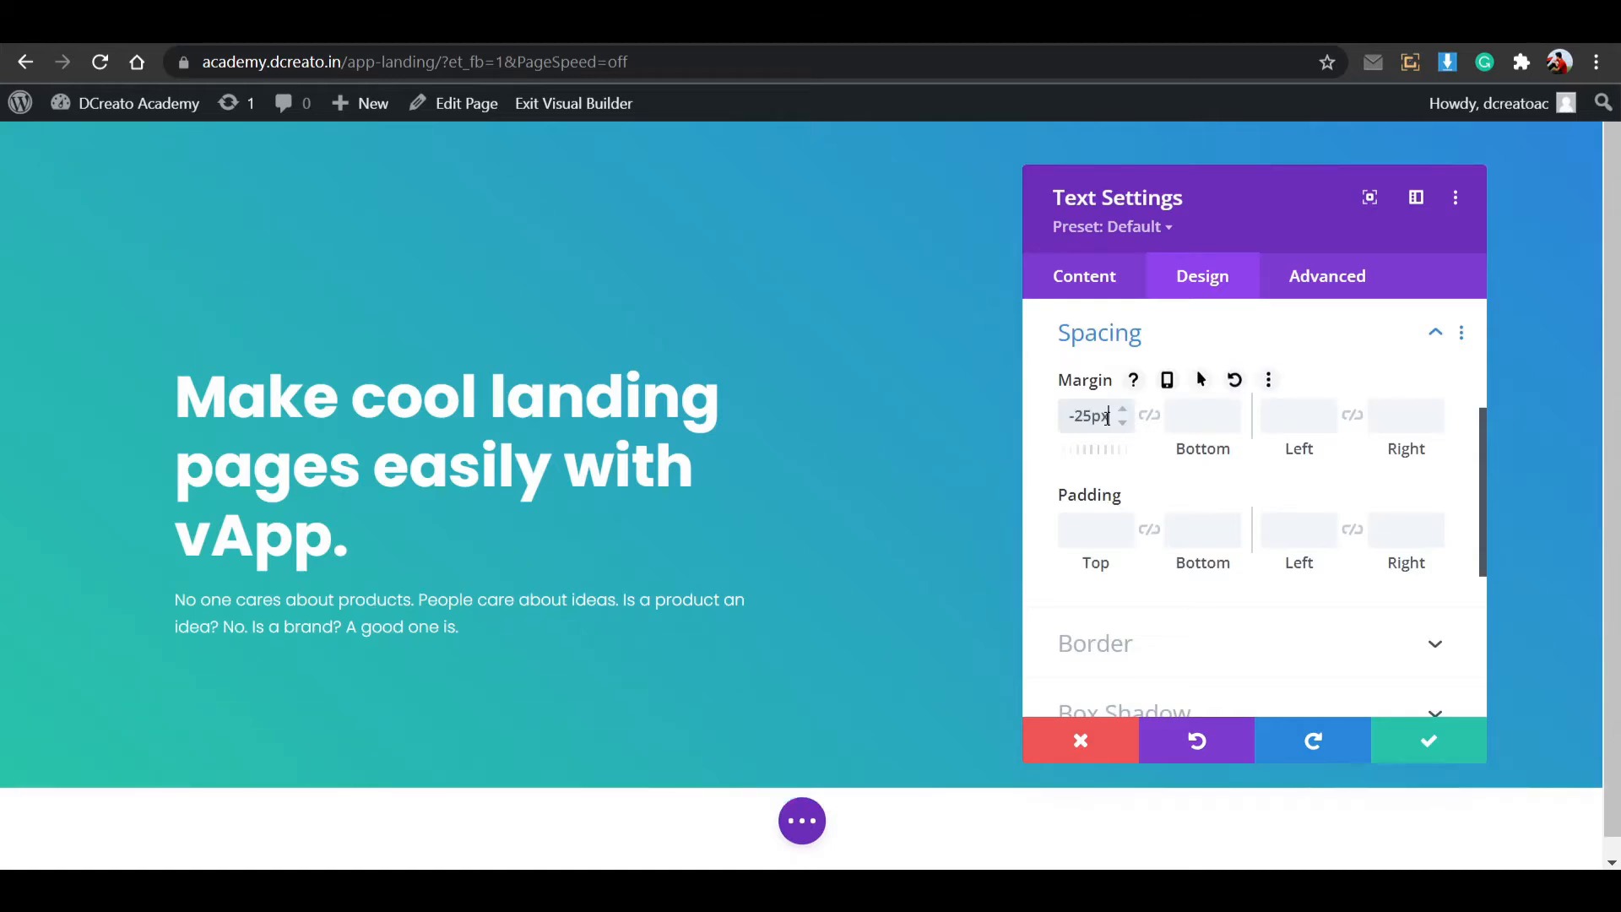
pyautogui.click(1429, 743)
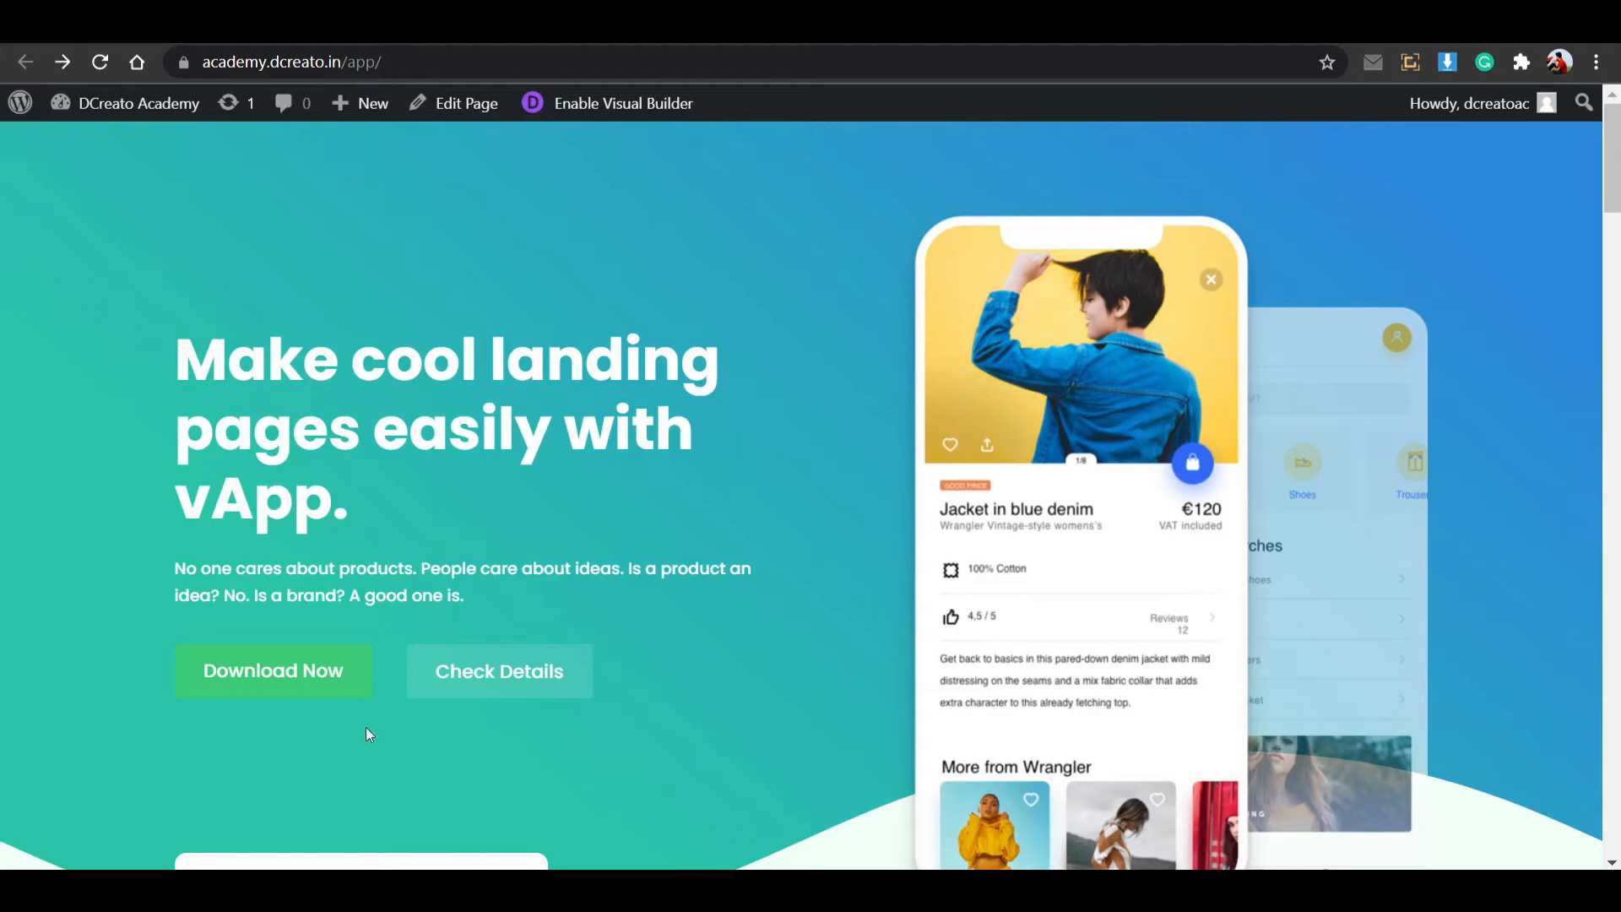
# Return to the landing page being built and add a Button module below the paragraph.
pyautogui.click(569, 24)
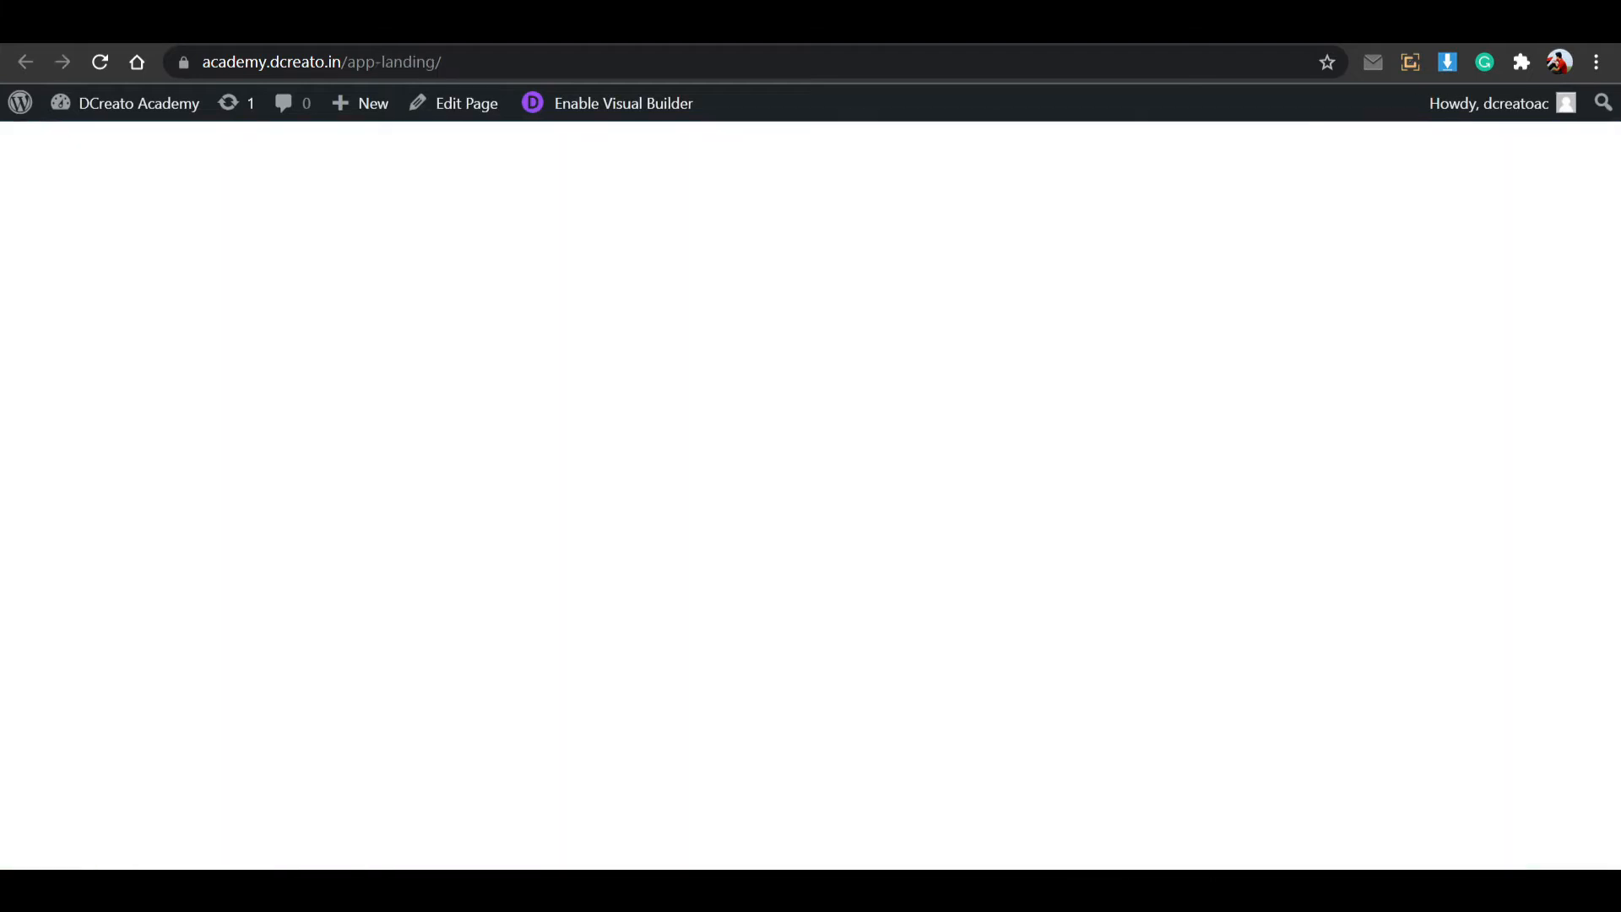
pyautogui.click(718, 23)
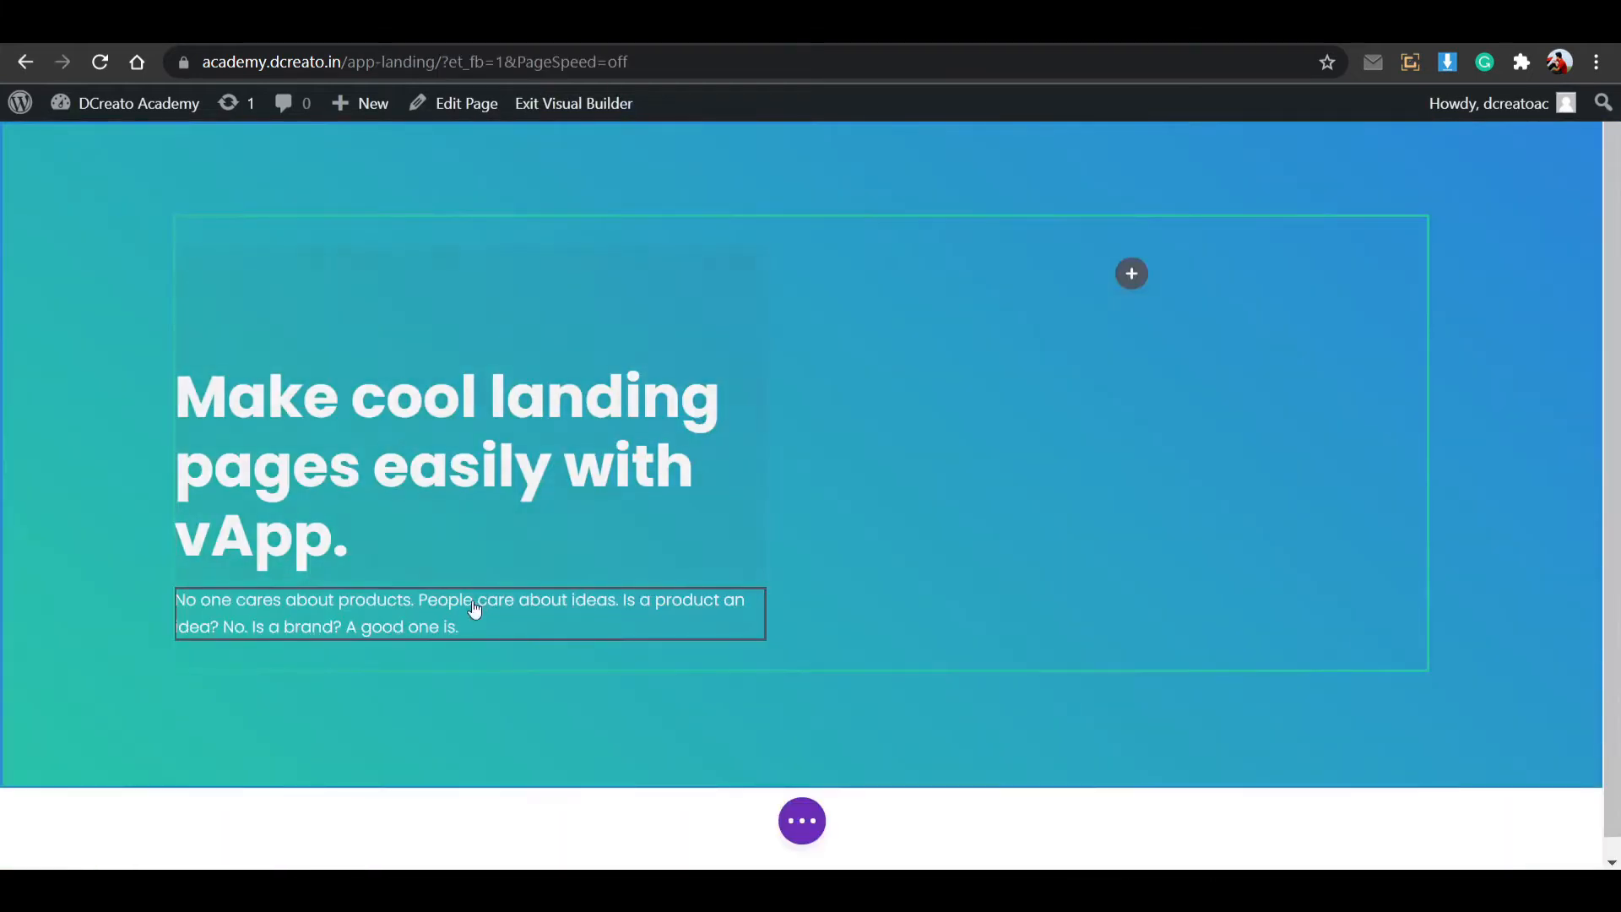
pyautogui.click(467, 650)
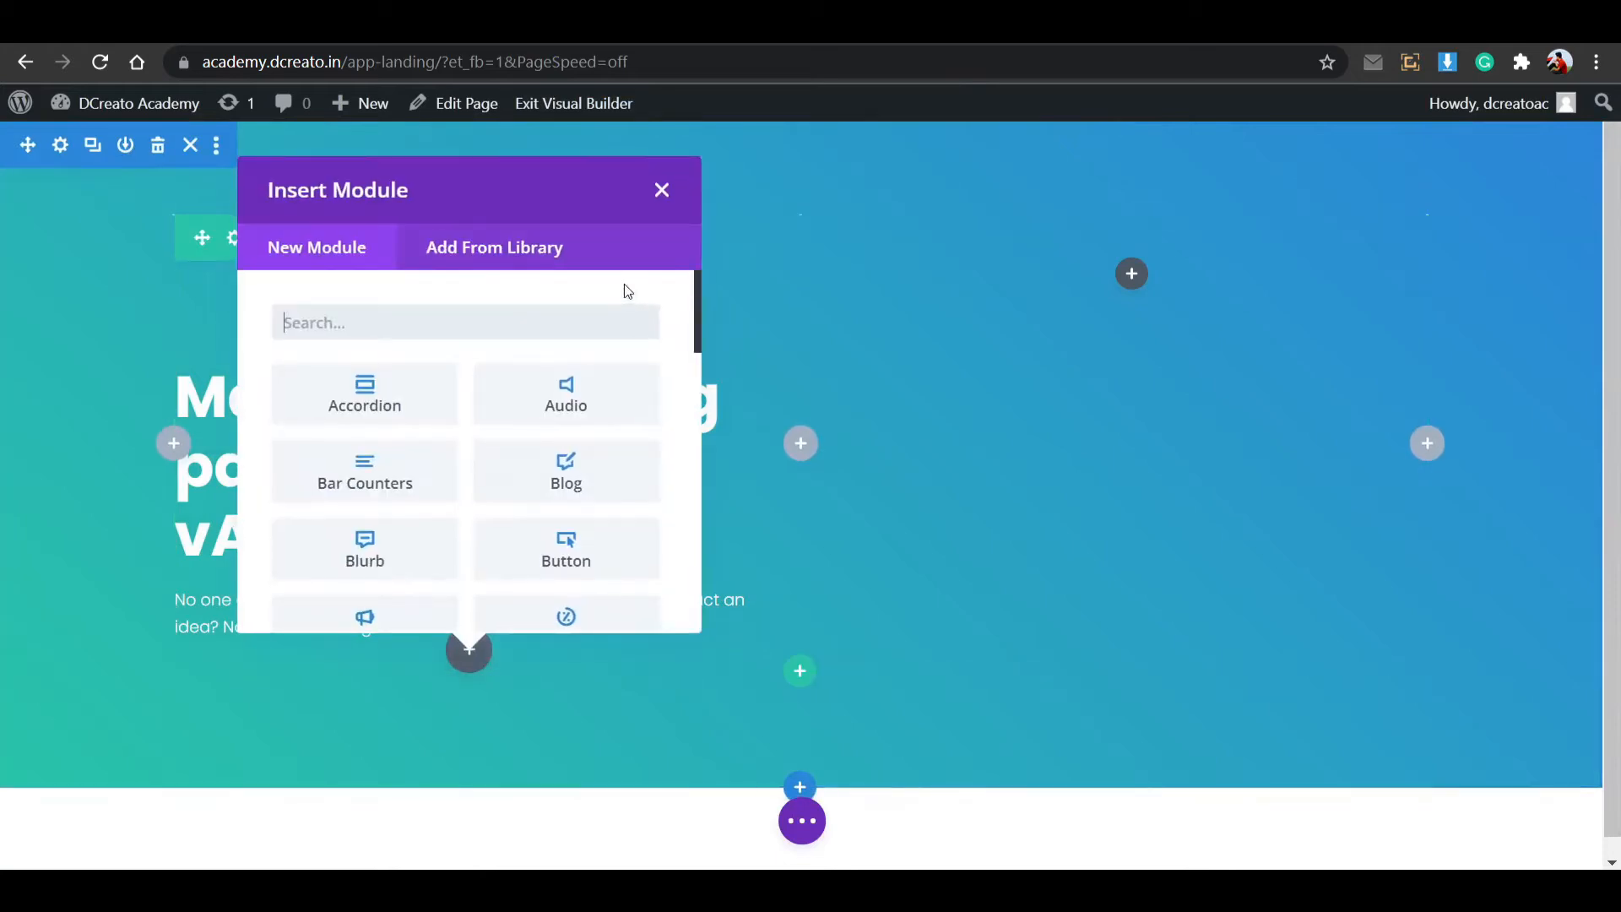
pyautogui.write('but')
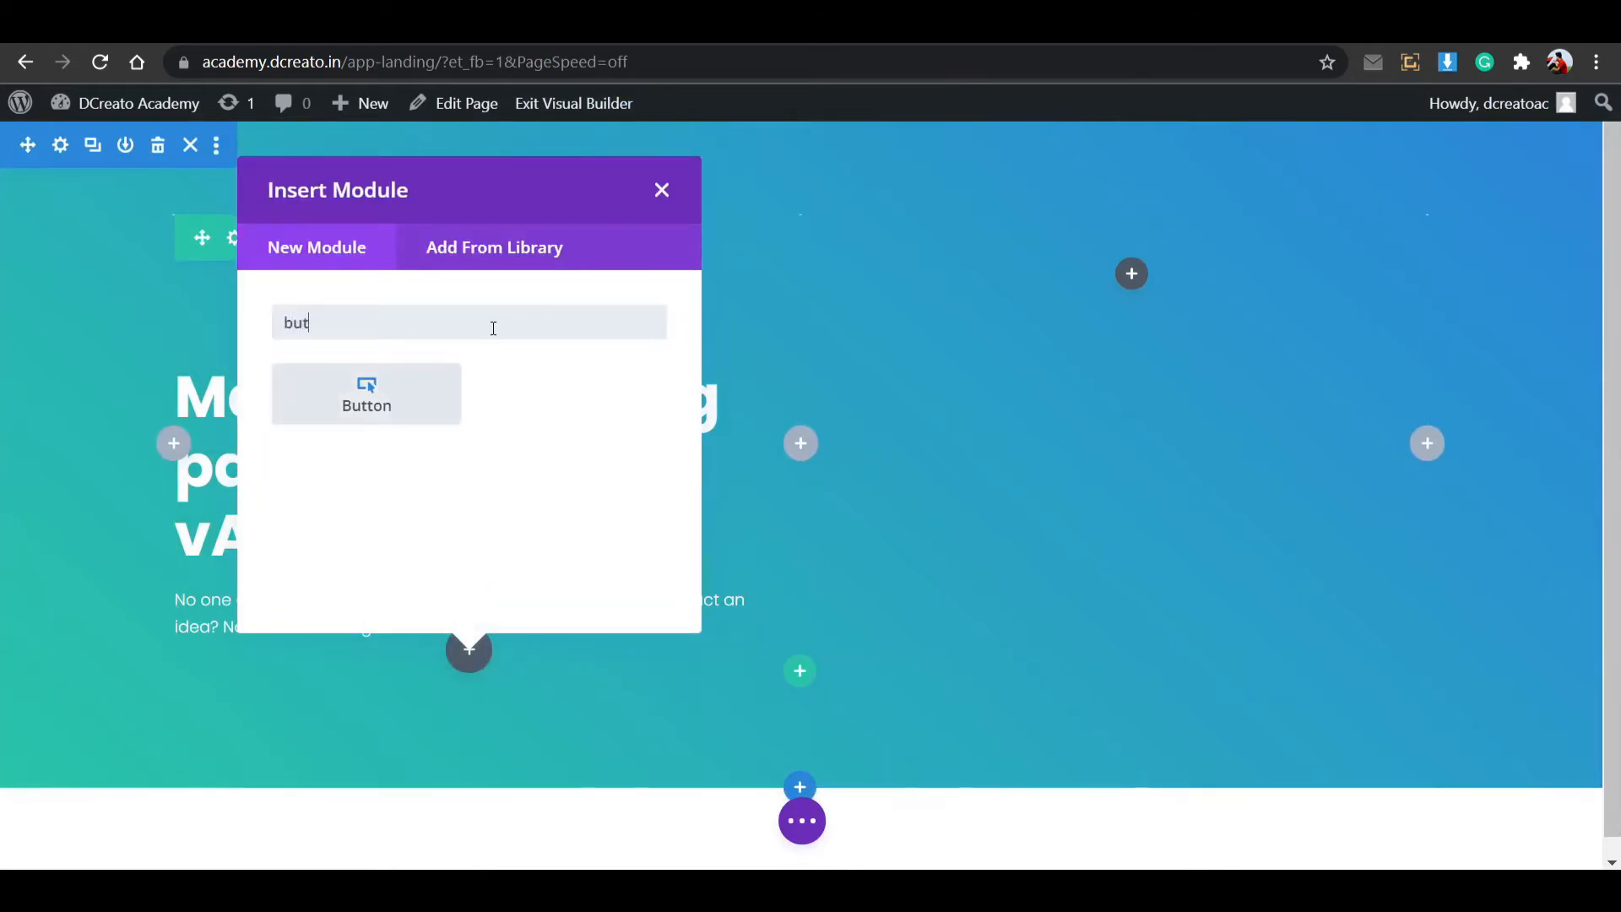
pyautogui.click(441, 396)
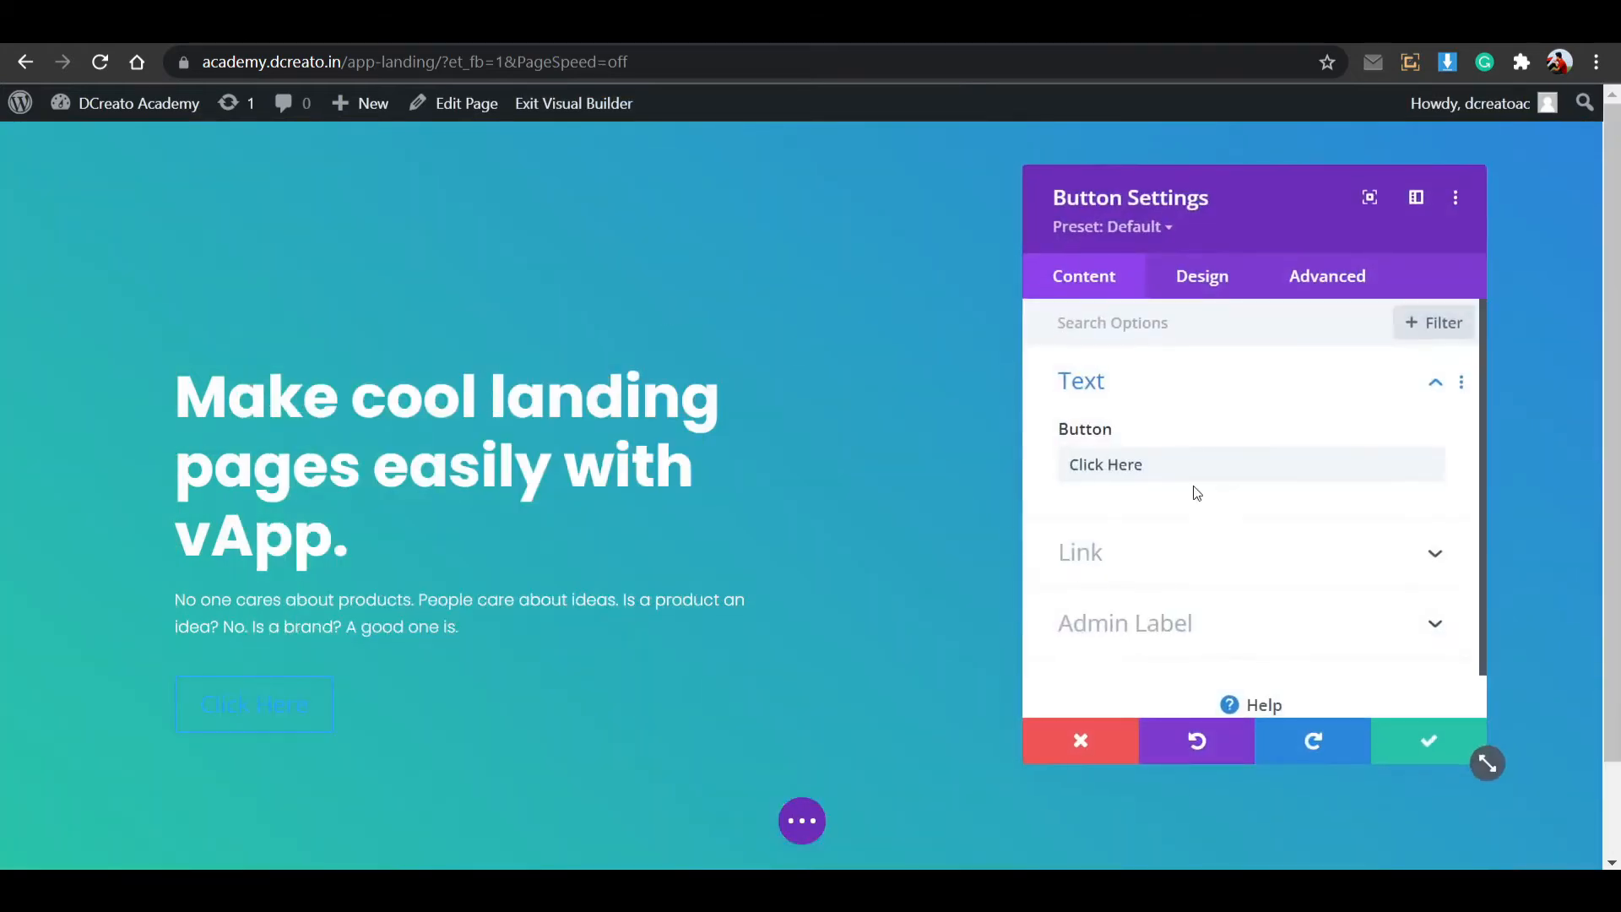
# Set the button's text to "Download now" and turn on custom styles for the button.
pyautogui.moveTo(1385, 464); pyautogui.dragTo(1028, 470)
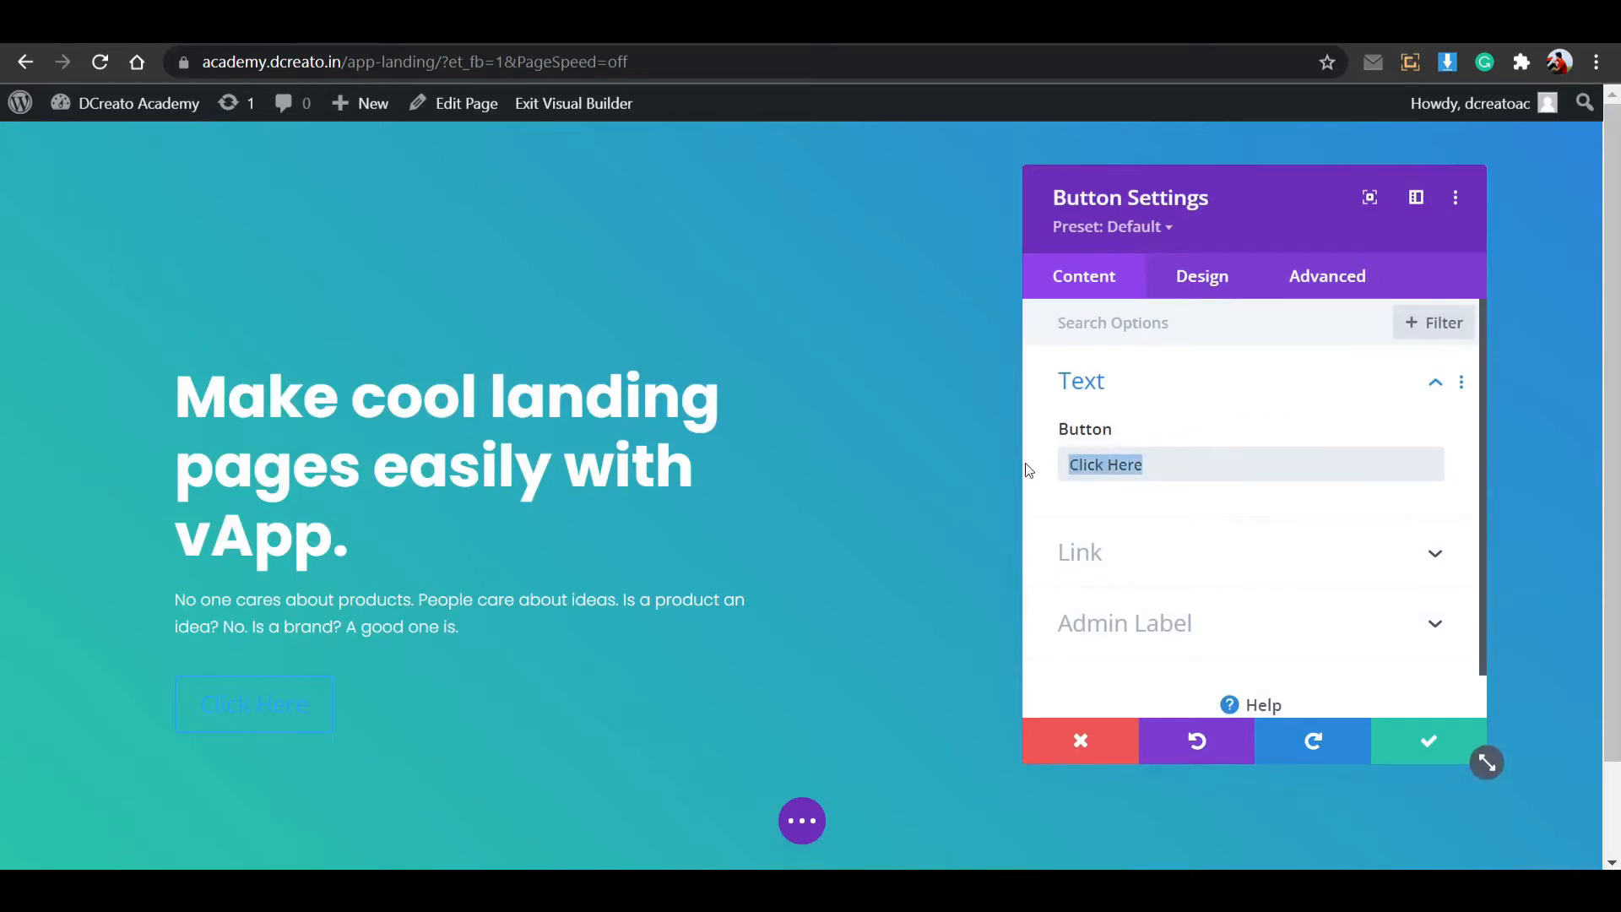
pyautogui.write('Download now')
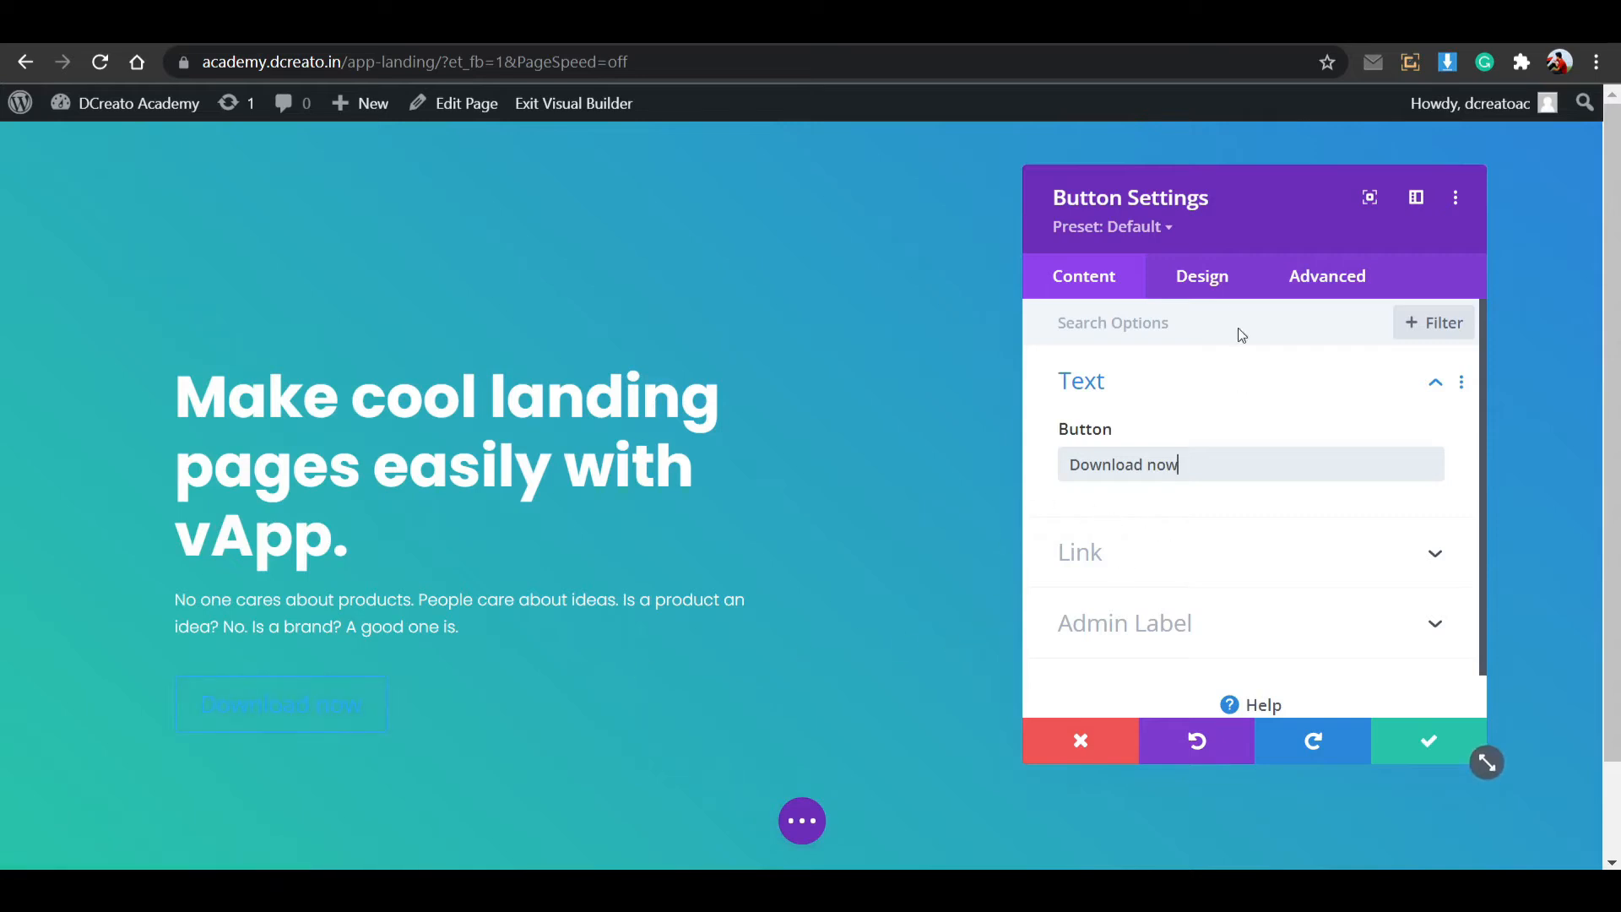
pyautogui.click(1215, 296)
pyautogui.click(1194, 509)
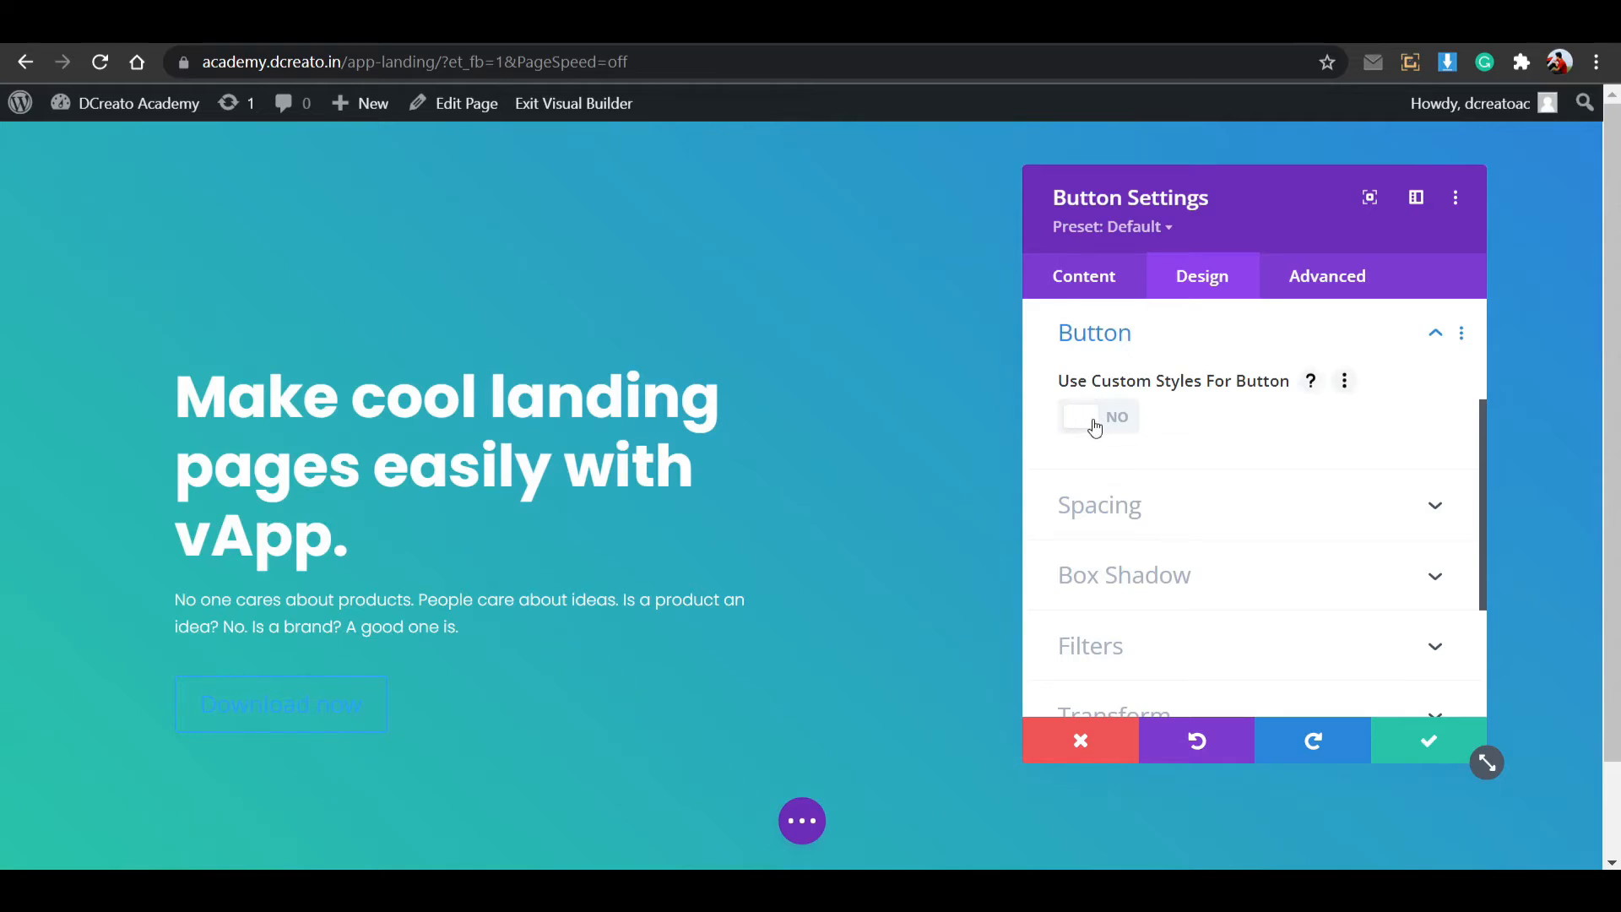
pyautogui.click(1095, 426)
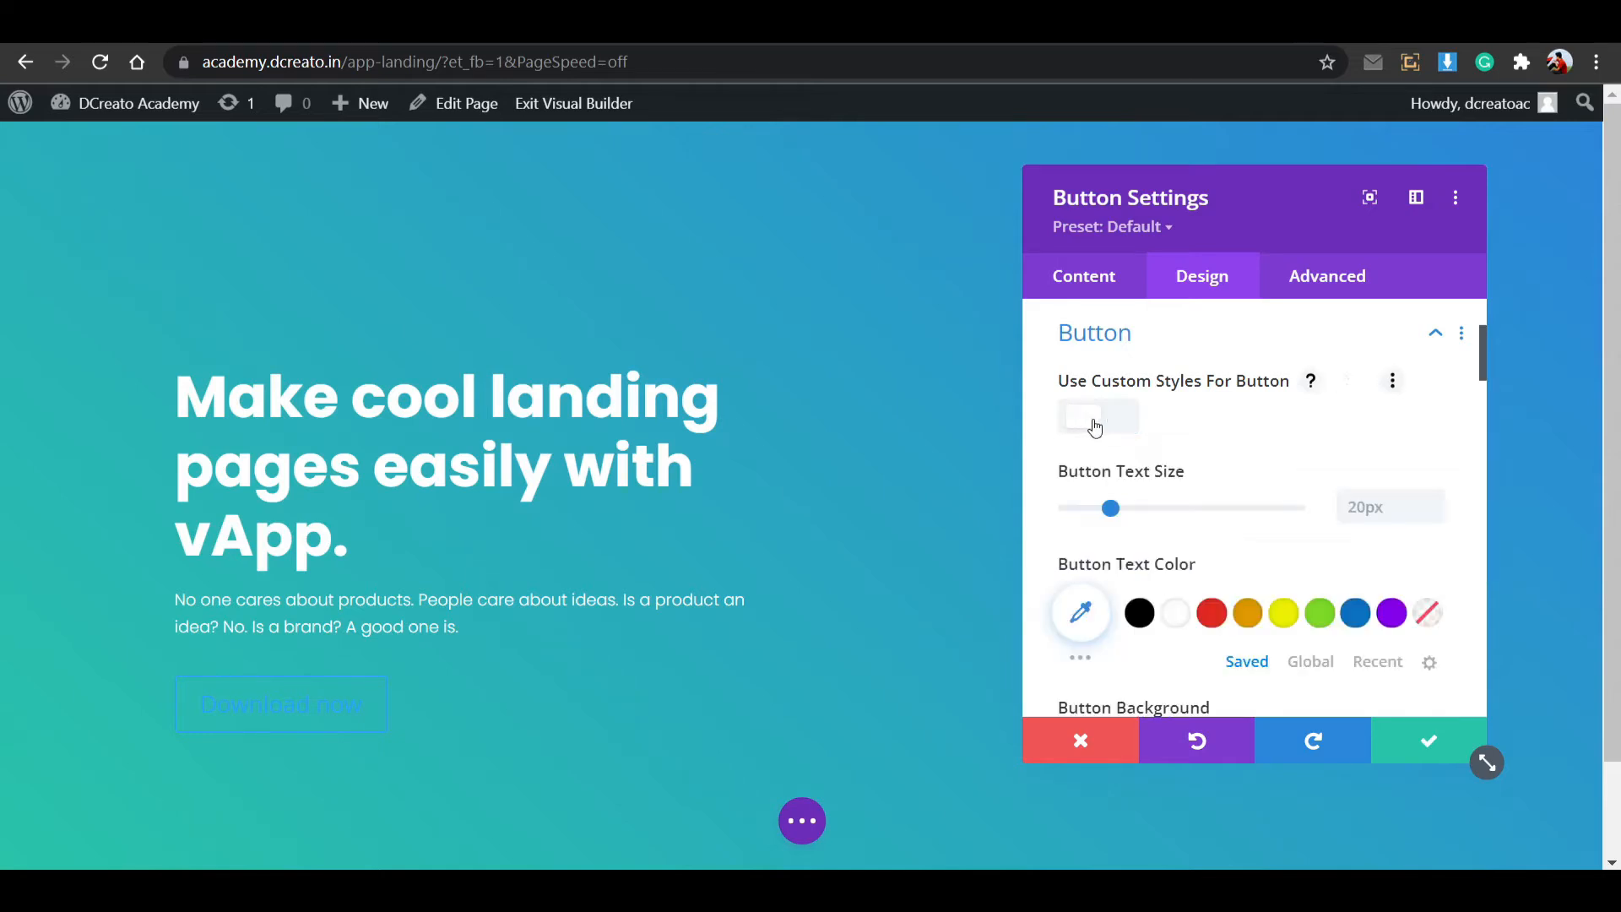
# Set the button's text color to white and its text size to 15px.
pyautogui.click(1176, 609)
pyautogui.scroll(-3, 1238, 561)
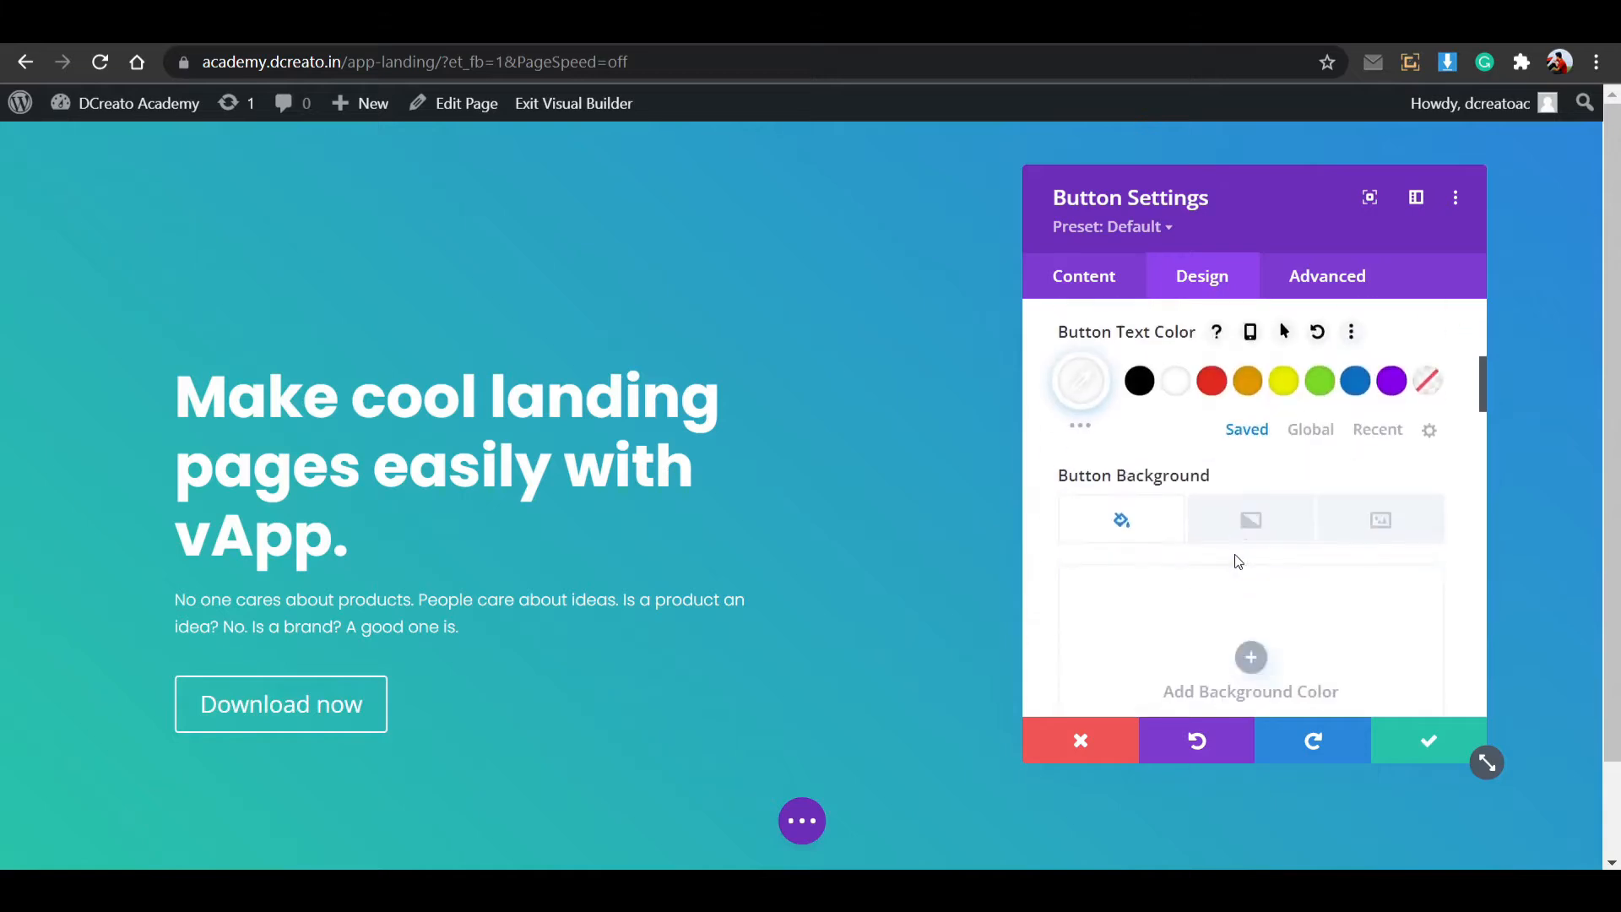
pyautogui.scroll(3, 1238, 562)
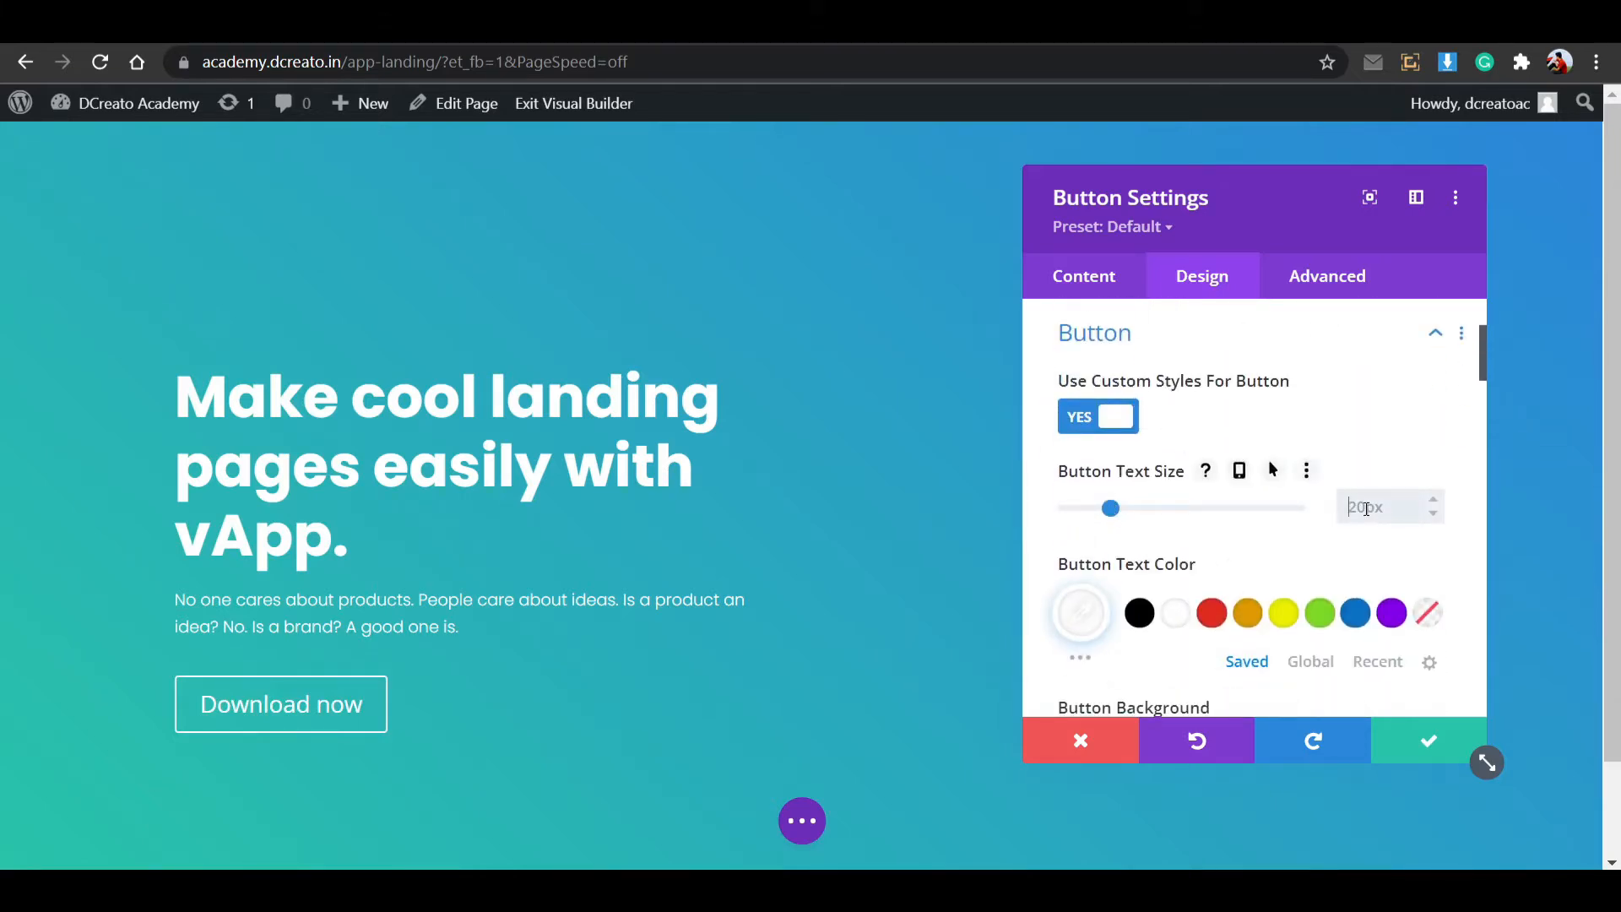
pyautogui.write('15px')
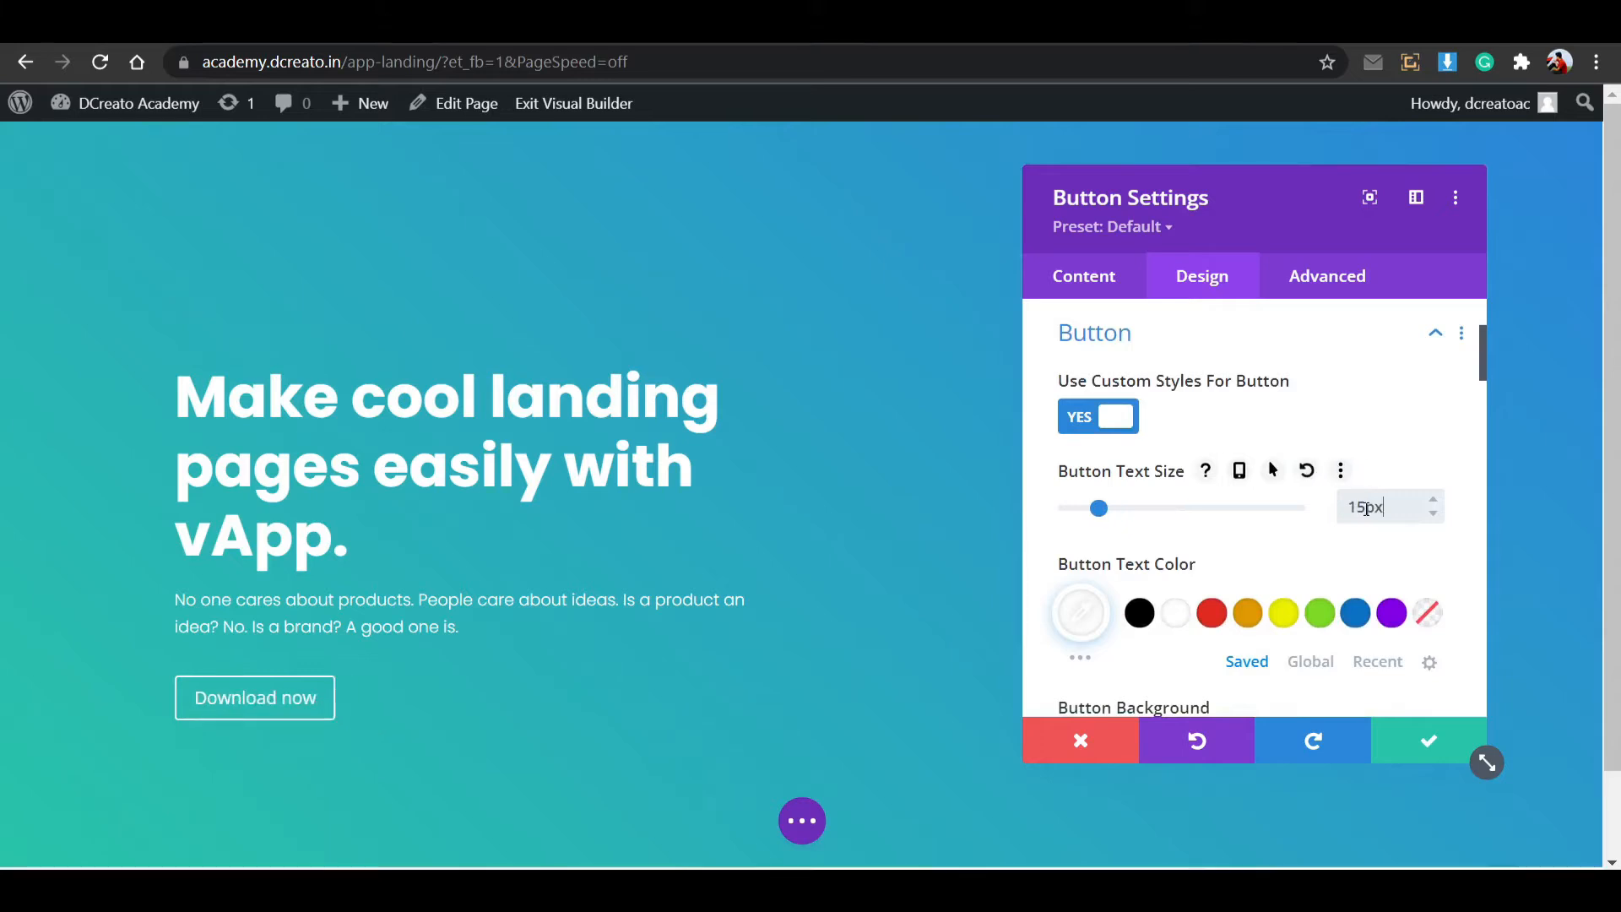
# Set the button's font to Poppins.
pyautogui.scroll(-3, 1198, 580)
pyautogui.scroll(4, 1198, 579)
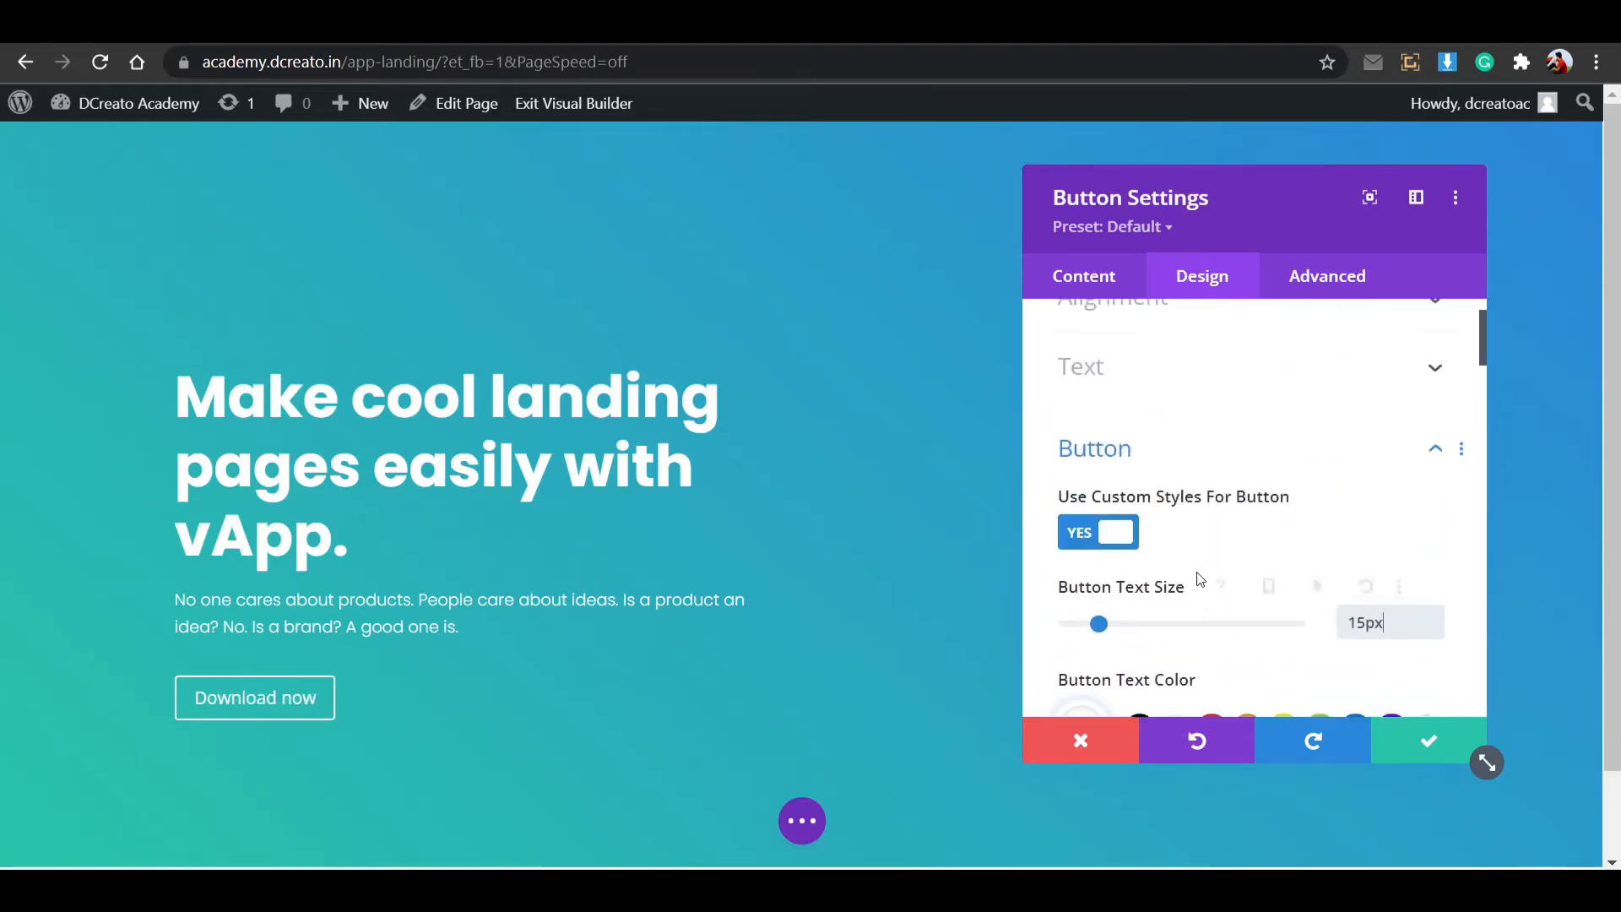
pyautogui.scroll(-8, 1198, 570)
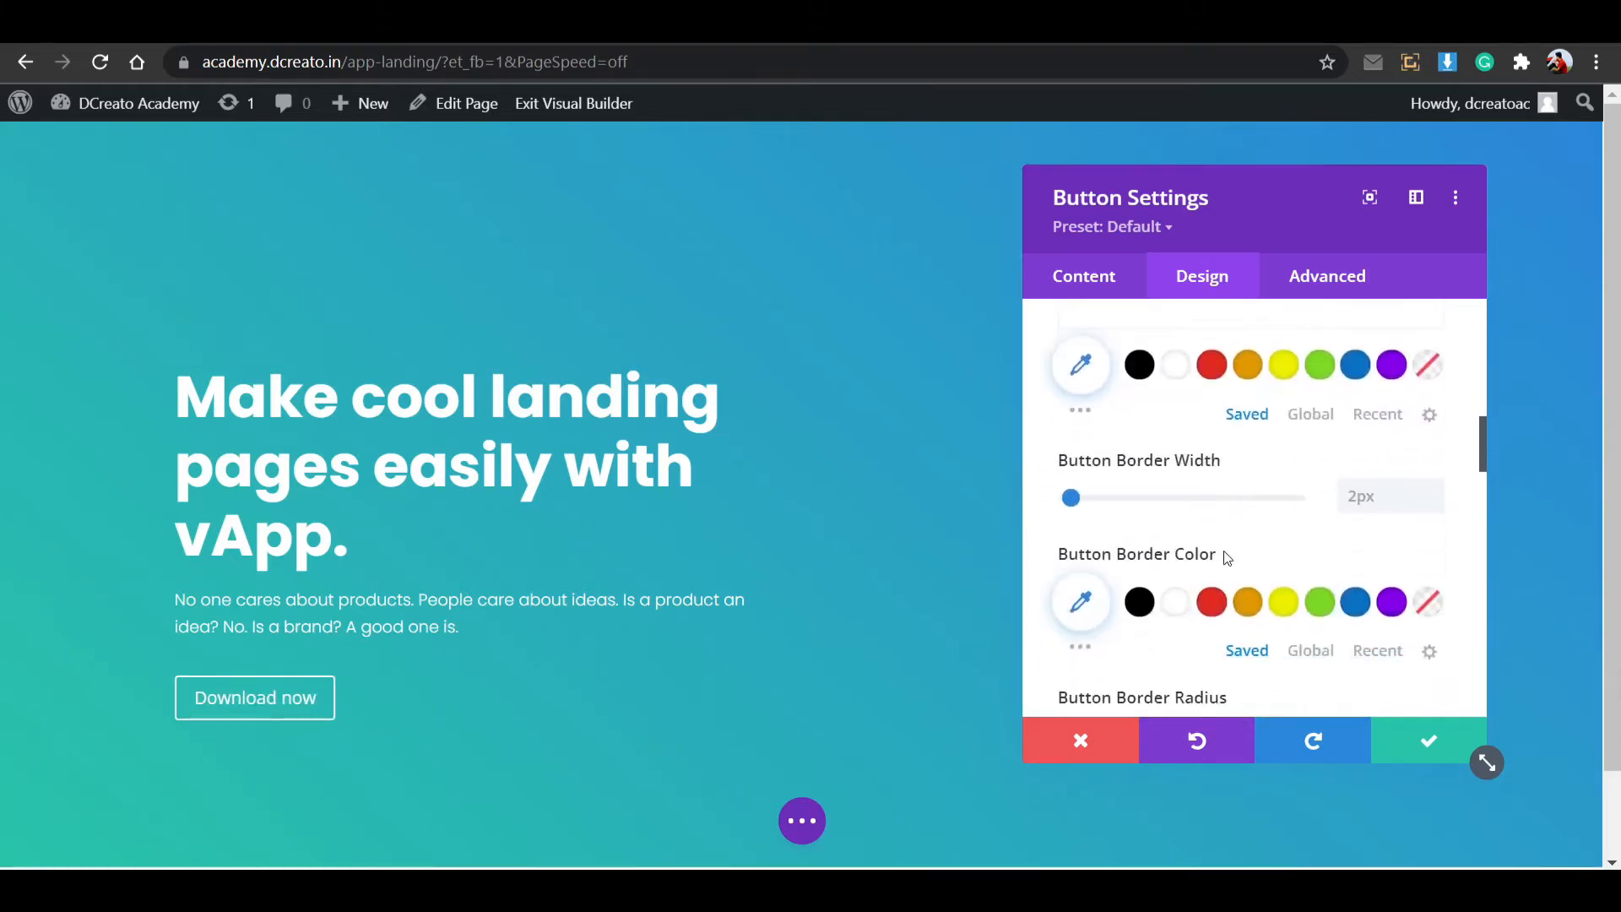
pyautogui.scroll(-5, 1213, 559)
pyautogui.scroll(-3, 1137, 579)
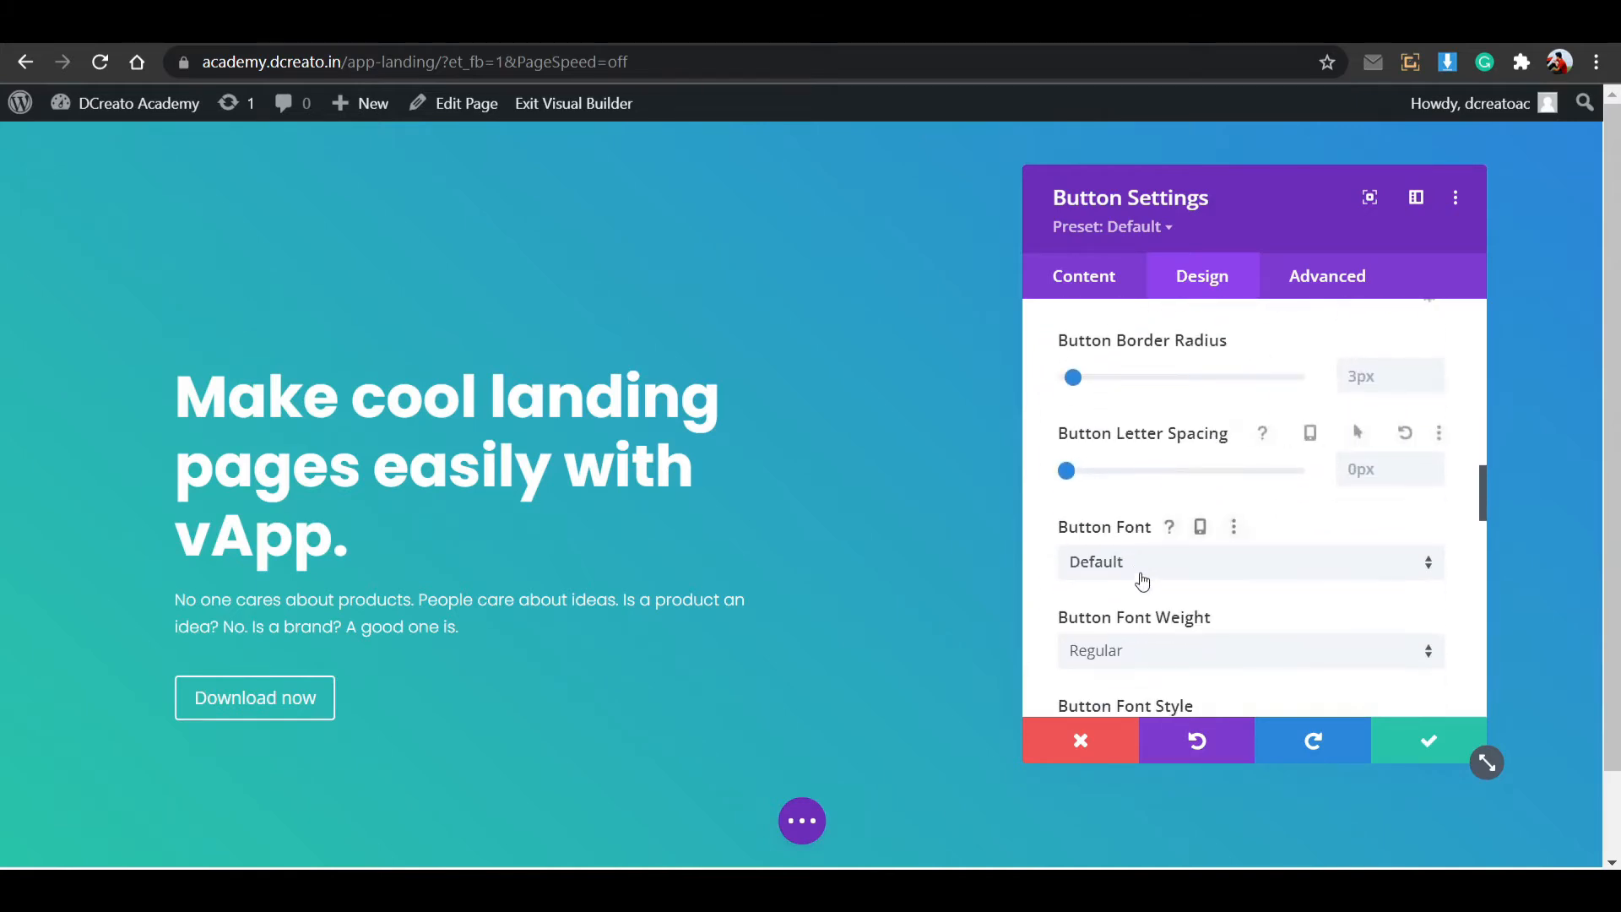
pyautogui.click(1143, 582)
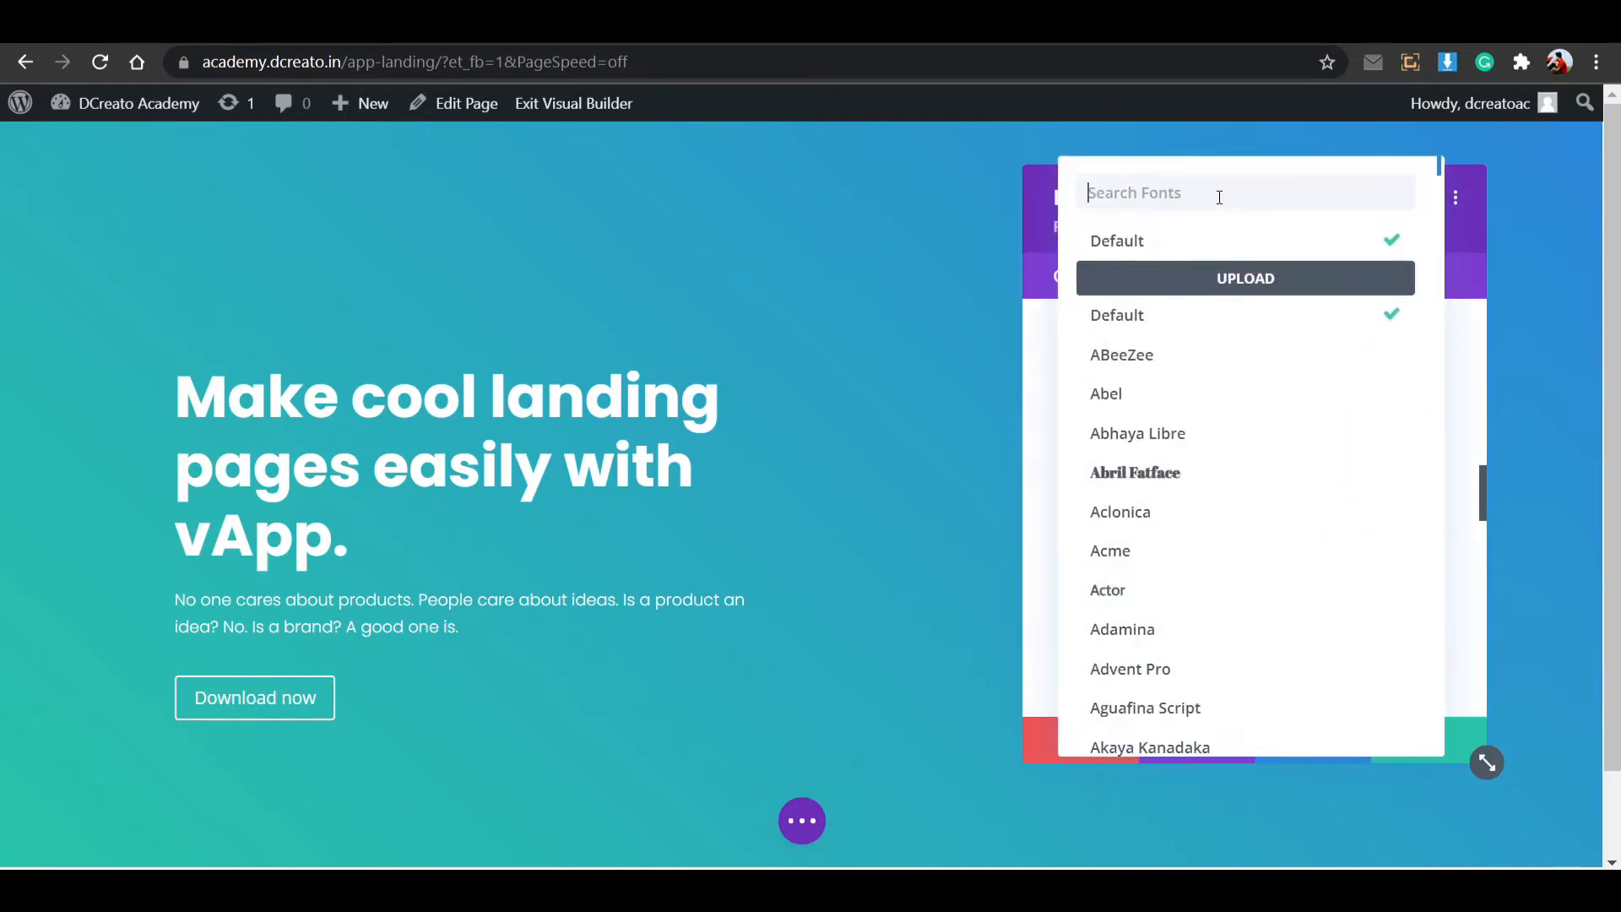
pyautogui.write('pop')
pyautogui.click(1216, 281)
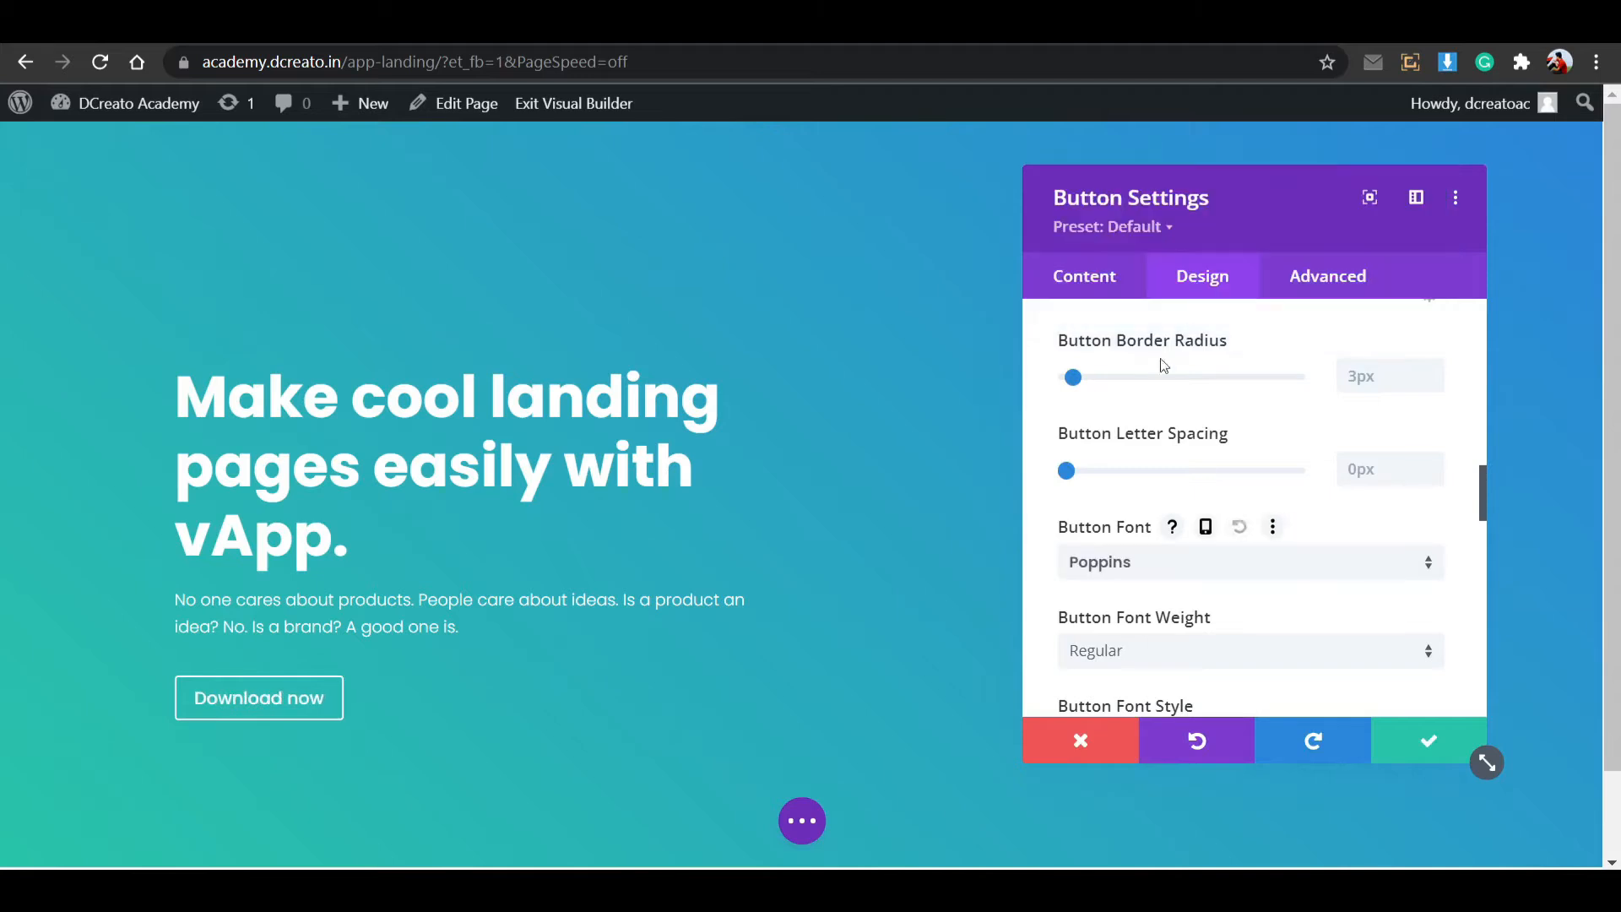
# Try the circled right chevron, the straight right arrow and the solid right triangle as the button's icon.
pyautogui.scroll(-3, 1215, 506)
pyautogui.scroll(10, 1203, 532)
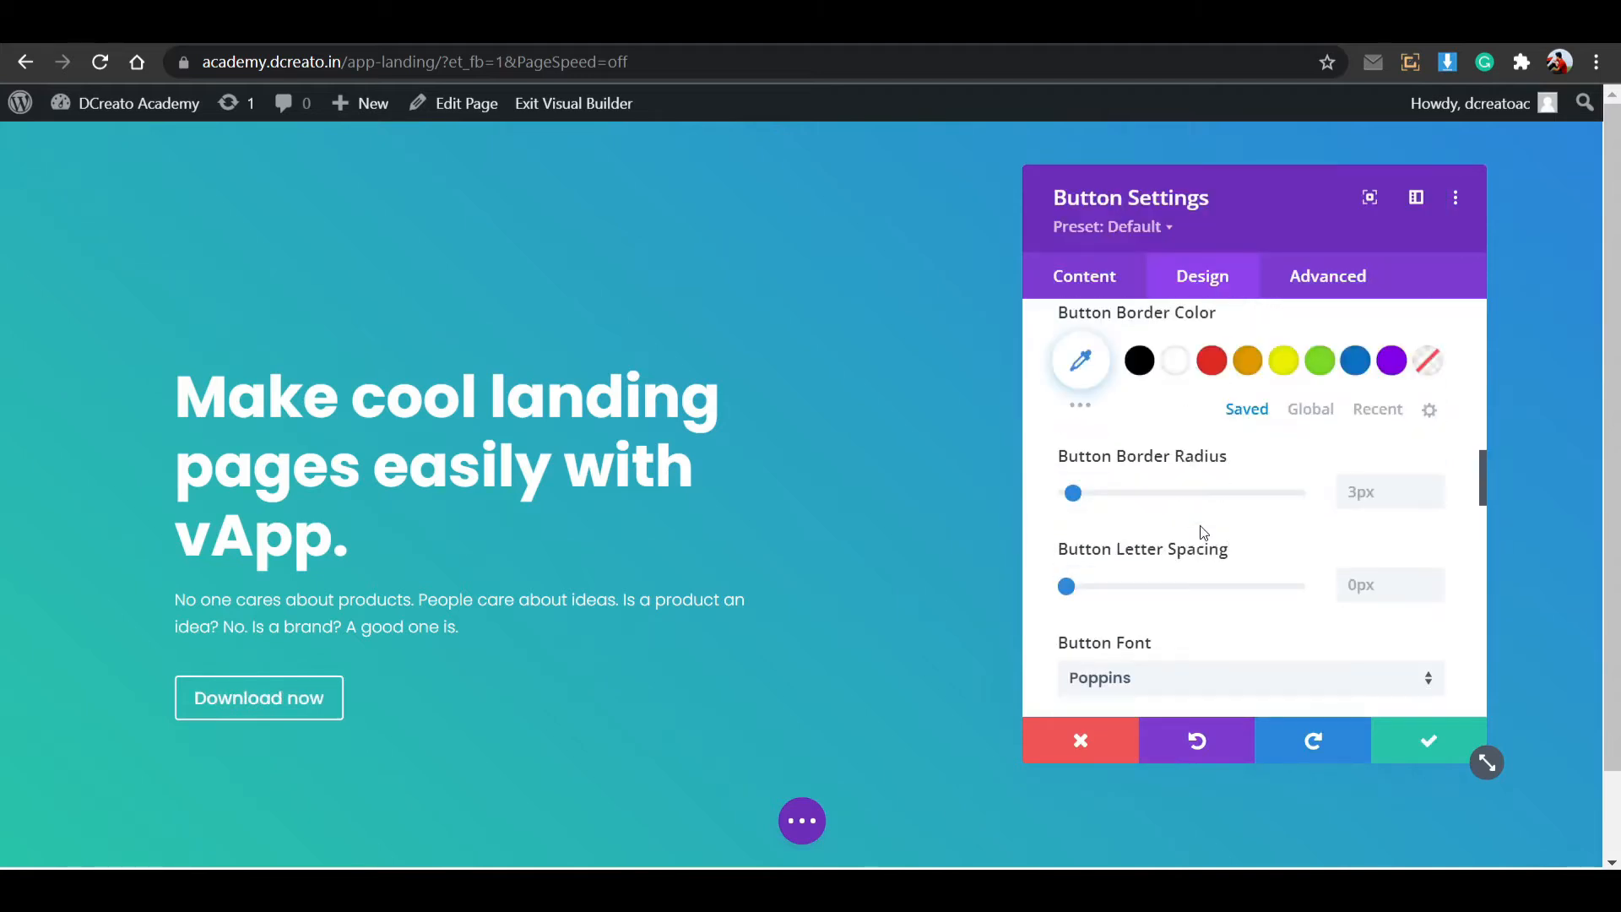
pyautogui.scroll(-10, 1211, 510)
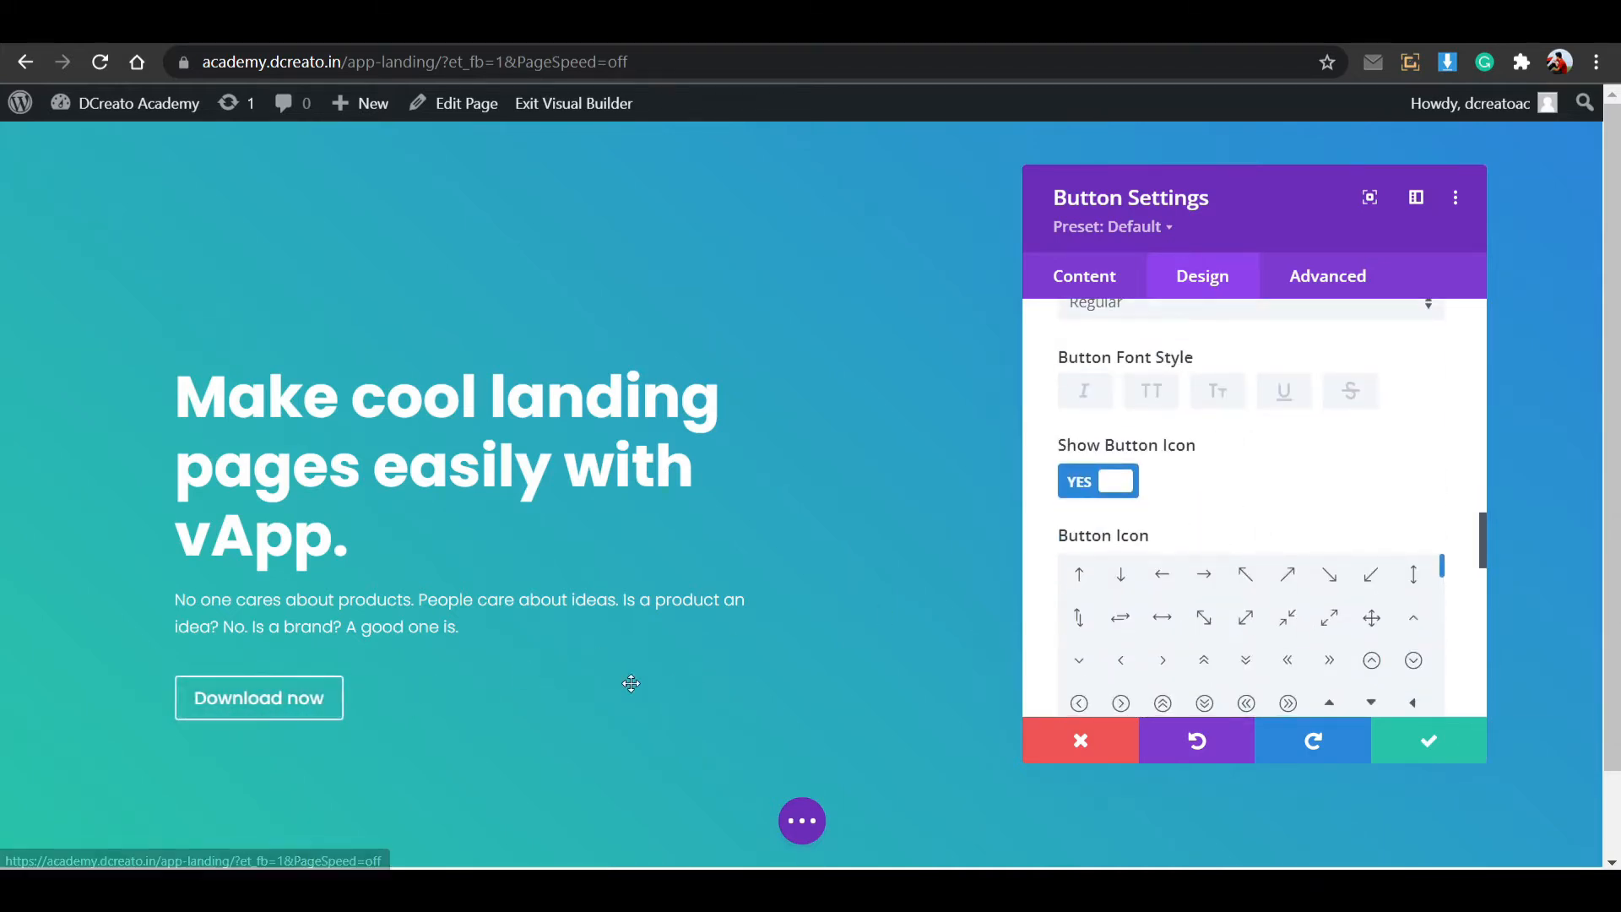
pyautogui.click(1121, 703)
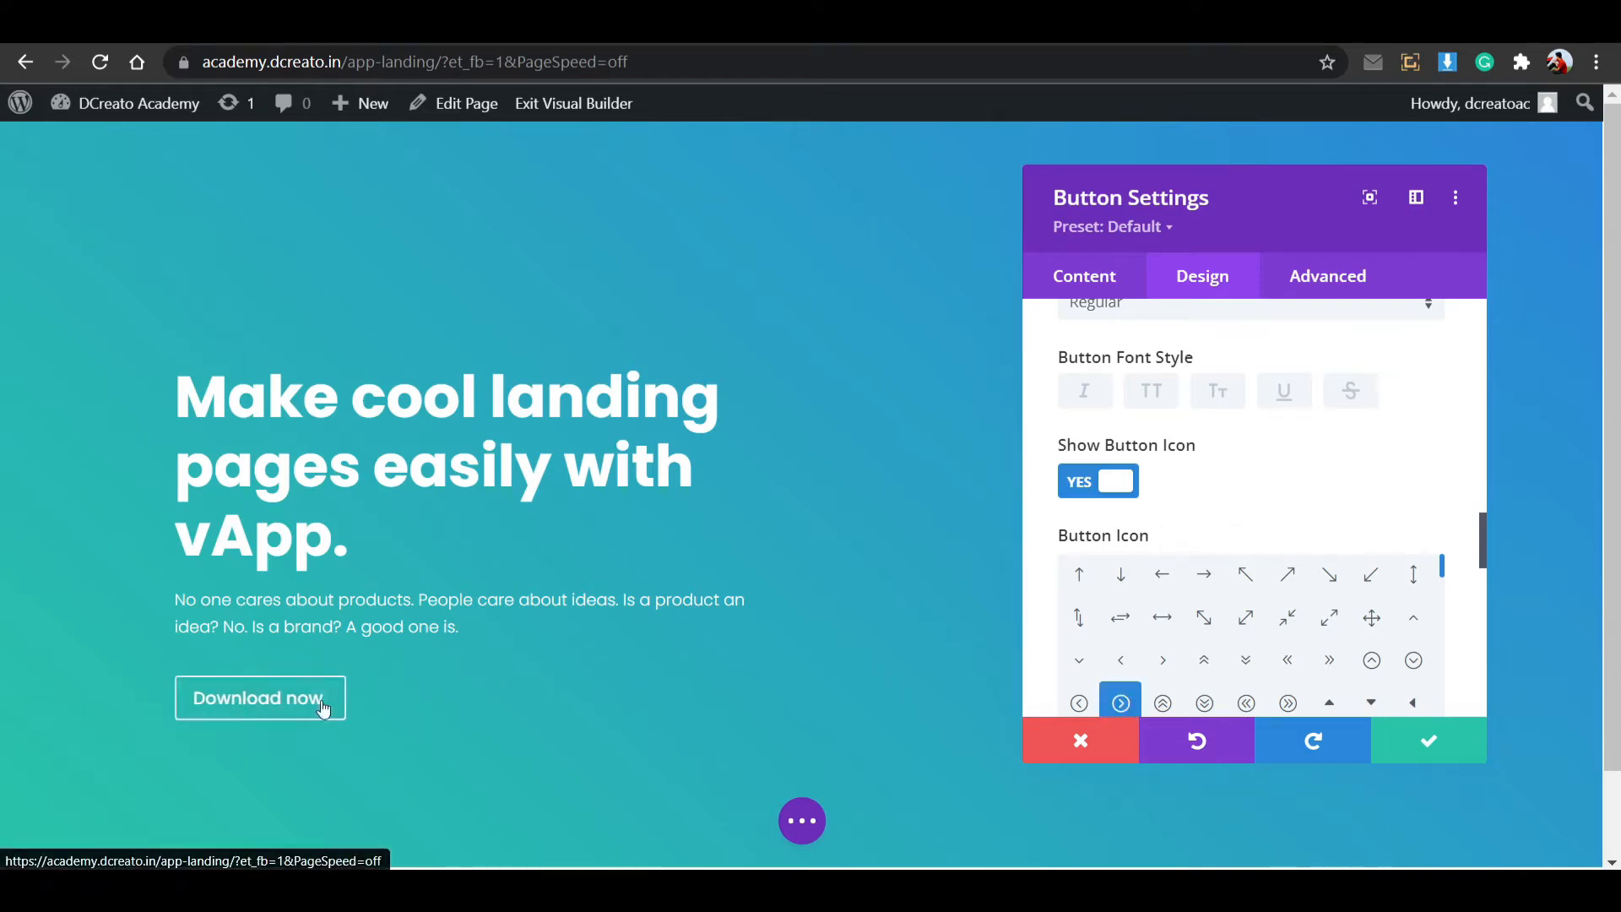
pyautogui.click(1213, 576)
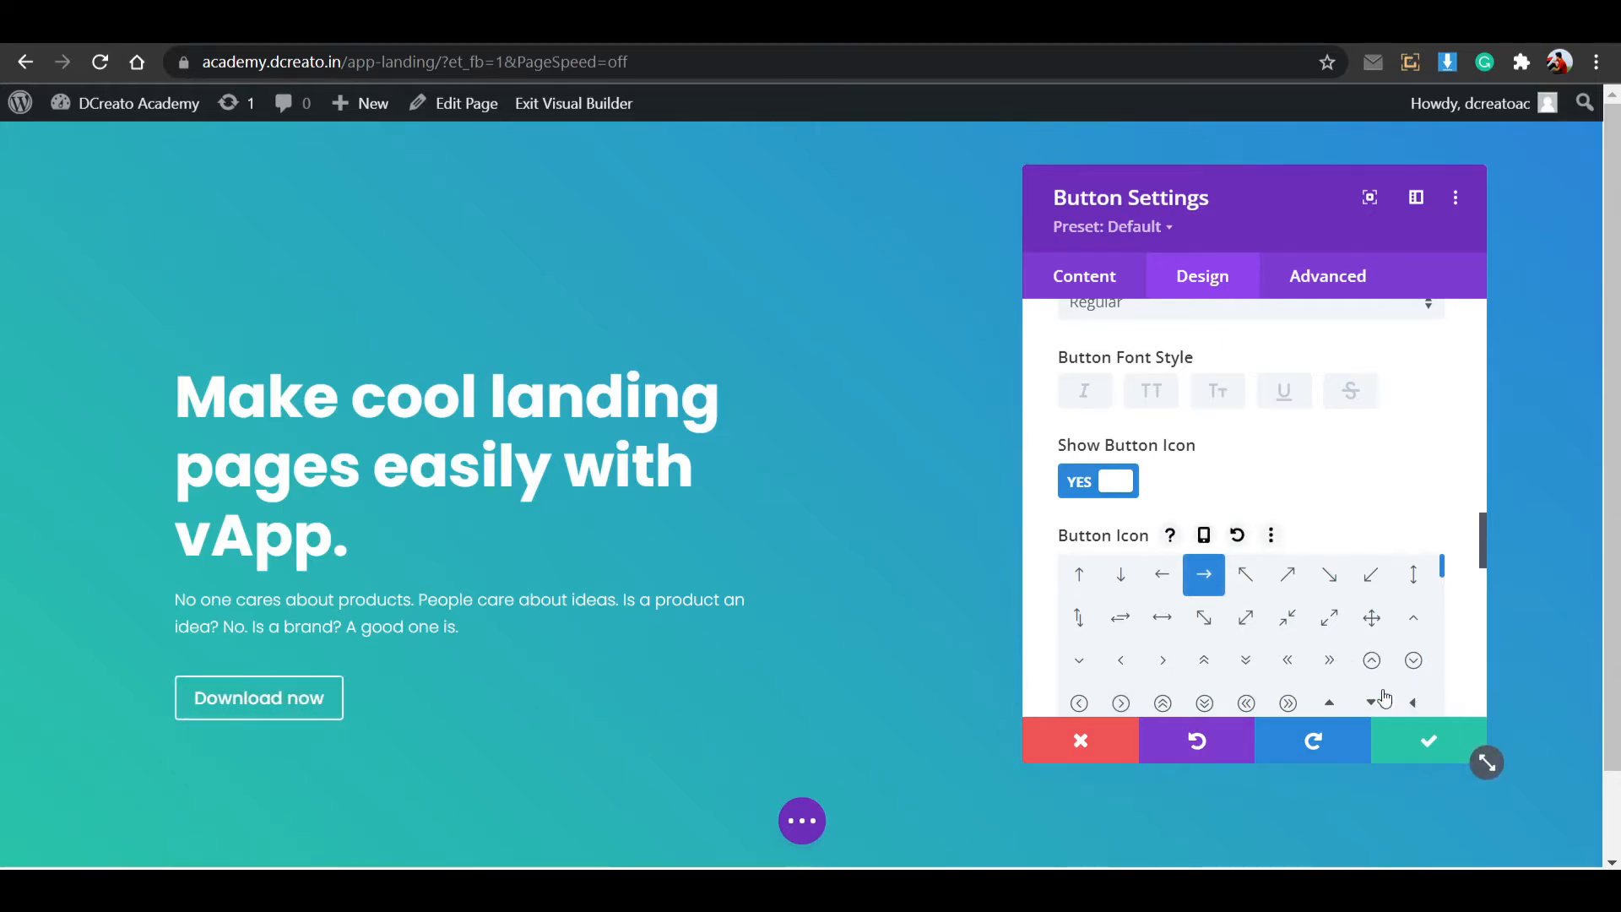
pyautogui.moveTo(1446, 576); pyautogui.dragTo(1447, 584)
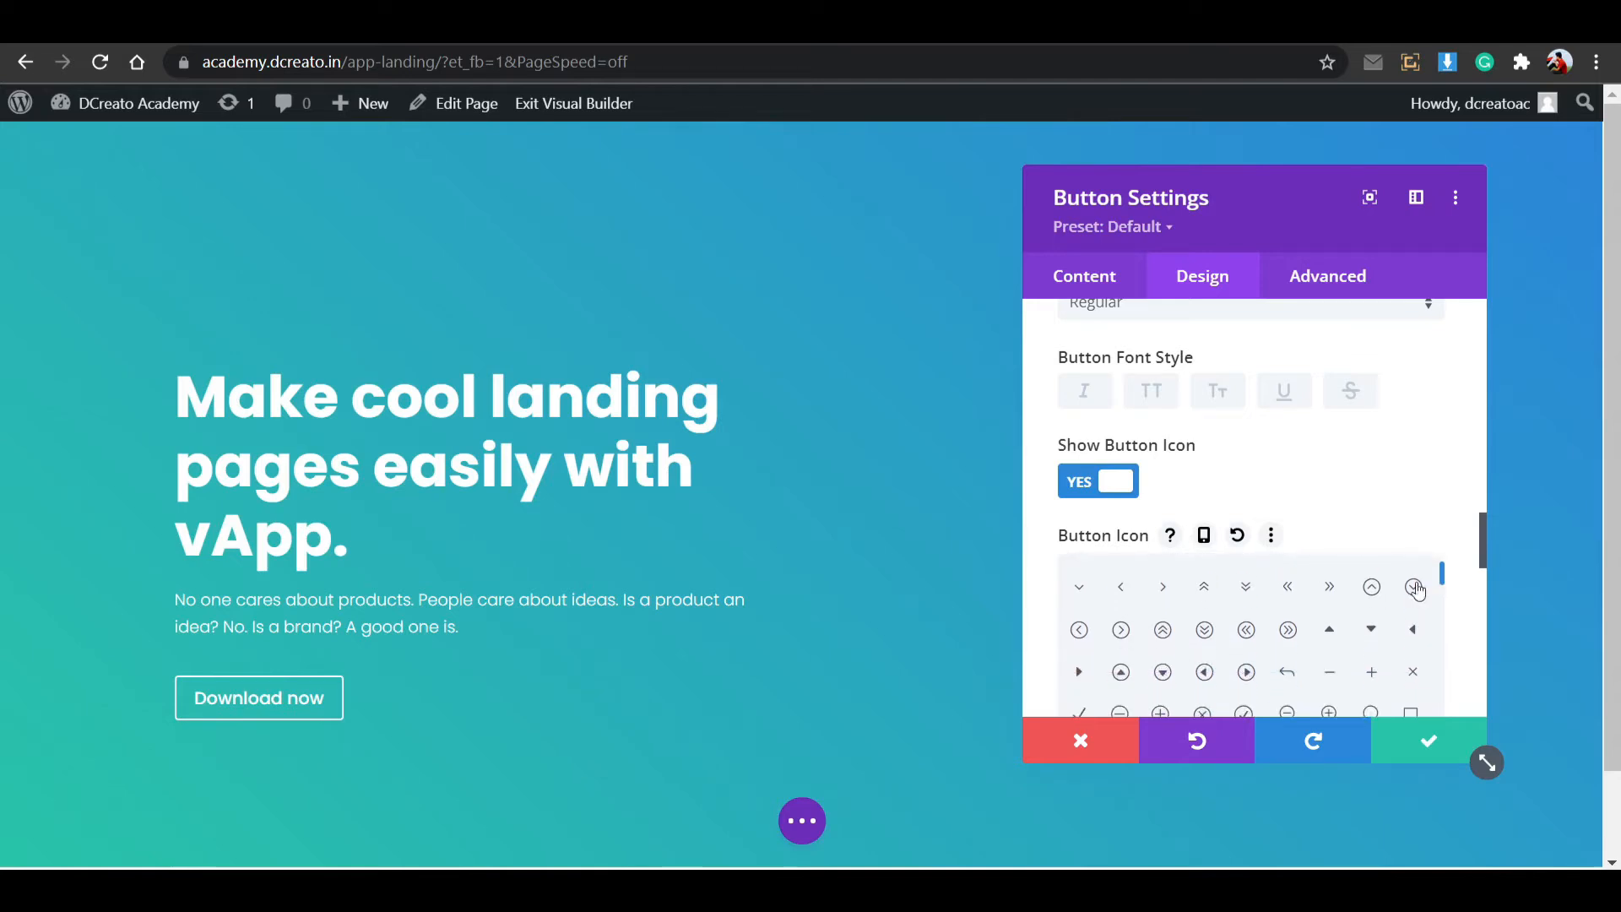
pyautogui.click(1078, 672)
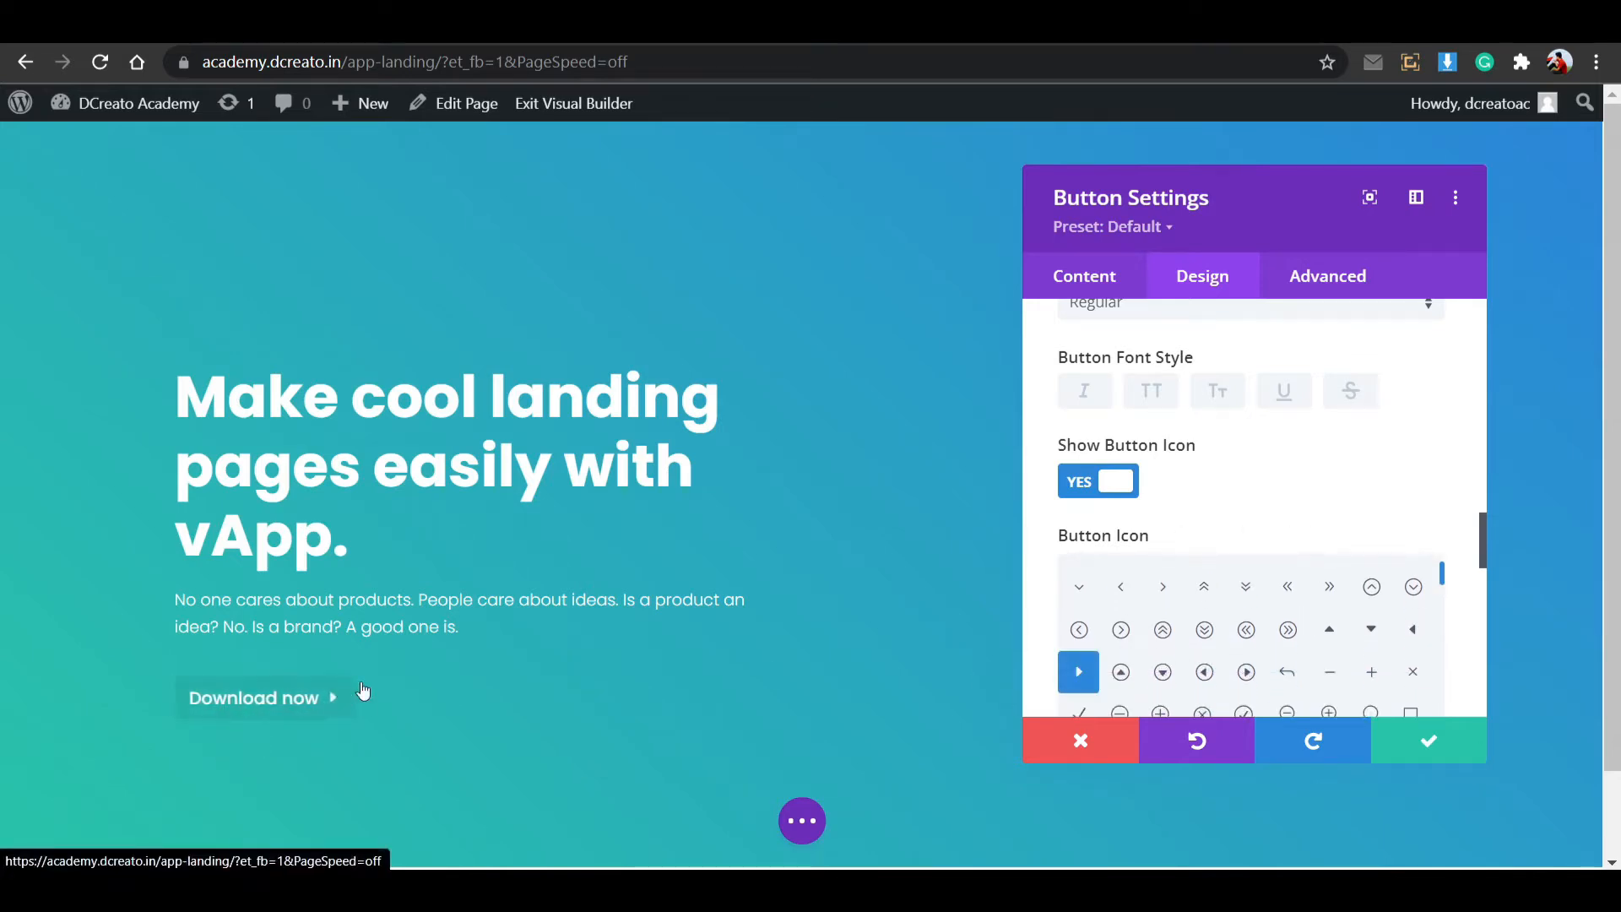
# Choose the single right chevron as the button's icon and save the module.
pyautogui.click(1150, 594)
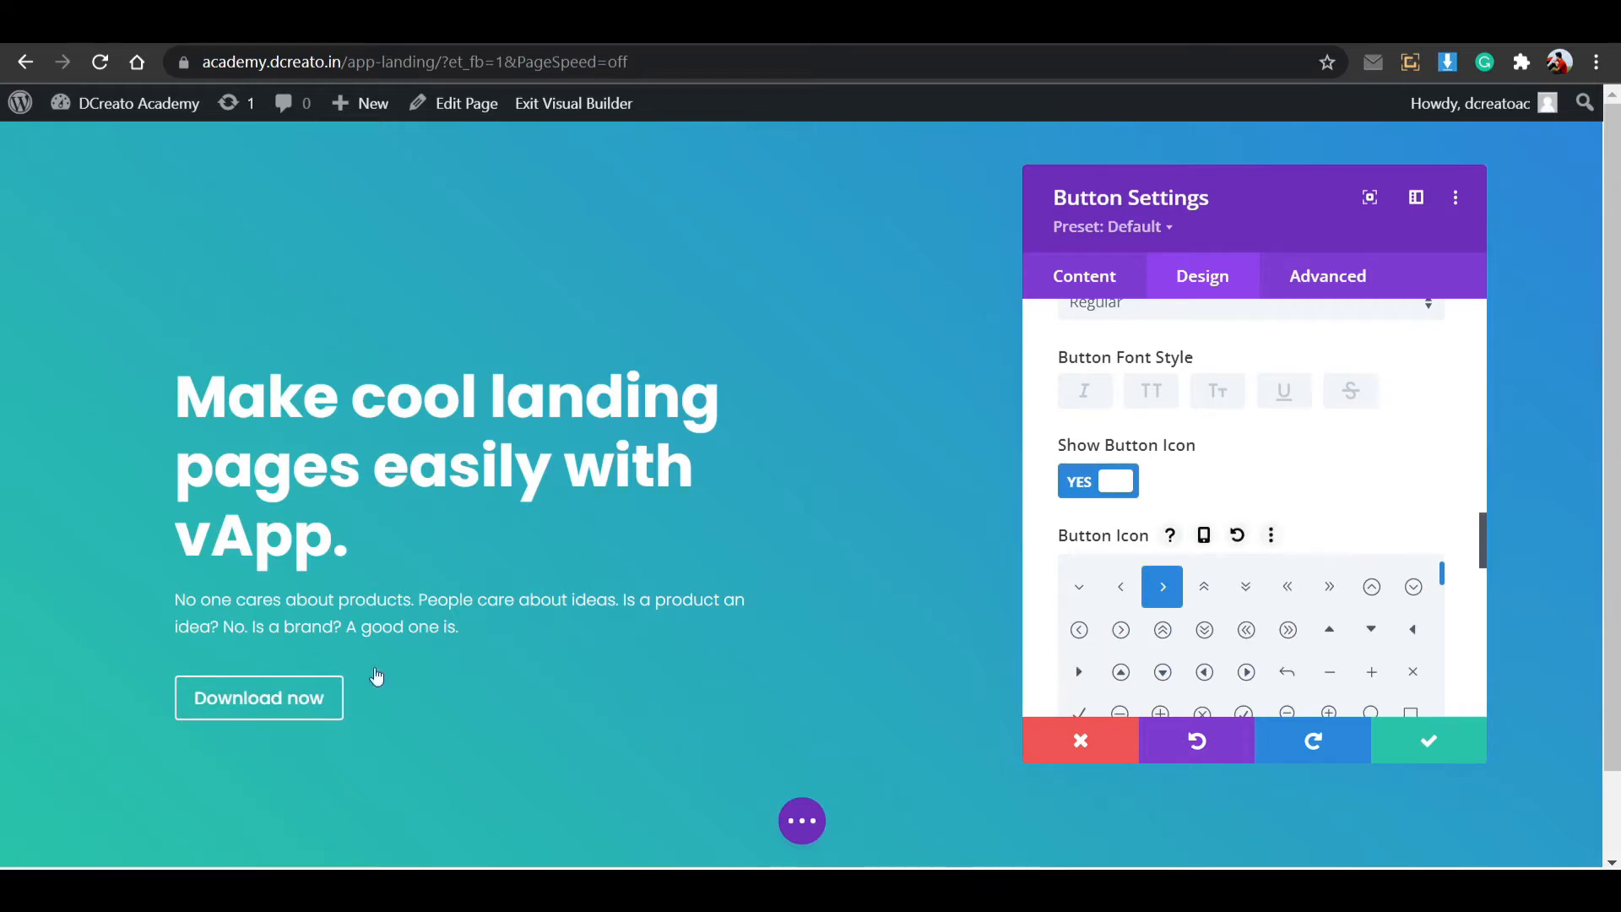
pyautogui.click(1429, 740)
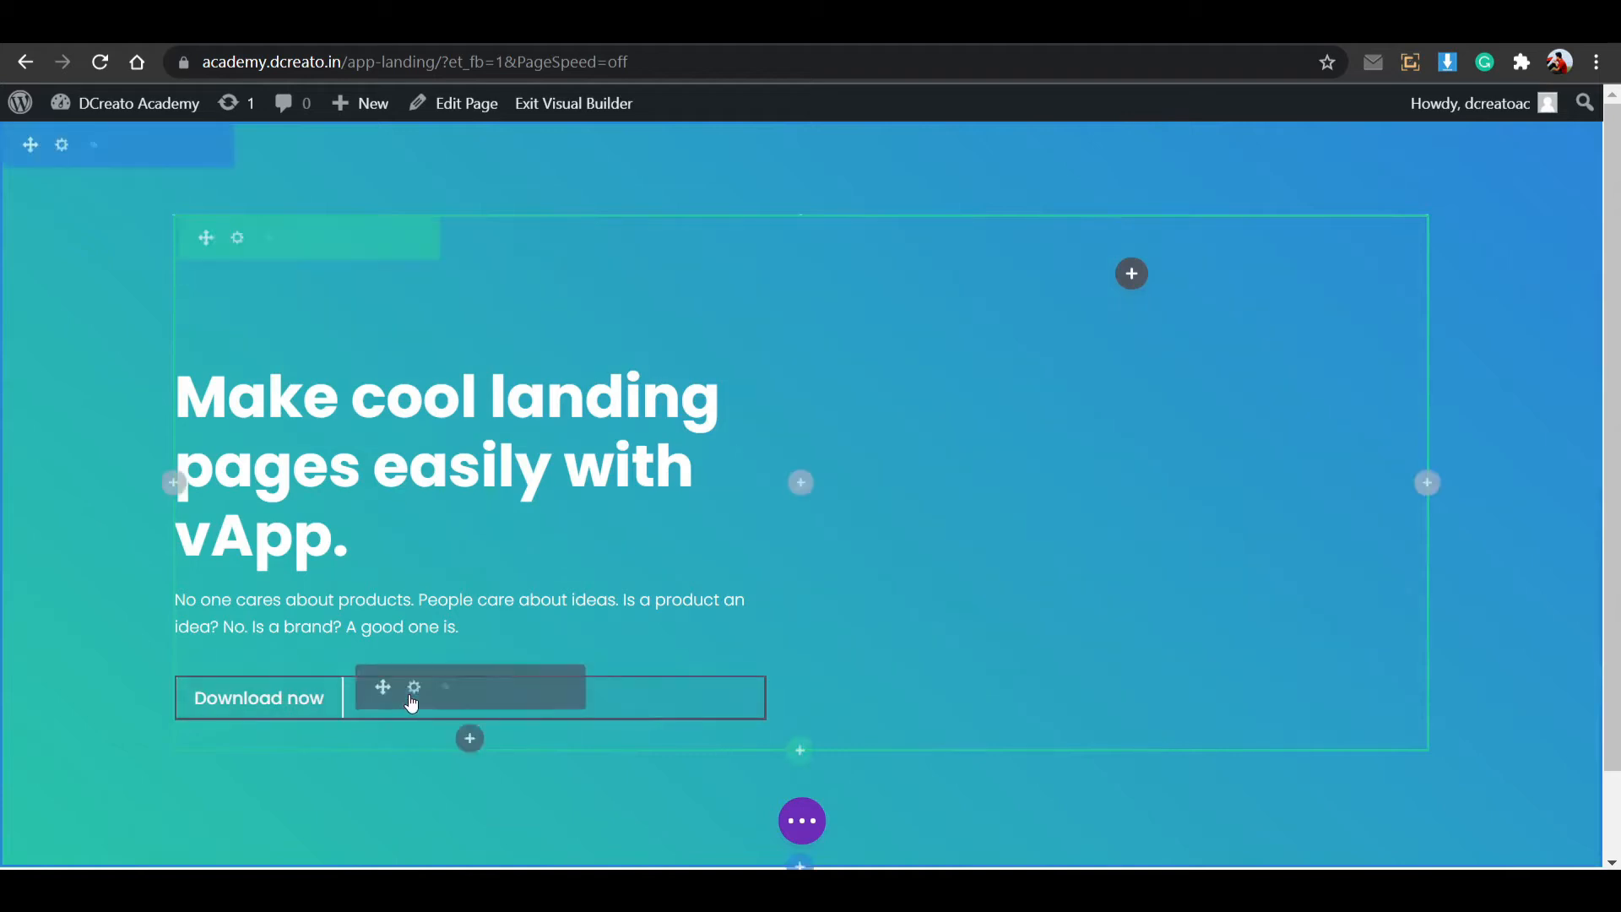
# Set the button's padding to 15px top and bottom and 35px left and right, and save the module.
pyautogui.click(413, 687)
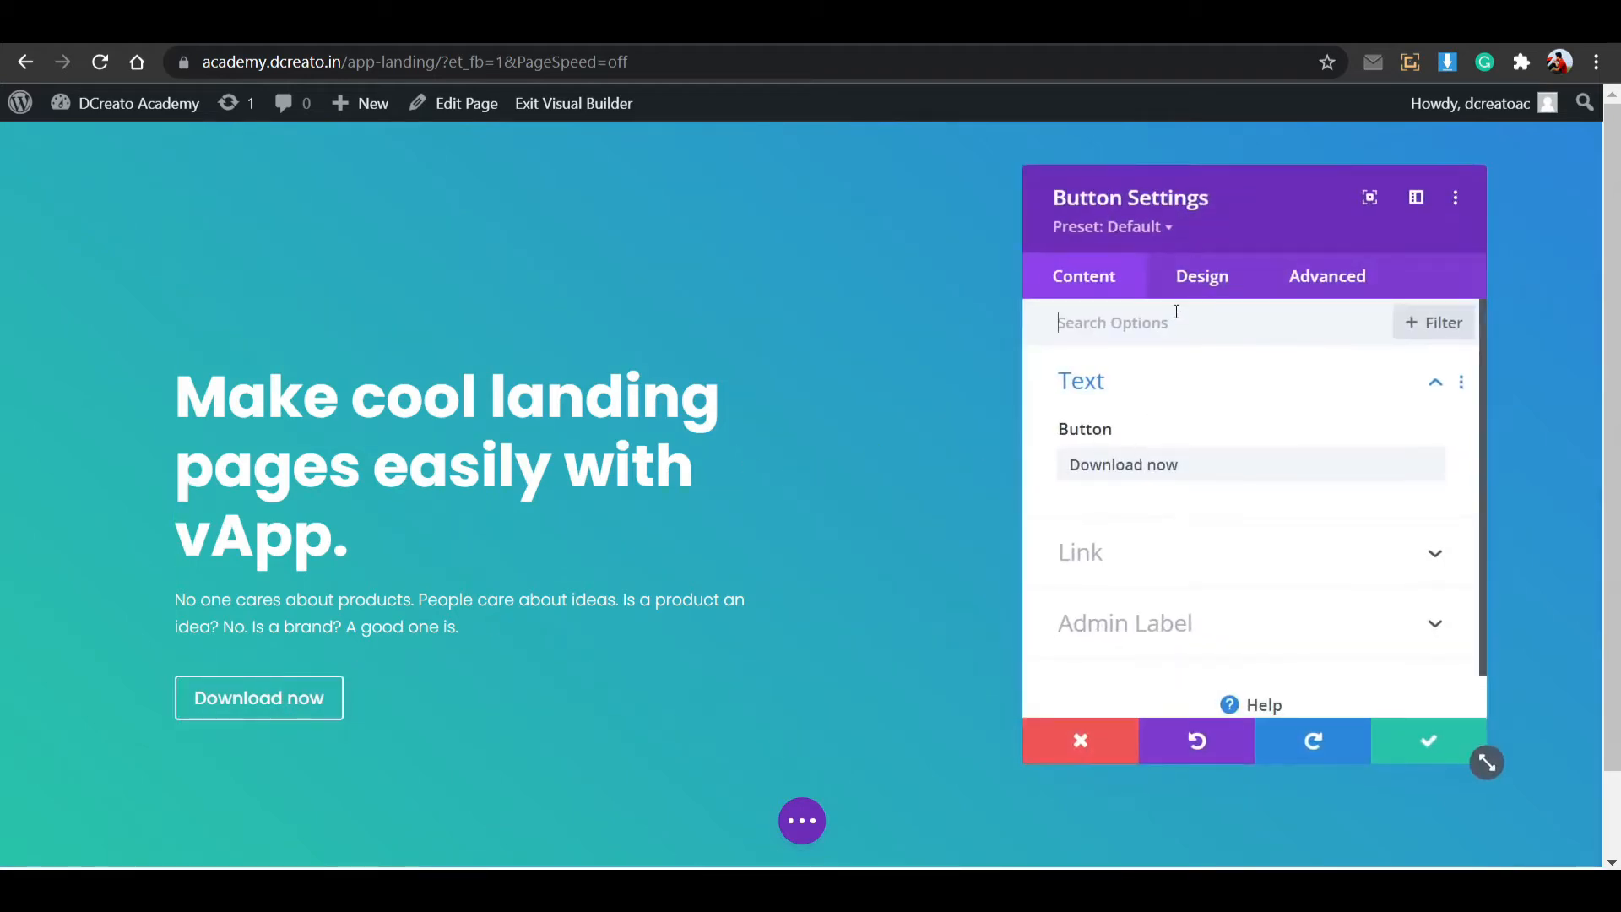
pyautogui.click(1202, 283)
pyautogui.click(1130, 520)
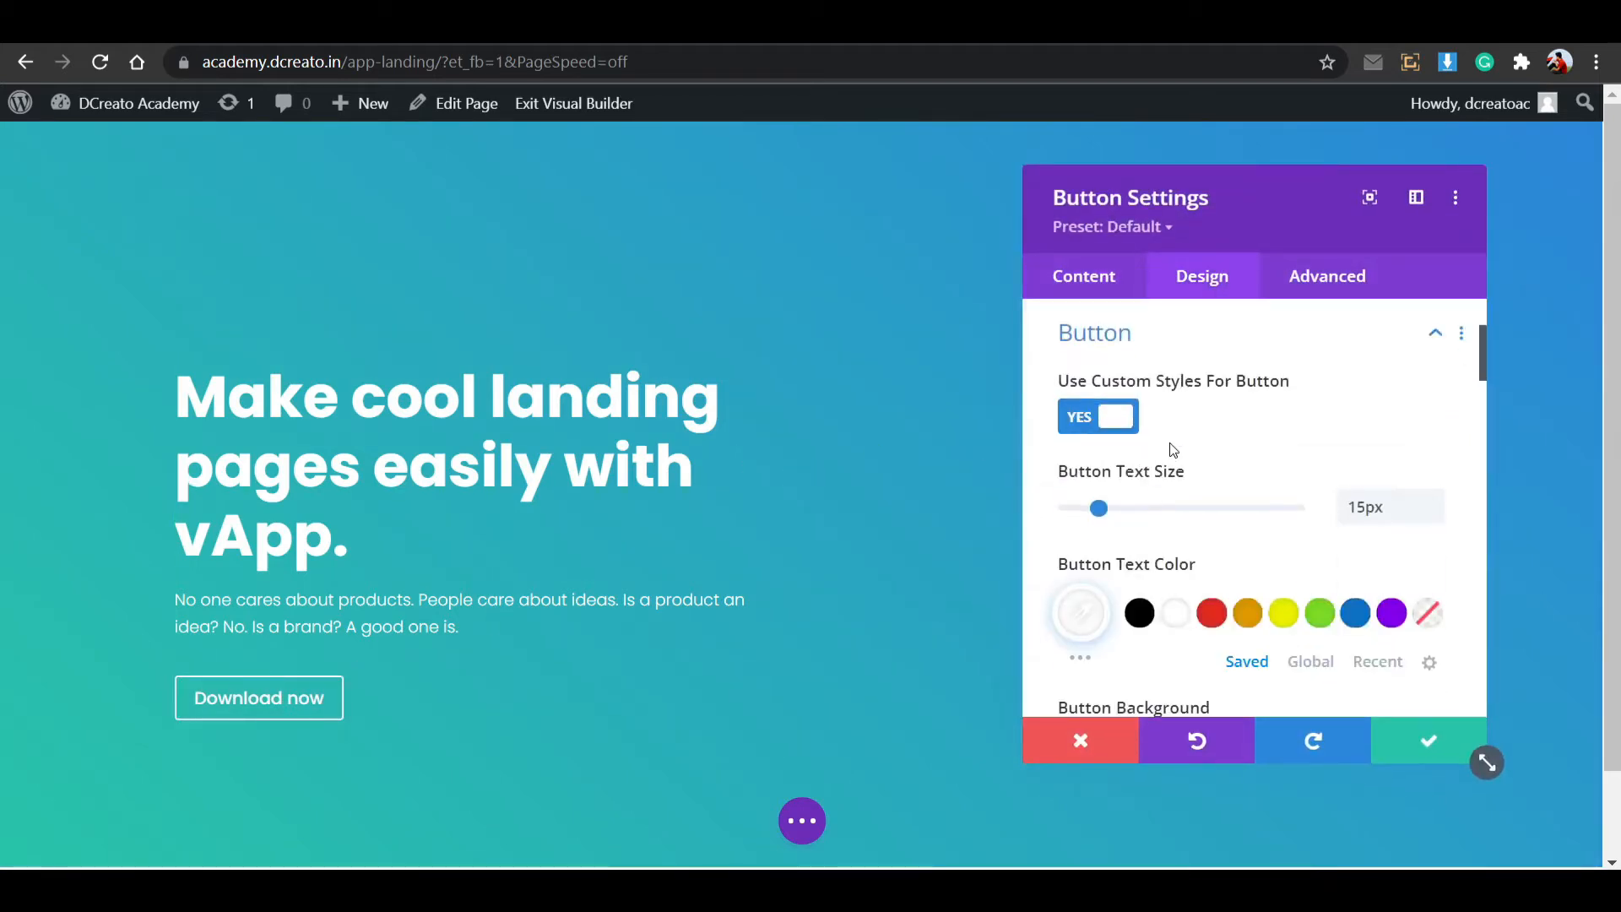
pyautogui.scroll(3, 1172, 450)
pyautogui.click(1166, 519)
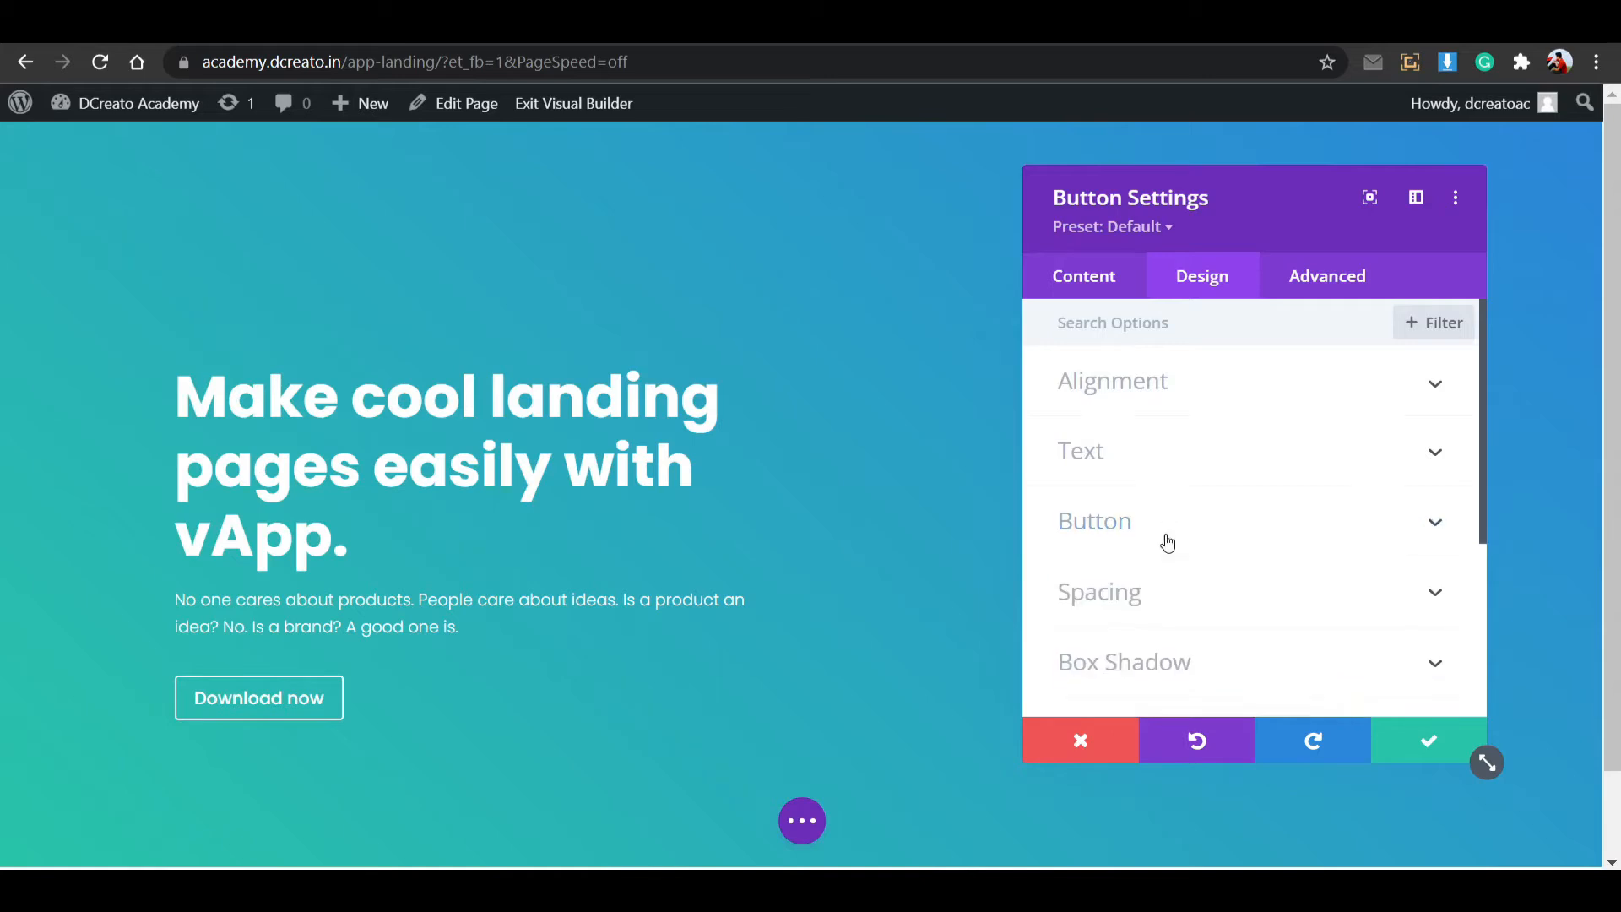
pyautogui.click(1169, 531)
pyautogui.click(1187, 358)
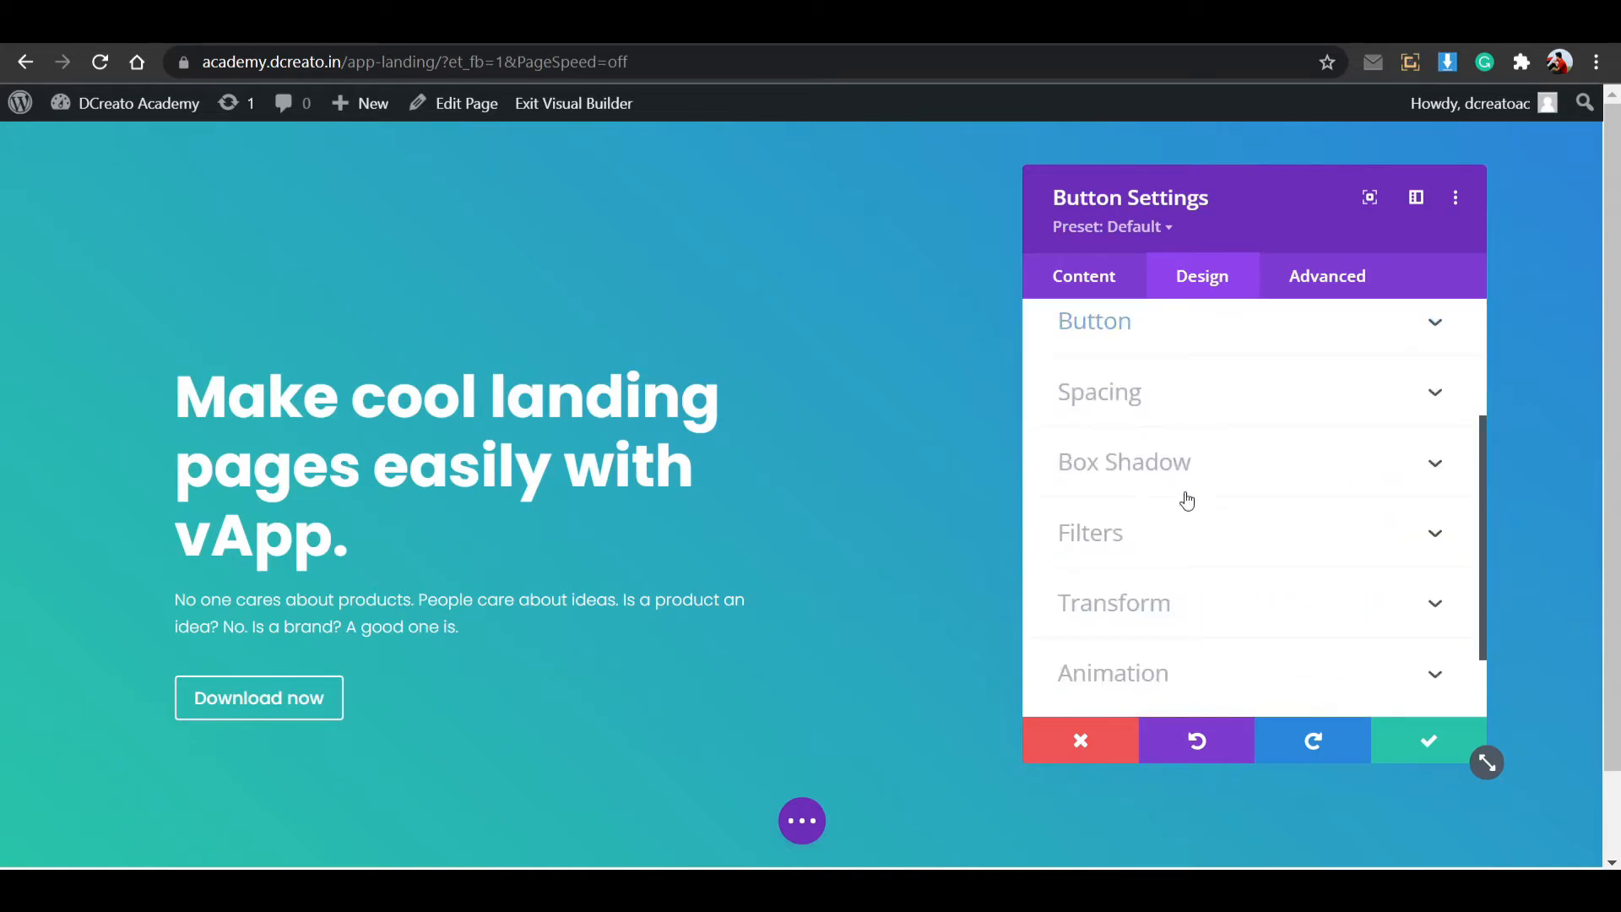
pyautogui.click(1190, 409)
pyautogui.click(1106, 522)
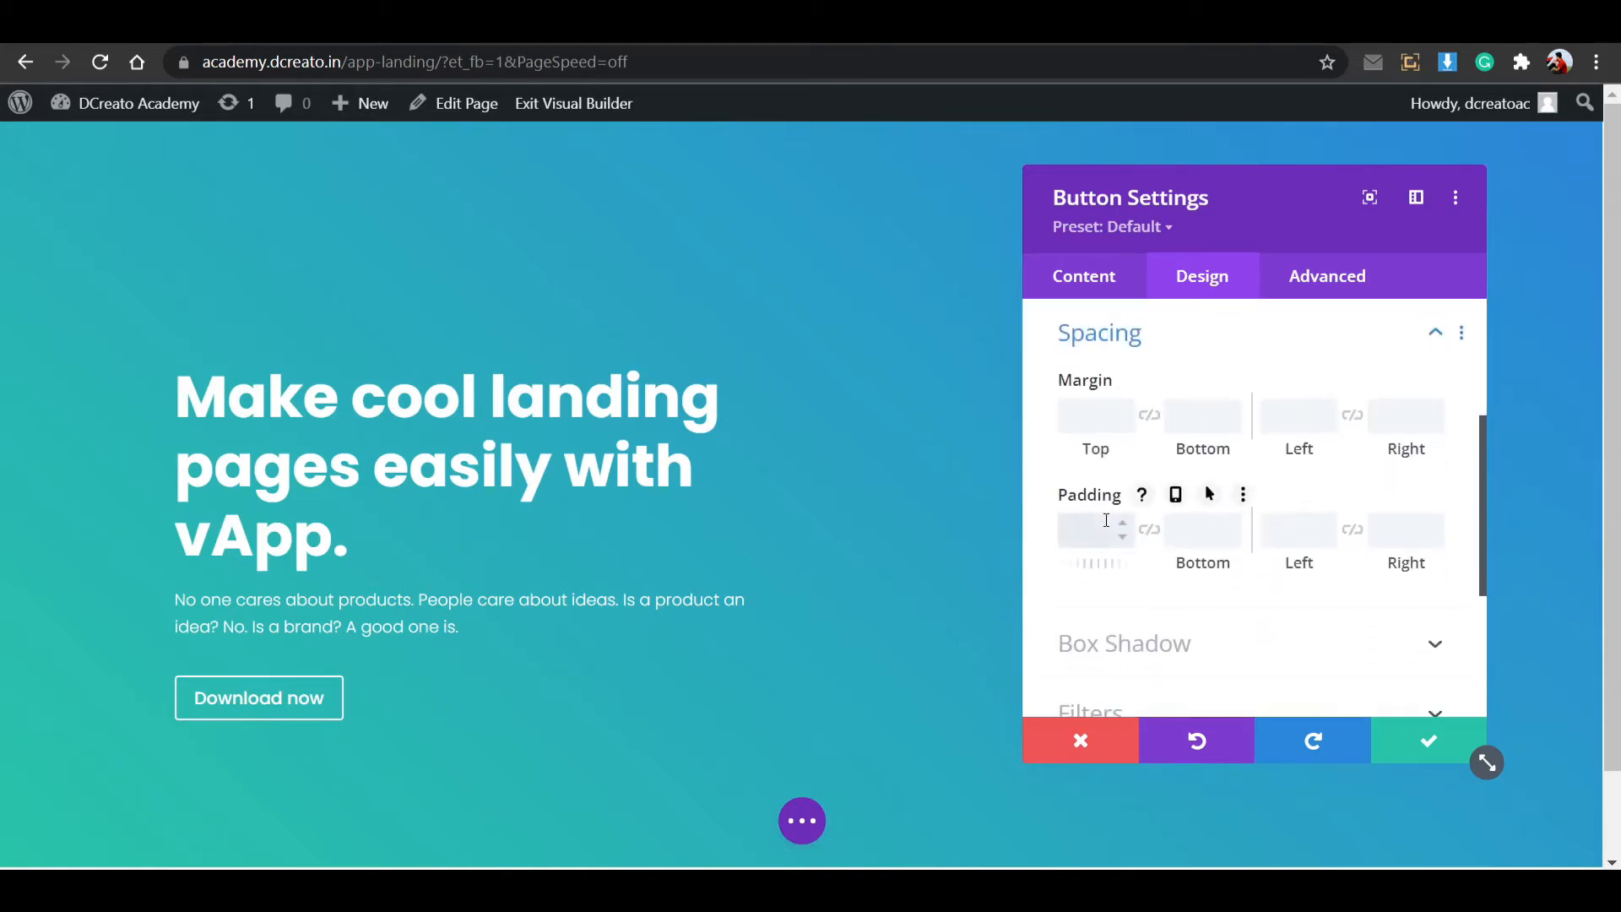
pyautogui.click(1149, 529)
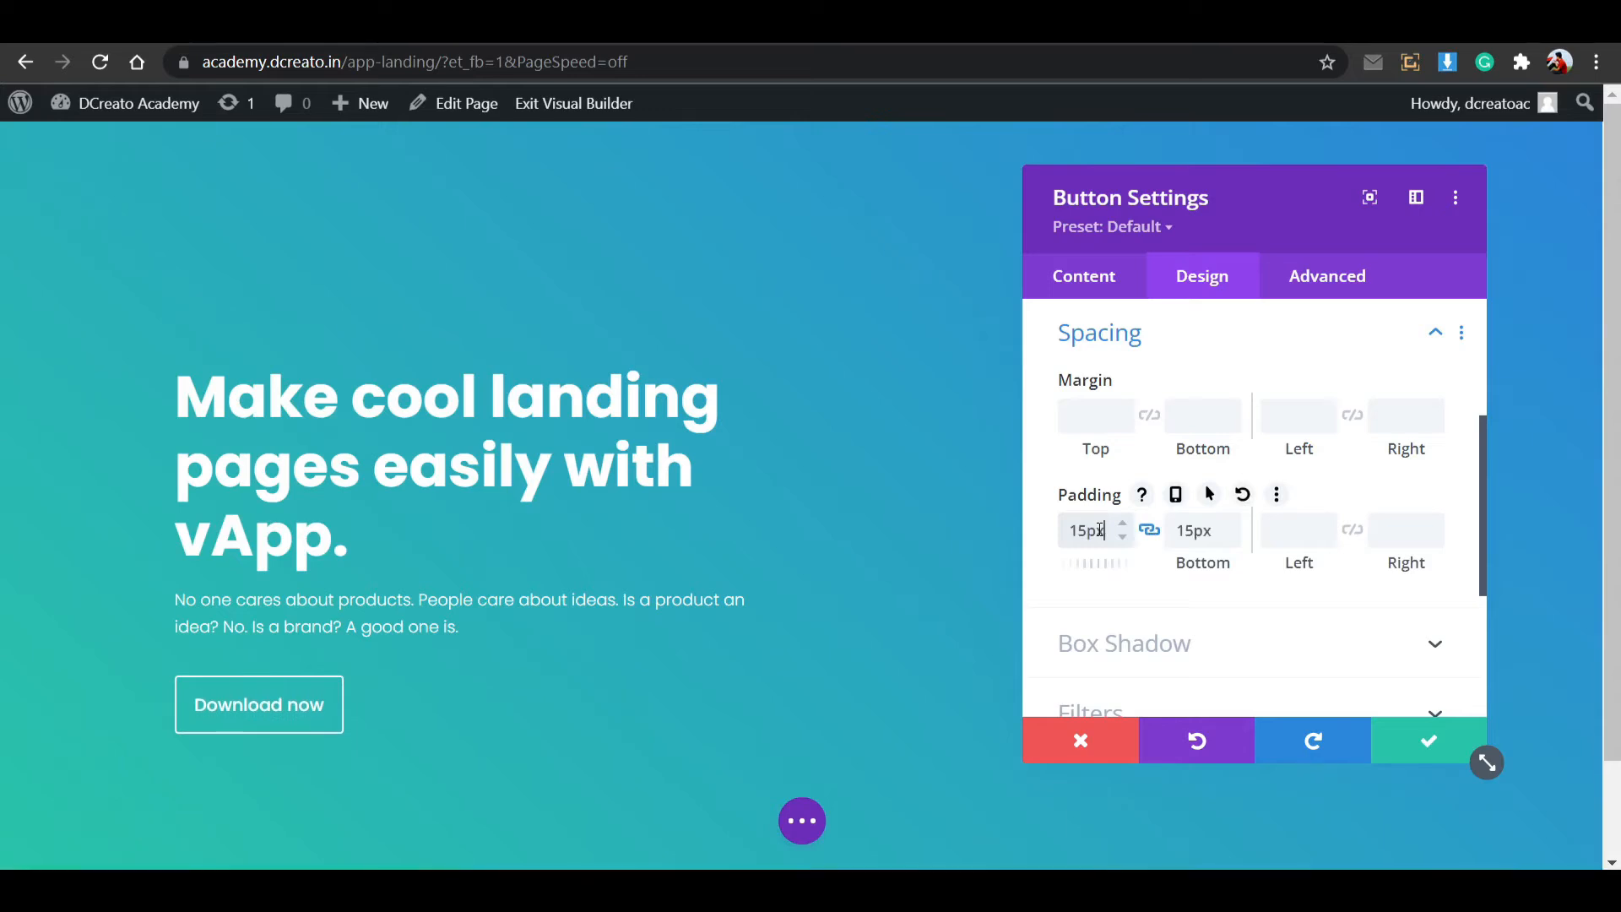
pyautogui.click(1352, 530)
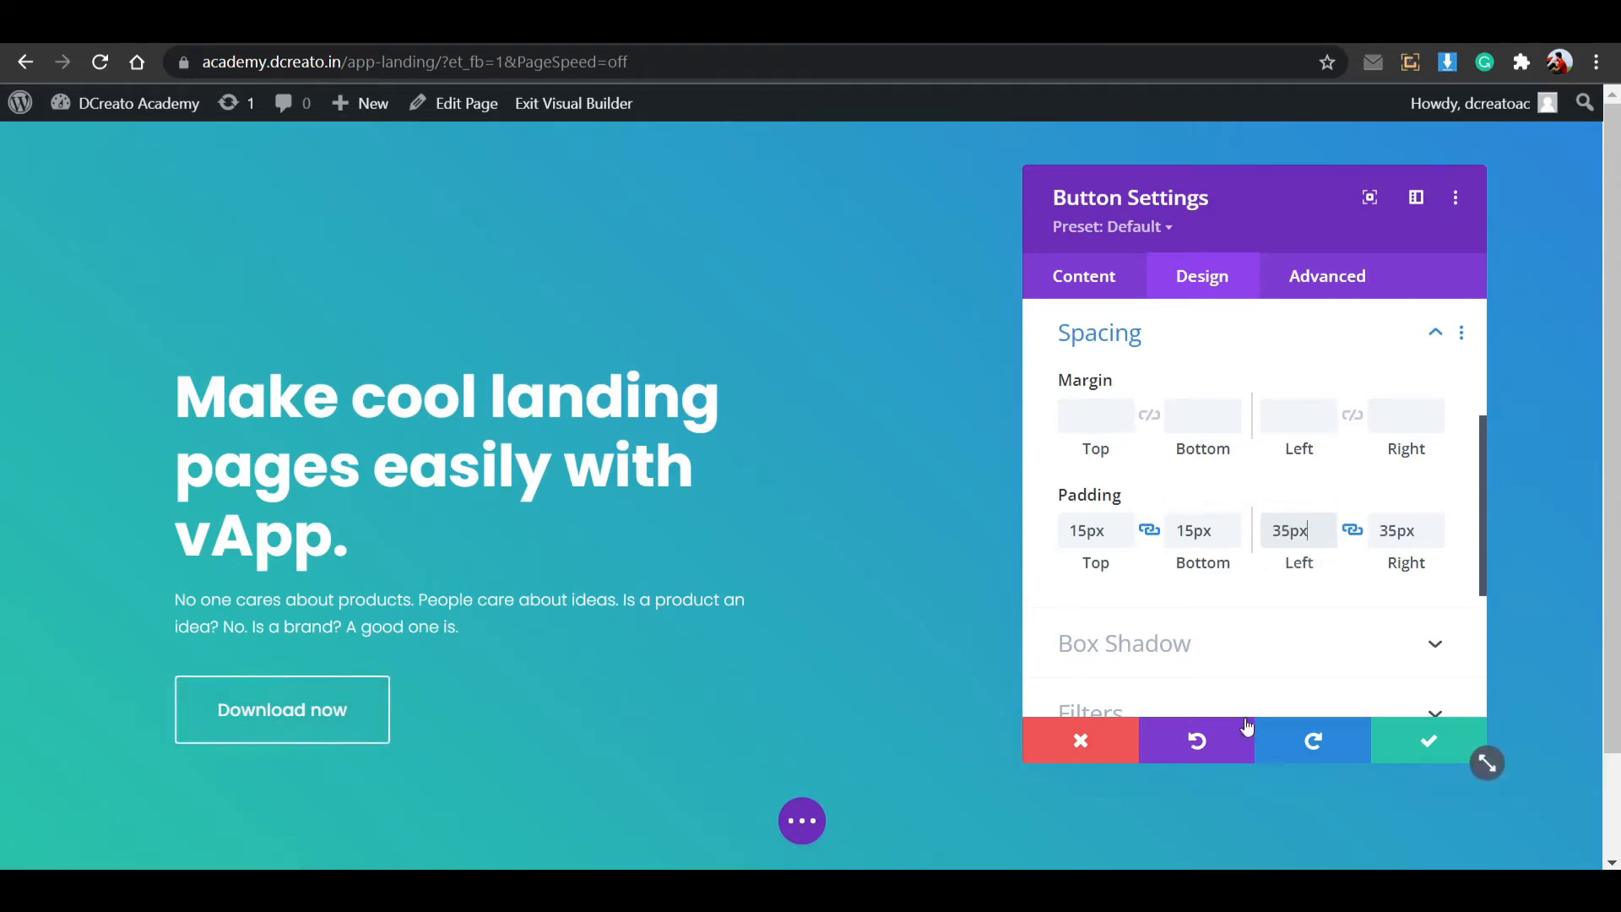
pyautogui.click(1433, 741)
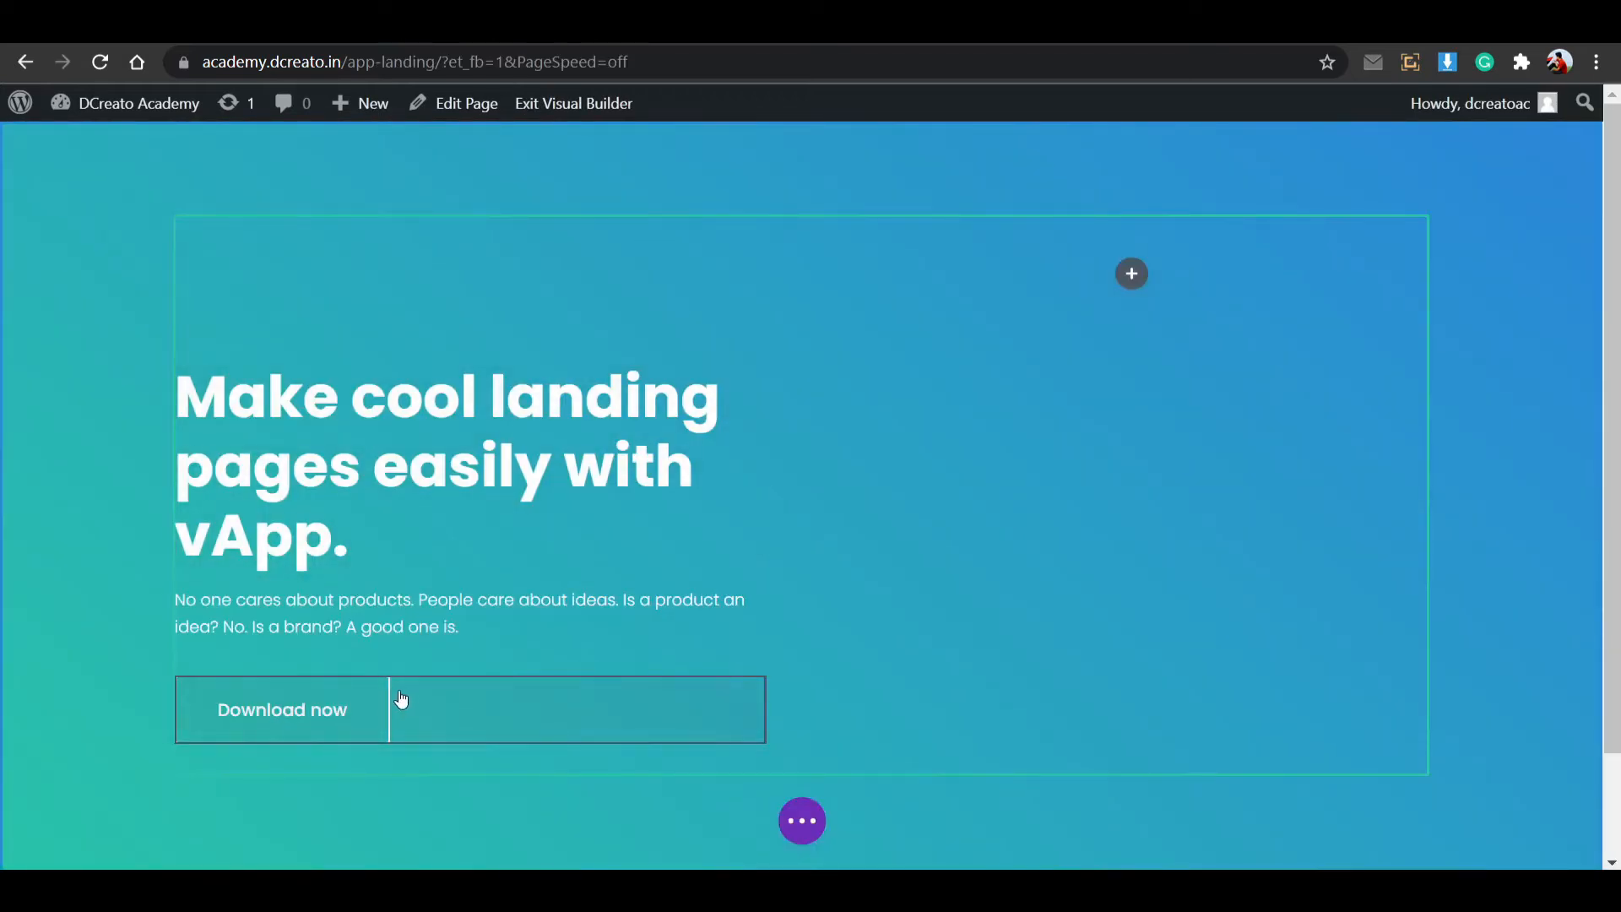
# Duplicate the "Download now" button module.
pyautogui.moveTo(404, 700)
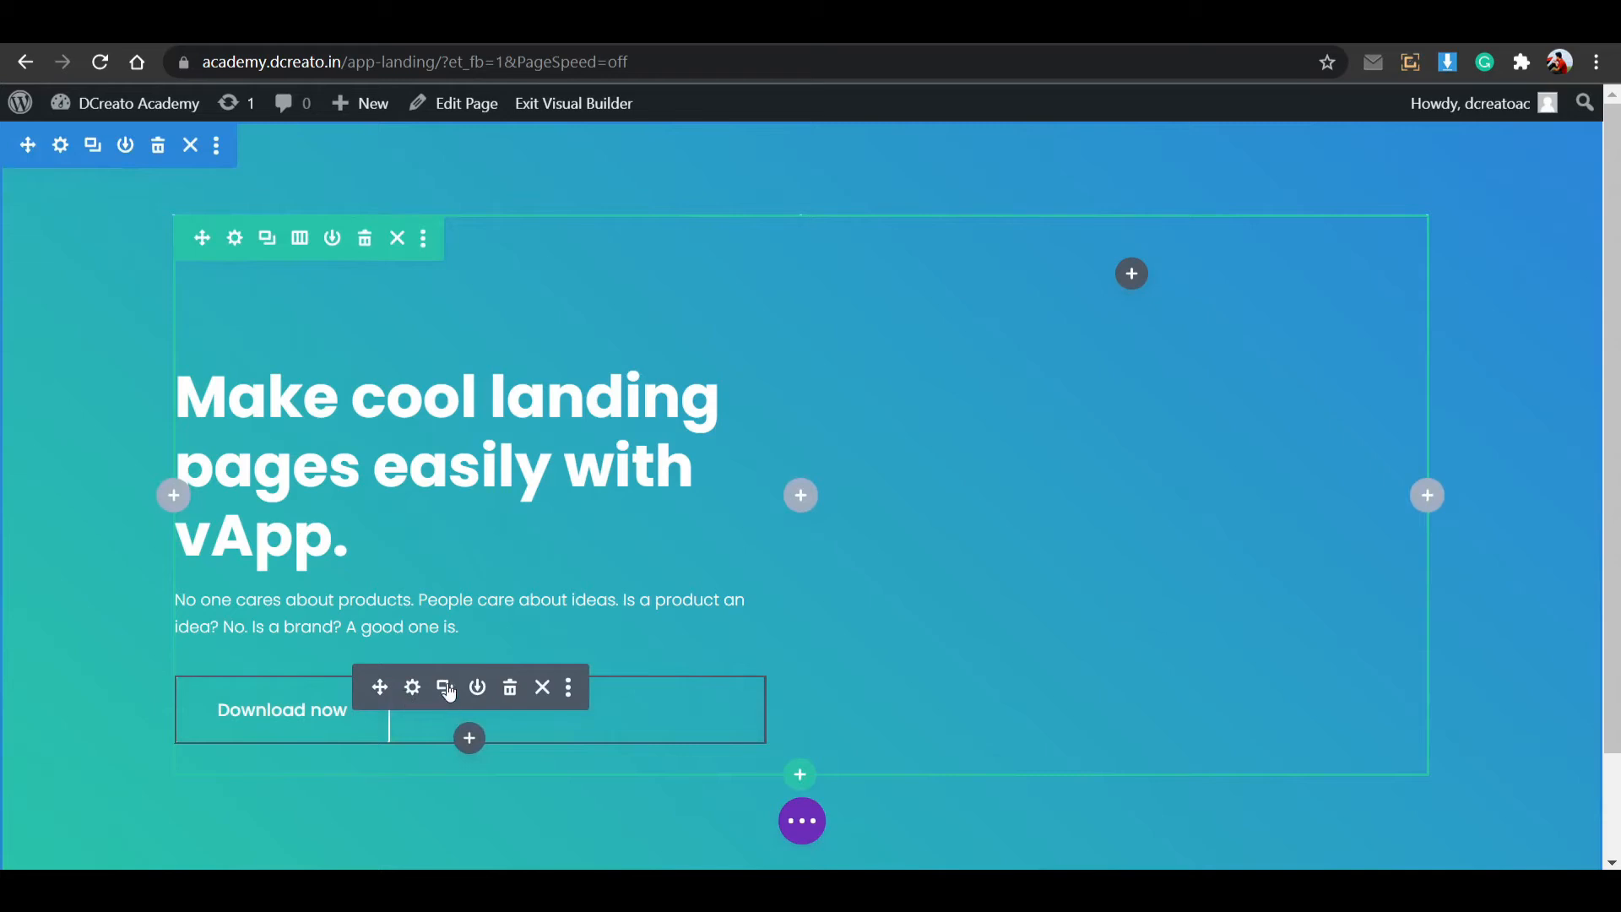
pyautogui.click(445, 688)
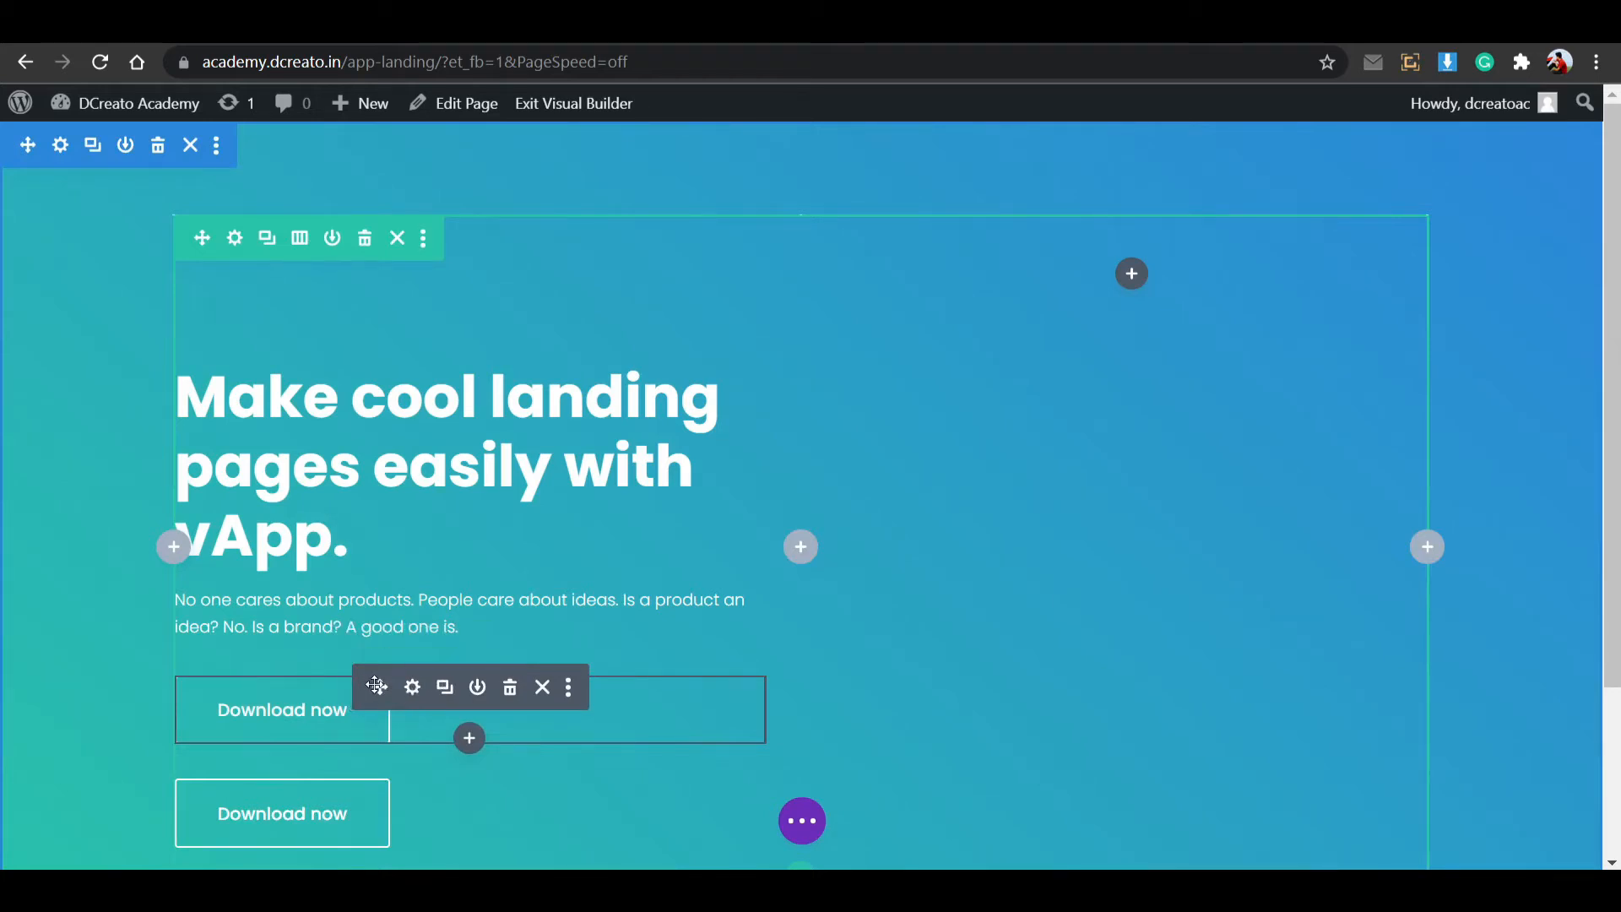
pyautogui.moveTo(376, 686); pyautogui.dragTo(378, 688)
# Set the position of the upper "Download now" button to Absolute in its settings.
pyautogui.scroll(-2, 532, 723)
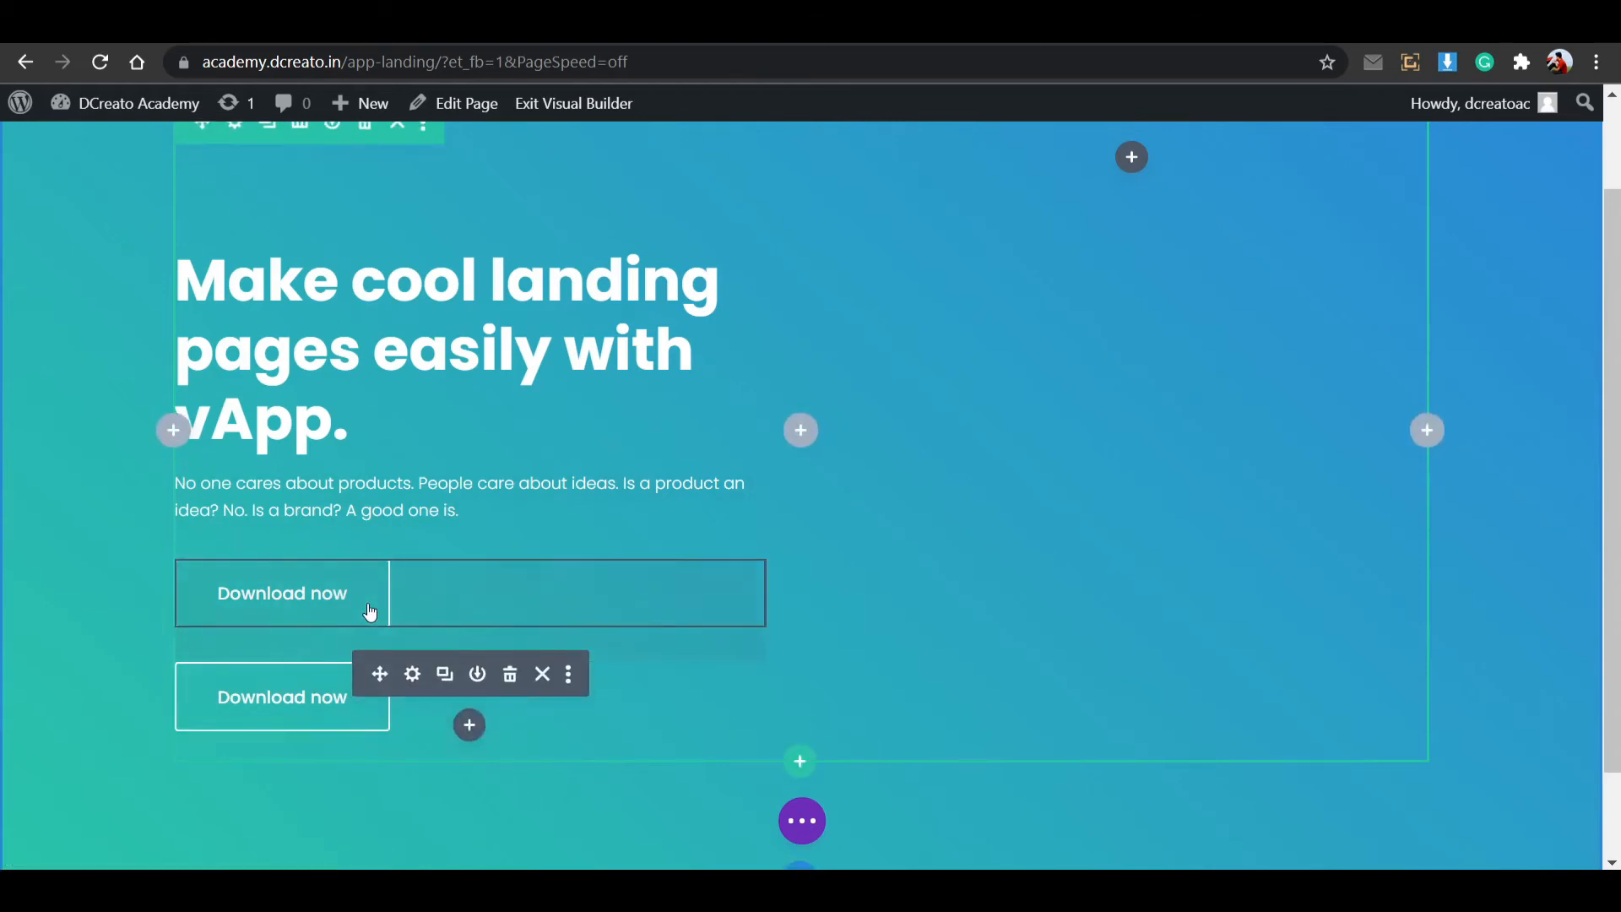
pyautogui.click(405, 571)
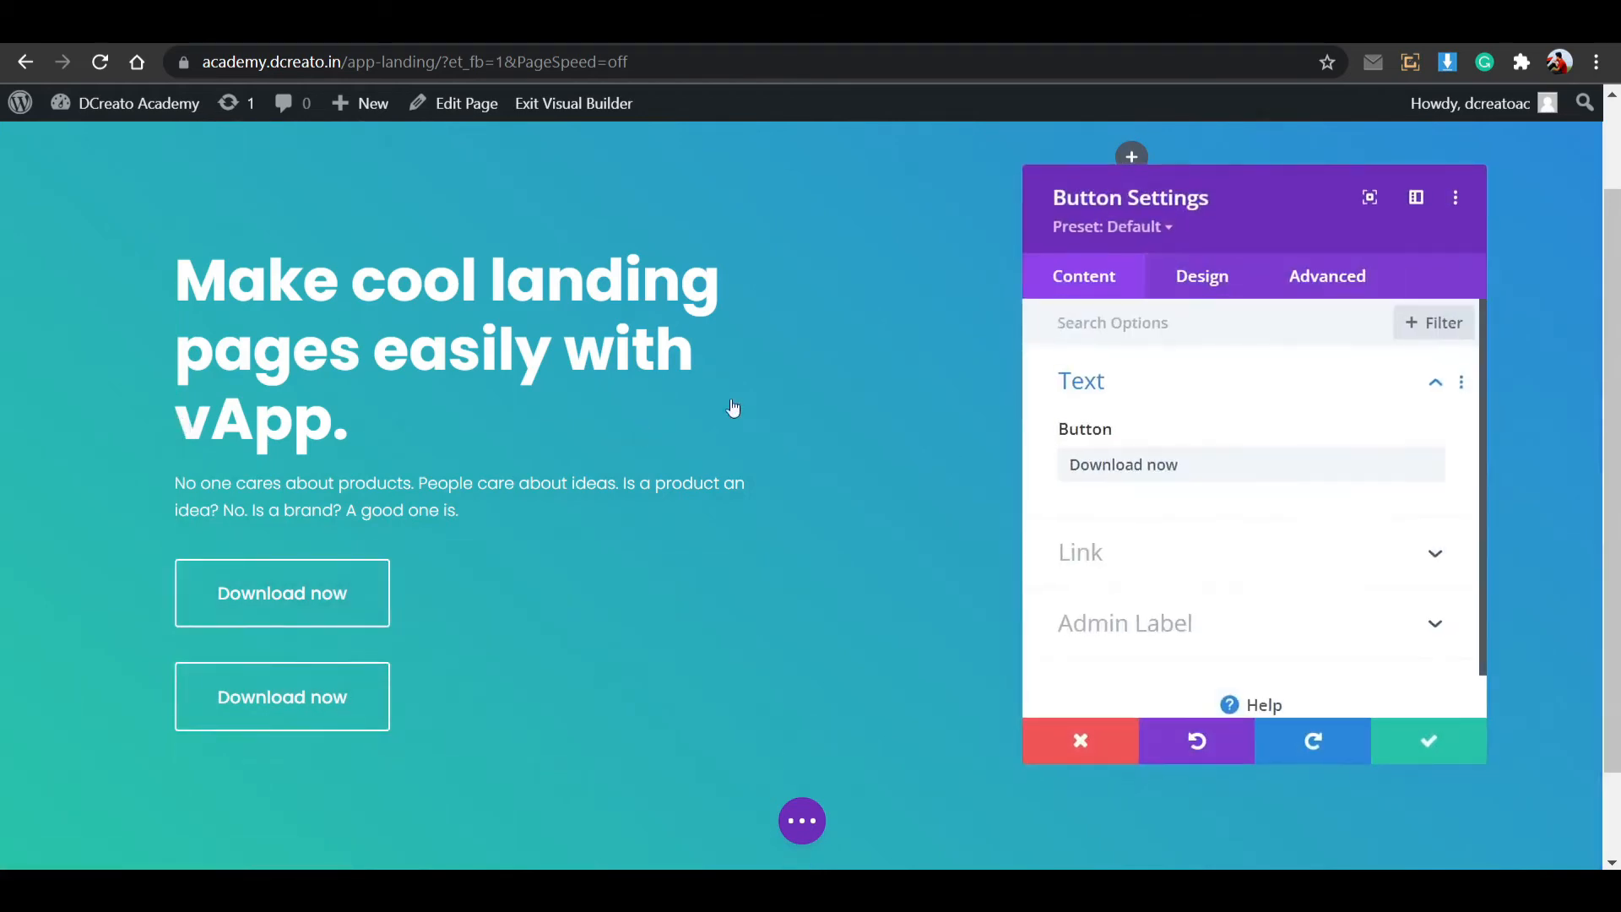
pyautogui.click(1317, 276)
pyautogui.scroll(-3, 1258, 472)
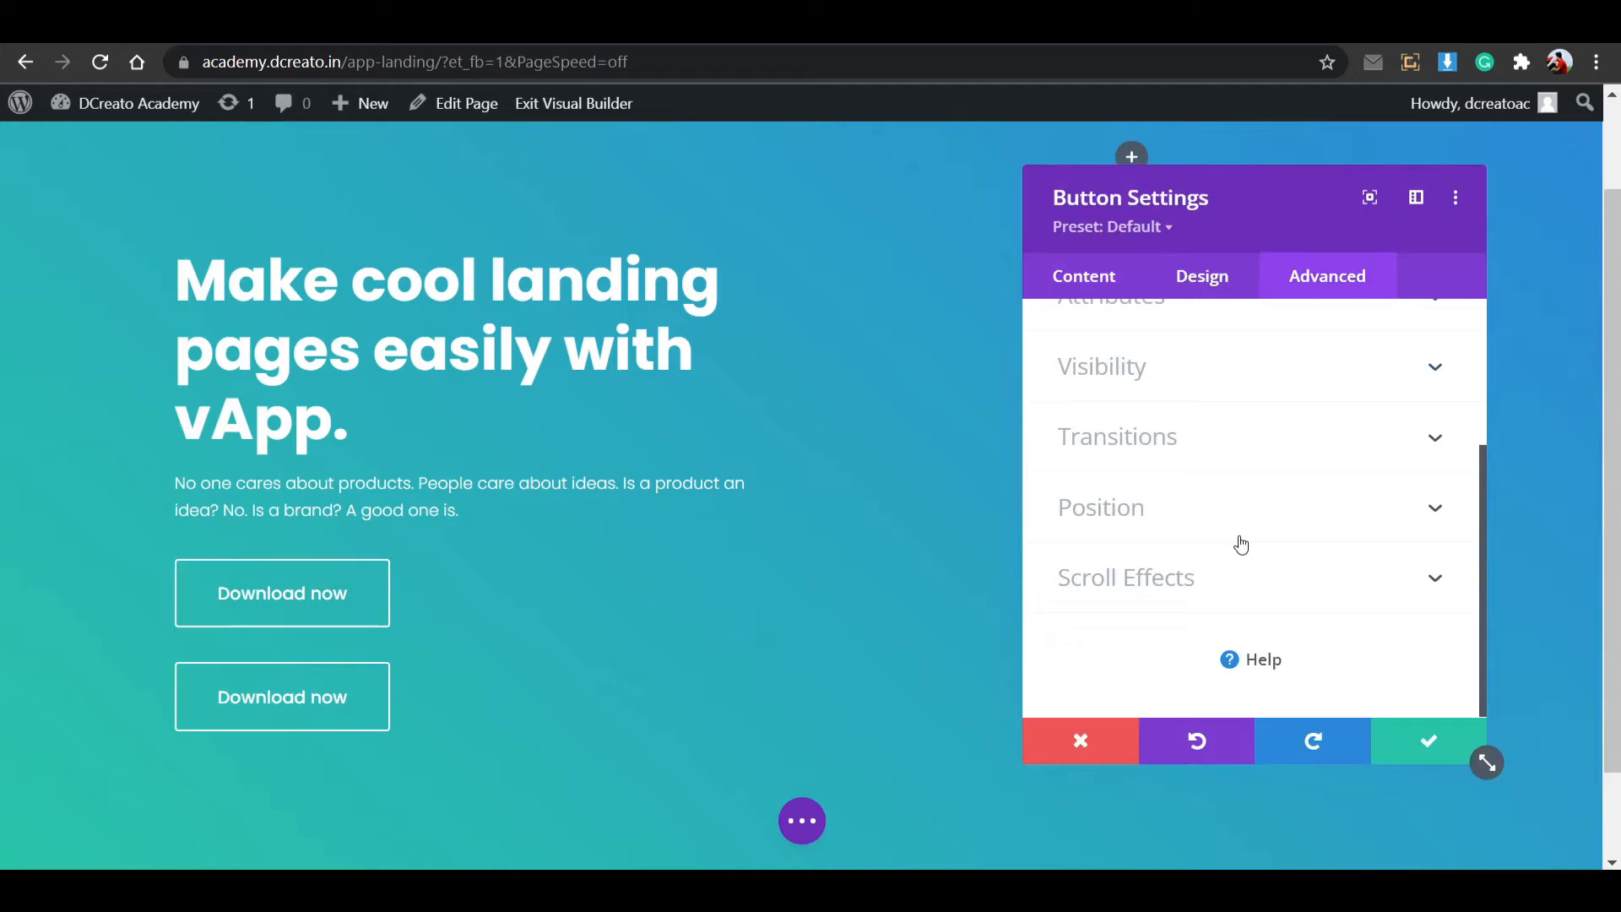
pyautogui.click(1215, 502)
pyautogui.click(1184, 421)
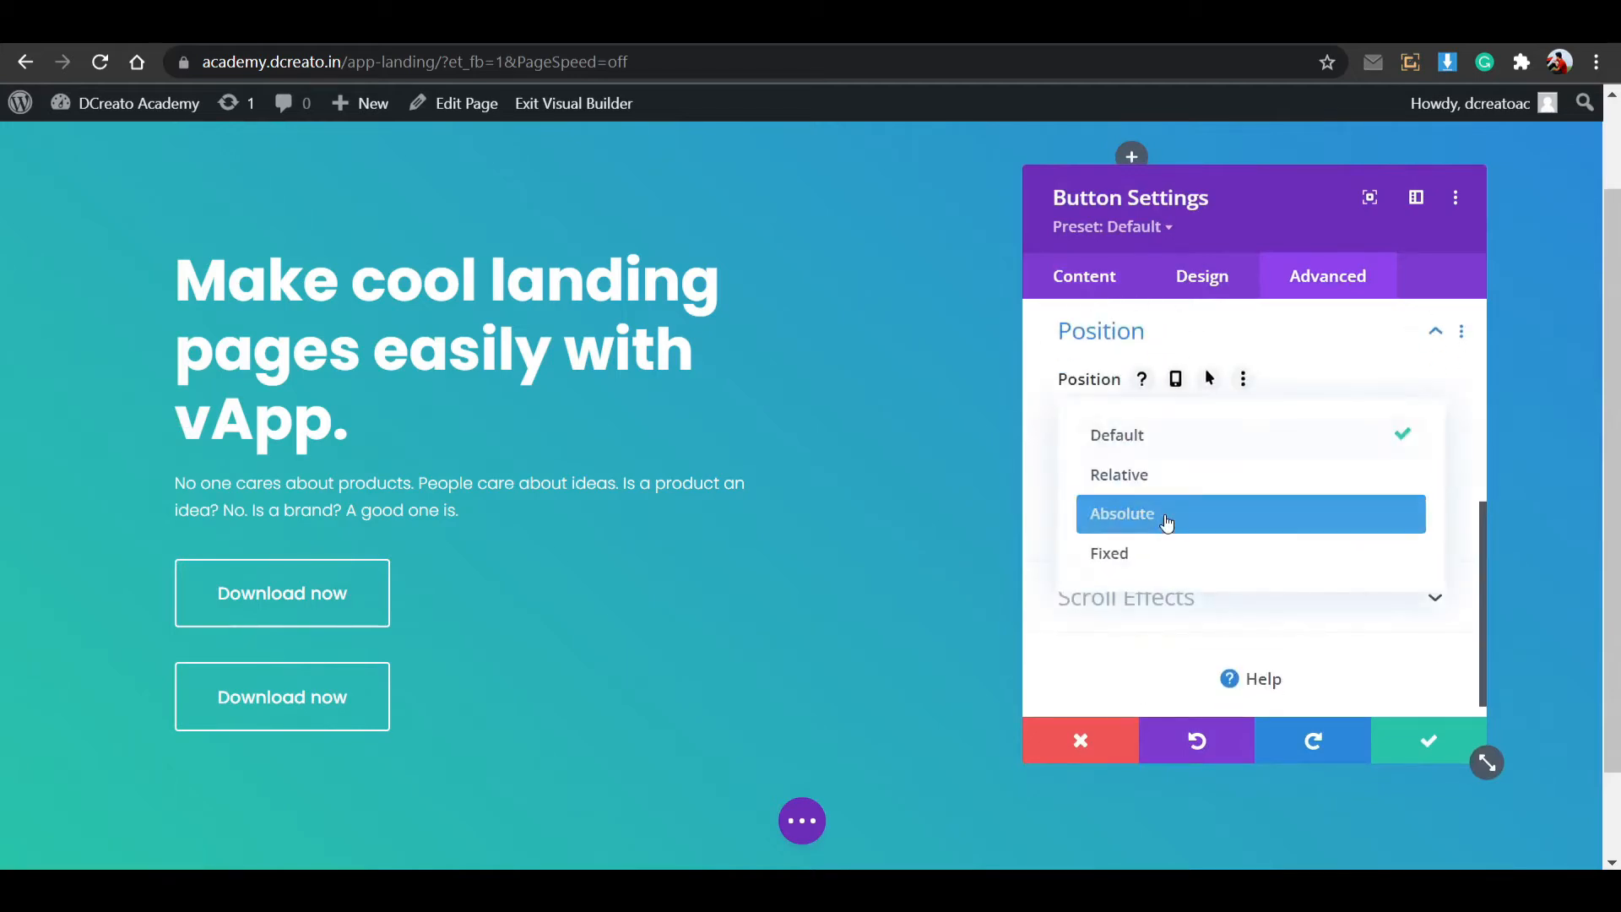
pyautogui.click(1166, 519)
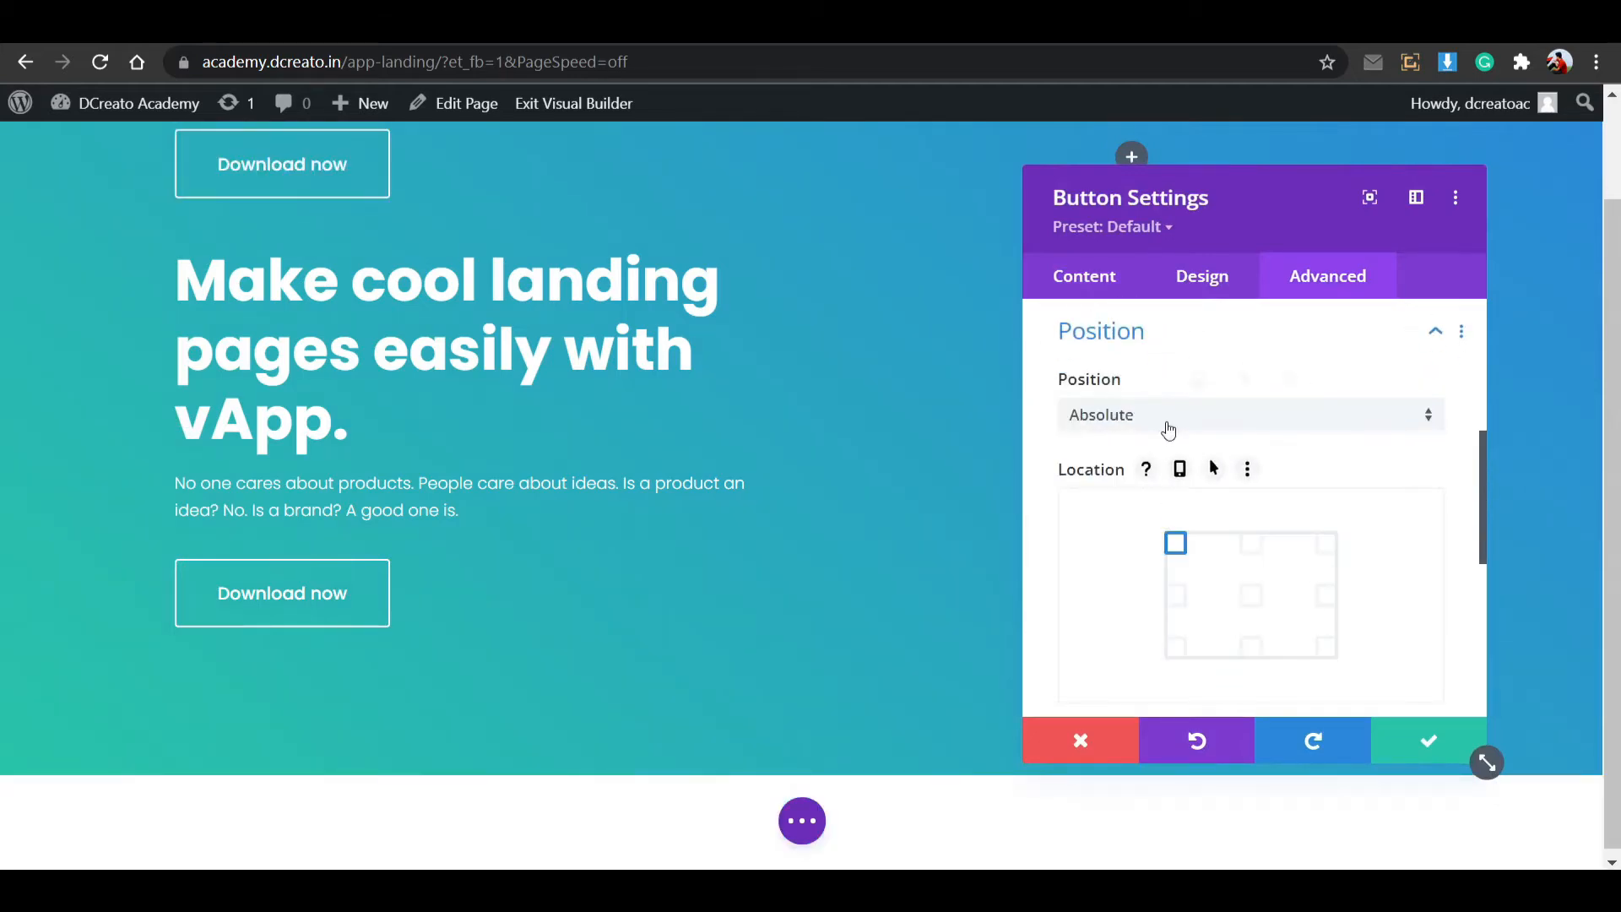
# Set the upper "Download now" button's position to Relative and try a 12px vertical and -3px horizontal offset.
pyautogui.click(1169, 427)
pyautogui.click(1157, 473)
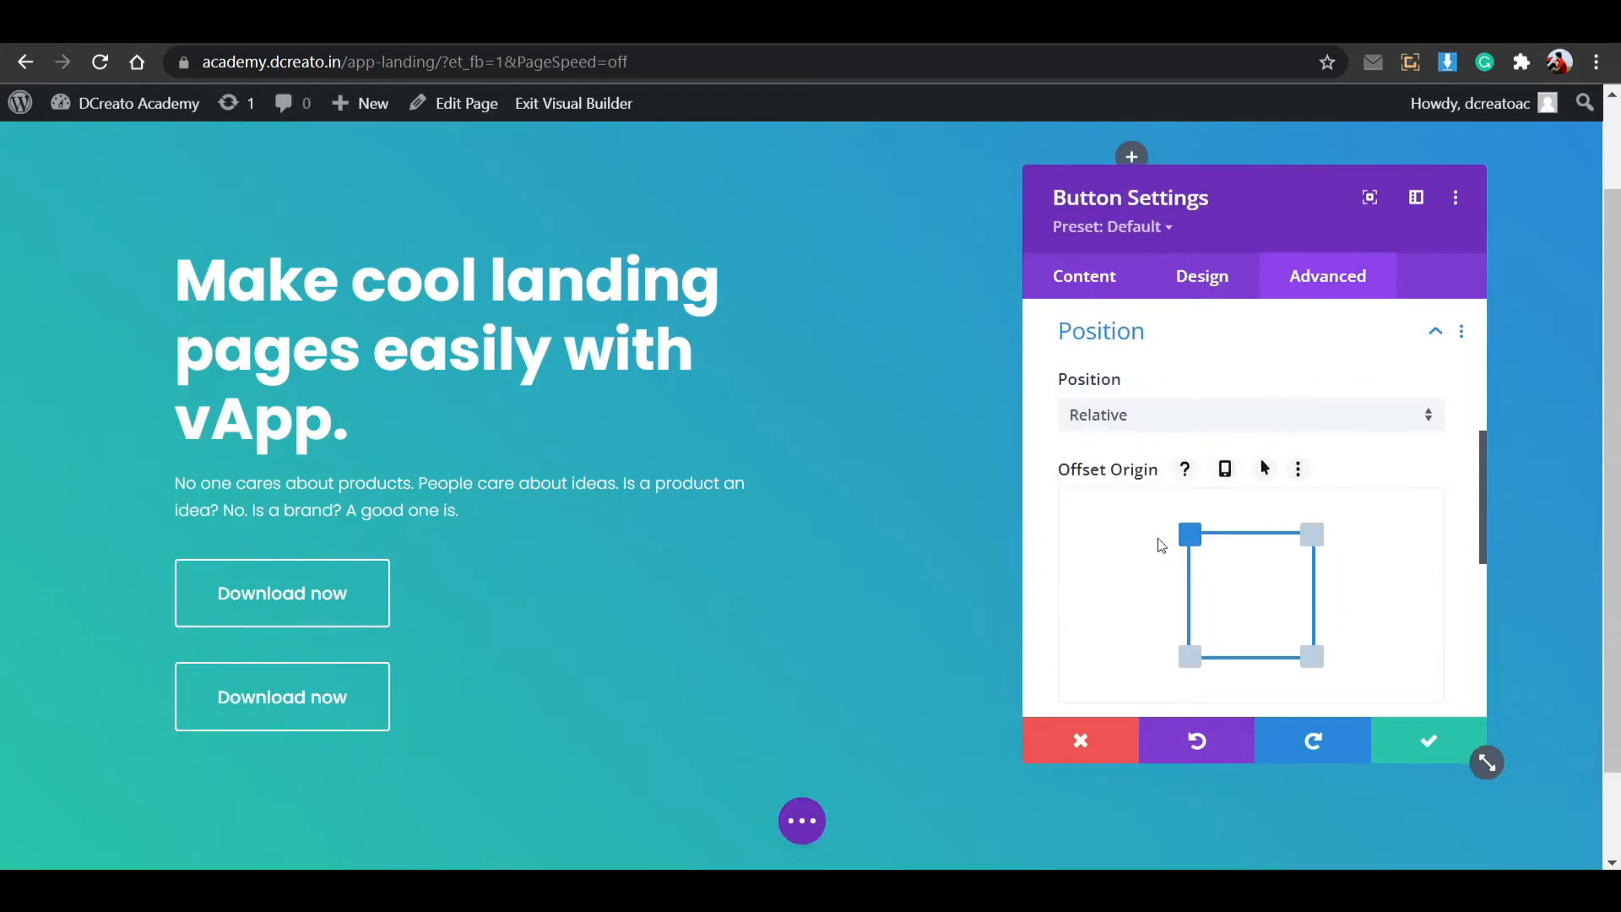
pyautogui.scroll(-3, 1160, 545)
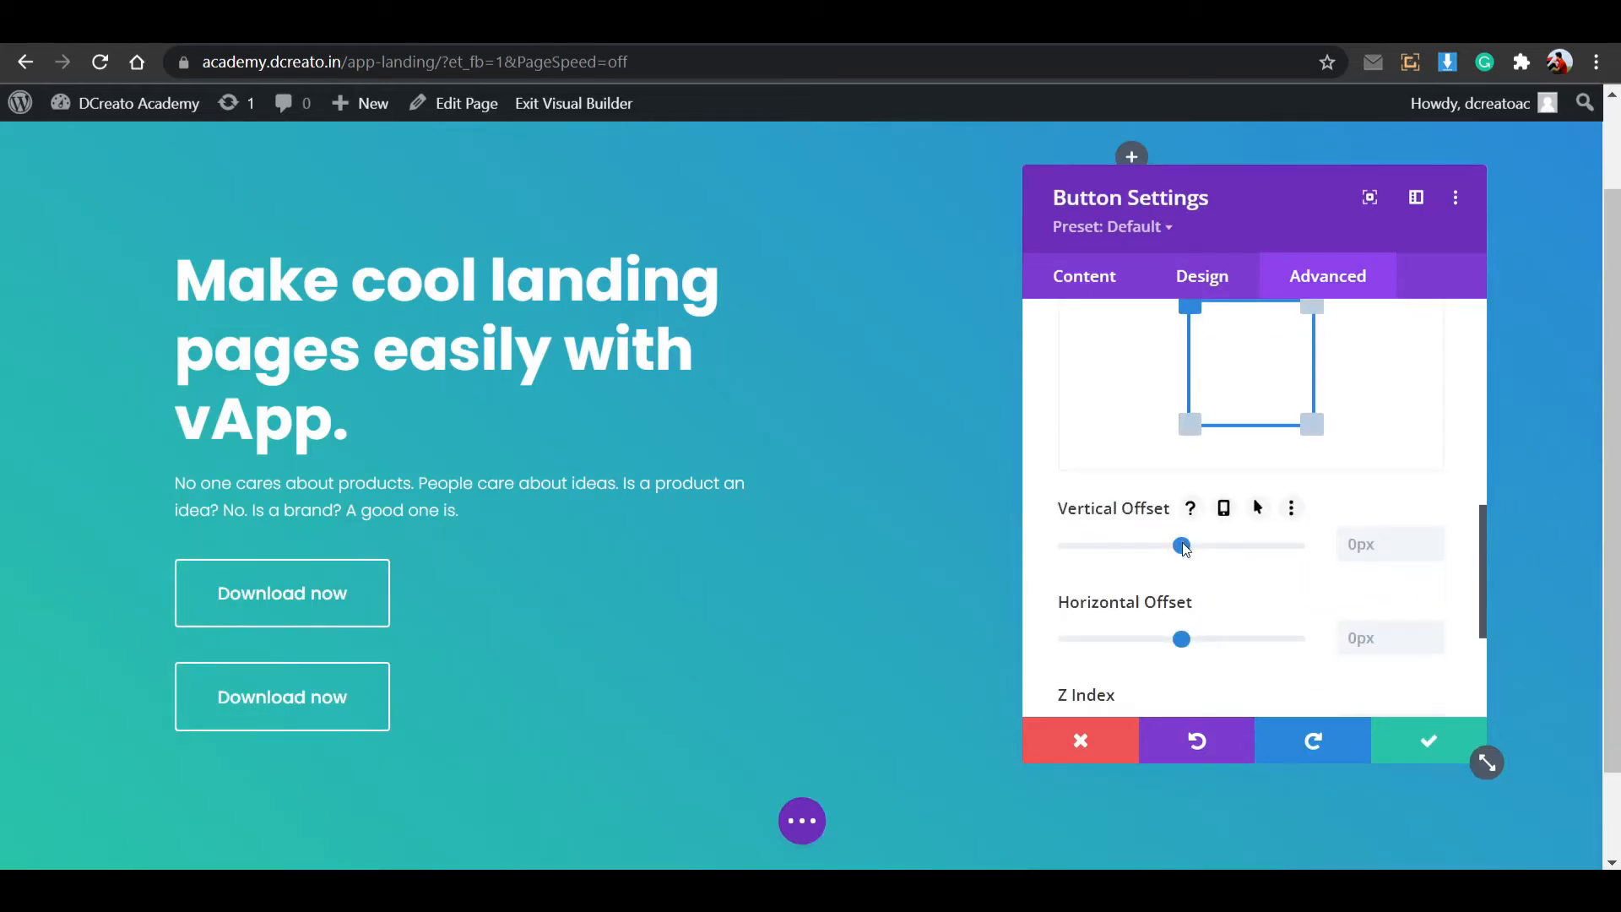
pyautogui.moveTo(1185, 549); pyautogui.dragTo(1186, 549)
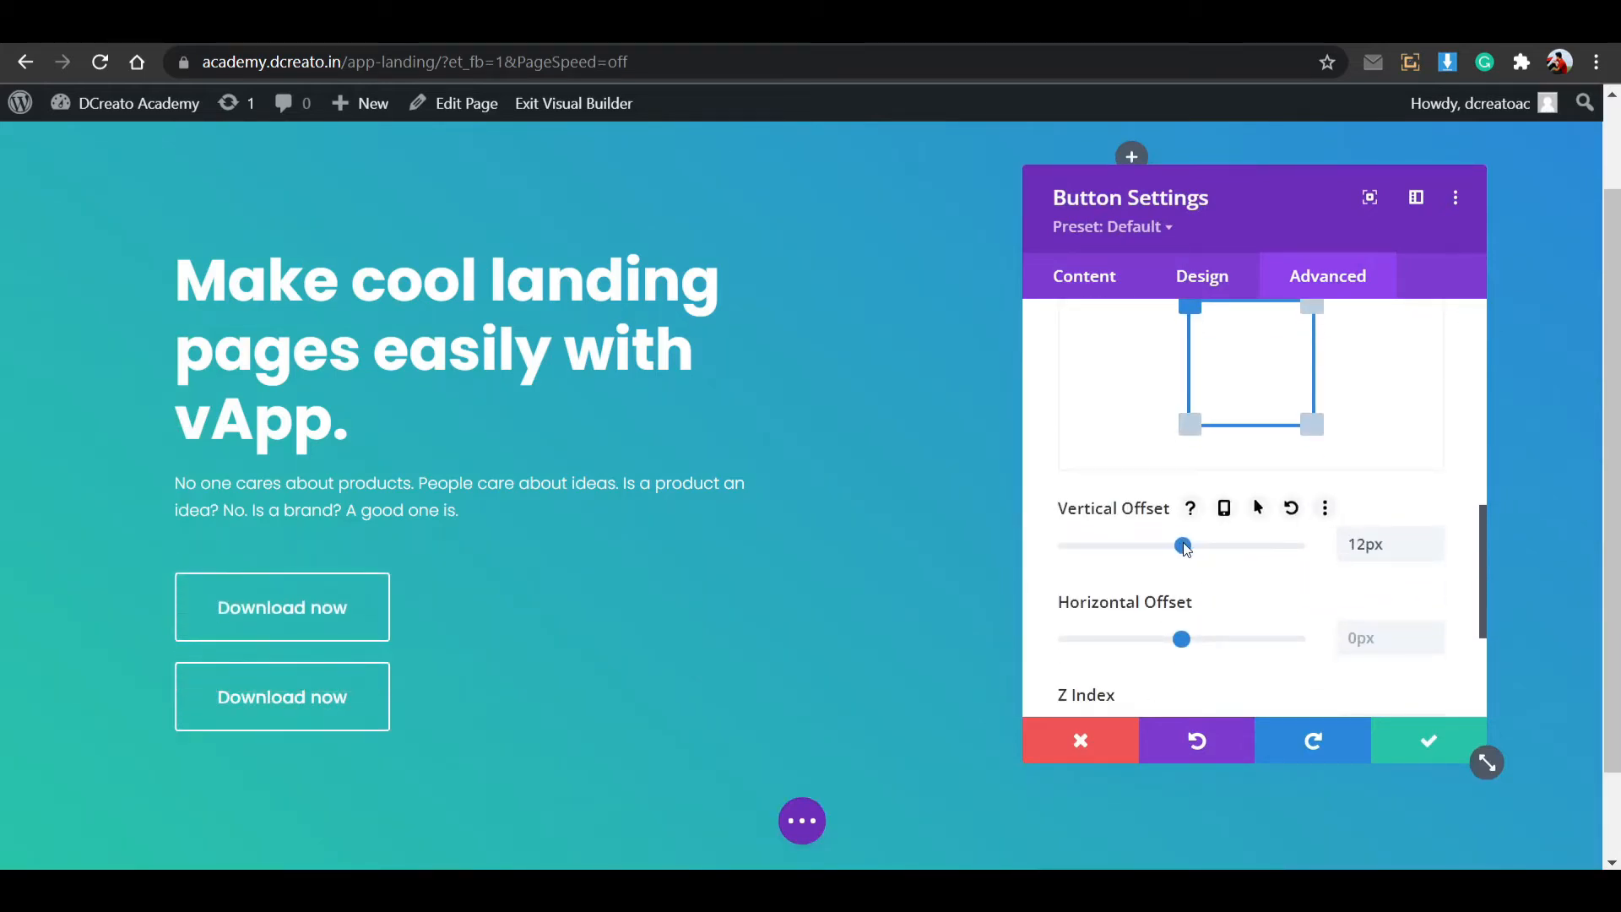
pyautogui.moveTo(1182, 639)
pyautogui.mouseDown()
pyautogui.moveTo(1207, 639)
pyautogui.moveTo(1181, 634)
pyautogui.mouseUp()
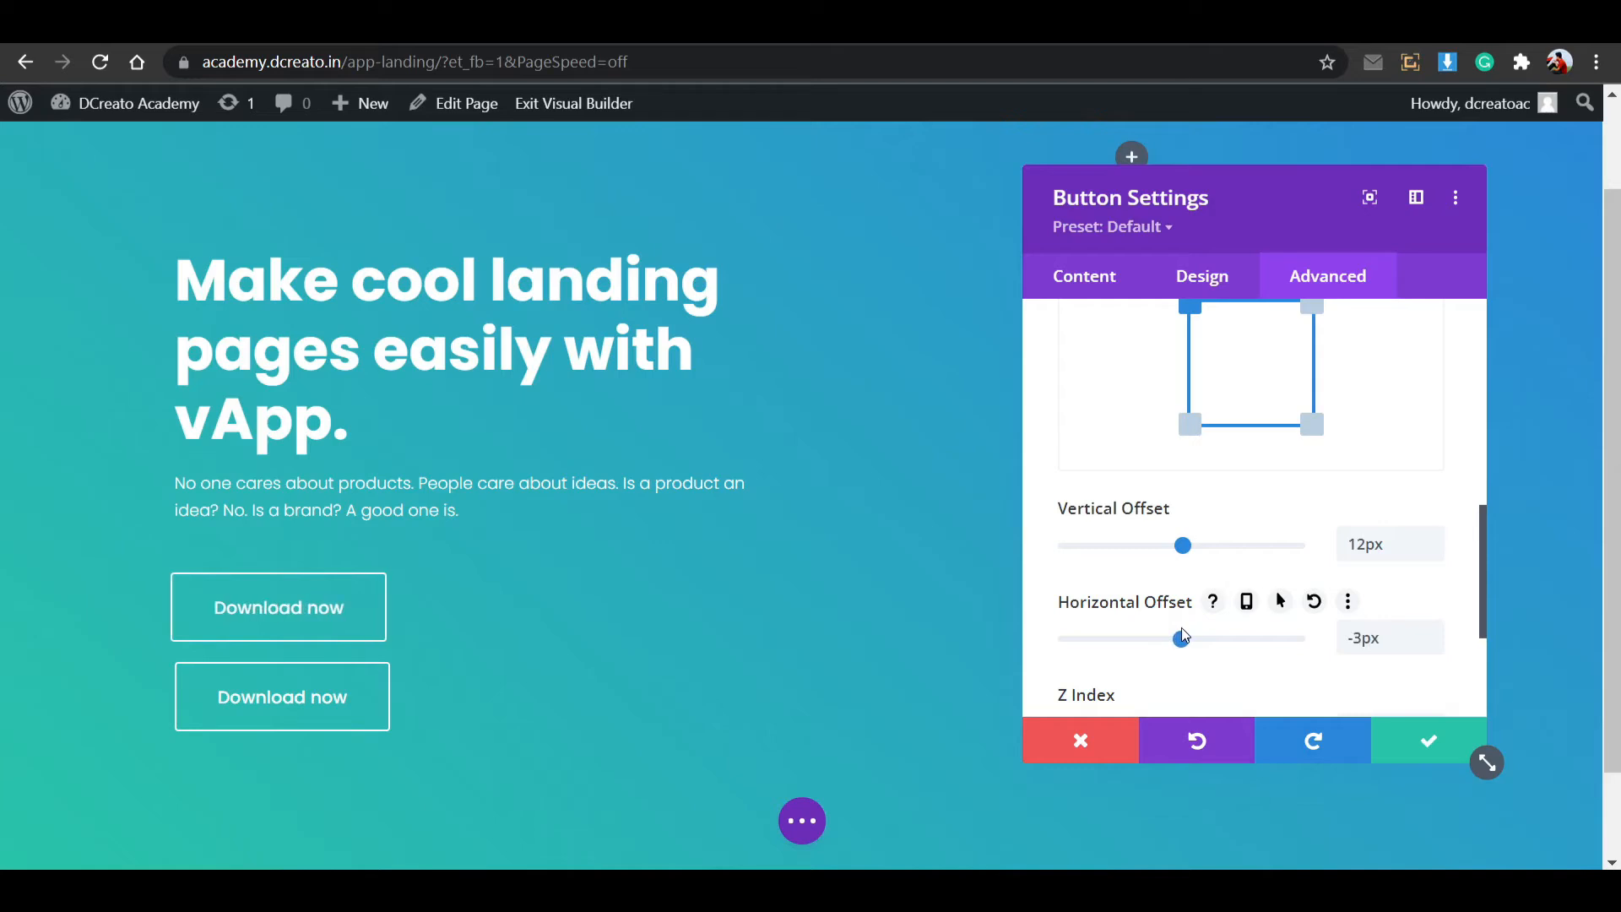
# Return the upper button's horizontal and vertical offsets to 0px and save the module.
pyautogui.click(1429, 632)
pyautogui.click(1429, 632)
pyautogui.click(1429, 631)
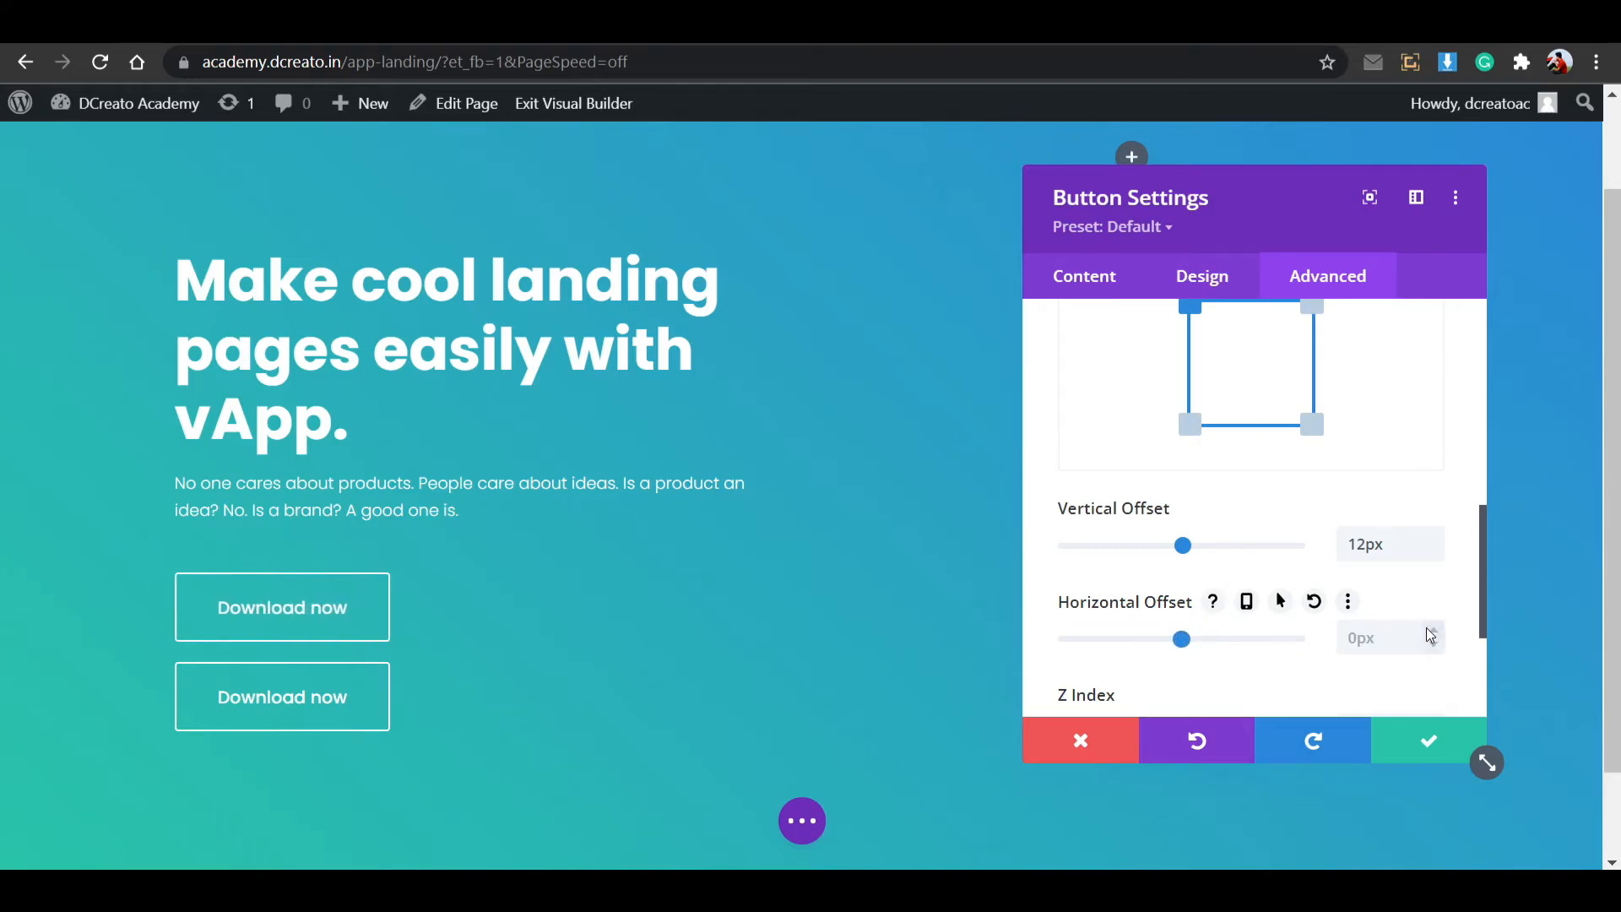
pyautogui.click(1434, 552)
pyautogui.click(1434, 551)
pyautogui.click(1434, 552)
pyautogui.click(1434, 551)
pyautogui.click(1433, 551)
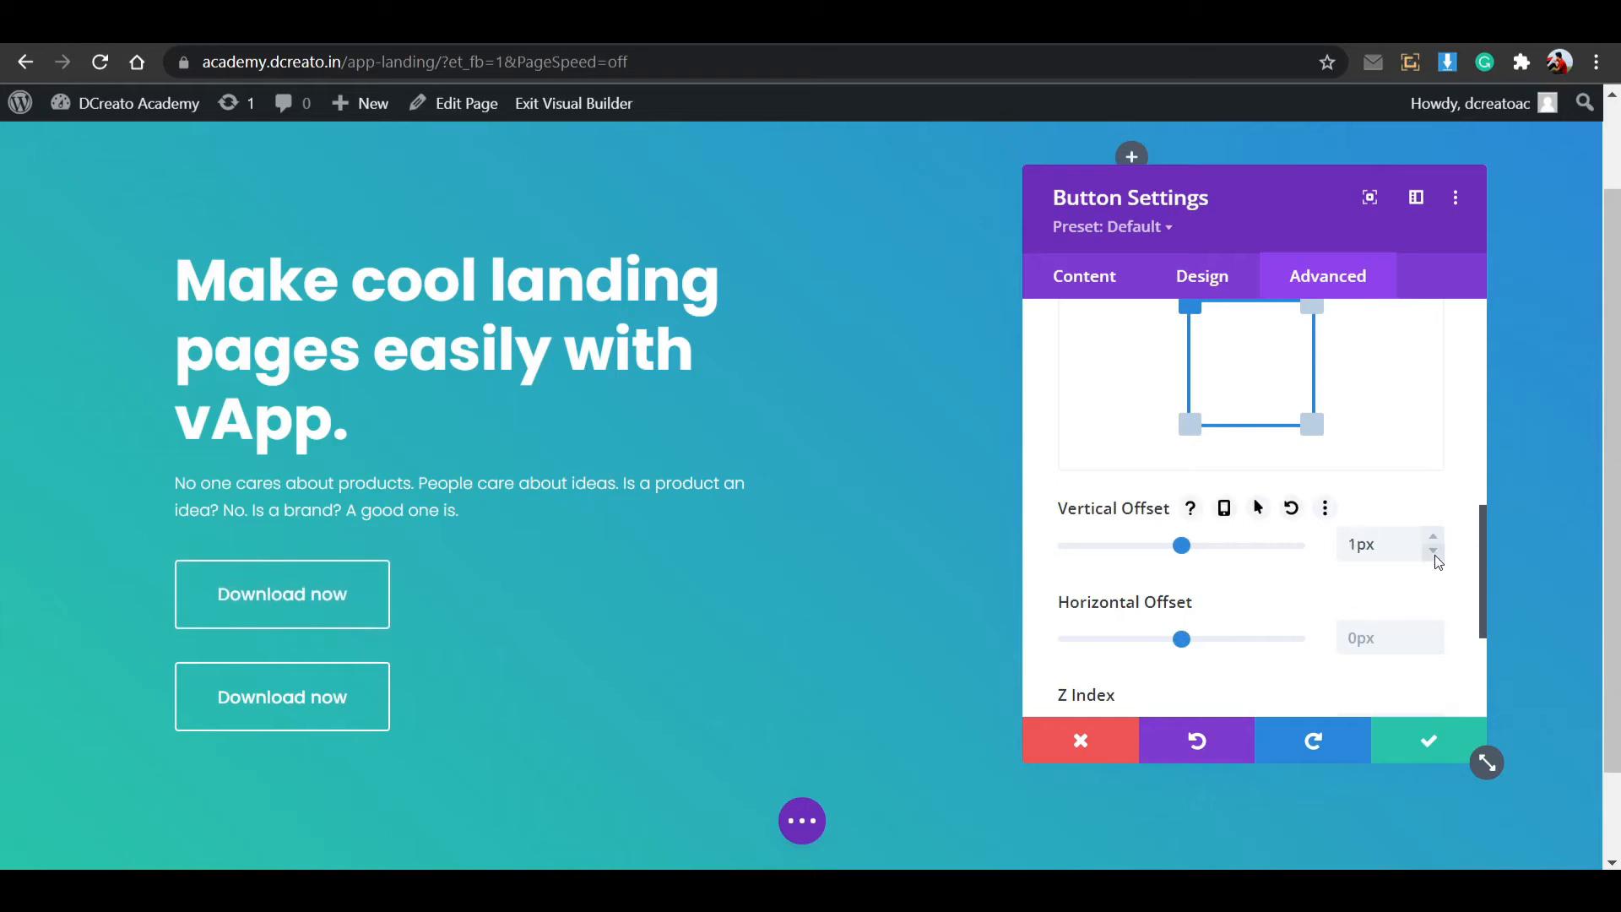
pyautogui.click(1433, 551)
pyautogui.click(1391, 734)
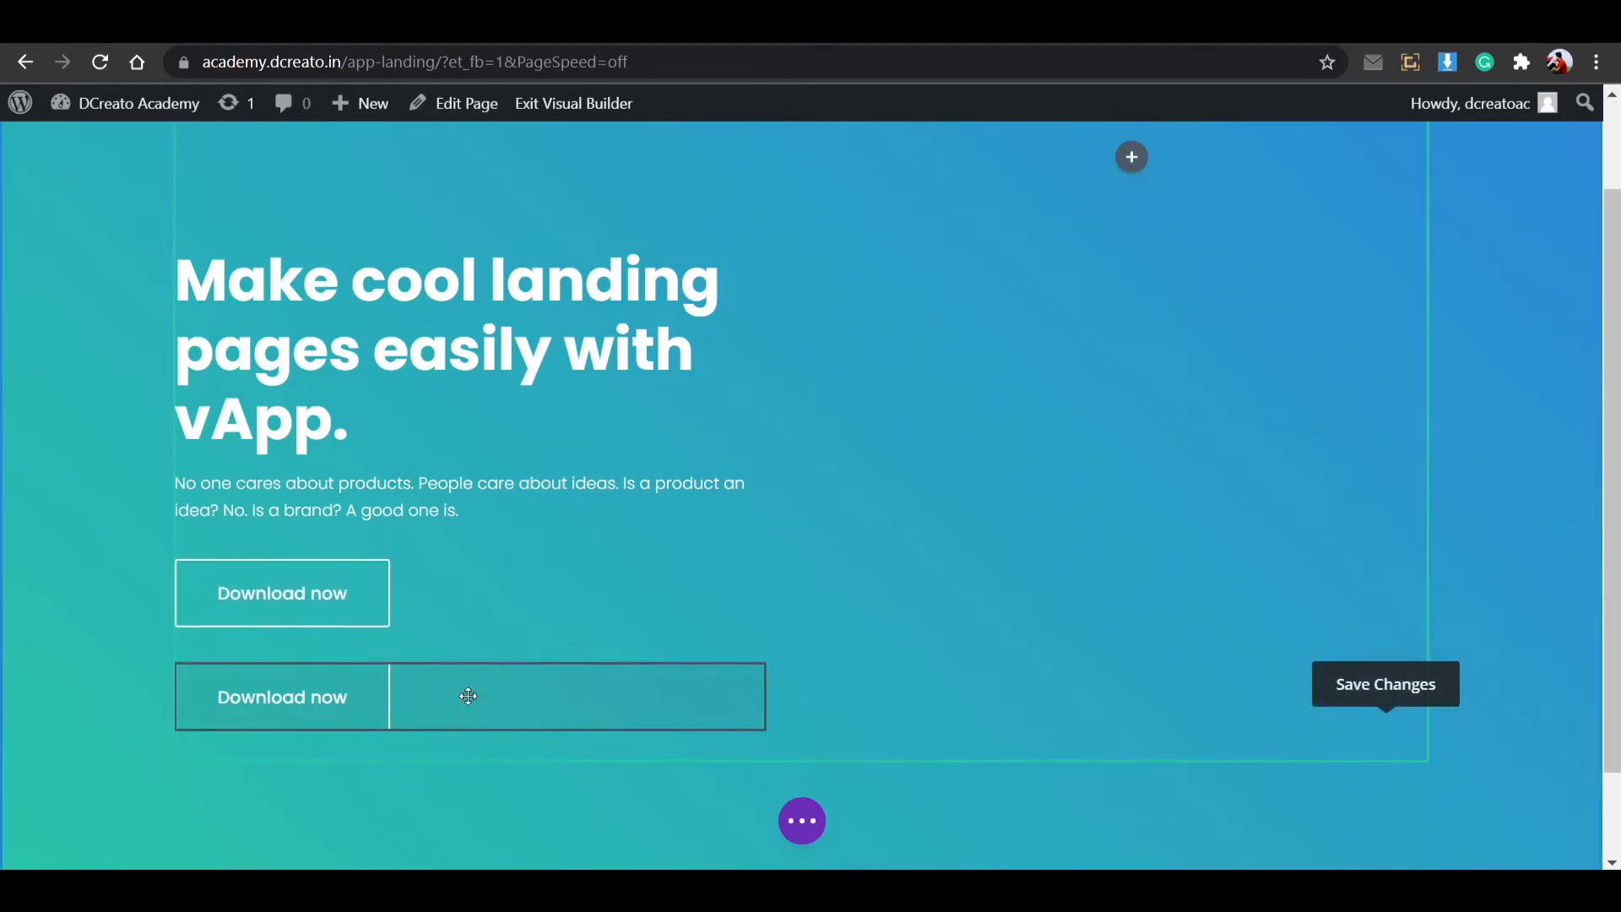
# Set the position of the lower "Download now" button to Relative in its settings.
pyautogui.moveTo(423, 673); pyautogui.dragTo(553, 559)
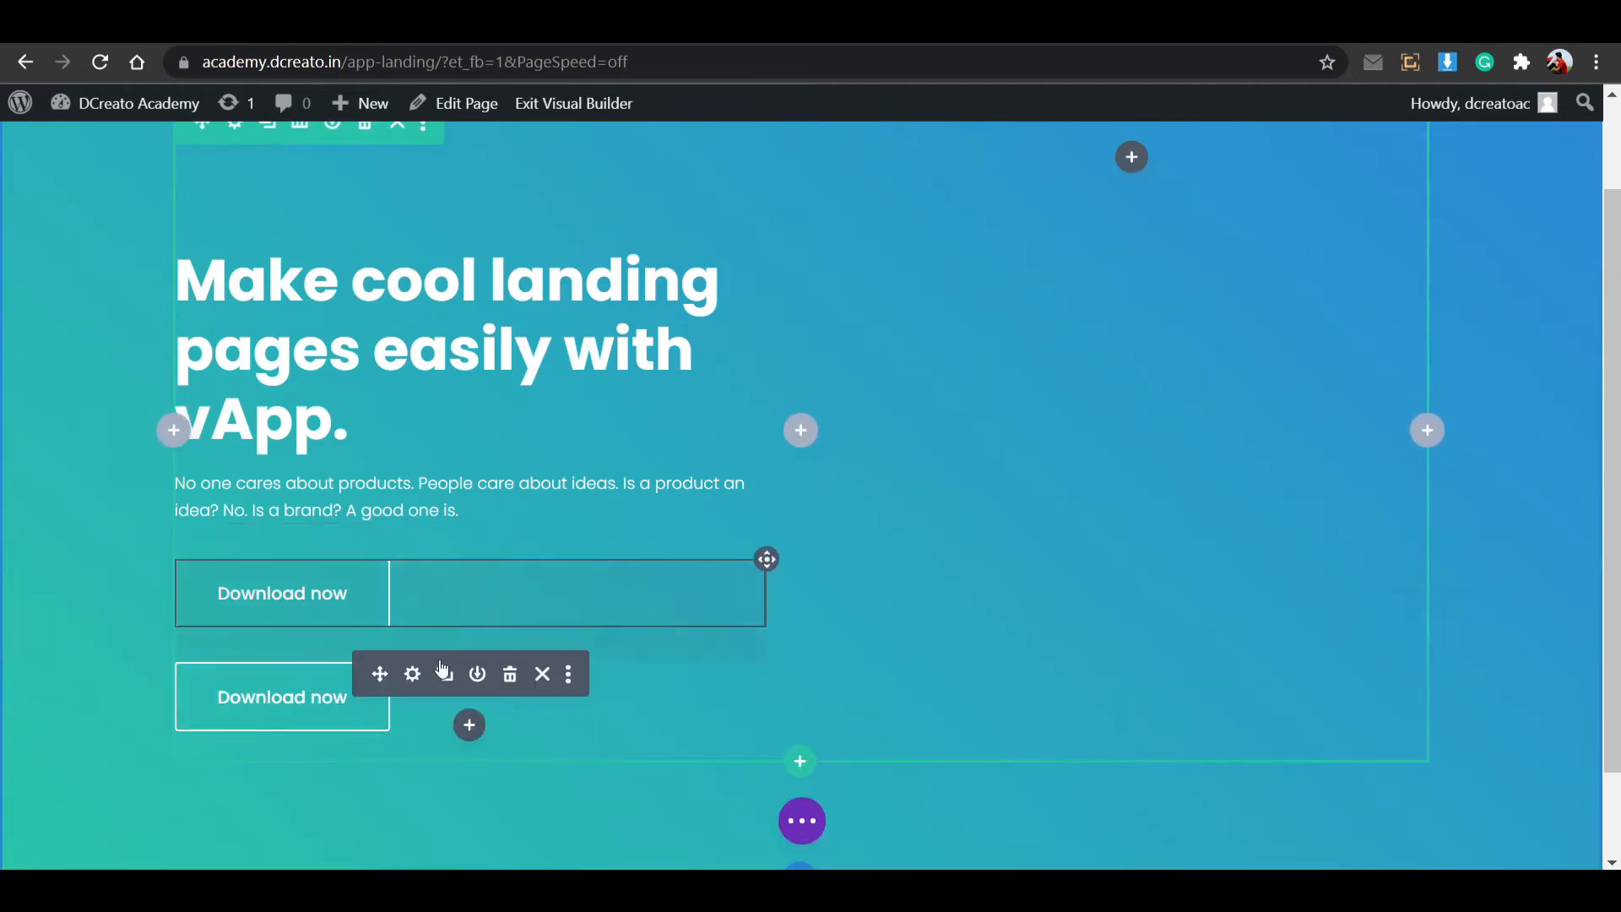
pyautogui.click(411, 673)
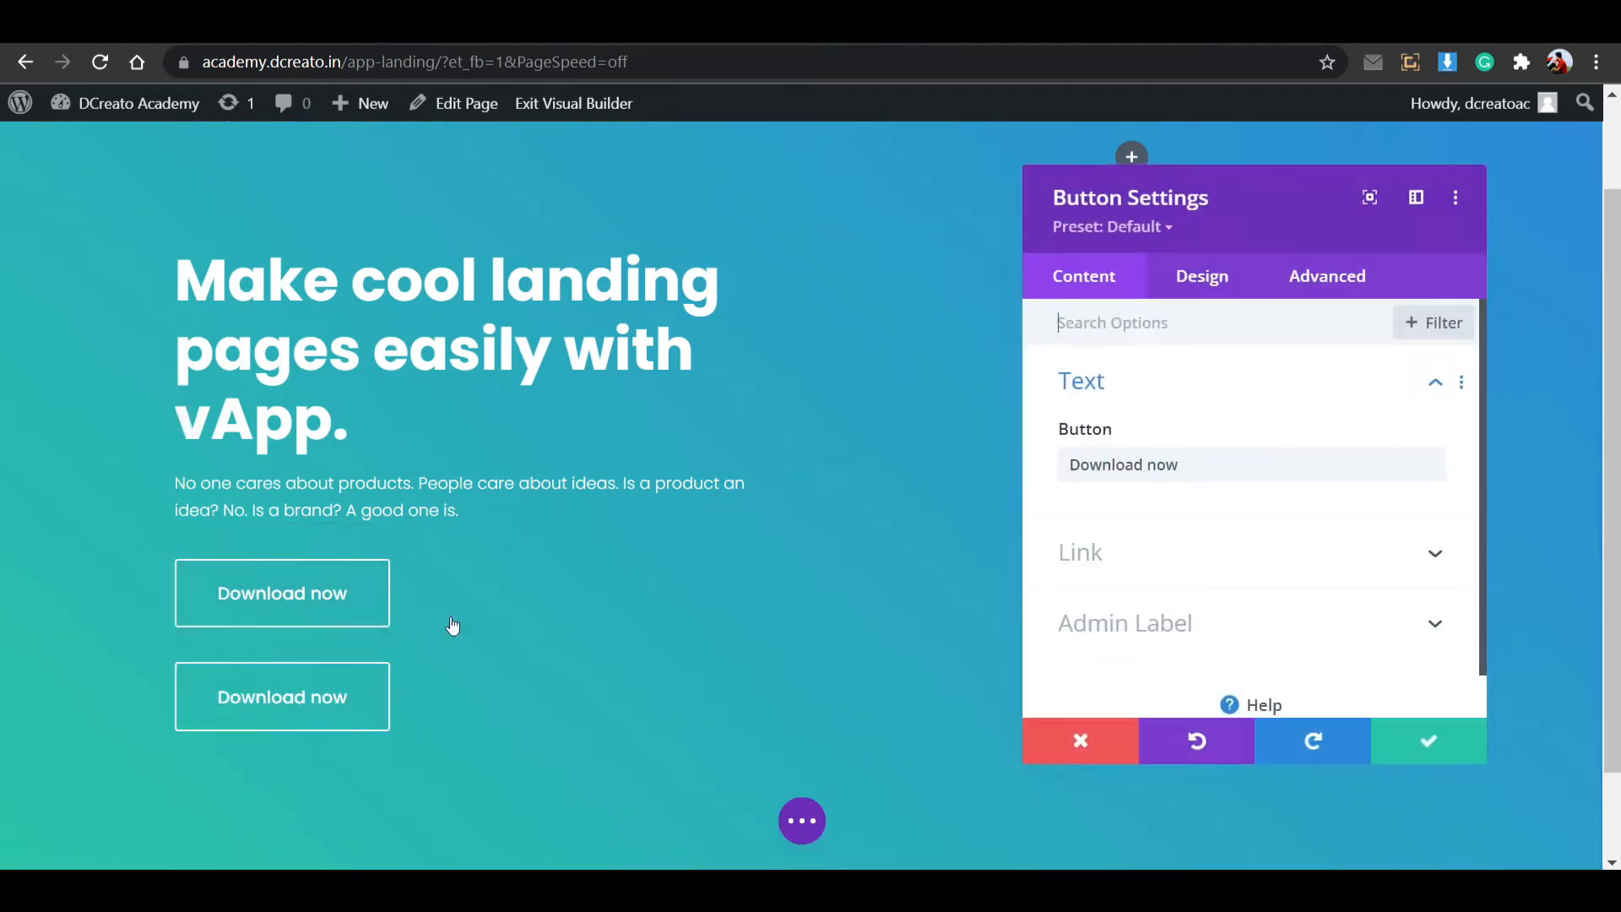
pyautogui.click(1219, 276)
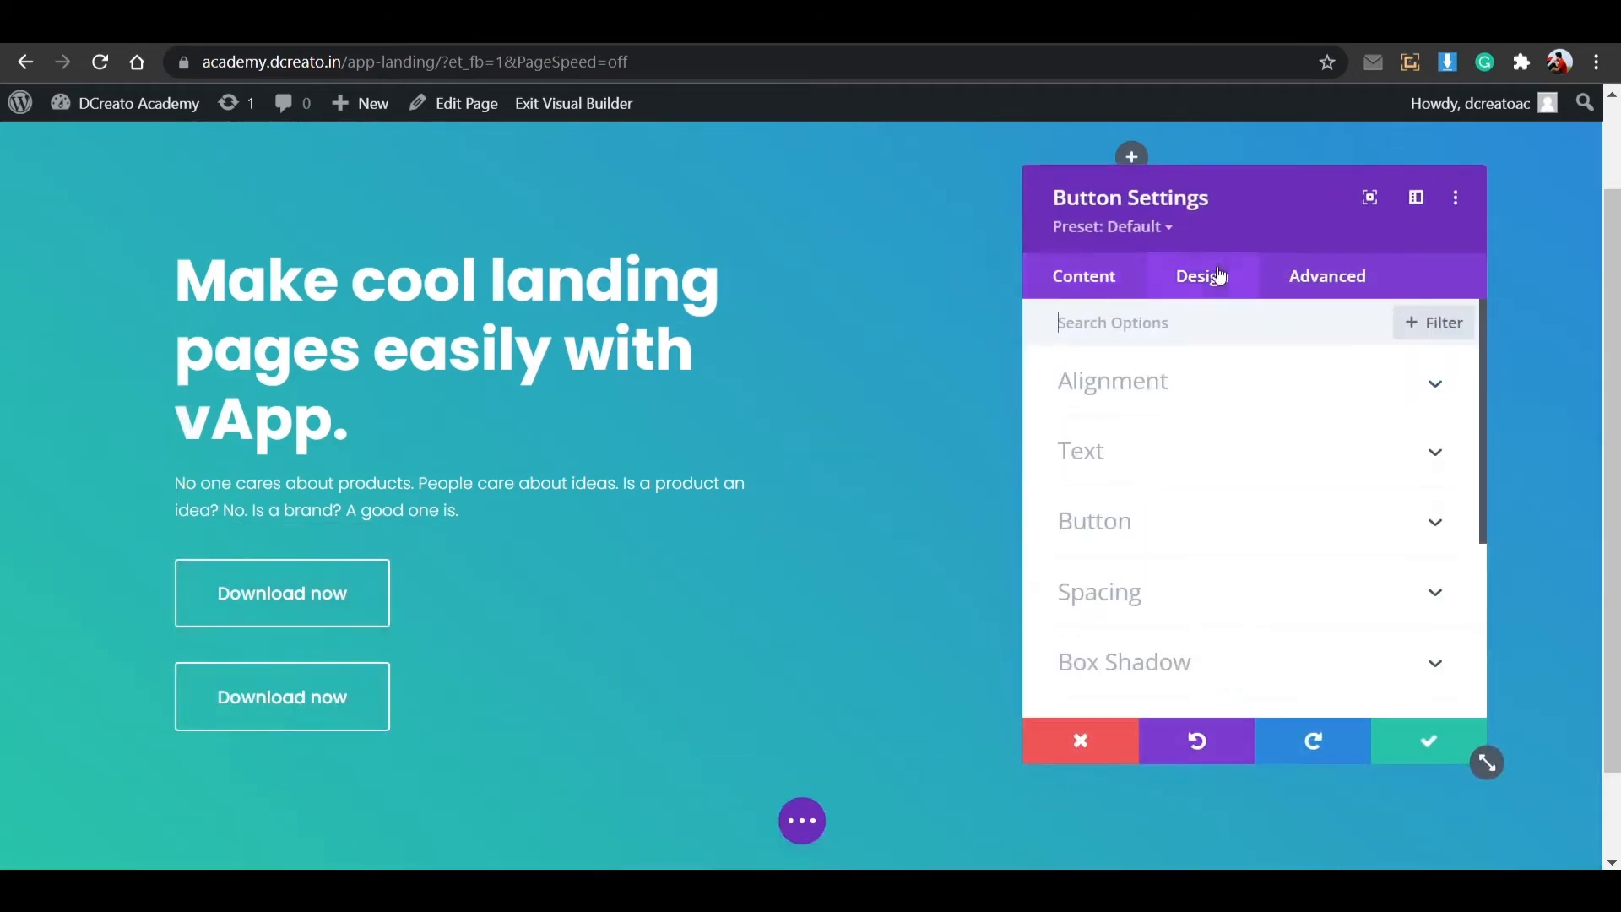
pyautogui.click(1121, 527)
pyautogui.click(1314, 287)
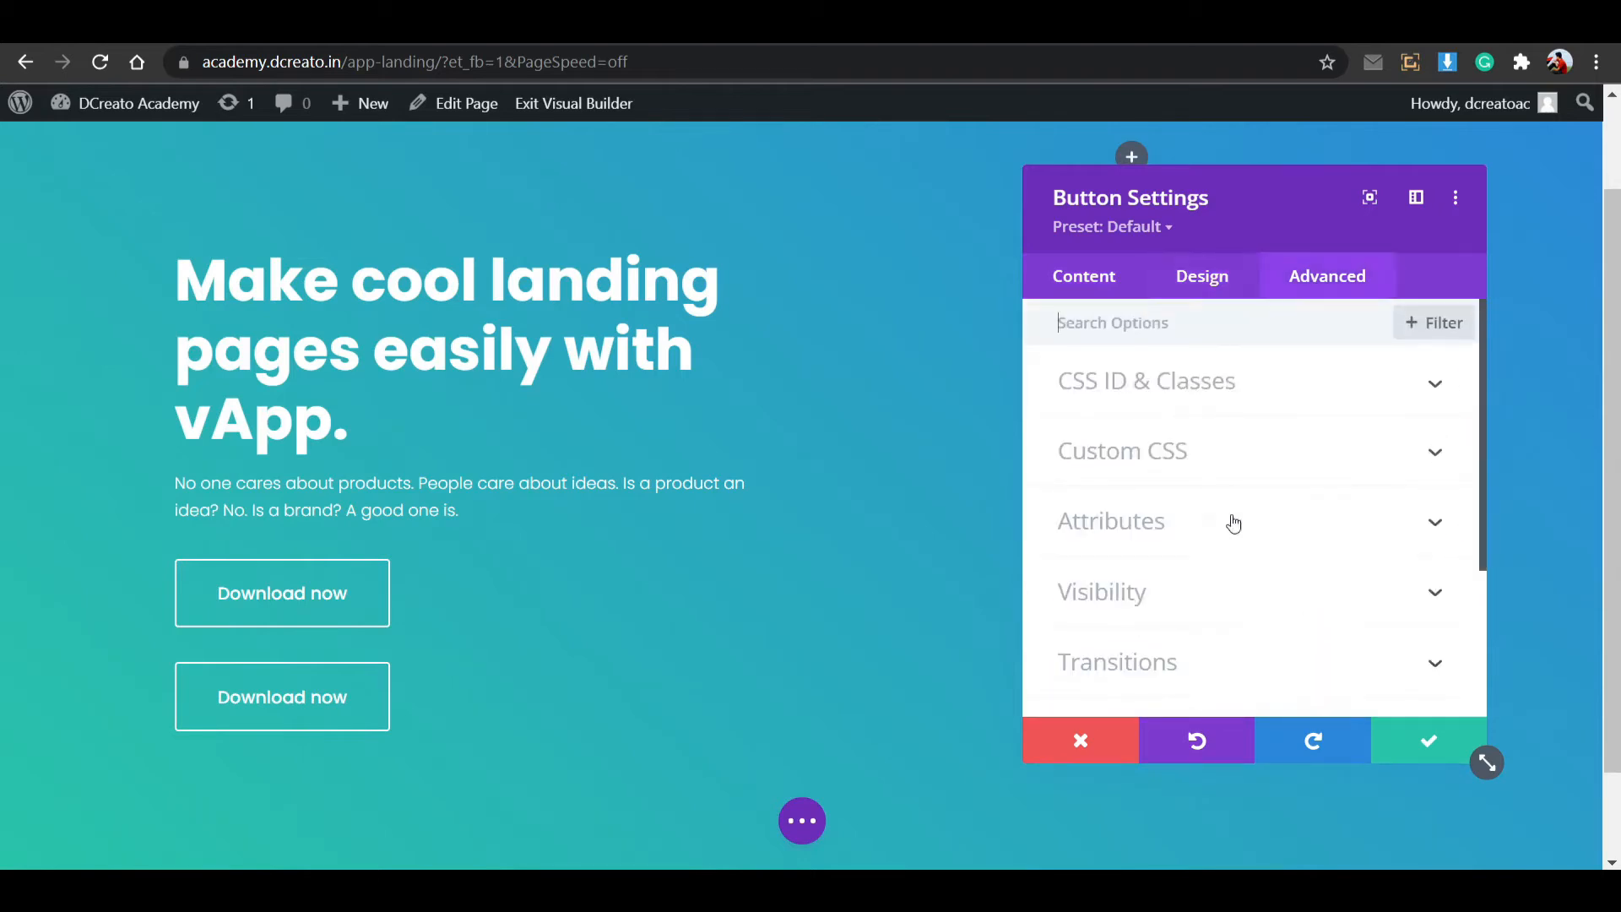
pyautogui.scroll(-3, 1224, 519)
pyautogui.click(1207, 503)
pyautogui.scroll(-2, 1209, 464)
pyautogui.click(1213, 435)
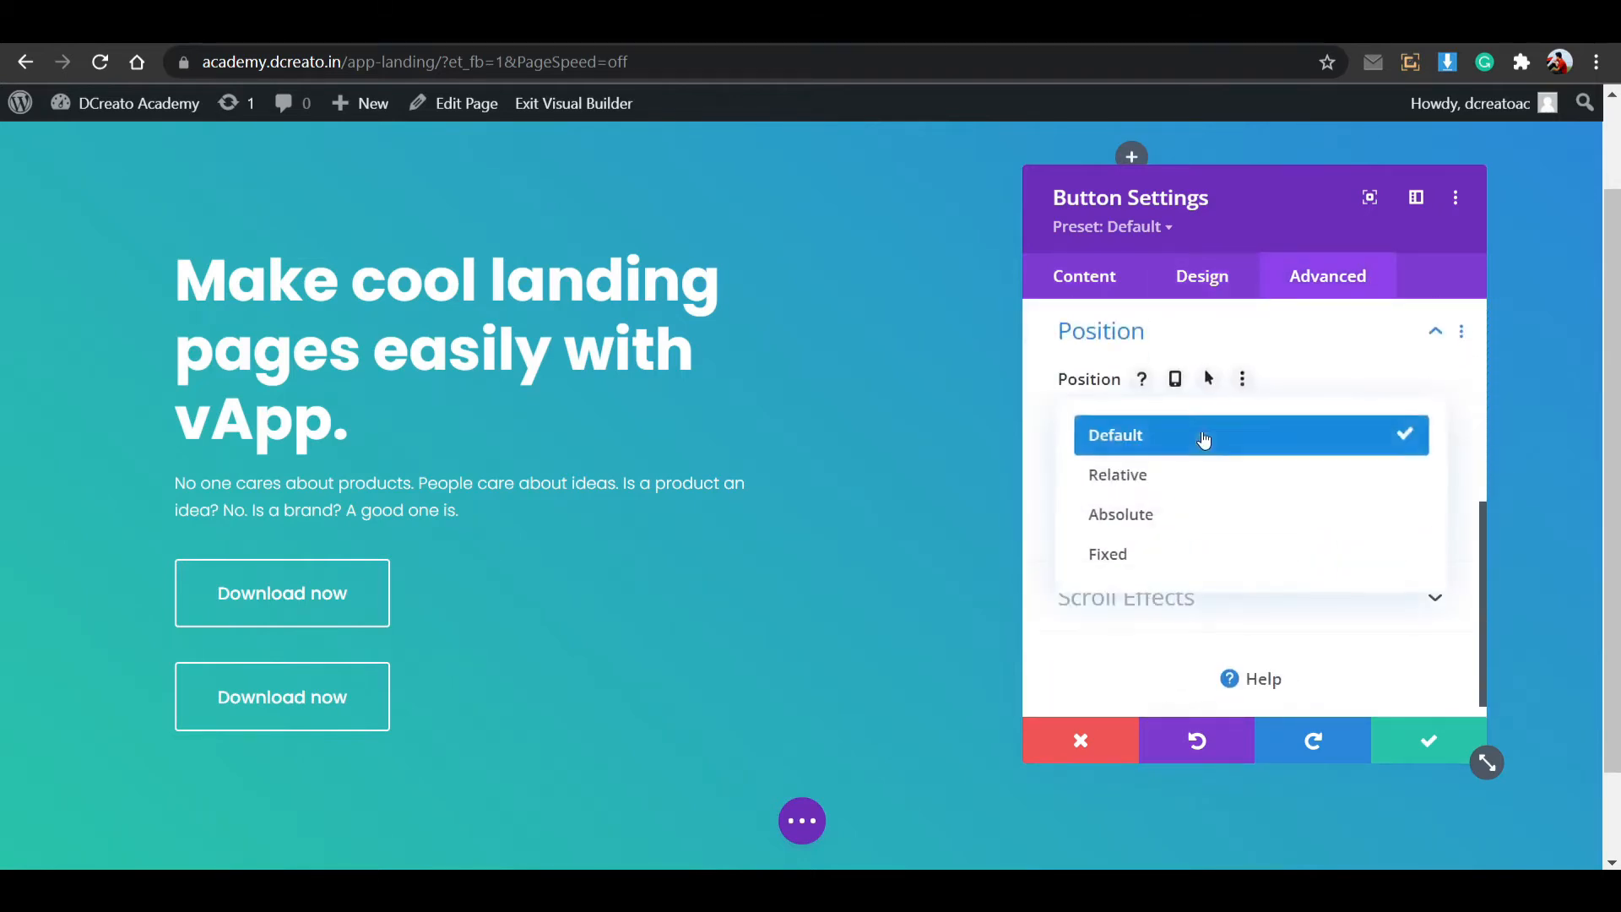
pyautogui.click(1181, 473)
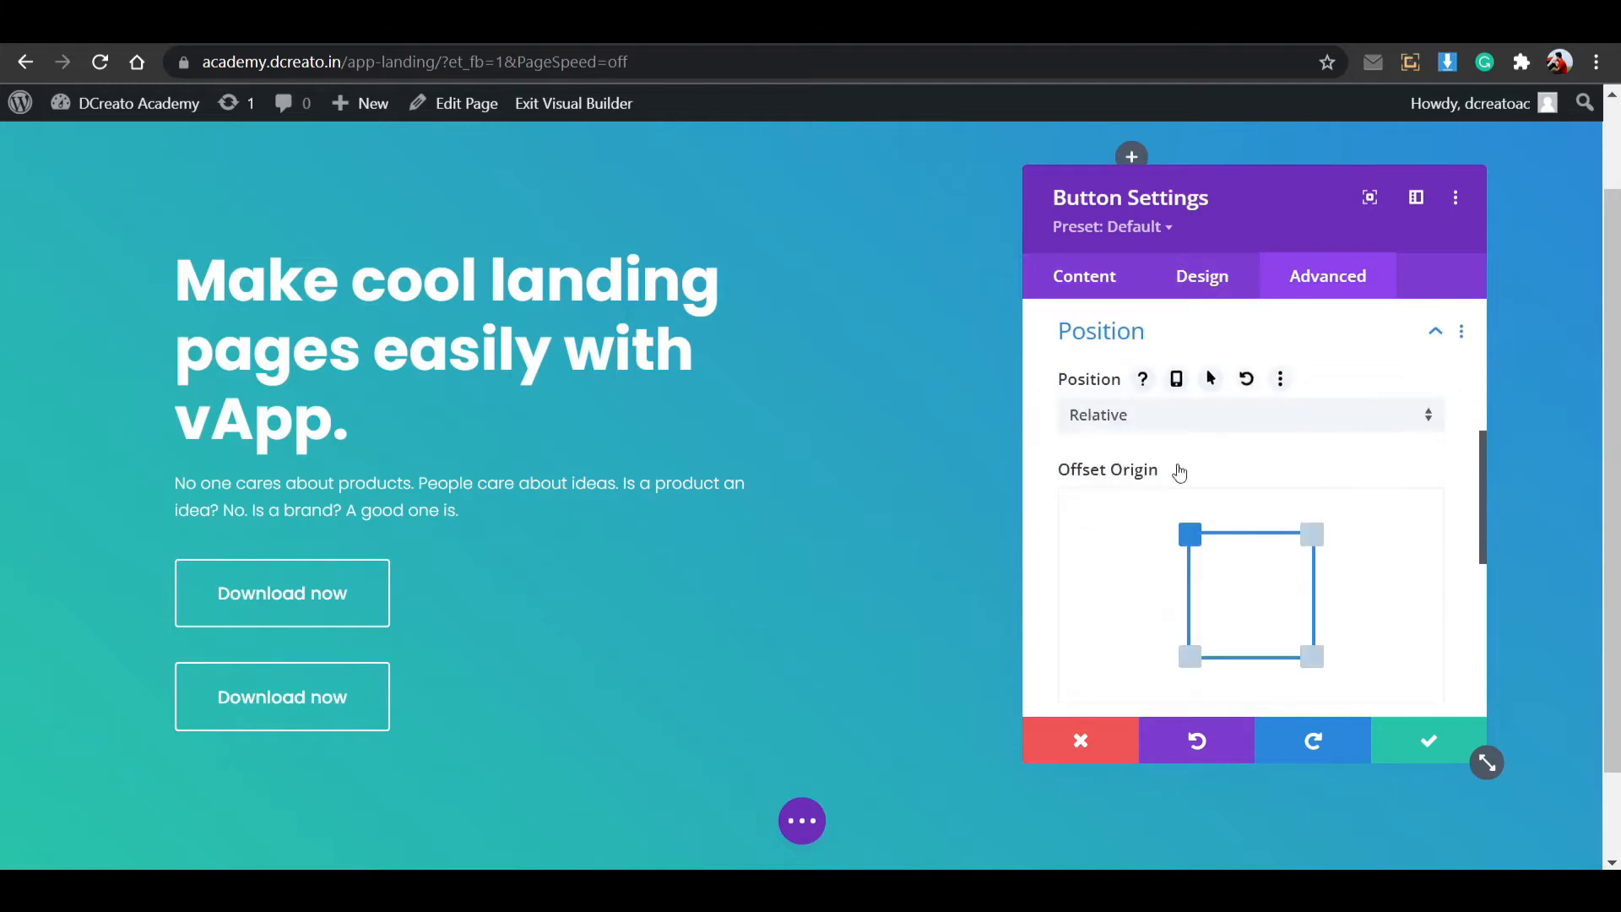
# Place the lower button beside the first one with a horizontal offset of 217px and a vertical offset of -90px.
pyautogui.scroll(-3, 1157, 549)
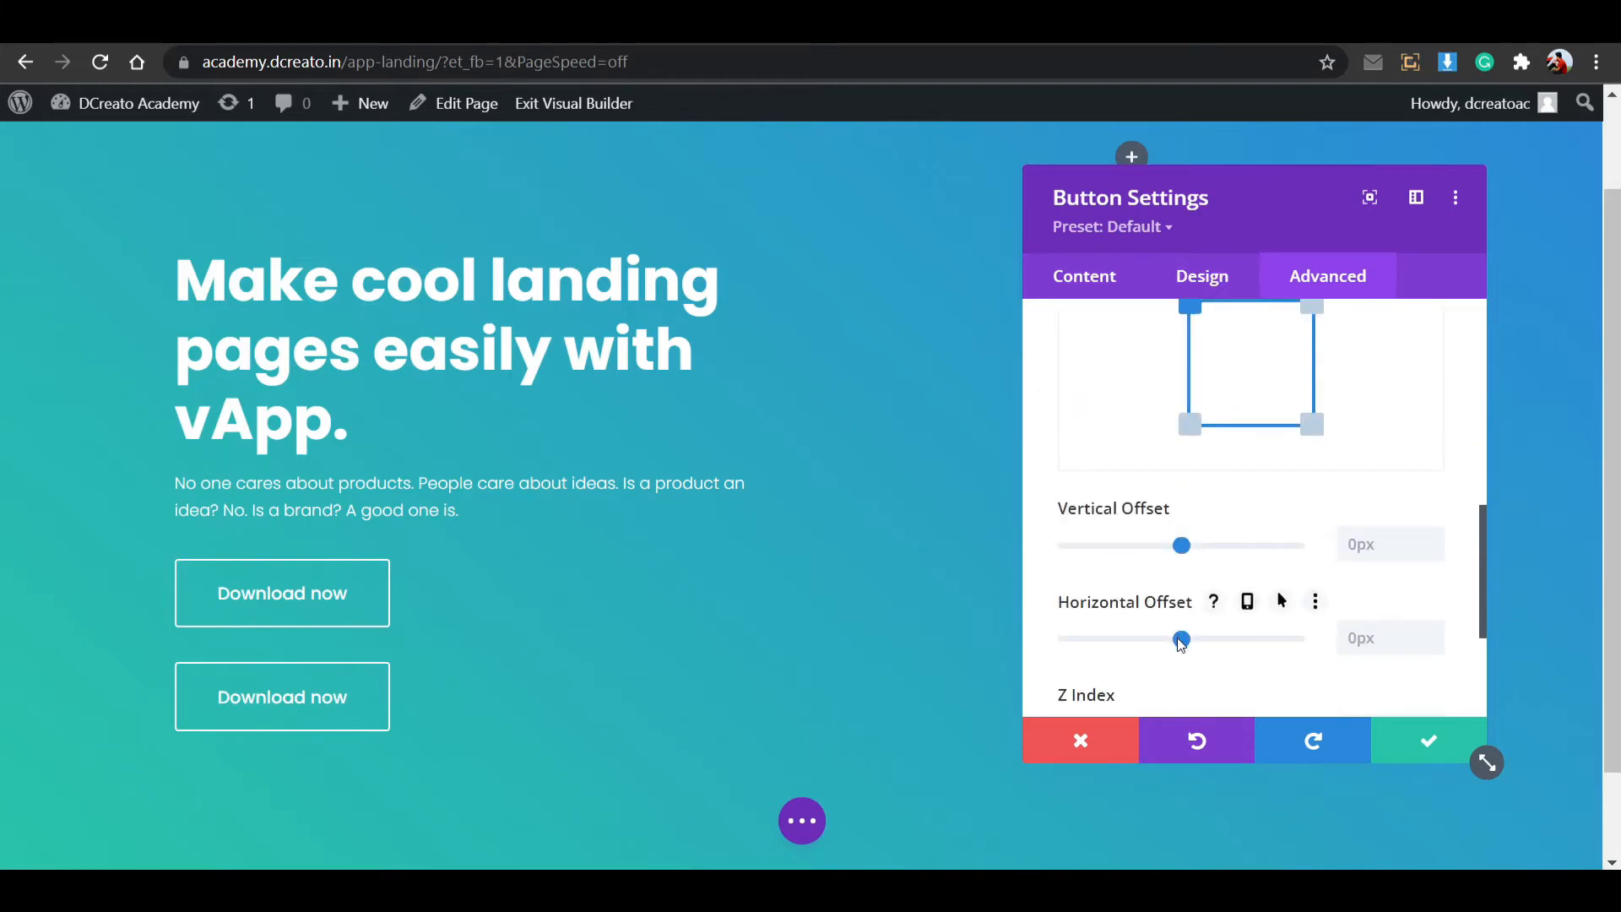
pyautogui.moveTo(1181, 640); pyautogui.dragTo(1209, 639)
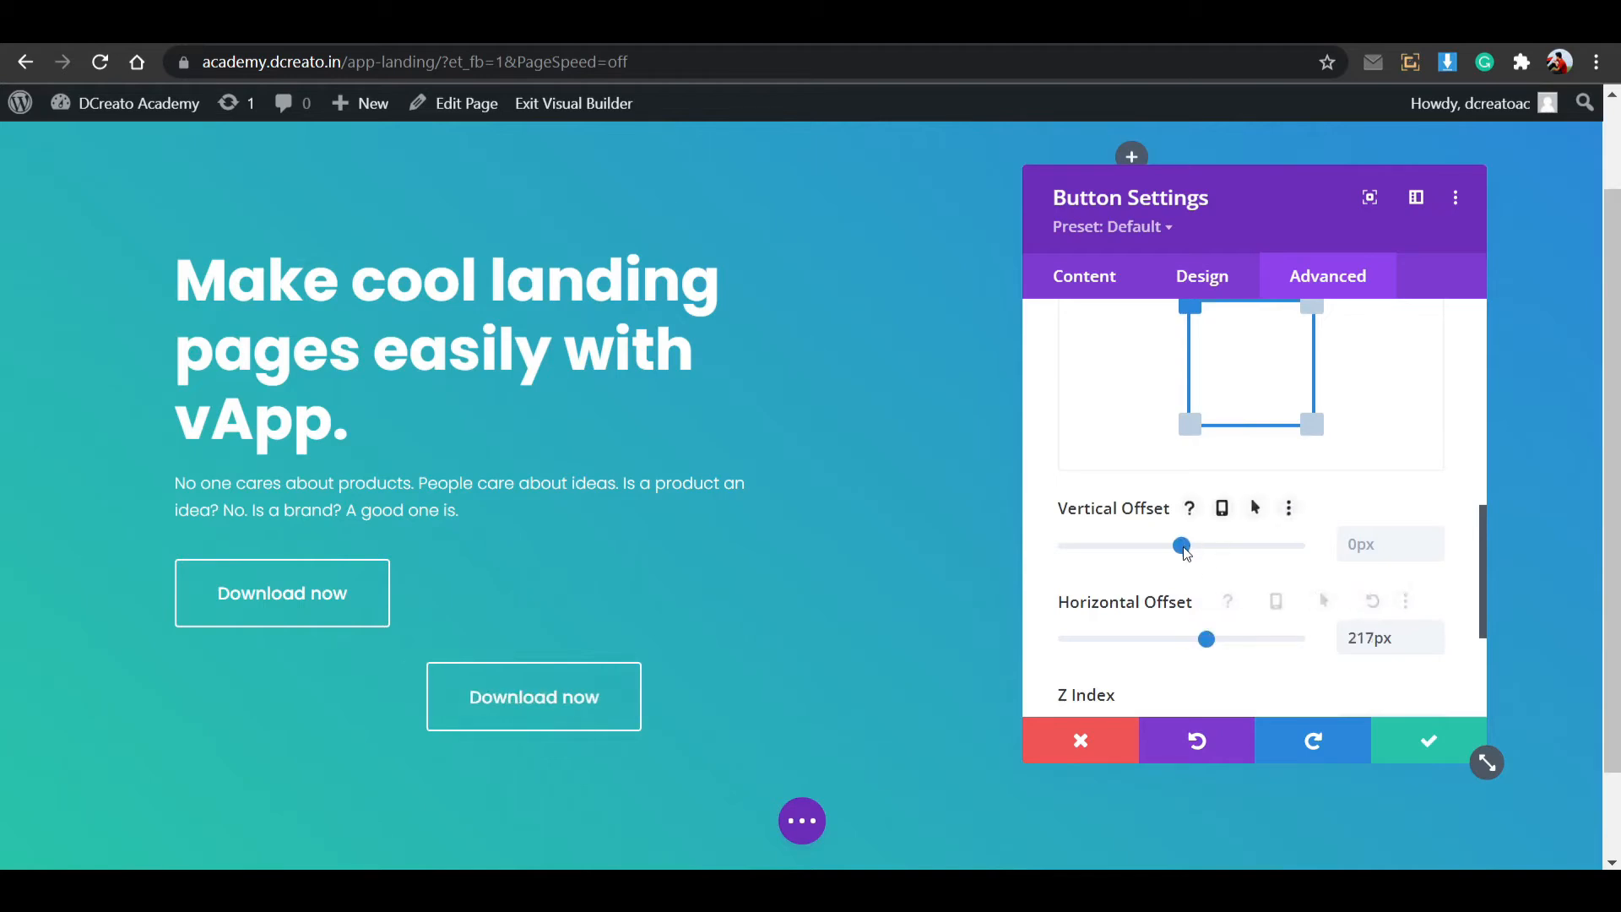
pyautogui.moveTo(1182, 543); pyautogui.dragTo(1177, 554)
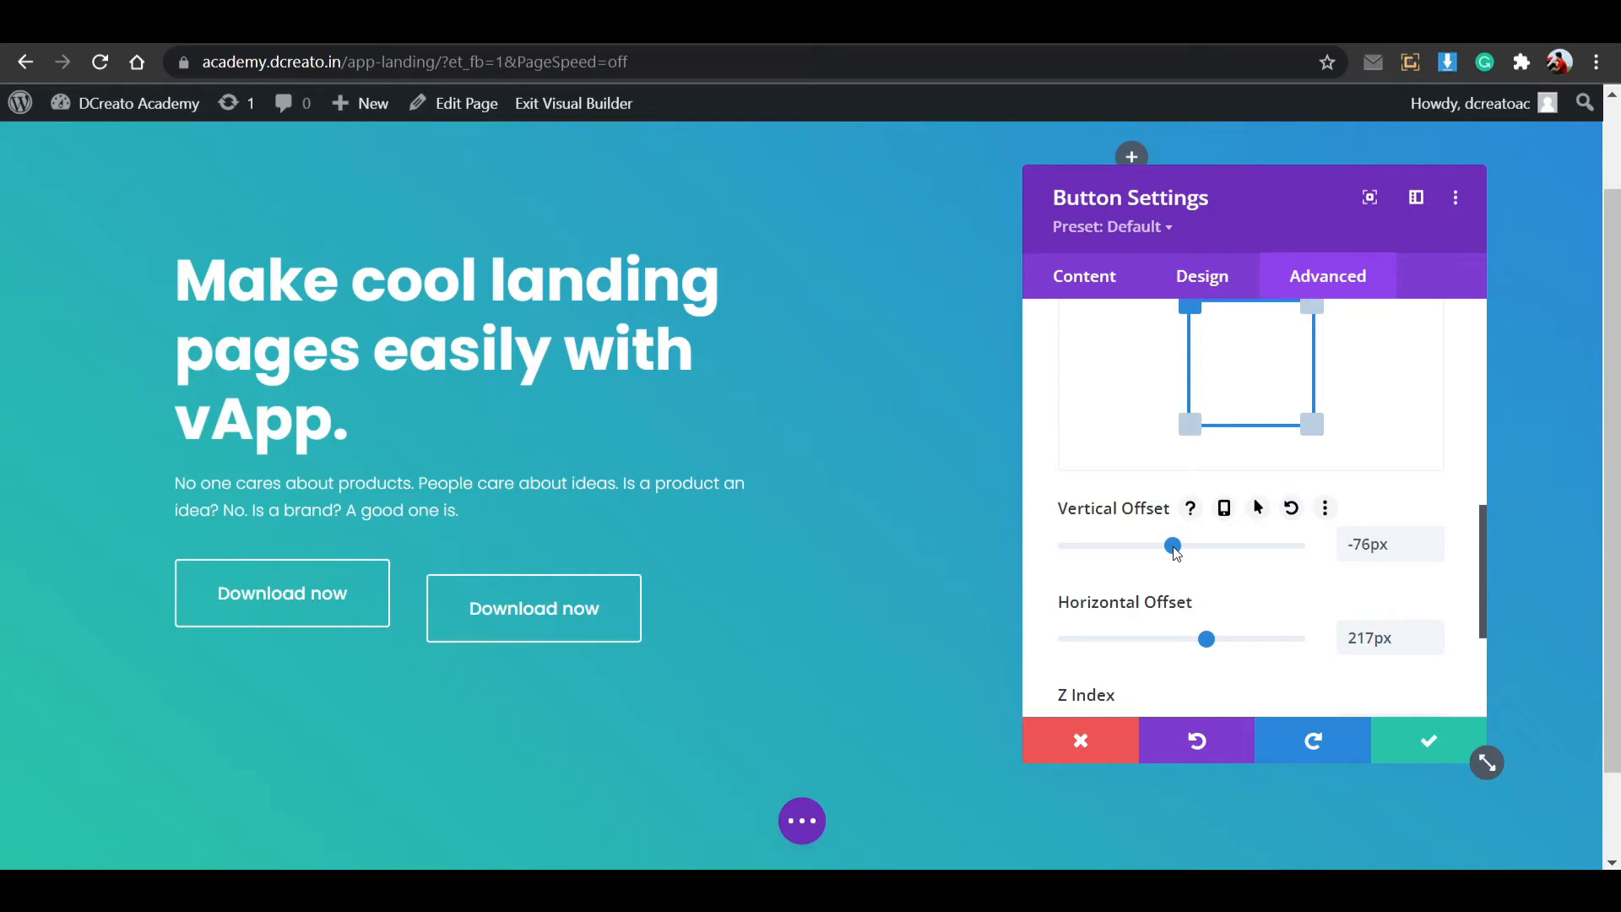
pyautogui.click(1428, 555)
pyautogui.click(1428, 555)
pyautogui.click(1427, 554)
pyautogui.click(1427, 555)
pyautogui.click(1427, 555)
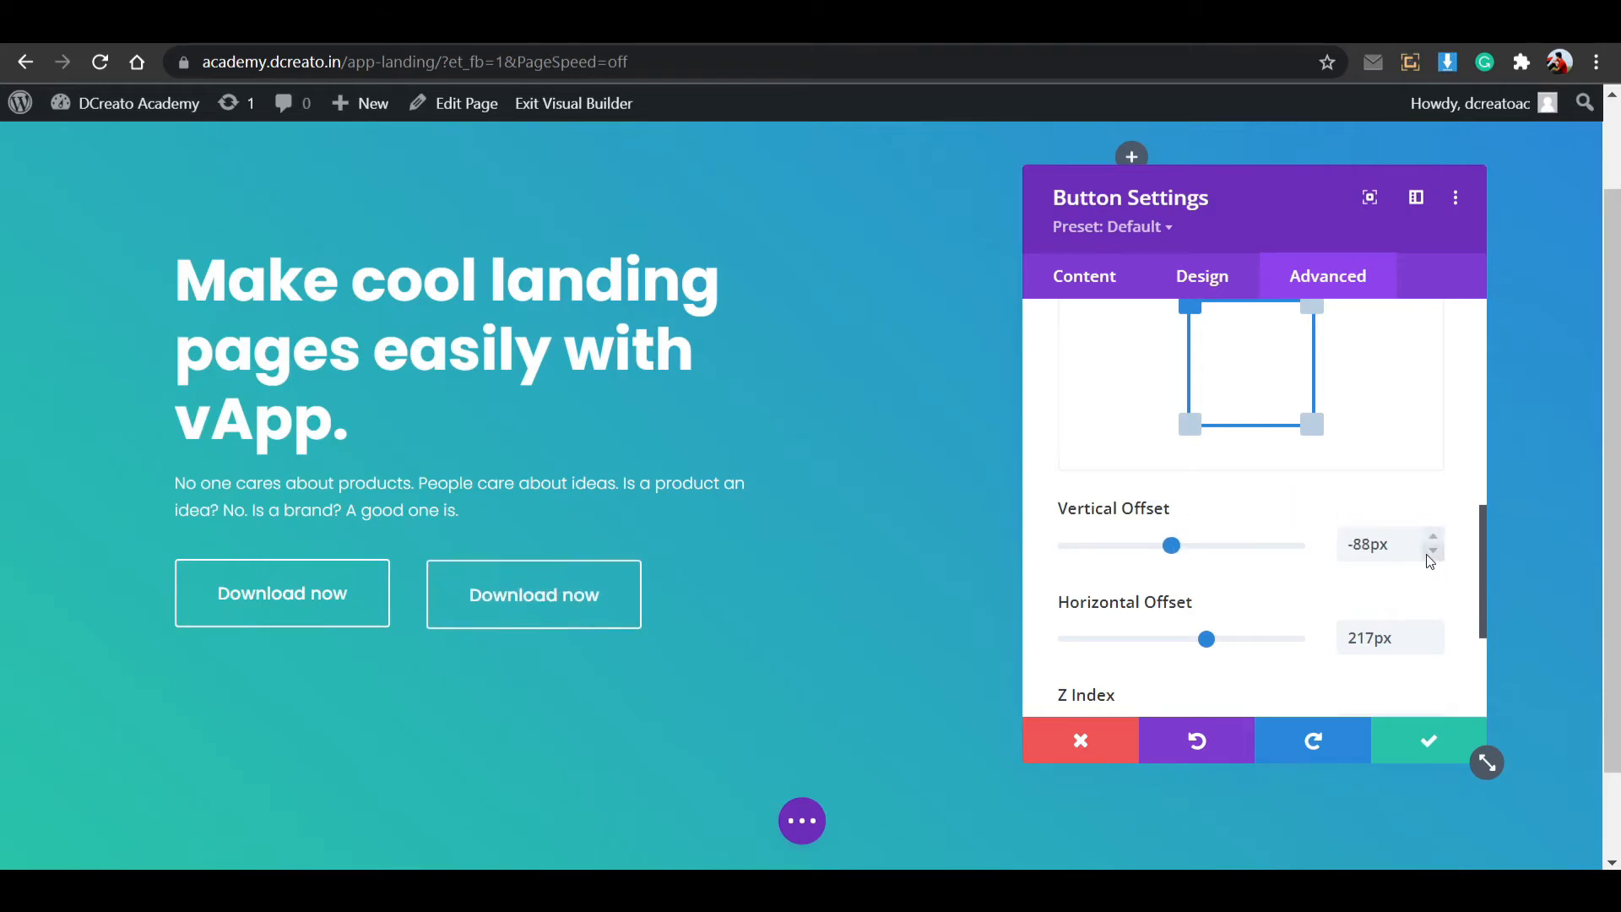
pyautogui.click(1426, 554)
pyautogui.click(1426, 555)
pyautogui.click(1427, 555)
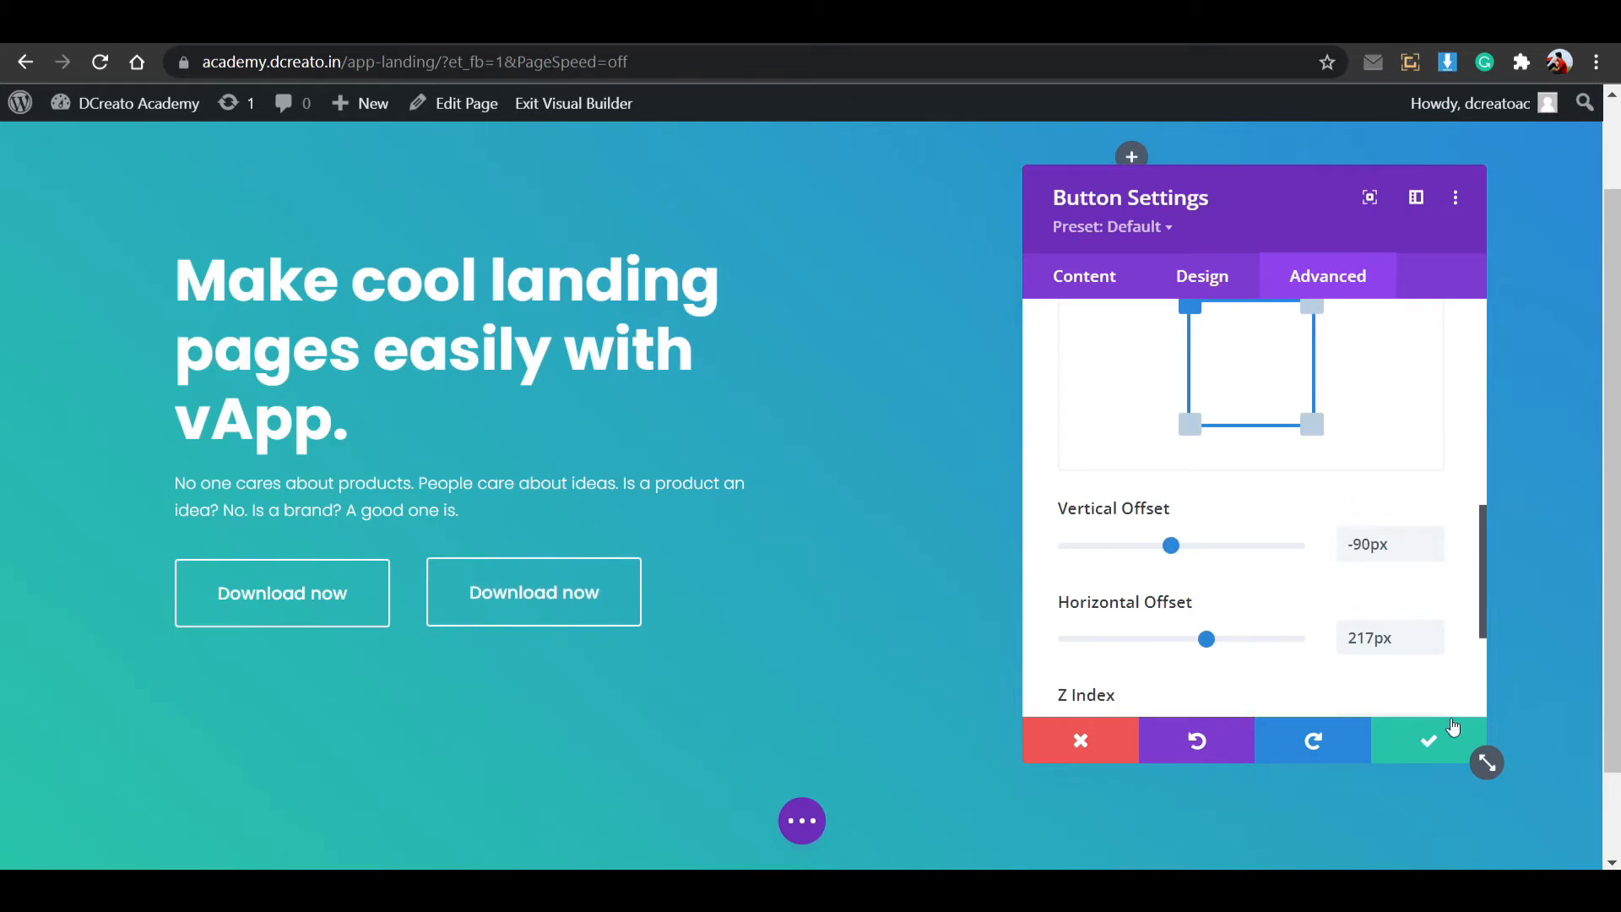
# Check the second button's label on the reference App page and change the second button's text to "Check Details".
pyautogui.scroll(10, 1292, 447)
pyautogui.click(1068, 279)
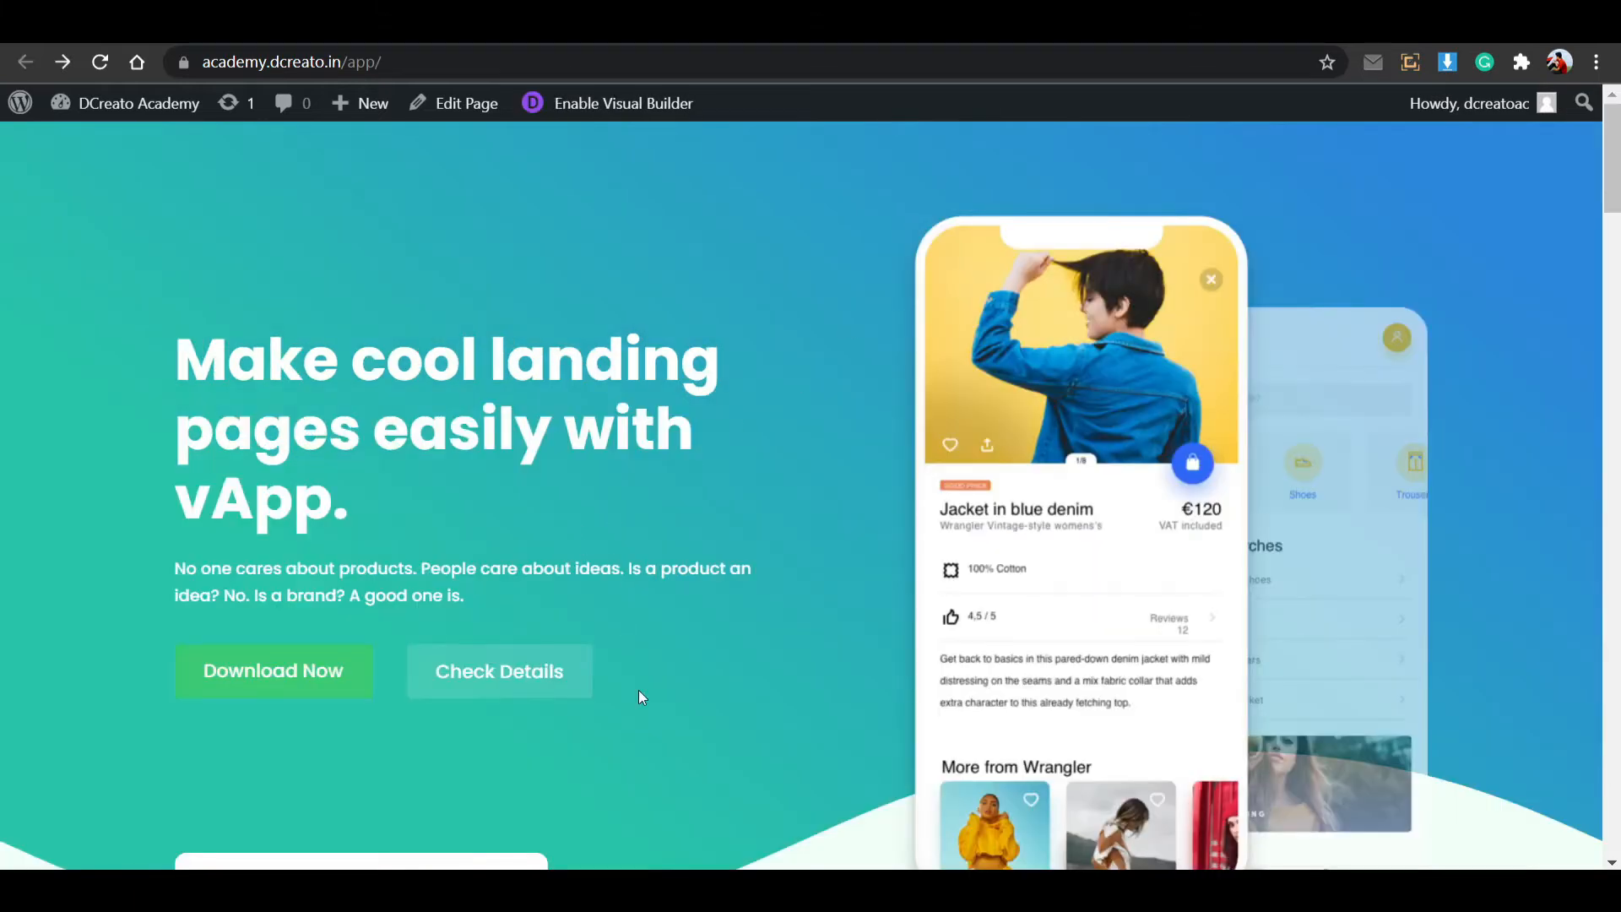
pyautogui.moveTo(638, 690); pyautogui.dragTo(427, 684)
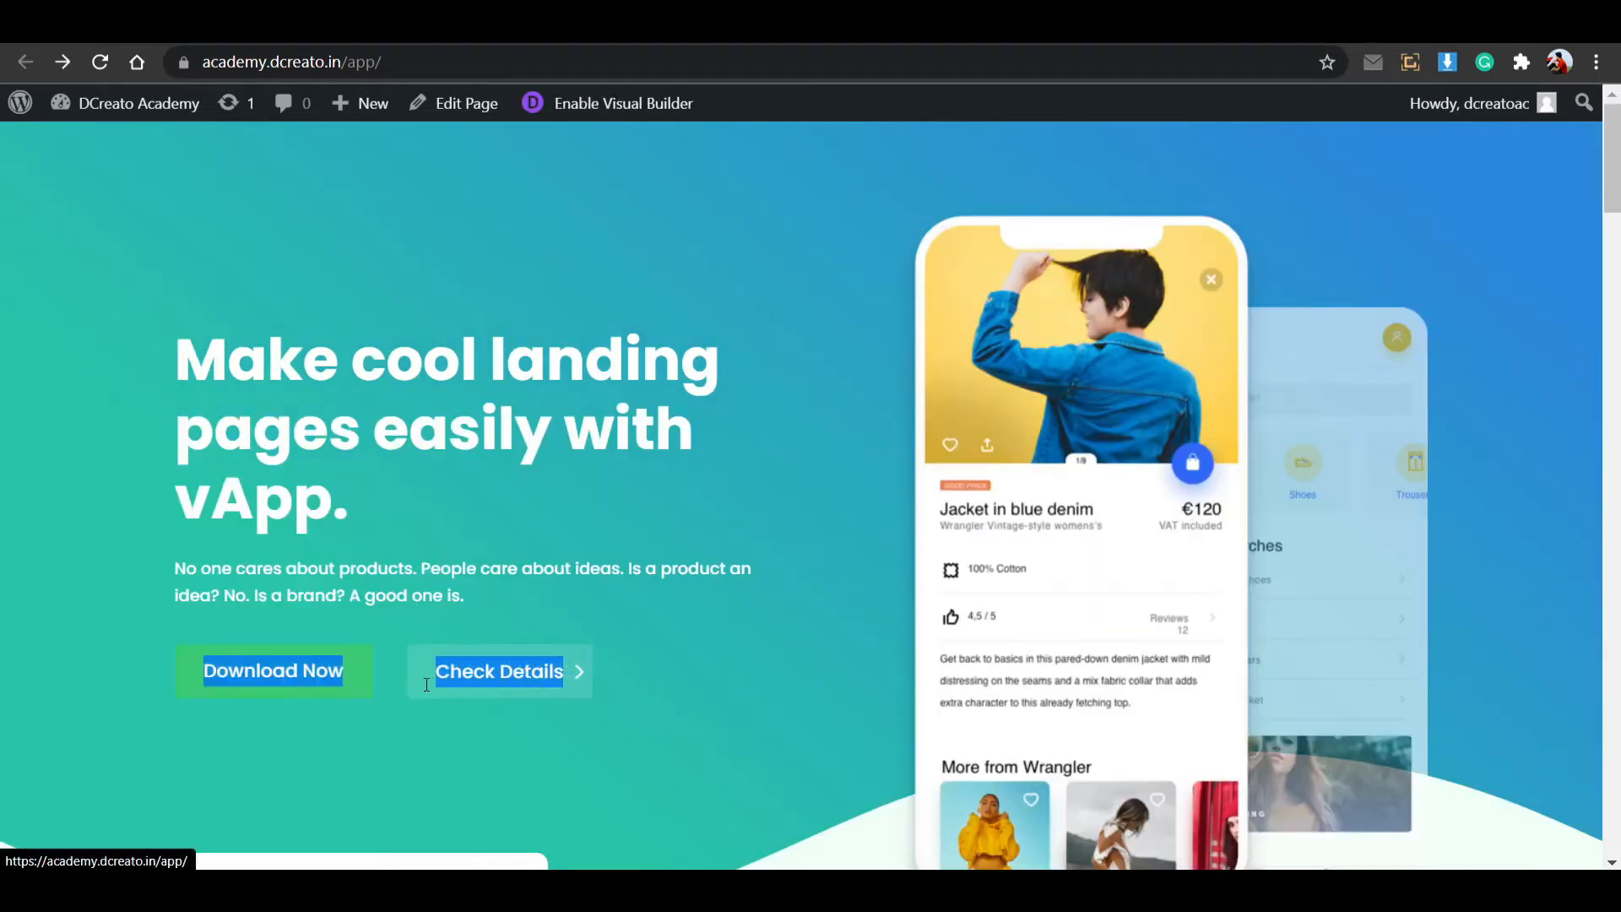
pyautogui.click(601, 667)
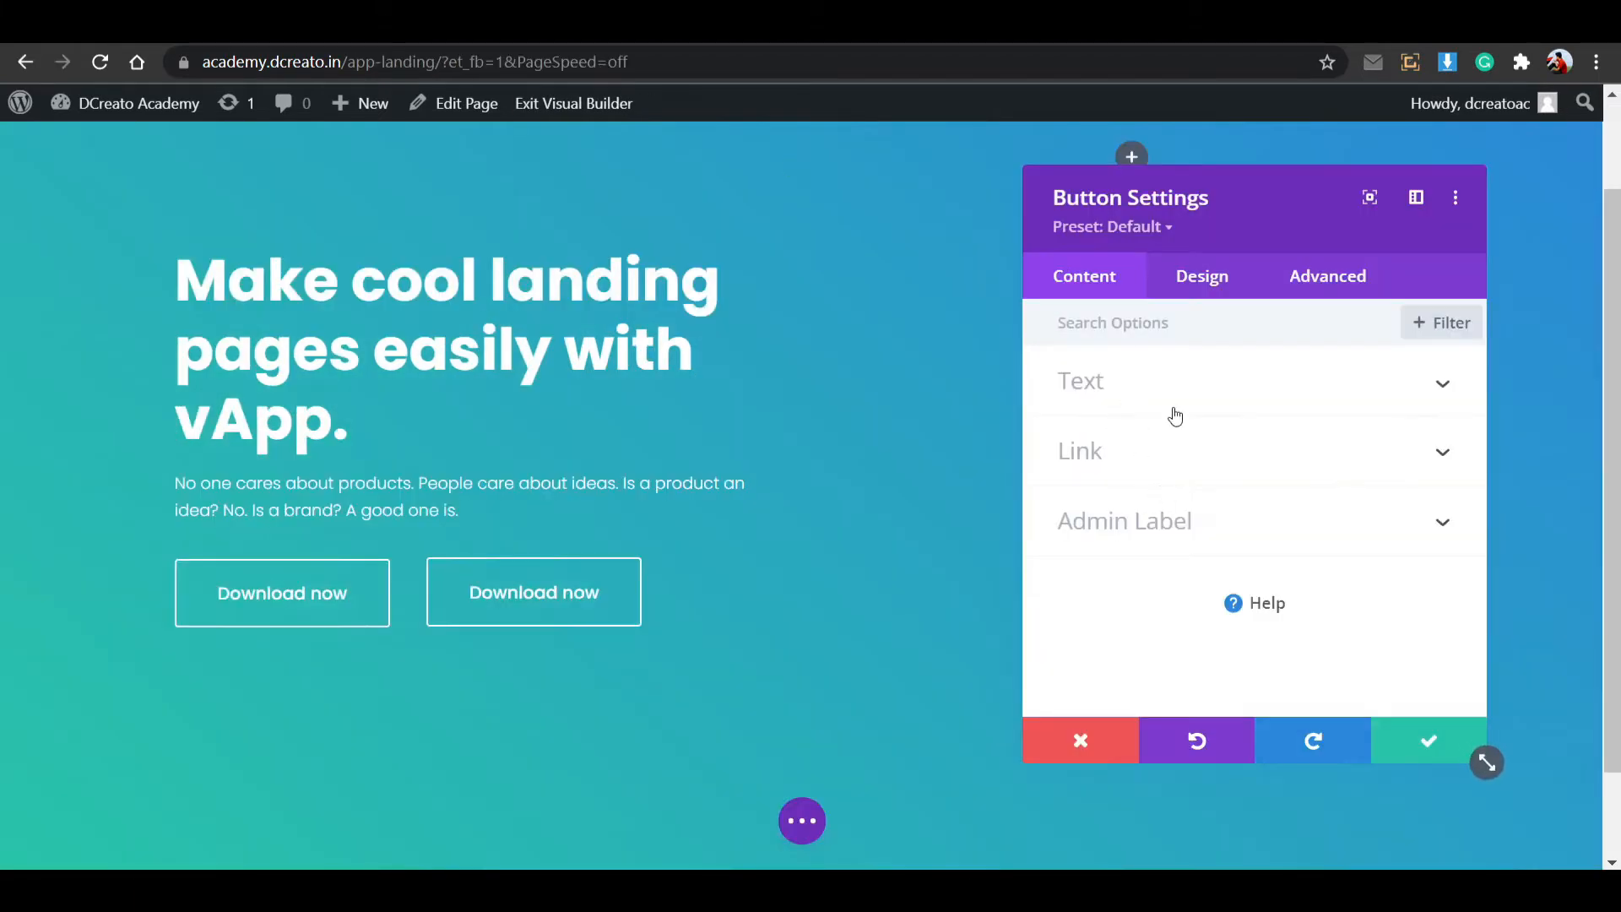
pyautogui.click(1111, 410)
pyautogui.moveTo(1219, 464); pyautogui.dragTo(1070, 463)
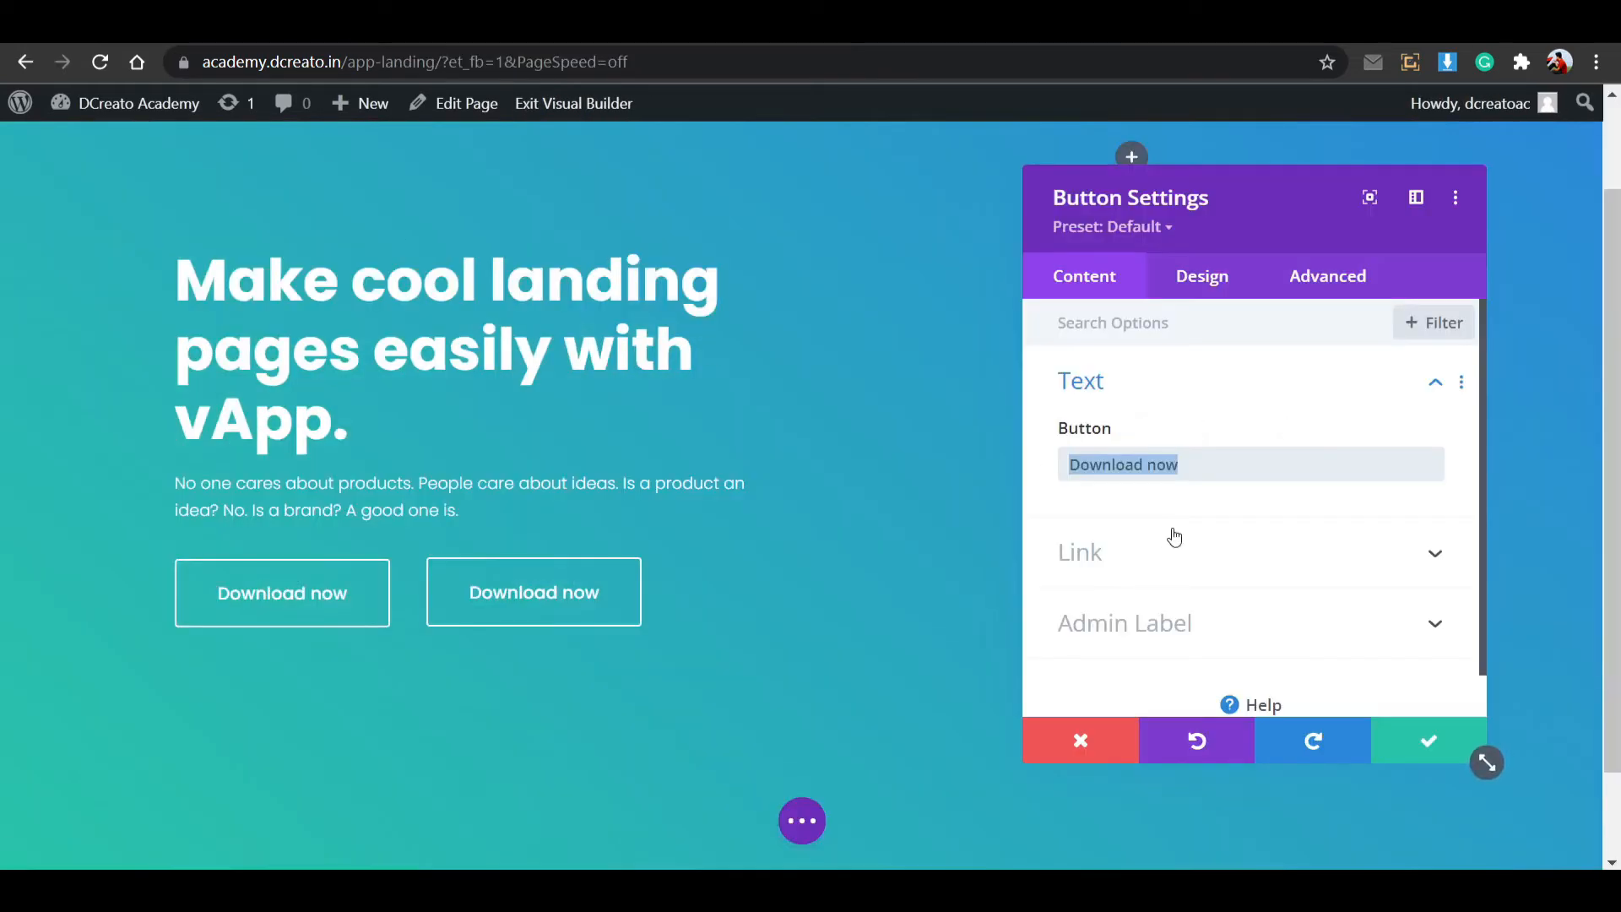
pyautogui.write('Chec')
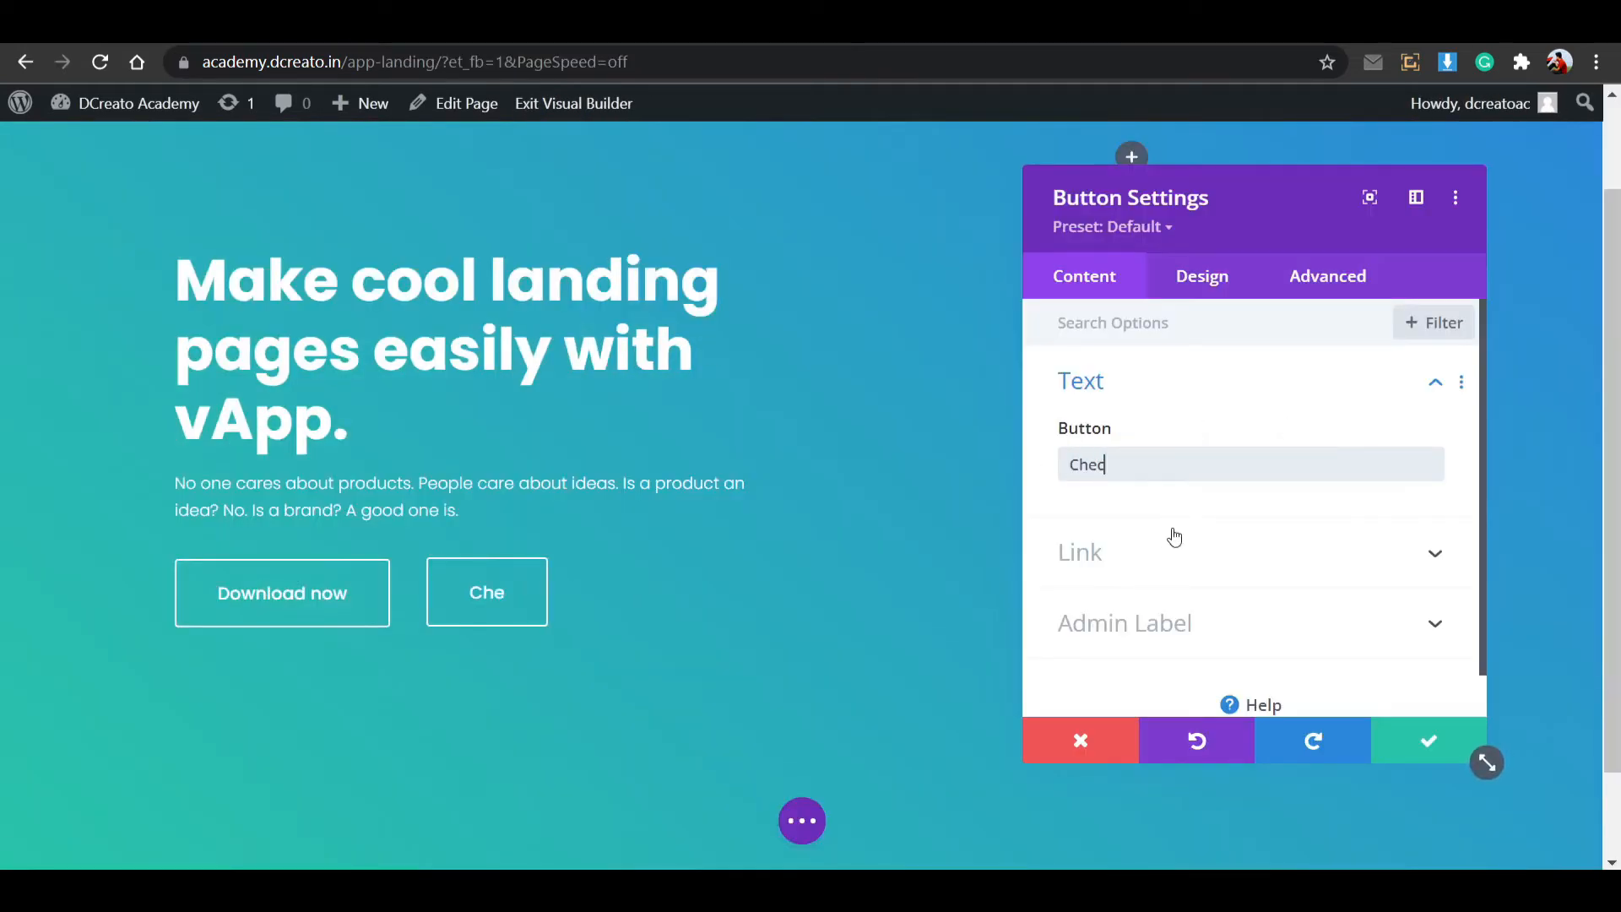
pyautogui.write('k Dede')
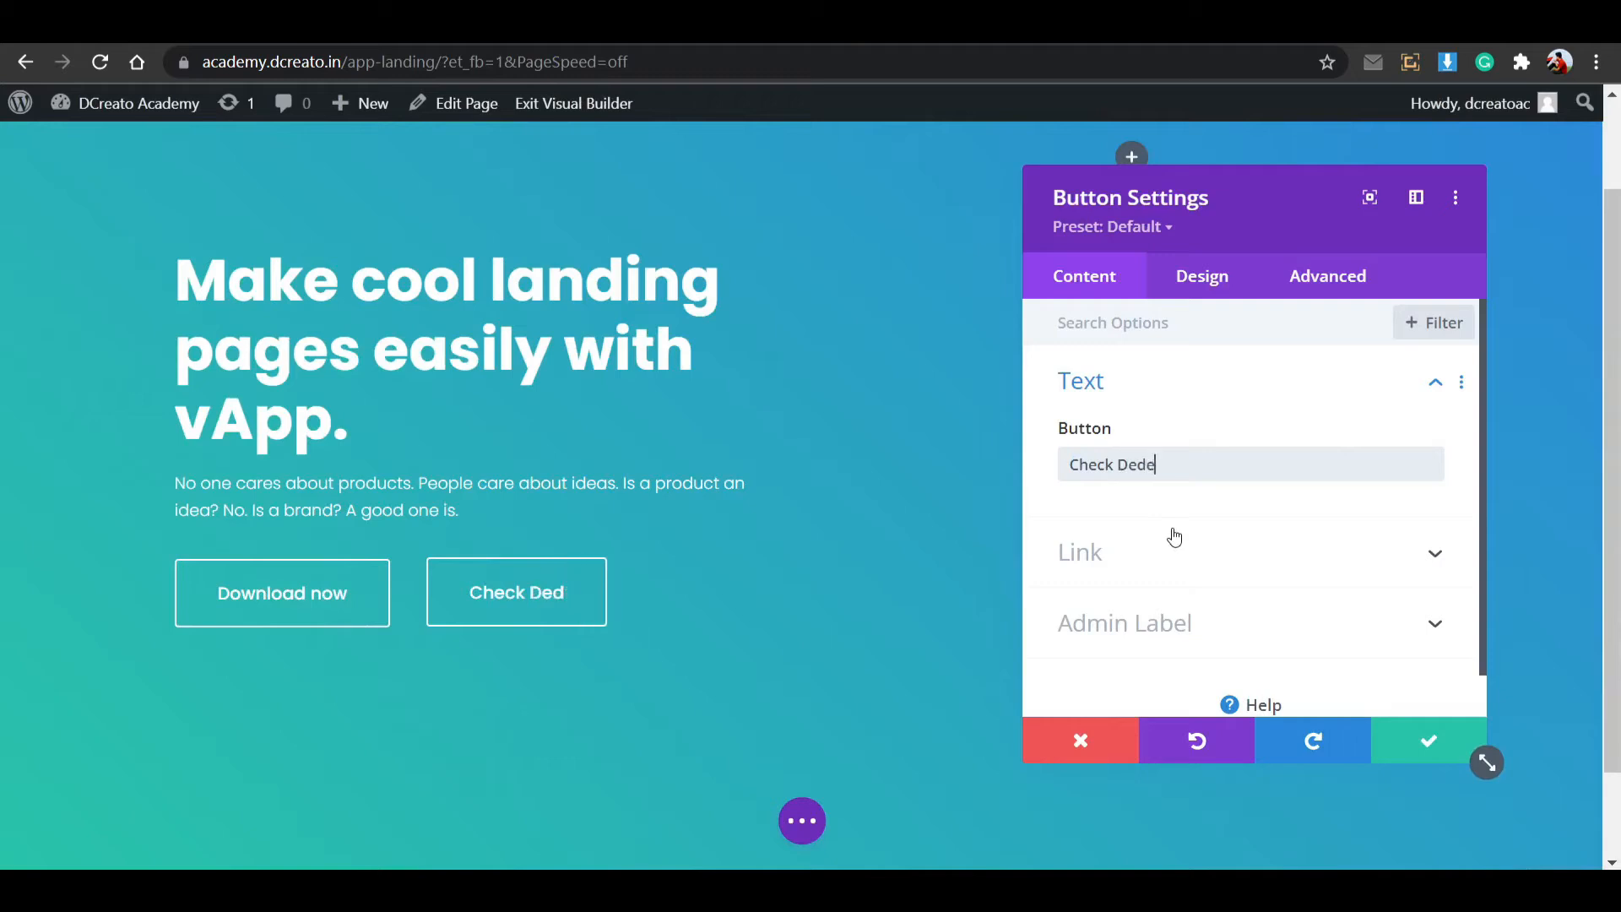
pyautogui.press('BackSpace')
pyautogui.press('BackSpace')
pyautogui.write('tails')
# Give the "Check Details" button a semi-transparent green background of rgba(139,226,38,0.4).
pyautogui.click(1218, 292)
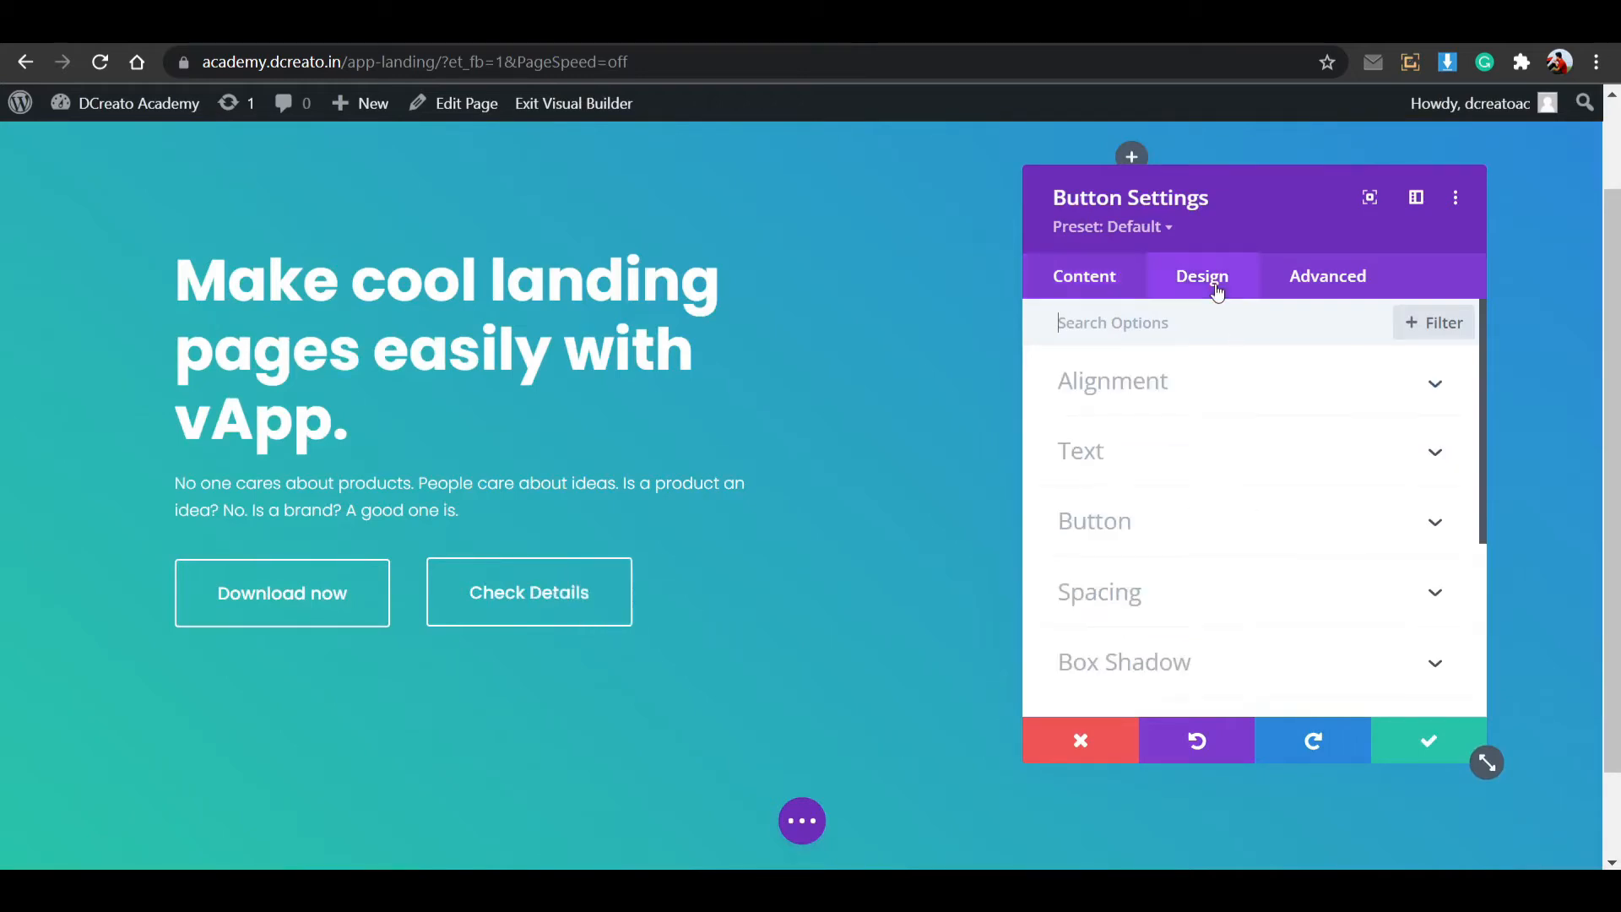
pyautogui.click(1256, 530)
pyautogui.scroll(-5, 1231, 498)
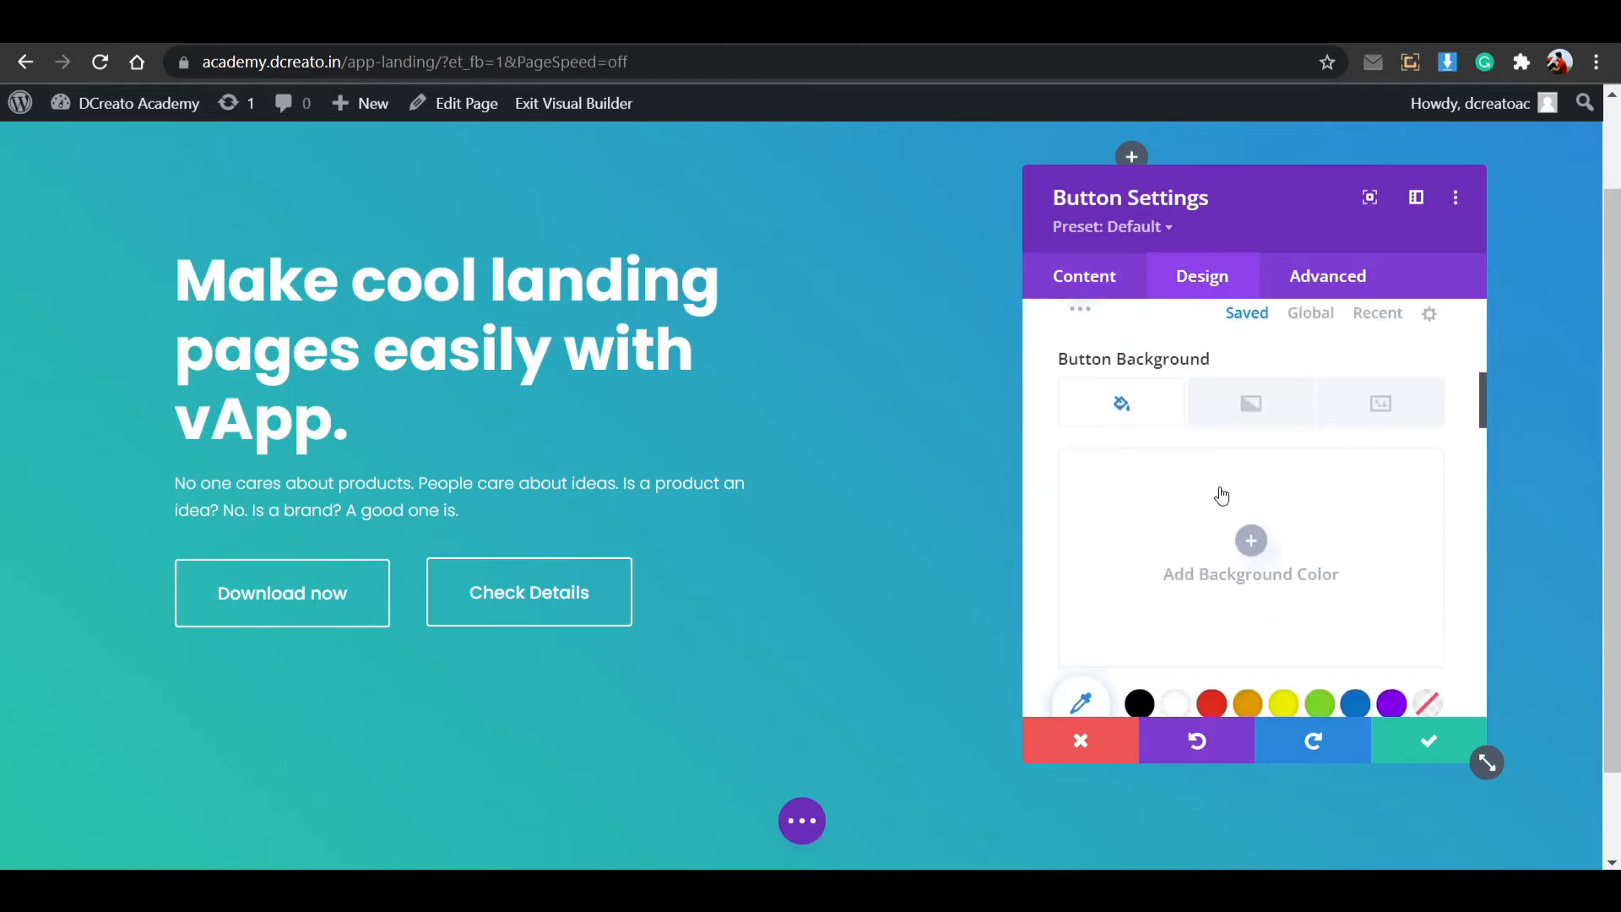
pyautogui.click(1251, 549)
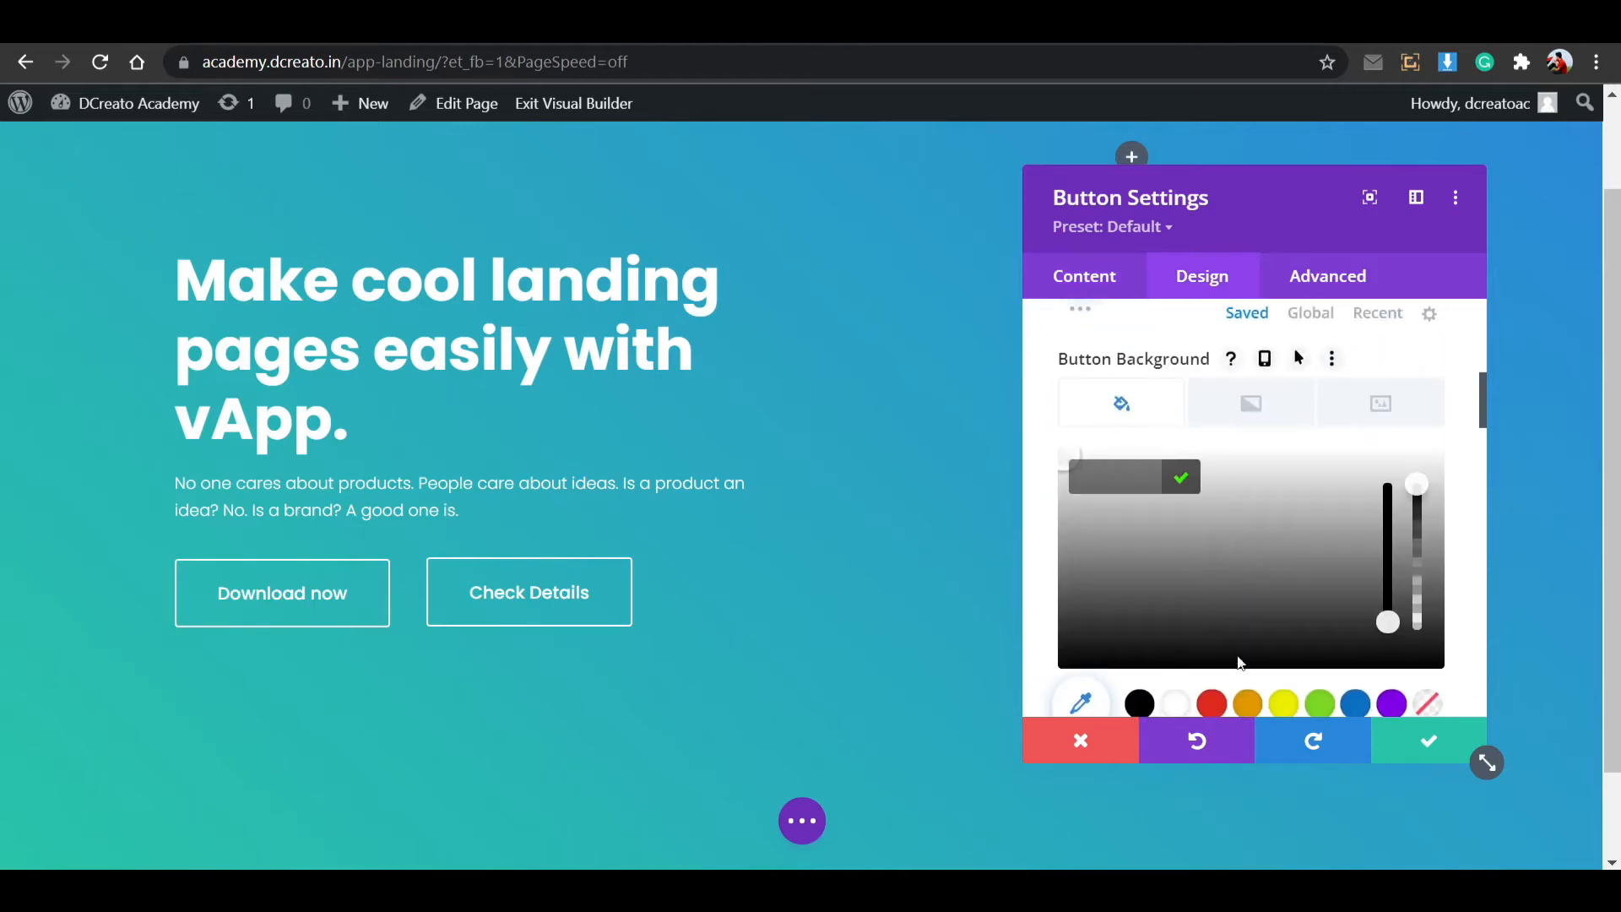
pyautogui.click(1332, 704)
pyautogui.moveTo(1348, 505)
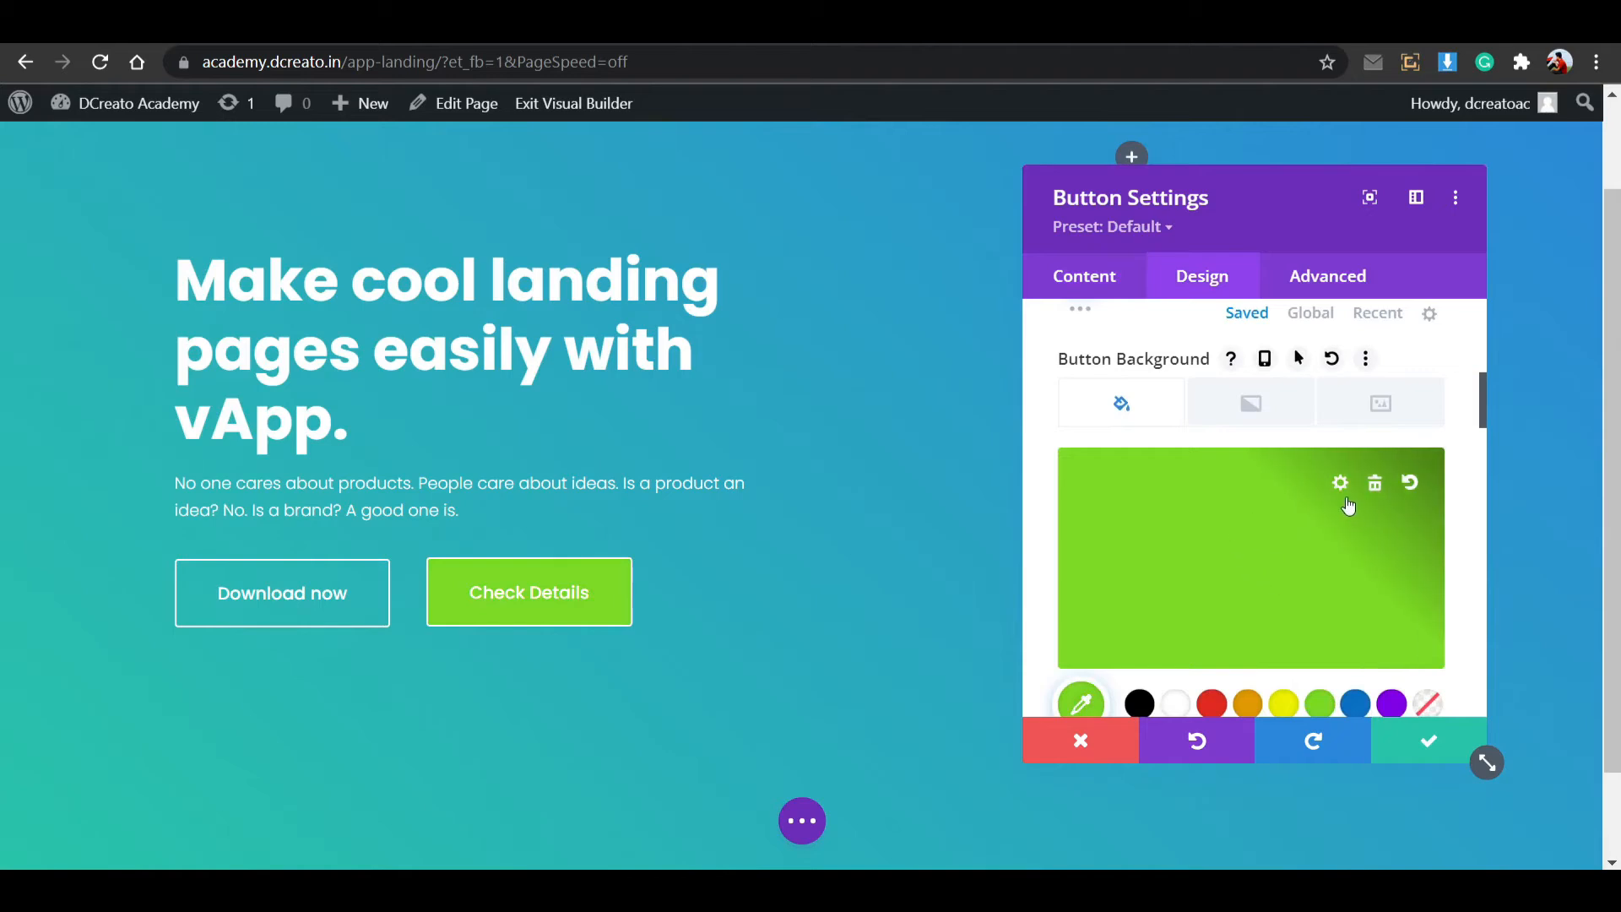
pyautogui.click(1301, 515)
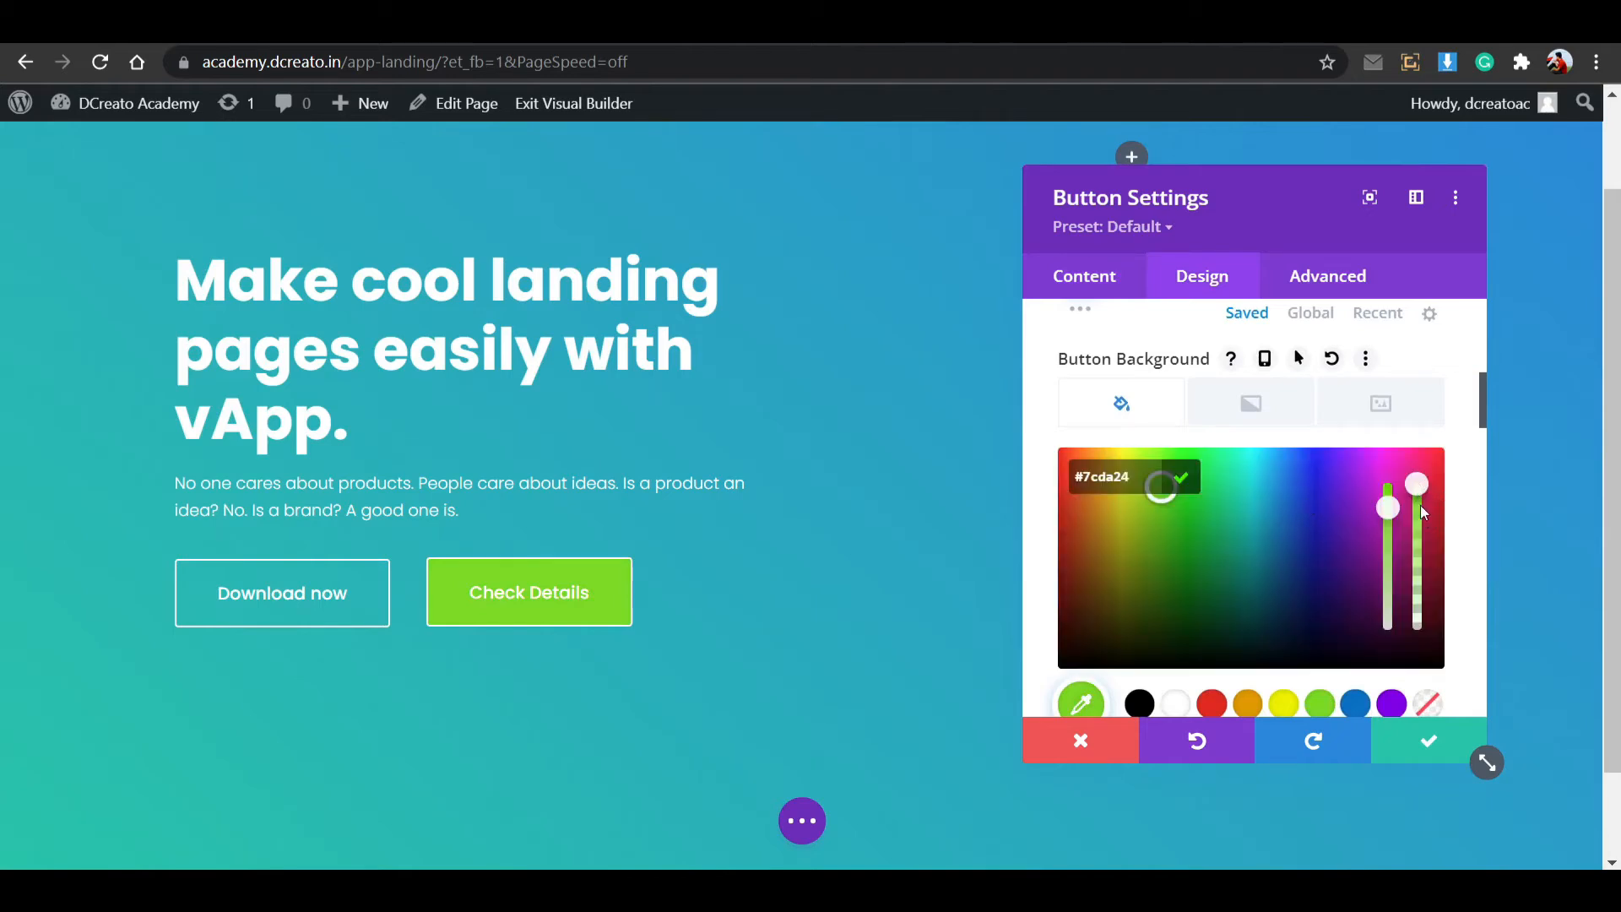
pyautogui.moveTo(1422, 511); pyautogui.dragTo(1423, 593)
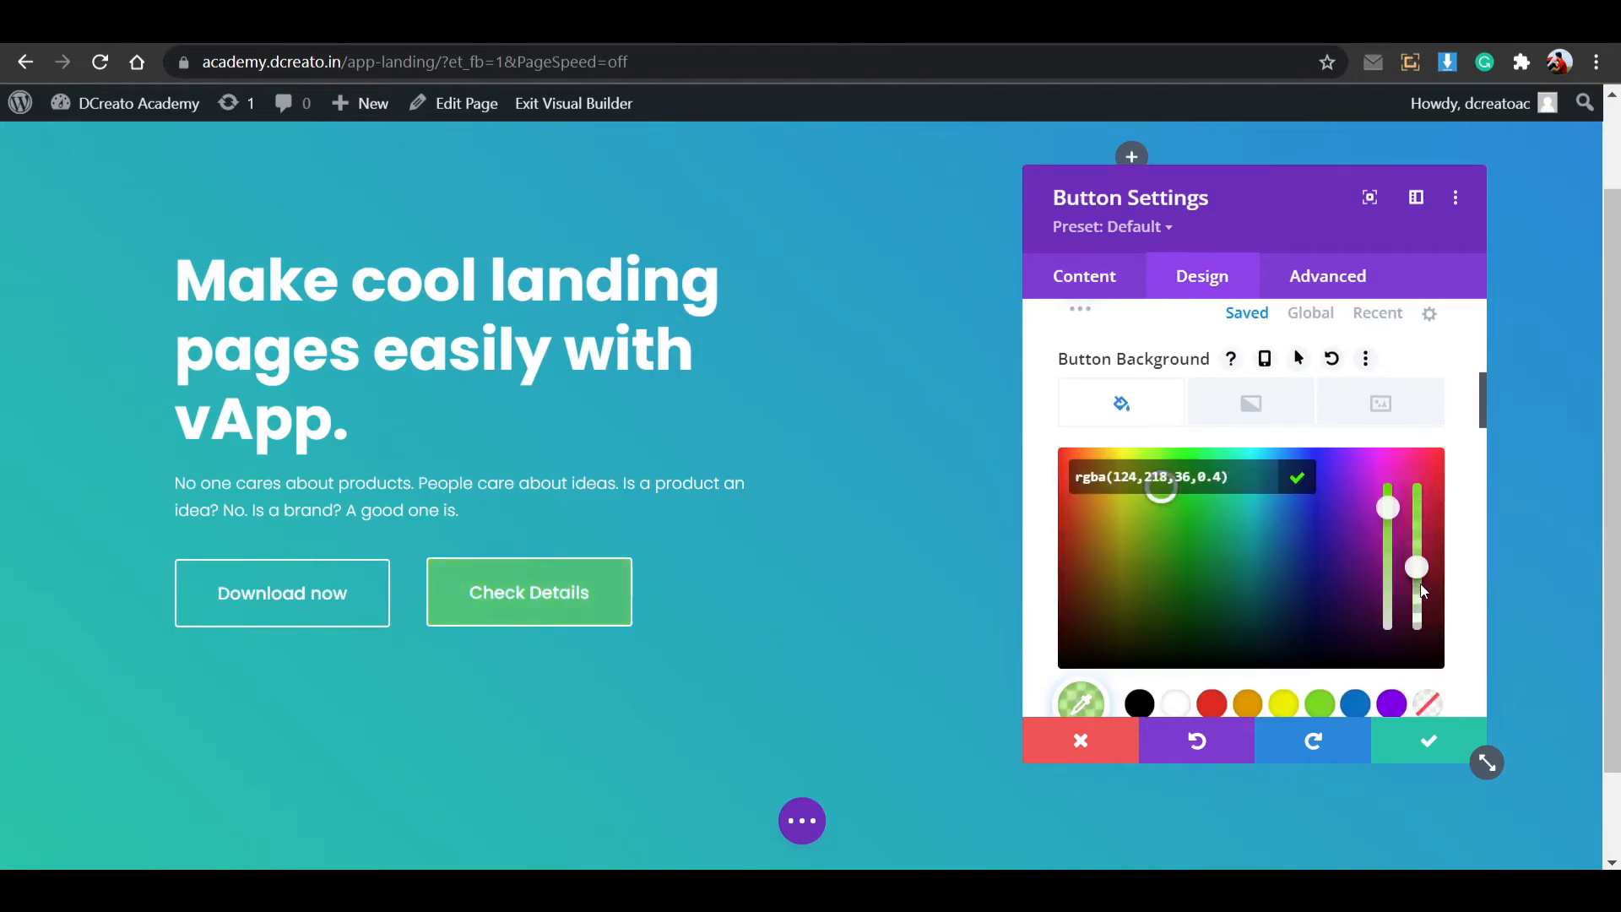
pyautogui.click(1177, 510)
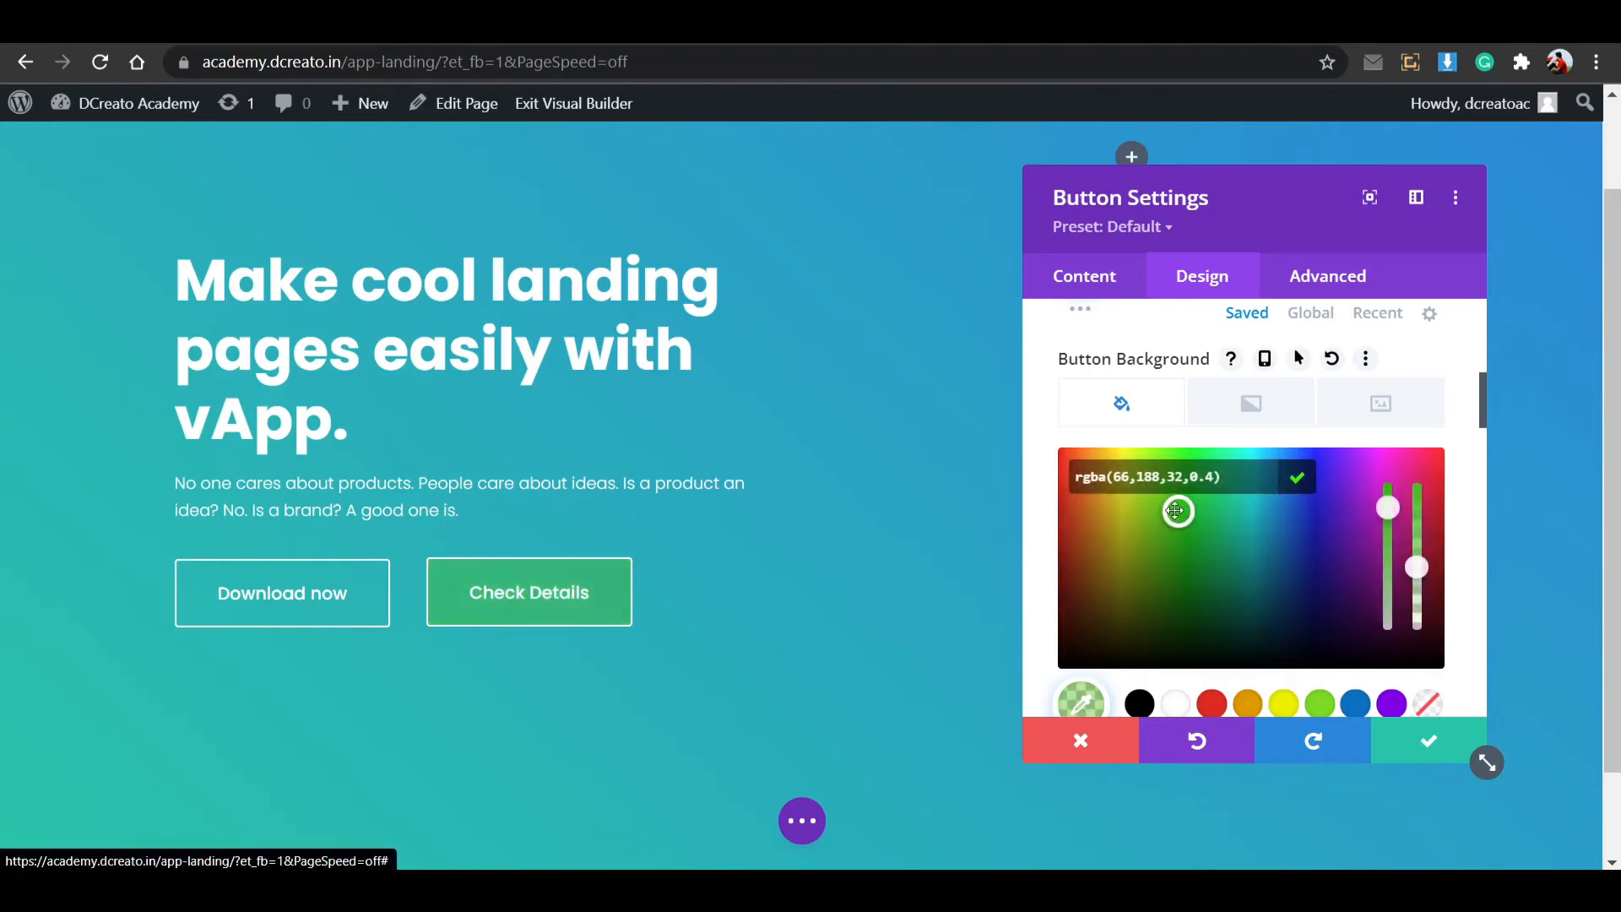
pyautogui.click(1176, 479)
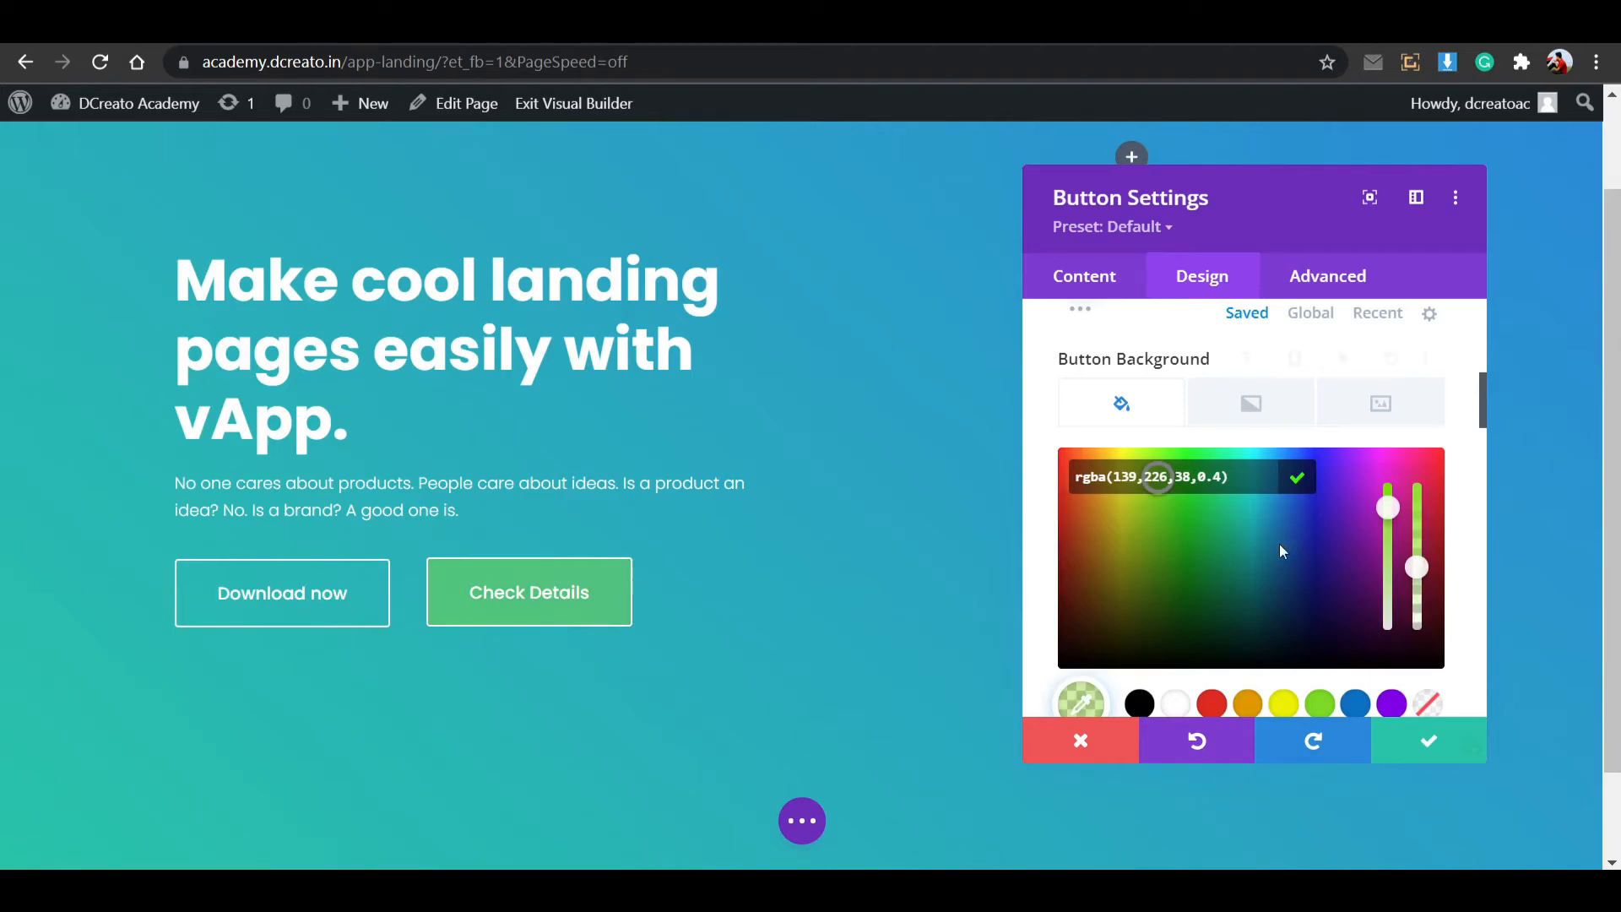
# Remove the border of the "Check Details" button by reducing its width to the minimum, and save the module.
pyautogui.scroll(4, 1270, 405)
pyautogui.scroll(-6, 1266, 412)
pyautogui.scroll(-4, 1265, 410)
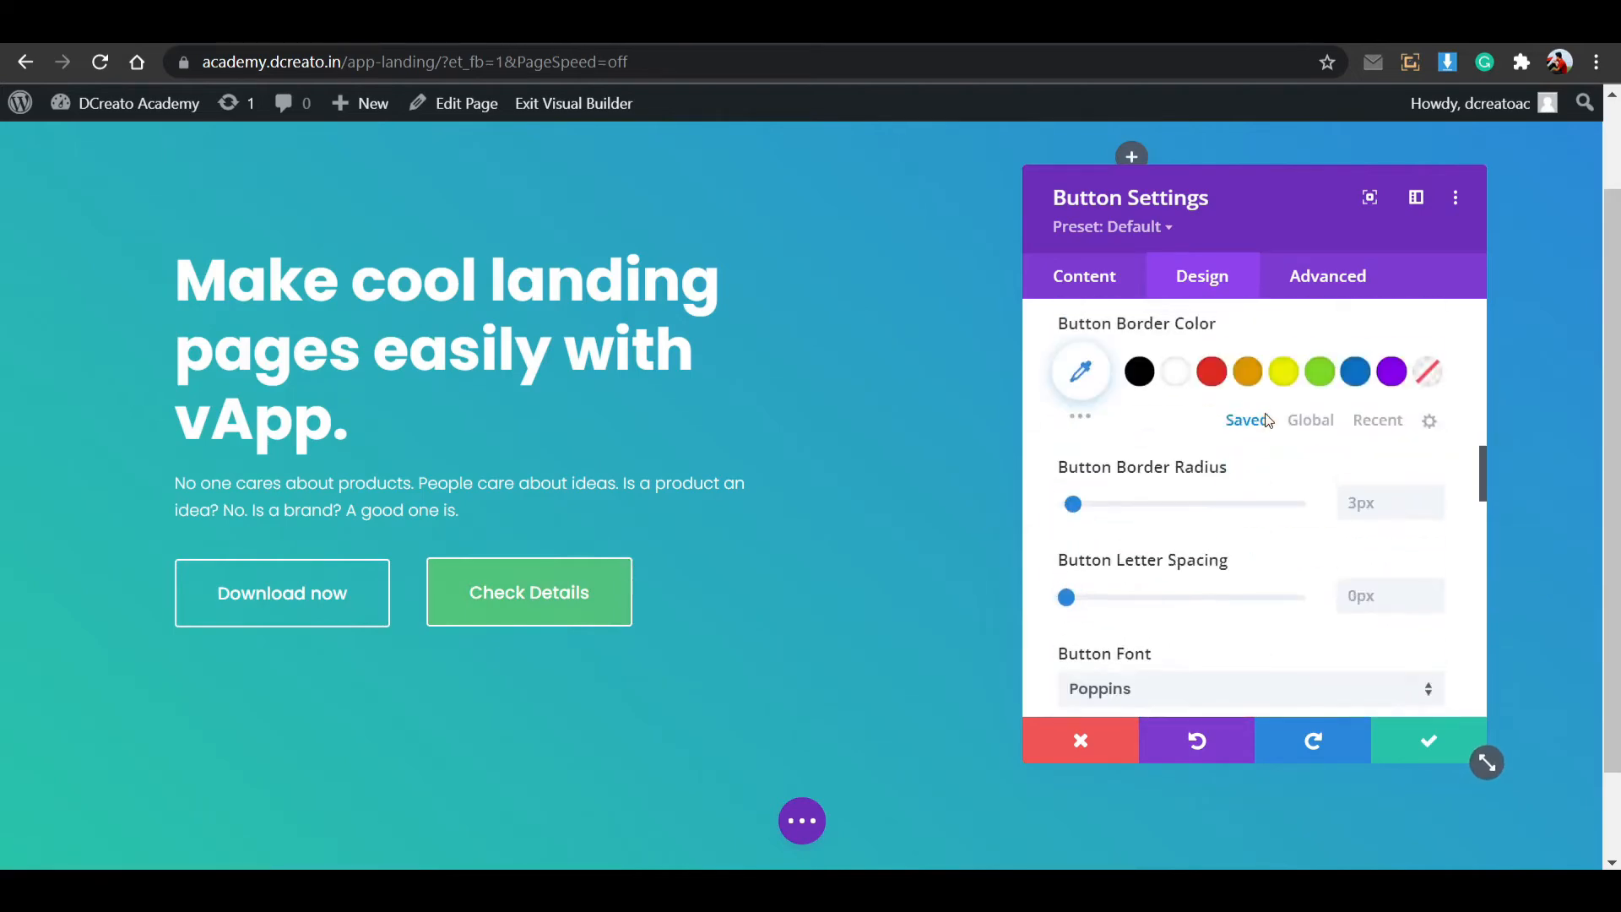
pyautogui.scroll(3, 1240, 397)
pyautogui.scroll(-2, 1223, 387)
pyautogui.moveTo(1072, 374); pyautogui.dragTo(1038, 377)
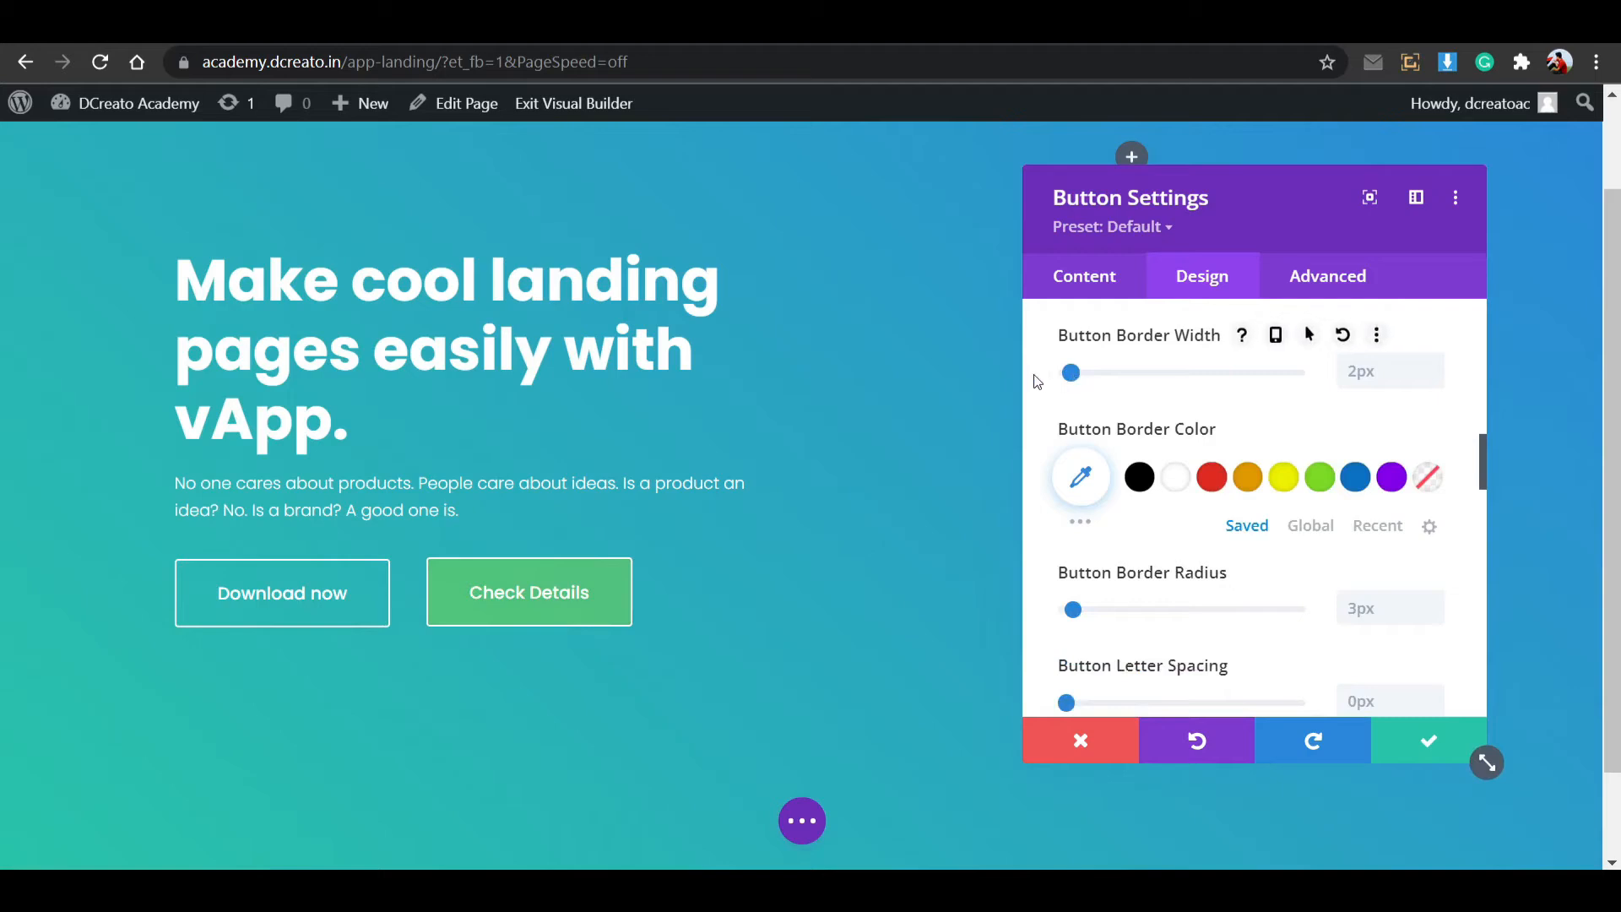
pyautogui.click(1436, 743)
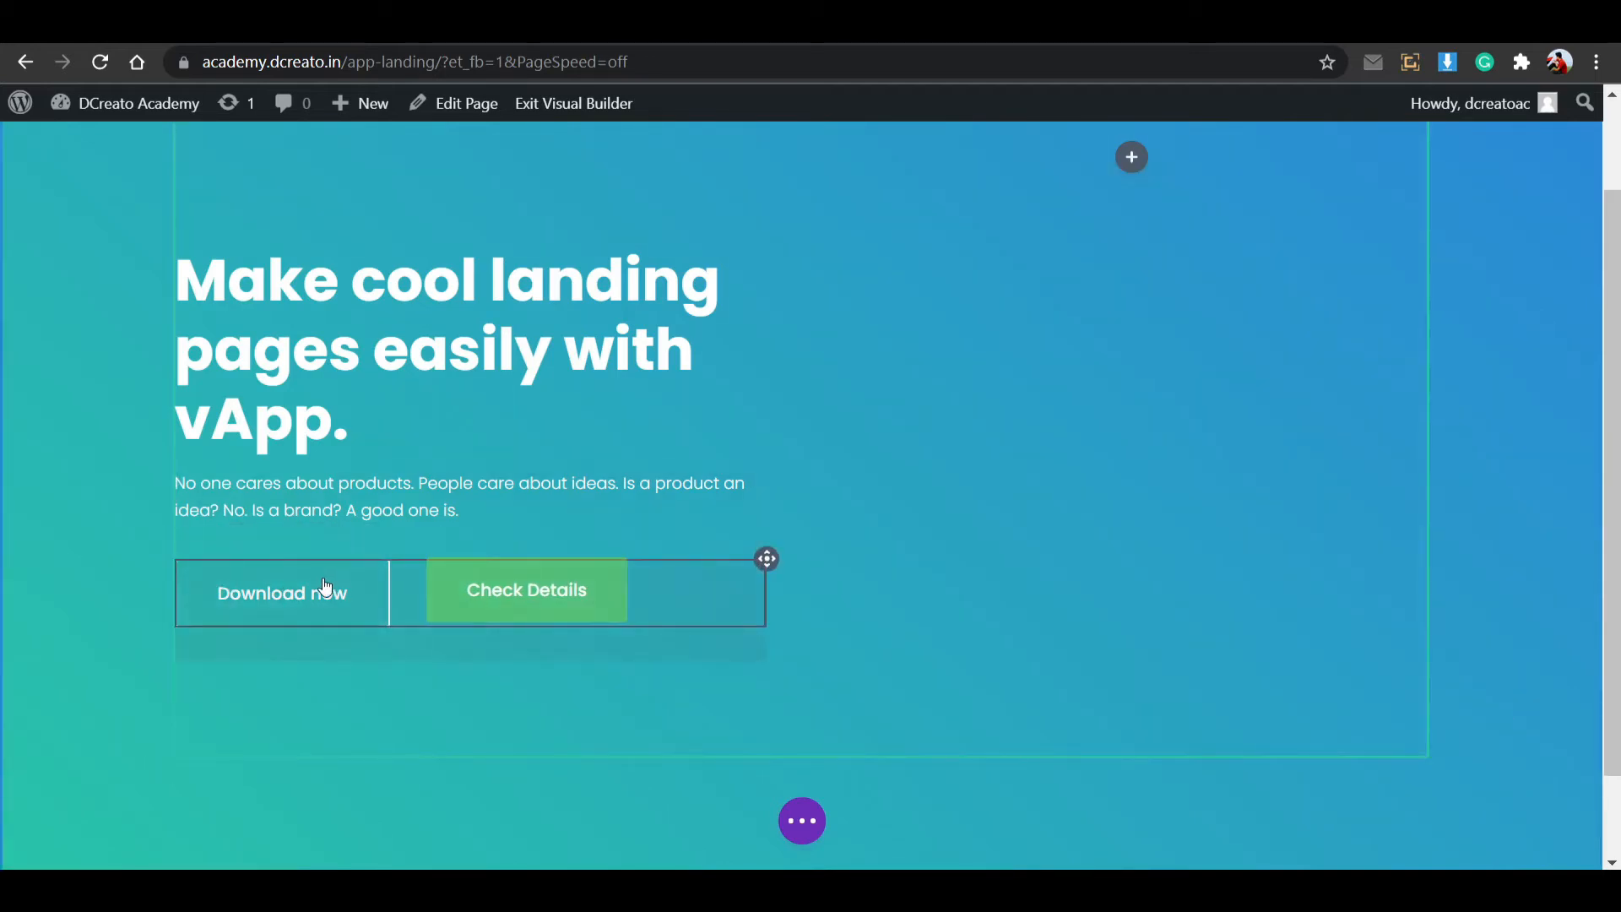
# Open the border width setting in the "Download now" button's design options.
pyautogui.click(412, 567)
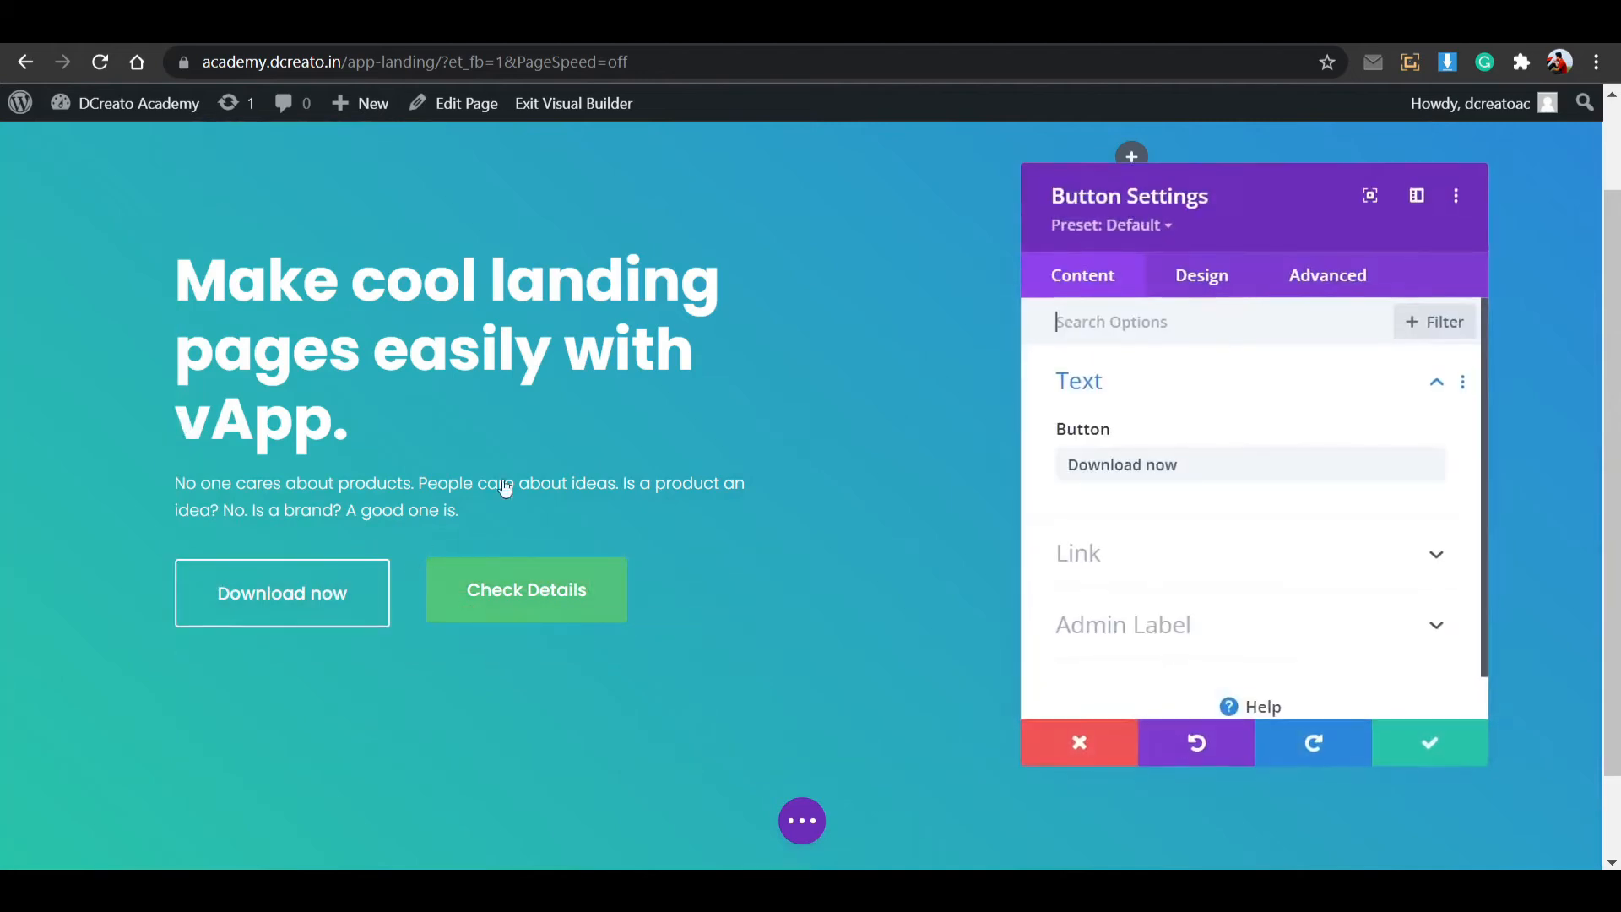
pyautogui.click(1205, 281)
pyautogui.scroll(-1, 1288, 498)
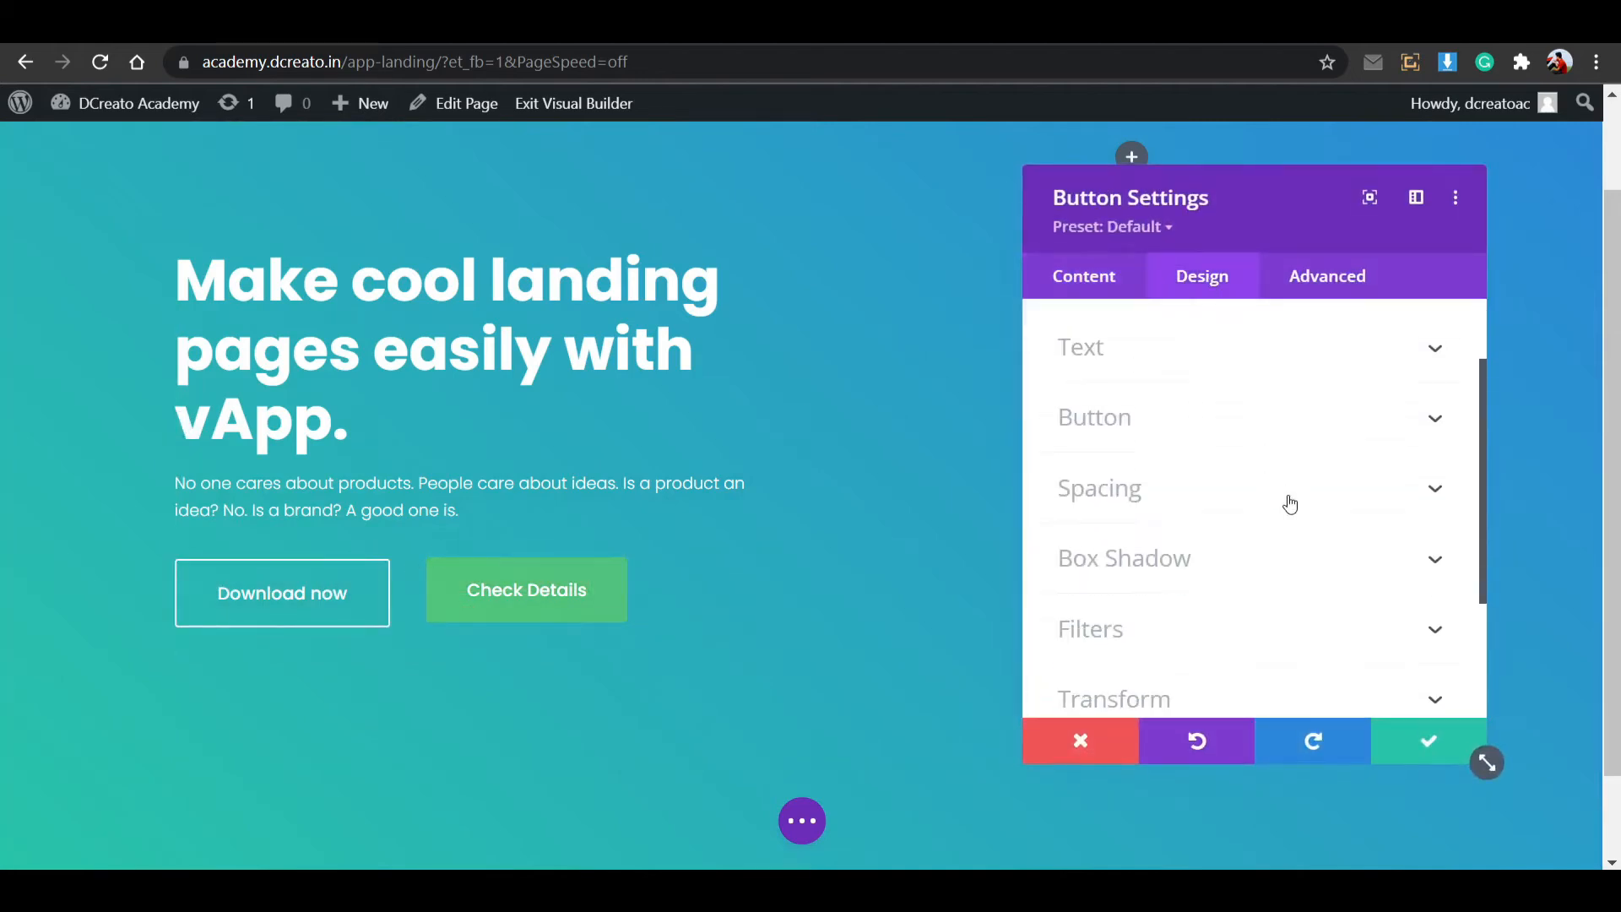
pyautogui.click(1192, 488)
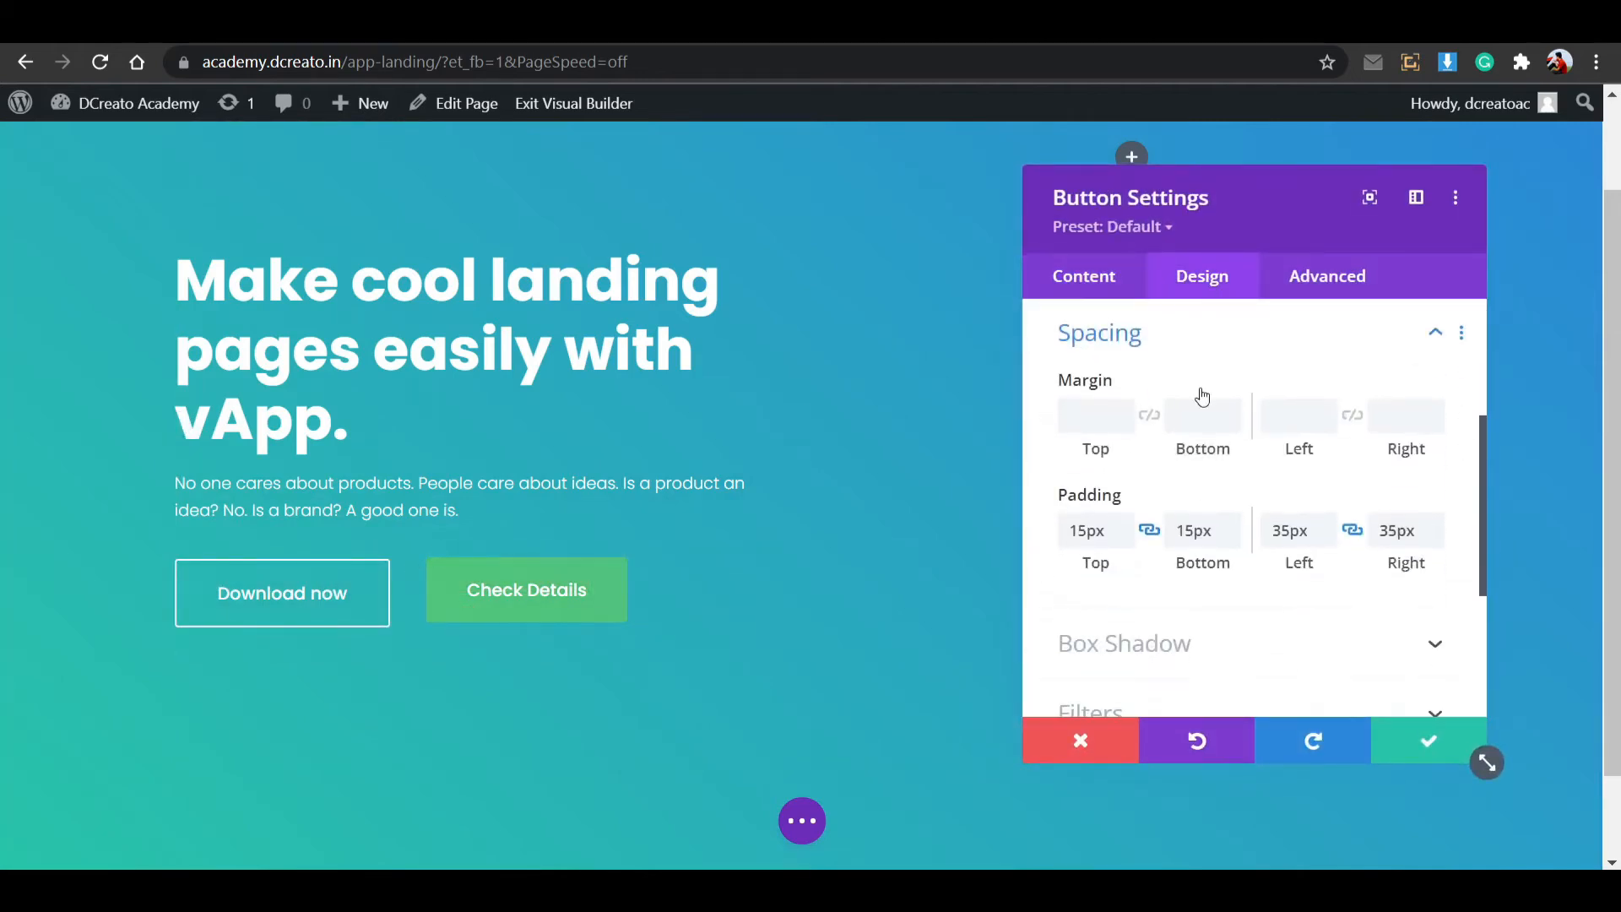
pyautogui.scroll(3, 1179, 463)
pyautogui.click(1179, 530)
pyautogui.scroll(-5, 1199, 498)
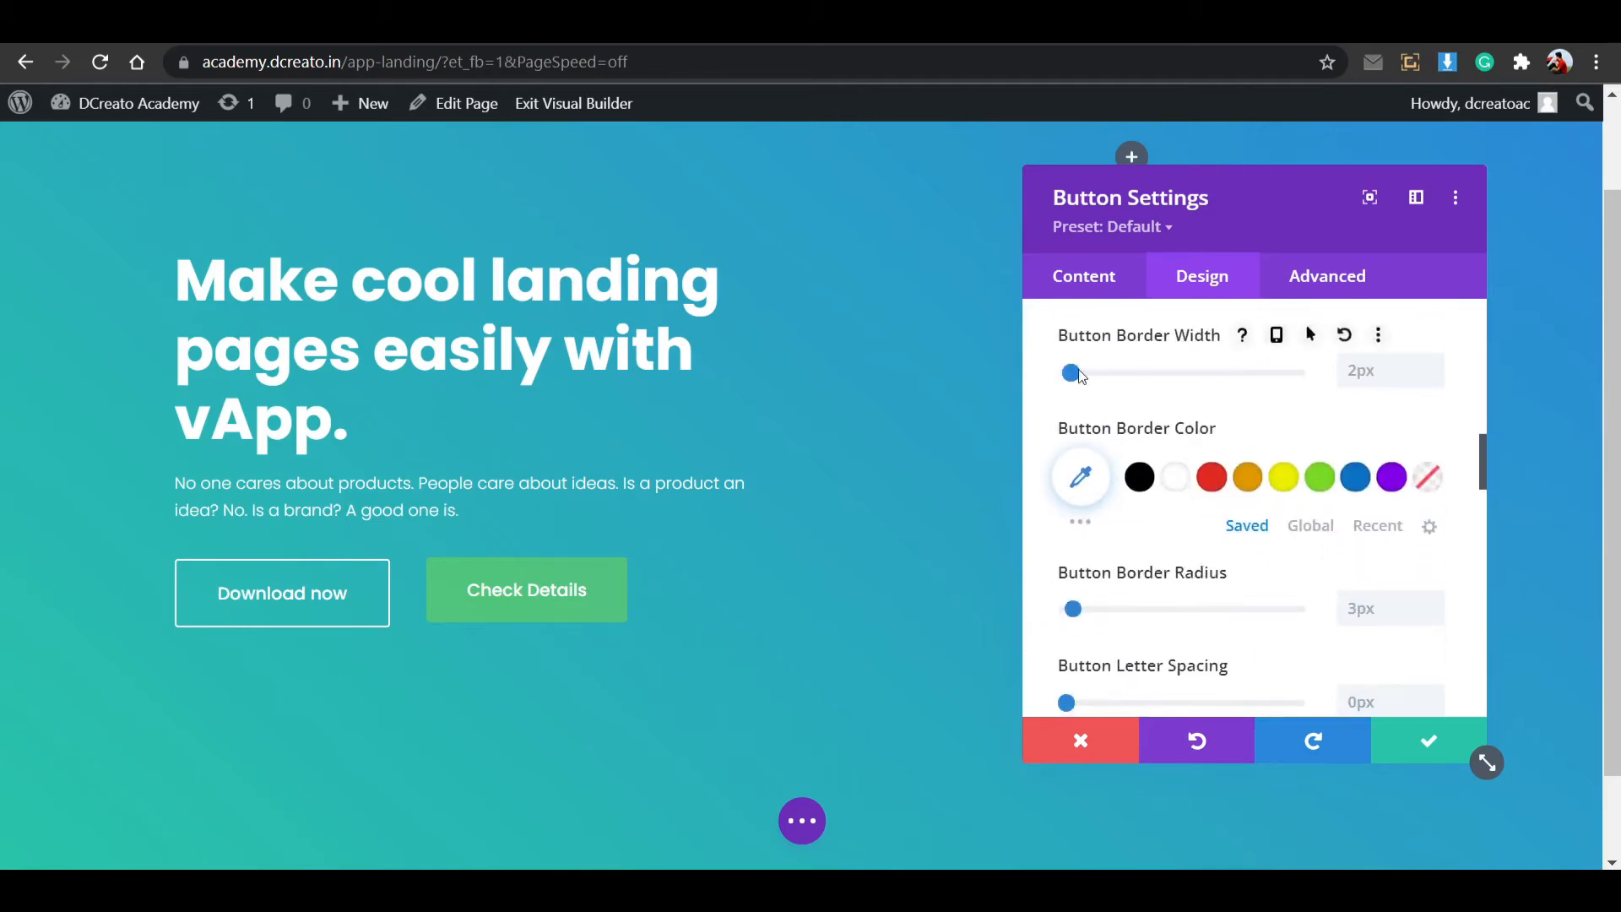
# Set the border width of the Download now button to 0px.
pyautogui.moveTo(1077, 373); pyautogui.dragTo(988, 380)
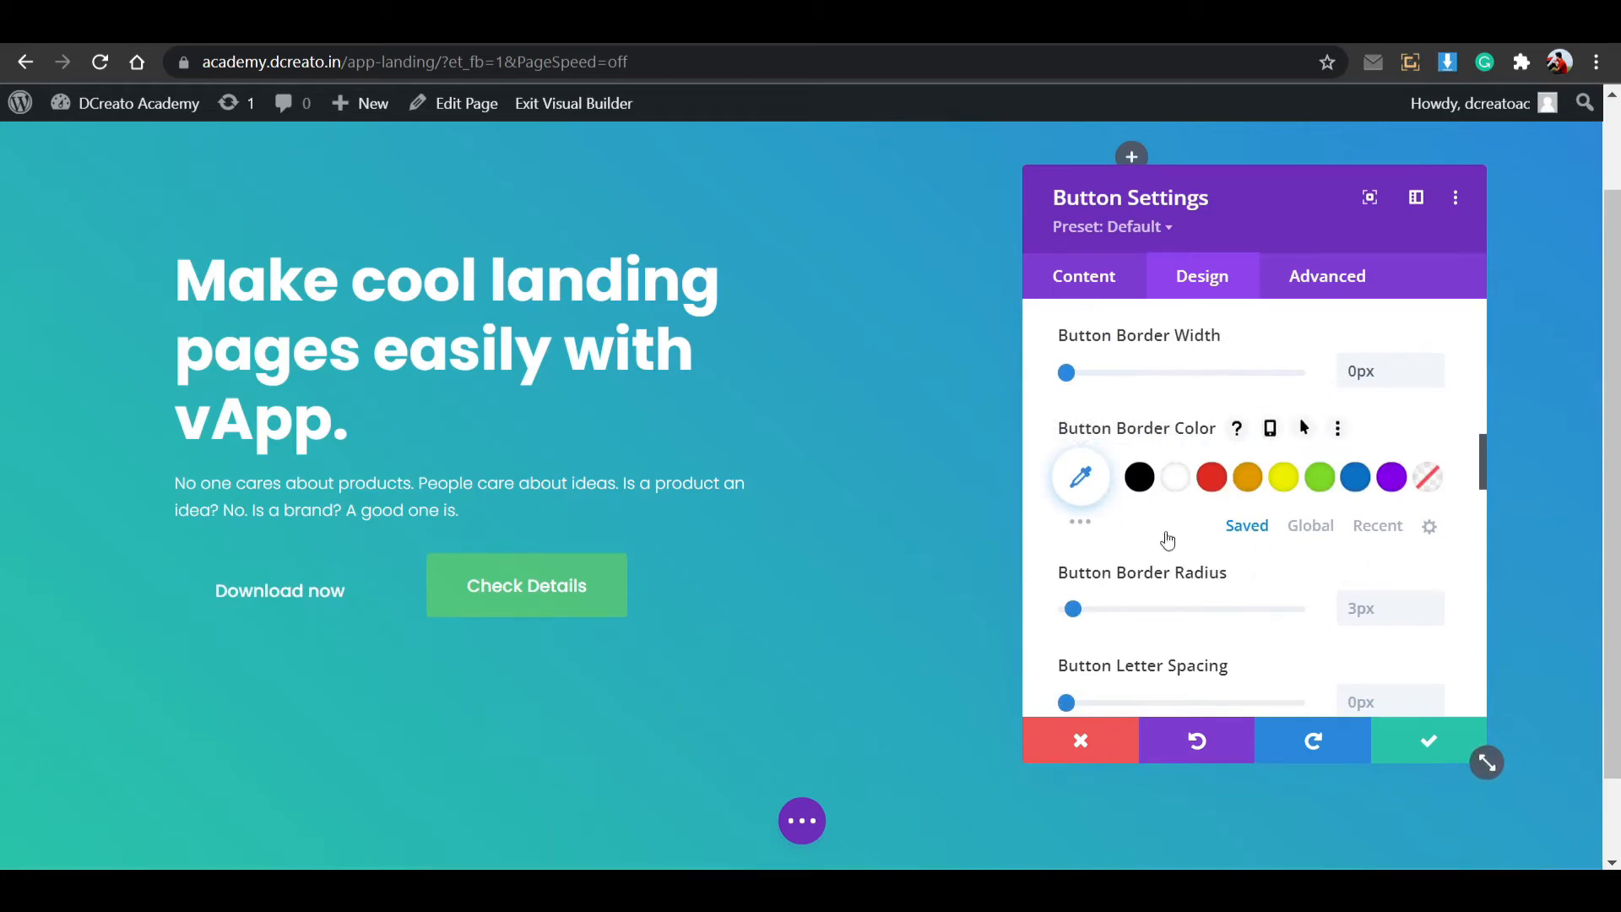
pyautogui.scroll(-7, 1258, 500)
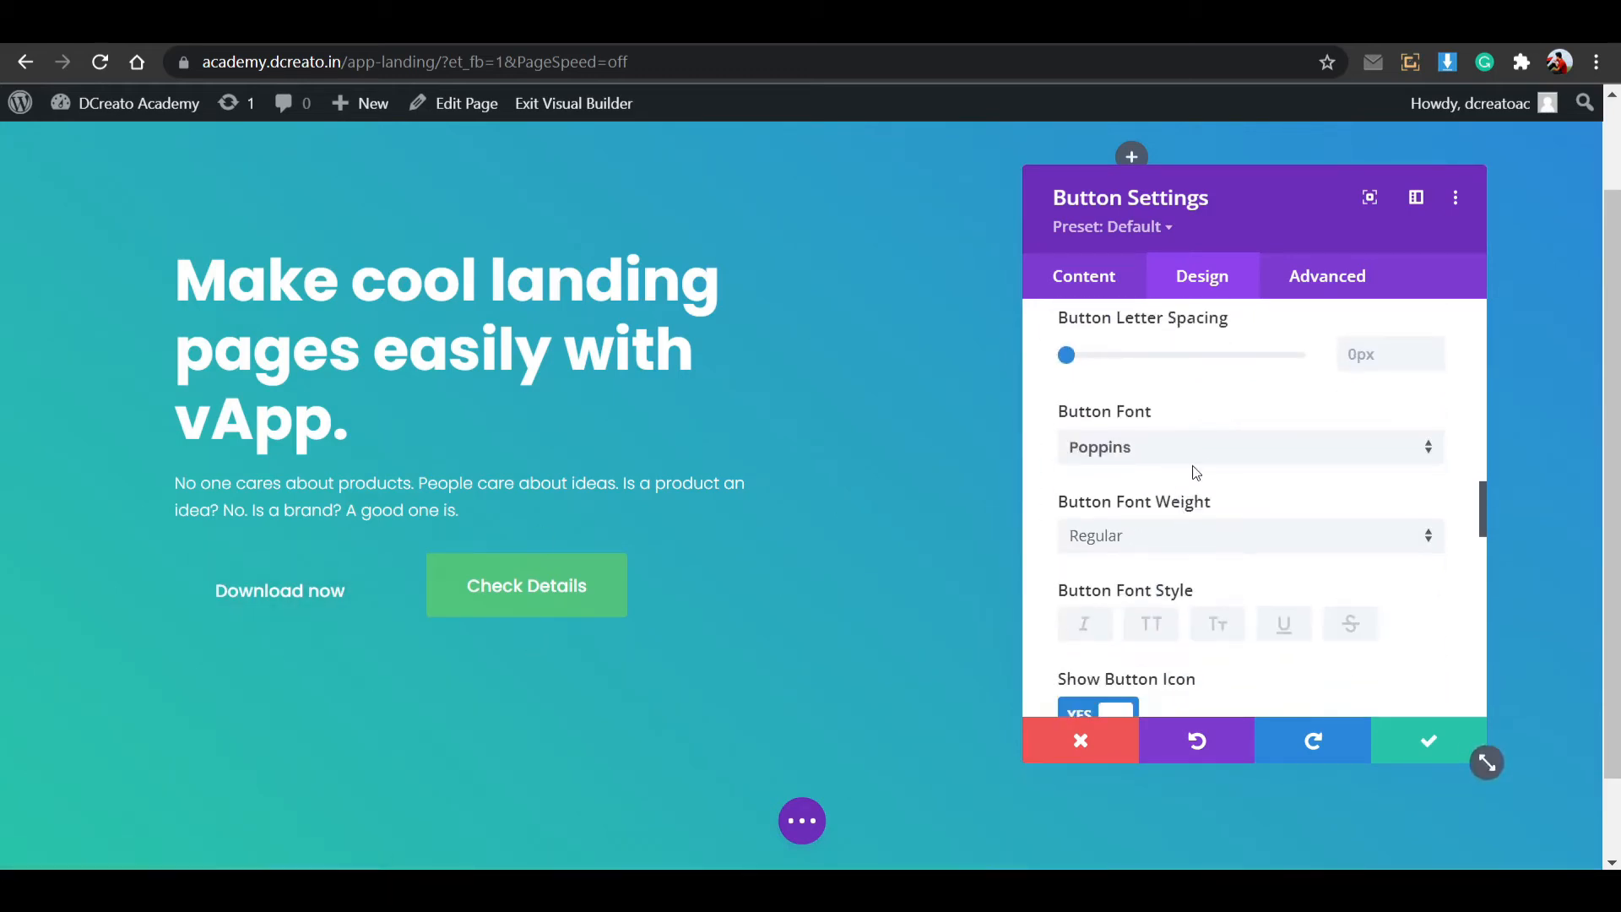
pyautogui.scroll(10, 1255, 496)
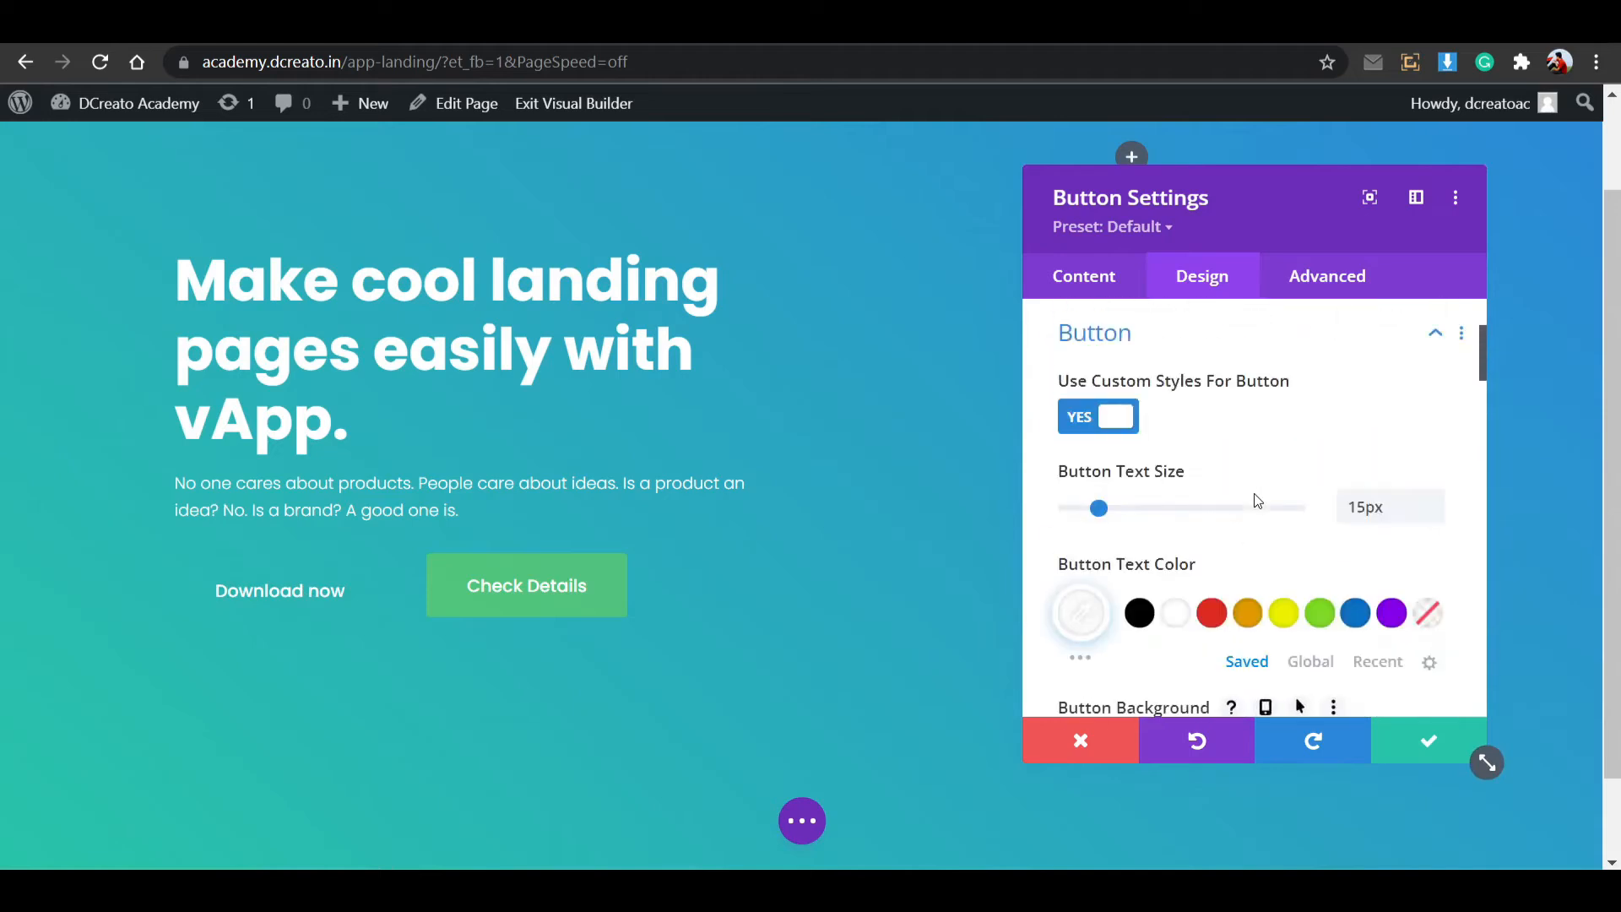
pyautogui.scroll(1, 1186, 506)
# Give the Download now button a semi-transparent light background of rgba(244,244,244,0.23) and save the button settings.
pyautogui.click(1214, 532)
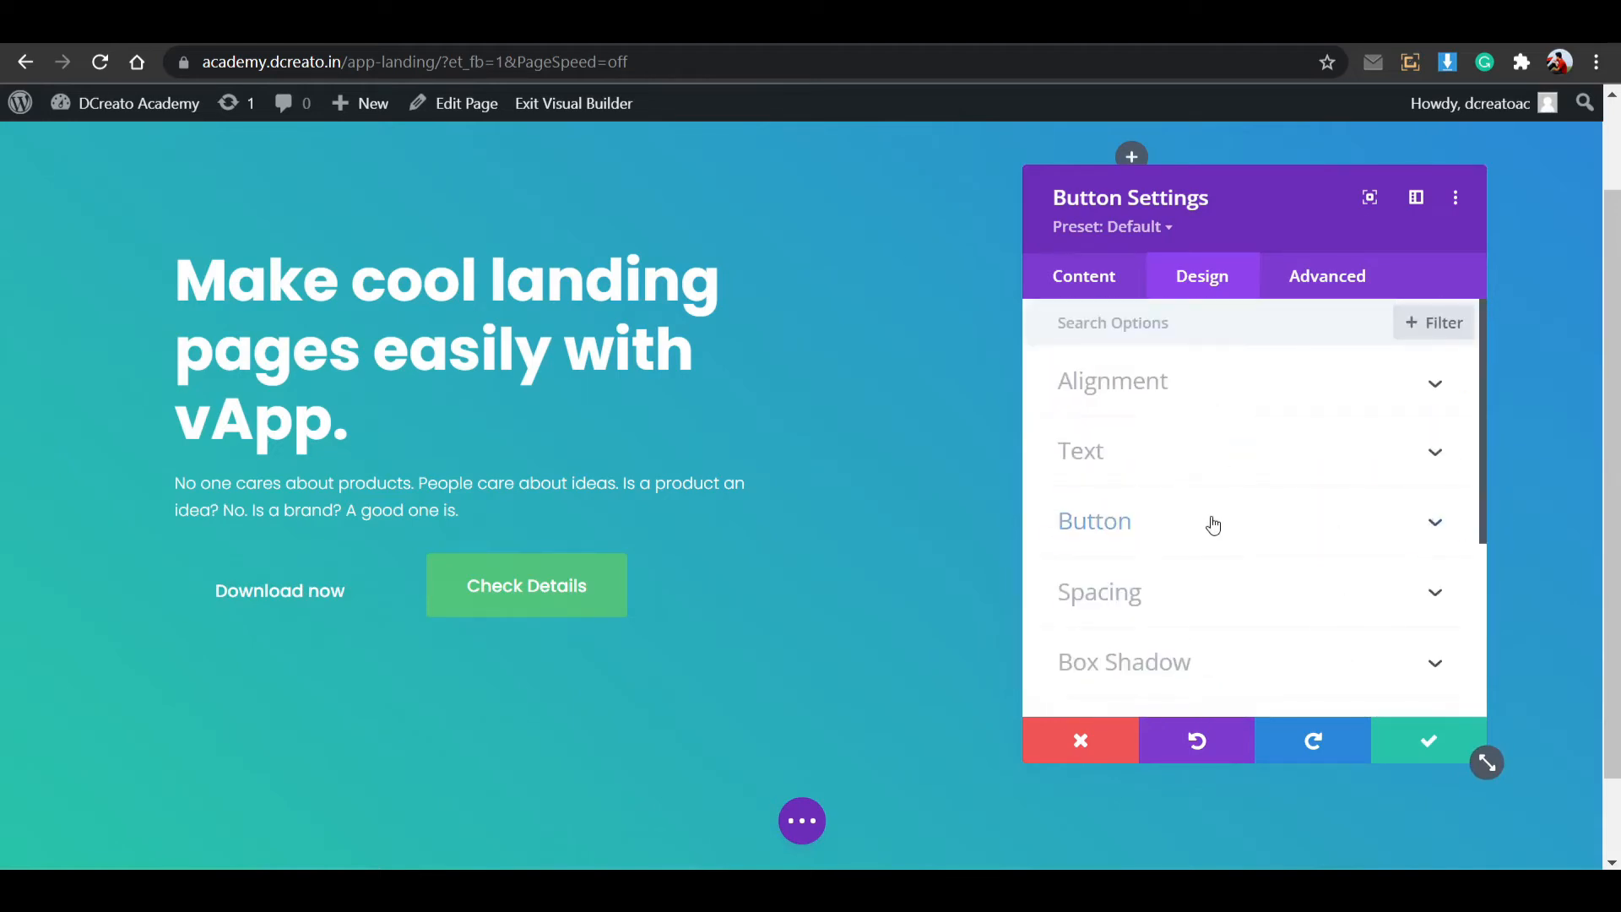
pyautogui.click(1212, 532)
pyautogui.scroll(-5, 1237, 510)
pyautogui.click(1251, 595)
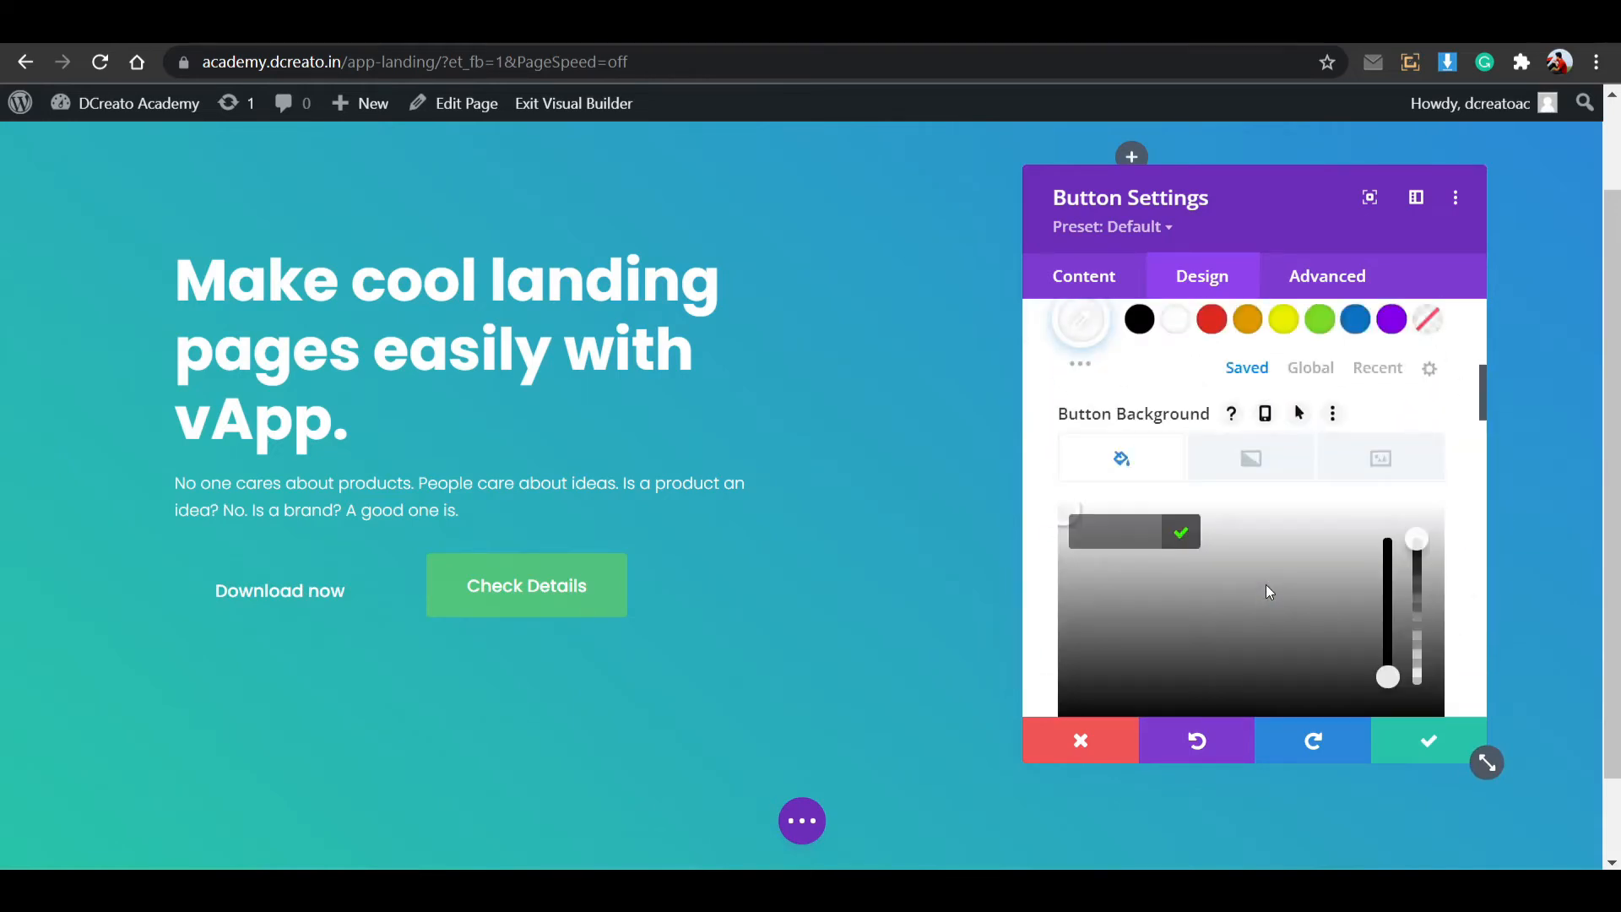
pyautogui.scroll(-2, 1170, 471)
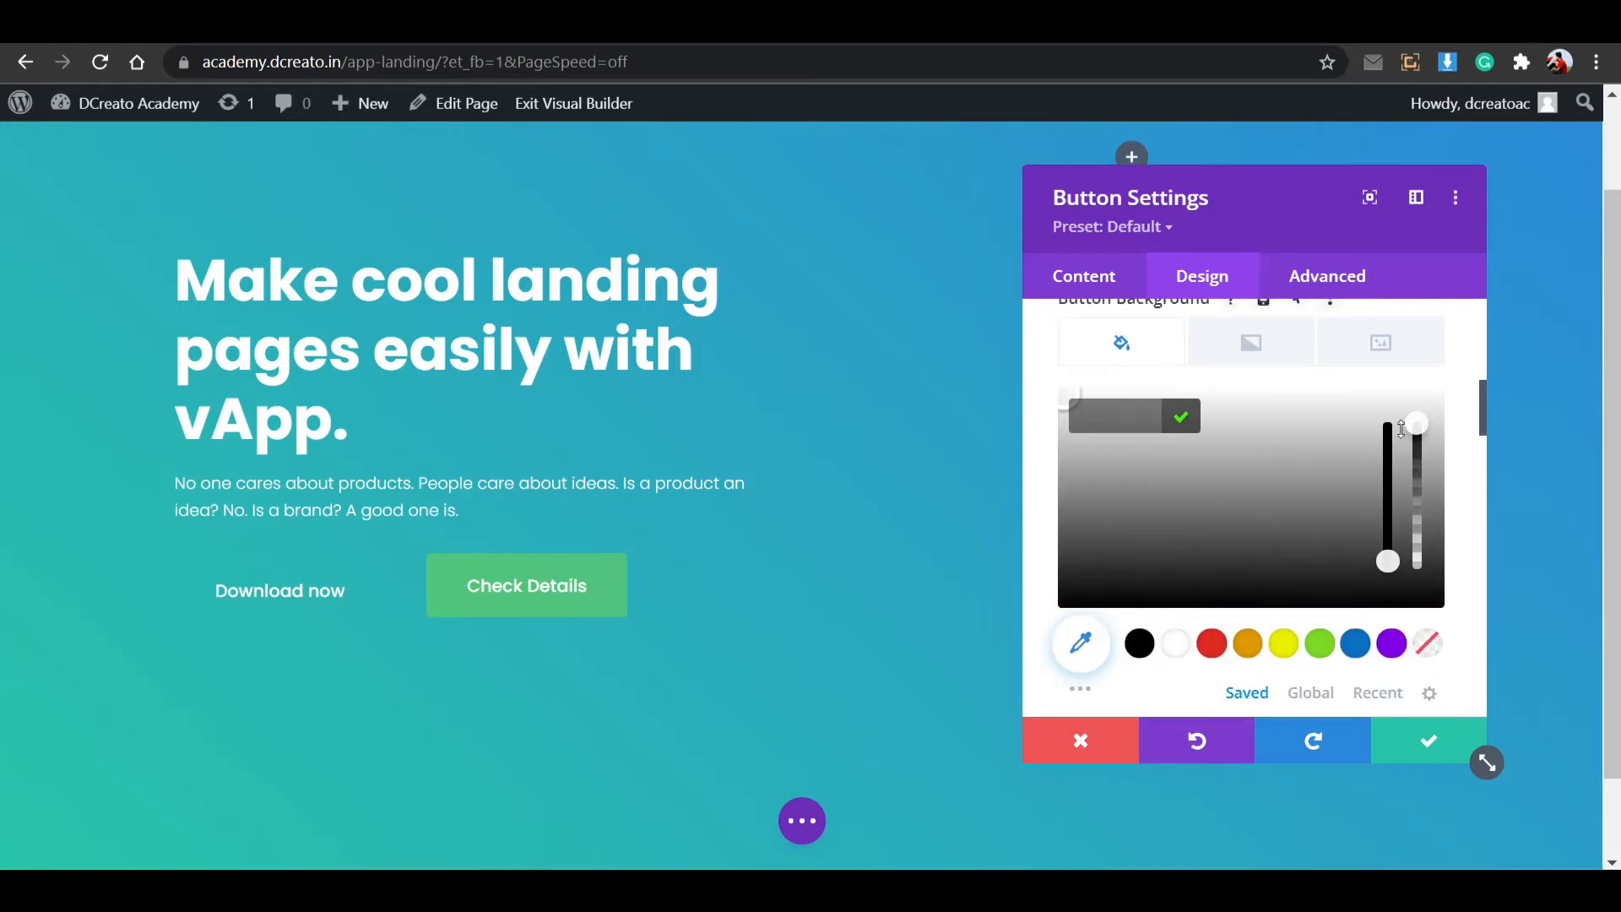
pyautogui.moveTo(1060, 441); pyautogui.dragTo(1053, 397)
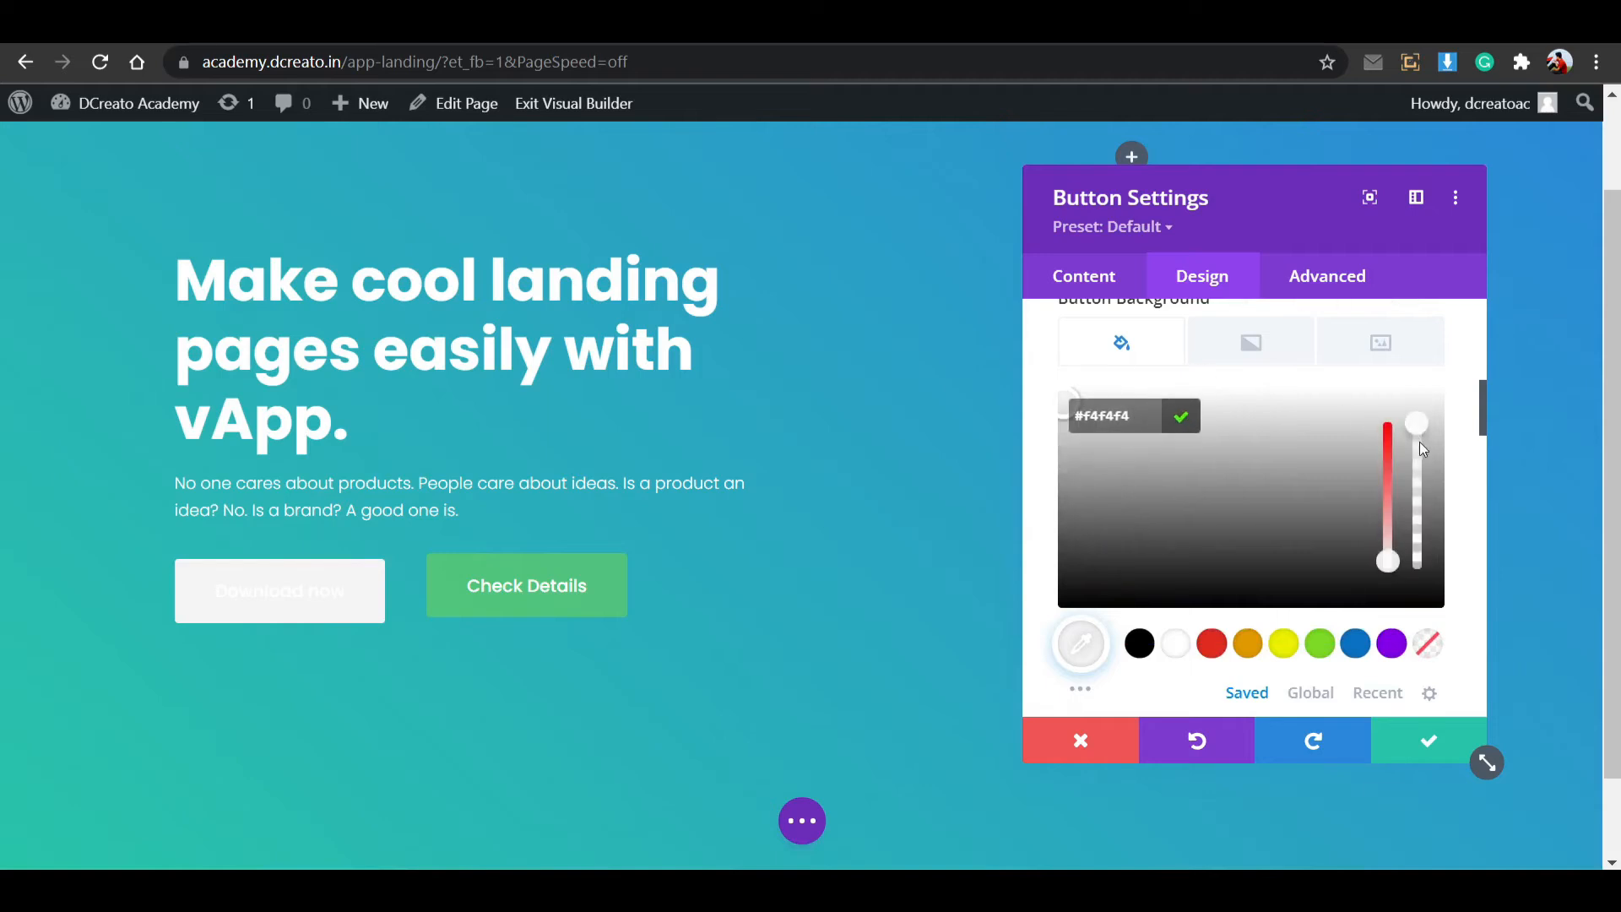
pyautogui.moveTo(1421, 449); pyautogui.dragTo(1418, 530)
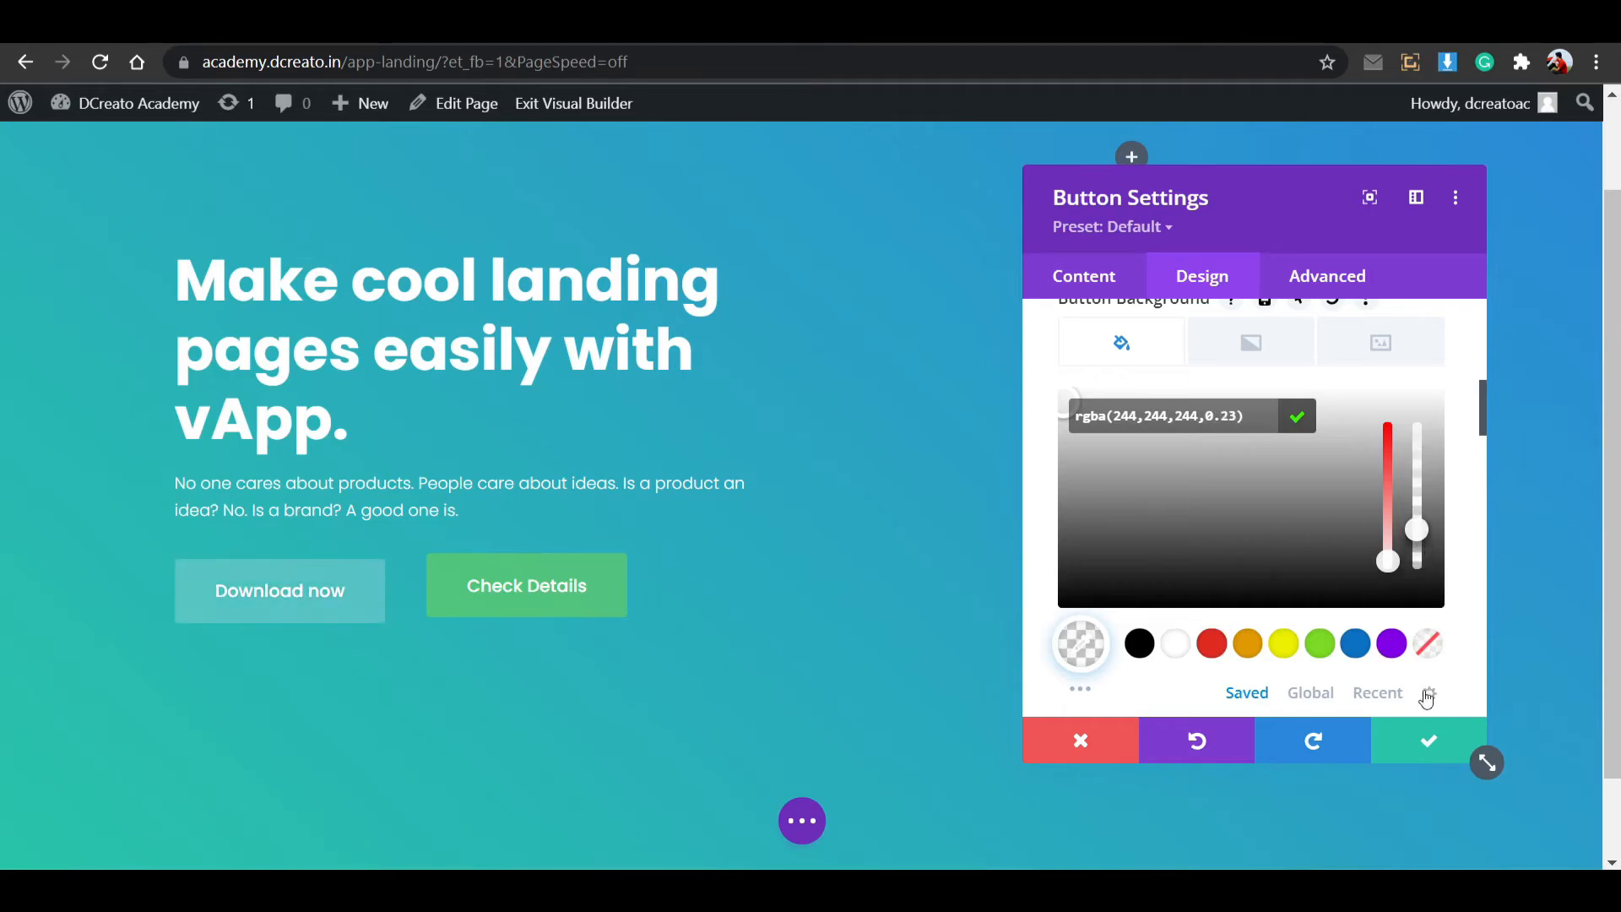
pyautogui.click(1428, 740)
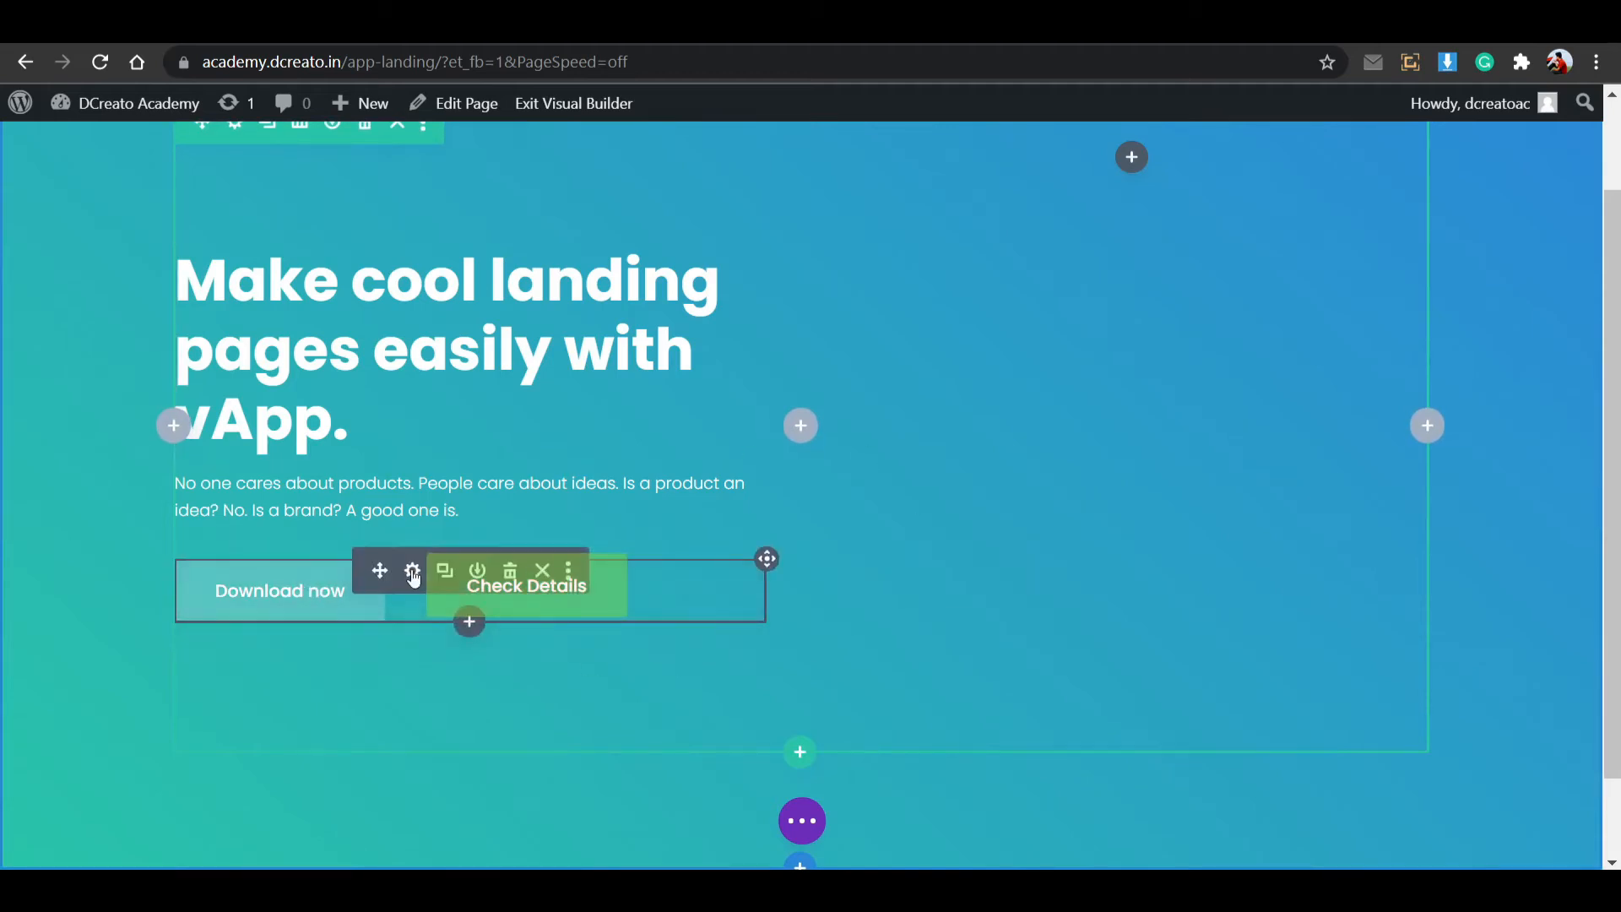
# Set the Download now button's vertical position offset to -5px and save the button settings.
pyautogui.click(412, 573)
pyautogui.click(1327, 276)
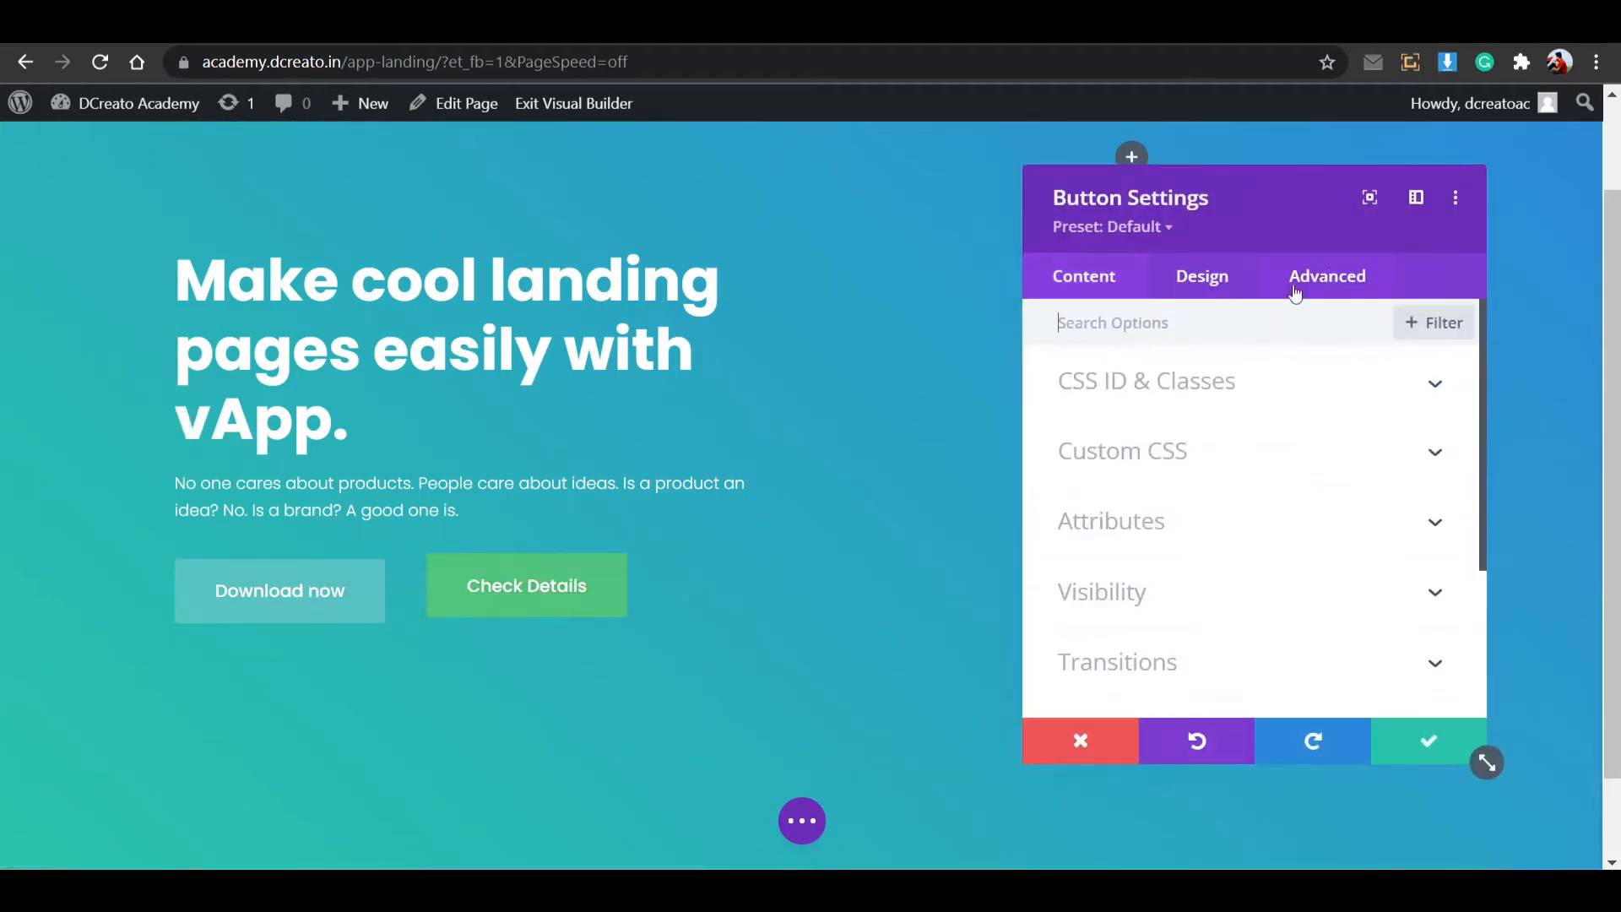
pyautogui.scroll(-3, 1252, 513)
pyautogui.click(1203, 496)
pyautogui.scroll(-4, 1220, 576)
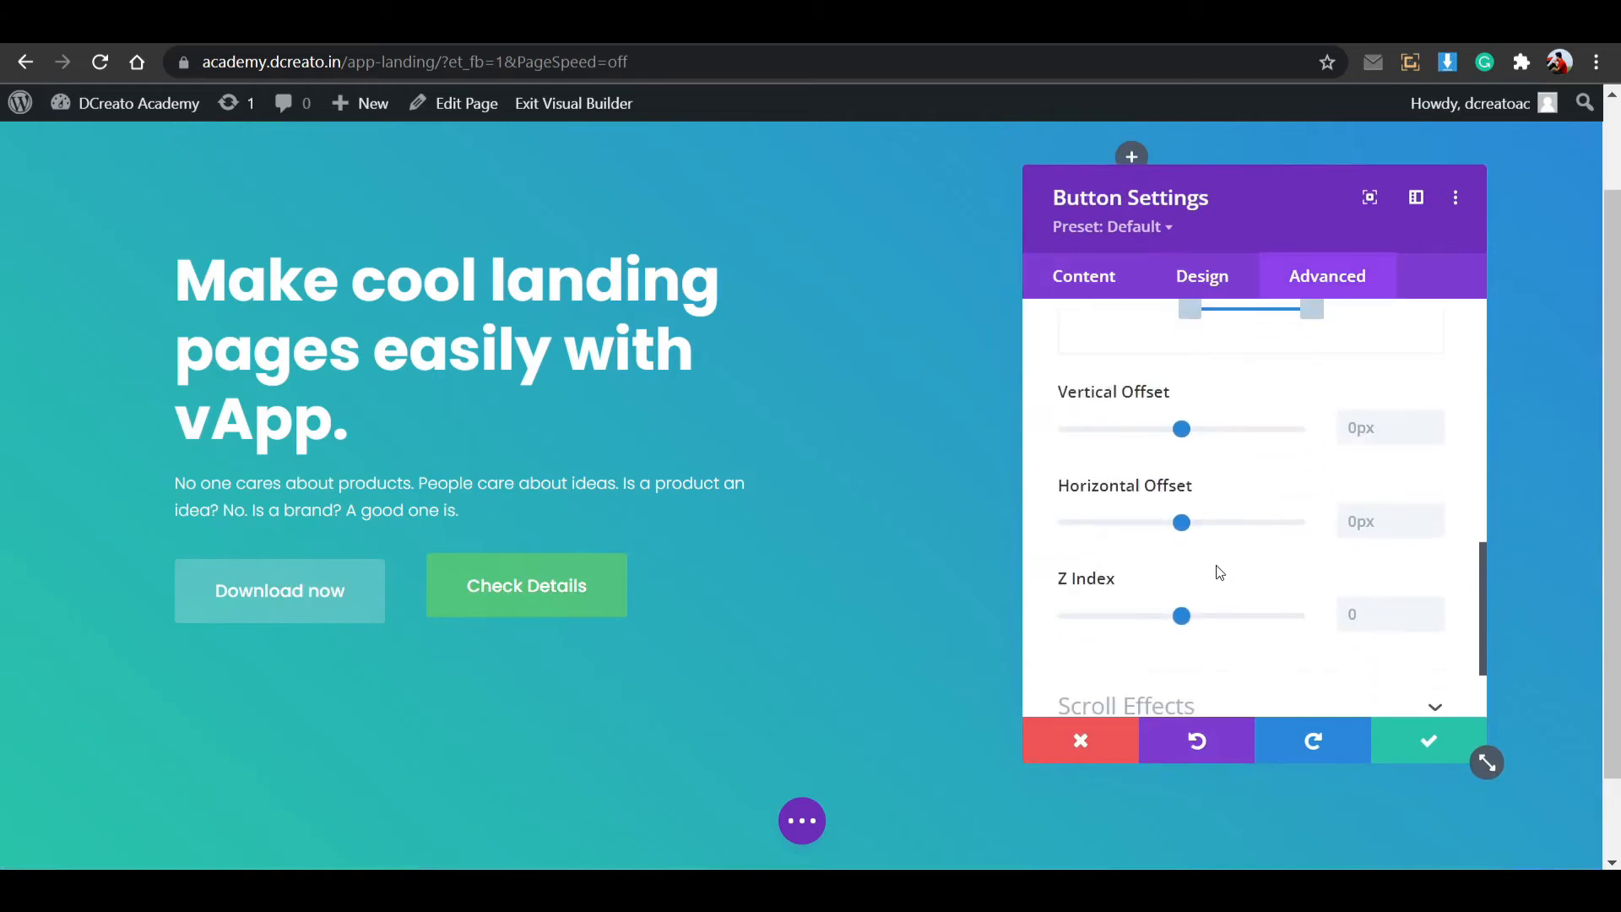
pyautogui.click(1432, 434)
pyautogui.click(1433, 435)
pyautogui.click(1433, 434)
pyautogui.click(1433, 435)
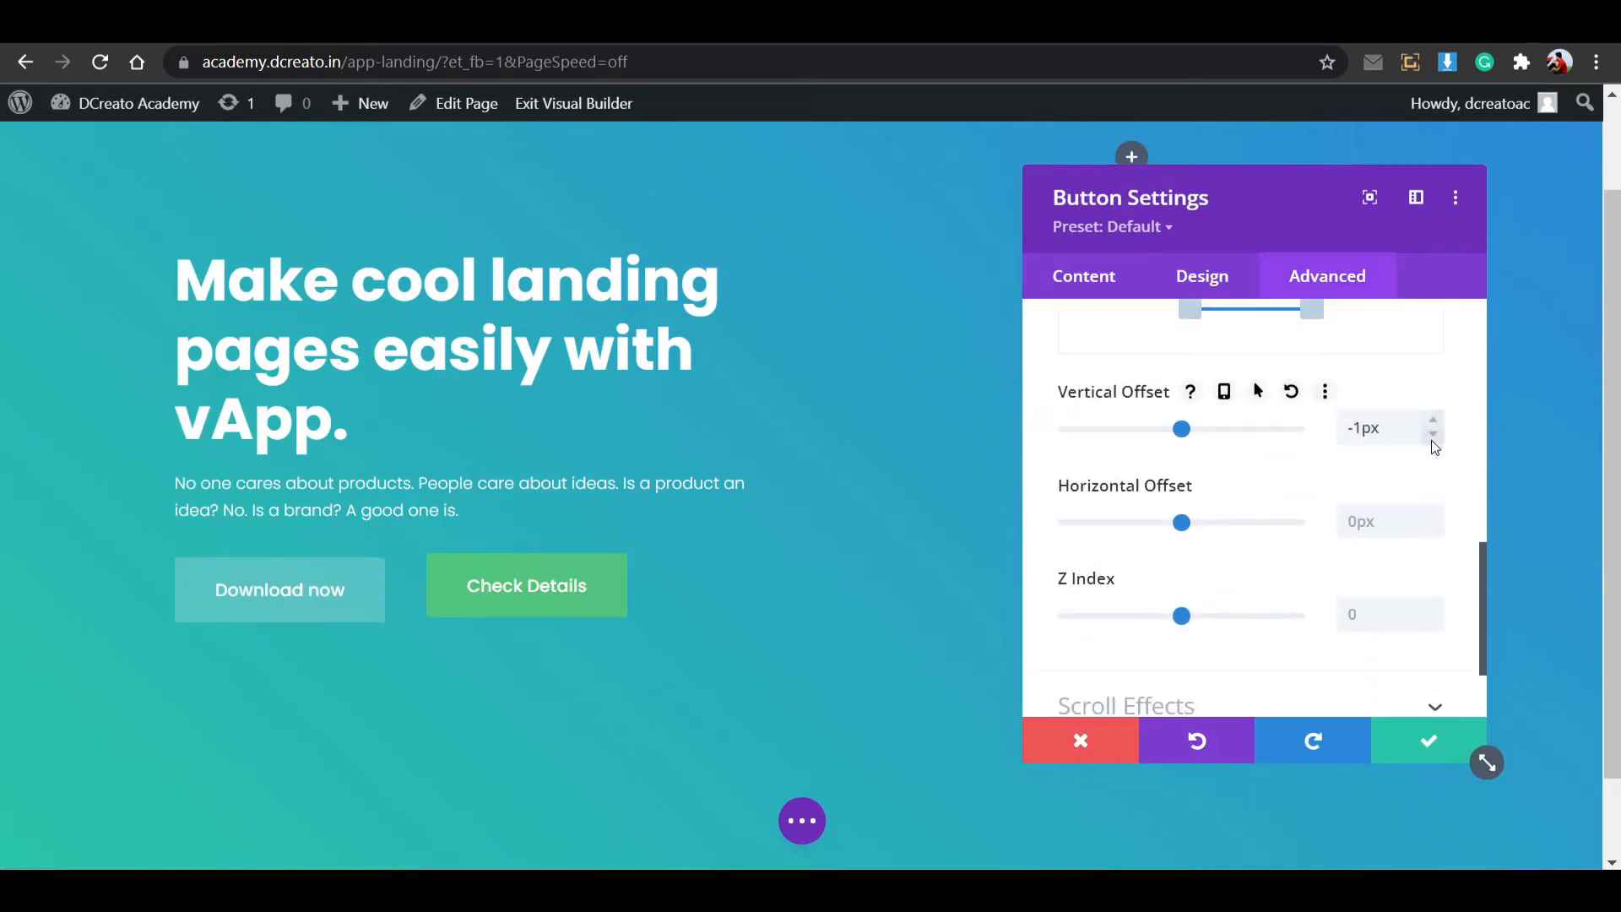
pyautogui.click(1433, 435)
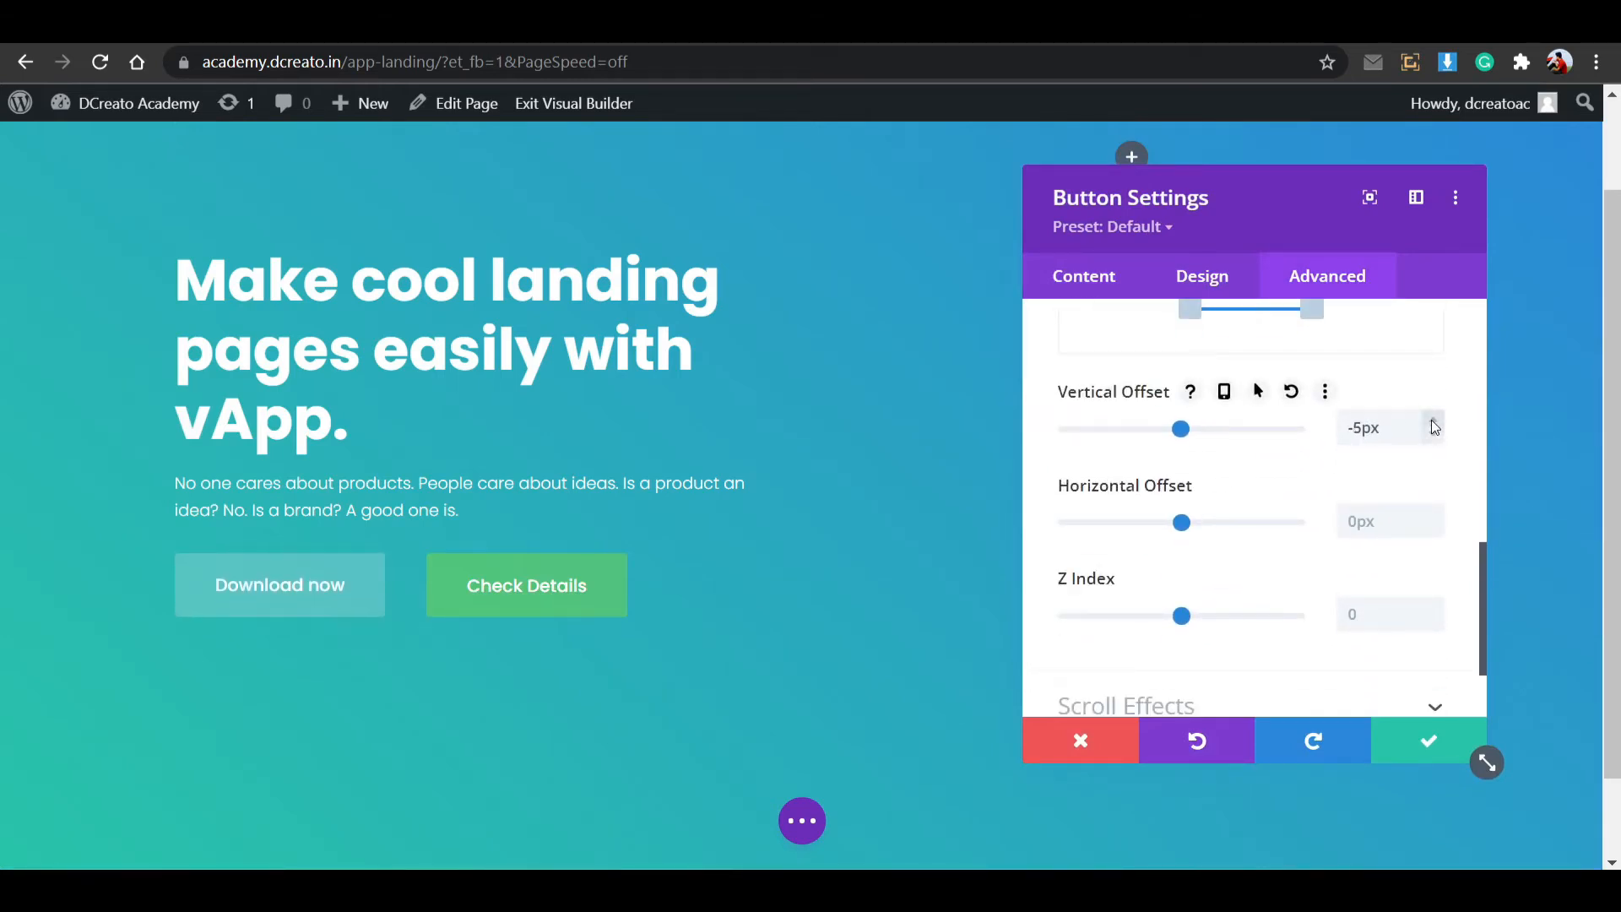
pyautogui.click(1425, 742)
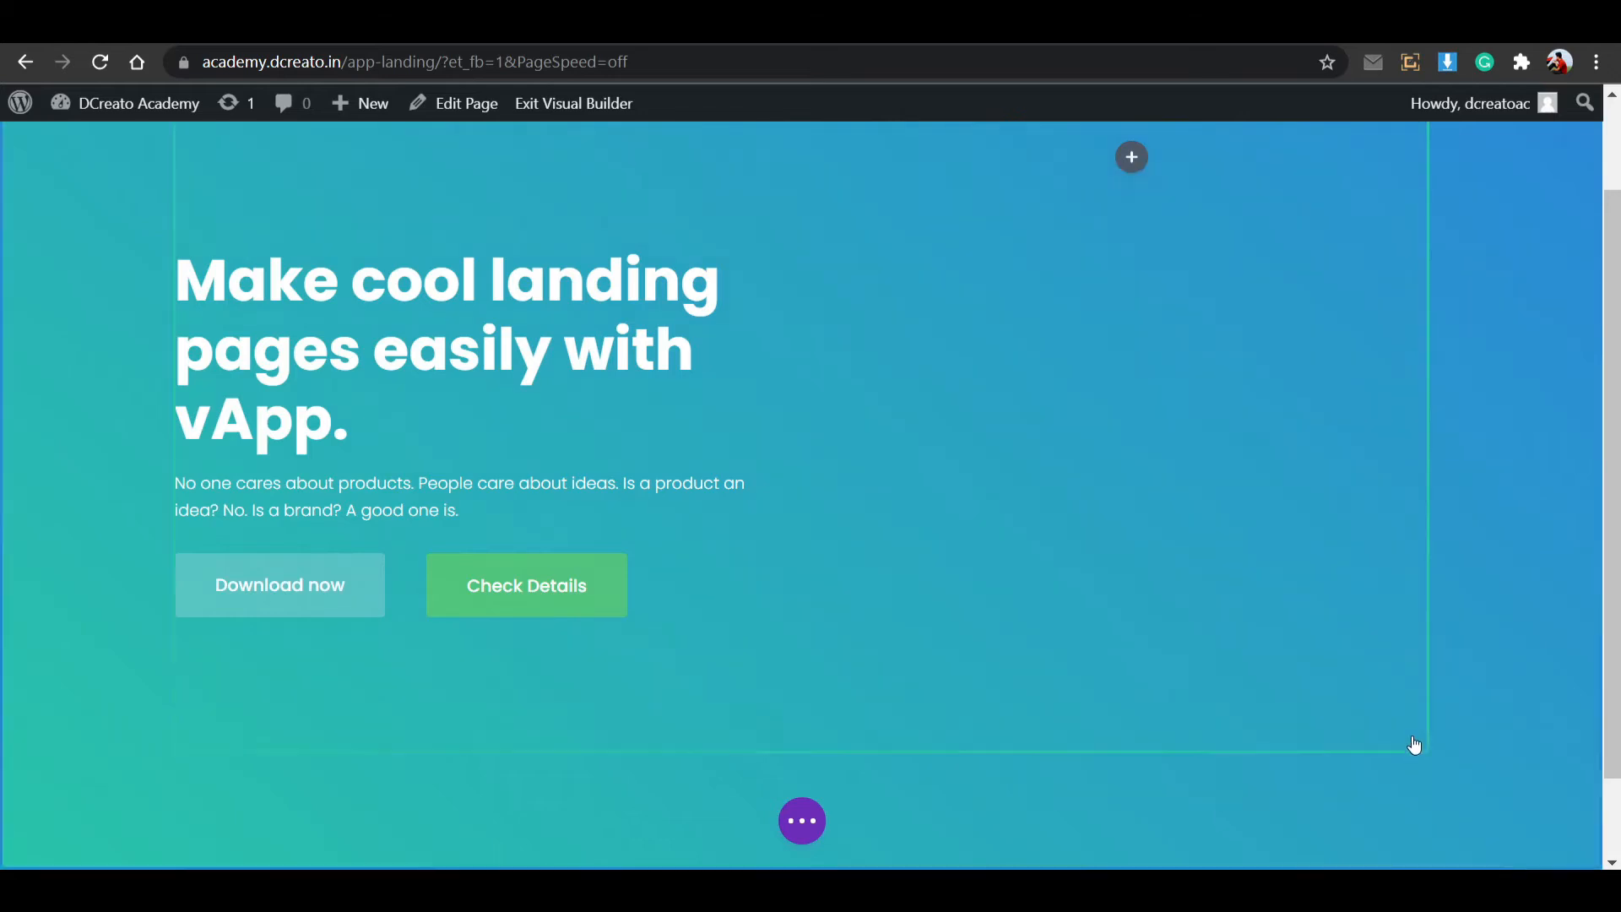
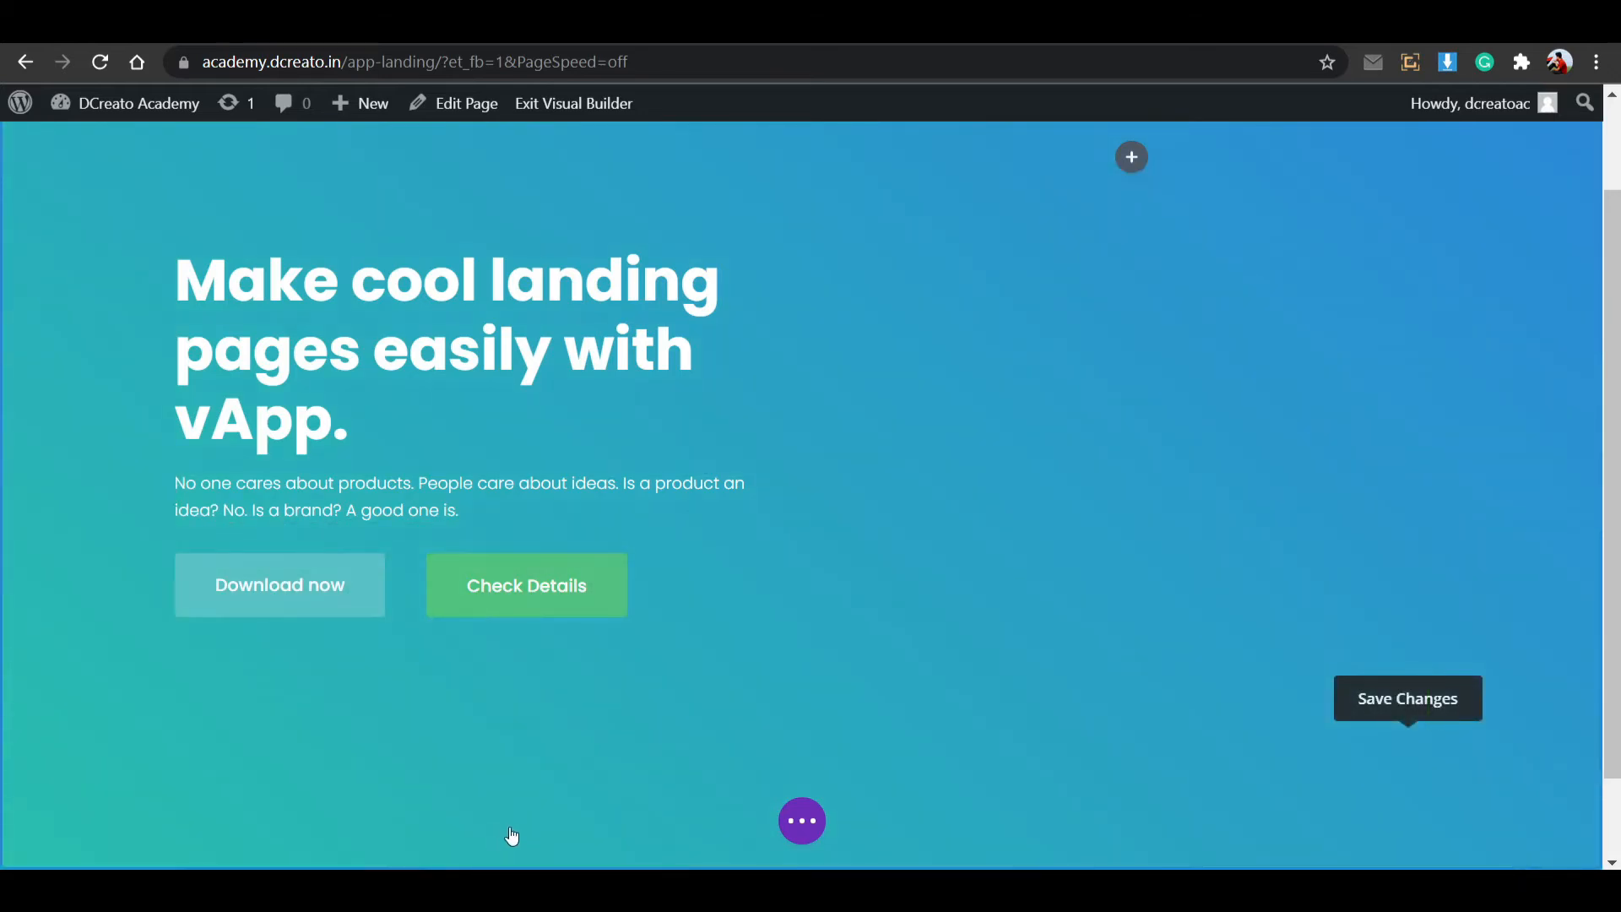
# Insert an Image module in the empty second column using the blue denim jacket phone mockup from the media library, and save it.
pyautogui.scroll(2, 519, 832)
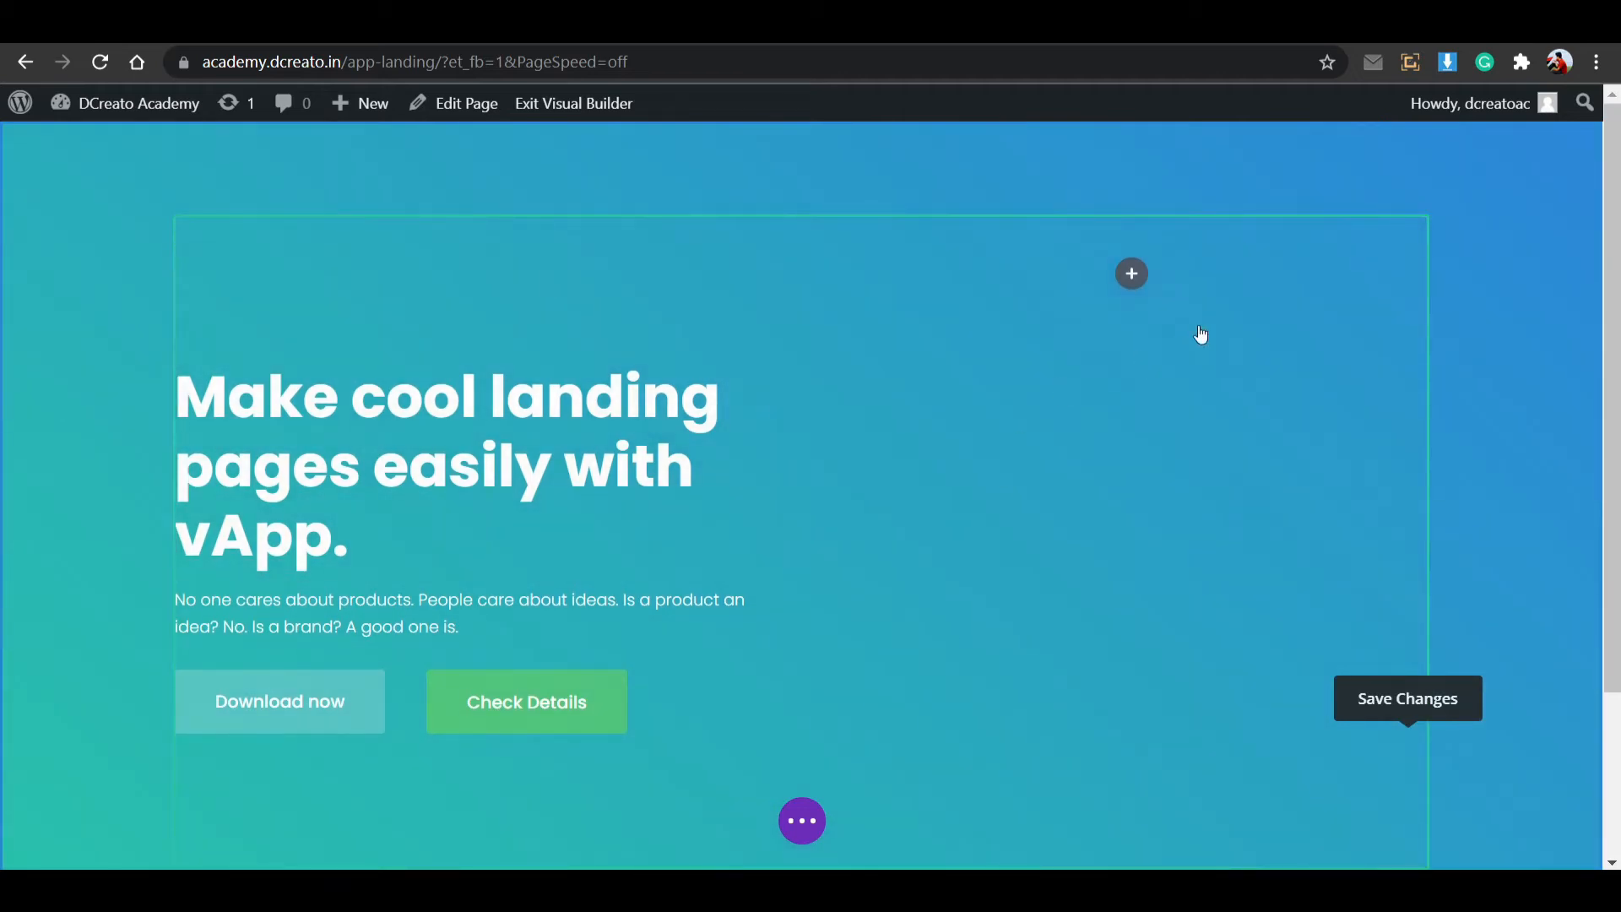
pyautogui.click(1133, 274)
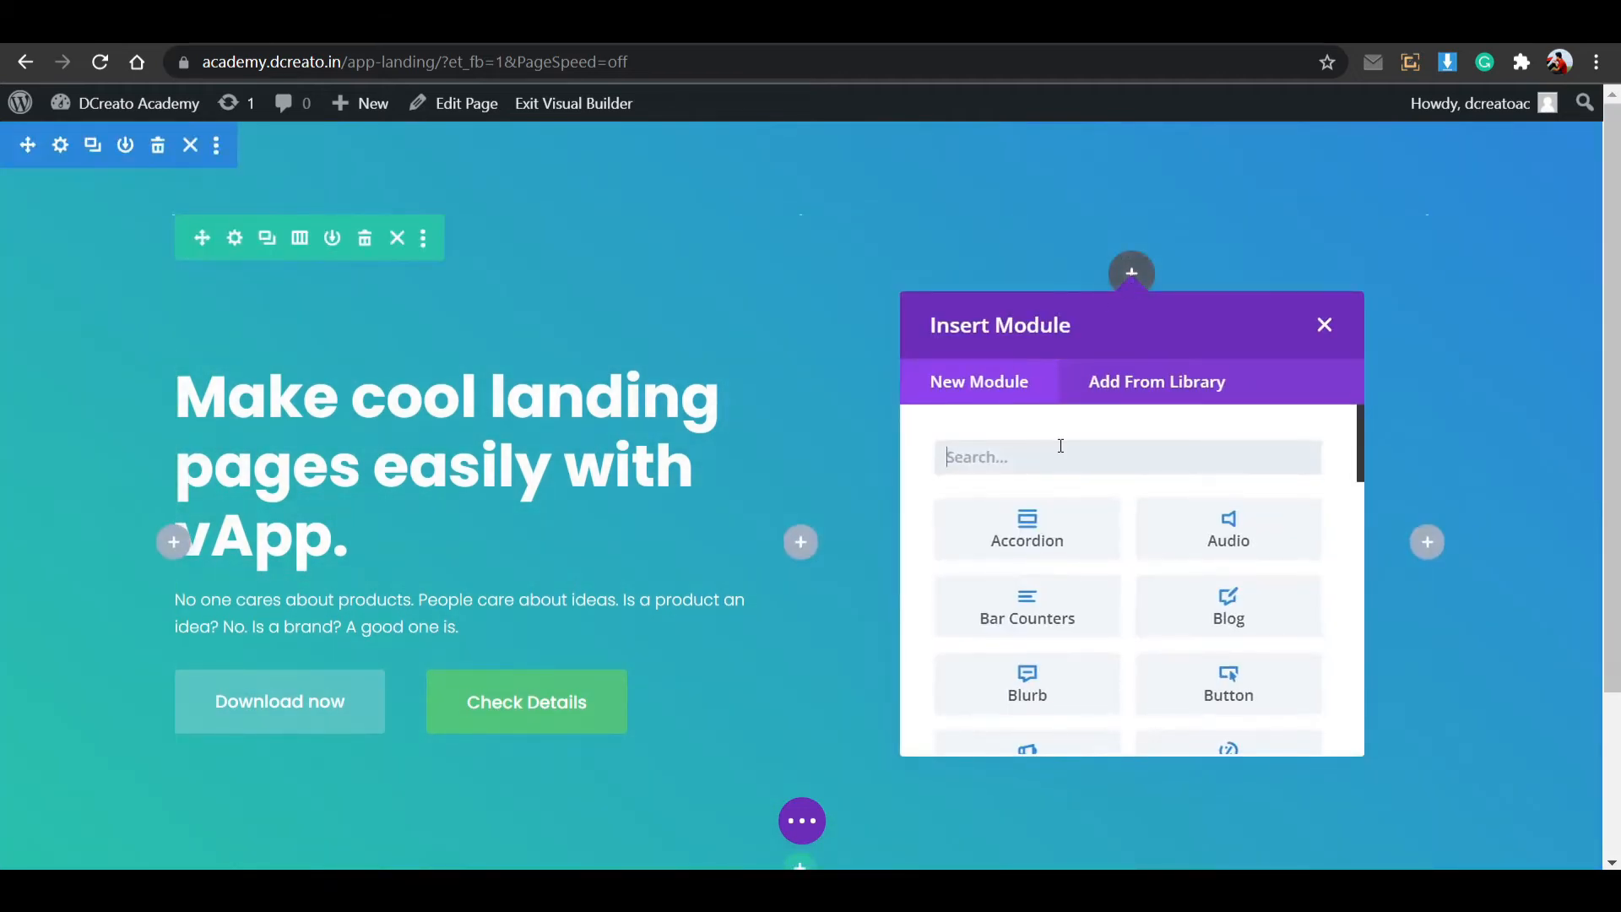
pyautogui.write('imag')
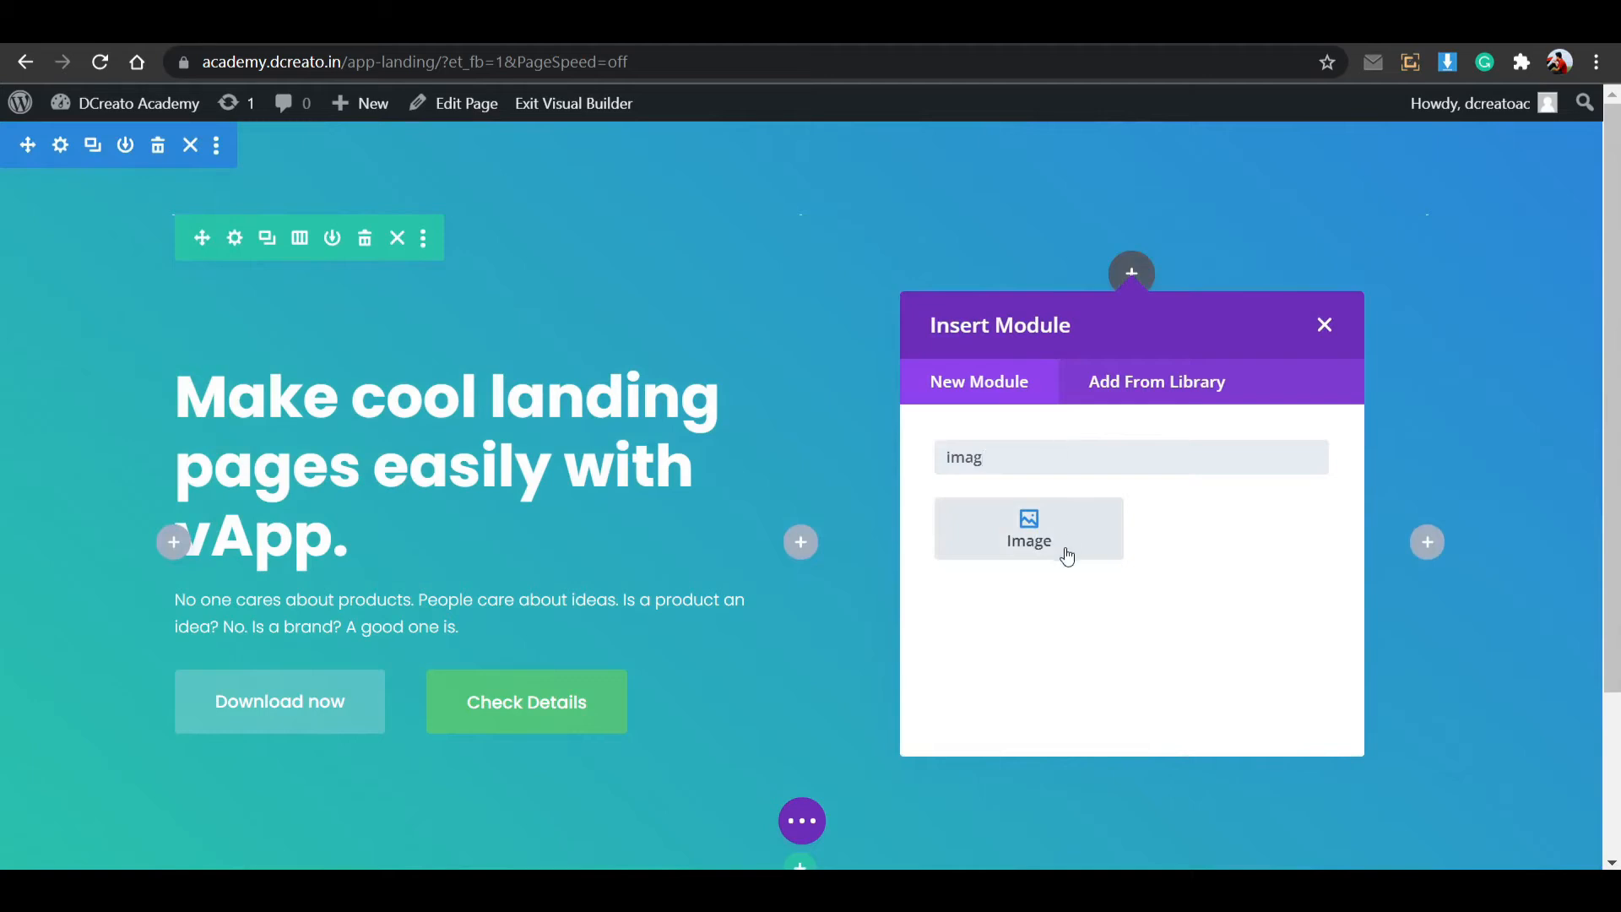
pyautogui.click(1067, 556)
pyautogui.click(1314, 590)
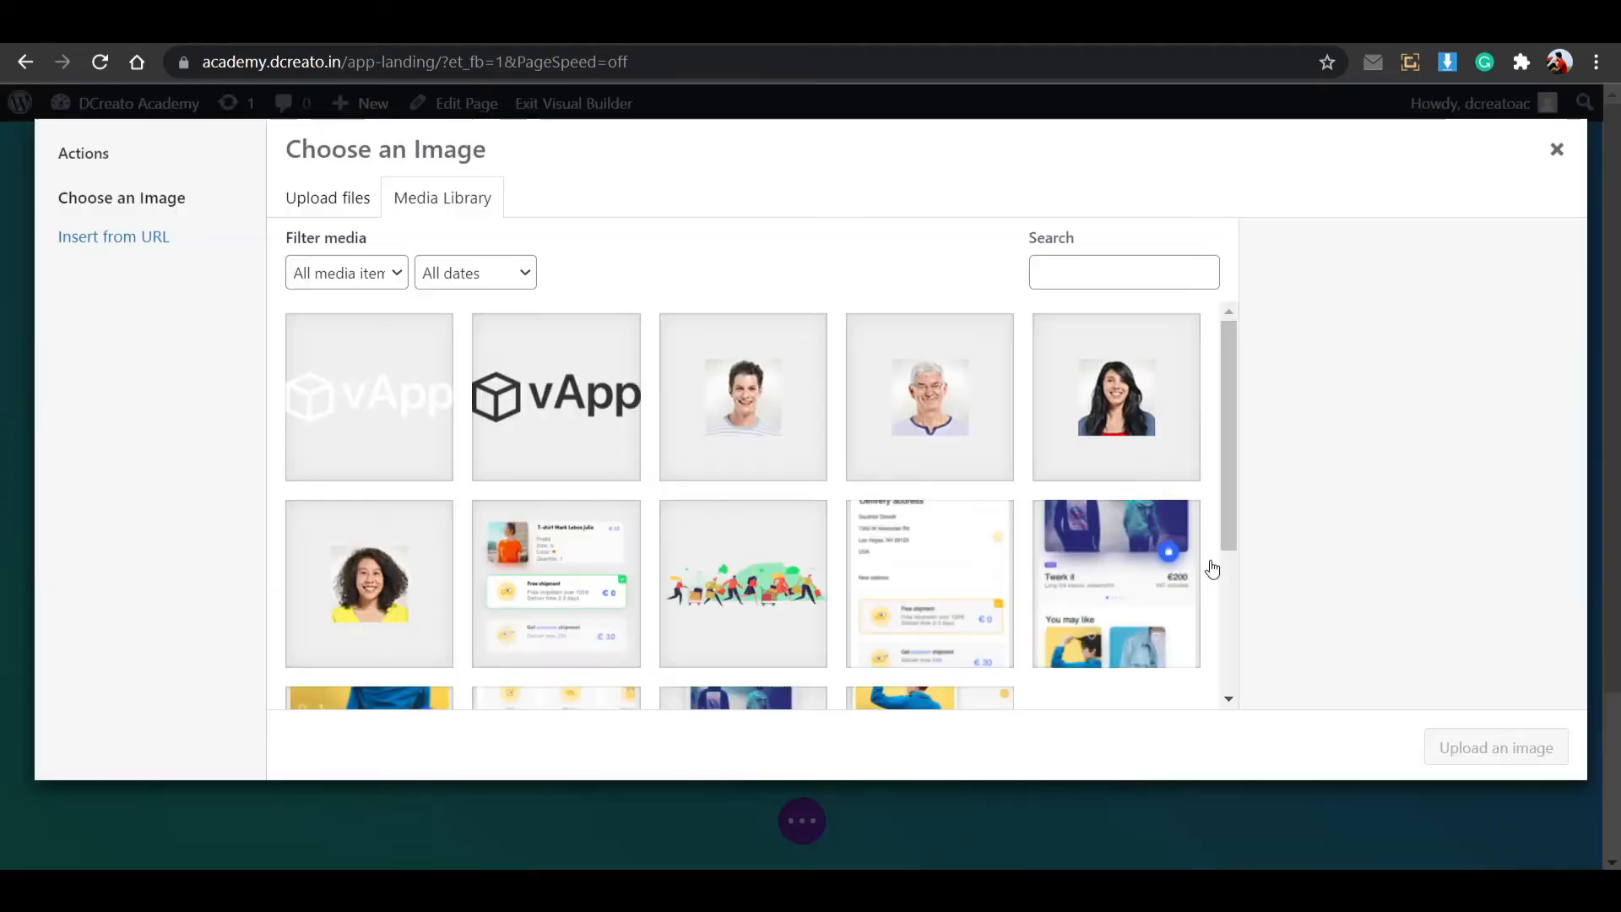
pyautogui.scroll(-2, 591, 439)
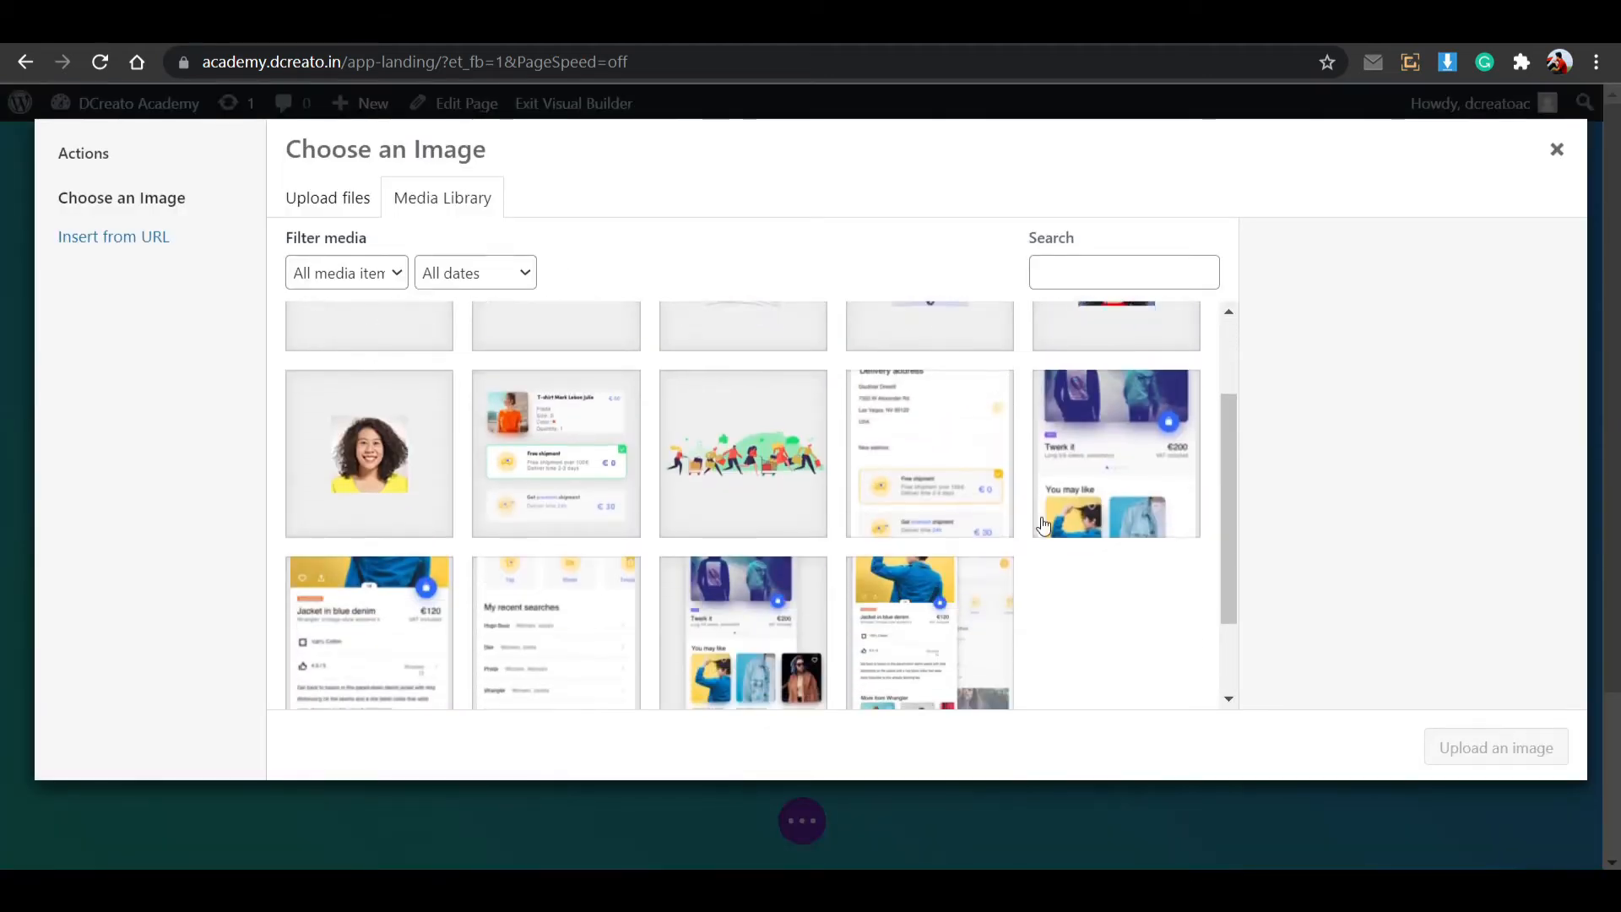
pyautogui.scroll(-2, 1043, 524)
pyautogui.click(907, 519)
pyautogui.click(1545, 750)
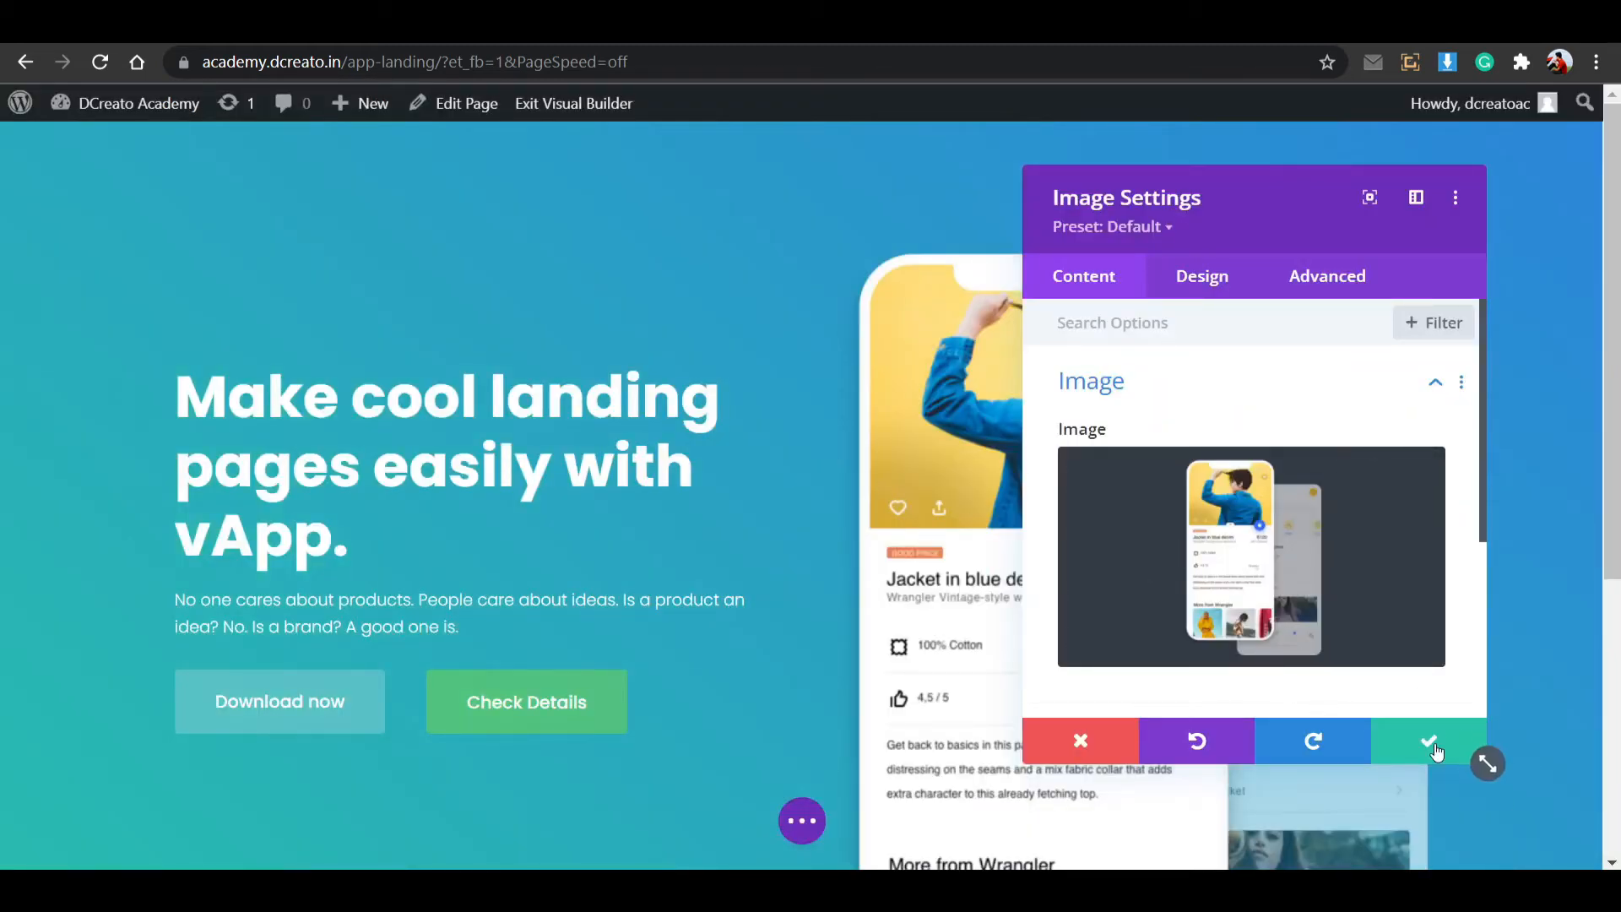
pyautogui.click(1436, 749)
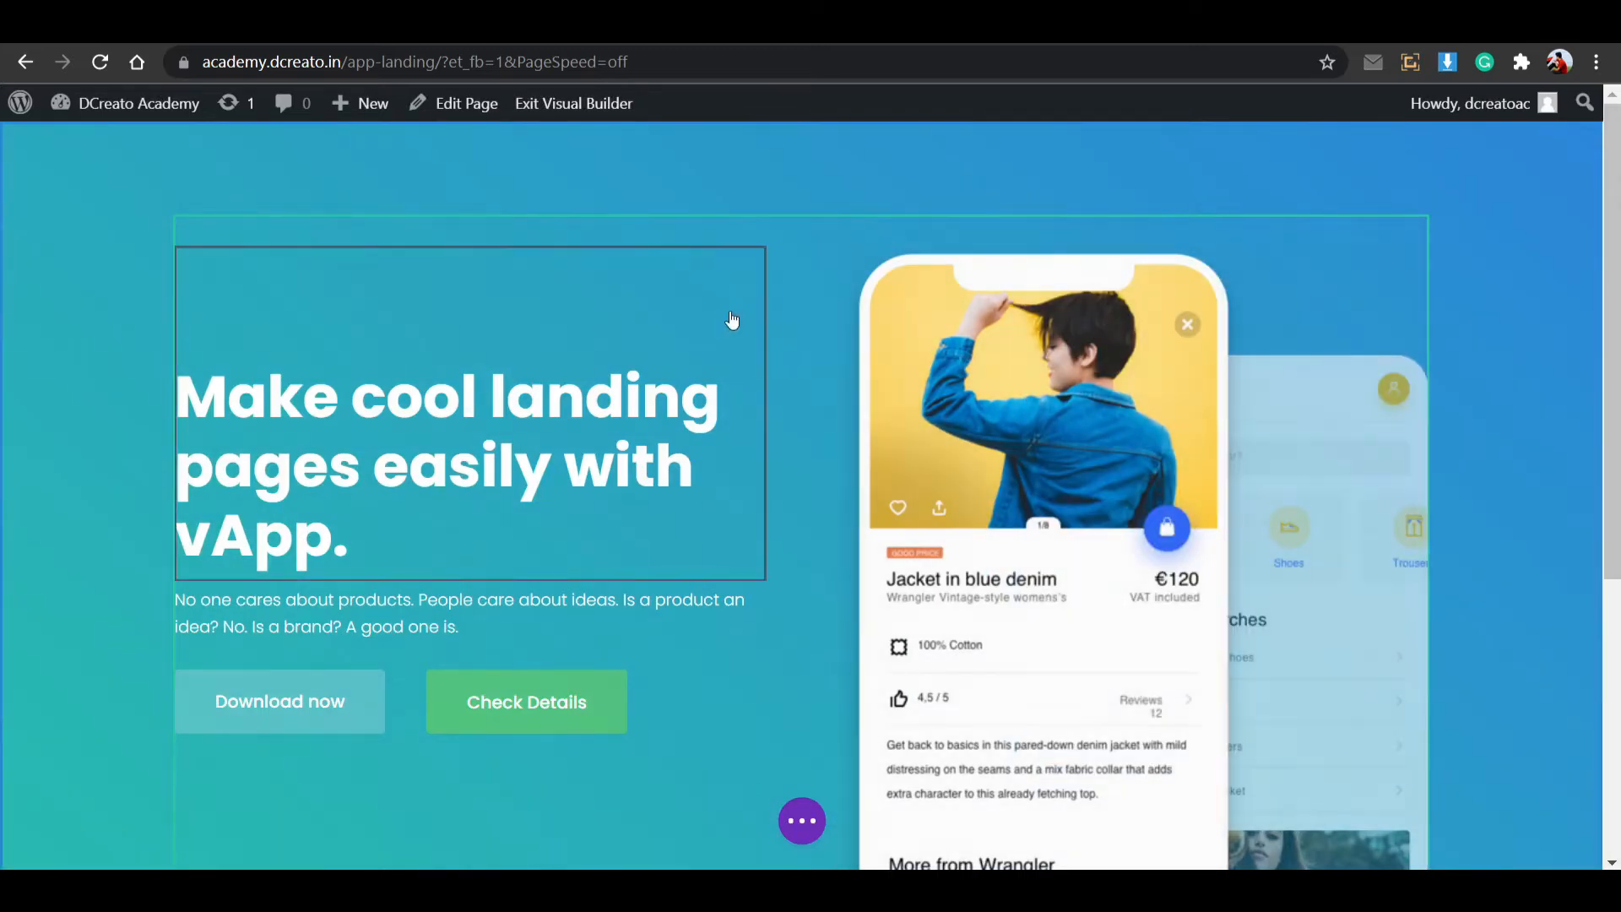
pyautogui.scroll(-5, 1028, 397)
pyautogui.scroll(5, 254, 308)
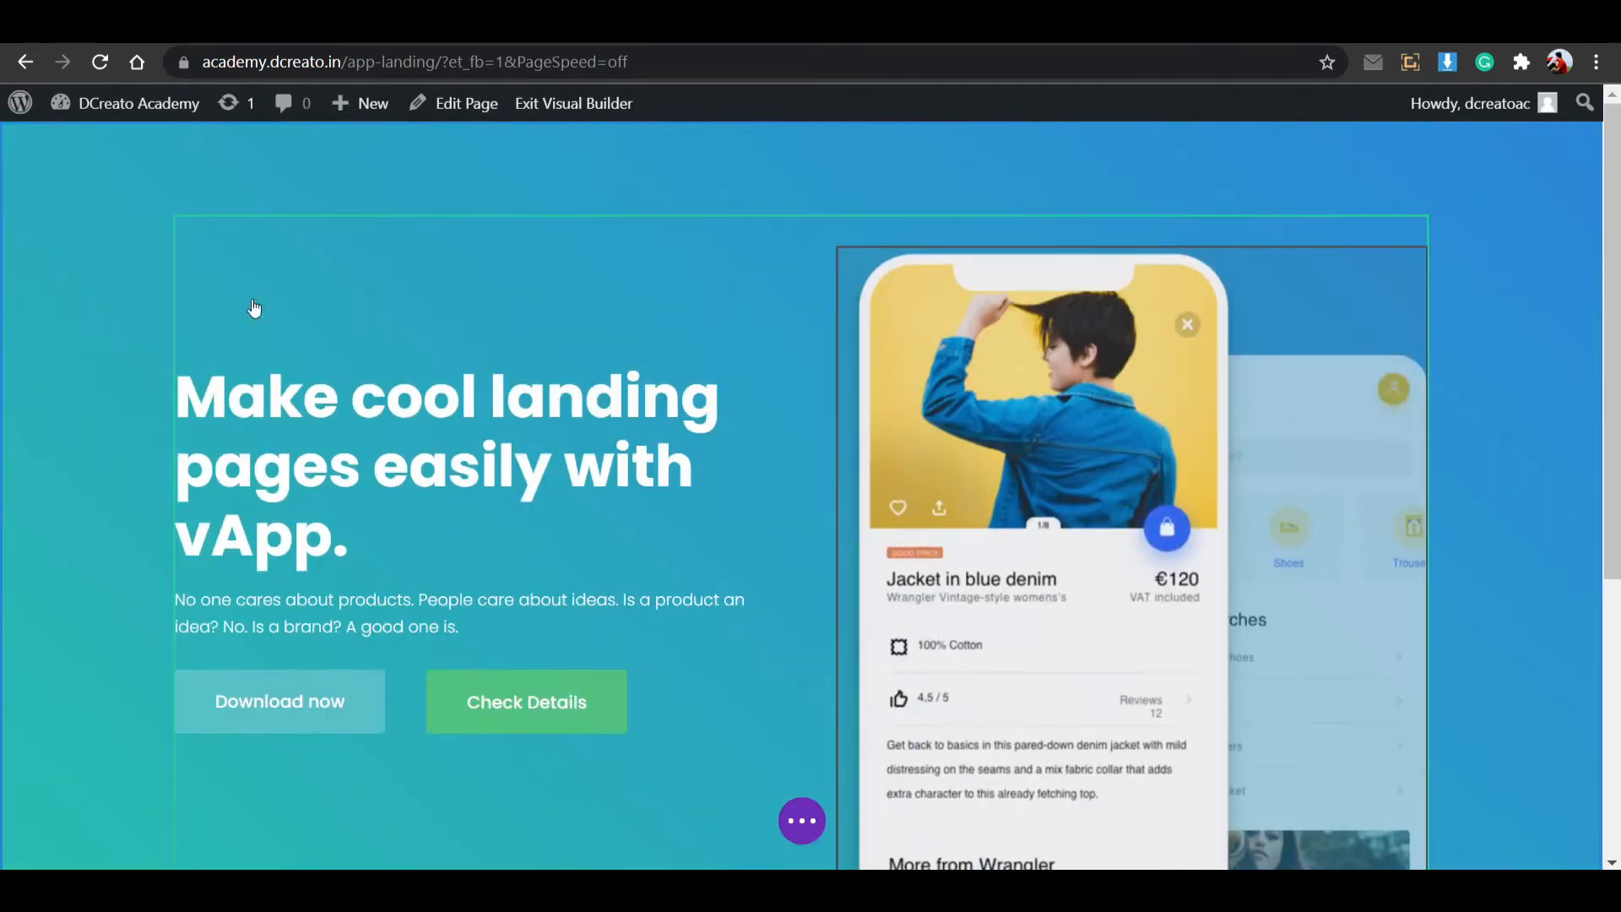
pyautogui.scroll(-4, 242, 839)
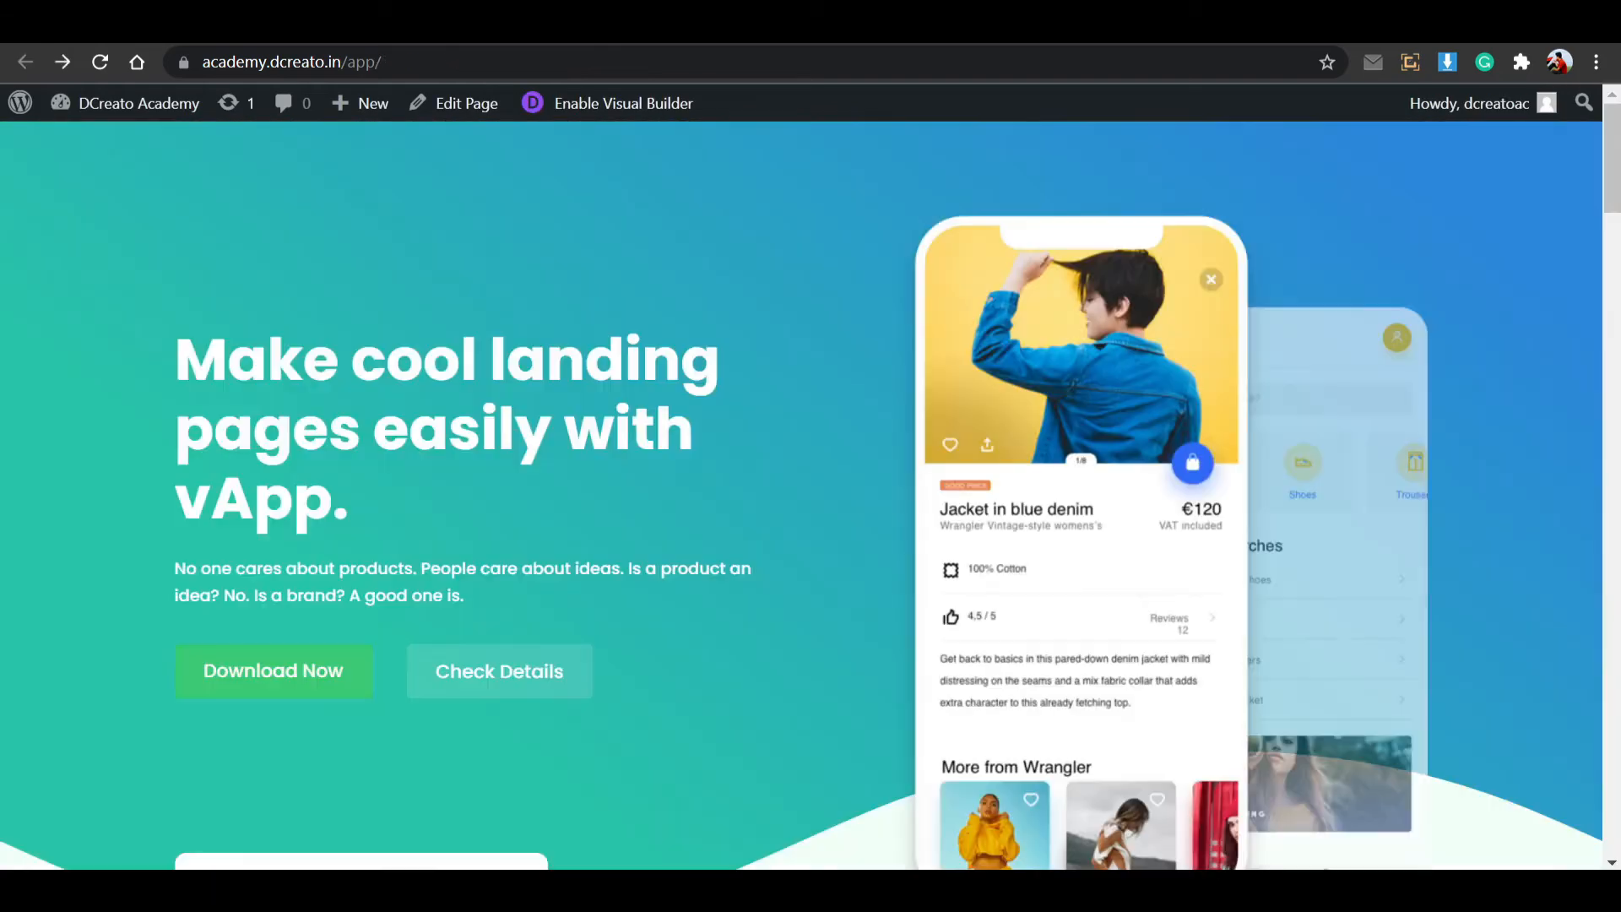
pyautogui.scroll(-5, 696, 618)
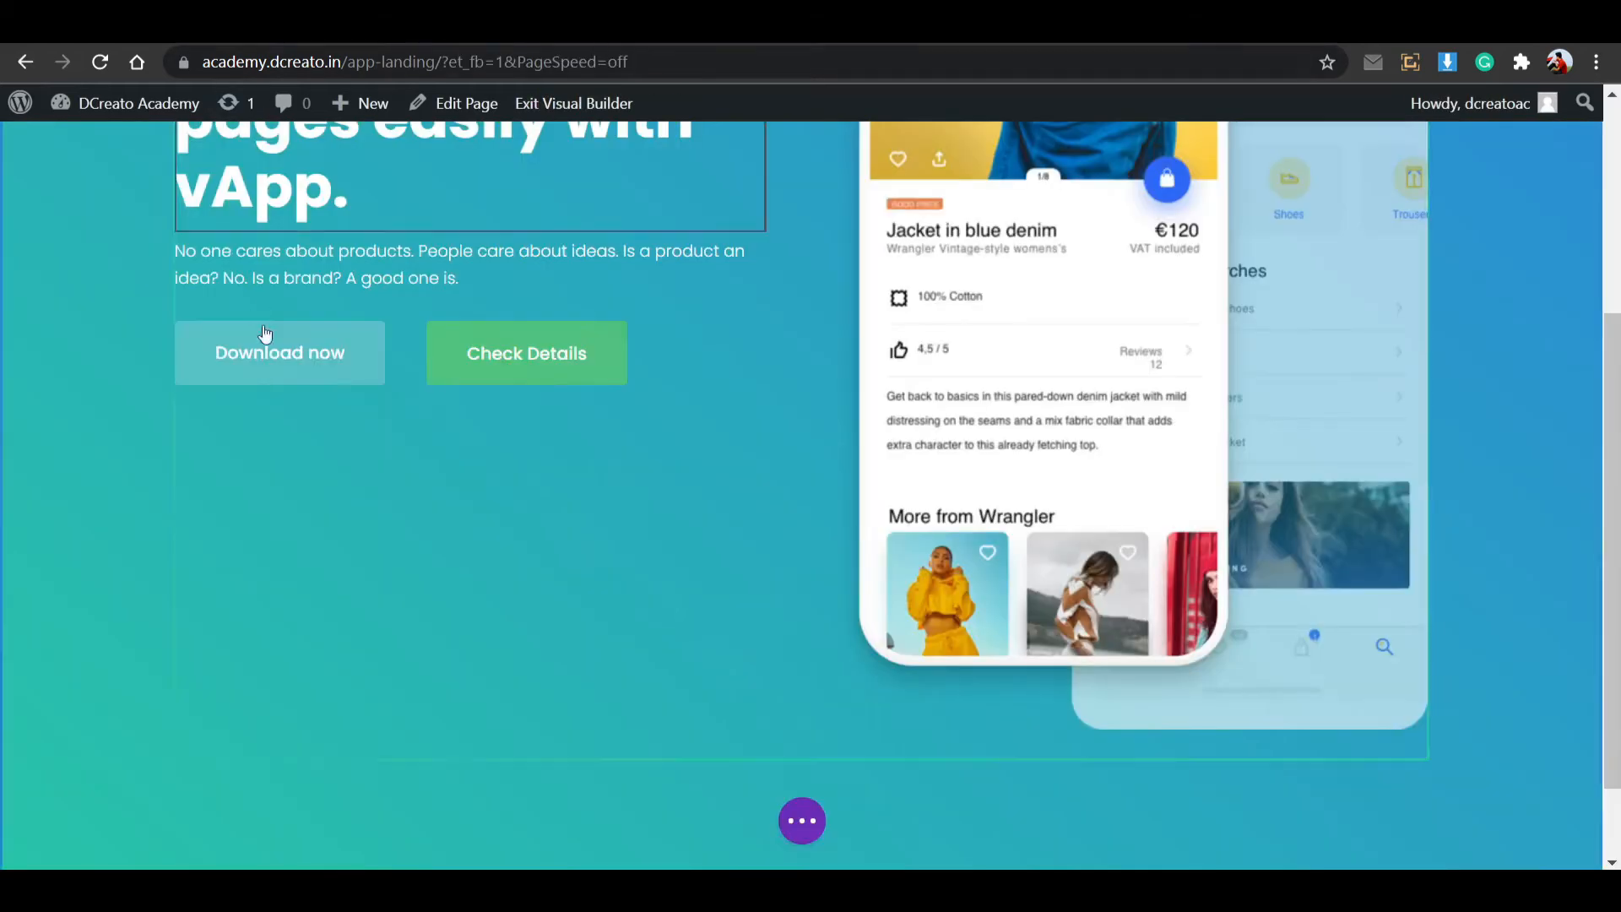
# Add a bottom divider to the hero section using the single-layer gentle wave style.
pyautogui.scroll(4, 264, 354)
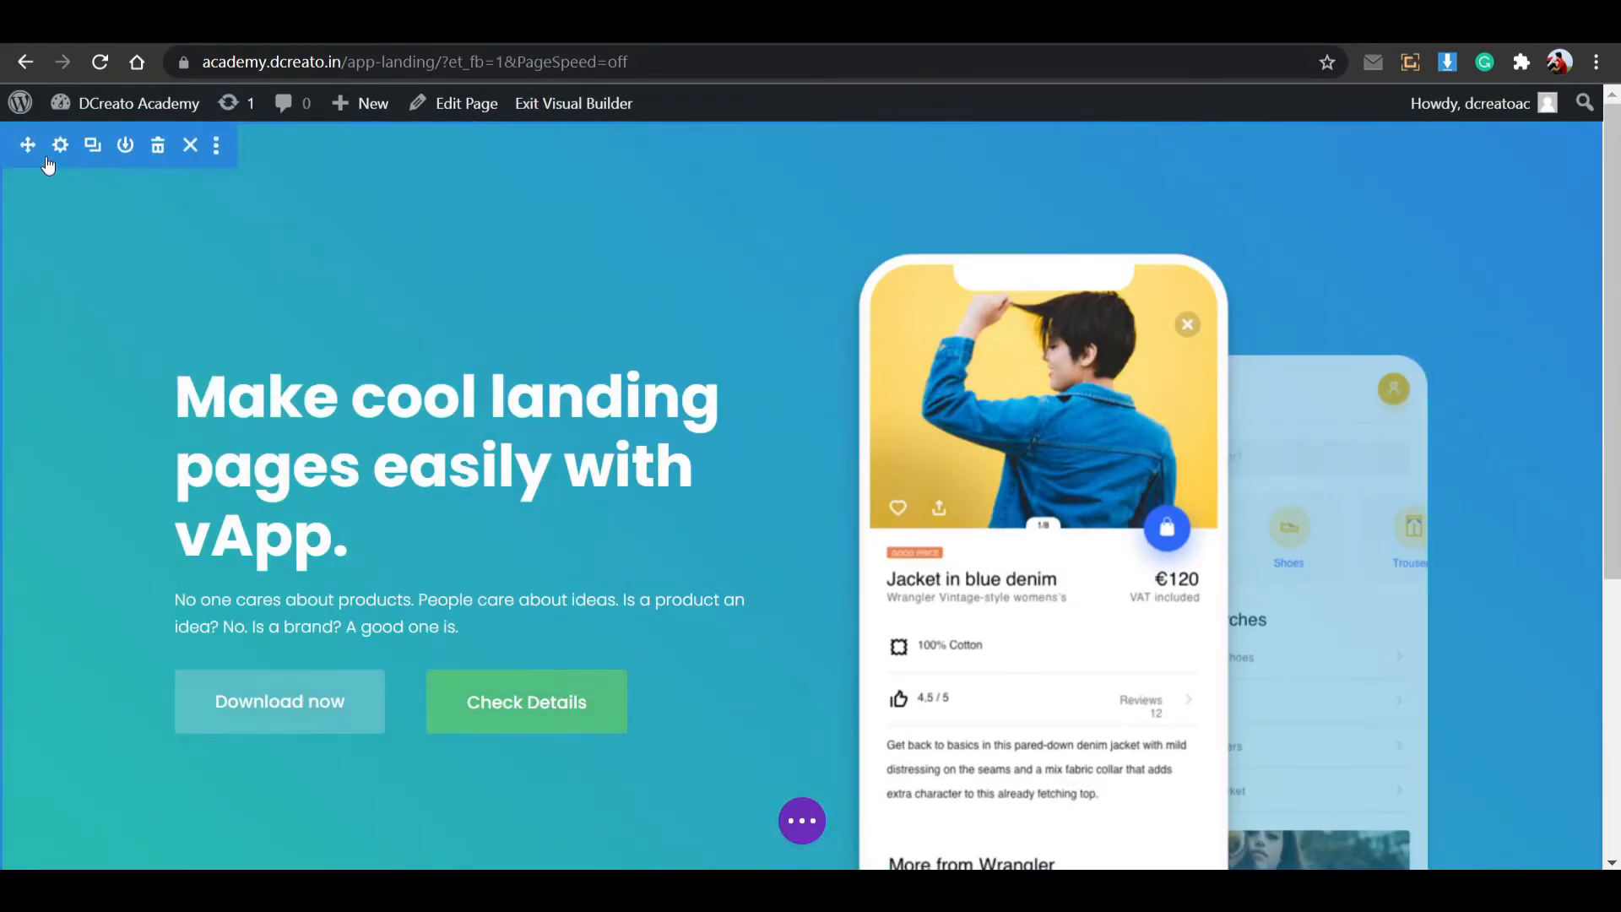
pyautogui.click(59, 152)
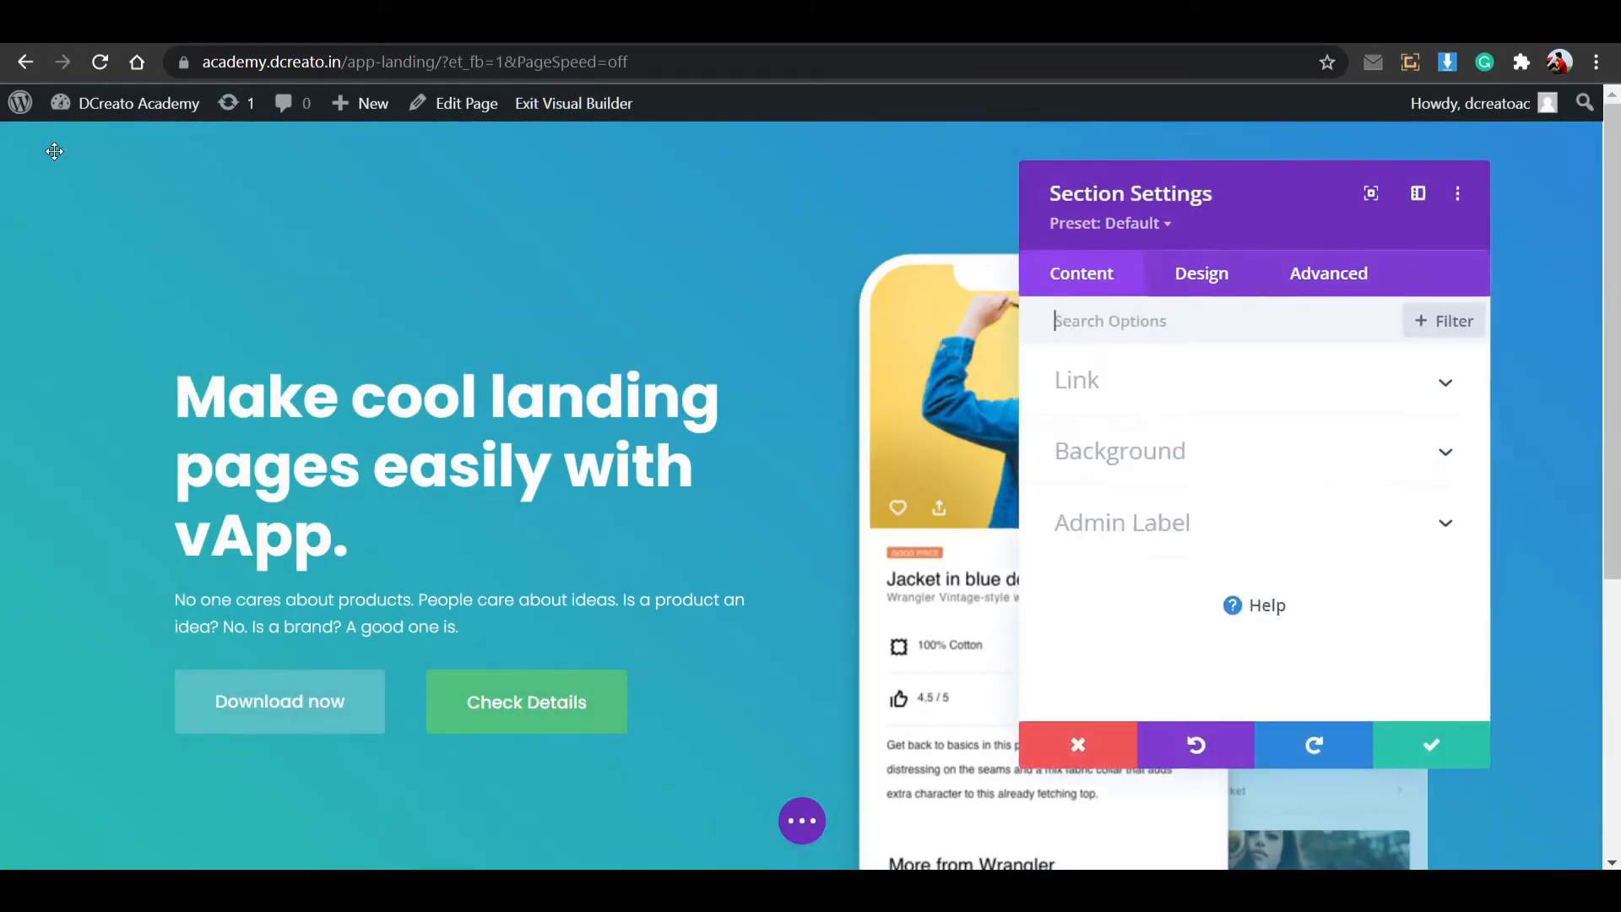
pyautogui.click(1189, 281)
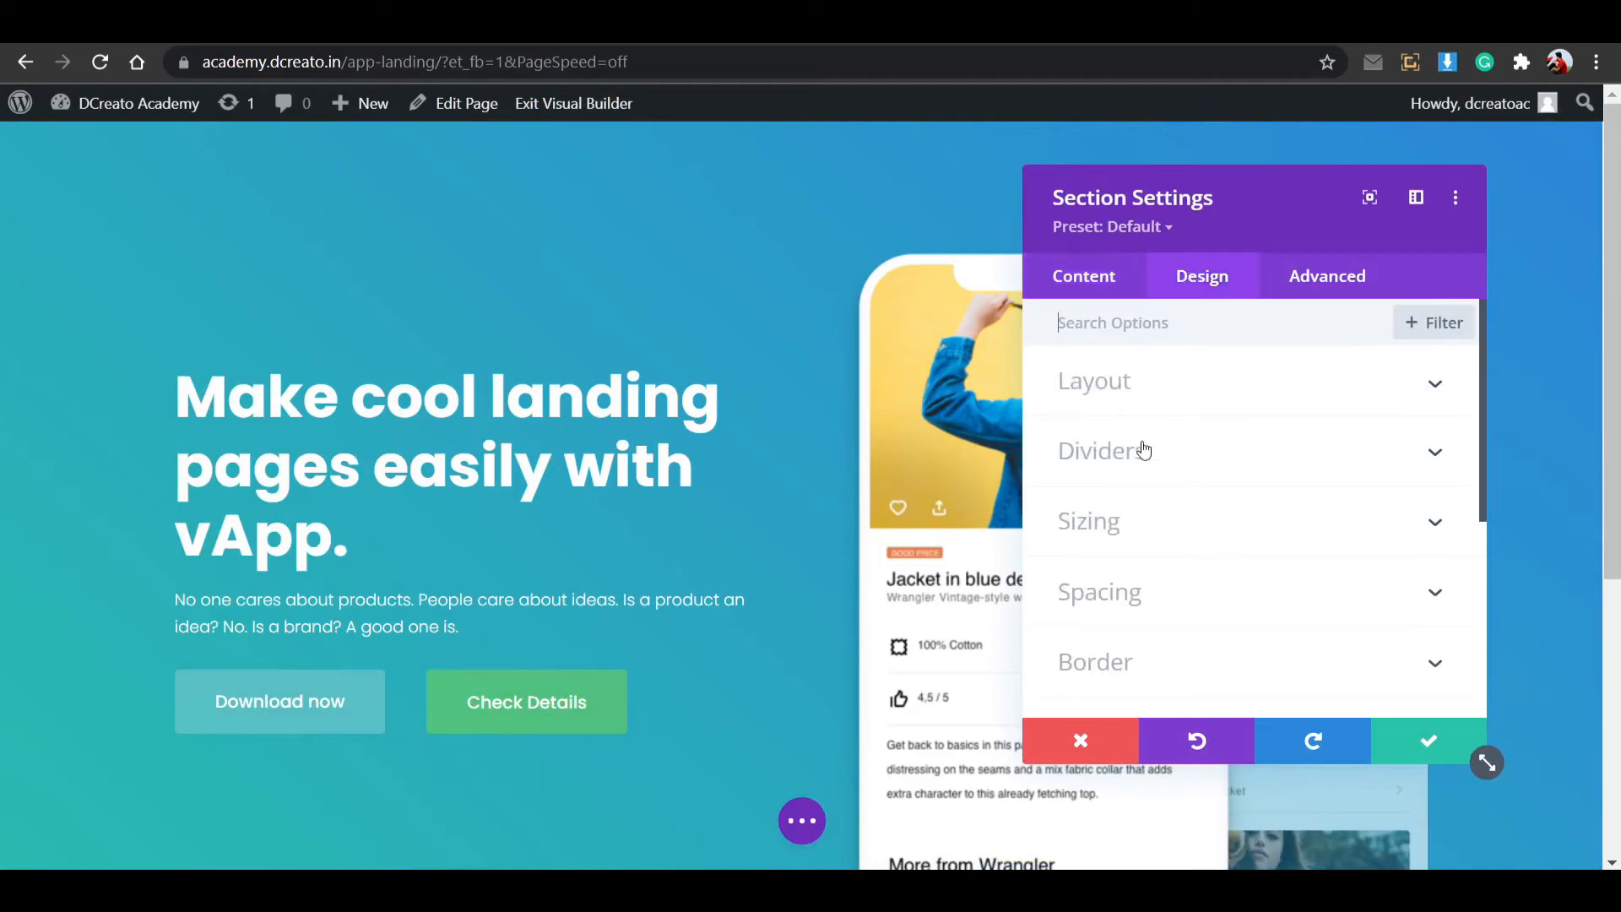
pyautogui.click(1198, 458)
pyautogui.click(1351, 424)
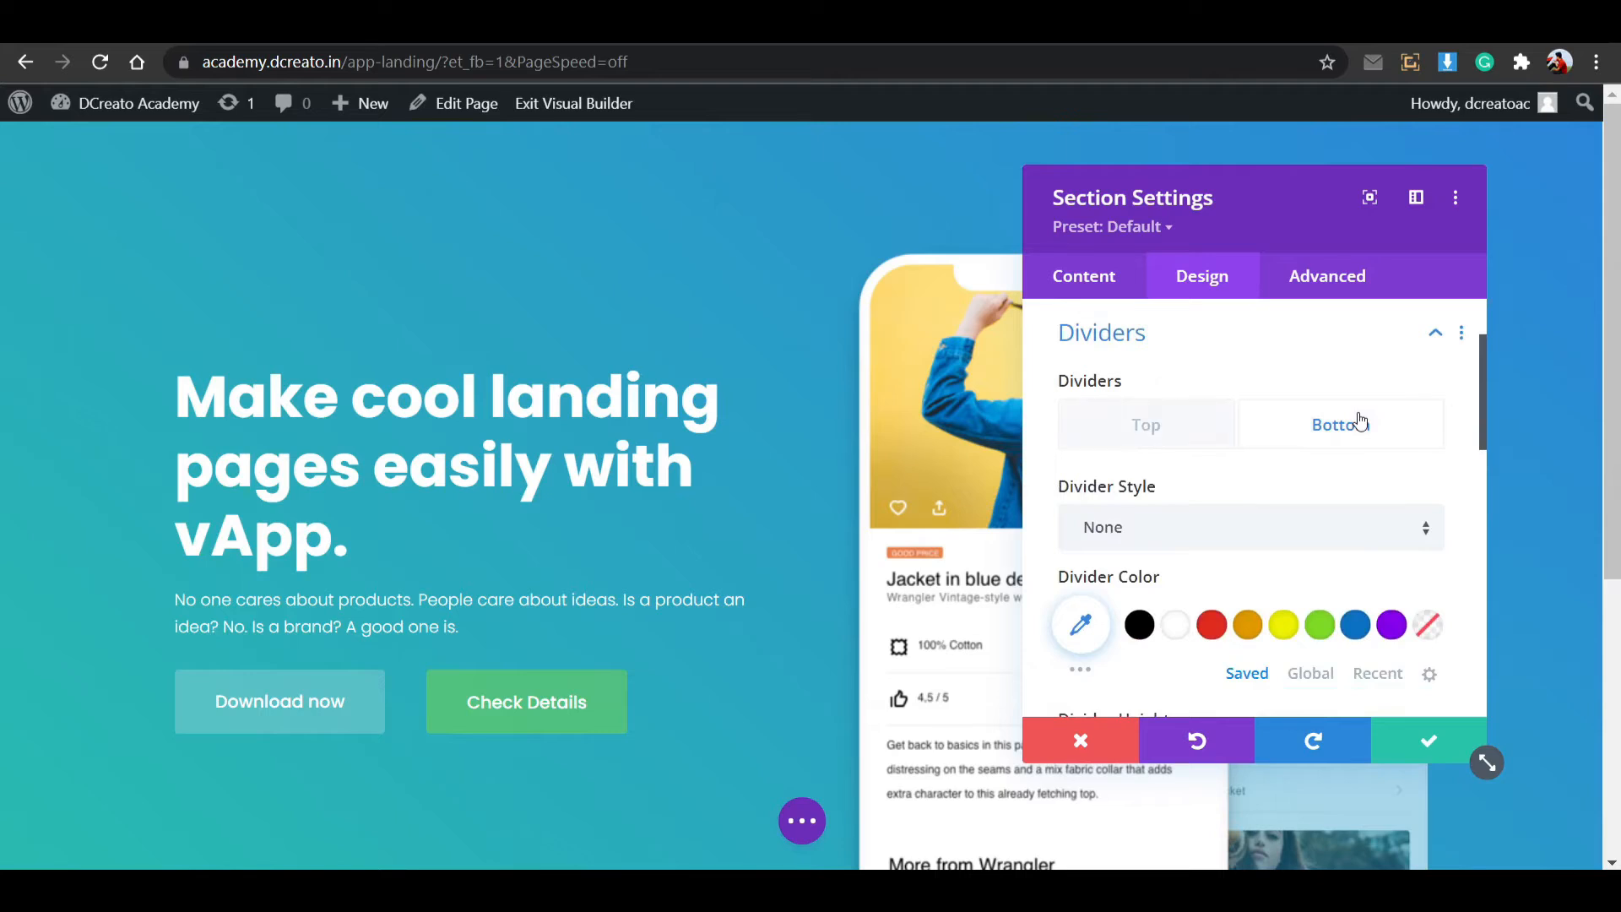
pyautogui.scroll(-2, 1077, 549)
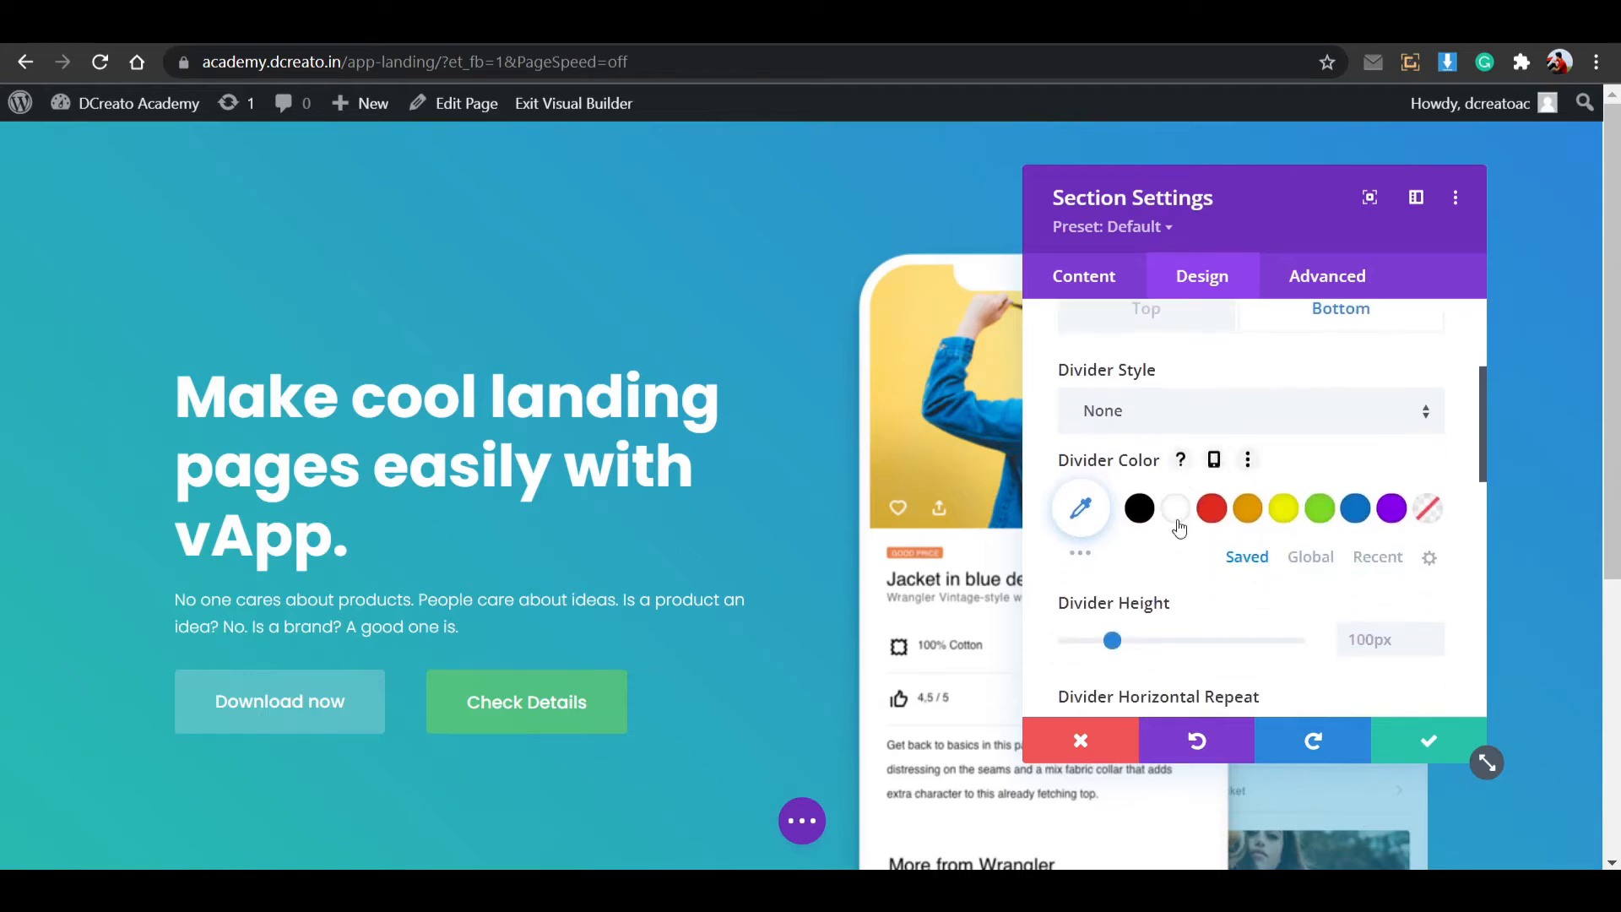
pyautogui.click(1204, 413)
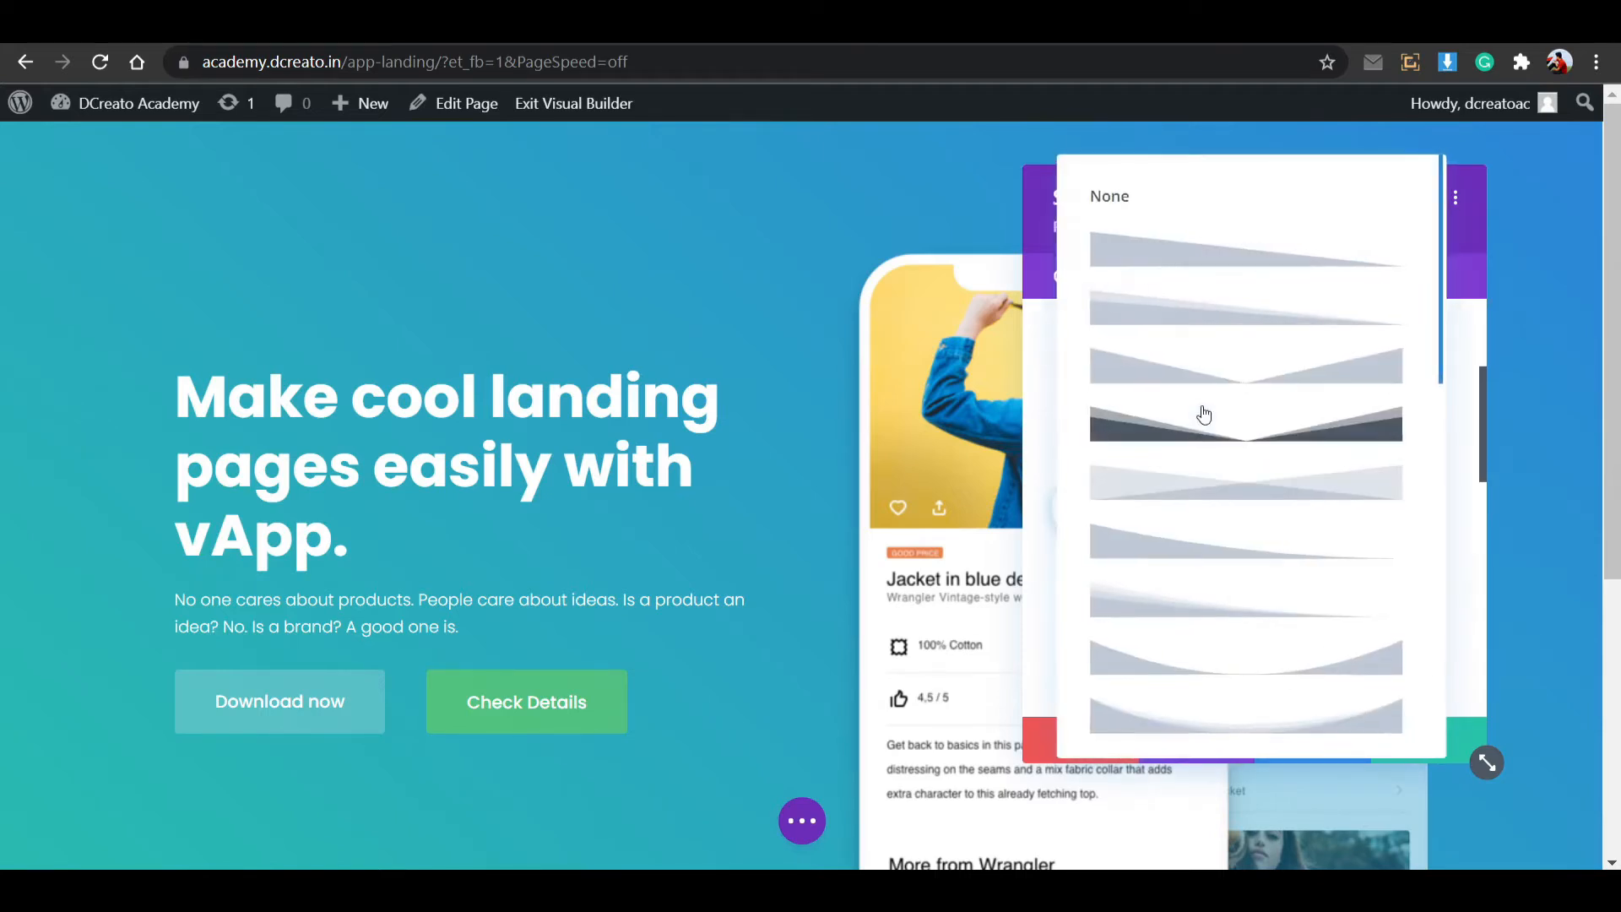
pyautogui.scroll(-1, 1239, 623)
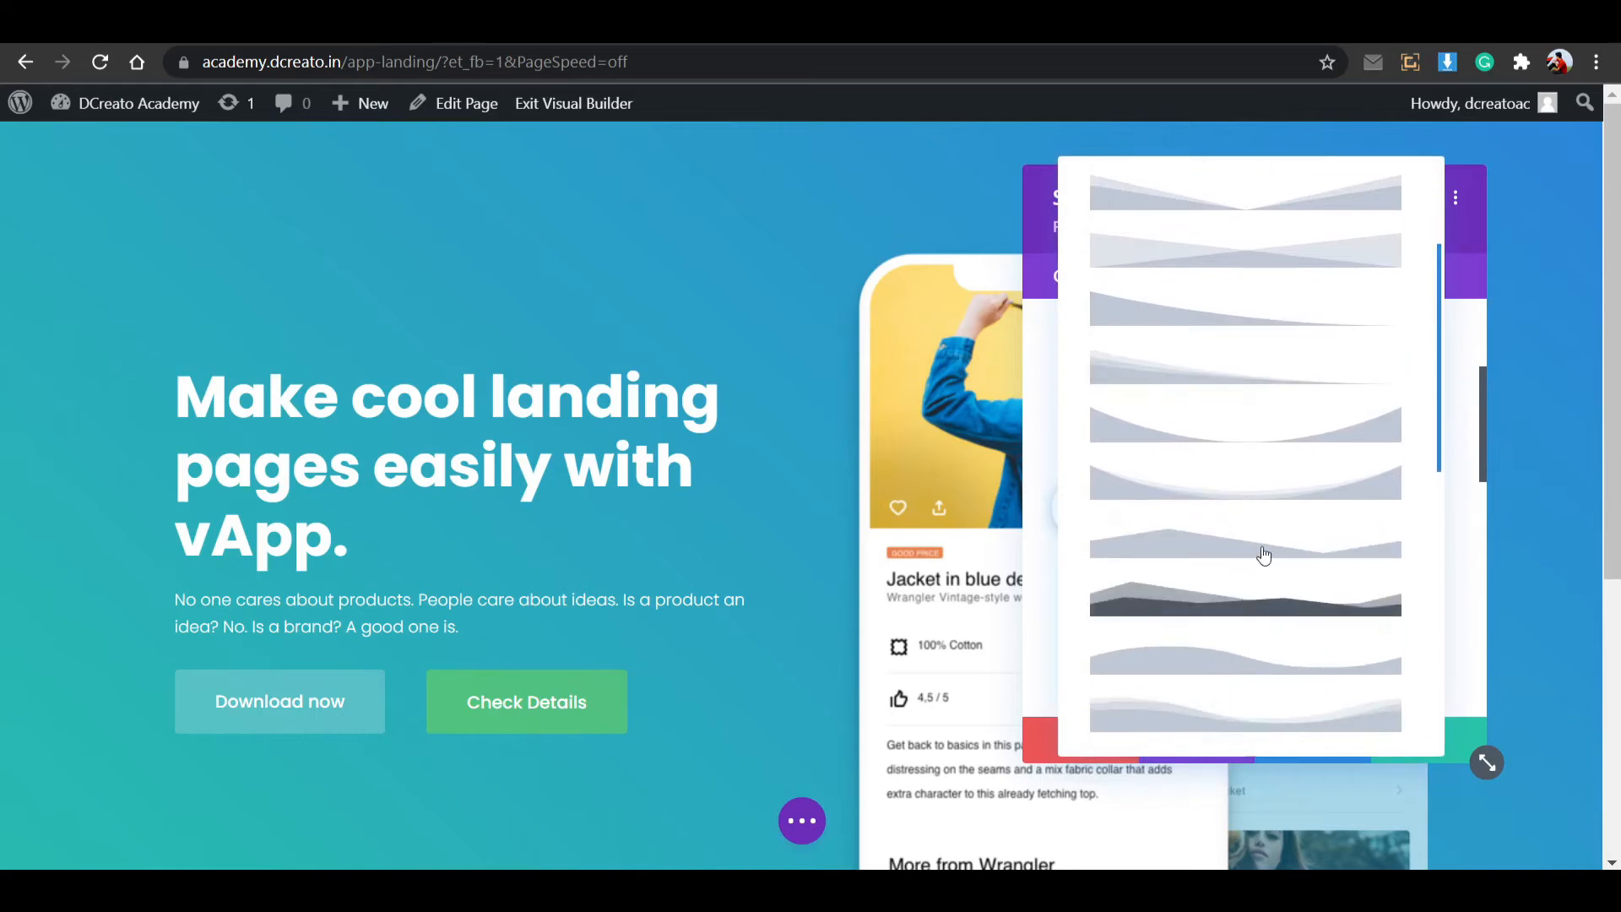
pyautogui.scroll(-4, 1258, 552)
pyautogui.scroll(-3, 1231, 524)
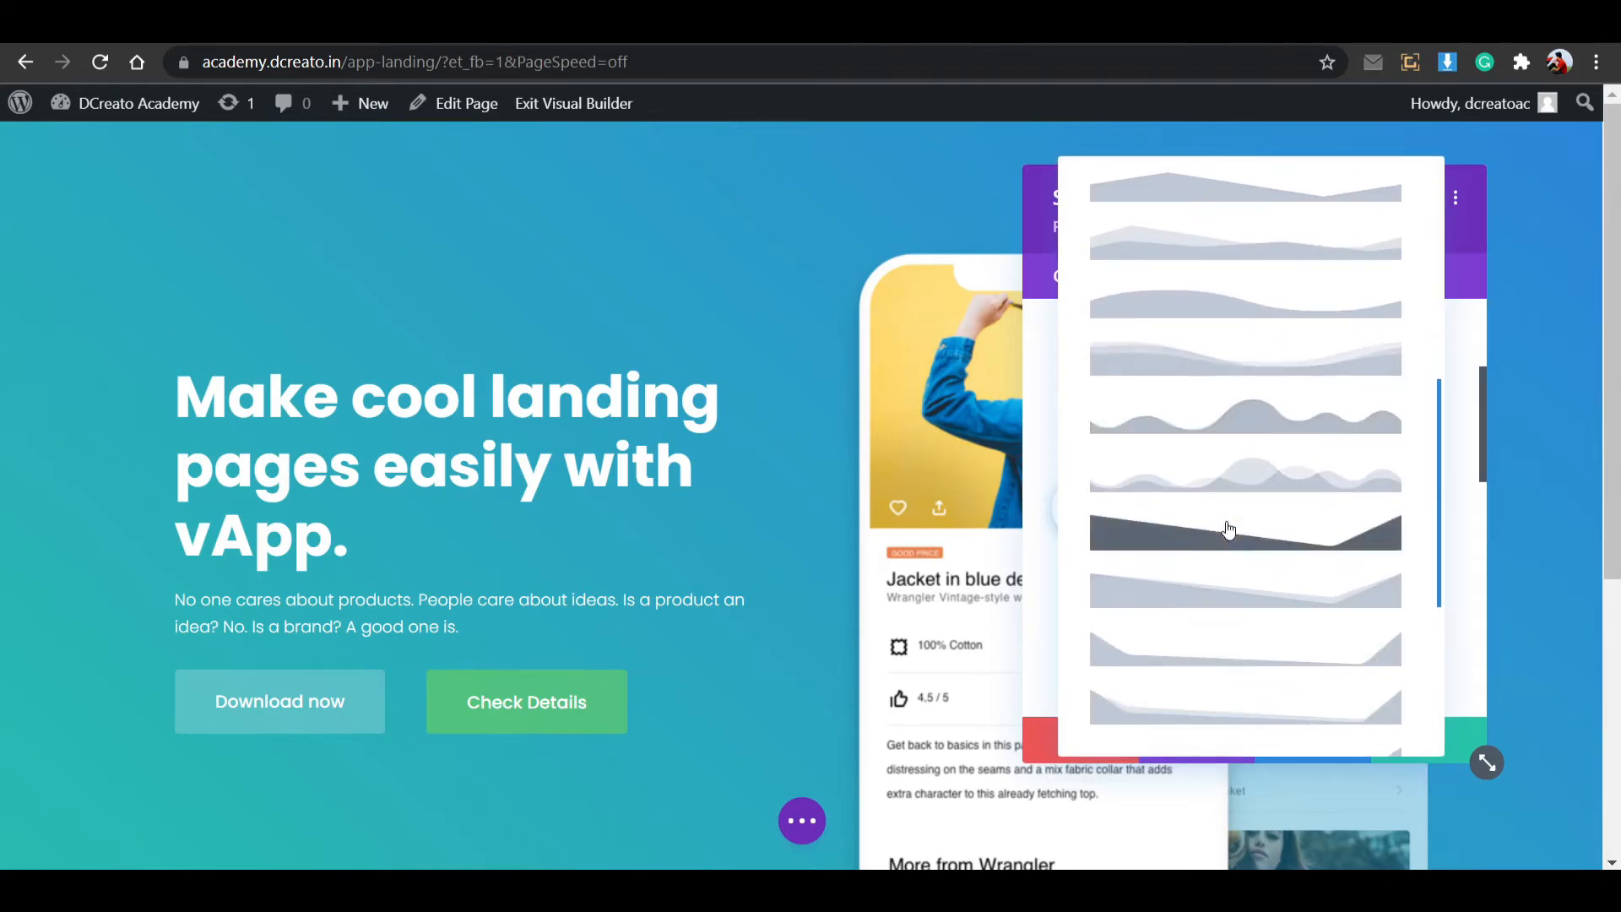
pyautogui.scroll(3, 1217, 597)
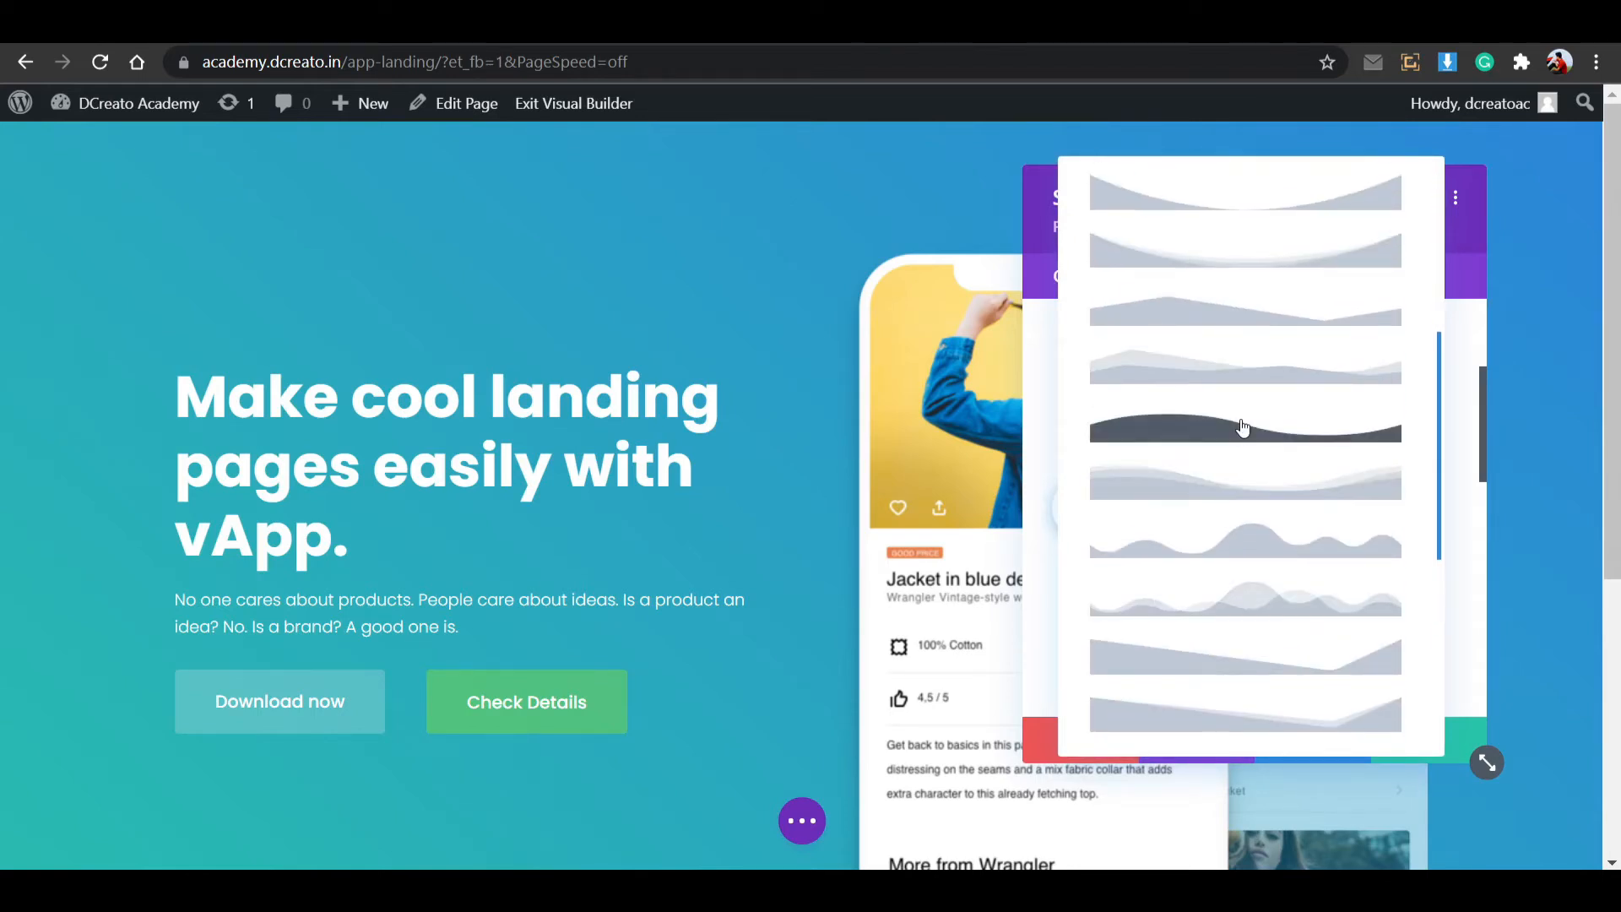
pyautogui.click(1241, 428)
pyautogui.scroll(-5, 667, 616)
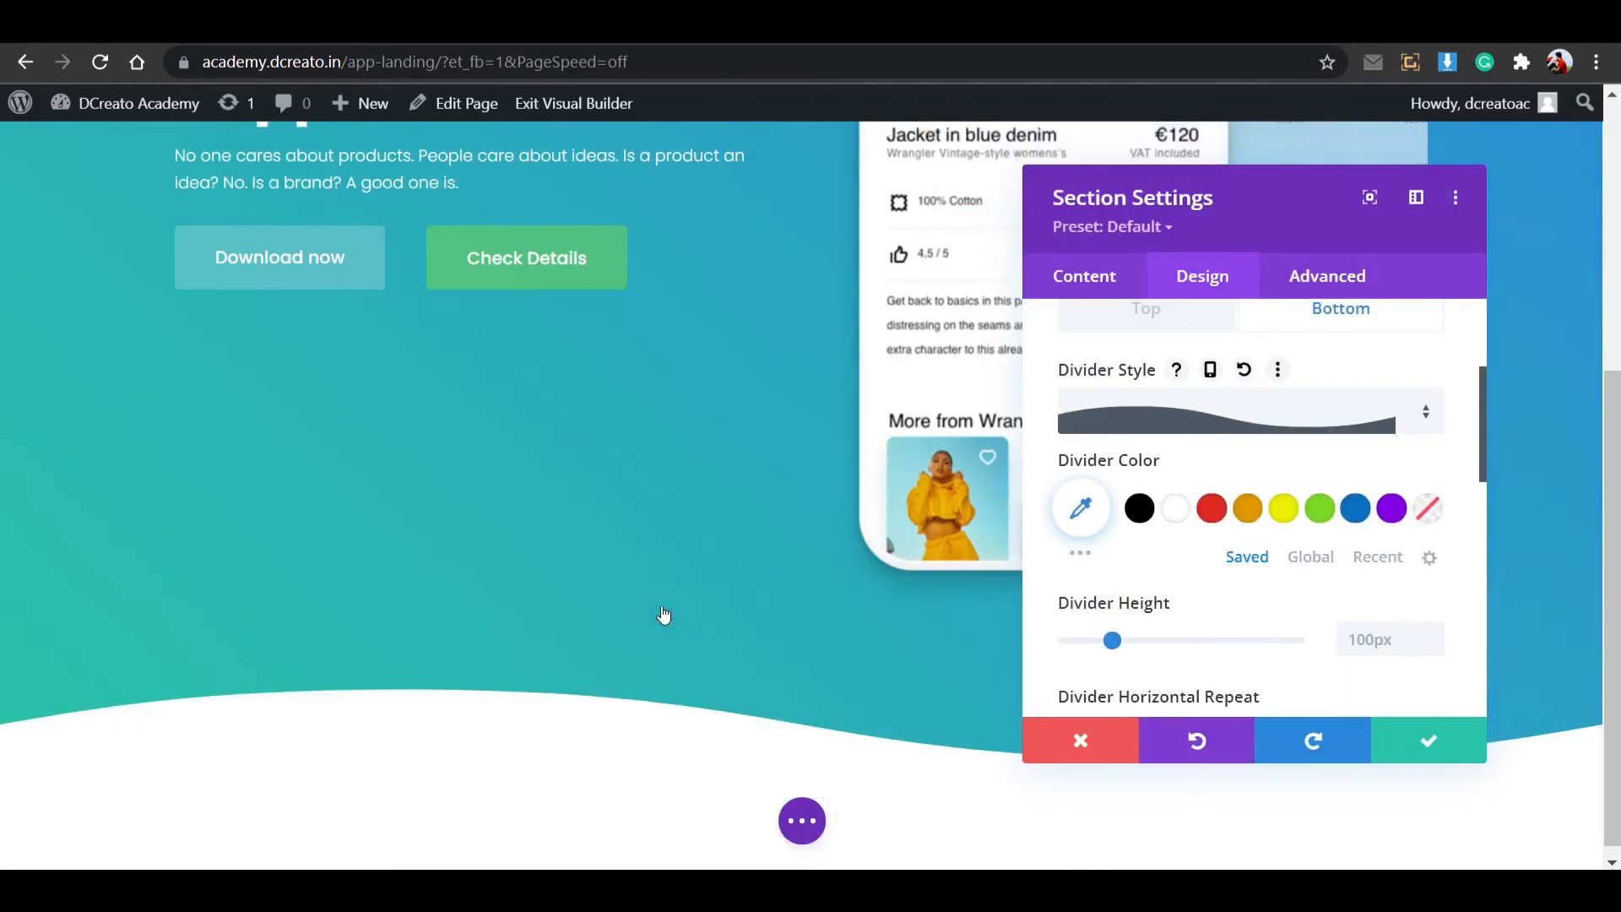
# Set the hero section's bottom divider height to 235px and its horizontal repeat to 0x, and save the section settings.
pyautogui.scroll(-2, 1132, 634)
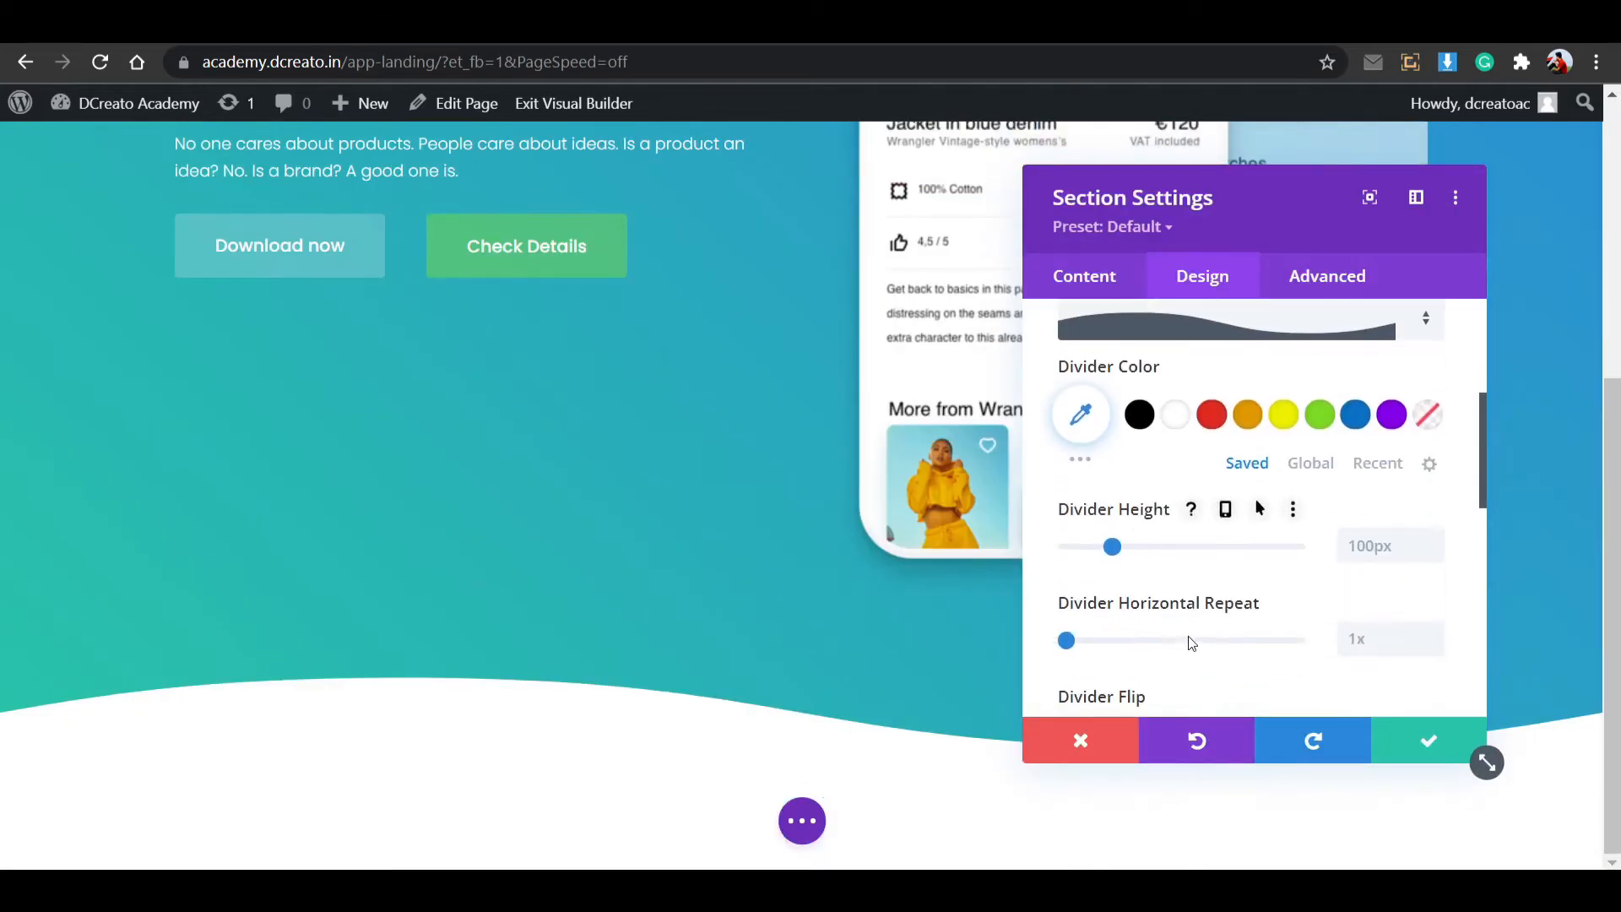
pyautogui.moveTo(1111, 525); pyautogui.dragTo(1177, 524)
pyautogui.click(1440, 529)
pyautogui.click(1440, 529)
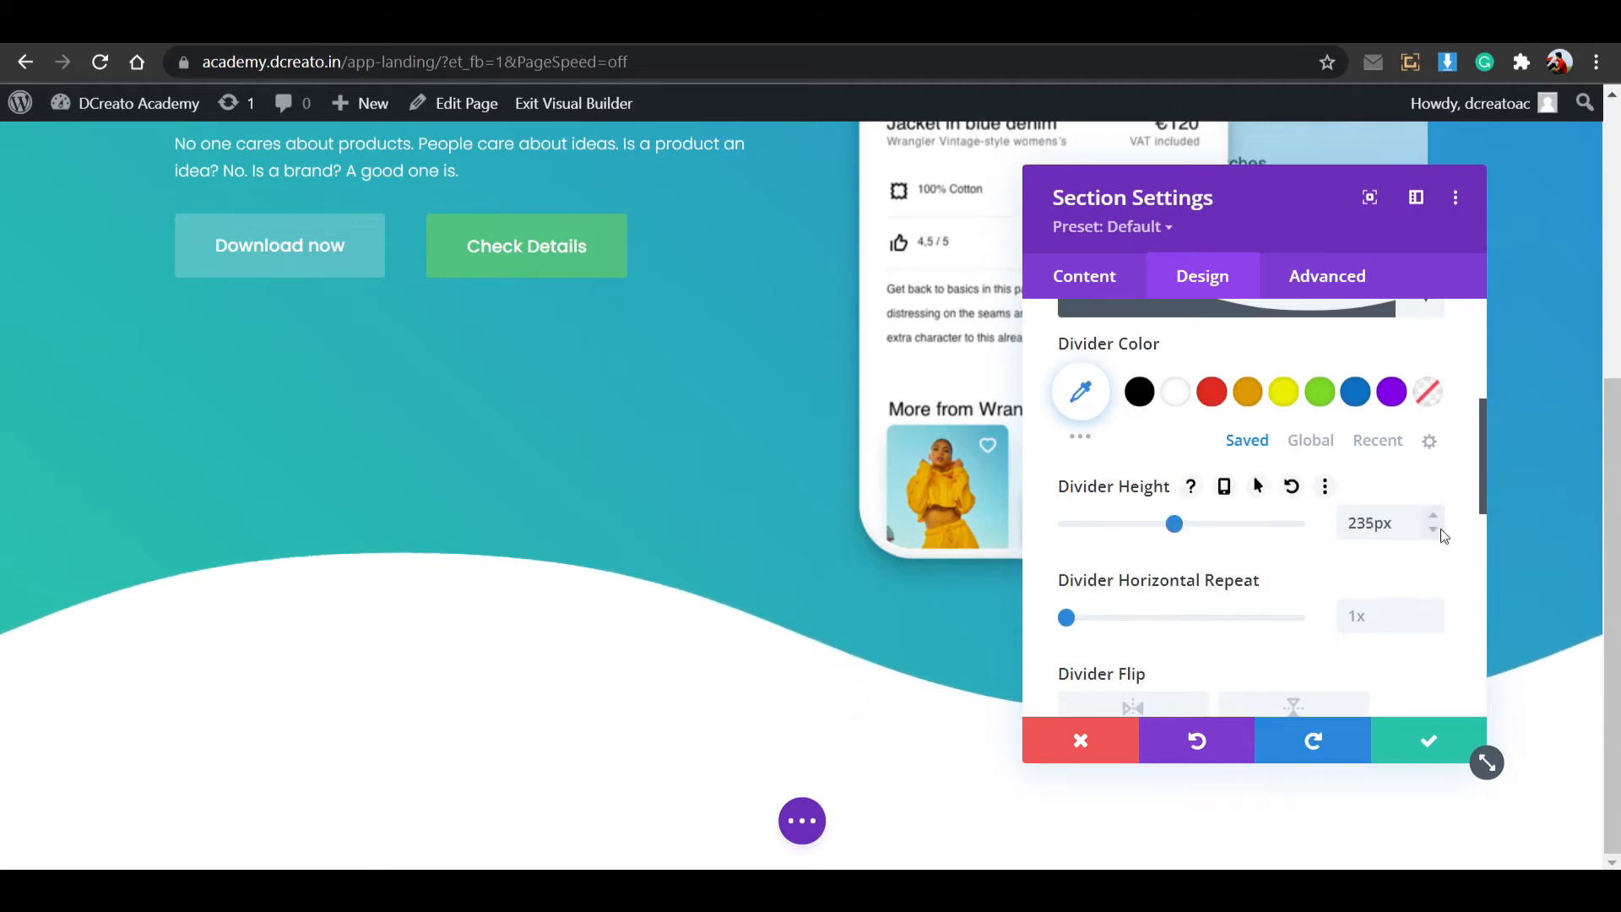
pyautogui.moveTo(1066, 617)
pyautogui.mouseDown()
pyautogui.moveTo(1134, 617)
pyautogui.moveTo(1057, 619)
pyautogui.mouseUp()
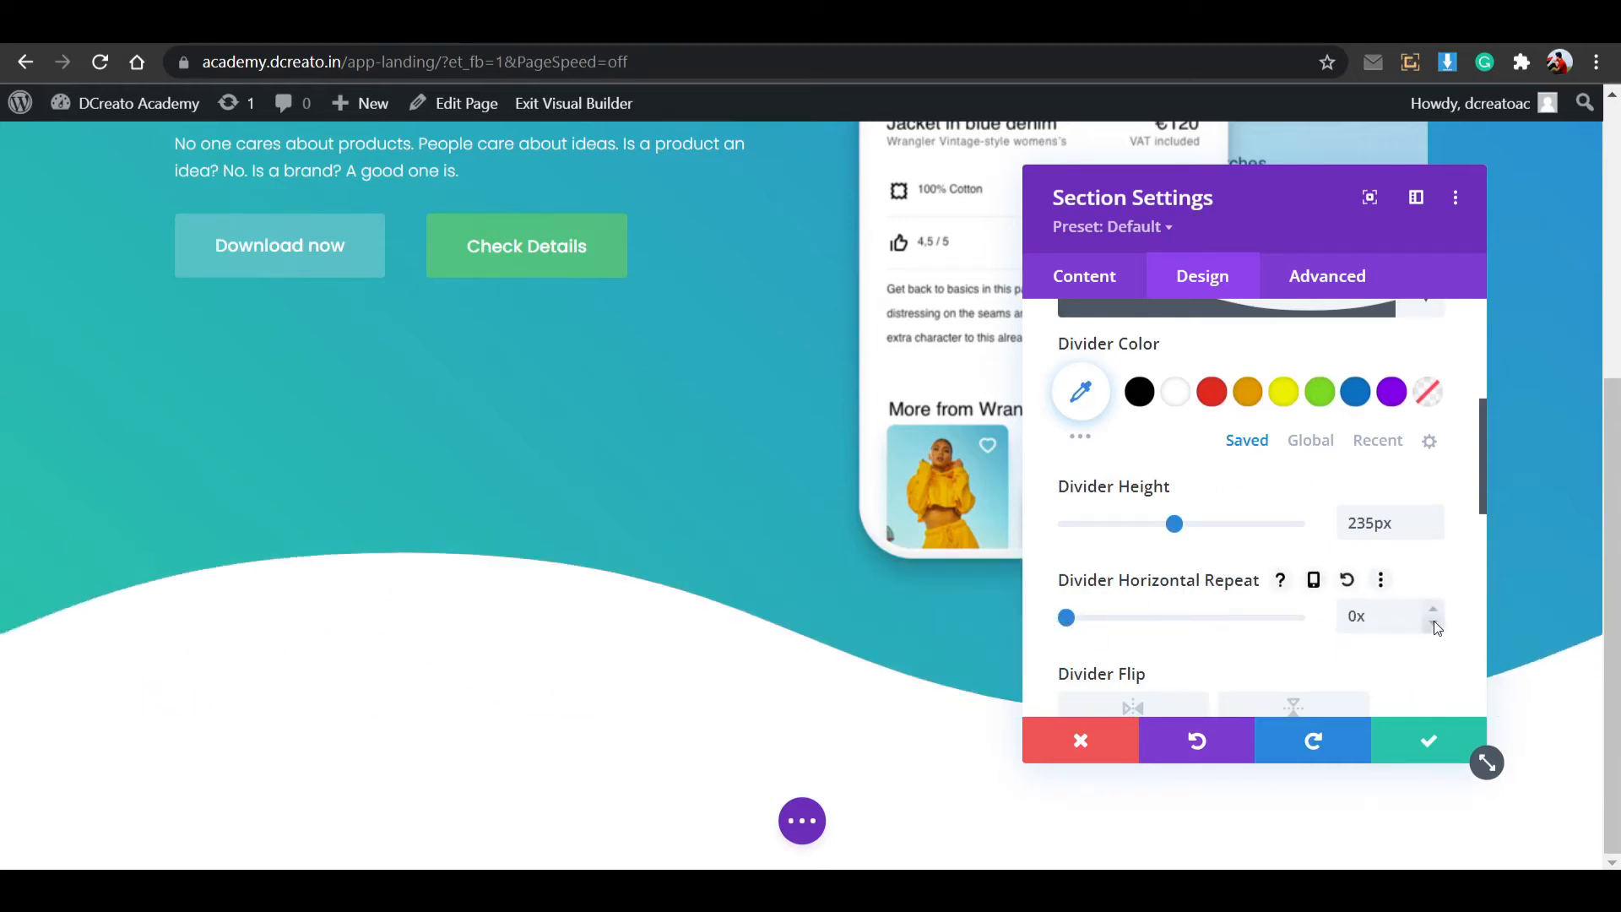
pyautogui.click(1419, 744)
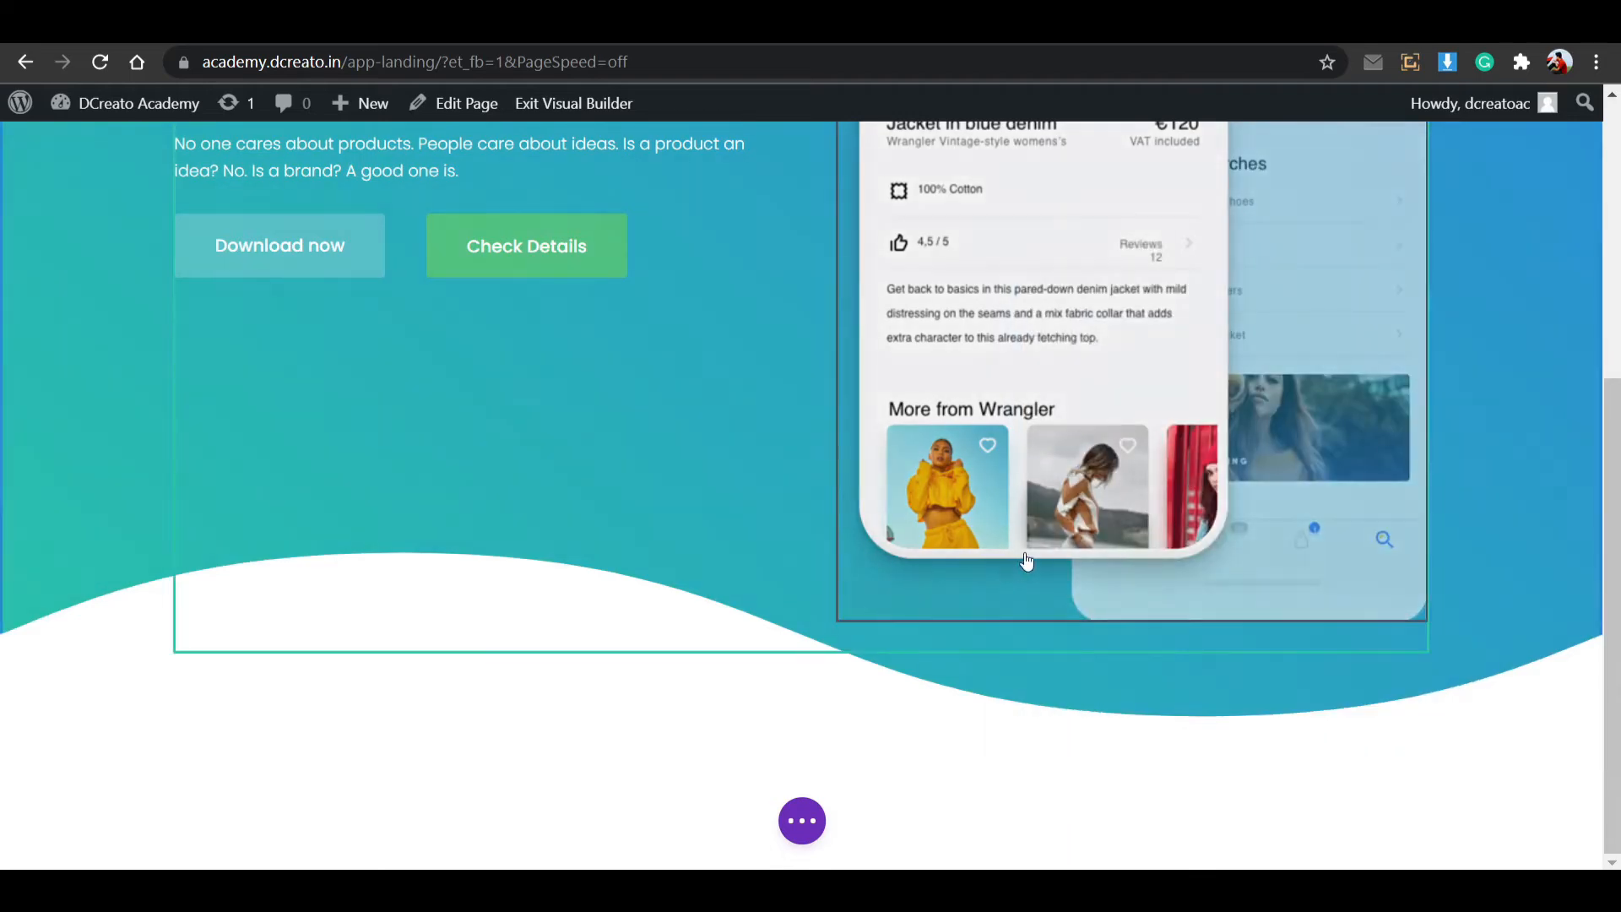
# Reopen the hero section's settings and set its bottom padding to 0px.
pyautogui.scroll(5, 893, 615)
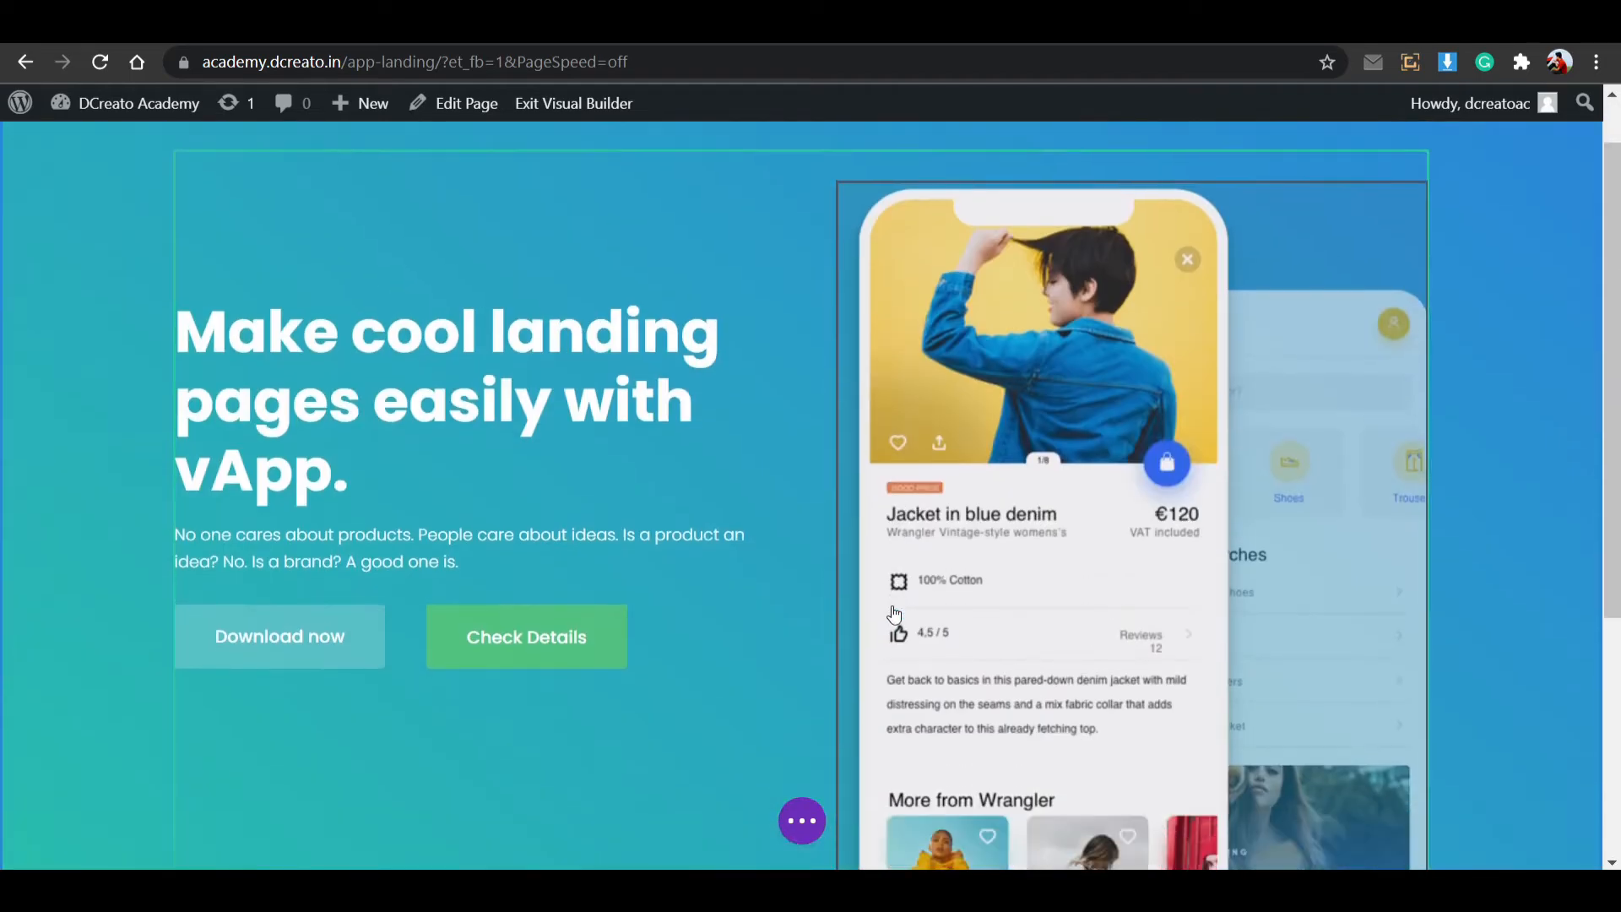
pyautogui.scroll(-4, 895, 615)
pyautogui.scroll(4, 895, 615)
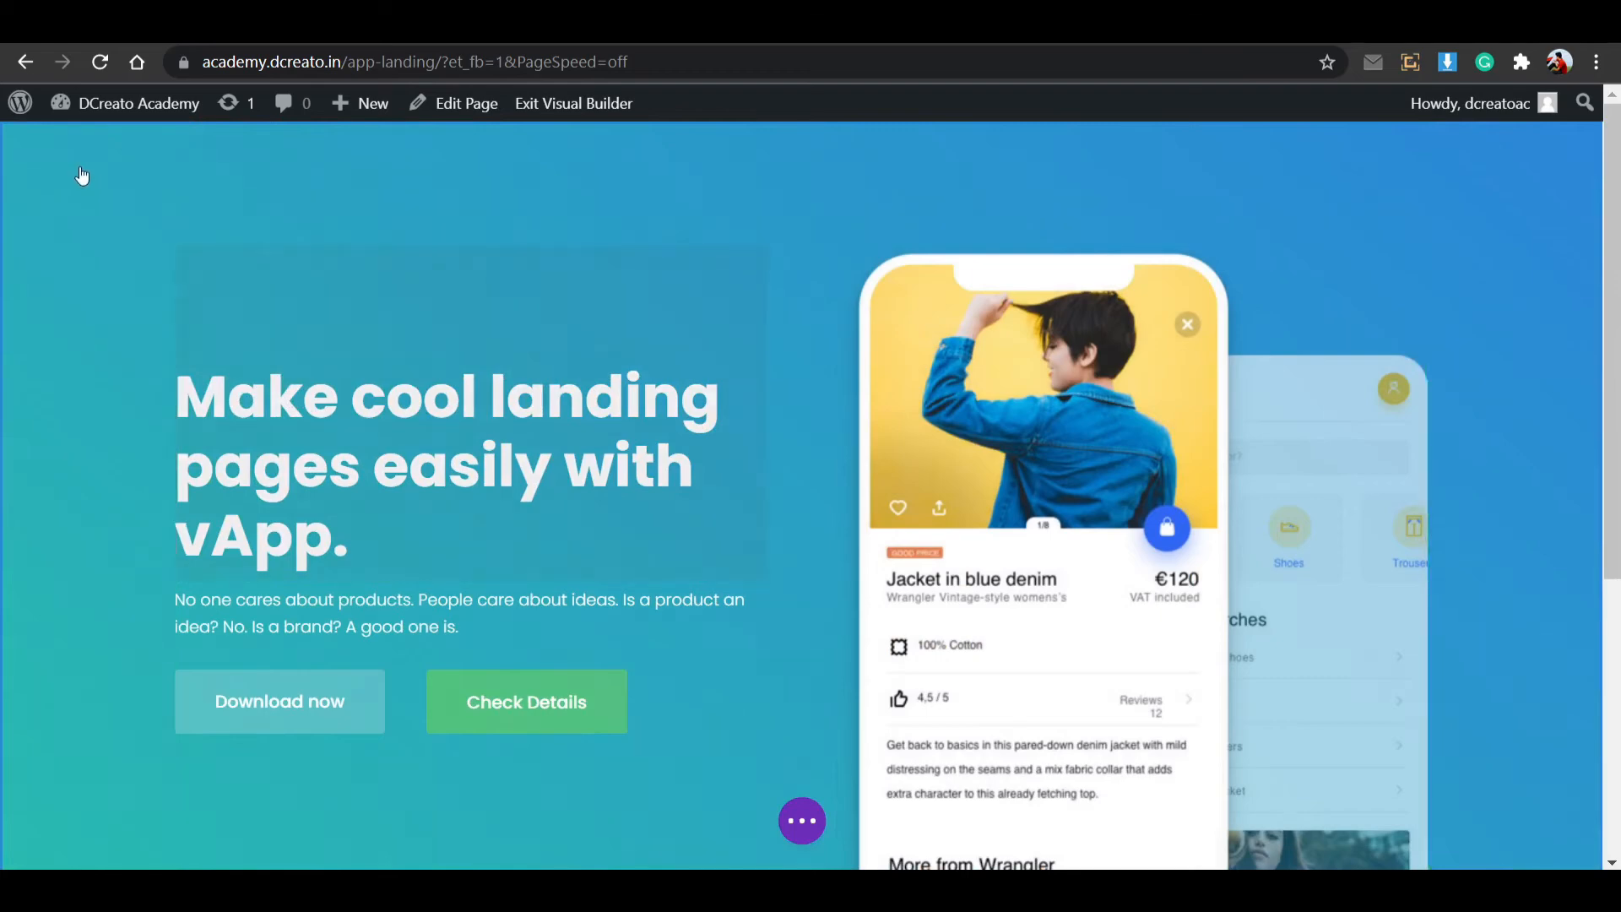
pyautogui.click(57, 154)
pyautogui.scroll(-5, 879, 467)
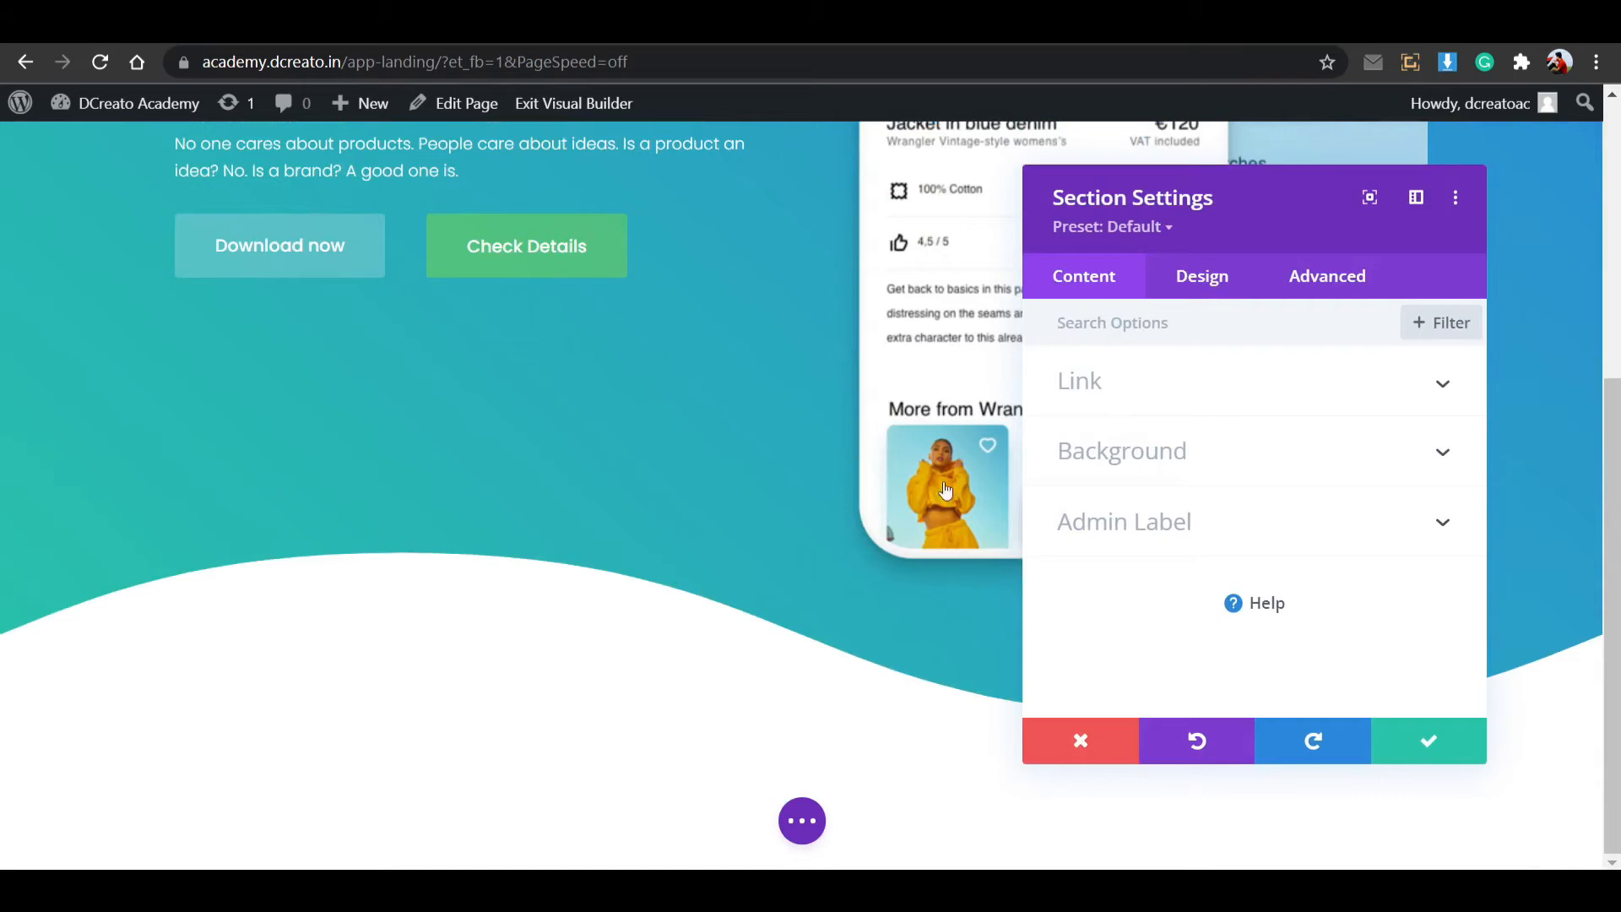
pyautogui.click(1213, 276)
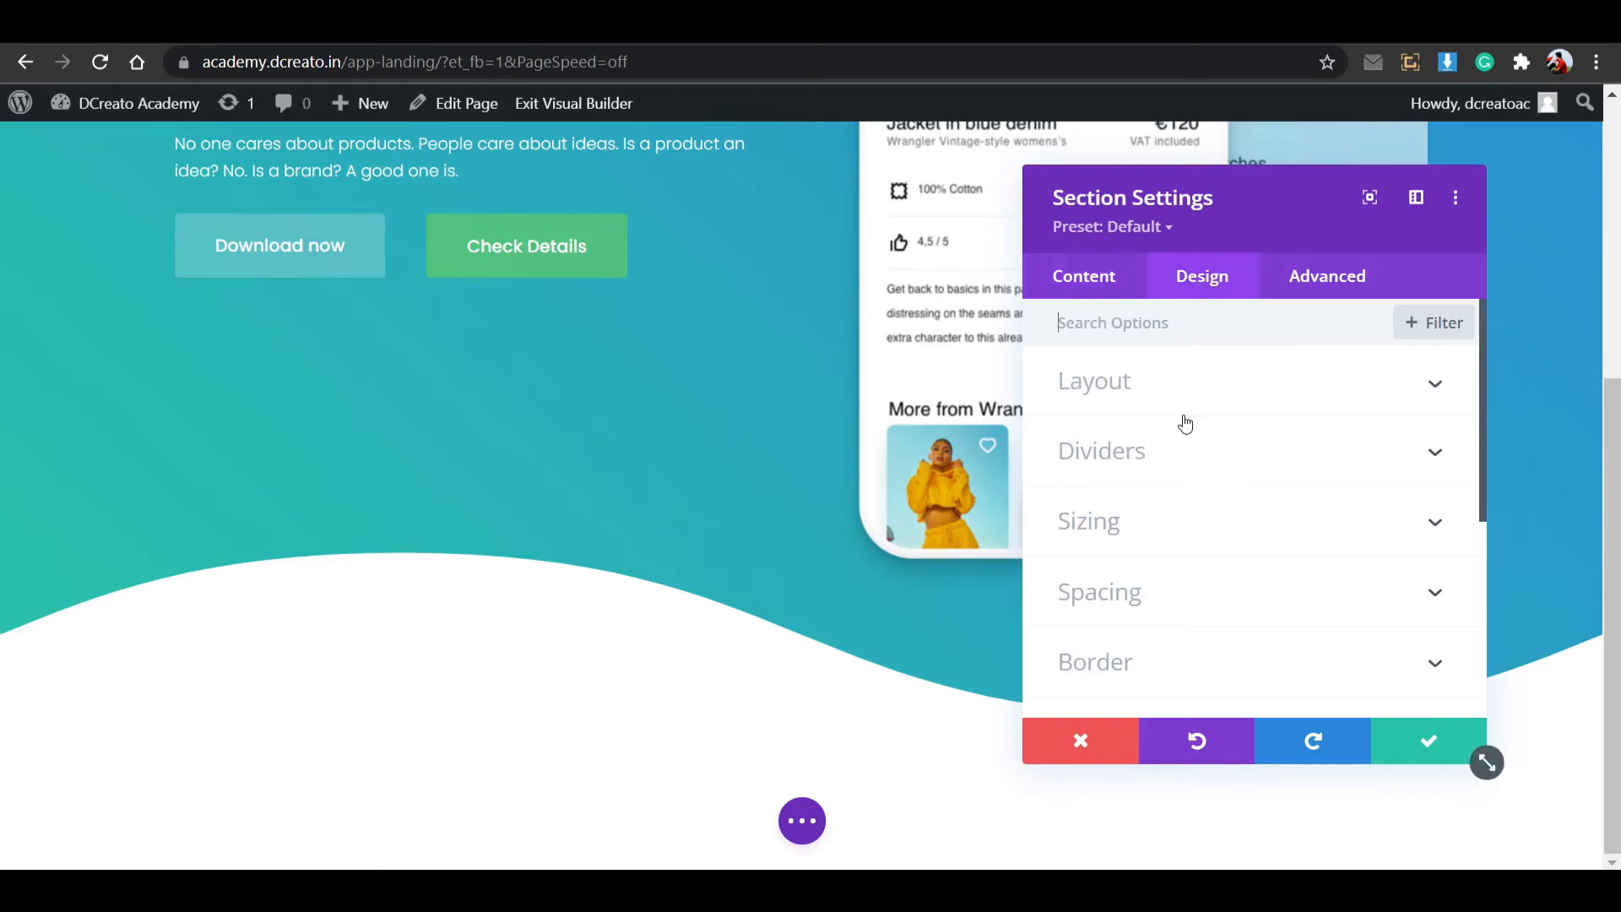
pyautogui.click(1132, 291)
pyautogui.click(1205, 279)
pyautogui.click(1132, 591)
pyautogui.doubleClick(1205, 531)
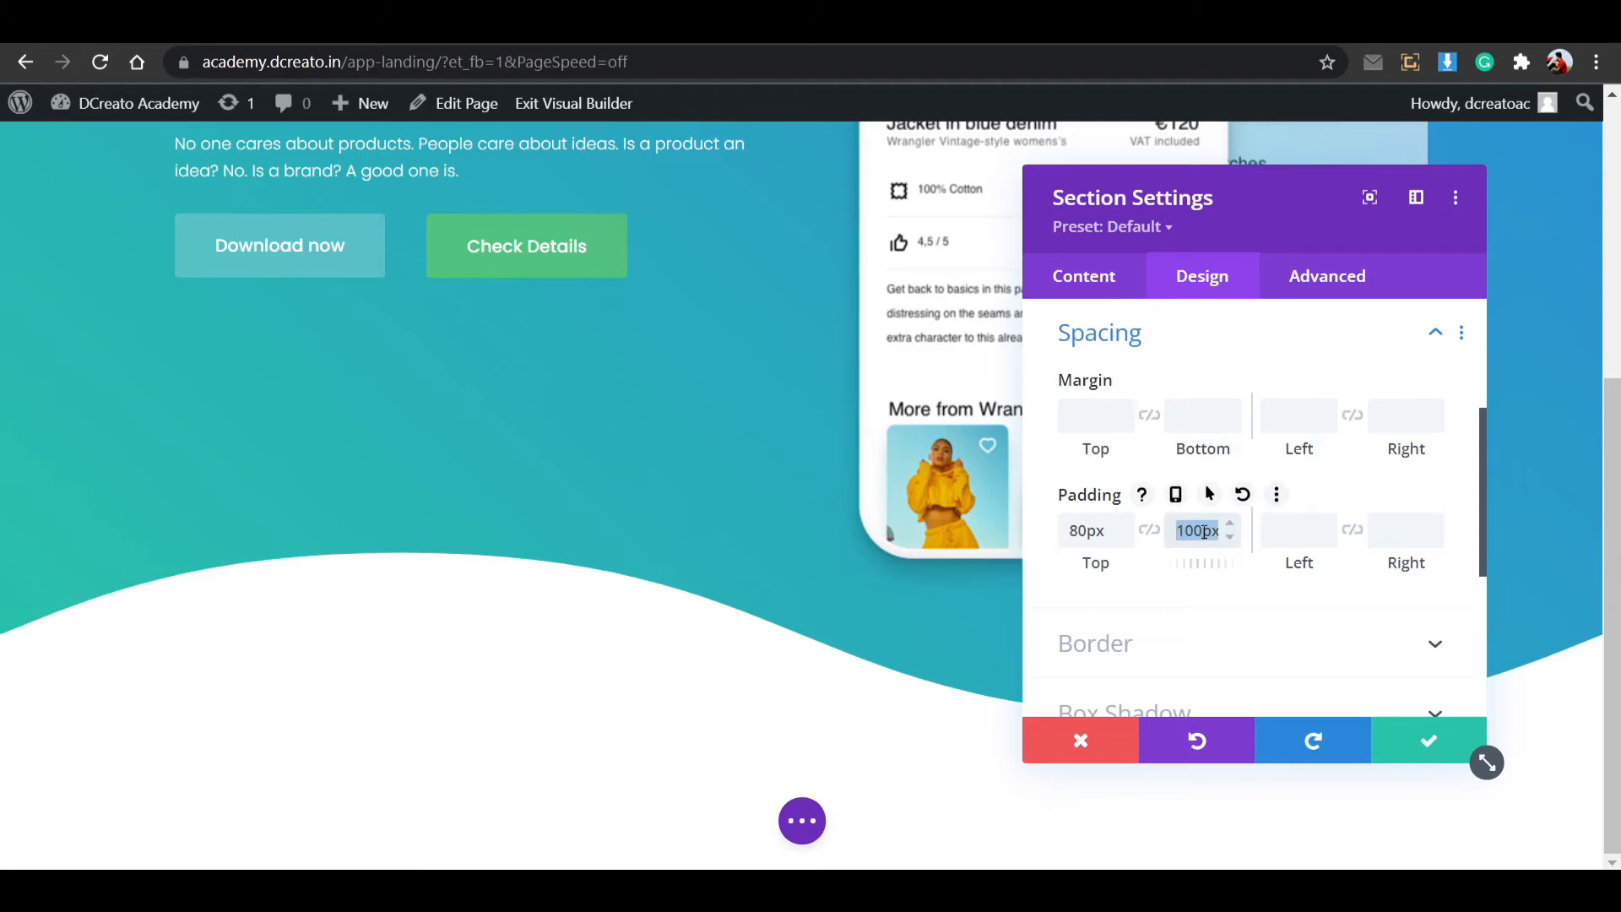
pyautogui.press('BackSpace')
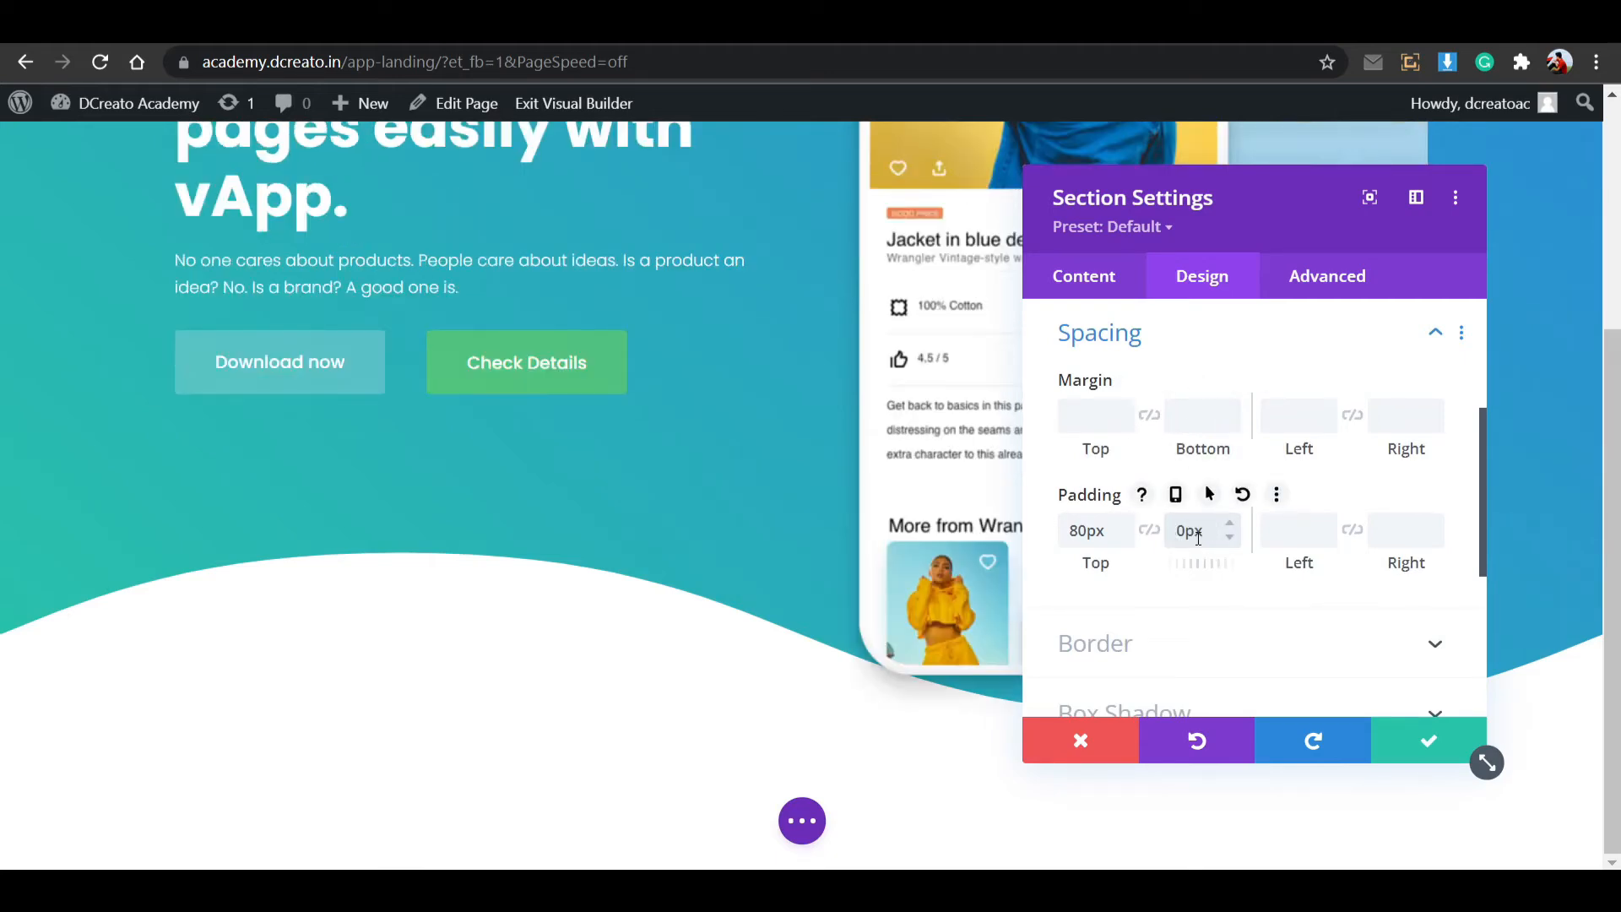
pyautogui.doubleClick(1211, 533)
pyautogui.doubleClick(1188, 530)
pyautogui.press('BackSpace')
pyautogui.click(1307, 528)
# Set the hero section's bottom margin to -70px and save the section settings.
pyautogui.click(1203, 414)
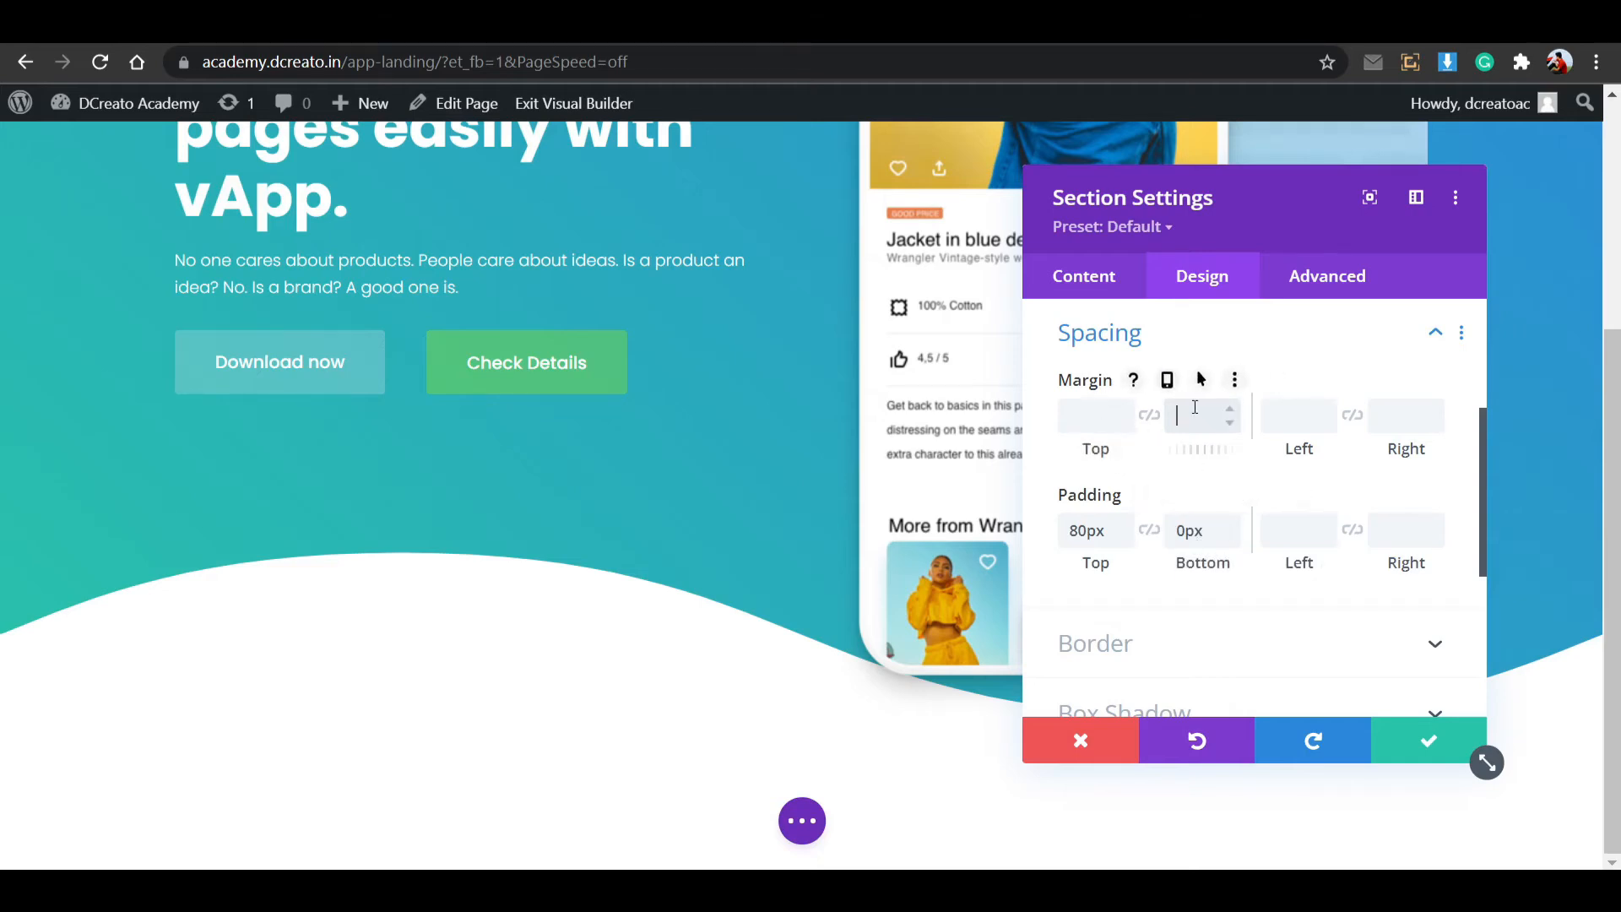
pyautogui.write('-30px')
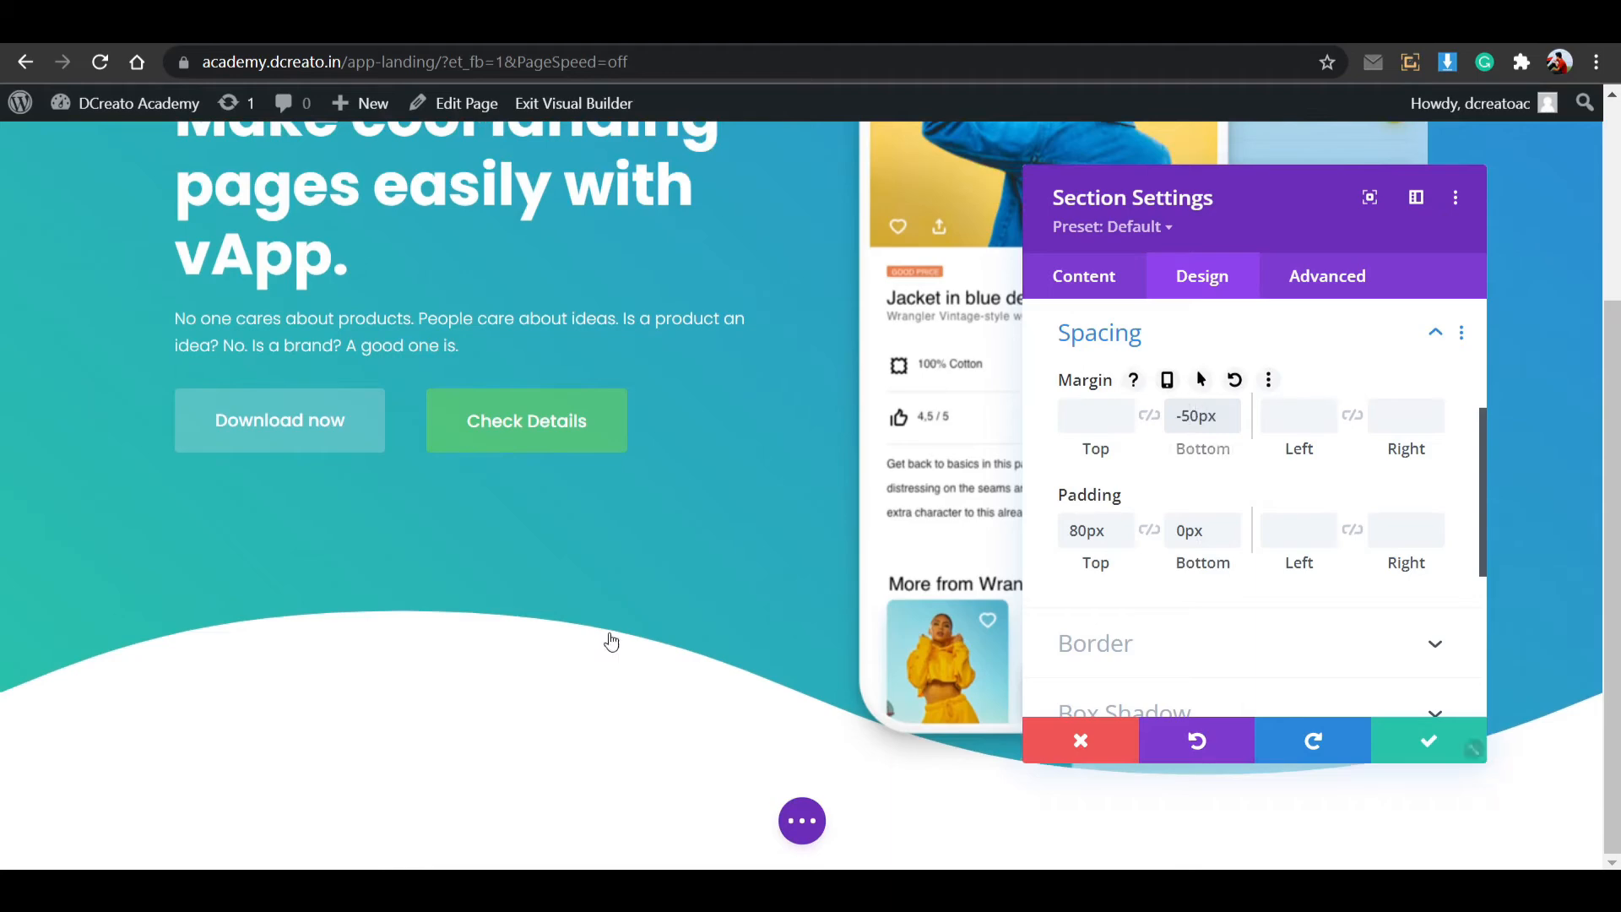
pyautogui.scroll(3, 612, 634)
pyautogui.scroll(-2, 691, 541)
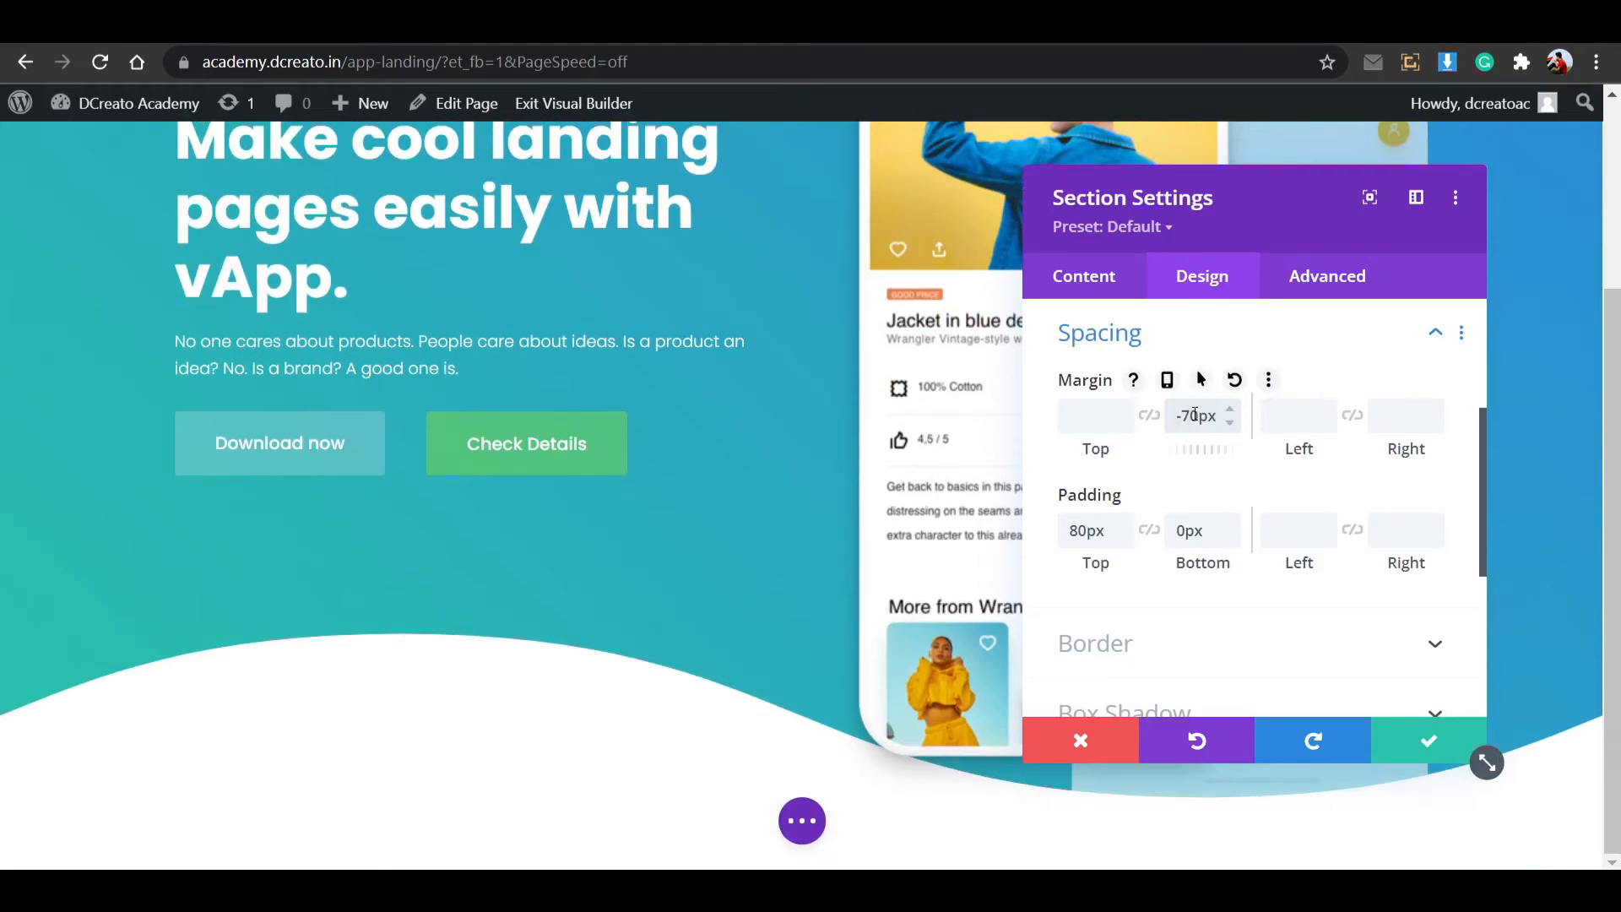
pyautogui.click(1439, 742)
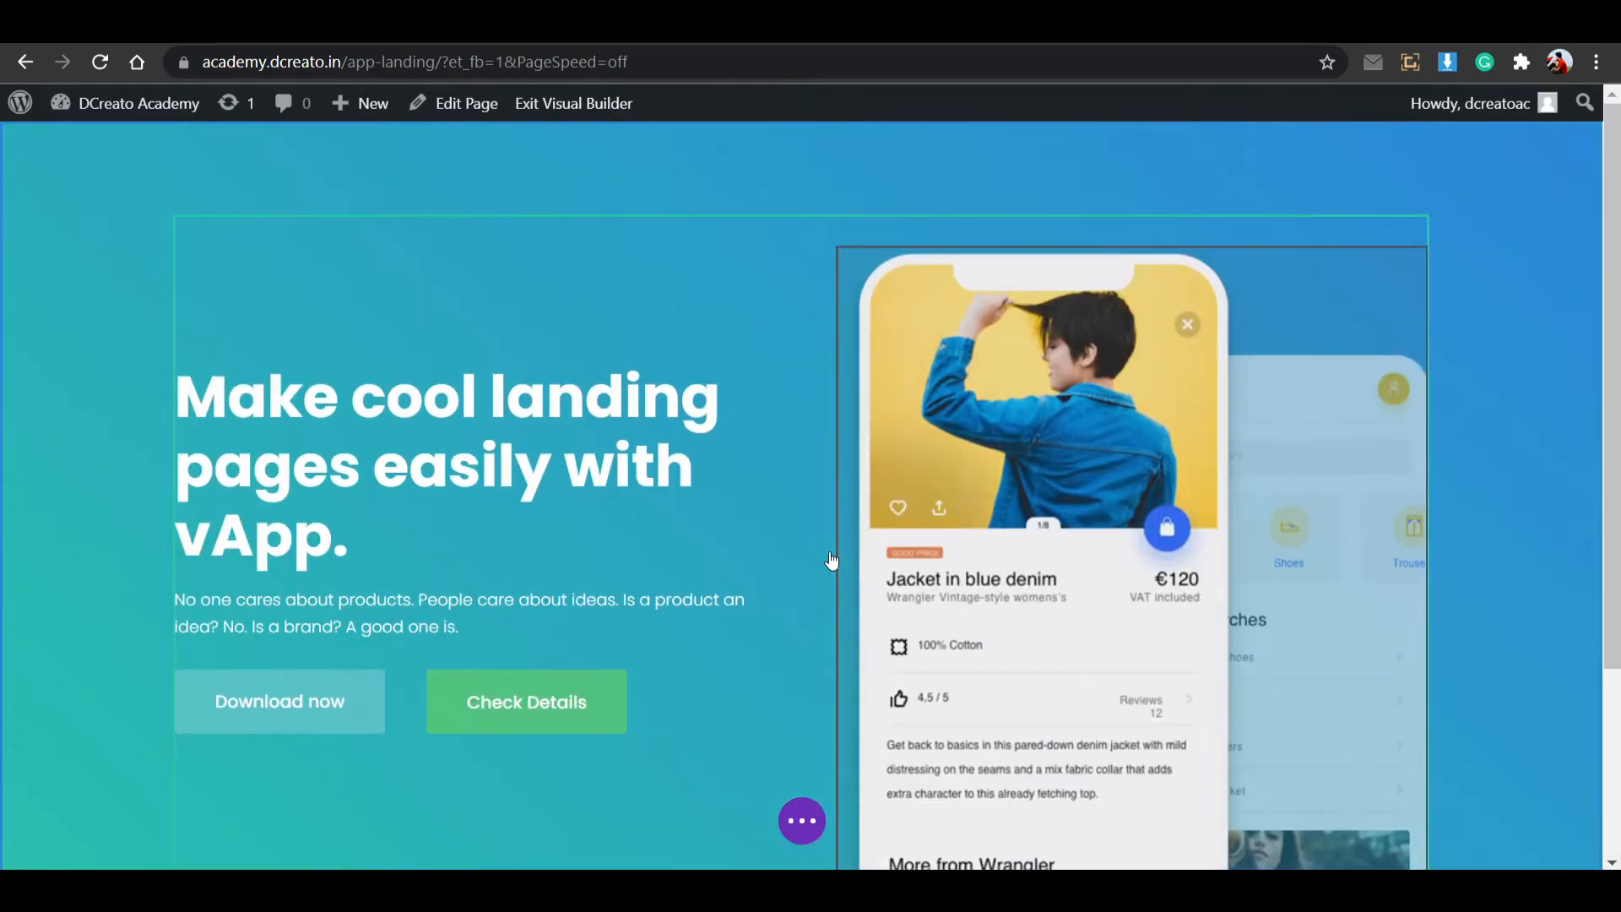
pyautogui.scroll(-3, 831, 560)
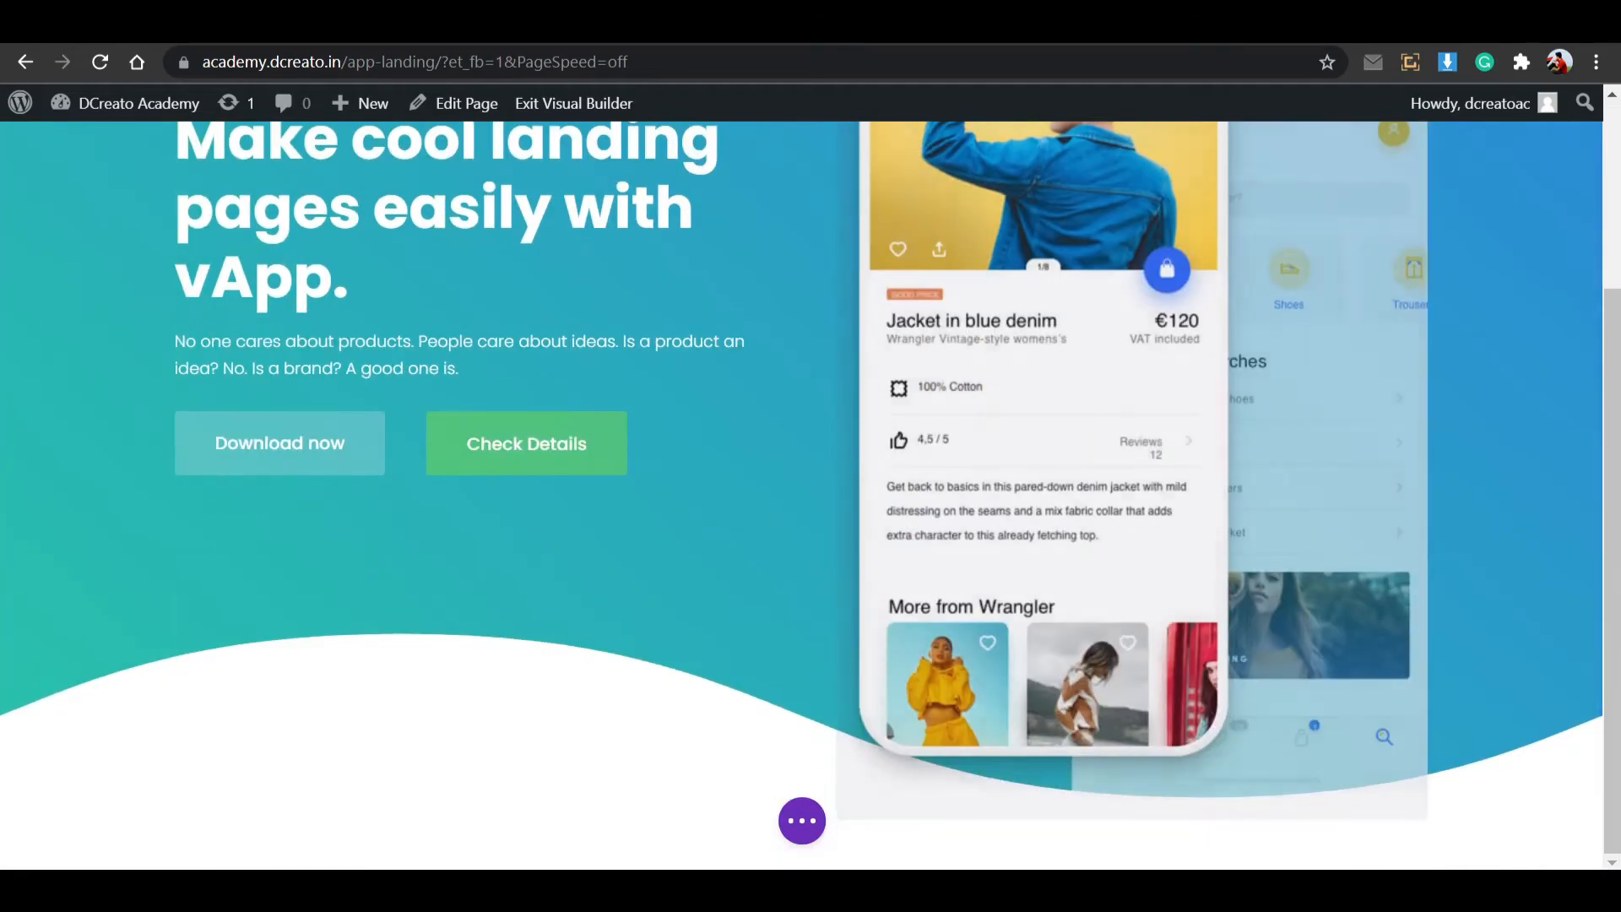
# Switch to the finished app page and copy its section headed "Starting with vApp is easier than anything!" in the visual builder.
pyautogui.hotkey('alt', 'Left')
pyautogui.scroll(-4, 743, 540)
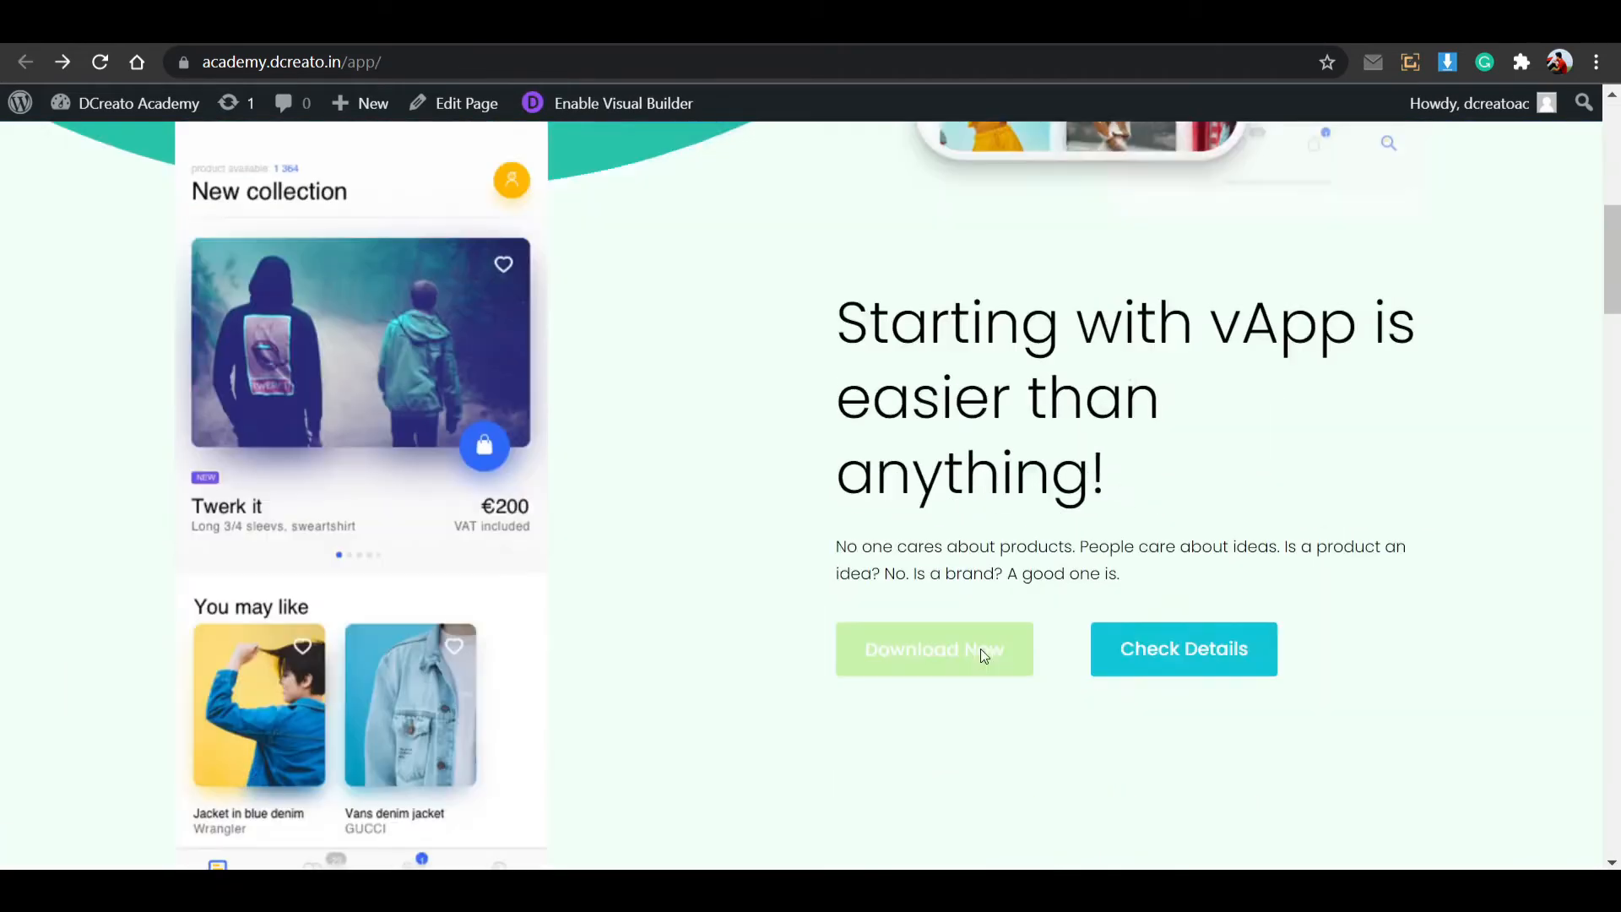
pyautogui.scroll(1, 726, 469)
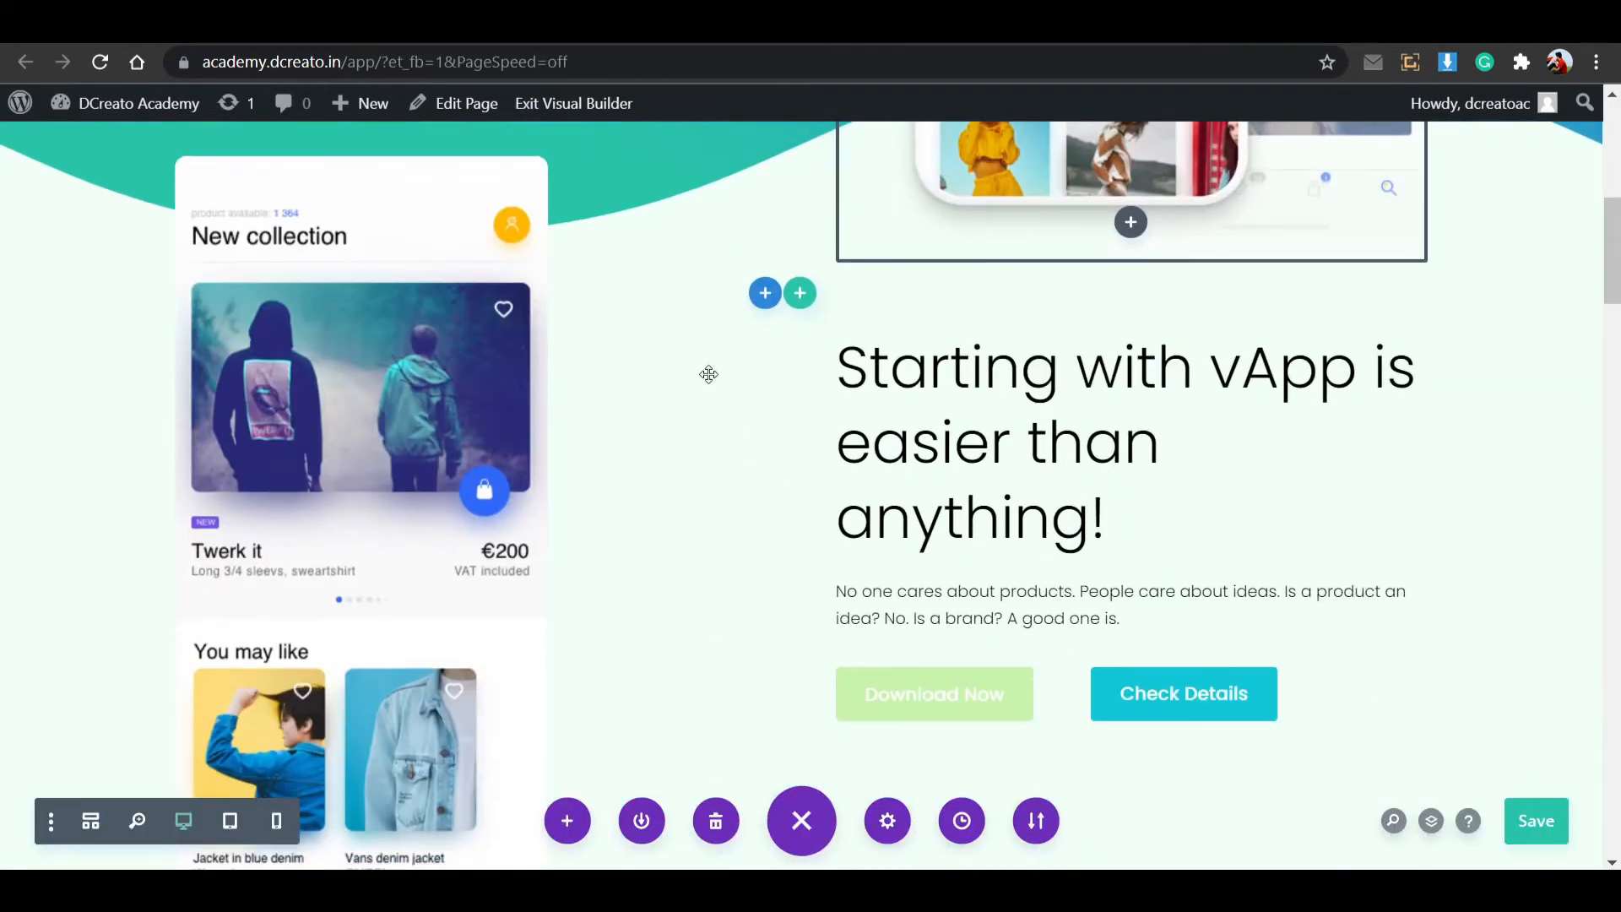
pyautogui.scroll(1, 708, 374)
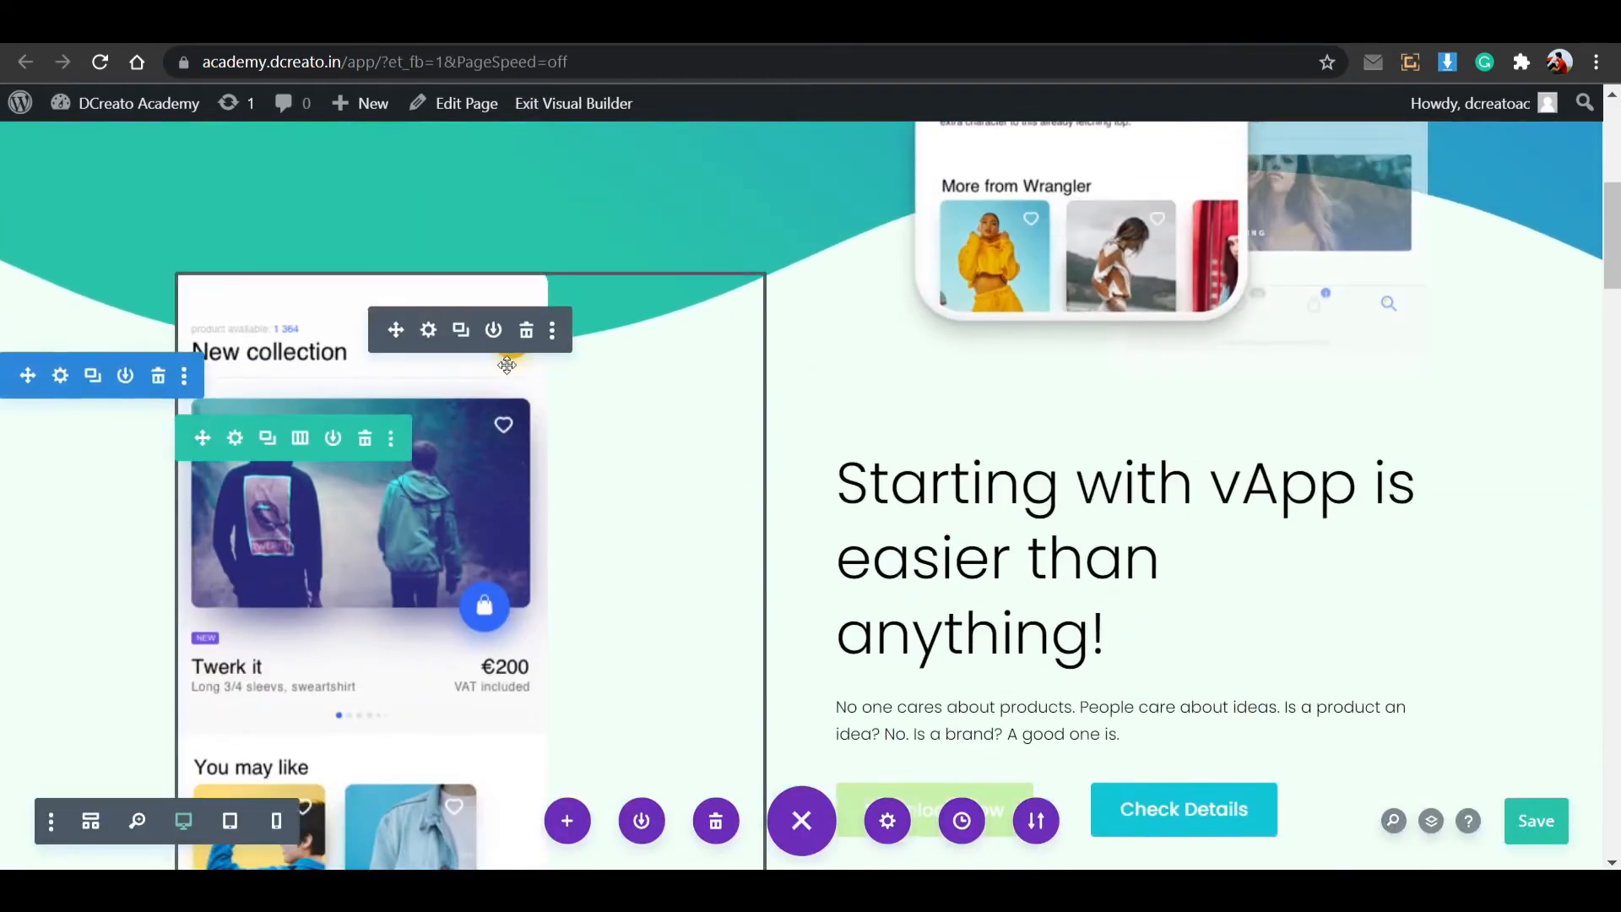
pyautogui.click(182, 377)
pyautogui.click(180, 545)
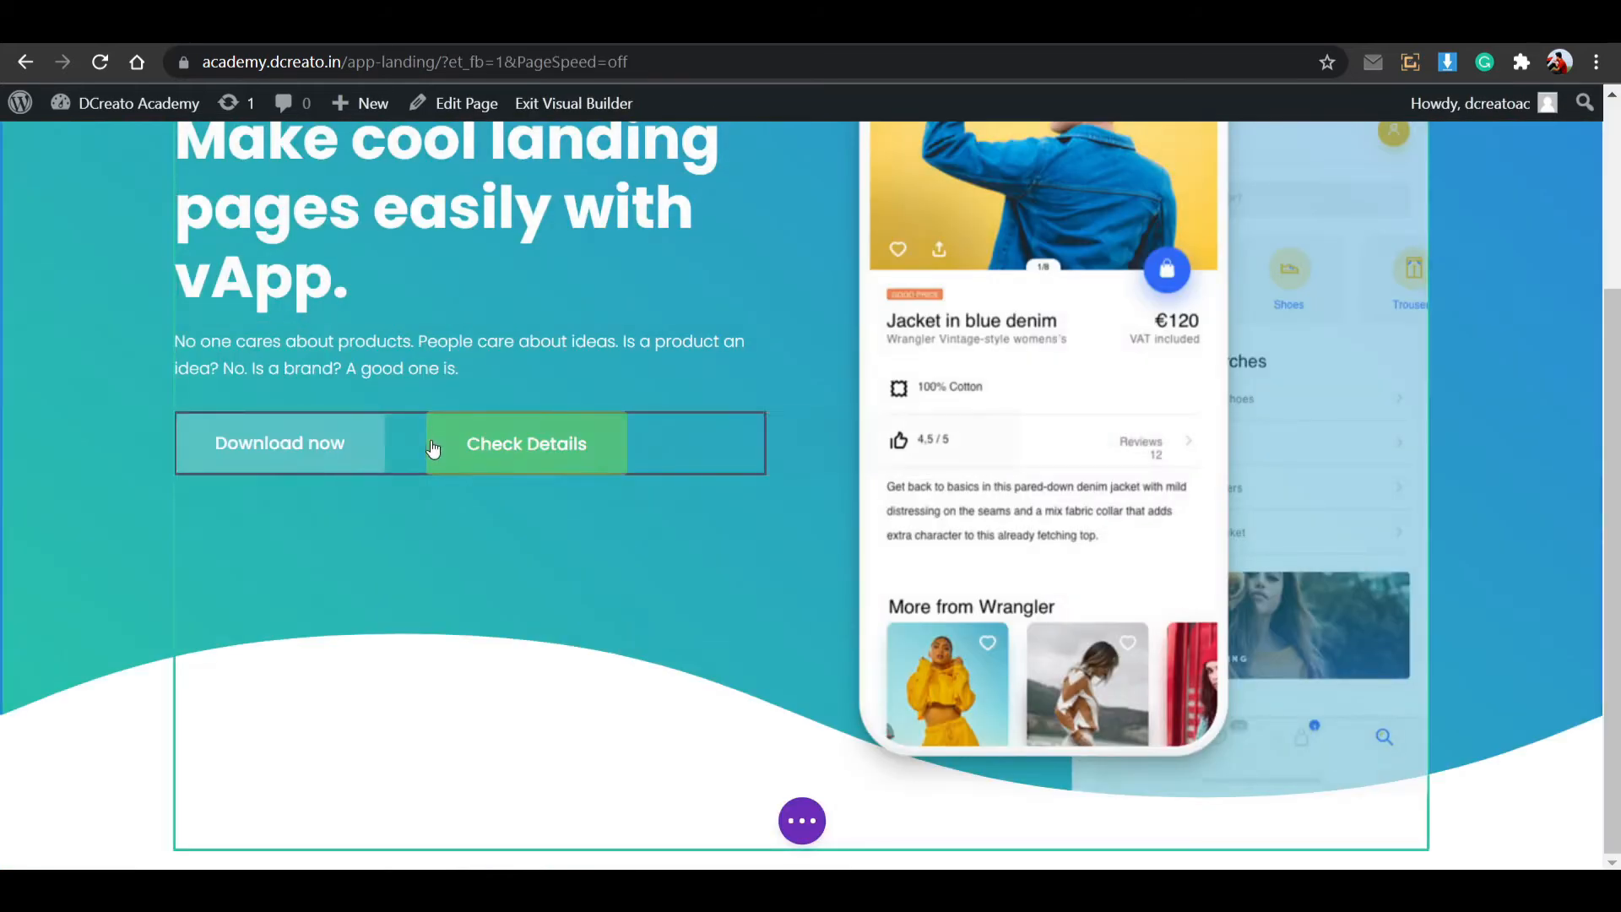
# Return to the app-landing page and paste the copied section after the hero section.
pyautogui.scroll(3, 191, 308)
pyautogui.moveTo(168, 154)
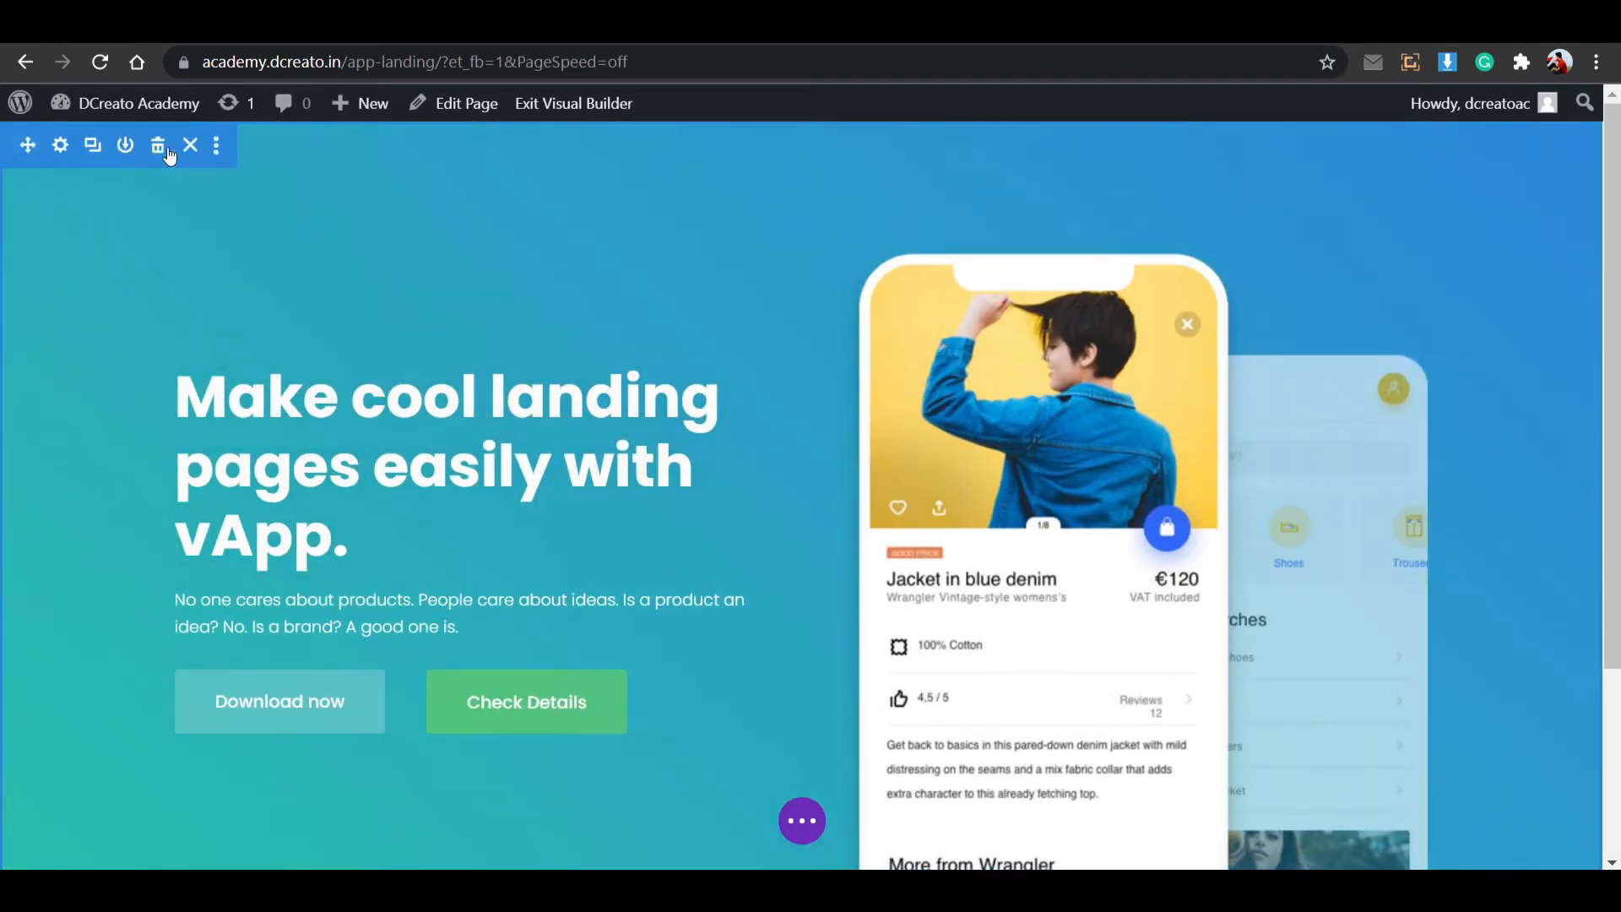
pyautogui.click(217, 145)
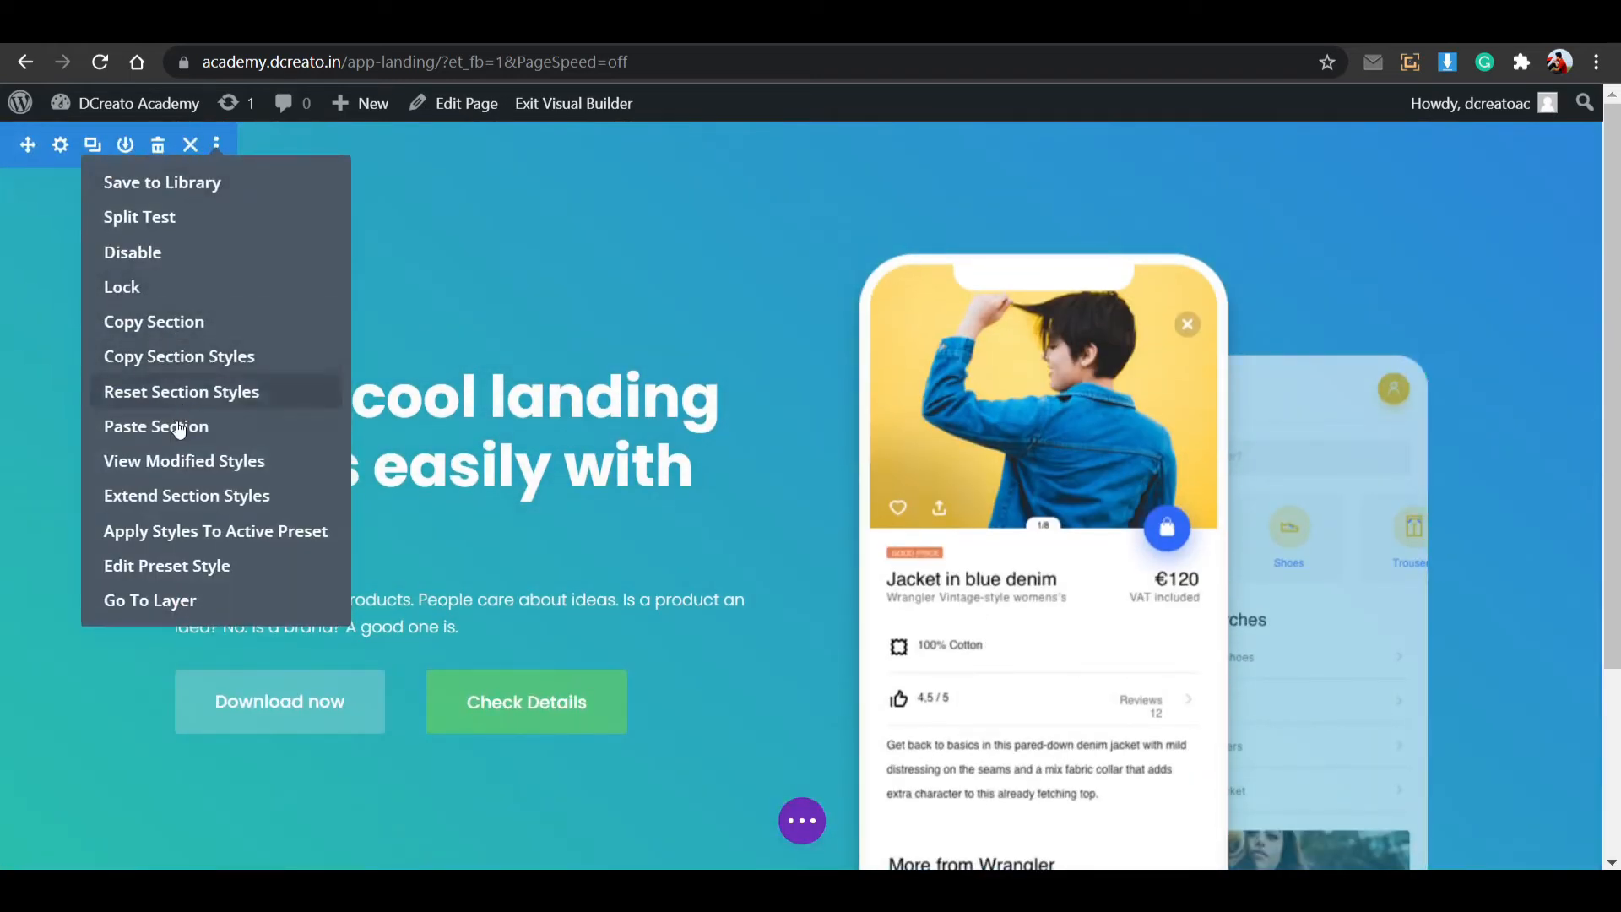
pyautogui.click(283, 419)
# Examine the pasted section's rows on the app-landing page and compare them with the finished app page.
pyautogui.scroll(-13, 756, 507)
pyautogui.scroll(2, 534, 426)
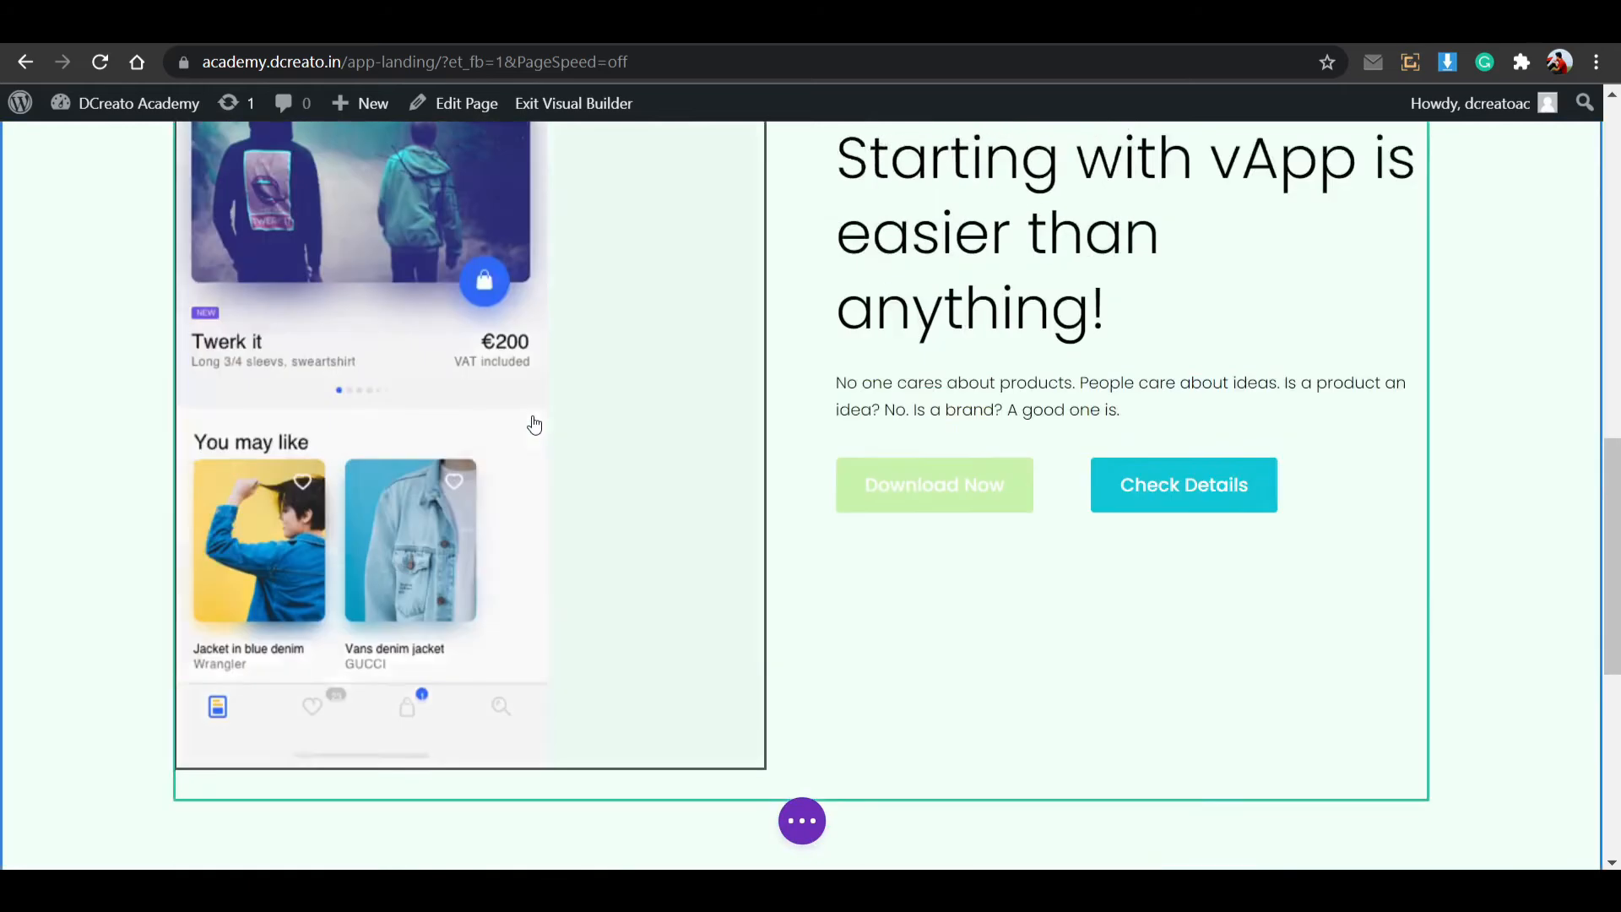
pyautogui.scroll(-5, 534, 427)
pyautogui.scroll(-2, 534, 425)
pyautogui.scroll(8, 531, 435)
pyautogui.scroll(-2, 528, 410)
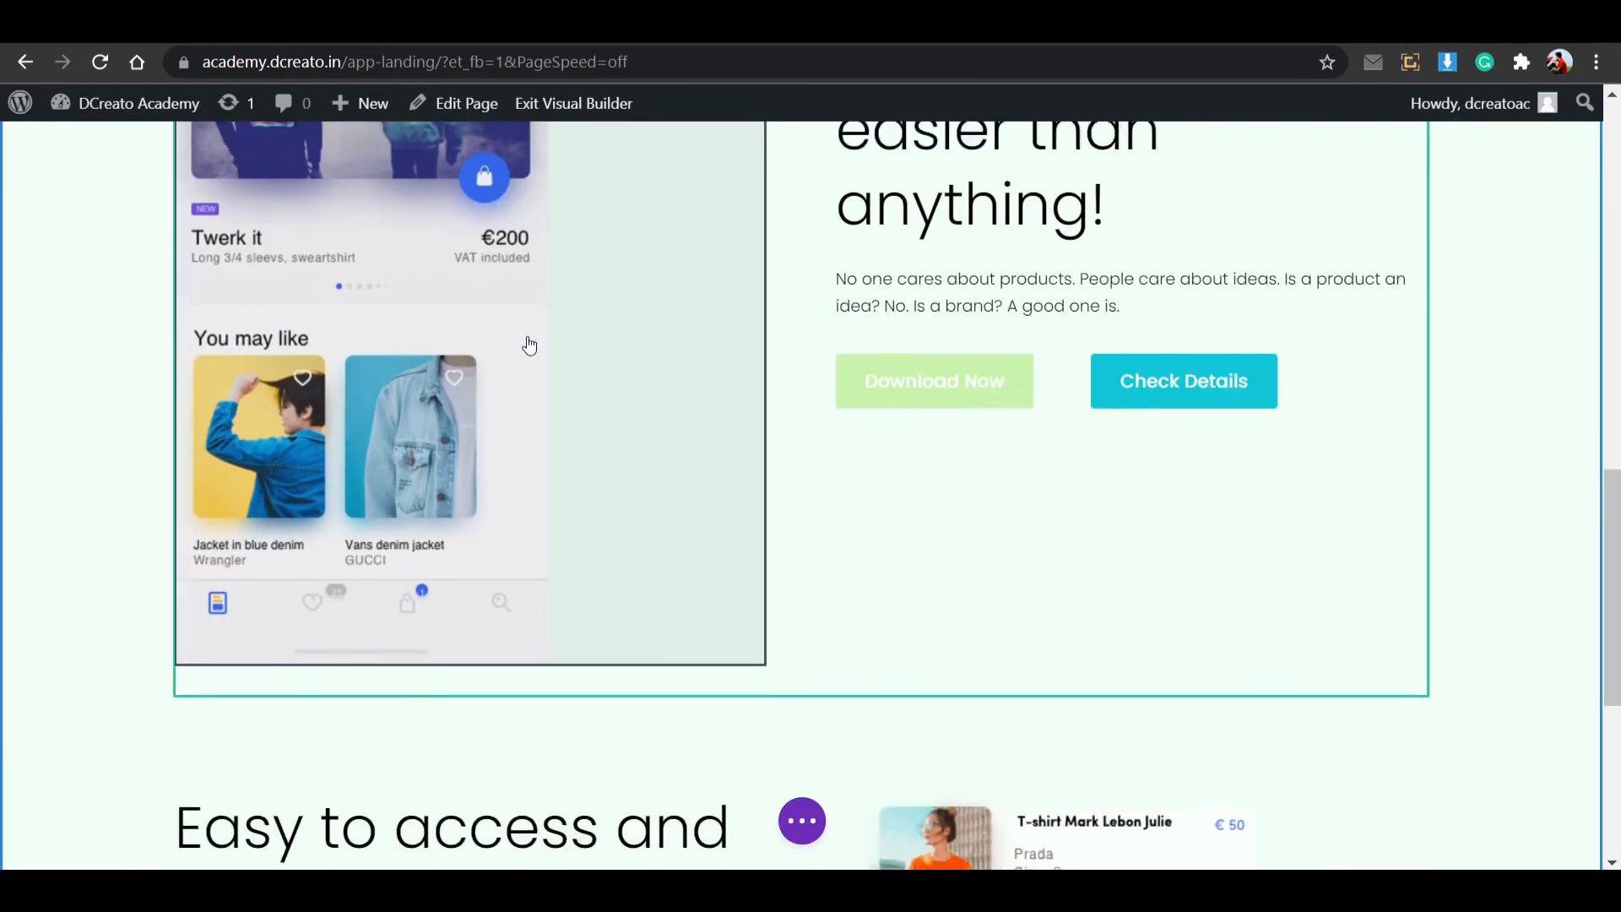
pyautogui.scroll(4, 529, 344)
pyautogui.scroll(3, 396, 328)
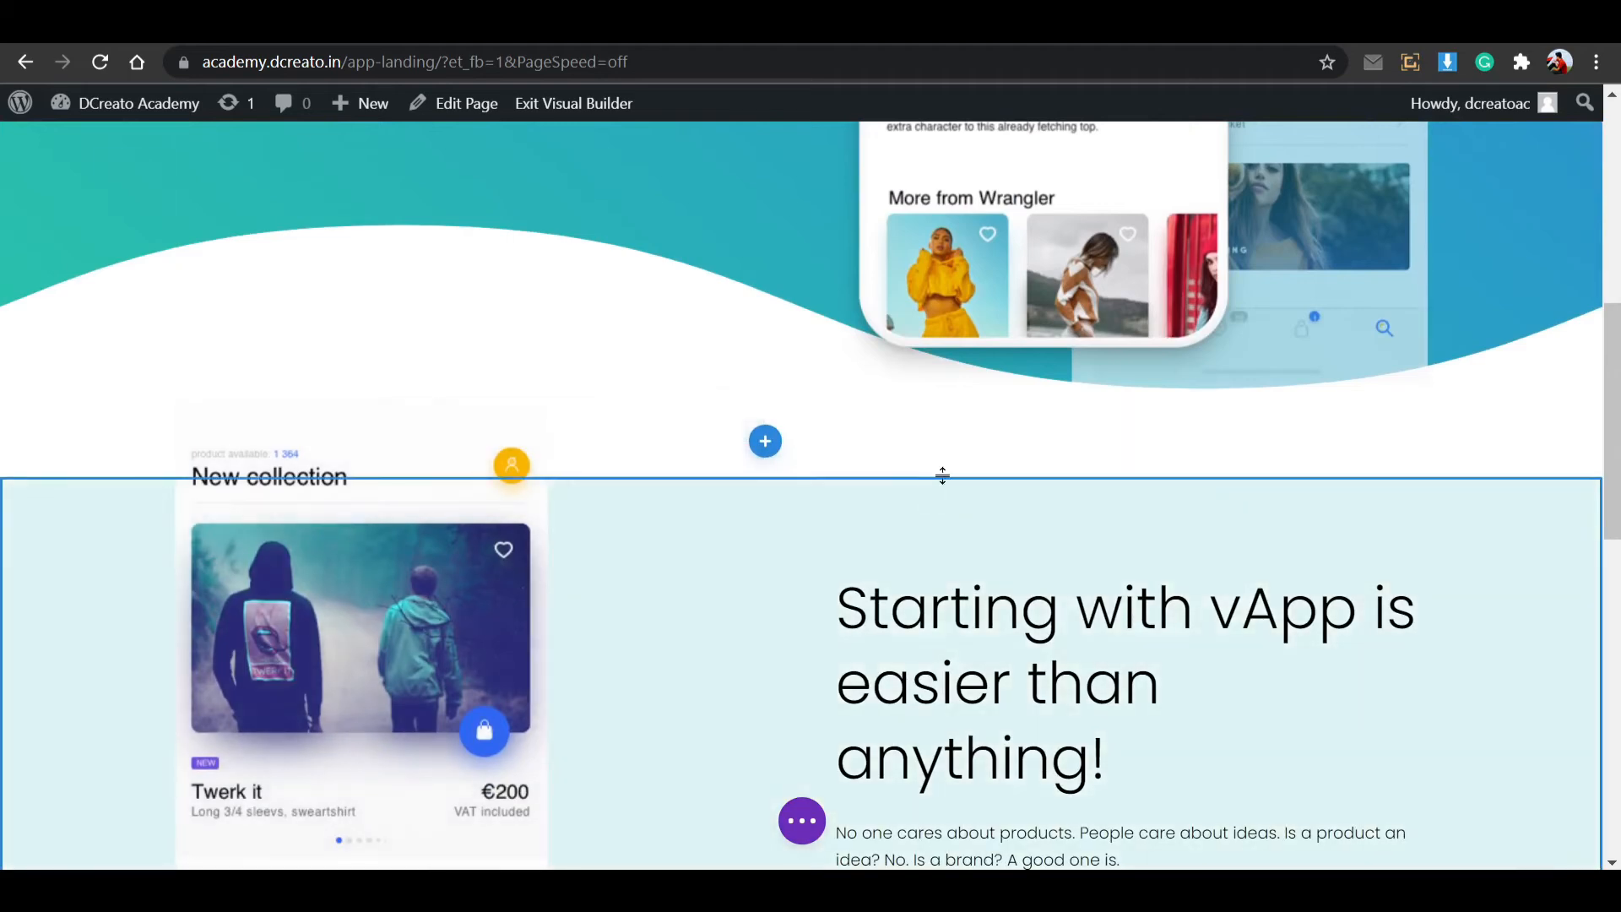
pyautogui.scroll(-3, 995, 568)
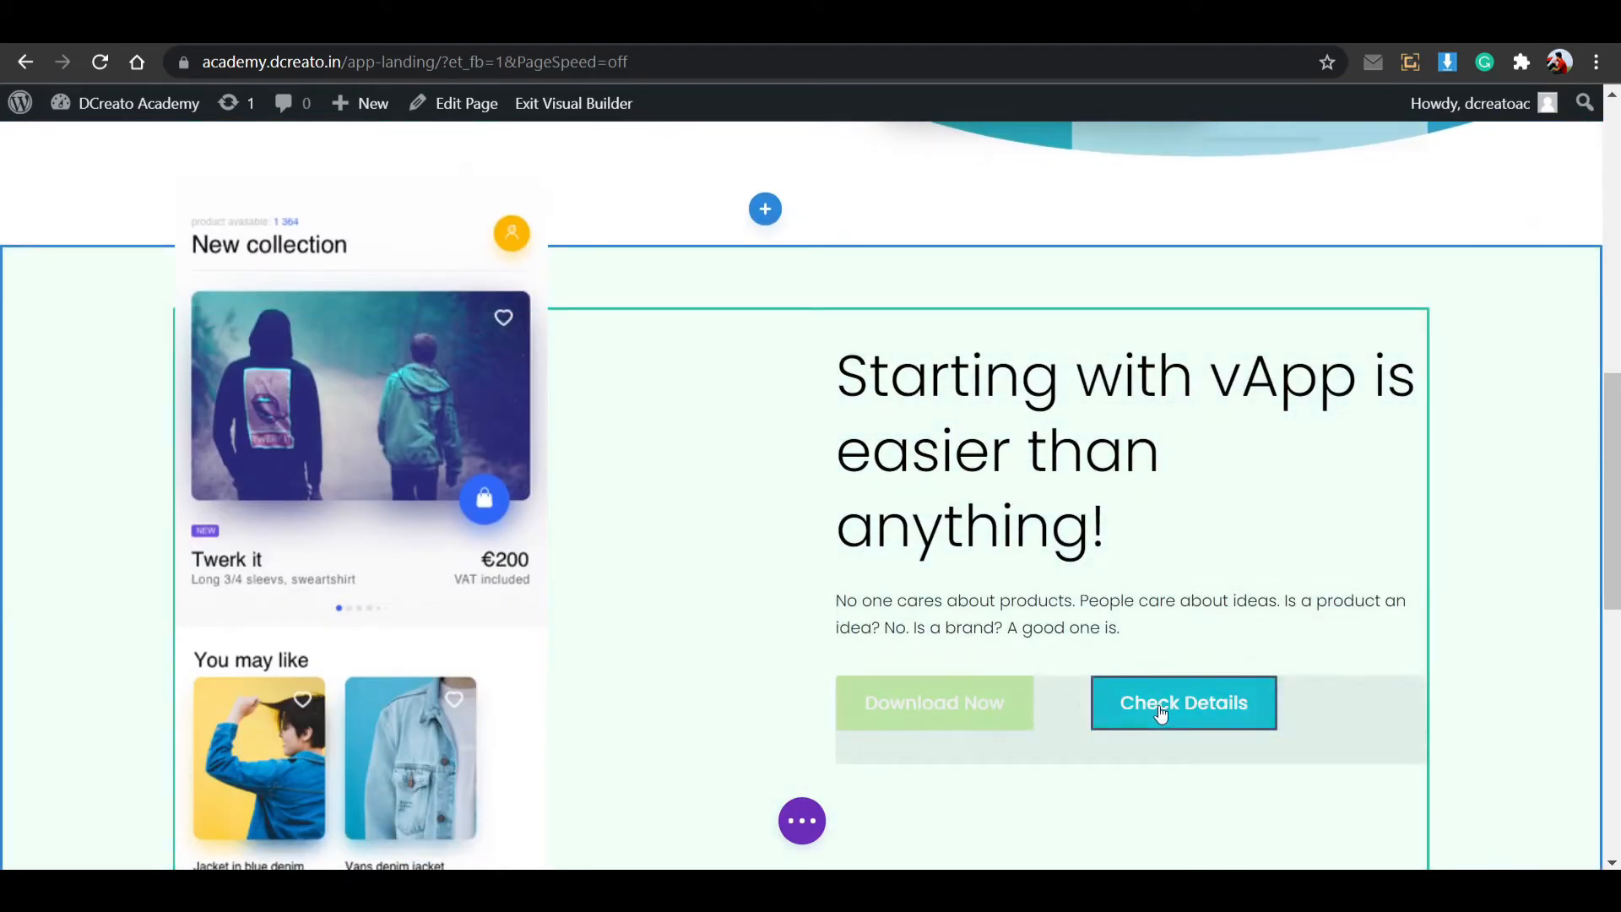
pyautogui.scroll(-10, 426, 601)
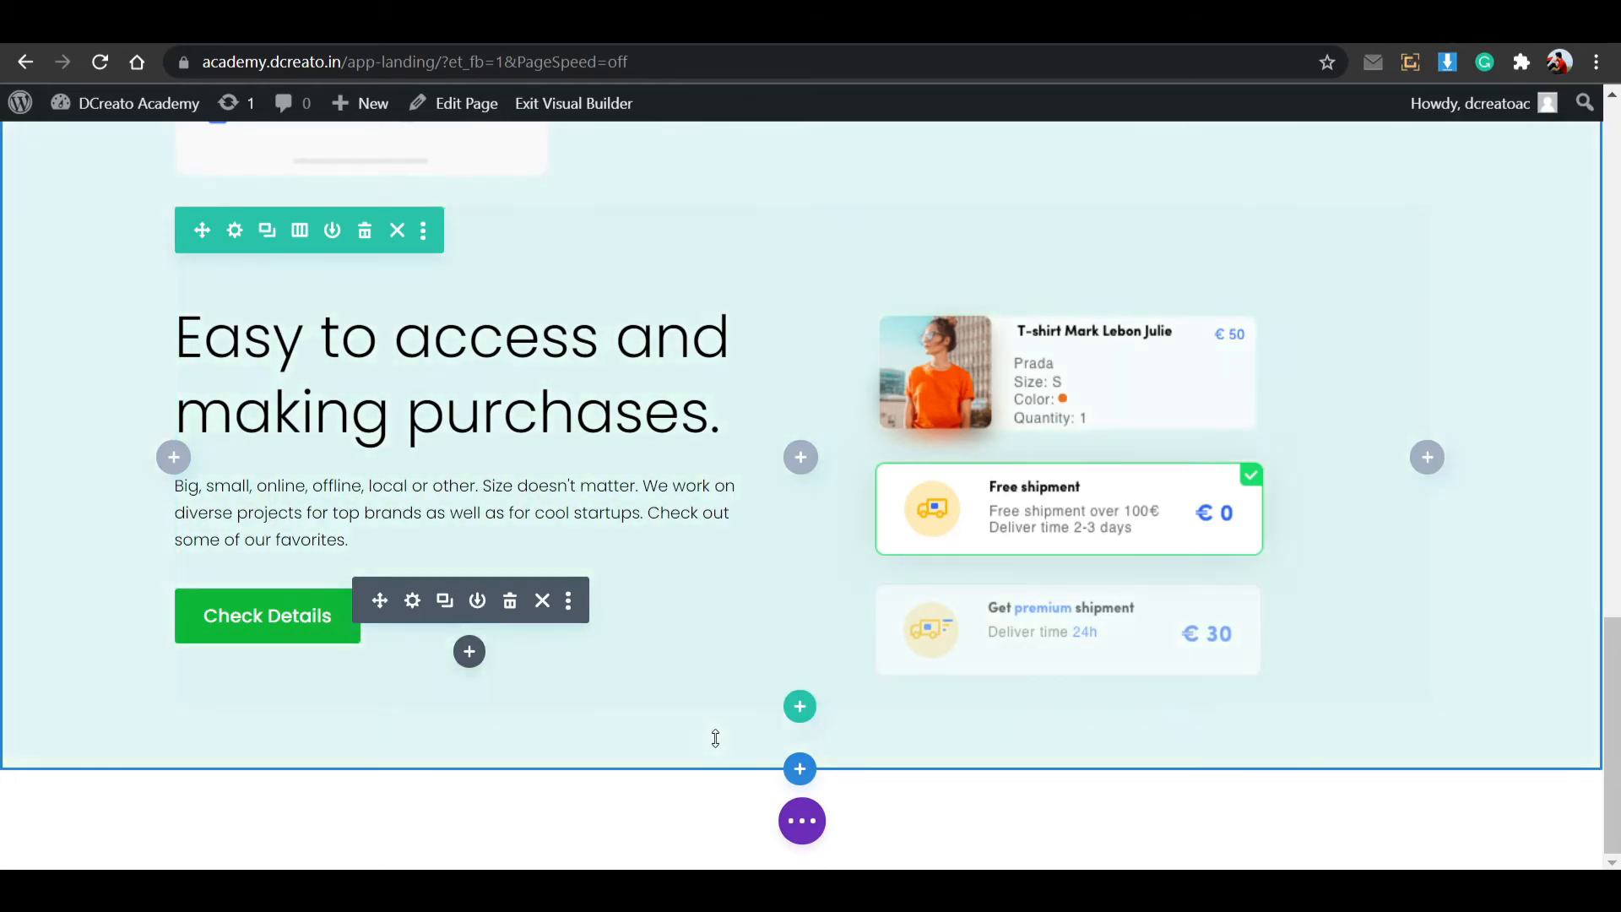
pyautogui.scroll(8, 713, 738)
pyautogui.scroll(-8, 767, 666)
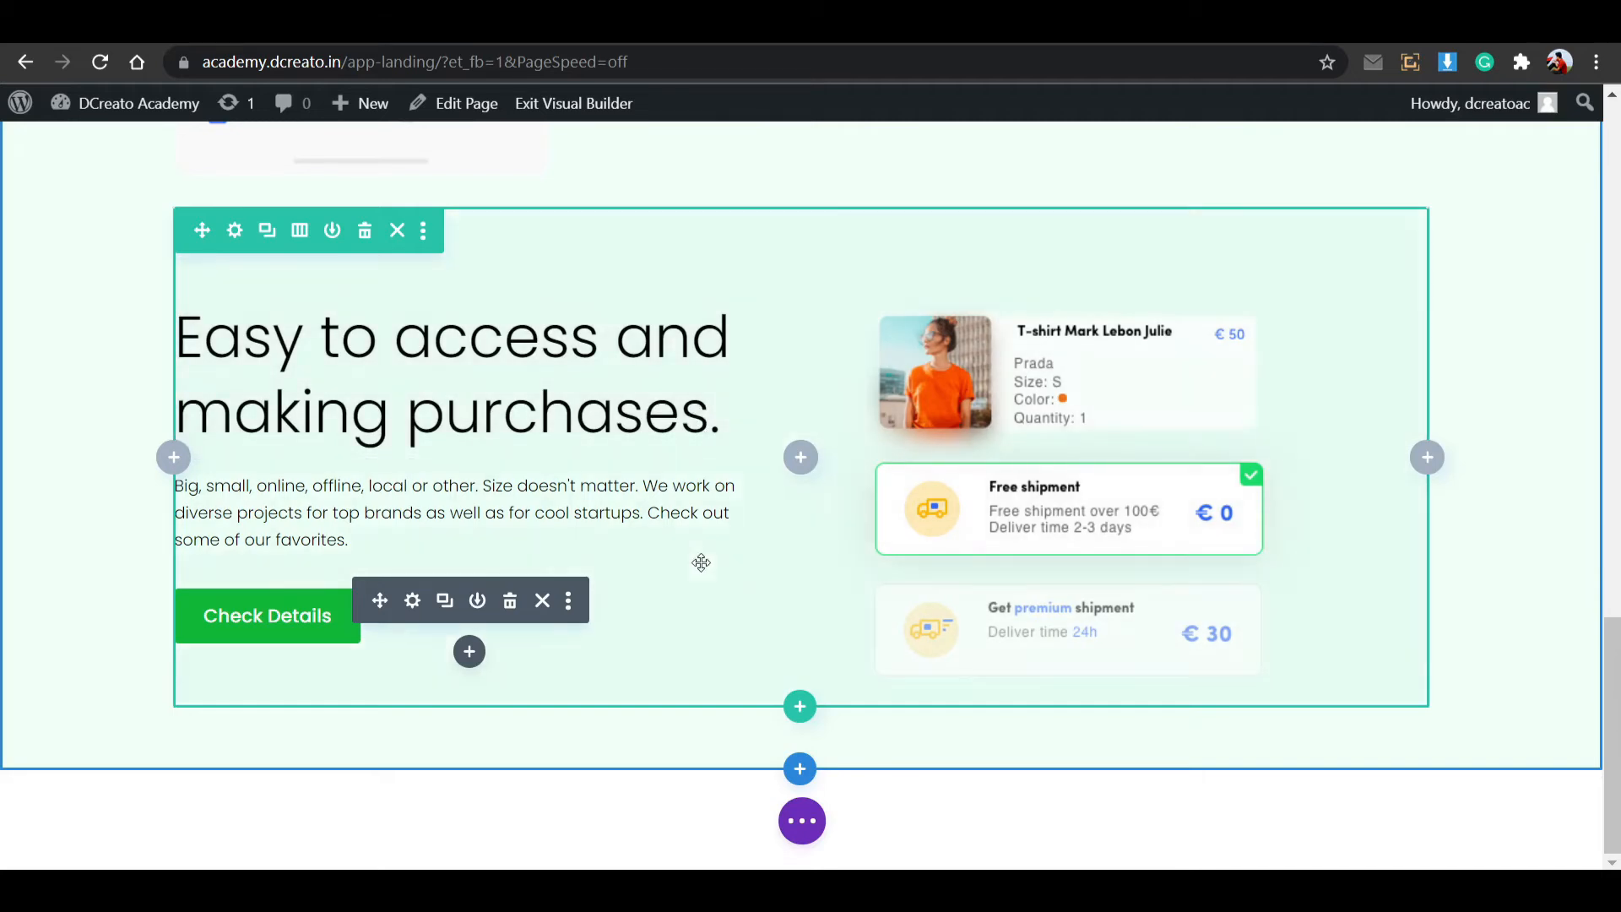
pyautogui.scroll(-10, 657, 416)
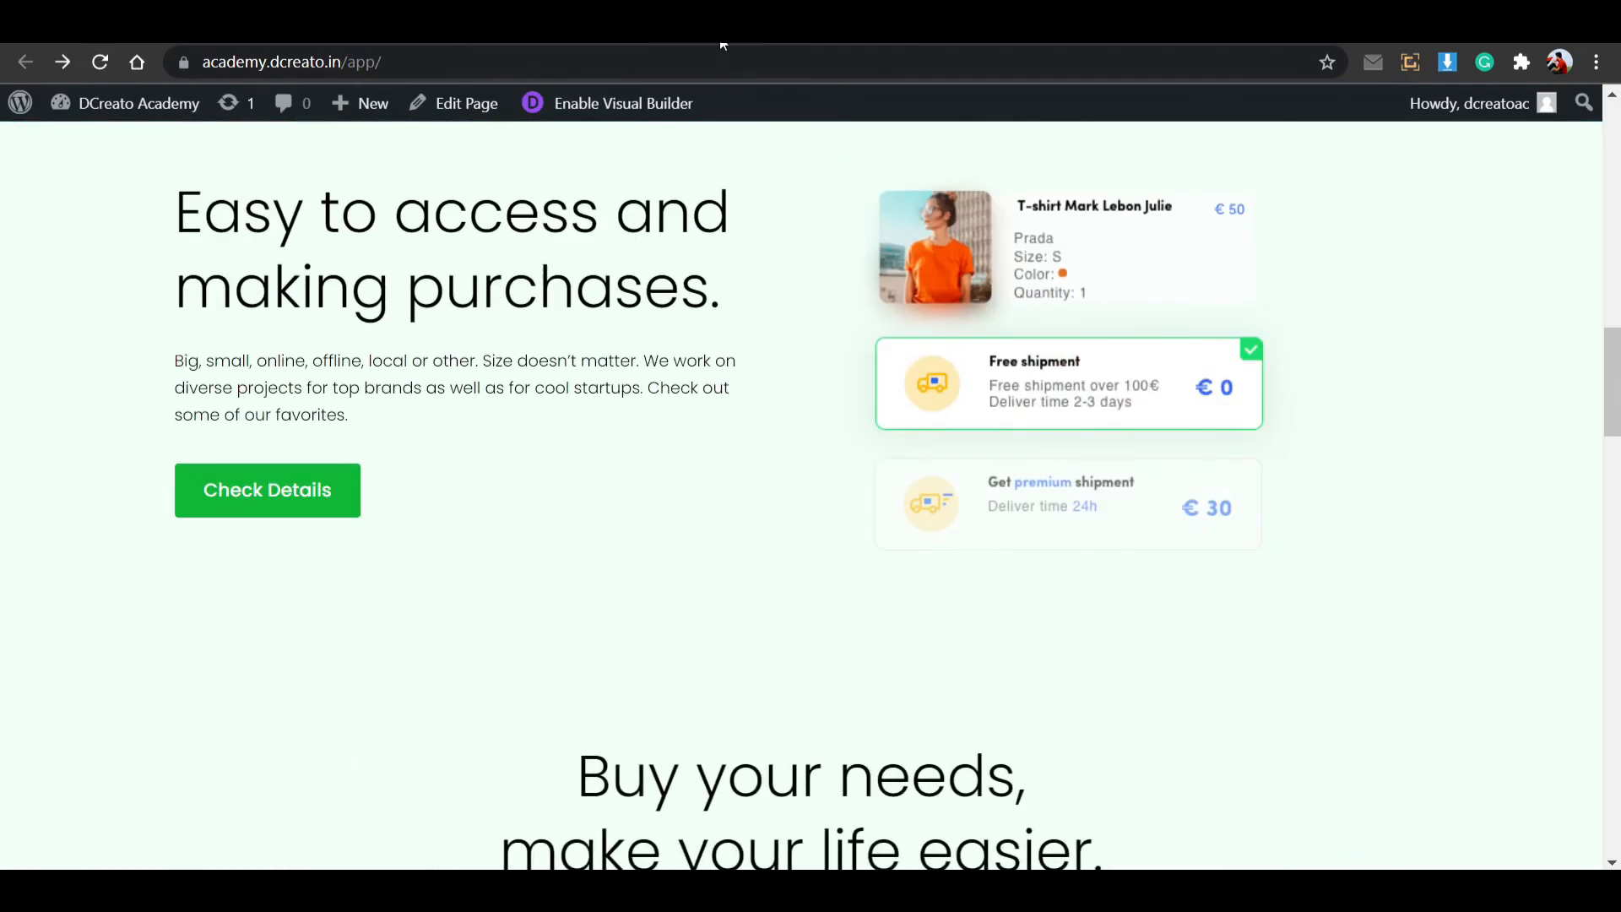
pyautogui.click(720, 34)
pyautogui.click(541, 34)
# Give the hero heading text a Slide animation with the direction set to Left.
pyautogui.scroll(6, 665, 461)
pyautogui.scroll(5, 664, 462)
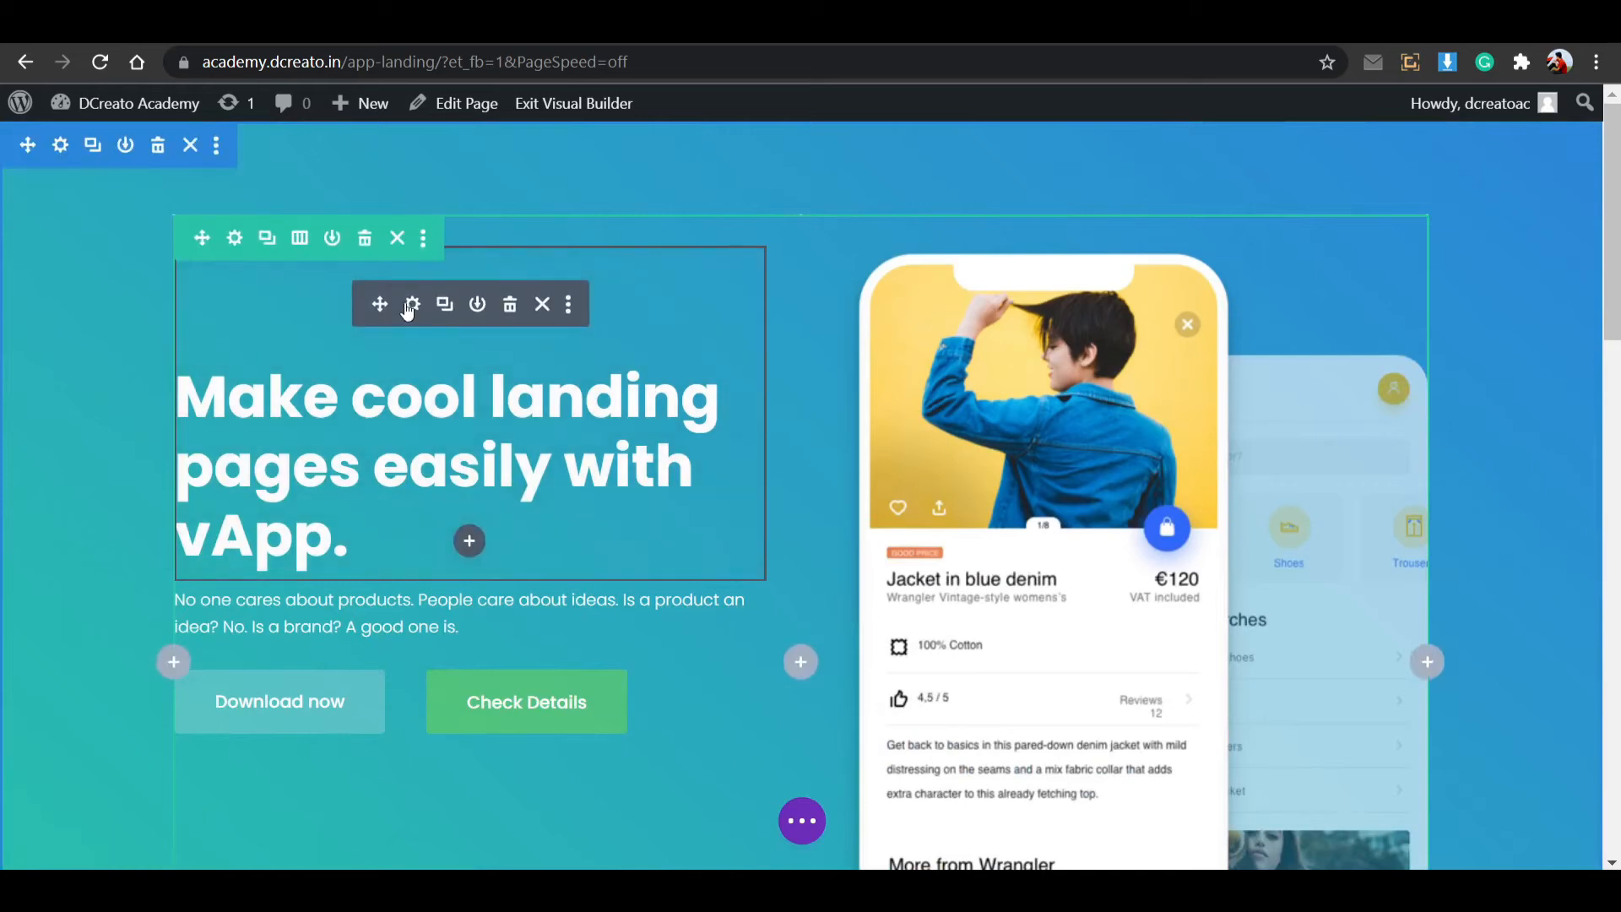
pyautogui.click(411, 305)
pyautogui.click(1225, 285)
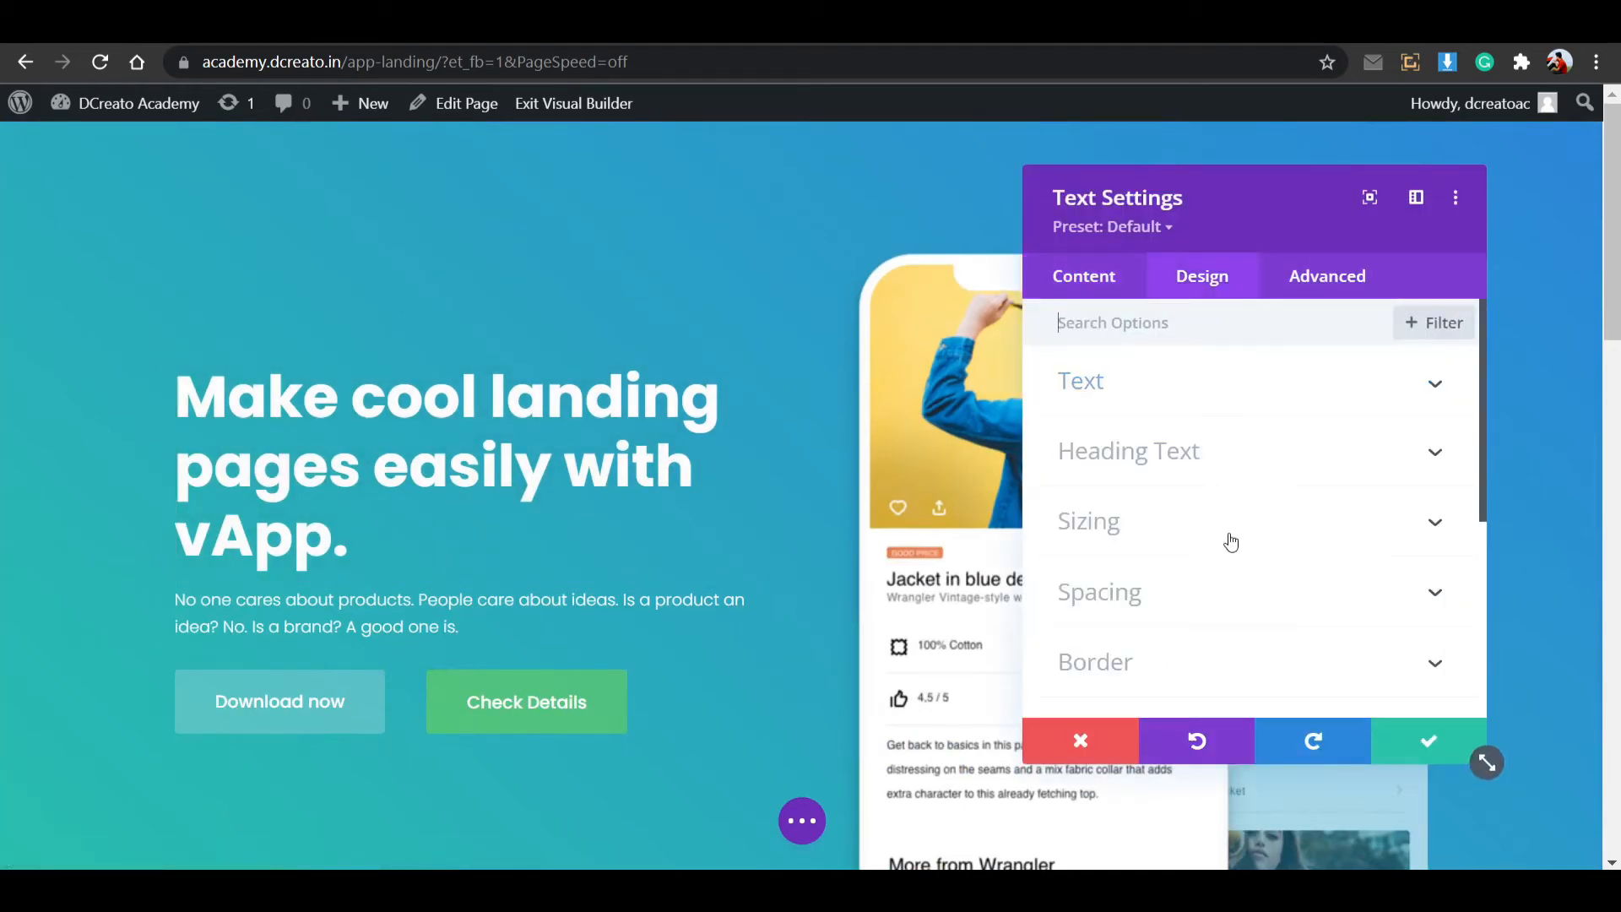
pyautogui.scroll(-5, 1230, 542)
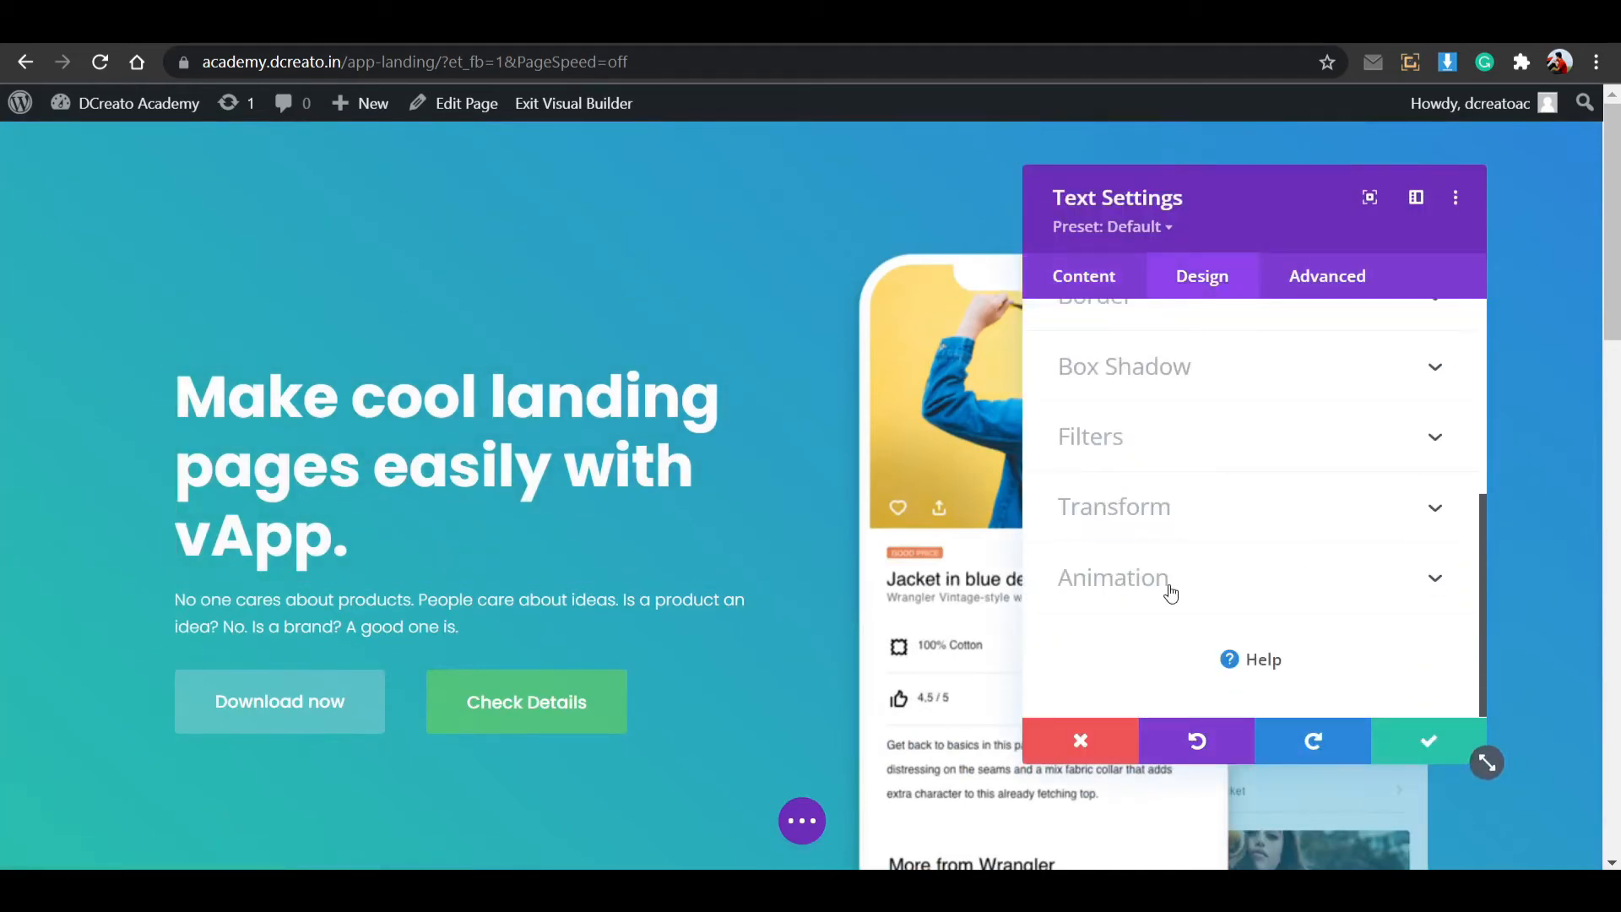
pyautogui.click(1239, 591)
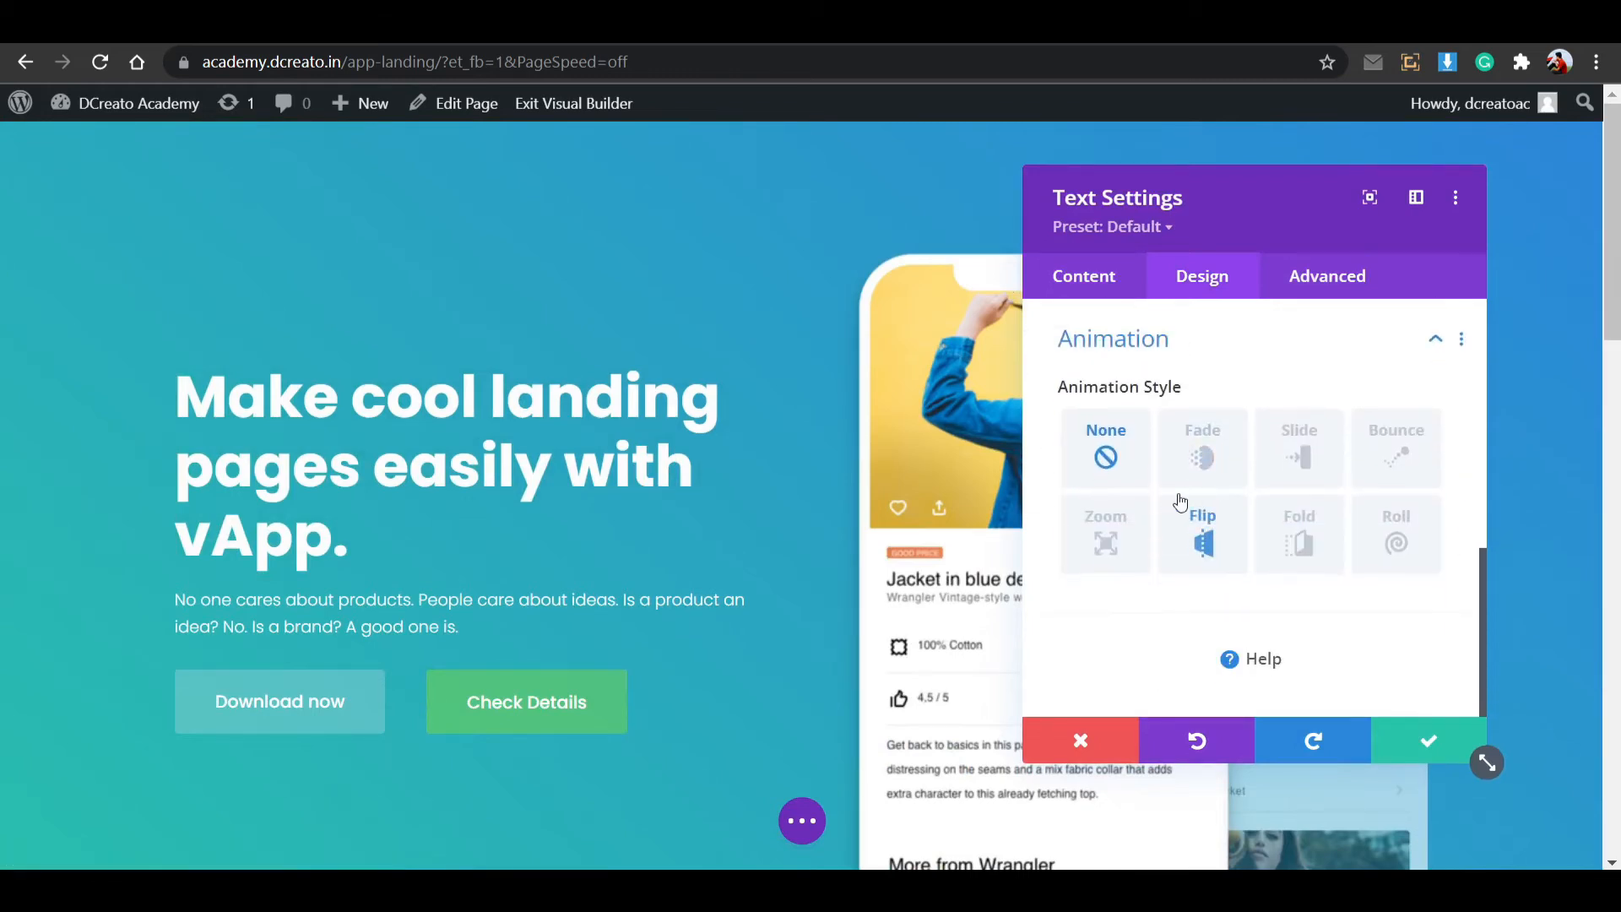
pyautogui.click(1291, 463)
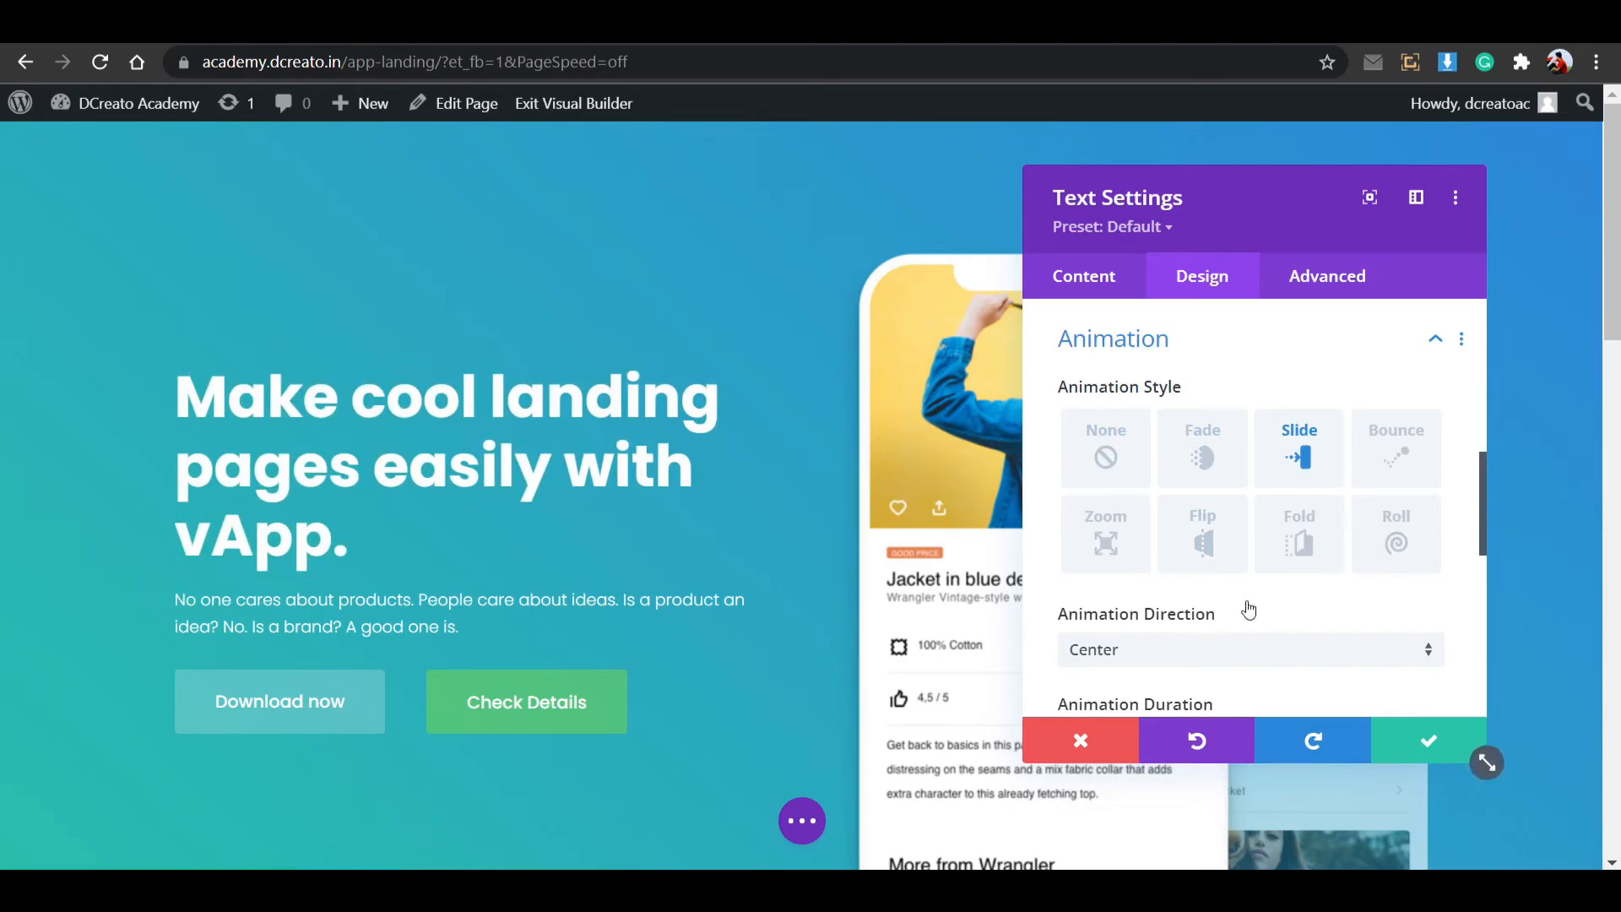
pyautogui.click(1134, 660)
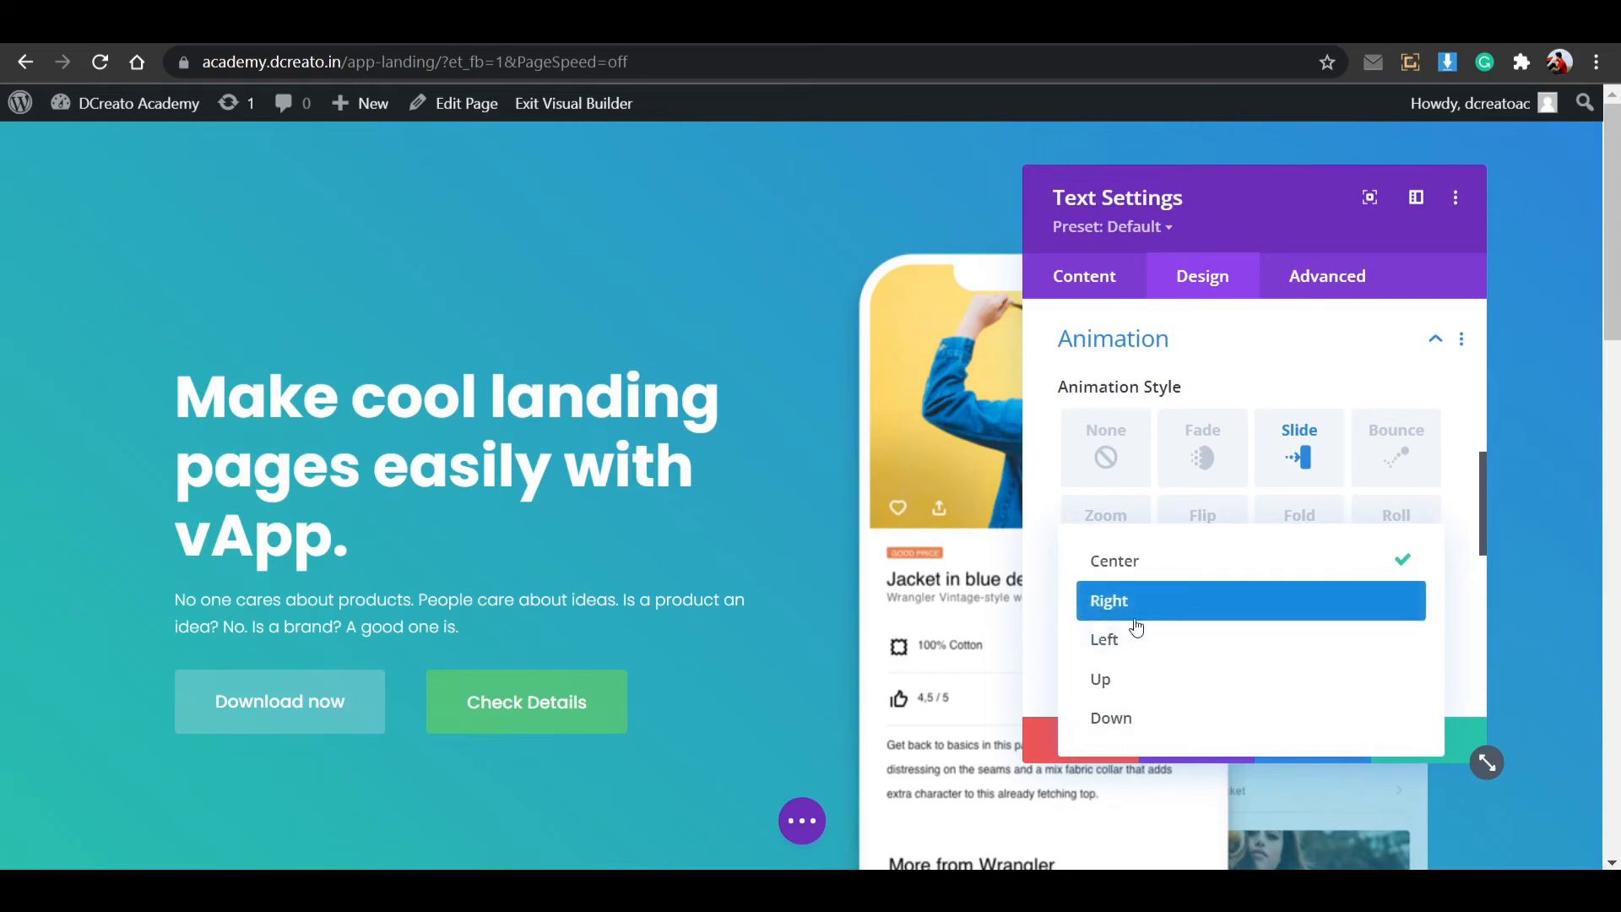
pyautogui.click(1132, 638)
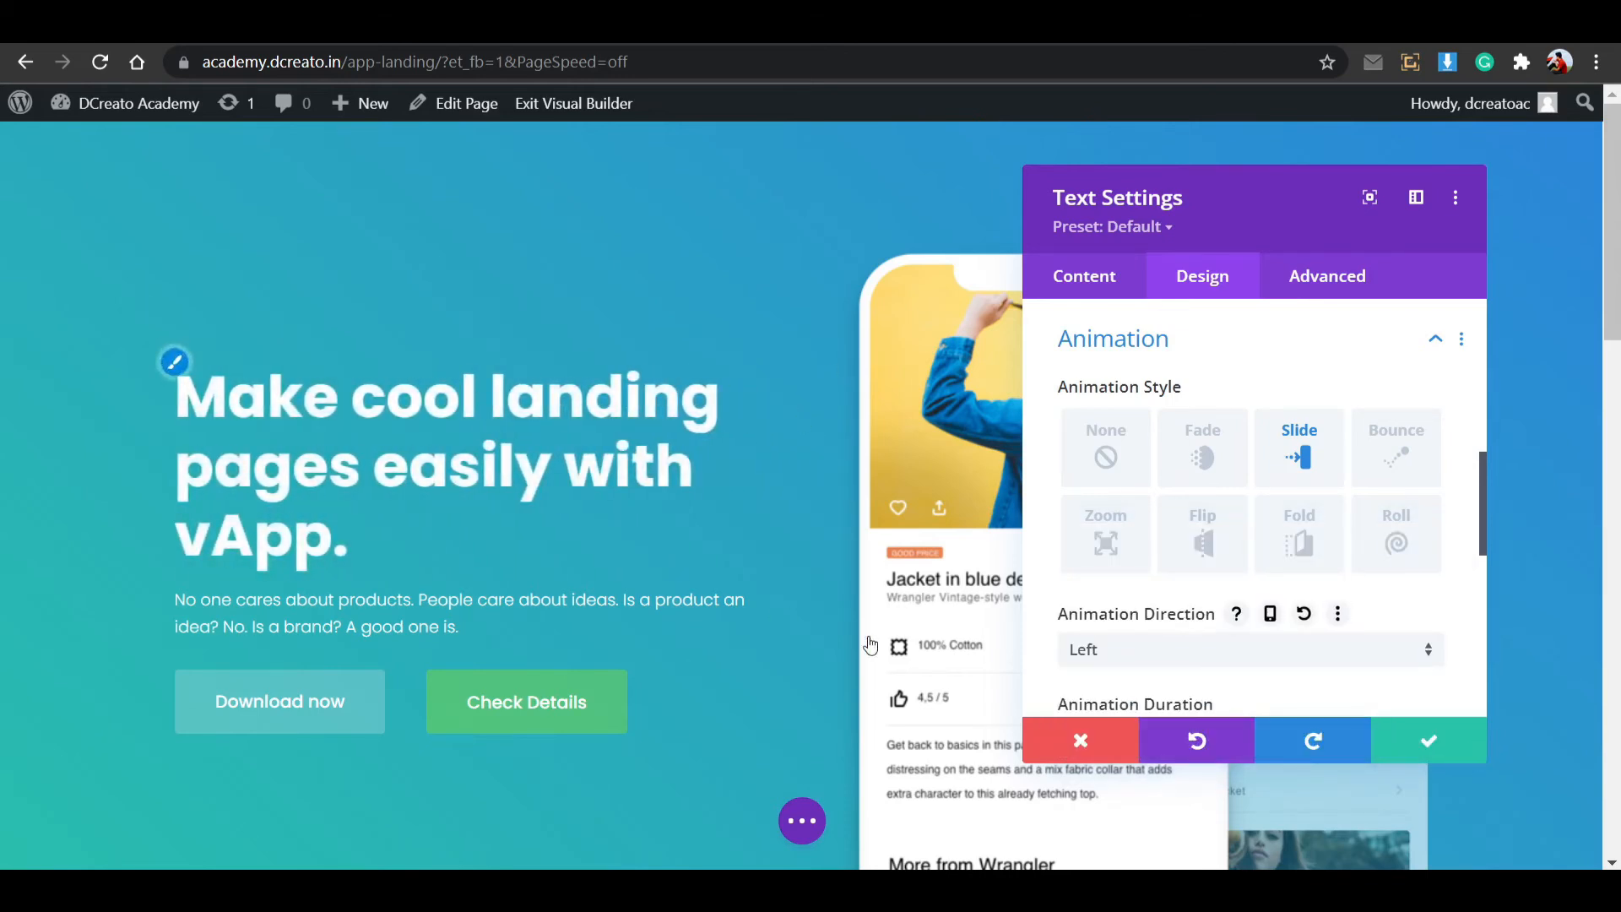
# Change the hero heading's Slide animation direction to Right and save the text settings.
pyautogui.click(1114, 648)
pyautogui.click(1119, 609)
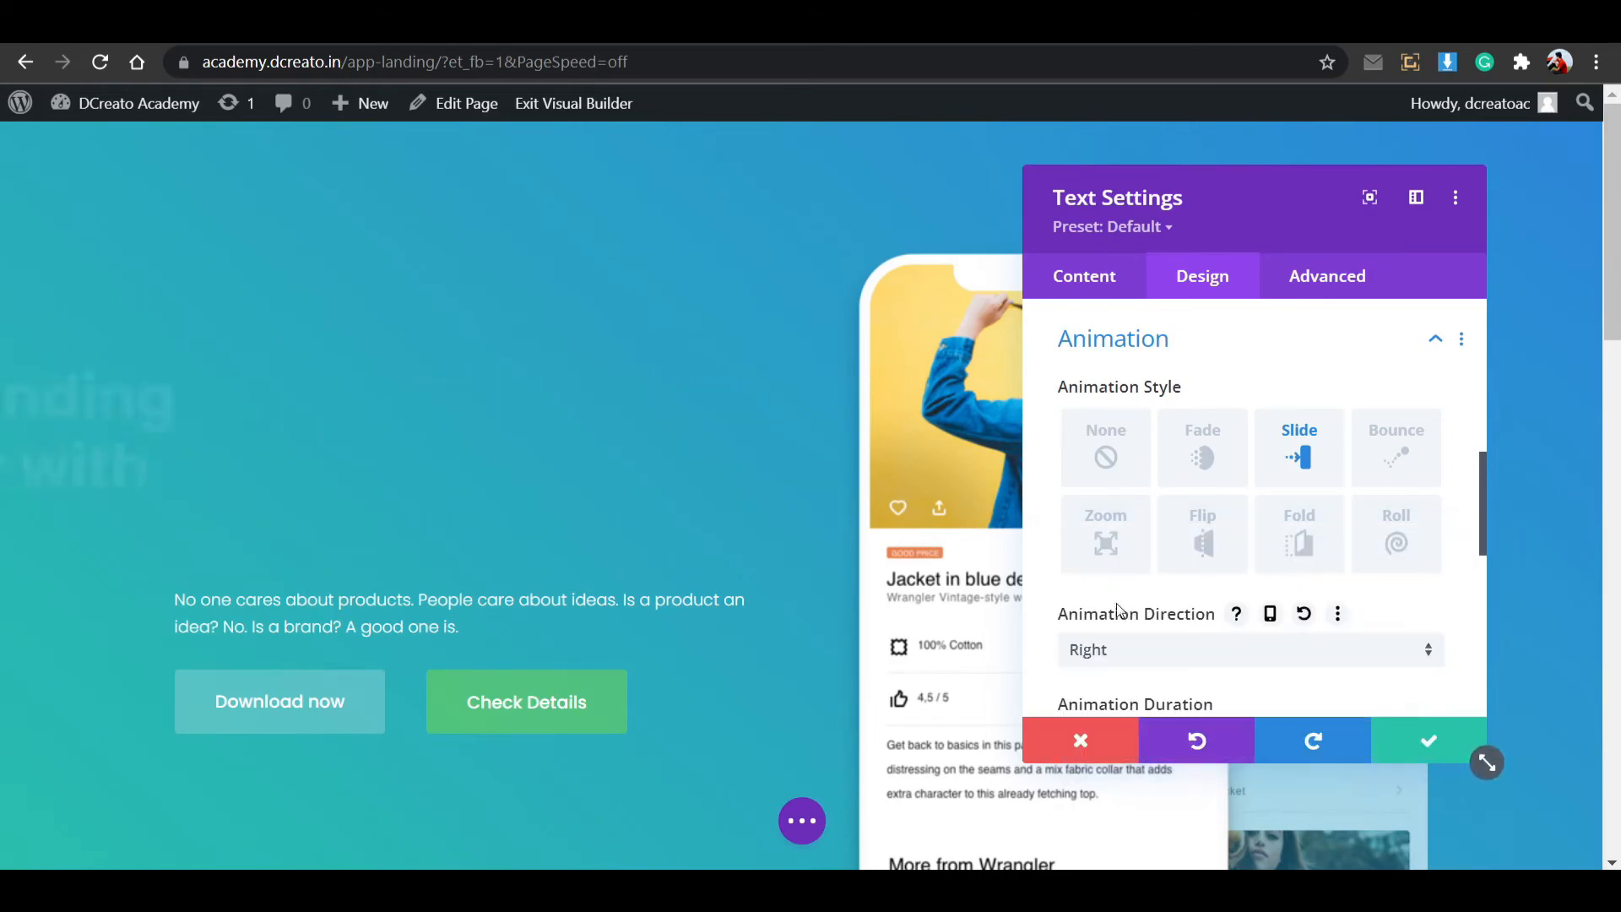
pyautogui.click(1390, 734)
# Set the Slide animation direction of the heading "Starting with vApp is easier than anything!" to Left.
pyautogui.scroll(-10, 608, 460)
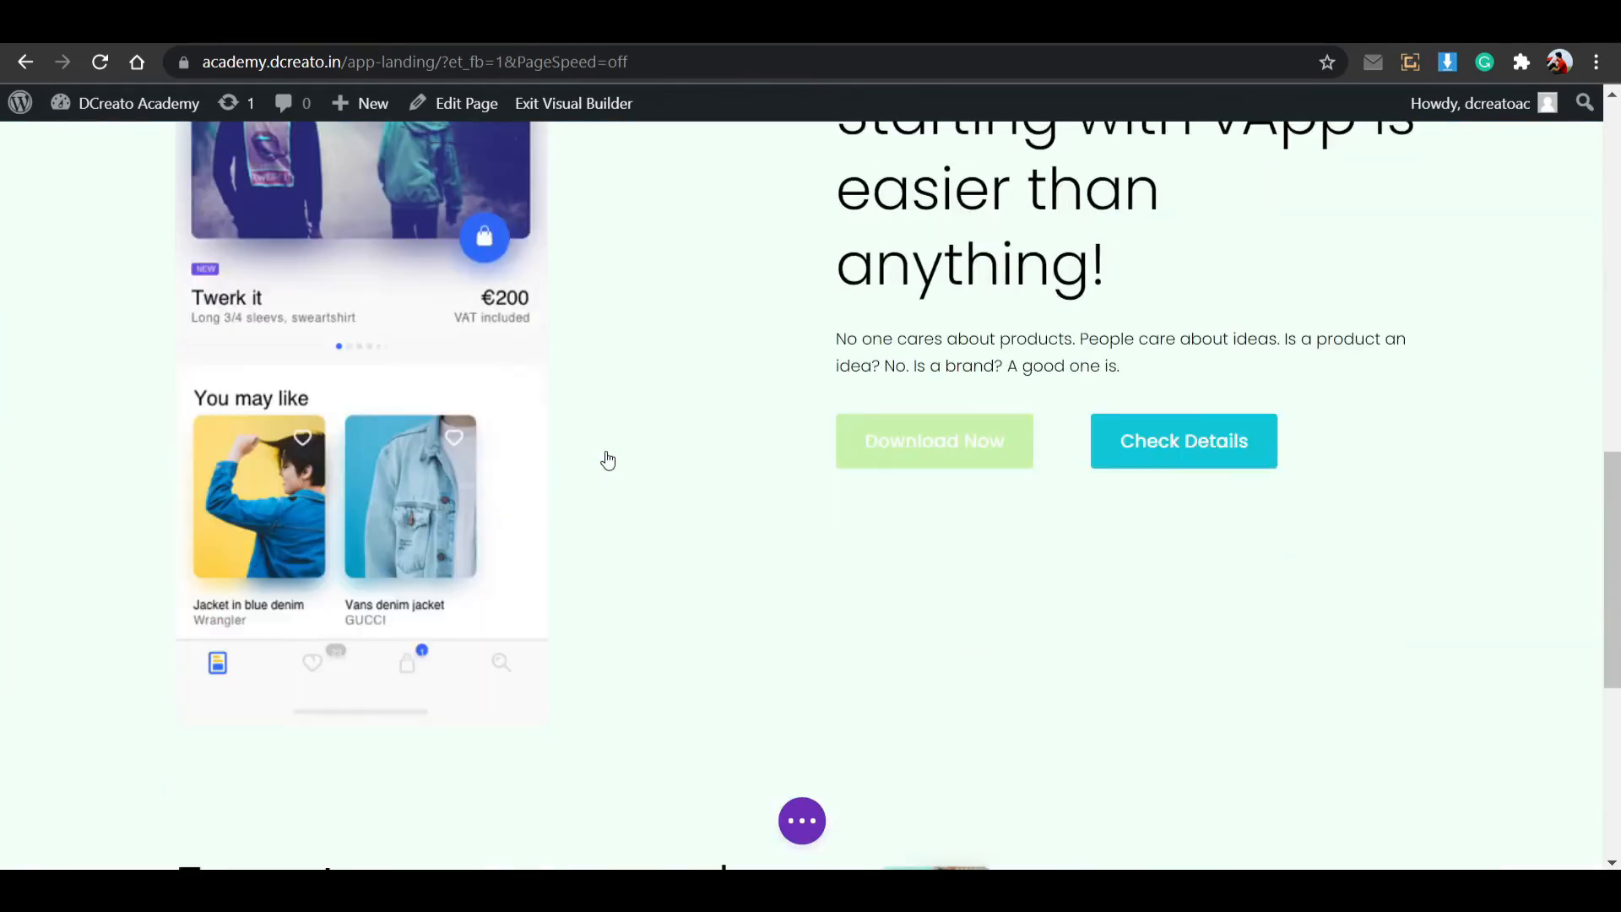
pyautogui.scroll(3, 608, 460)
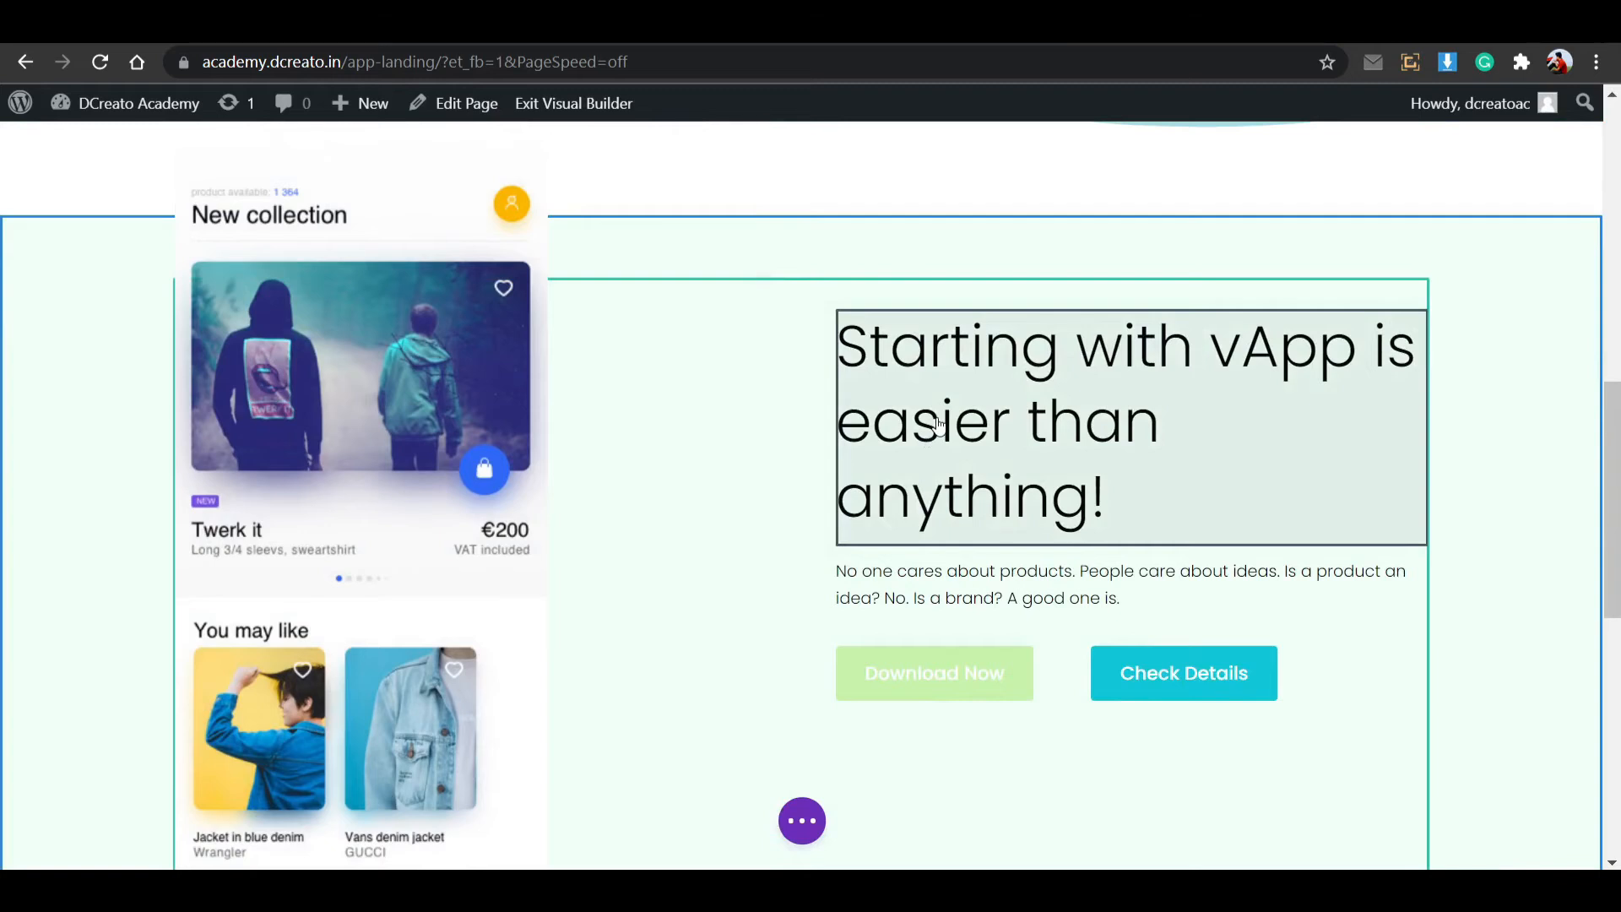
pyautogui.moveTo(954, 402)
pyautogui.click(1083, 370)
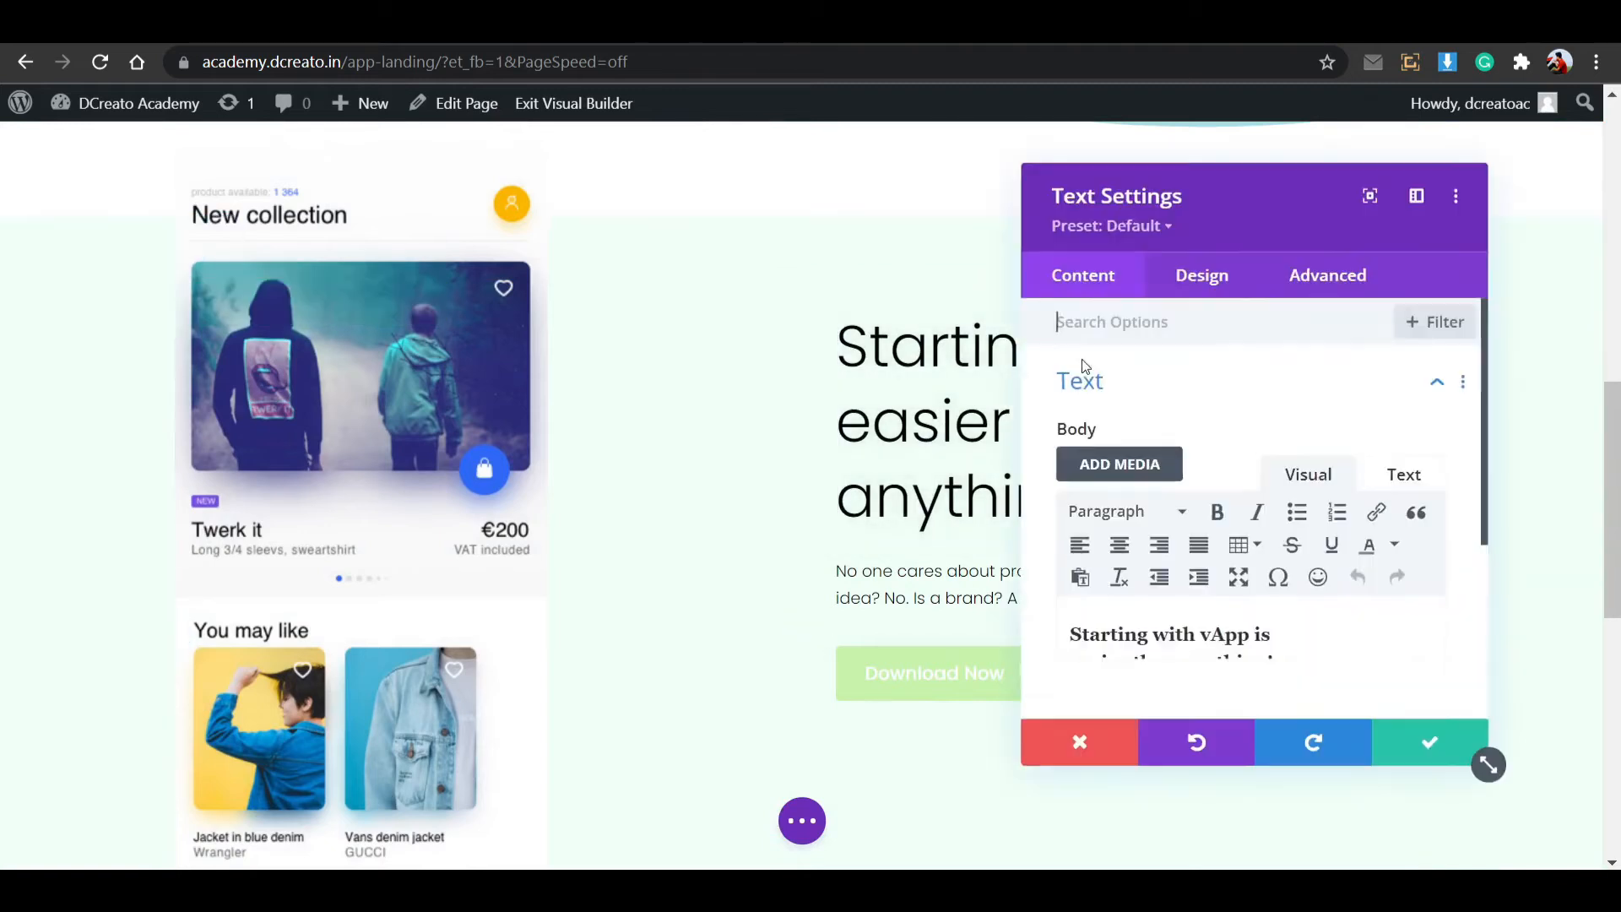
pyautogui.click(1203, 287)
pyautogui.scroll(-4, 1167, 557)
pyautogui.click(1168, 570)
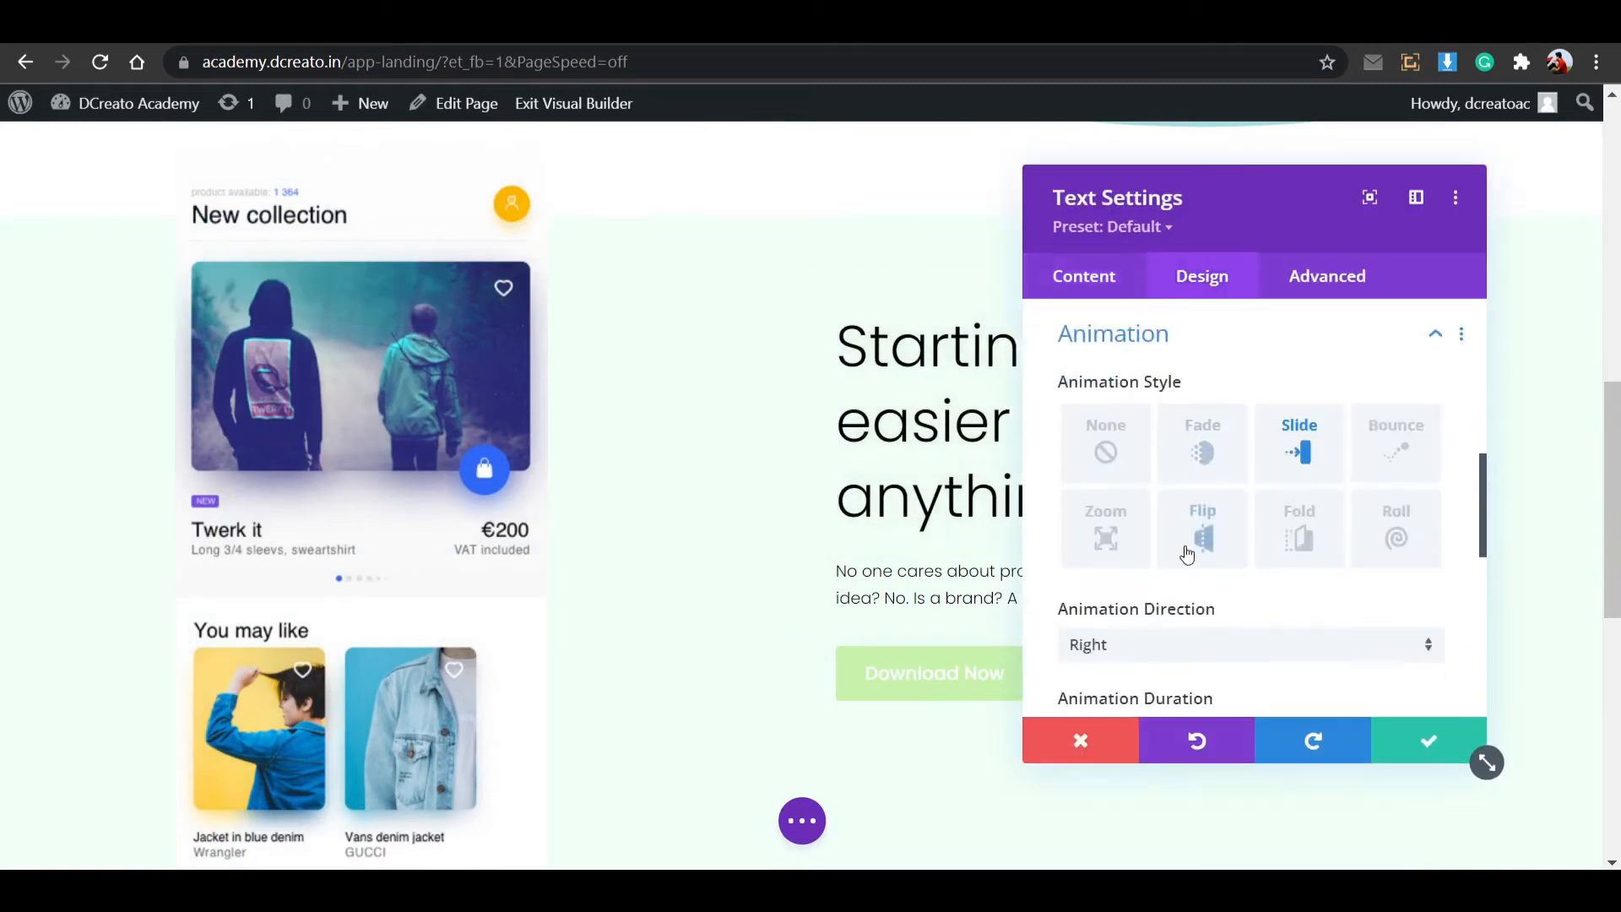
pyautogui.scroll(-3, 1223, 456)
pyautogui.scroll(3, 1126, 455)
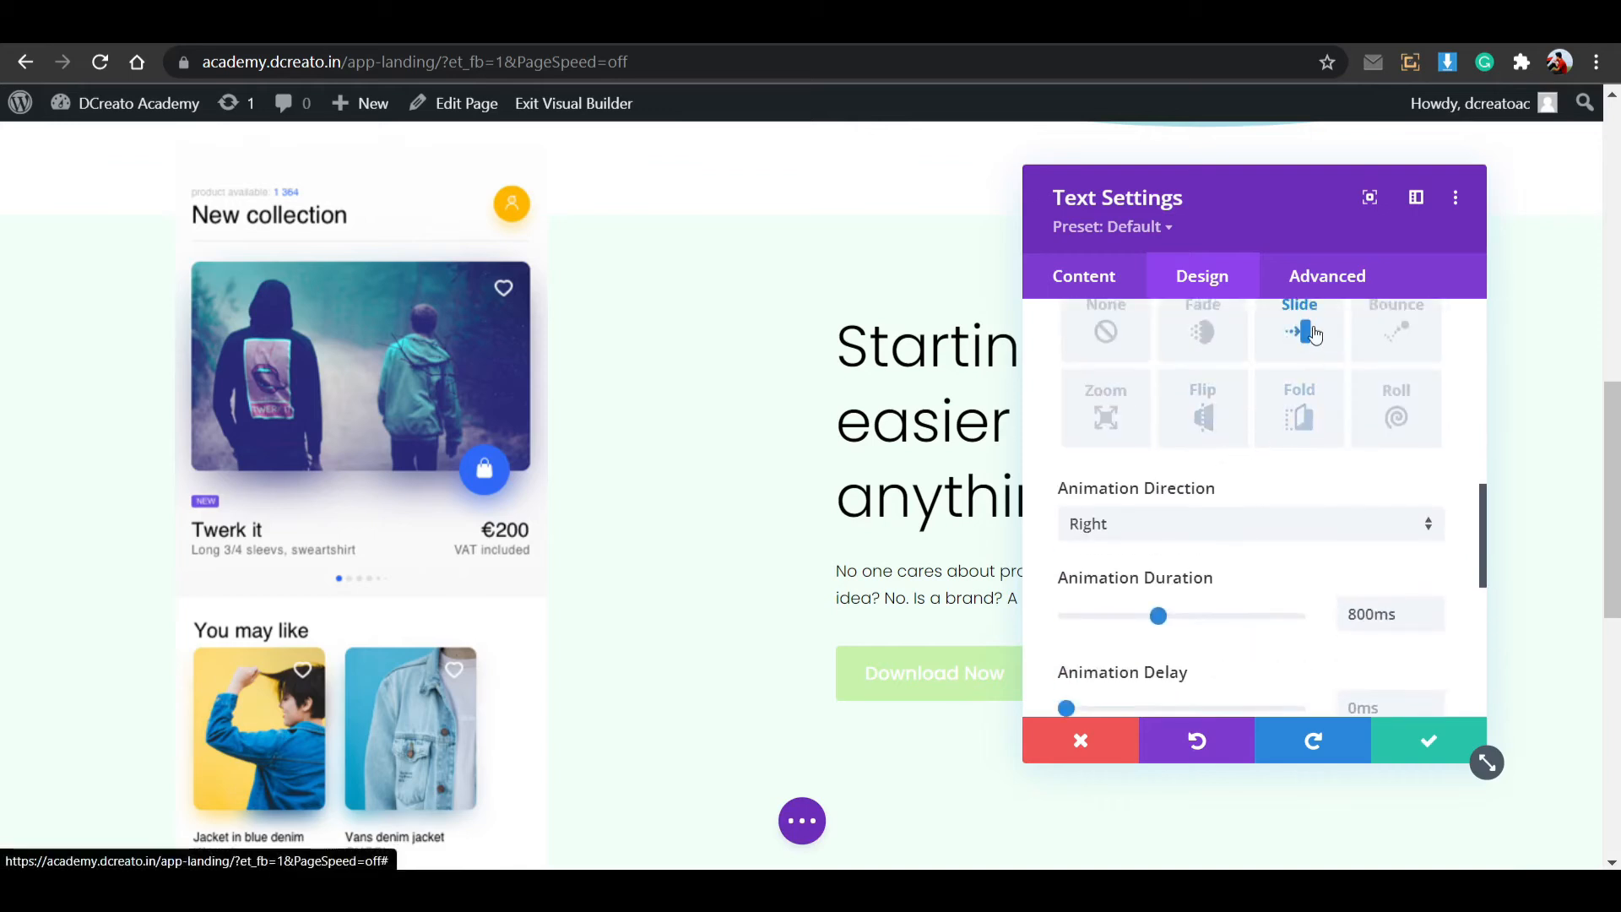
pyautogui.scroll(-3, 1213, 456)
pyautogui.scroll(2, 1212, 423)
pyautogui.click(1143, 407)
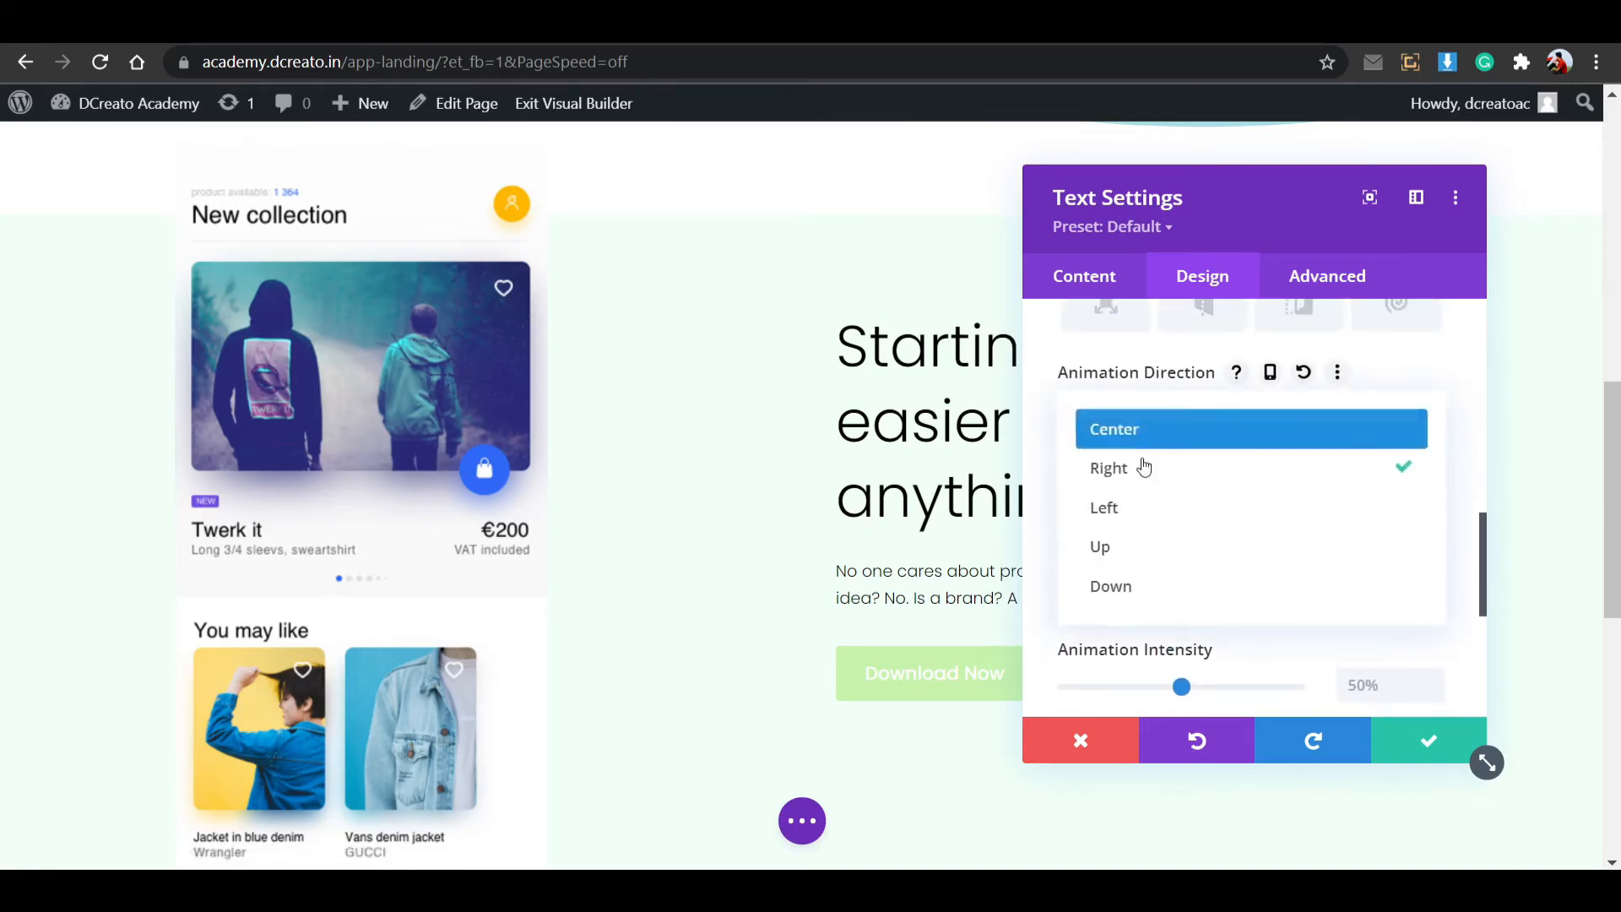
pyautogui.click(1140, 505)
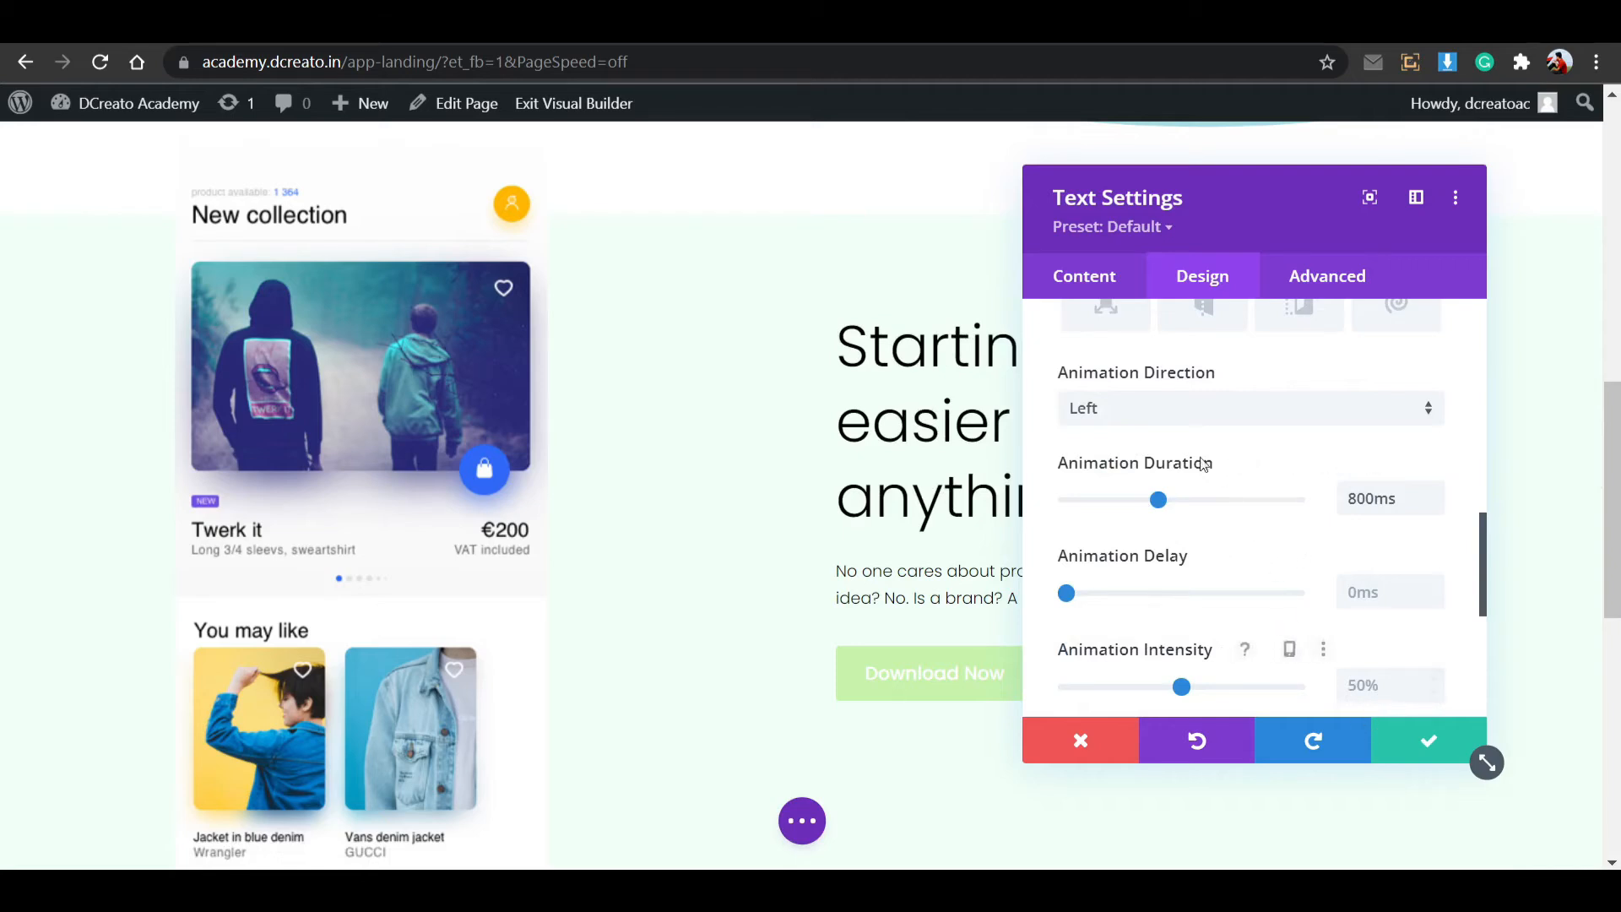
# Try the Right direction for this heading's animation, return it to Left and save the text settings.
pyautogui.click(1184, 414)
pyautogui.click(1122, 463)
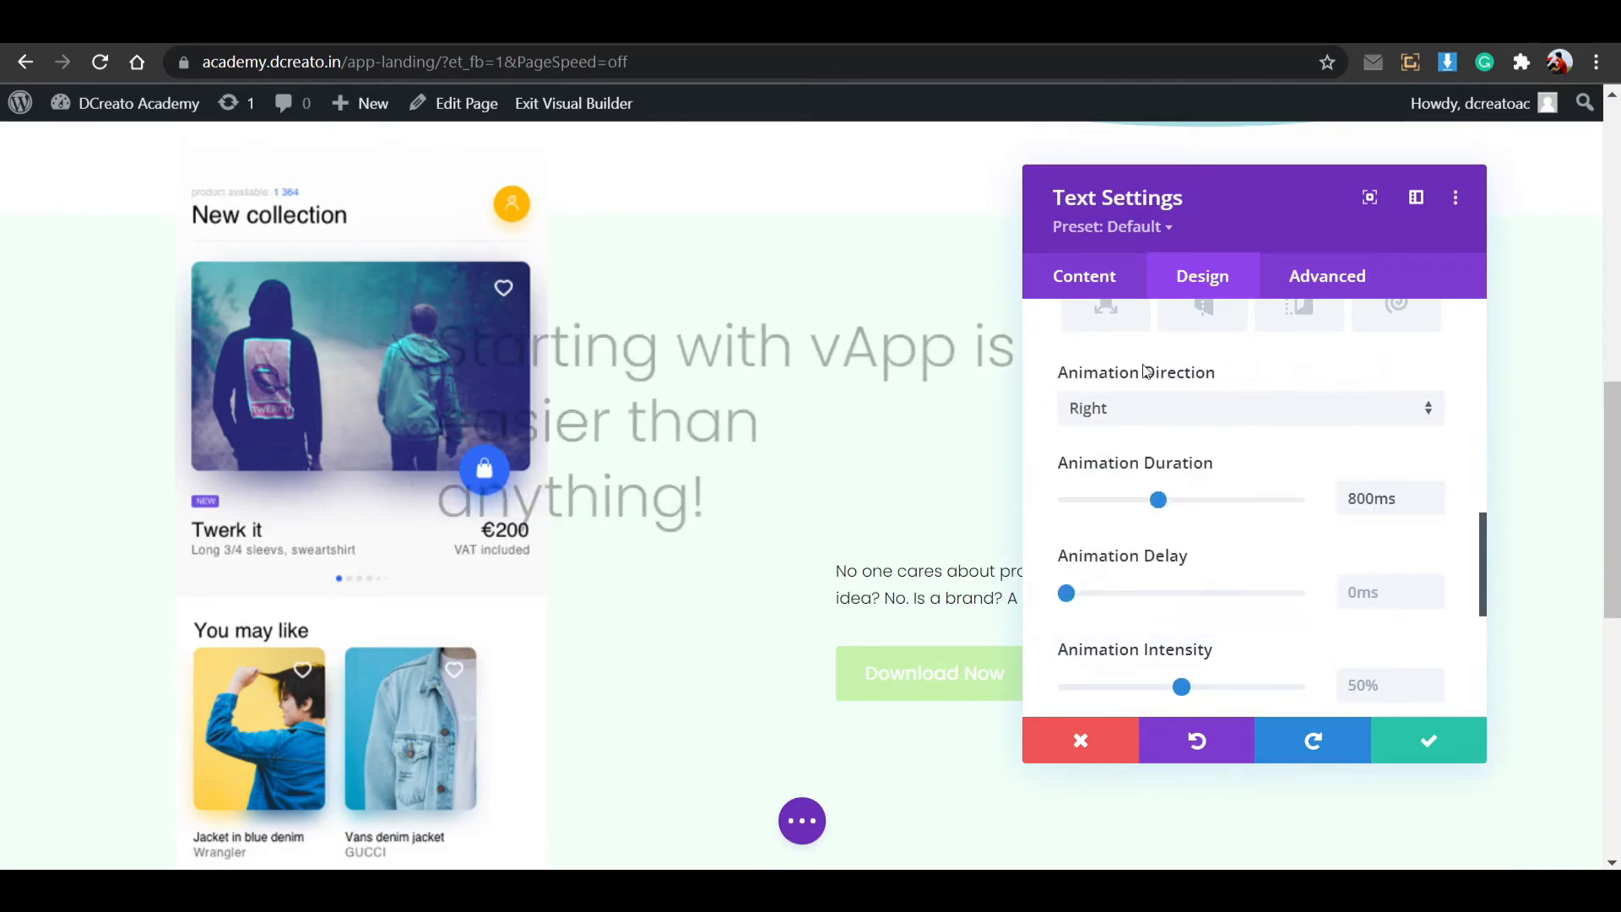
pyautogui.click(1084, 411)
pyautogui.click(1098, 500)
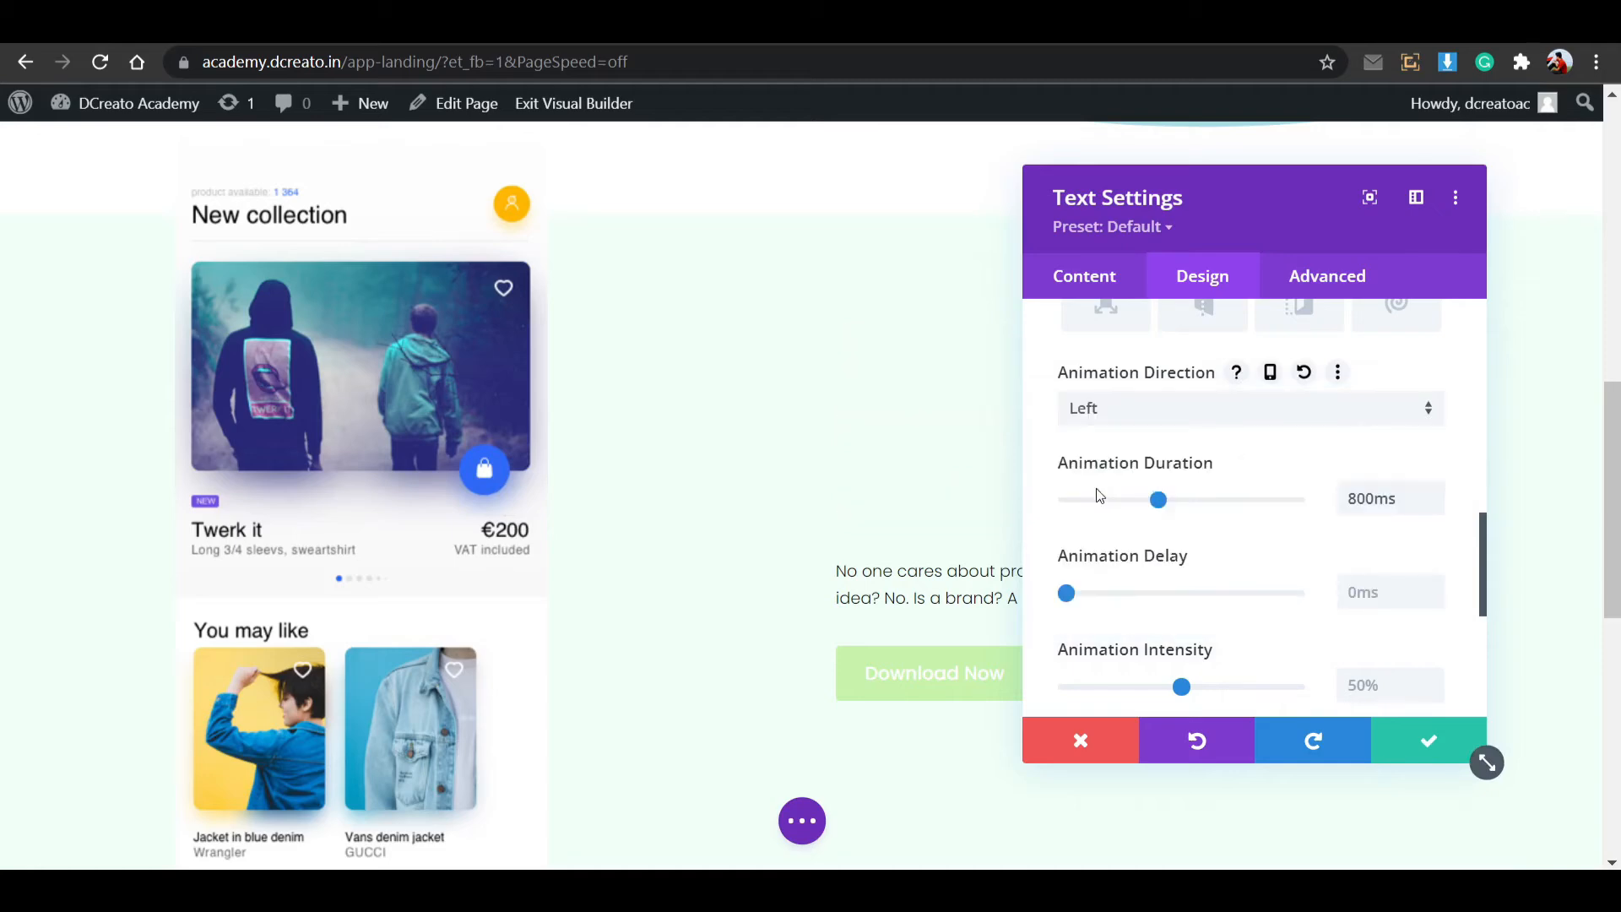
pyautogui.click(1389, 724)
# Give the "New collection" phone image a Slide animation with the direction set to Right and save its settings.
pyautogui.scroll(-6, 712, 525)
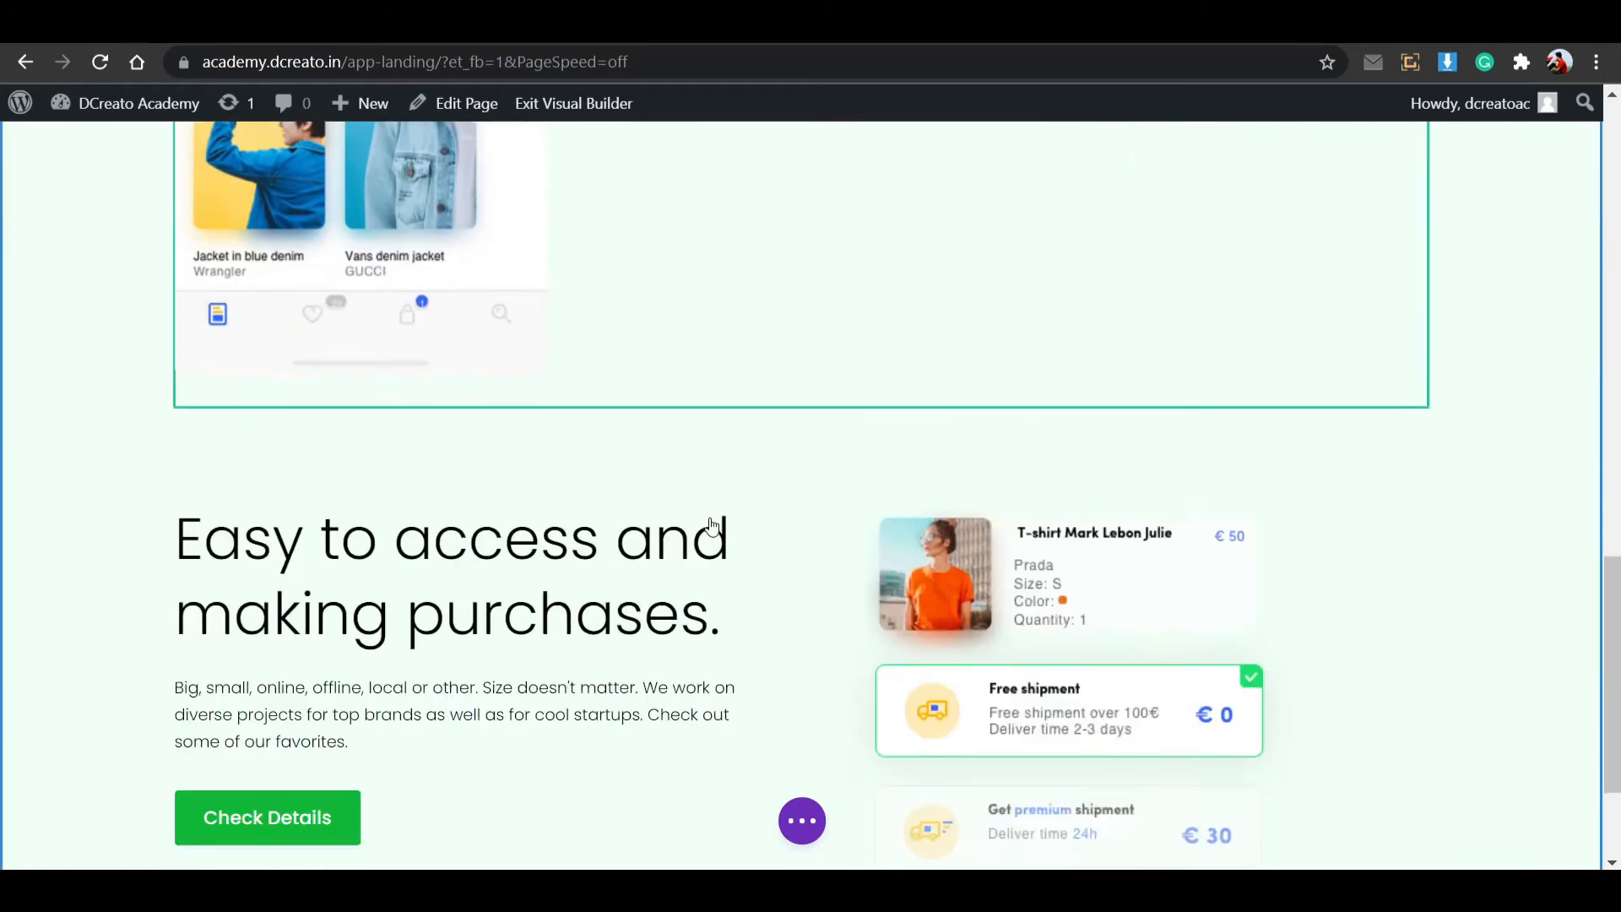
pyautogui.scroll(7, 712, 525)
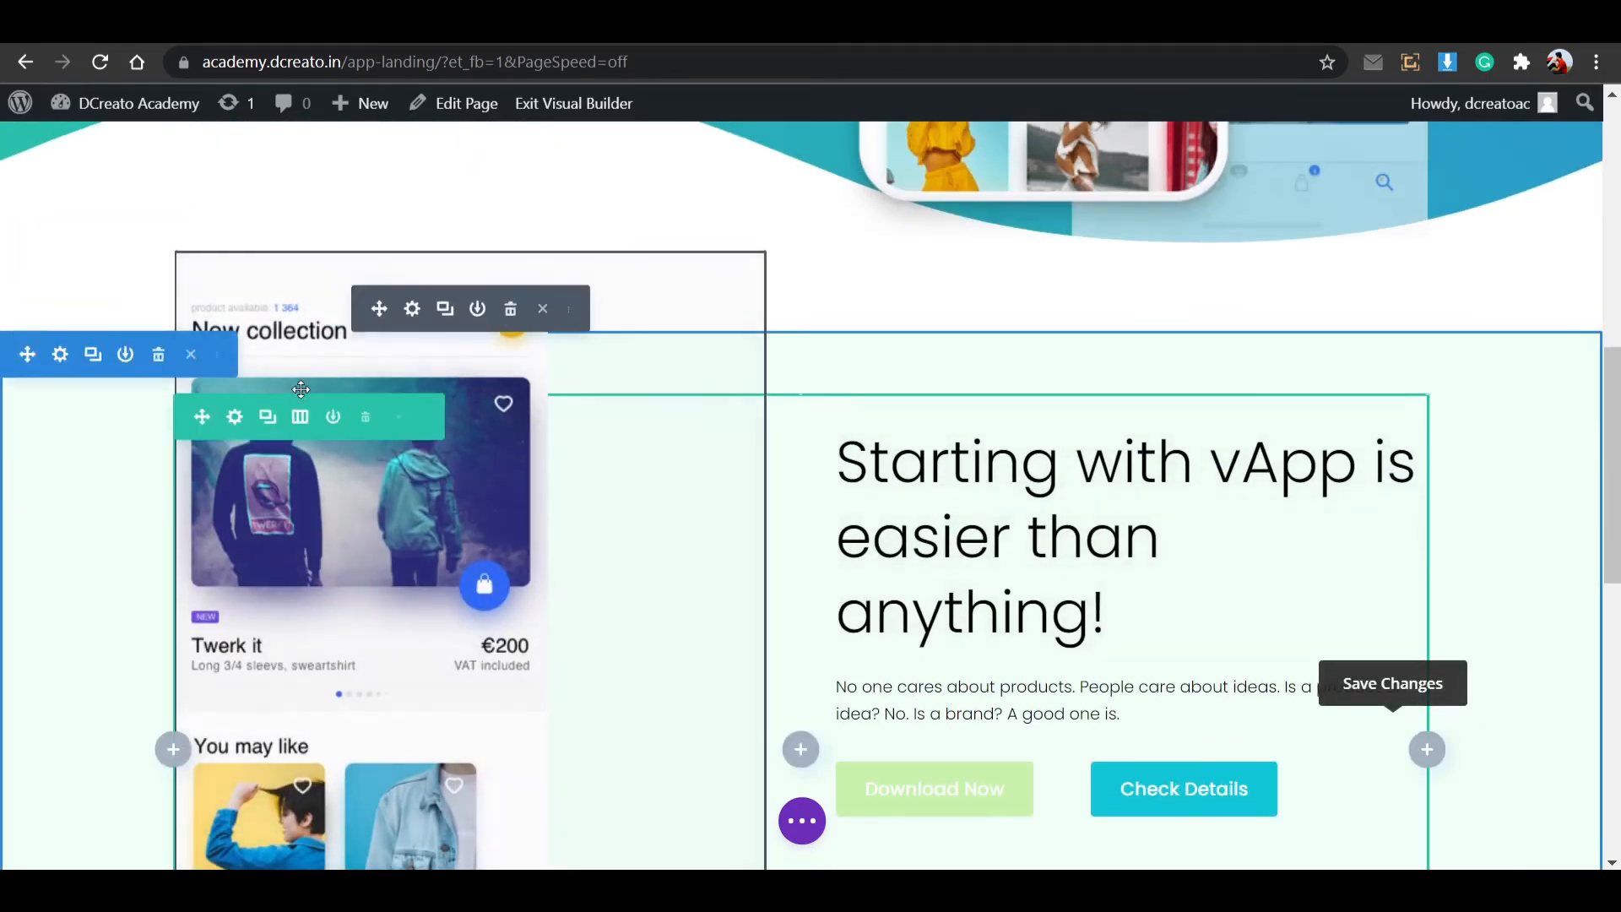
pyautogui.click(409, 322)
pyautogui.click(1202, 276)
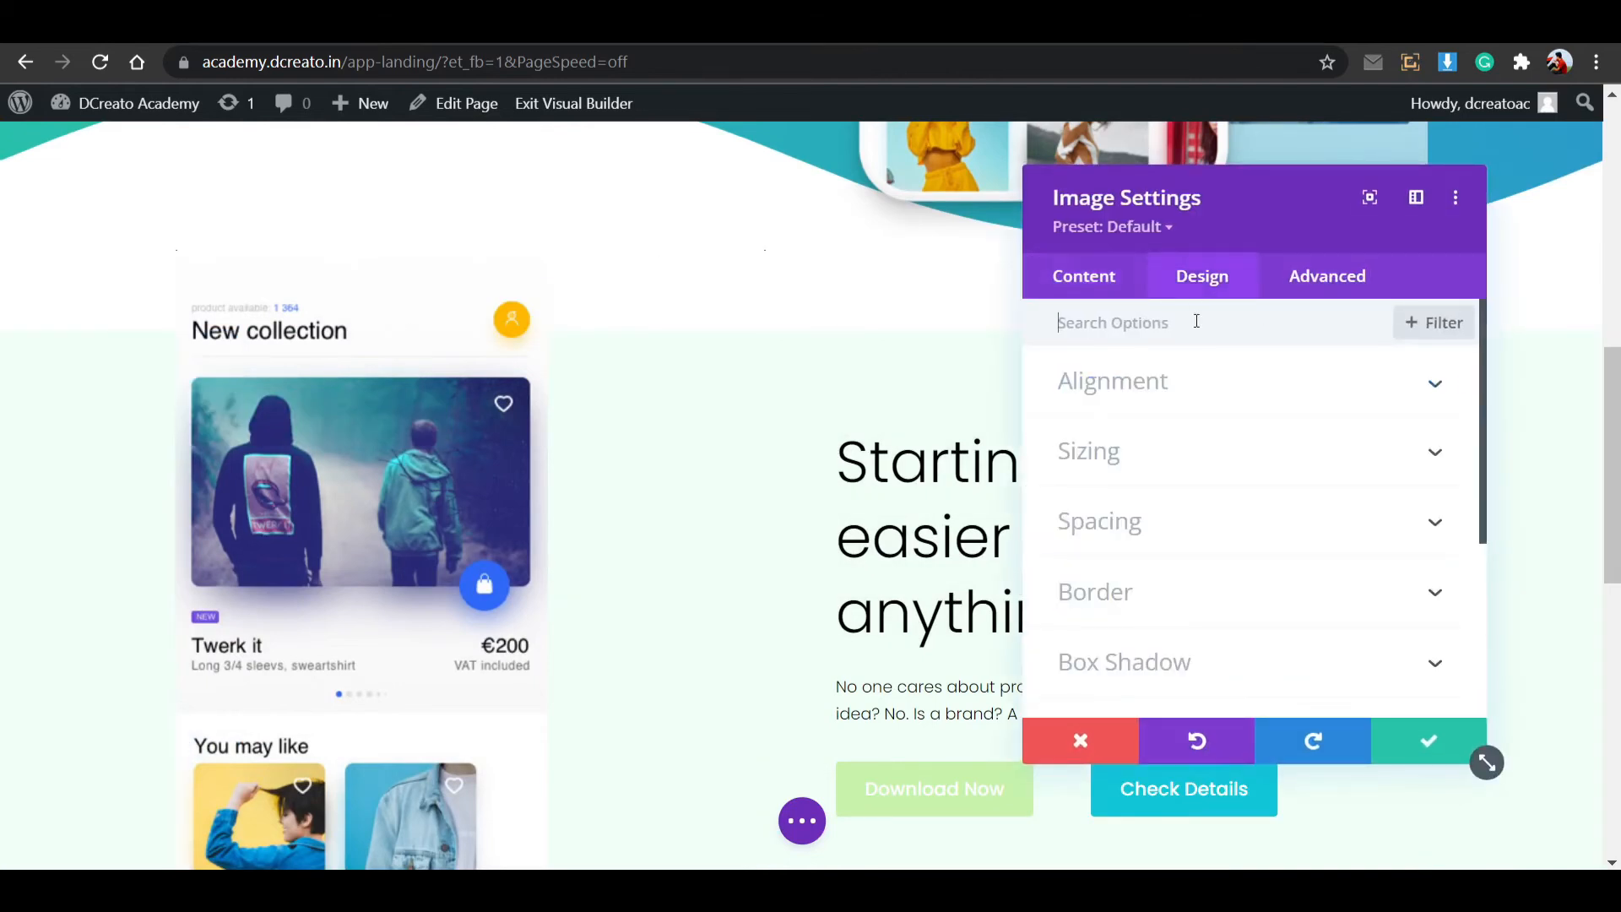
pyautogui.scroll(-3, 1193, 454)
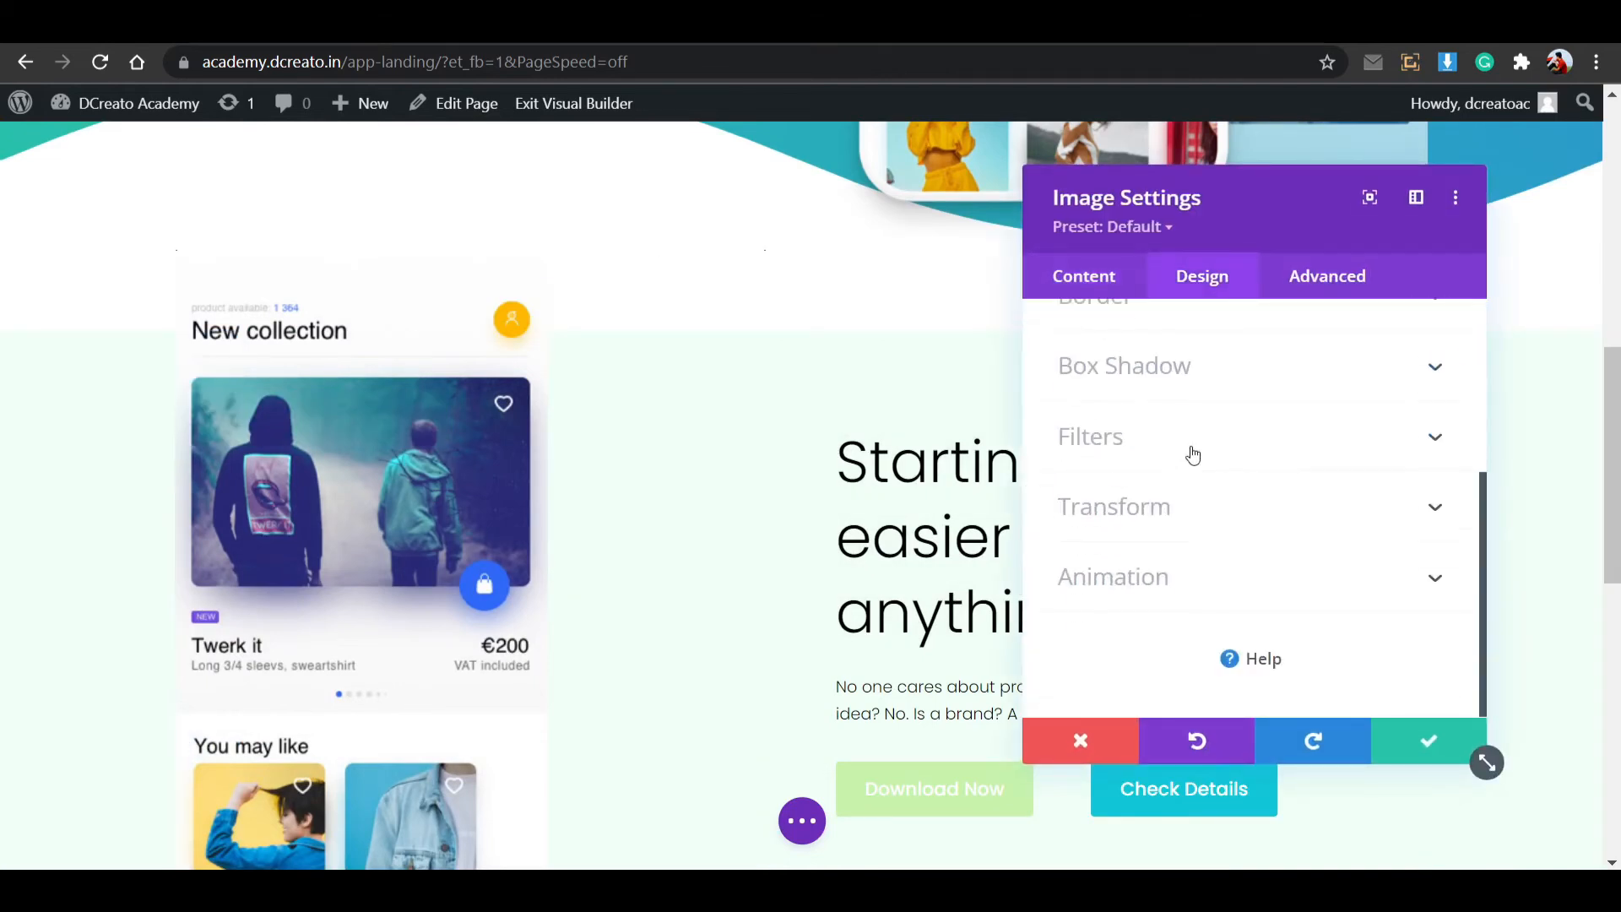
pyautogui.click(1178, 583)
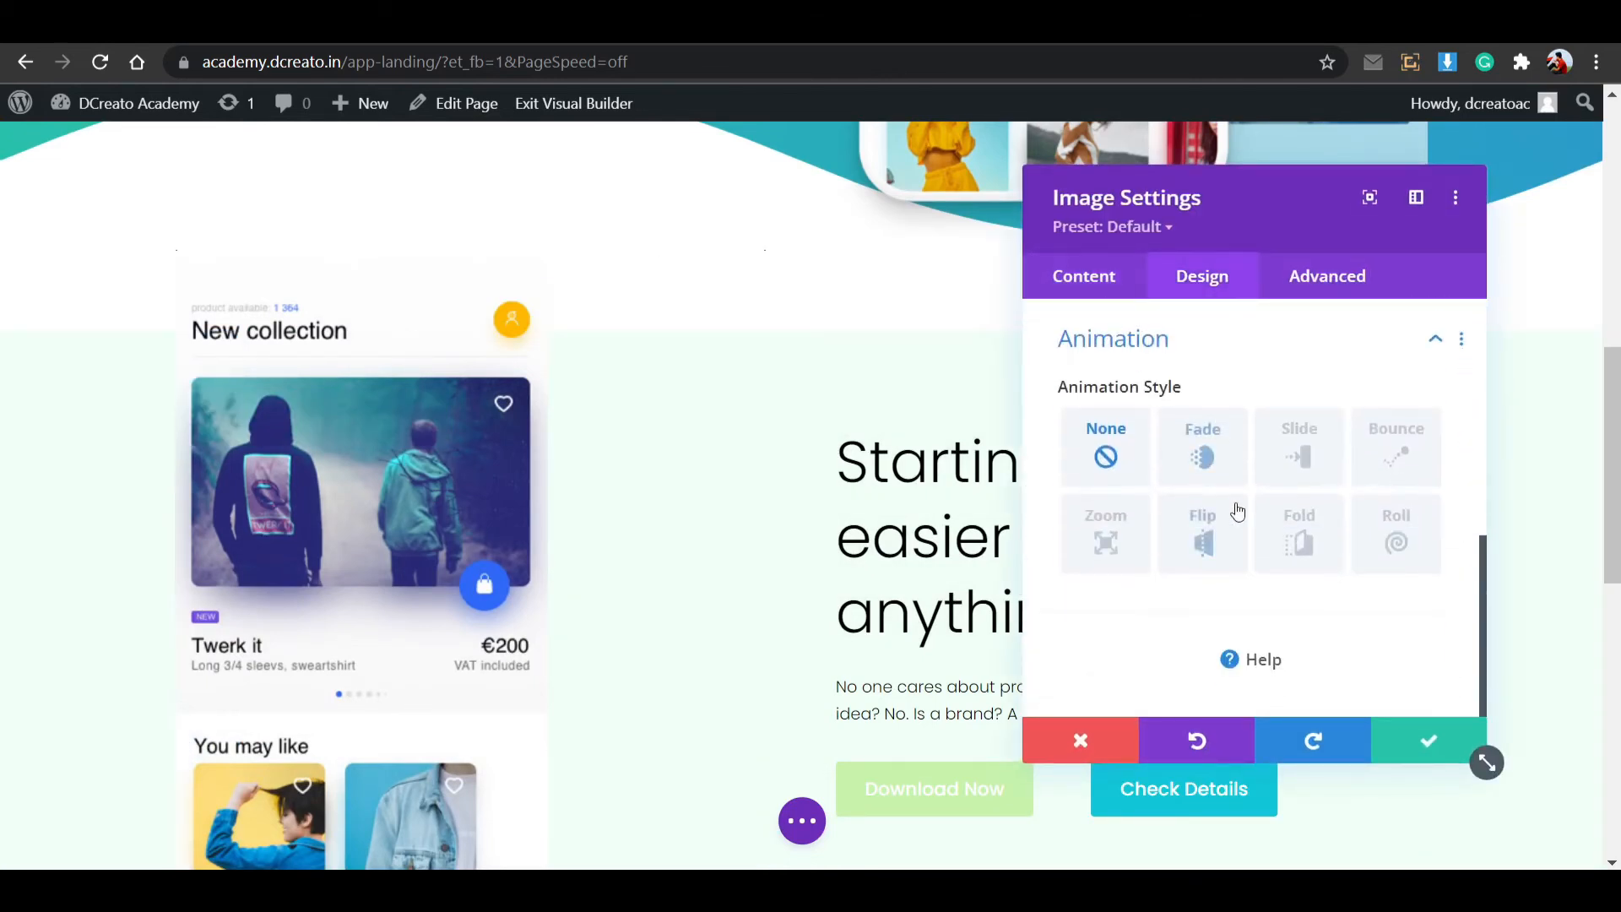
pyautogui.click(1197, 456)
pyautogui.click(1293, 452)
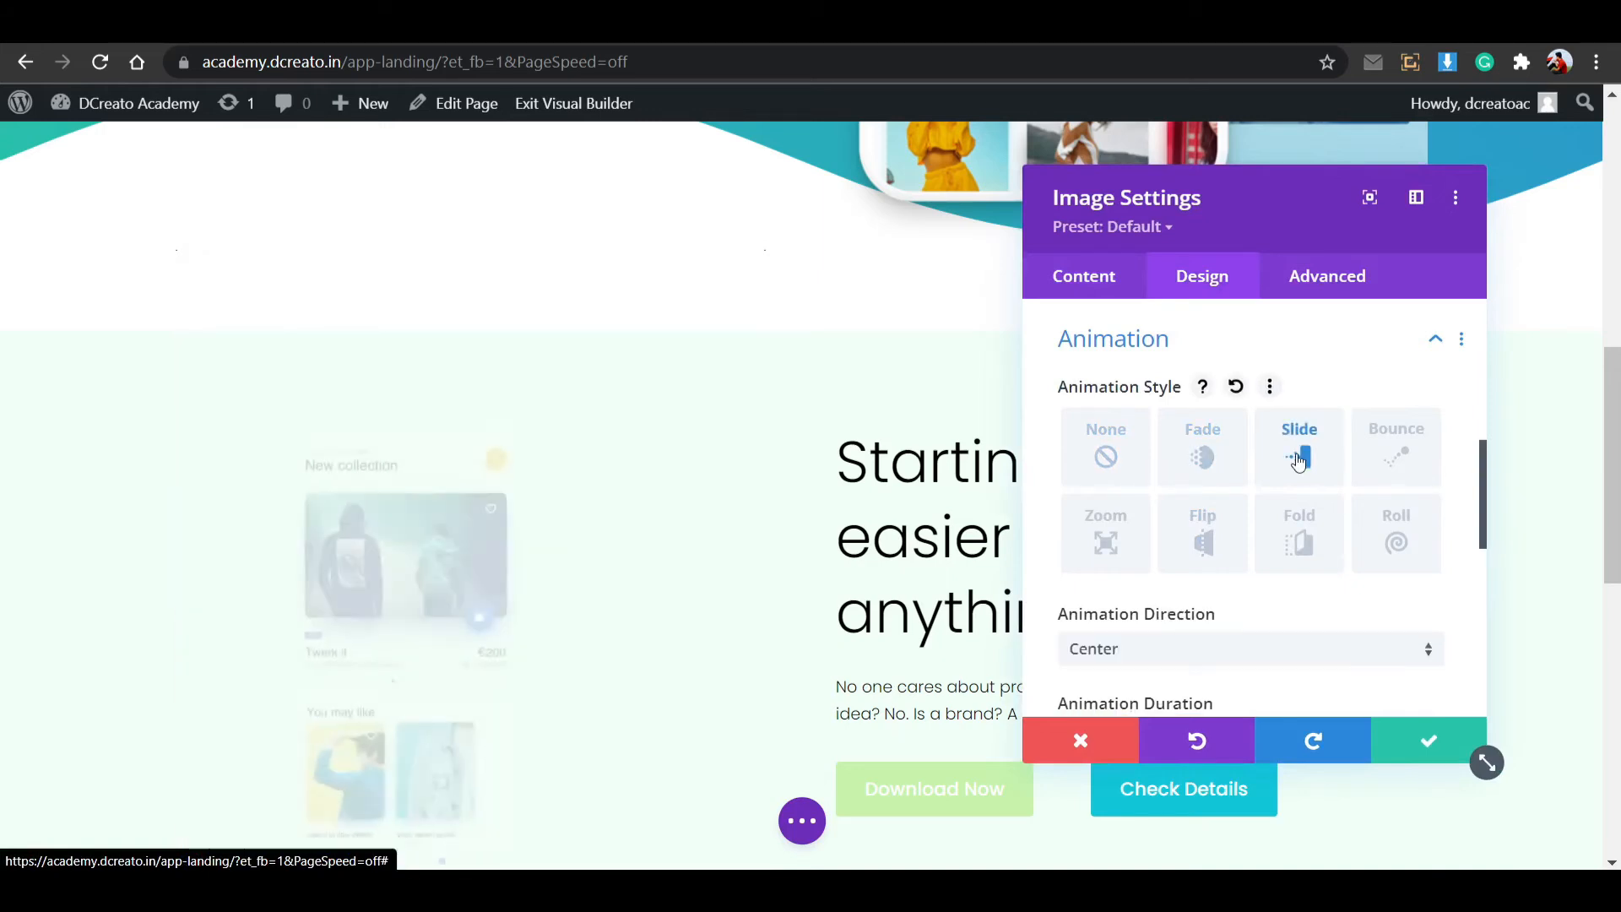
pyautogui.click(1170, 648)
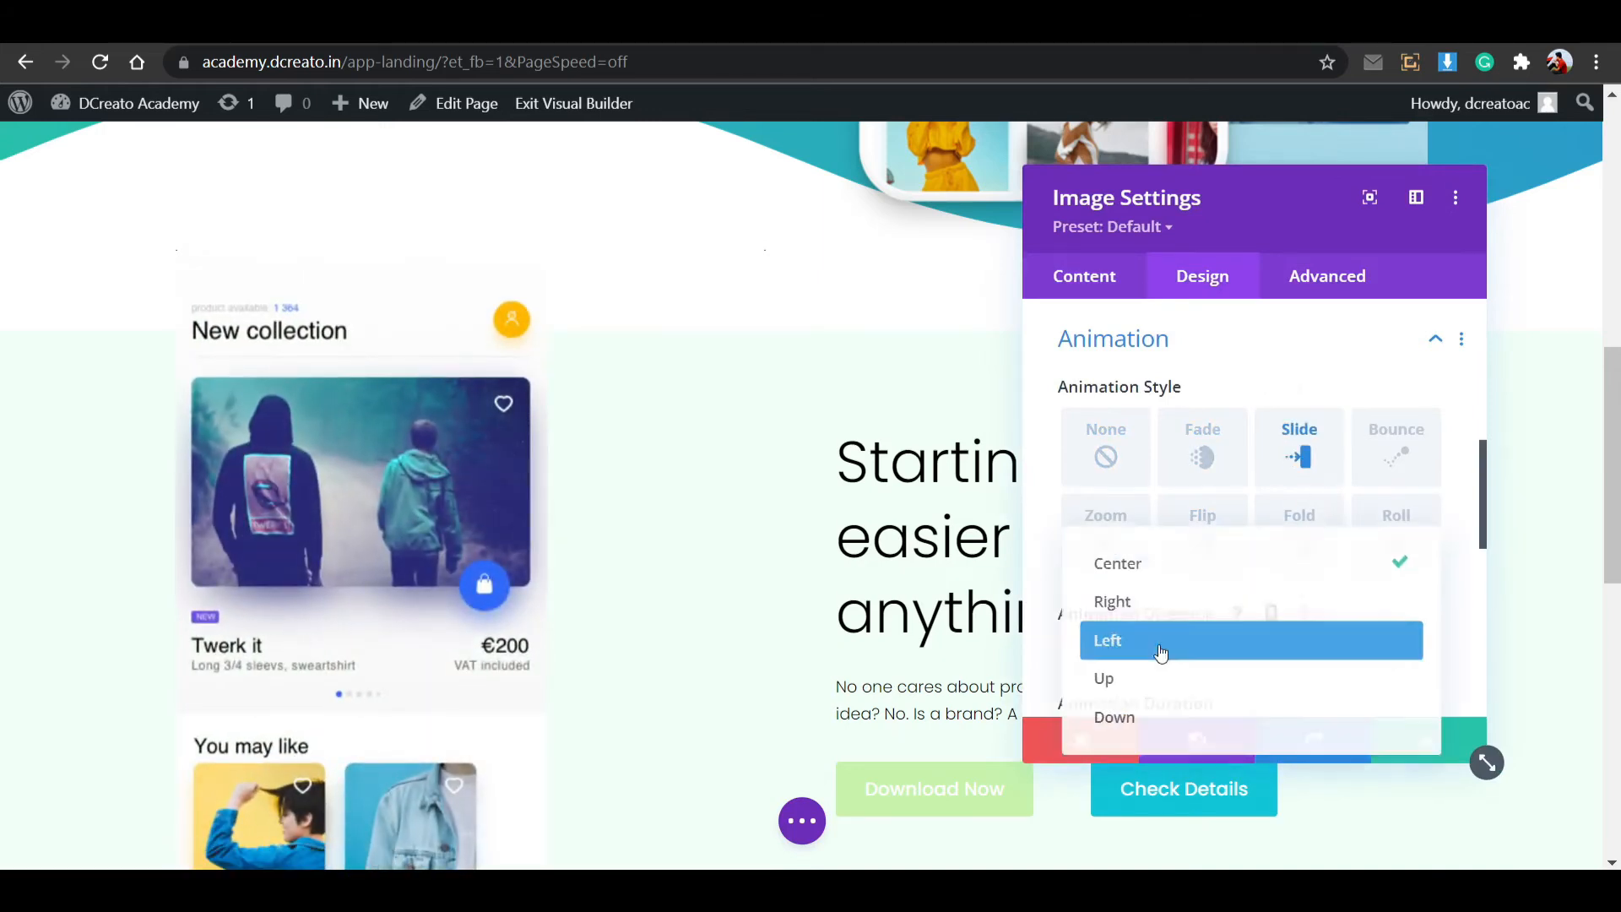
pyautogui.click(1152, 599)
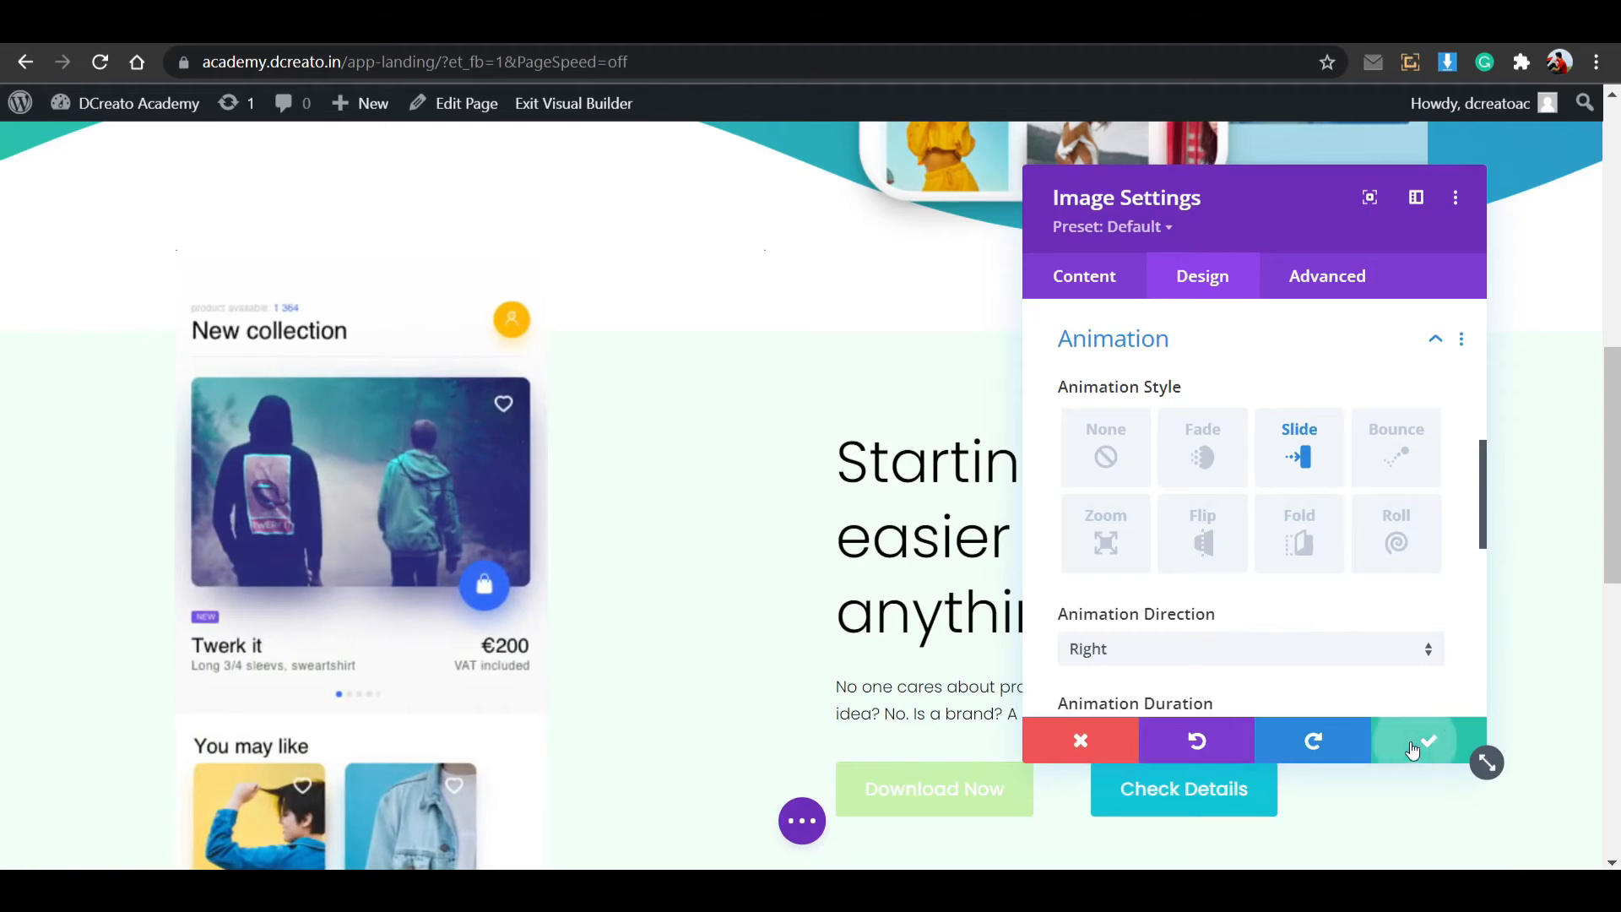
pyautogui.click(1427, 740)
# Switch to the finished app page and copy its section headed "Buy your needs, make your life easier." in the visual builder.
pyautogui.scroll(-5, 784, 595)
pyautogui.scroll(-5, 783, 594)
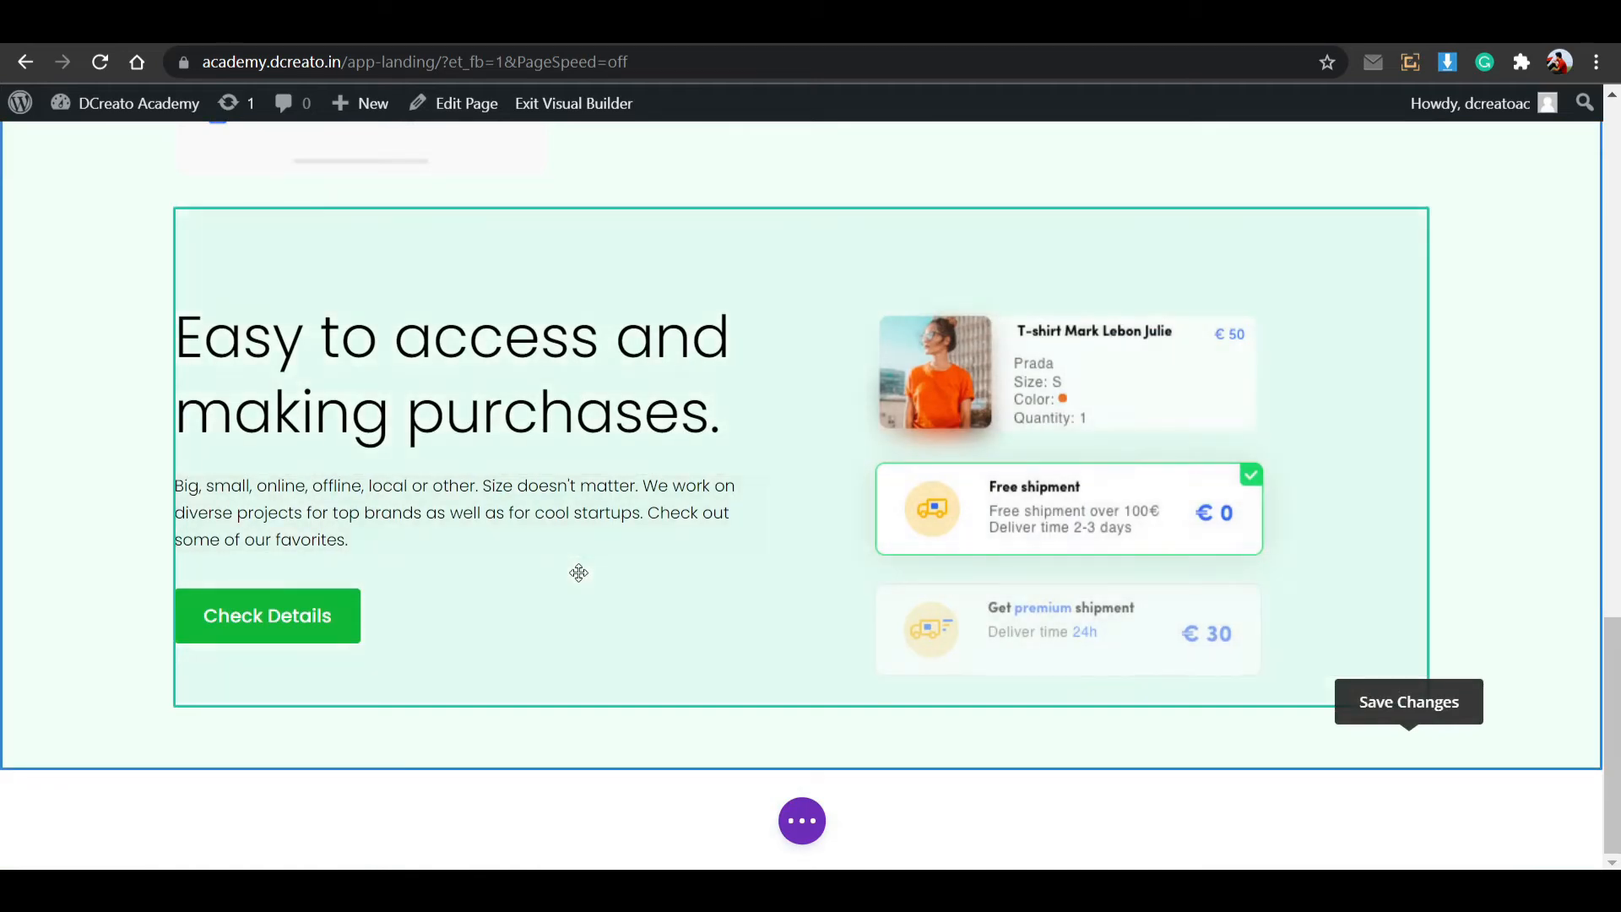
pyautogui.scroll(6, 648, 723)
pyautogui.scroll(-2, 642, 320)
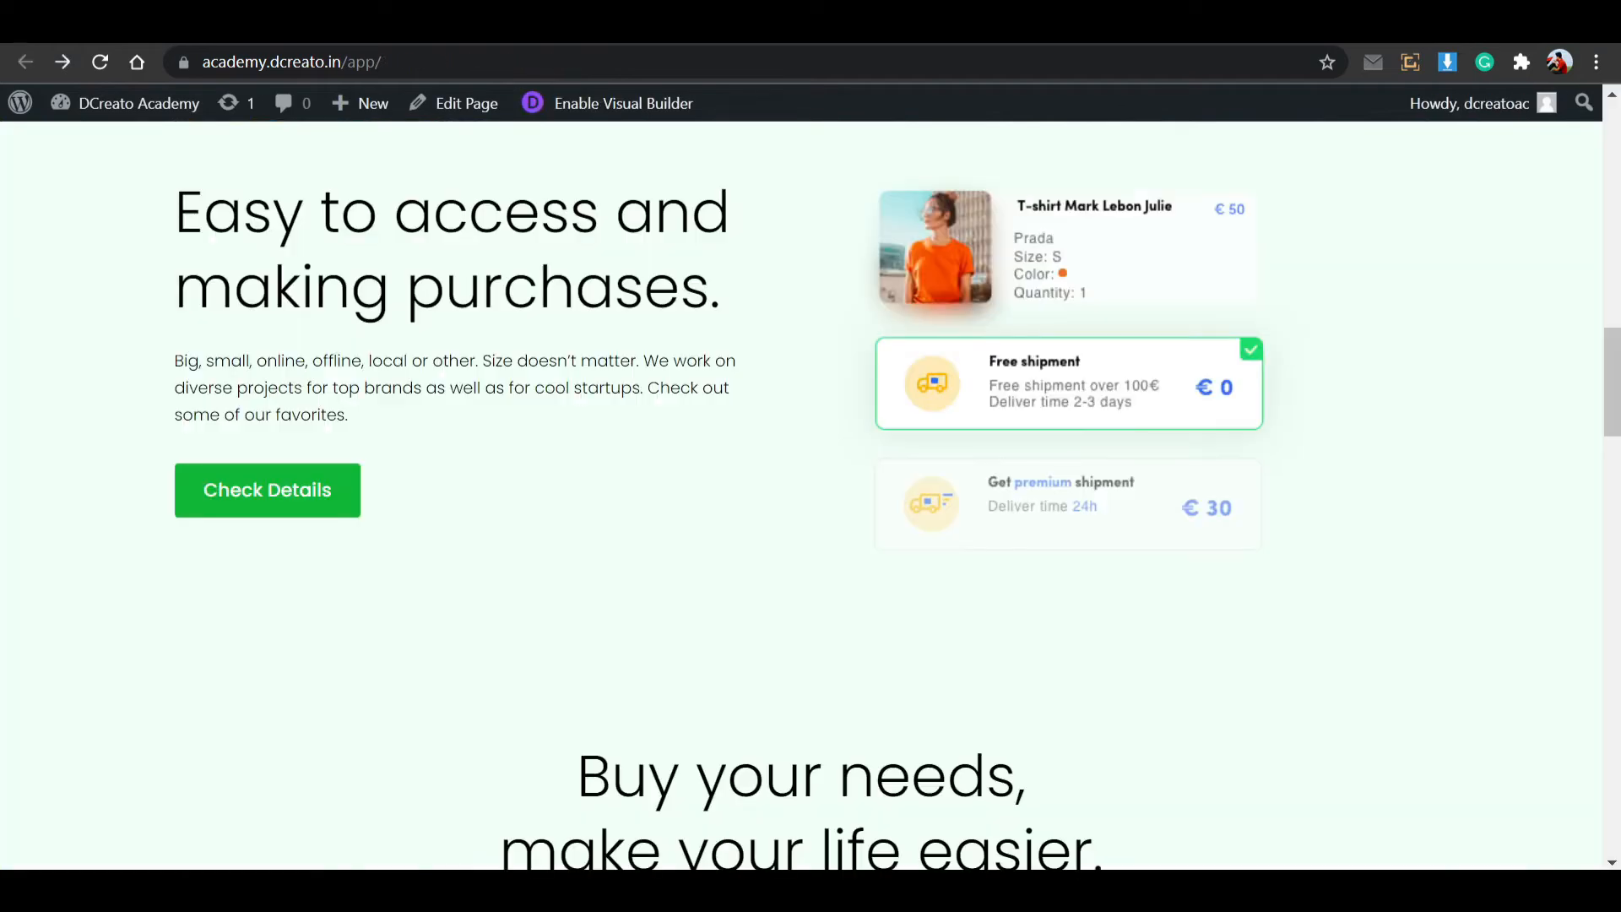
pyautogui.scroll(-3, 847, 443)
pyautogui.scroll(-2, 847, 444)
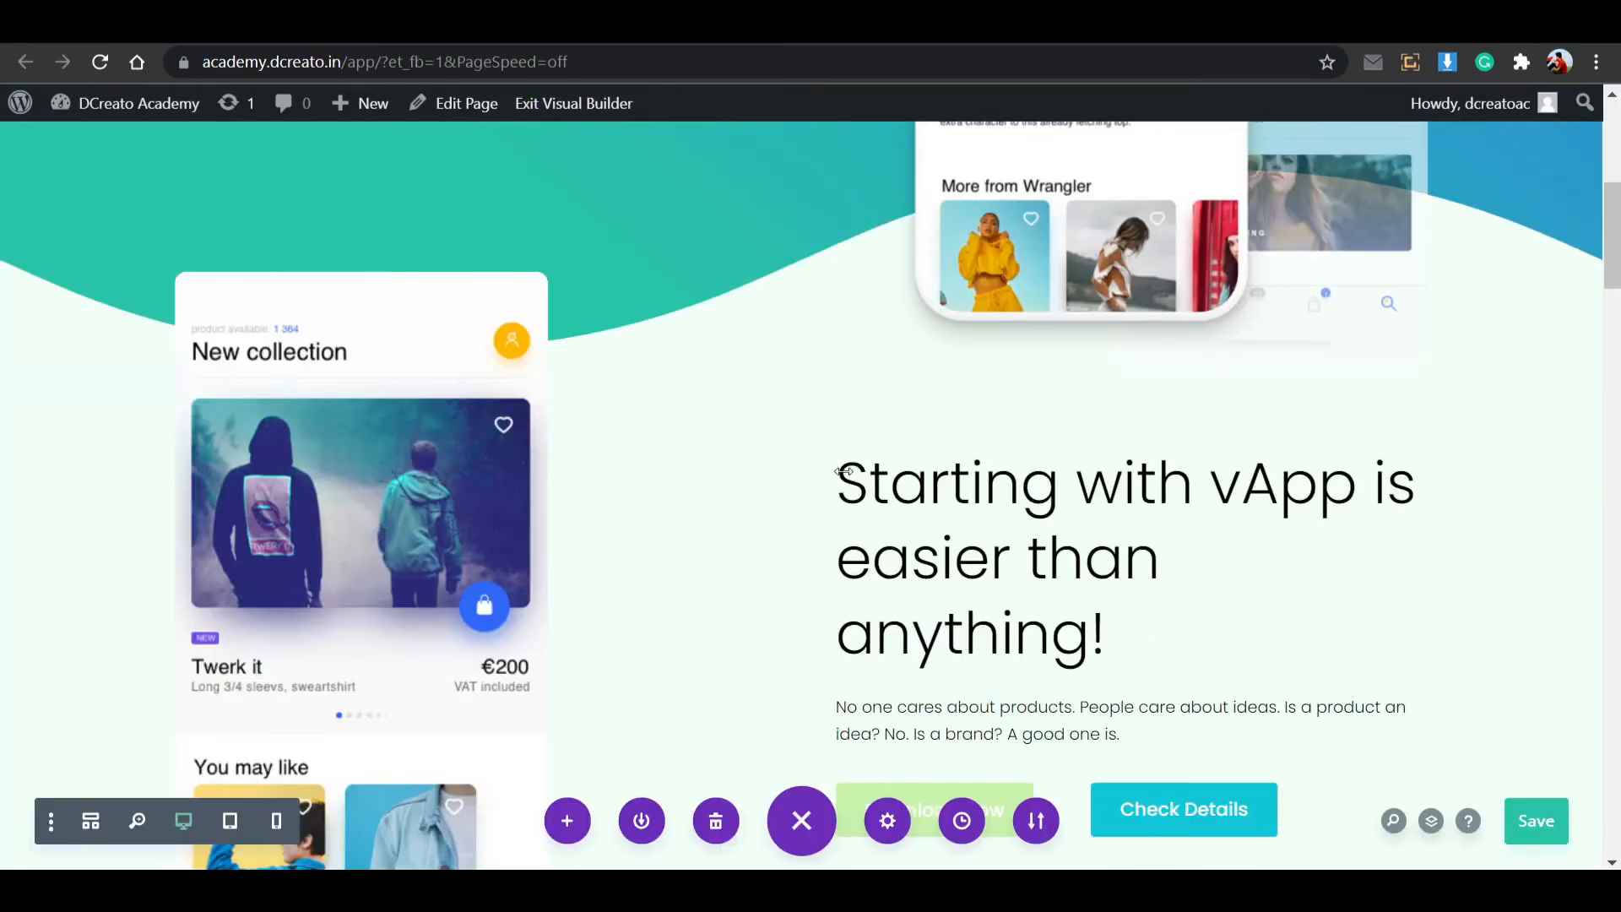
pyautogui.scroll(-10, 840, 471)
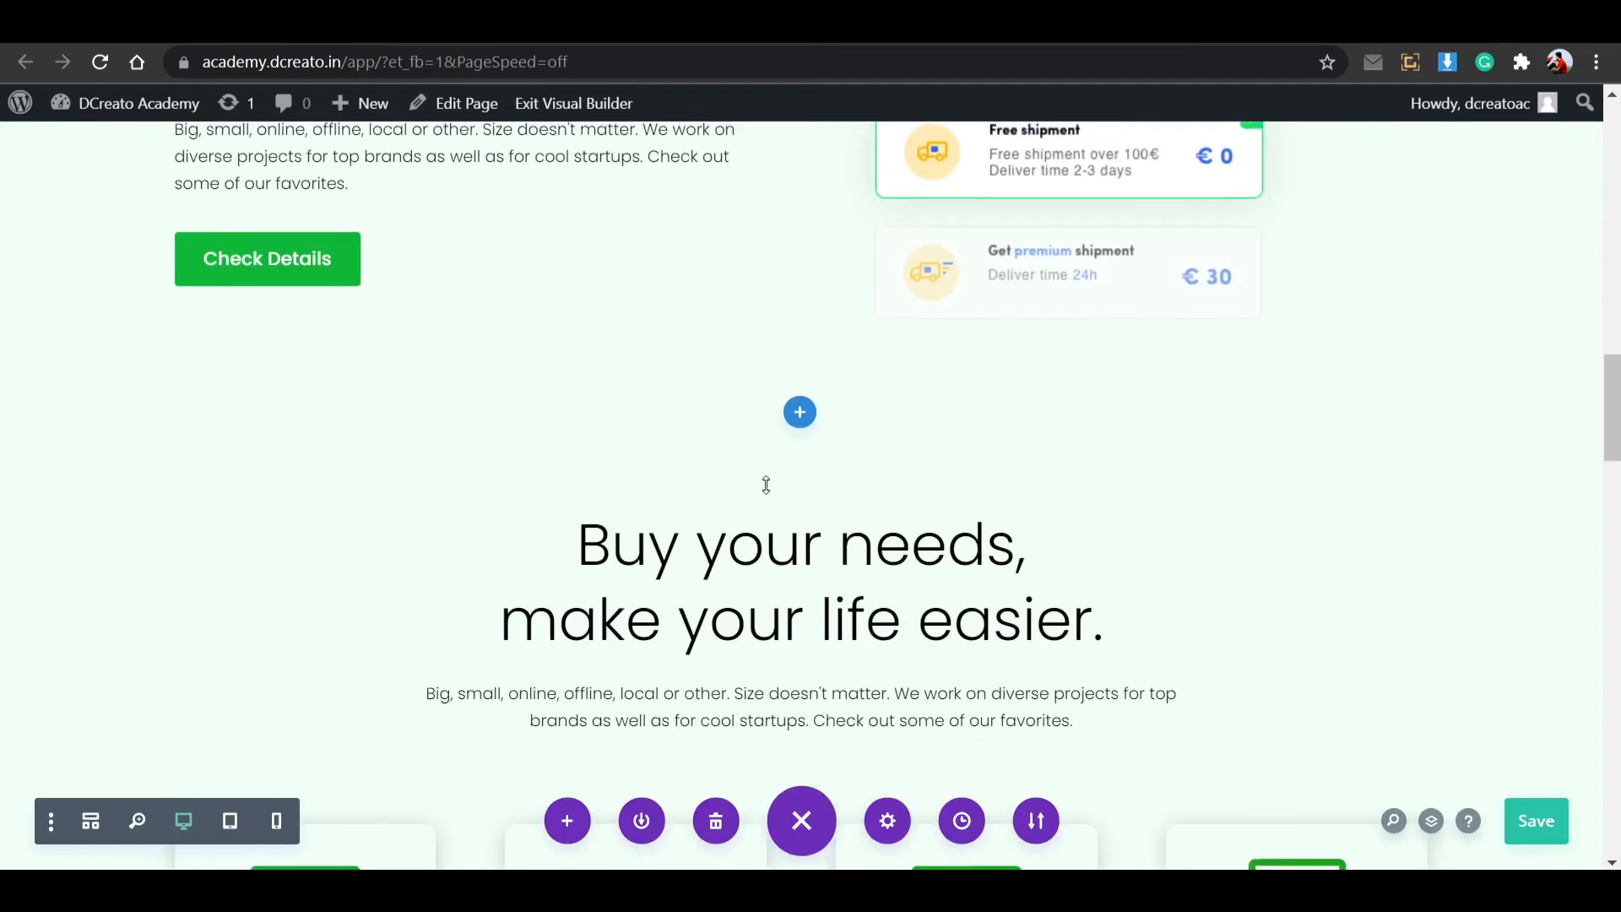
pyautogui.scroll(2, 357, 394)
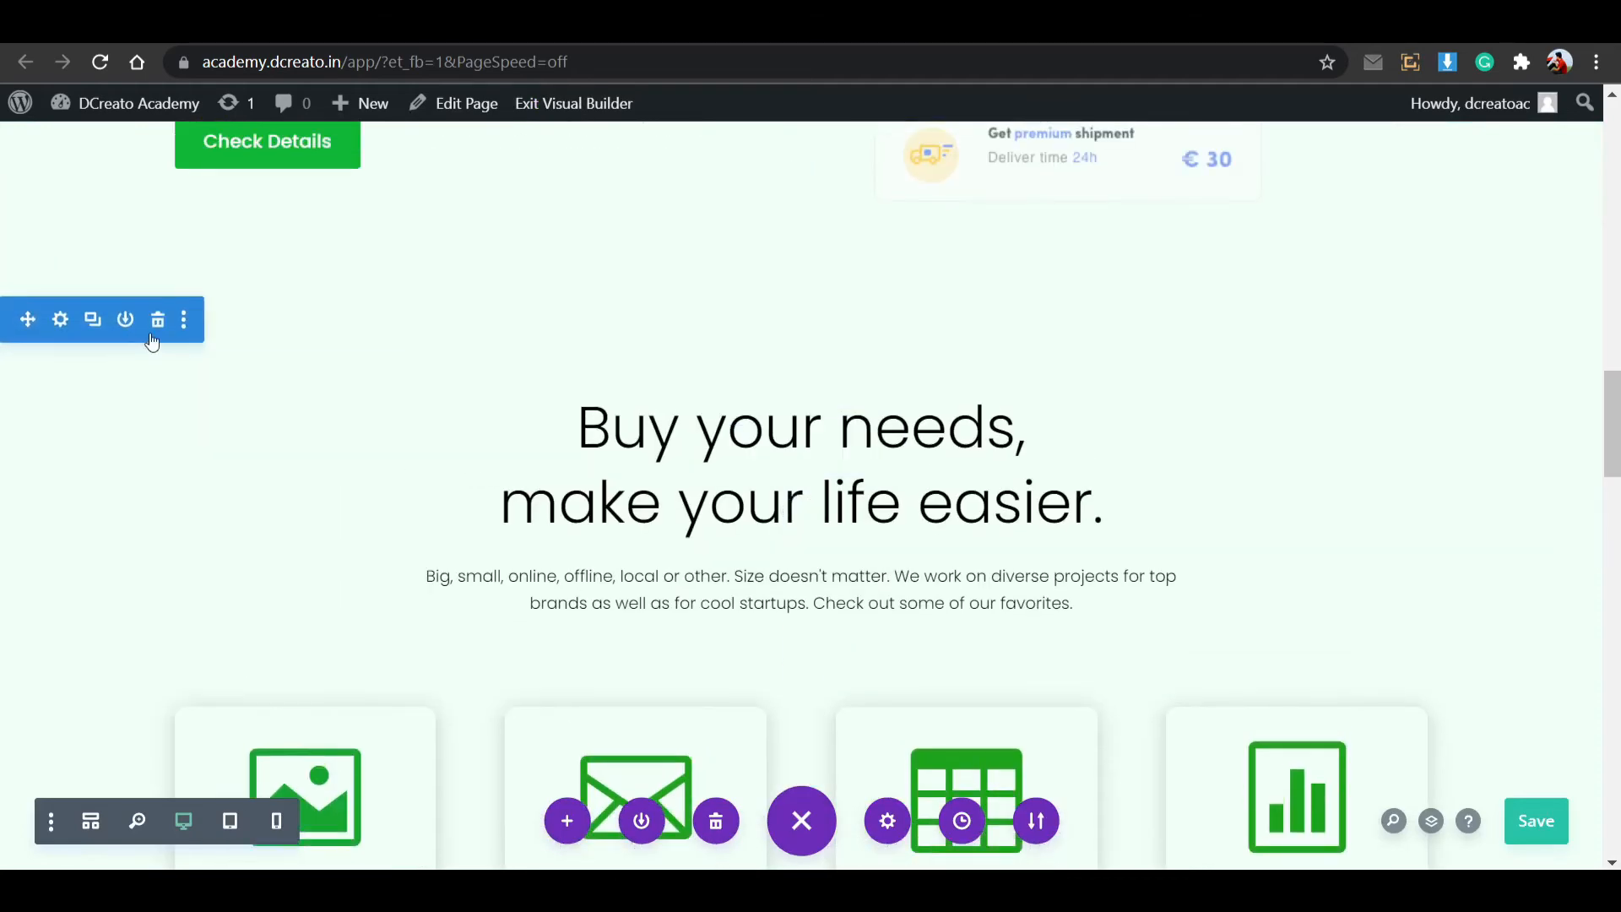
pyautogui.click(182, 318)
pyautogui.click(199, 487)
# Return to the app-landing page and paste the copied section after the "Starting with vApp" section.
pyautogui.scroll(-4, 739, 532)
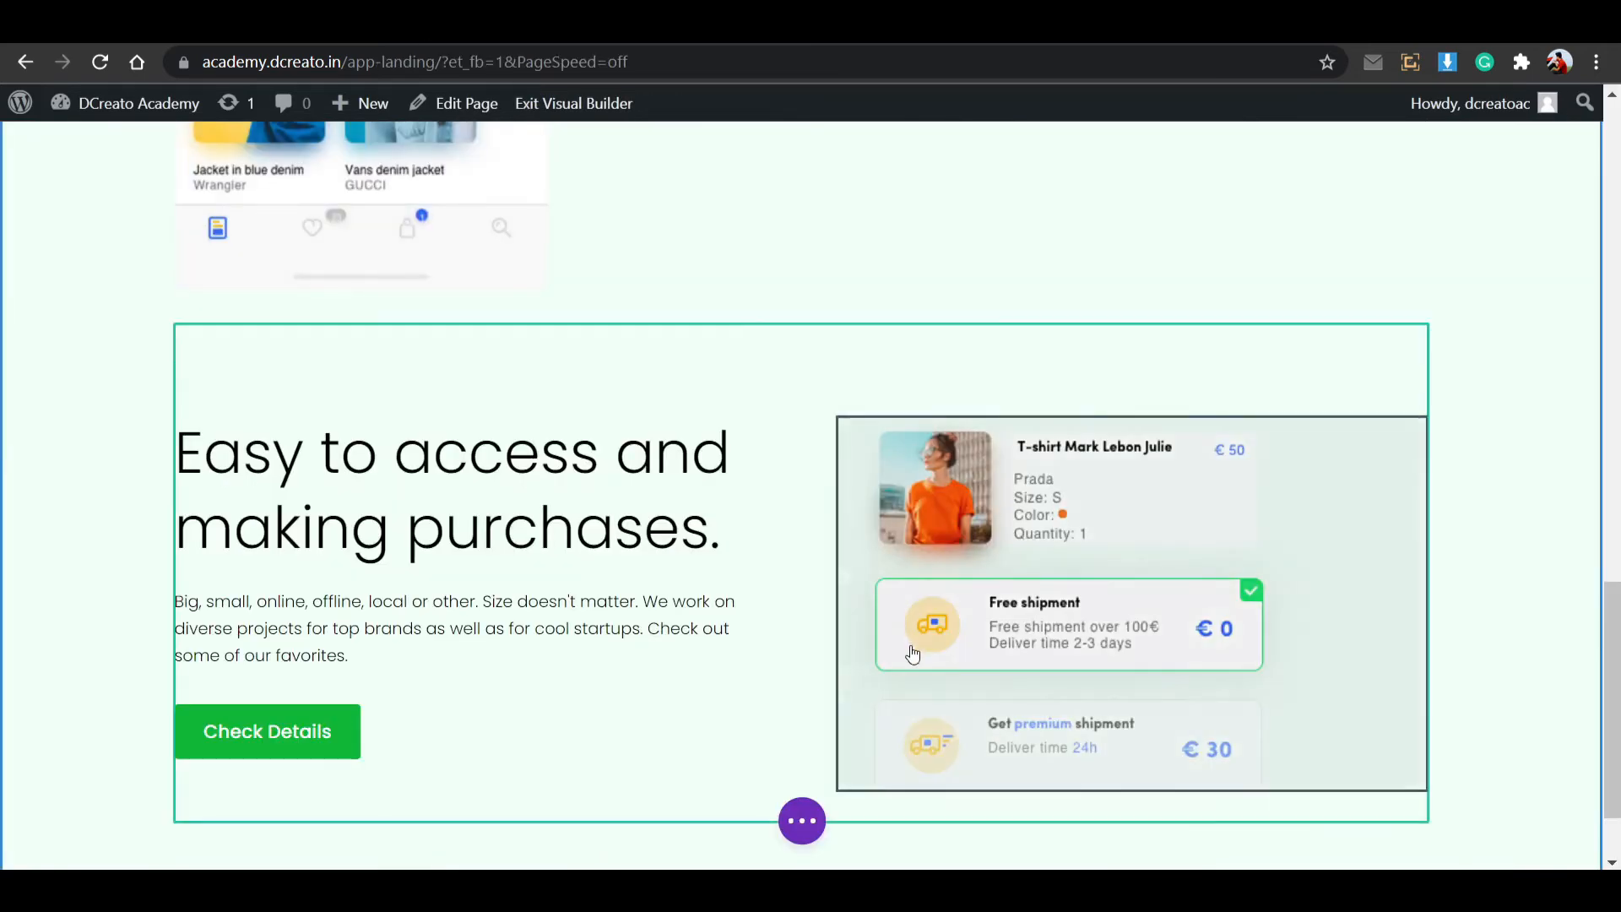
pyautogui.scroll(-2, 911, 655)
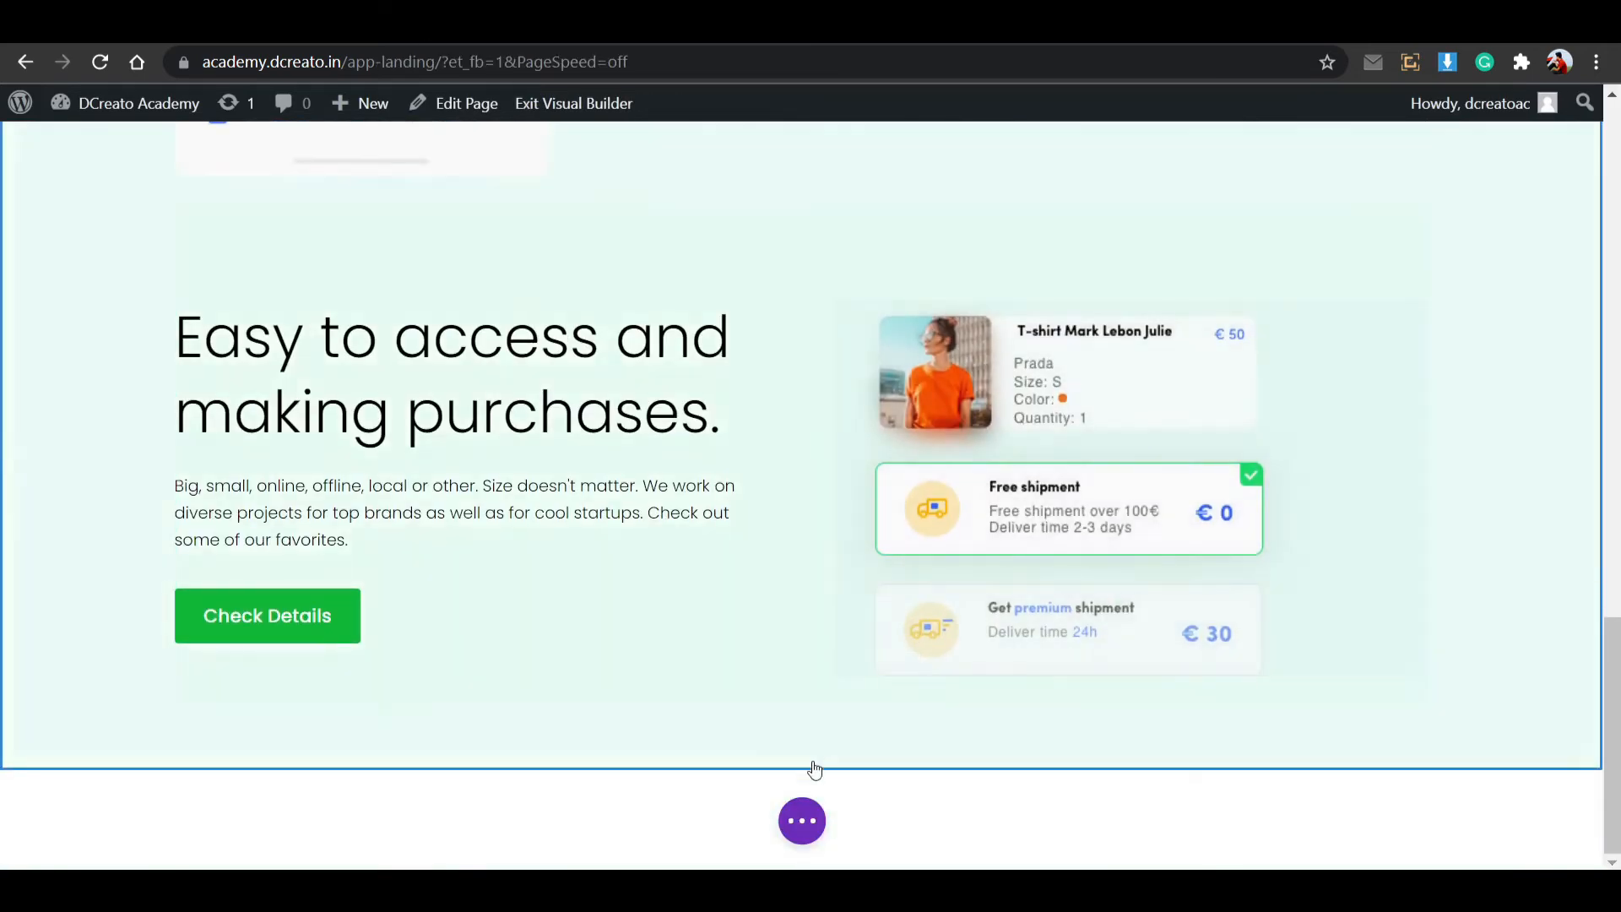
pyautogui.scroll(4, 745, 658)
pyautogui.scroll(7, 591, 495)
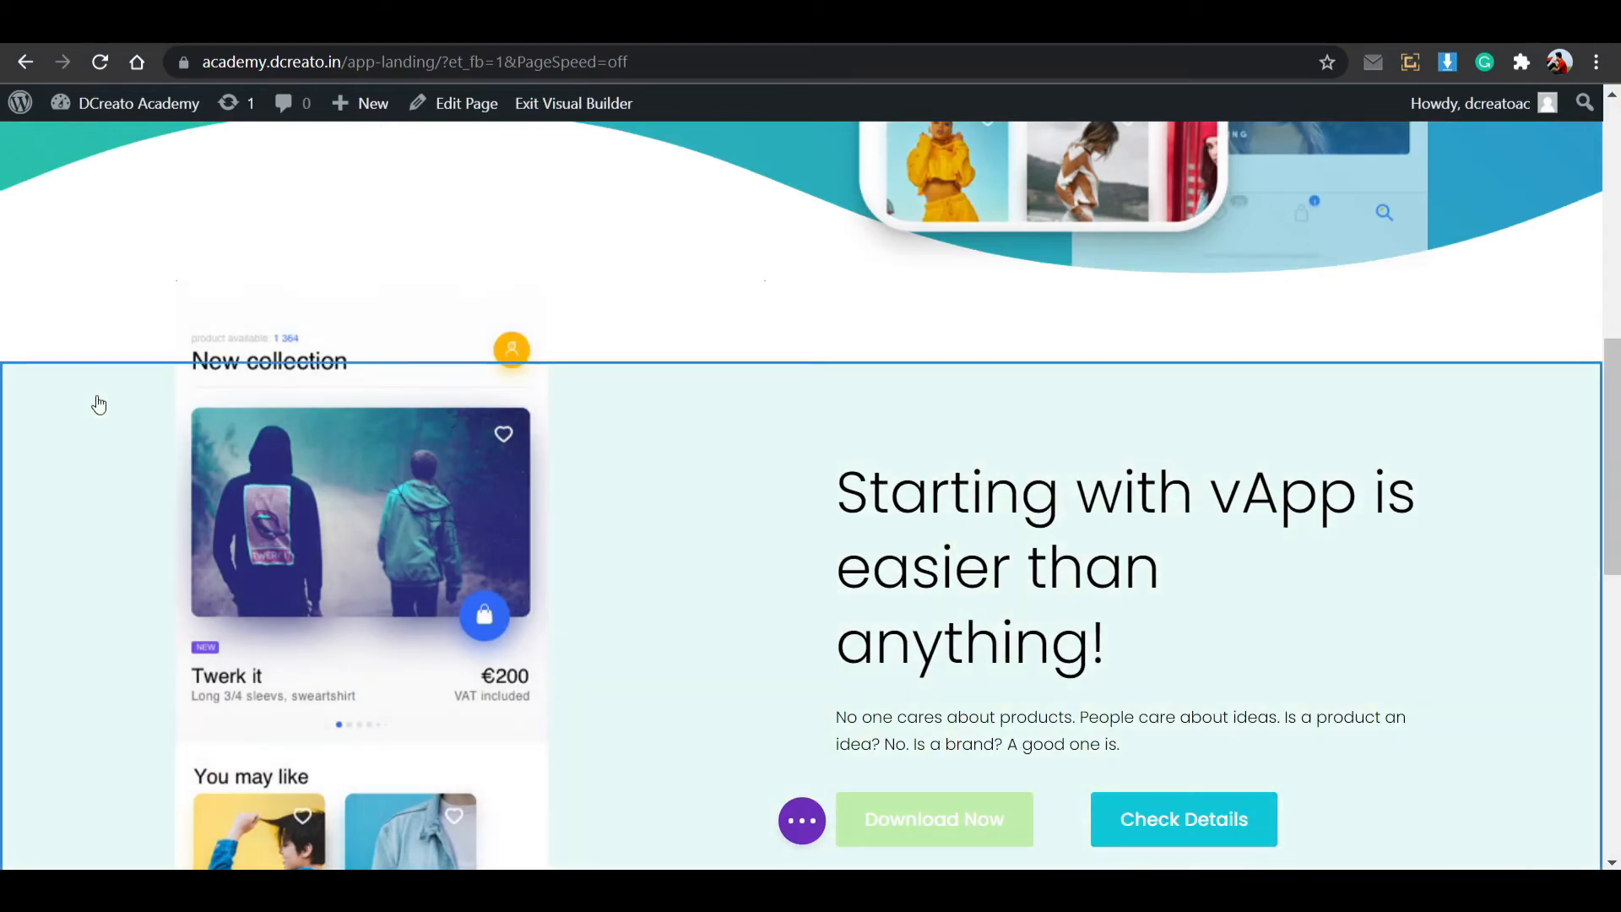
pyautogui.moveTo(114, 389)
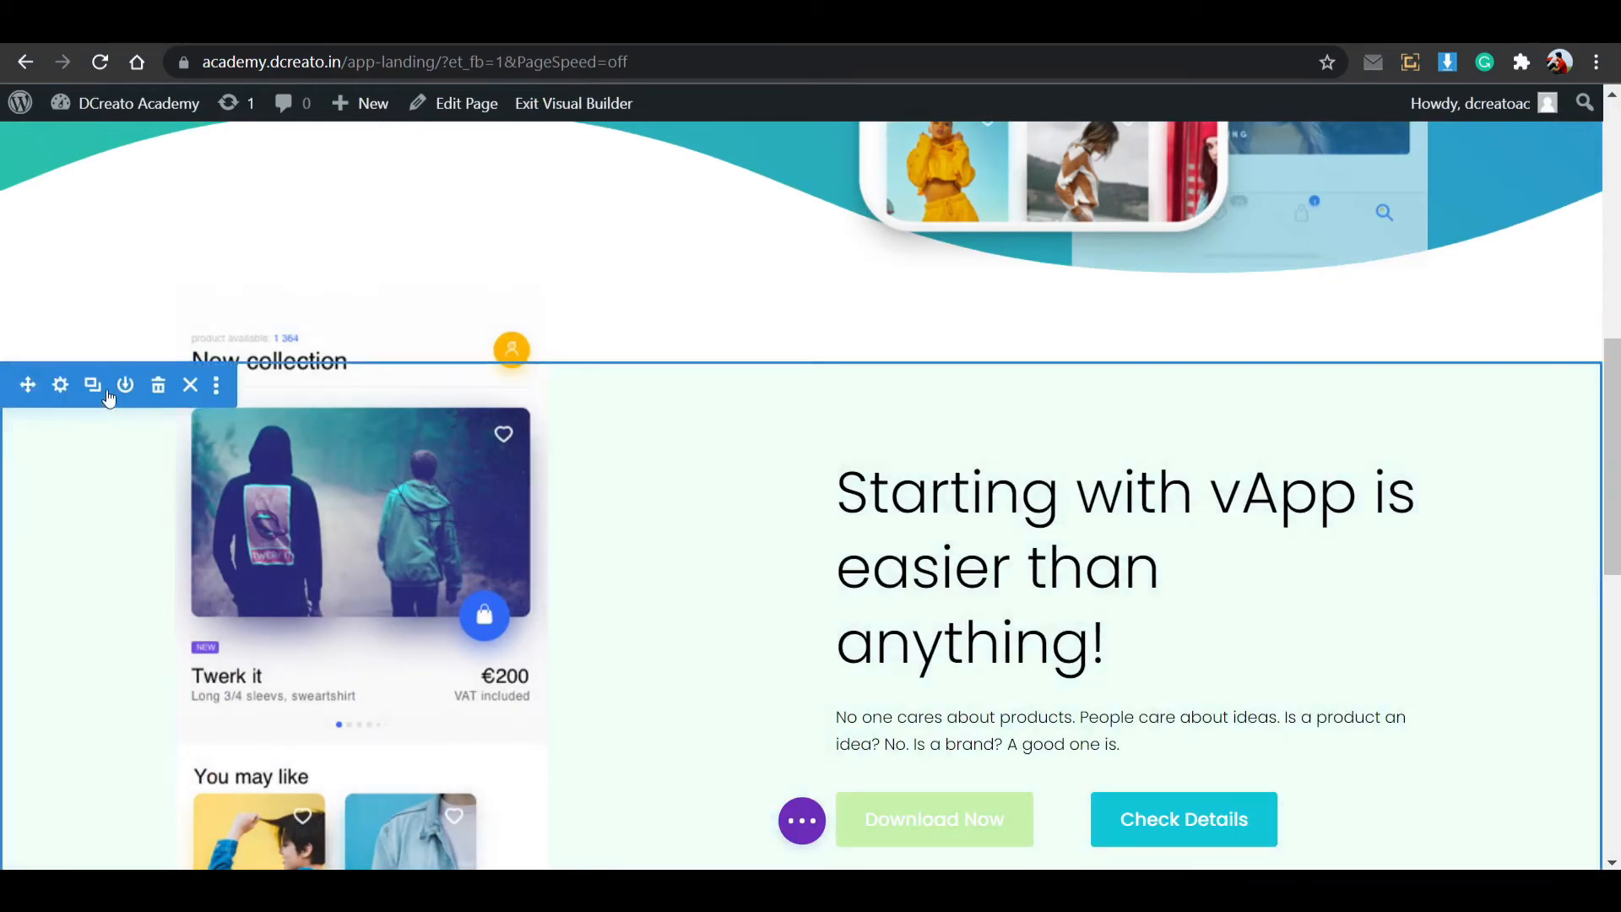
pyautogui.click(217, 386)
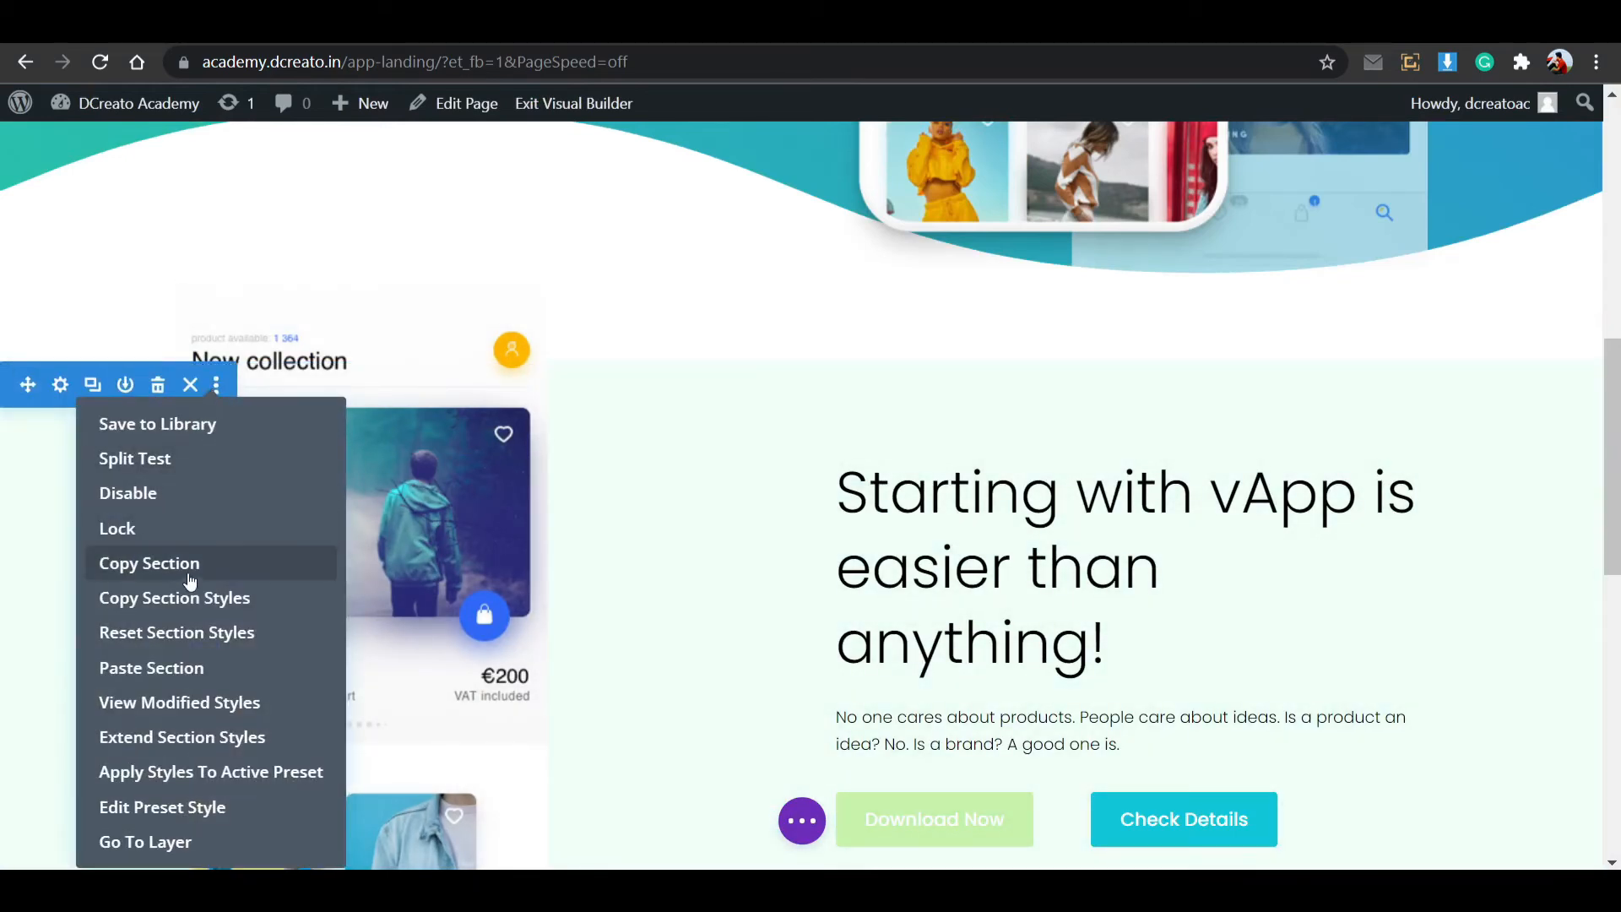
pyautogui.click(226, 668)
# Insert a row of four equal columns below the "Large Collection" cards and add a Blurb module to its first column.
pyautogui.scroll(-15, 591, 642)
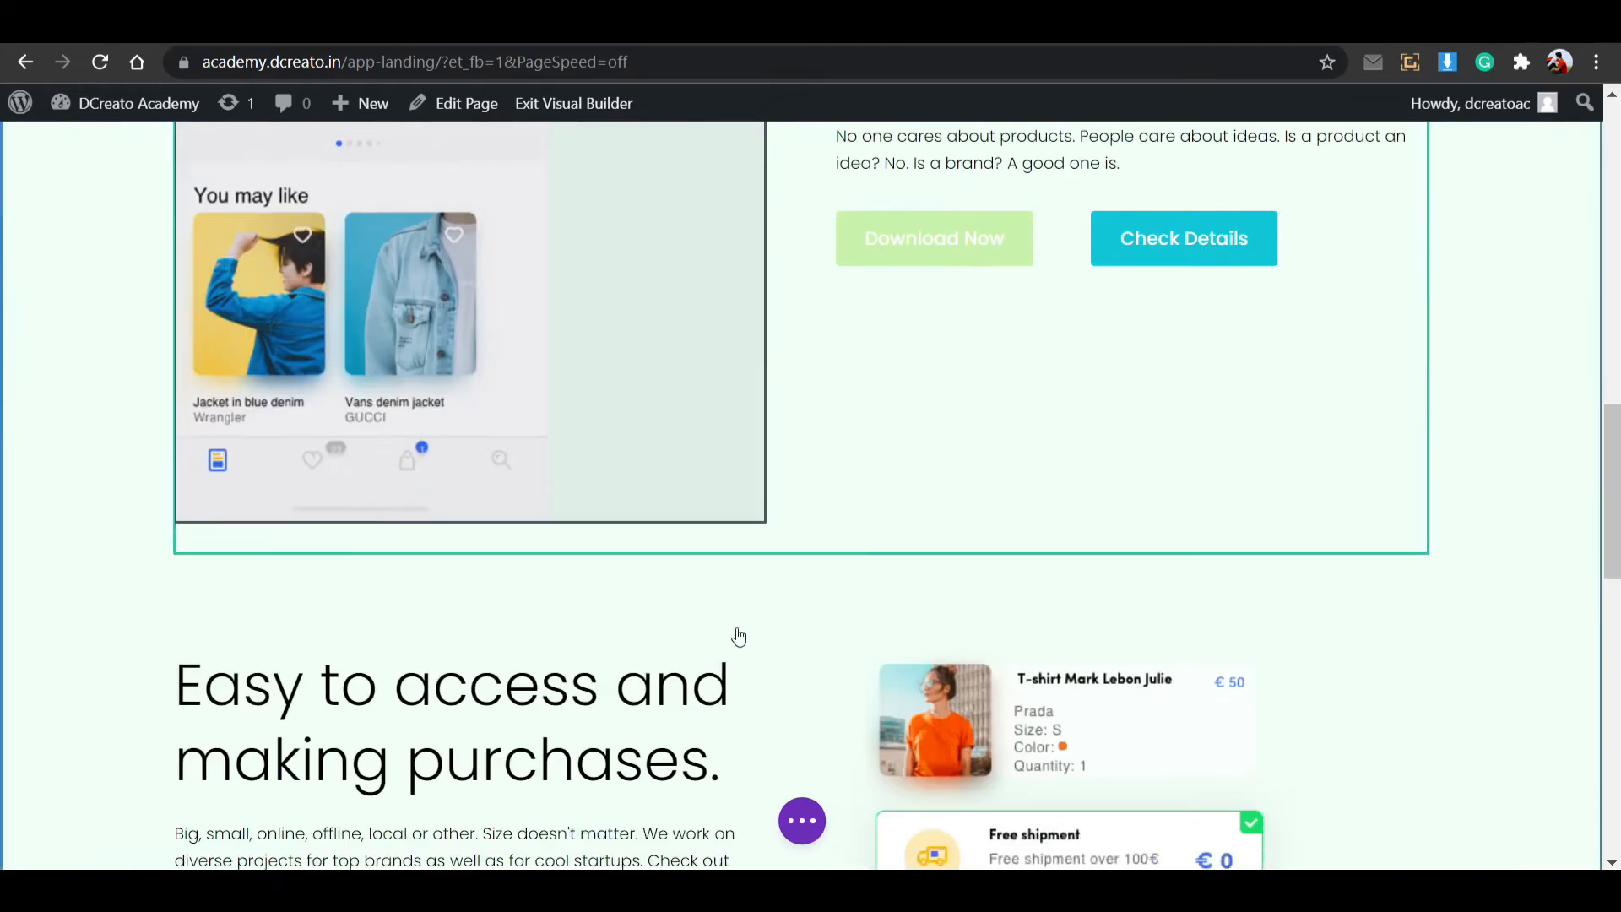
pyautogui.scroll(-3, 636, 582)
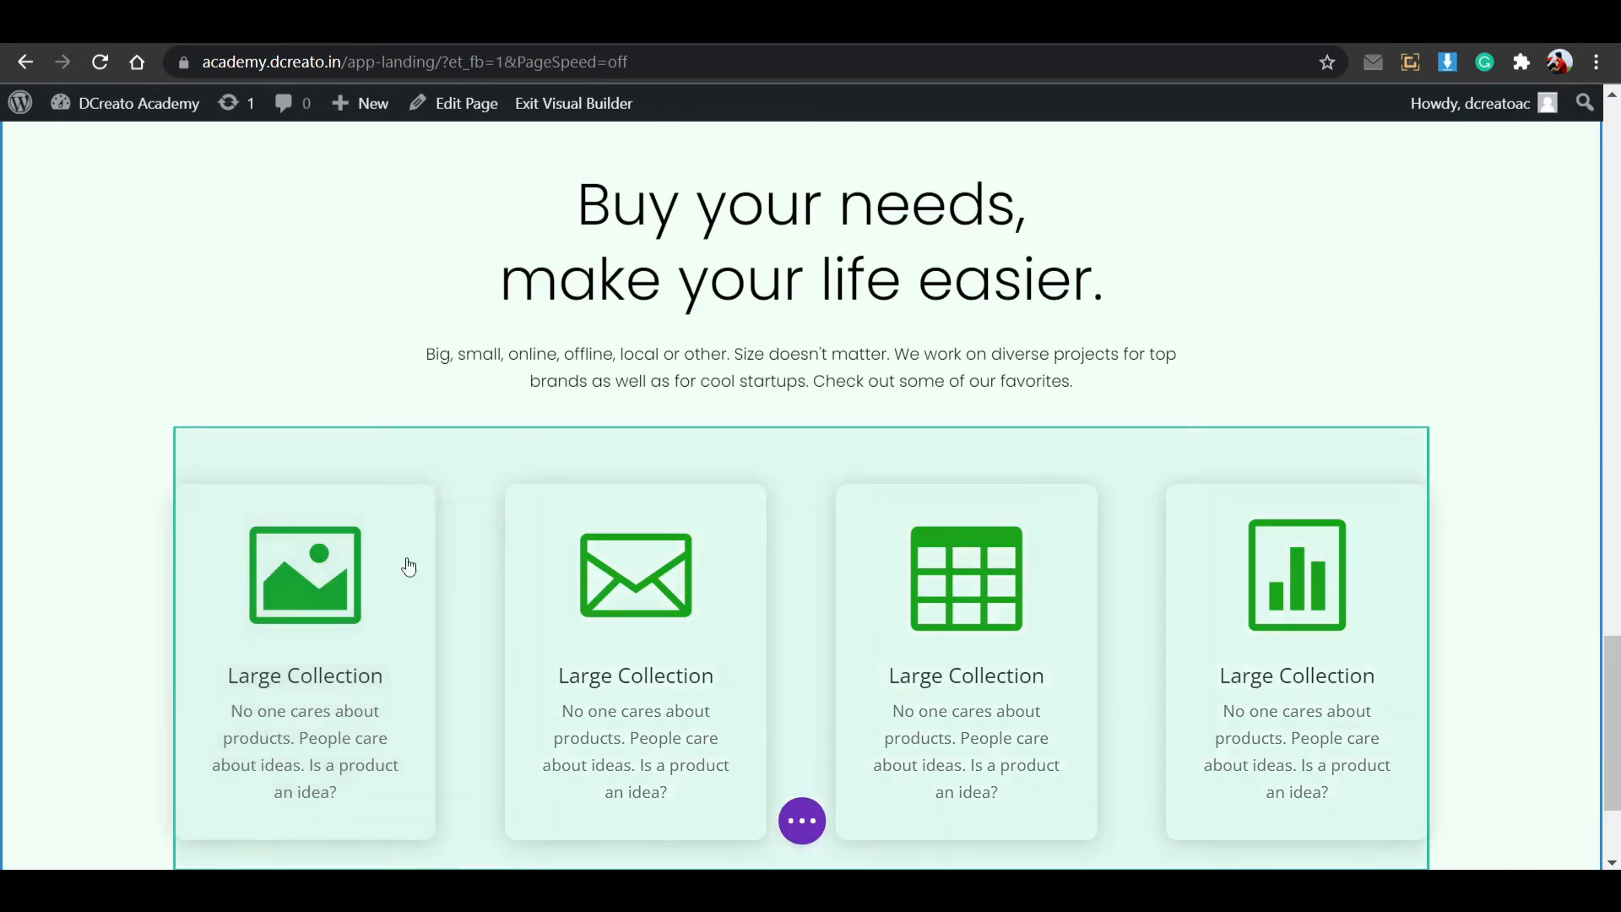
pyautogui.scroll(-3, 759, 633)
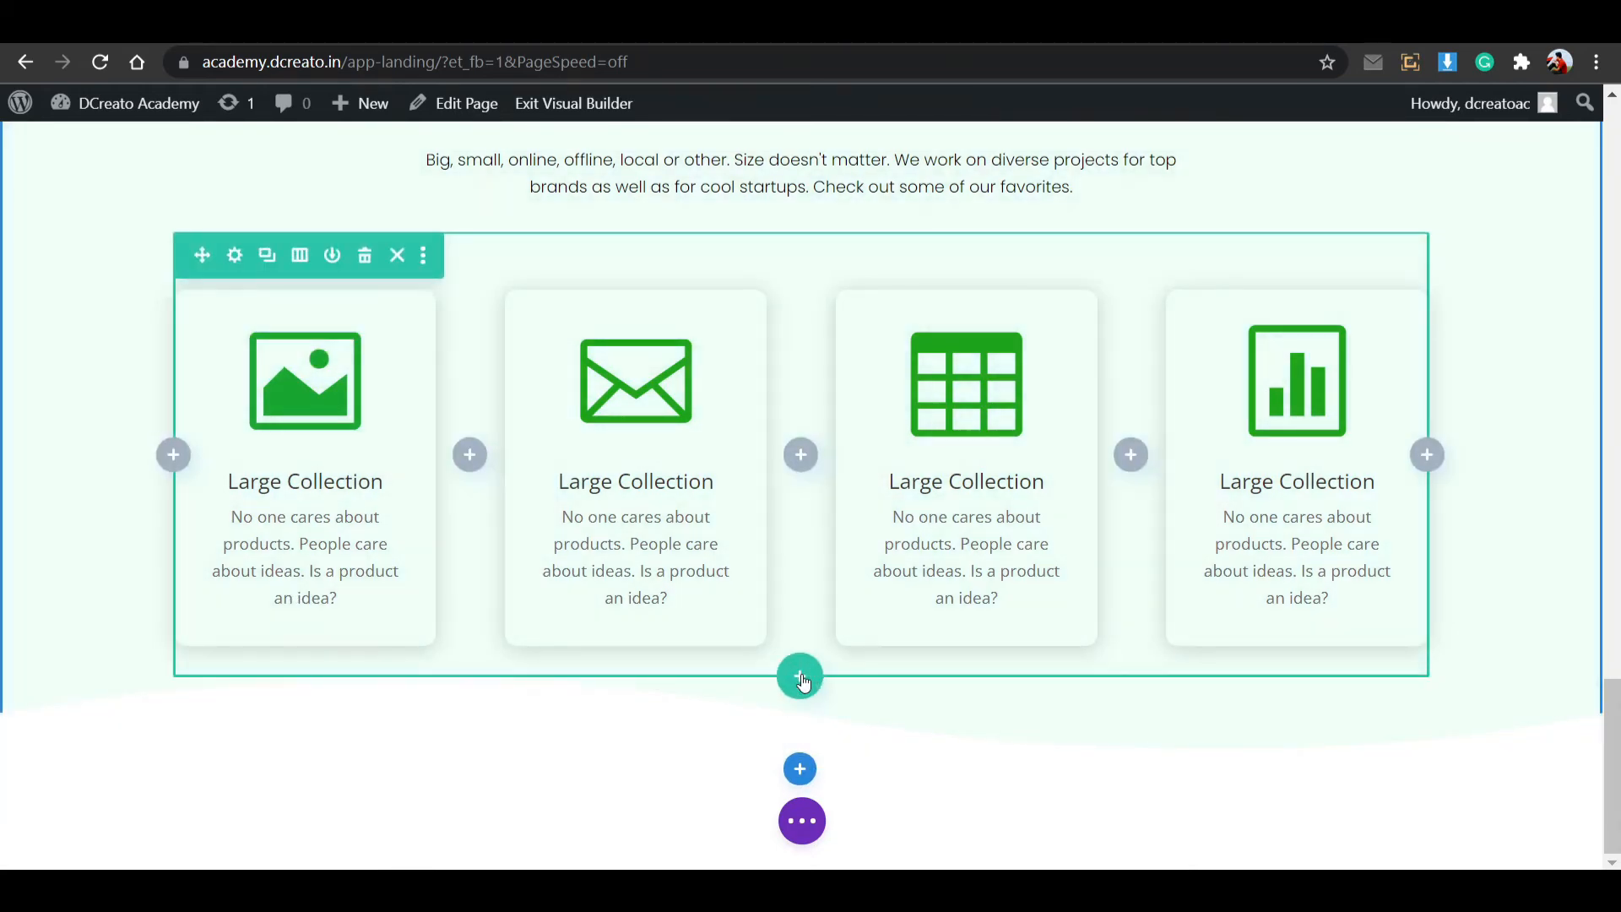
pyautogui.click(799, 673)
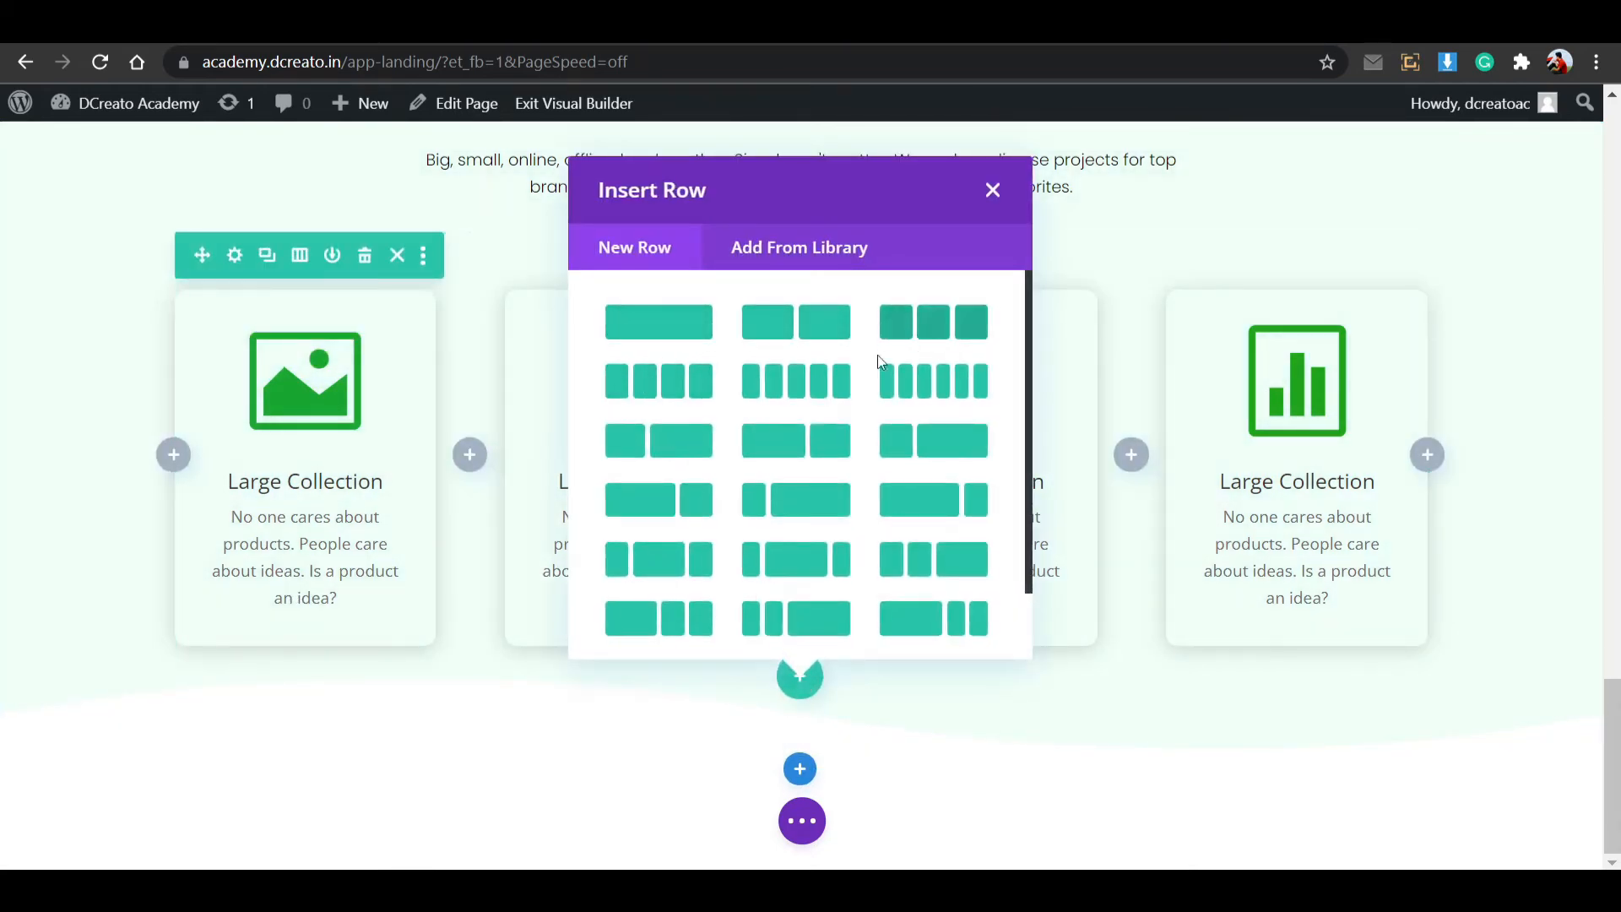
pyautogui.click(659, 381)
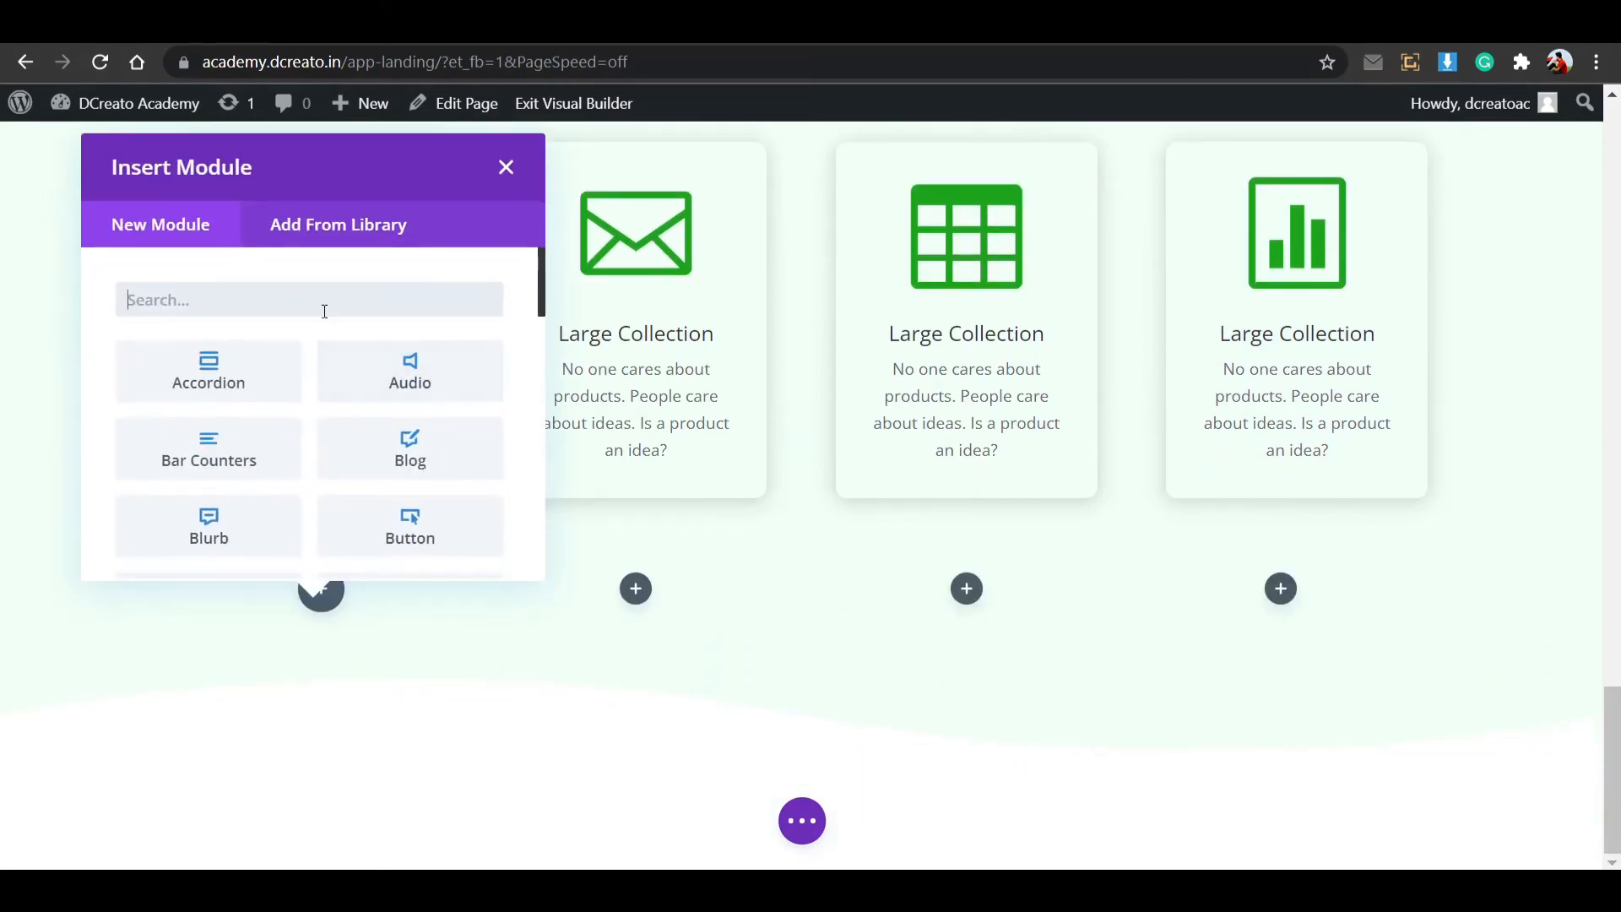
pyautogui.write('bl')
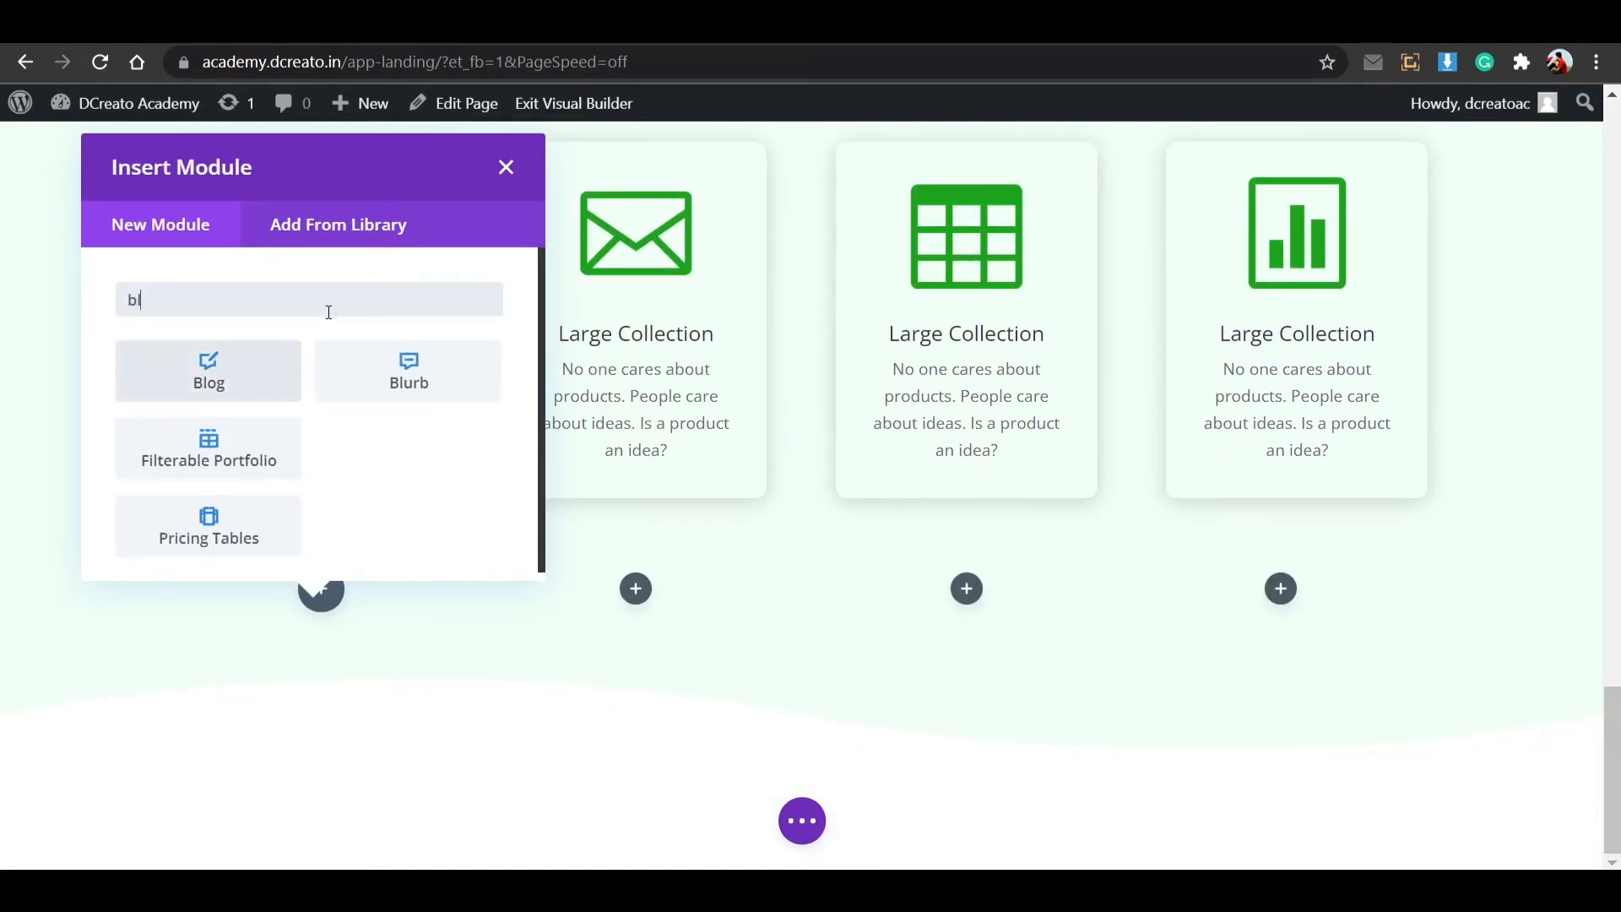
pyautogui.click(358, 390)
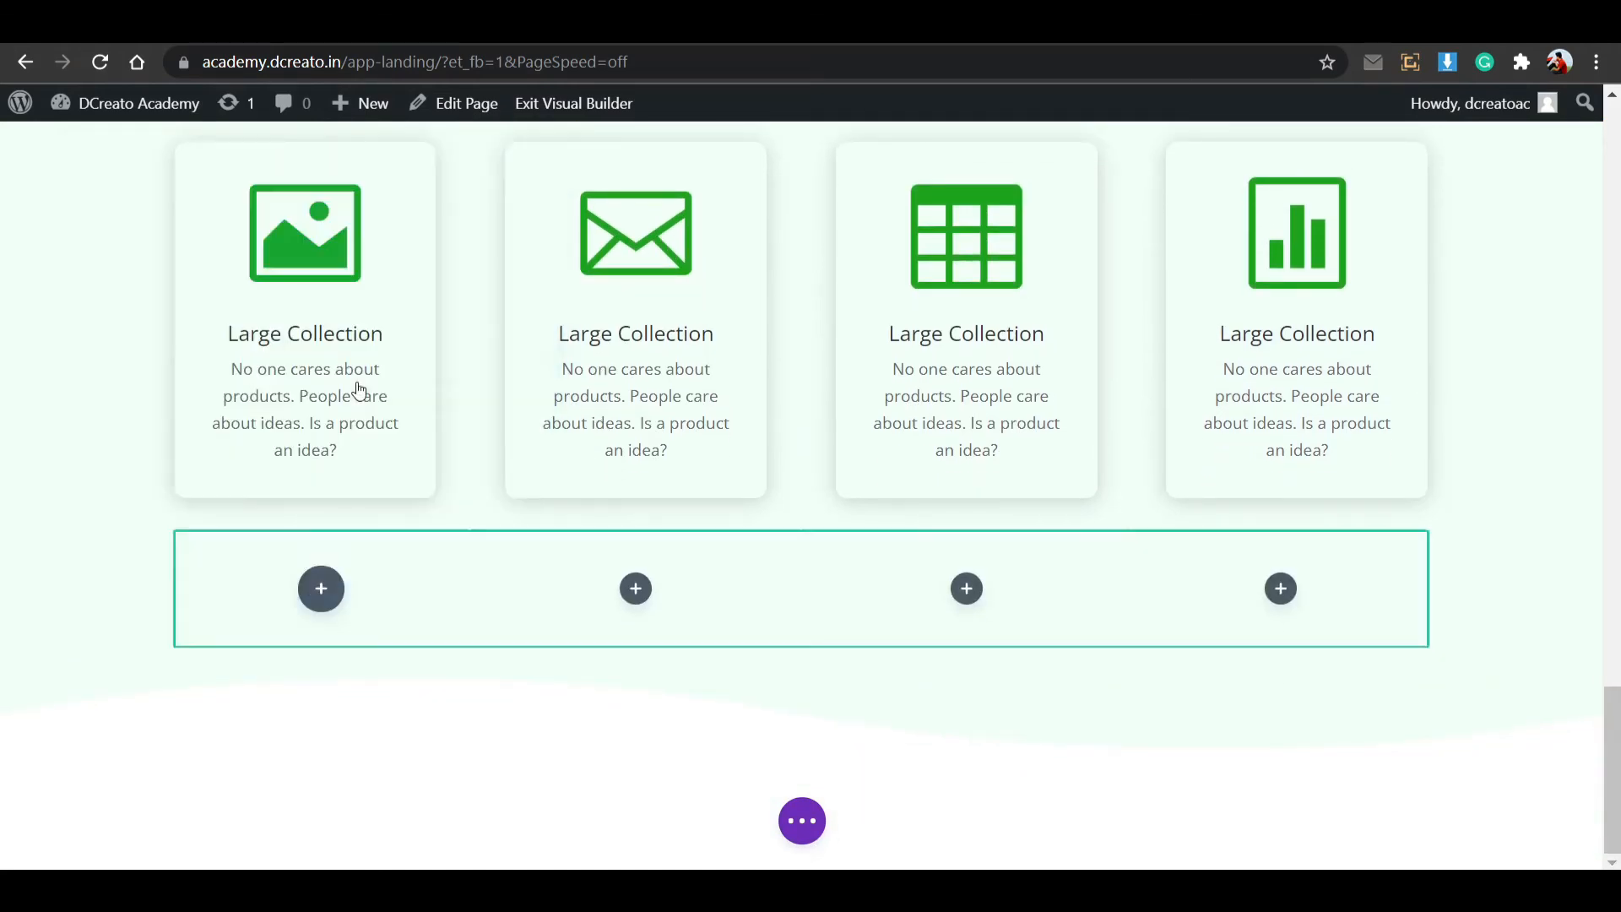
# Turn on the icon option for the new blurb and choose the circled quotation mark icon.
pyautogui.scroll(-5, 1188, 466)
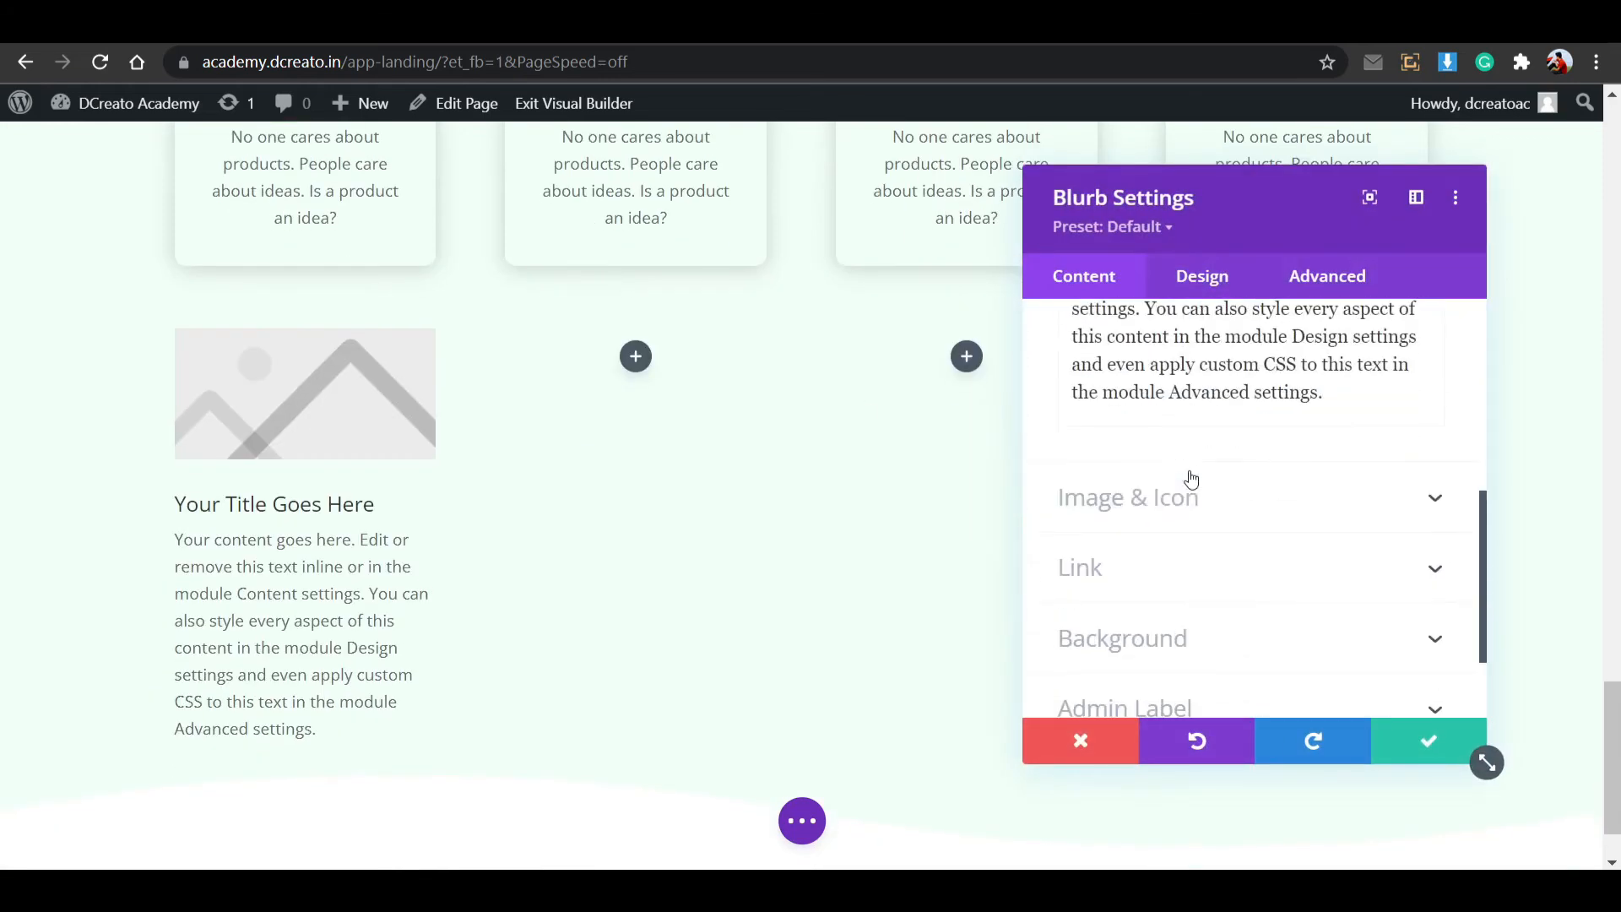
pyautogui.click(1192, 495)
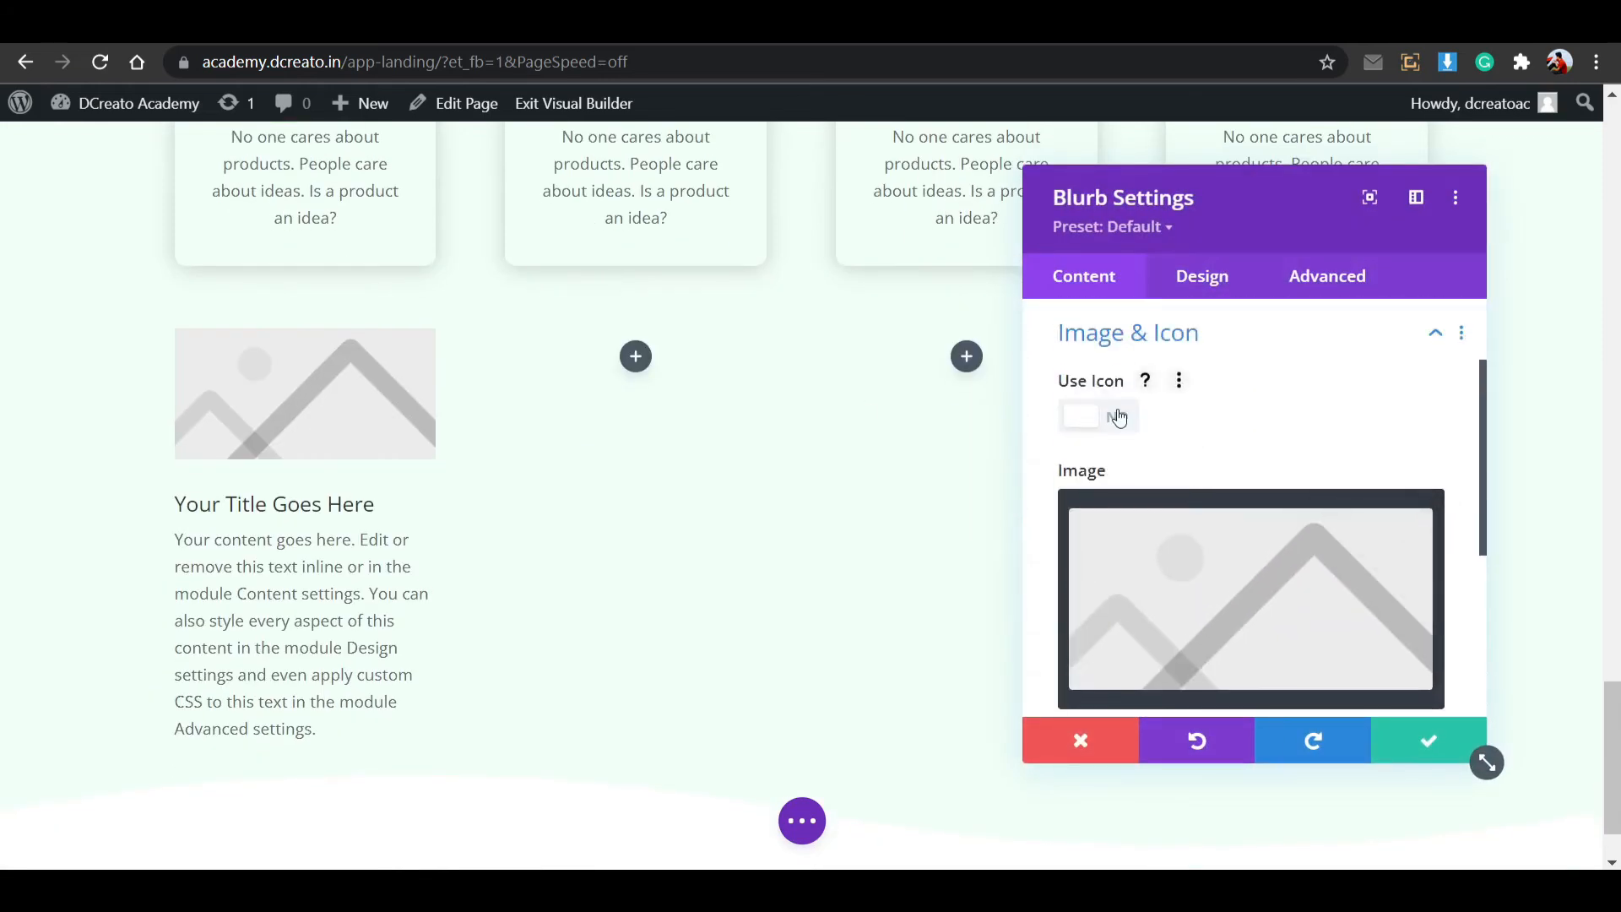
pyautogui.click(1119, 418)
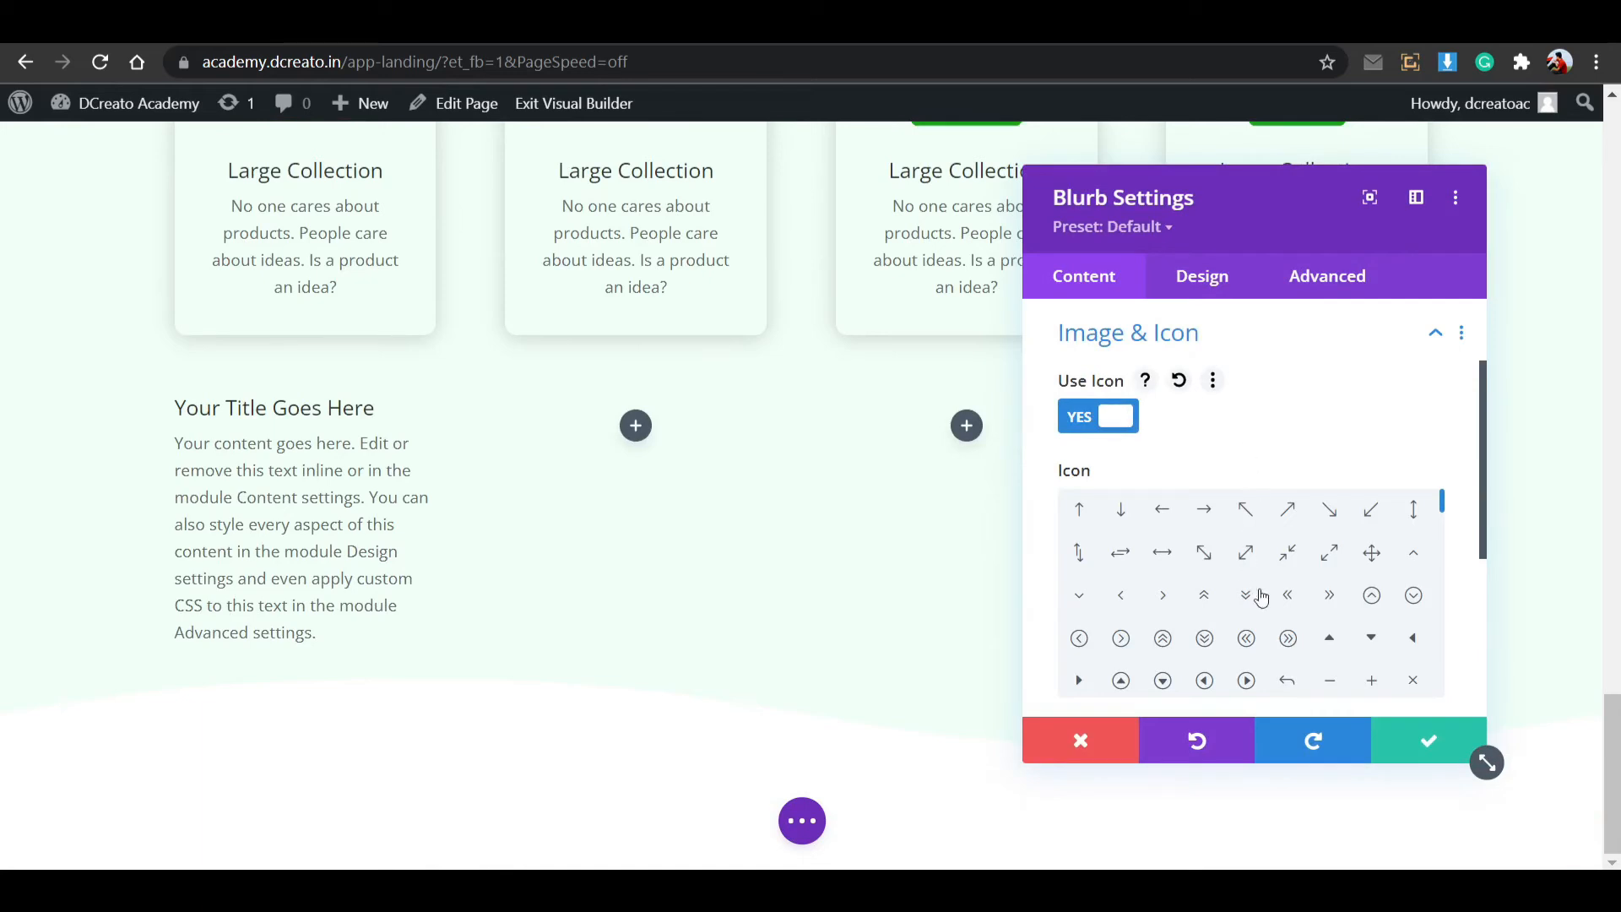
pyautogui.moveTo(1441, 505); pyautogui.dragTo(1438, 553)
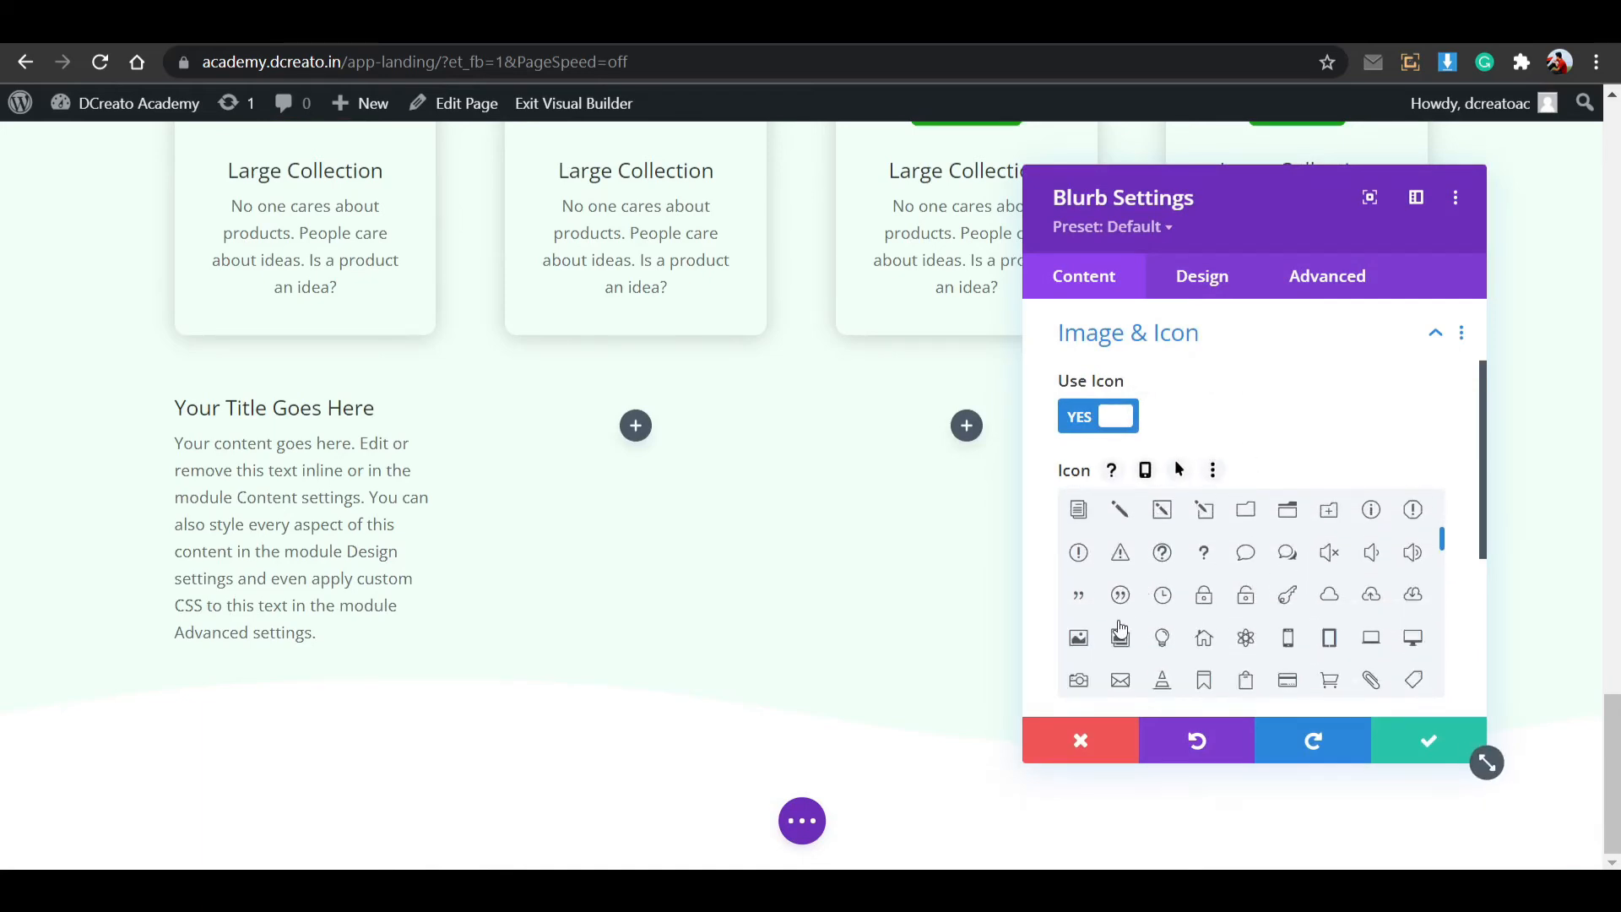
pyautogui.click(1121, 598)
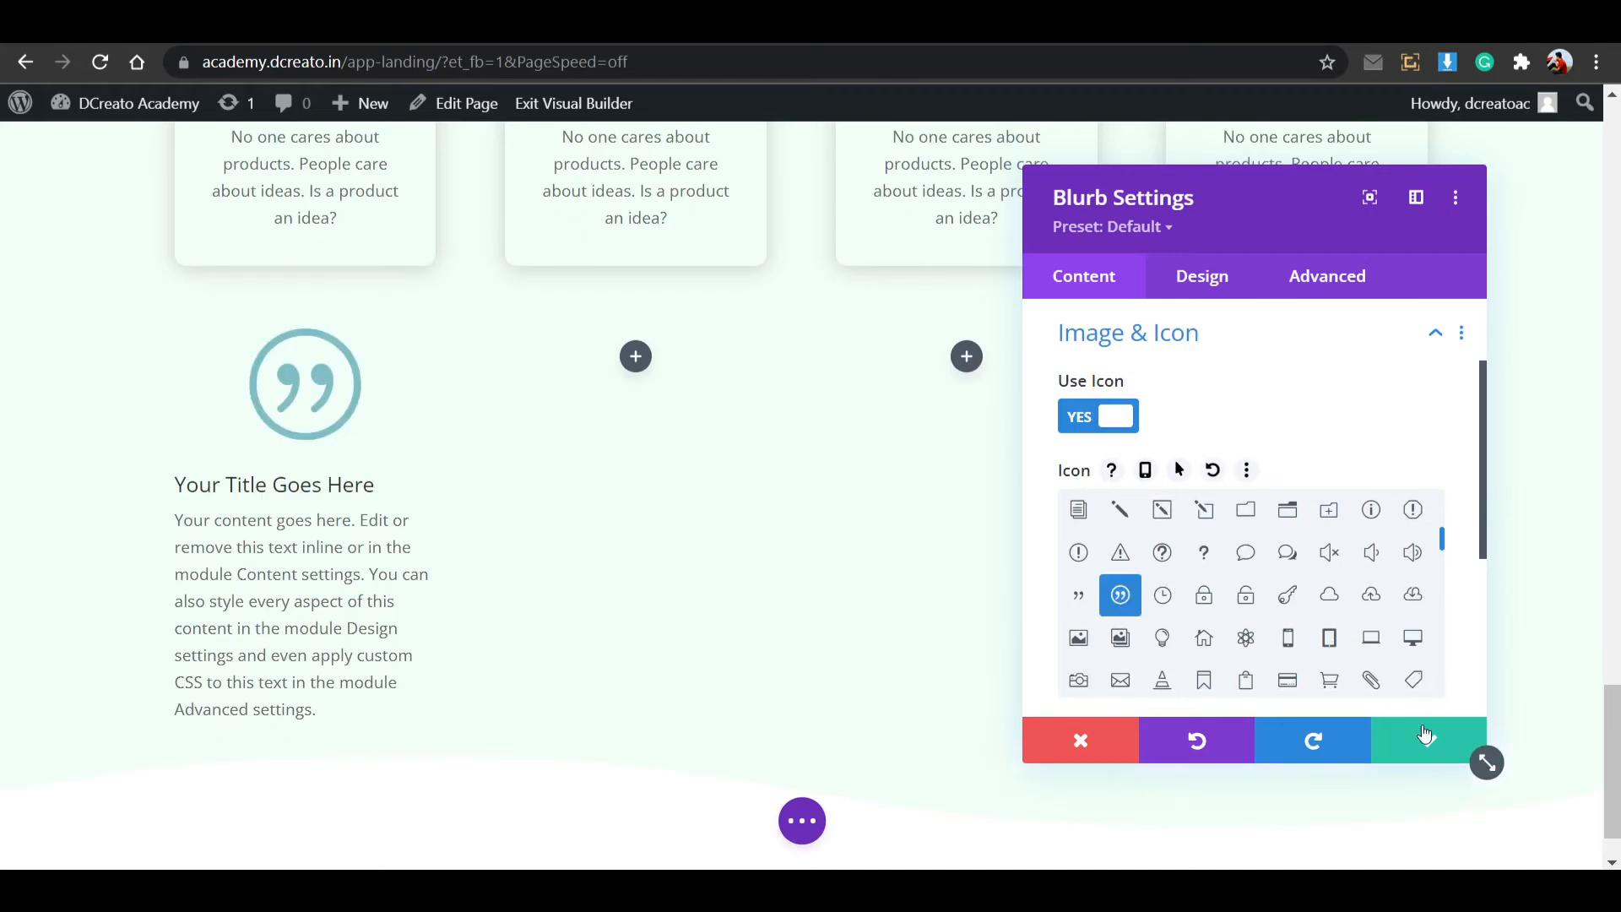
# Set the blurb's icon color to the dark green #1b8413 to match the icons in the cards above.
pyautogui.click(1192, 281)
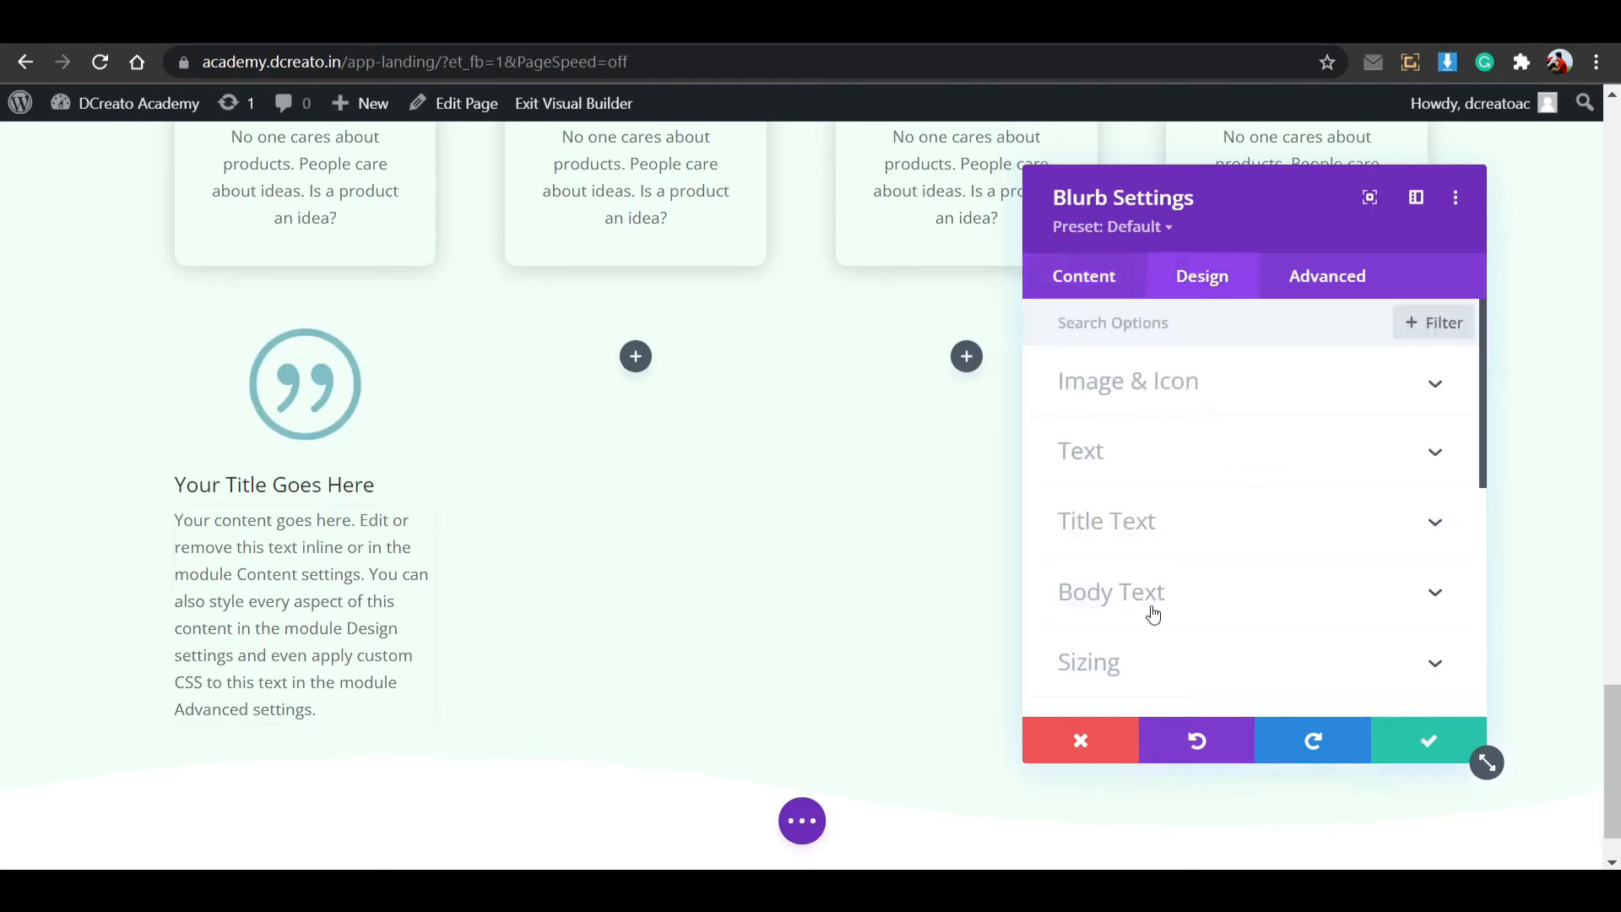
pyautogui.click(1221, 395)
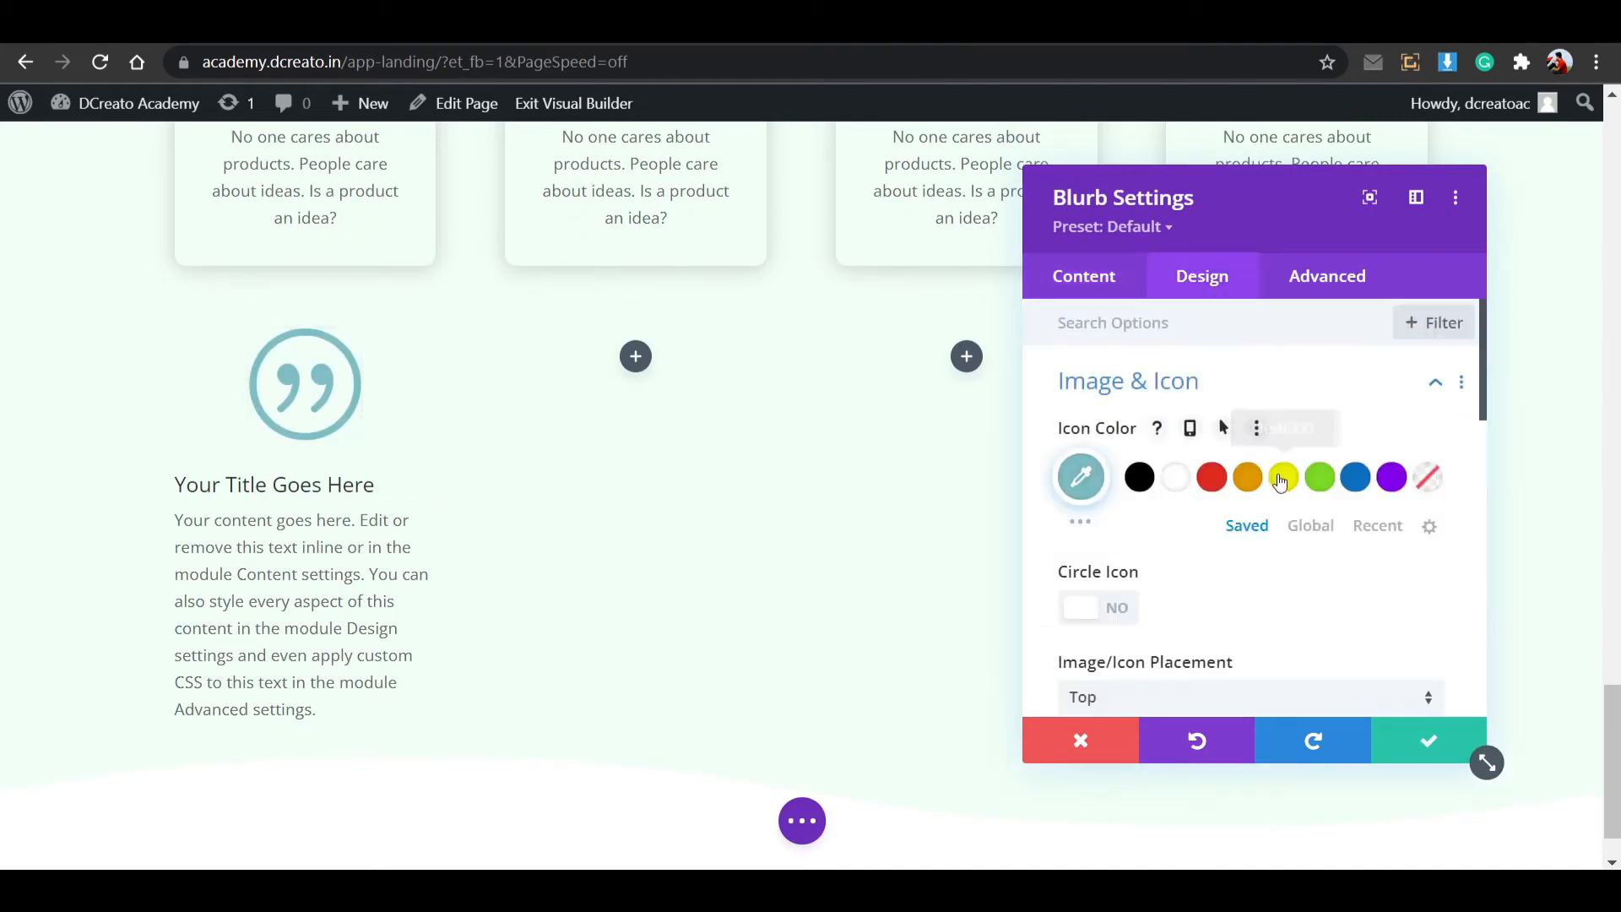
pyautogui.click(1357, 478)
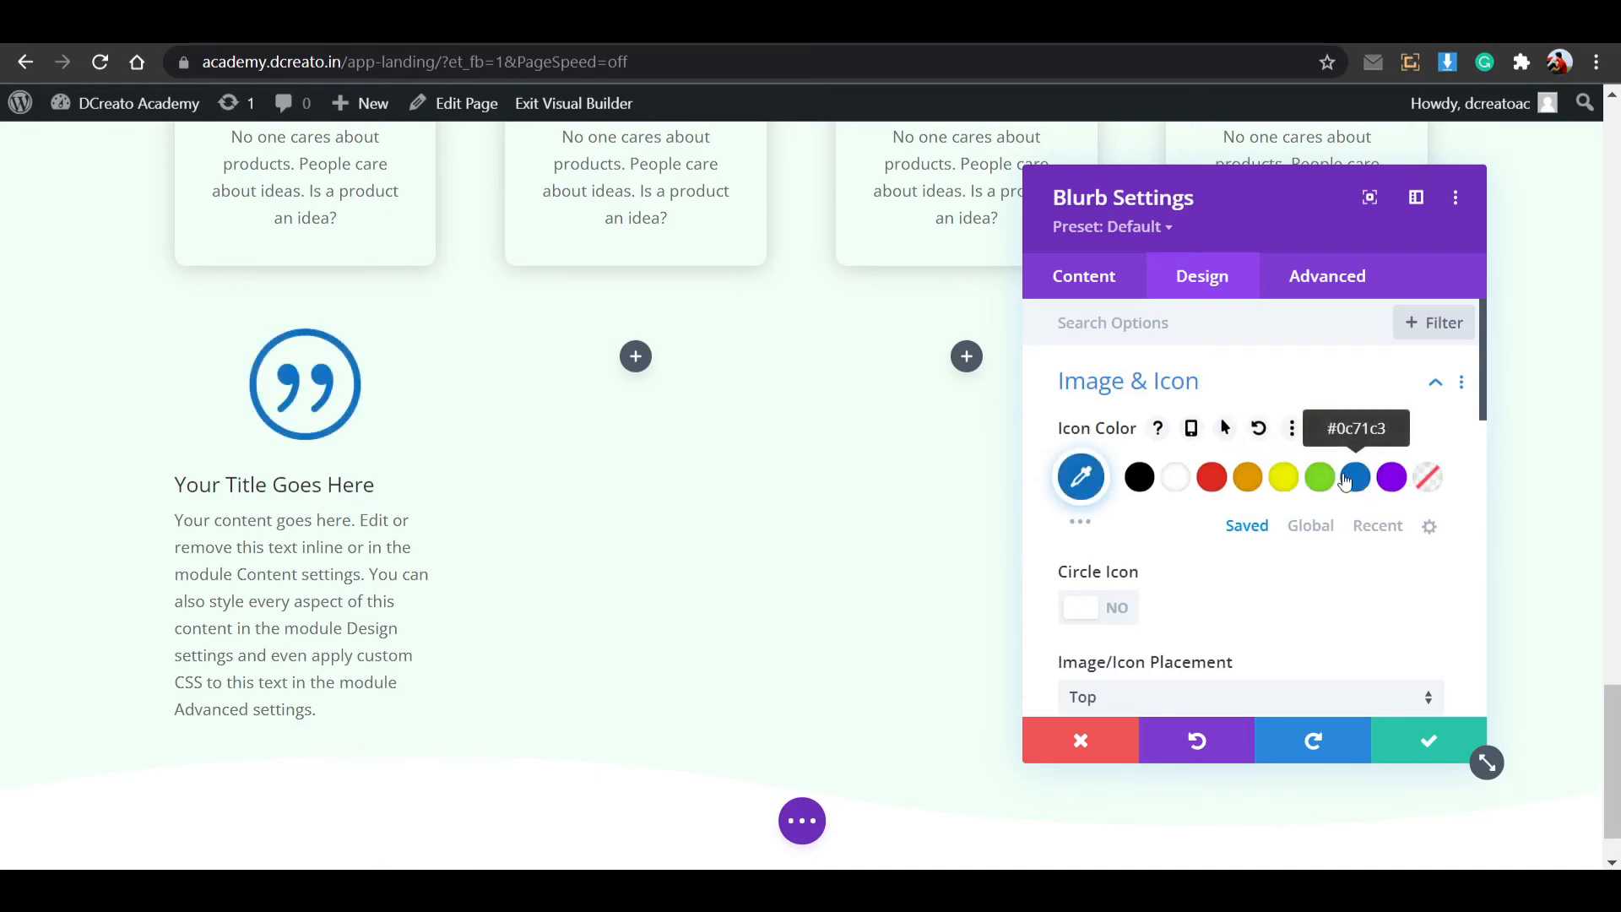
pyautogui.click(1325, 480)
pyautogui.scroll(3, 640, 477)
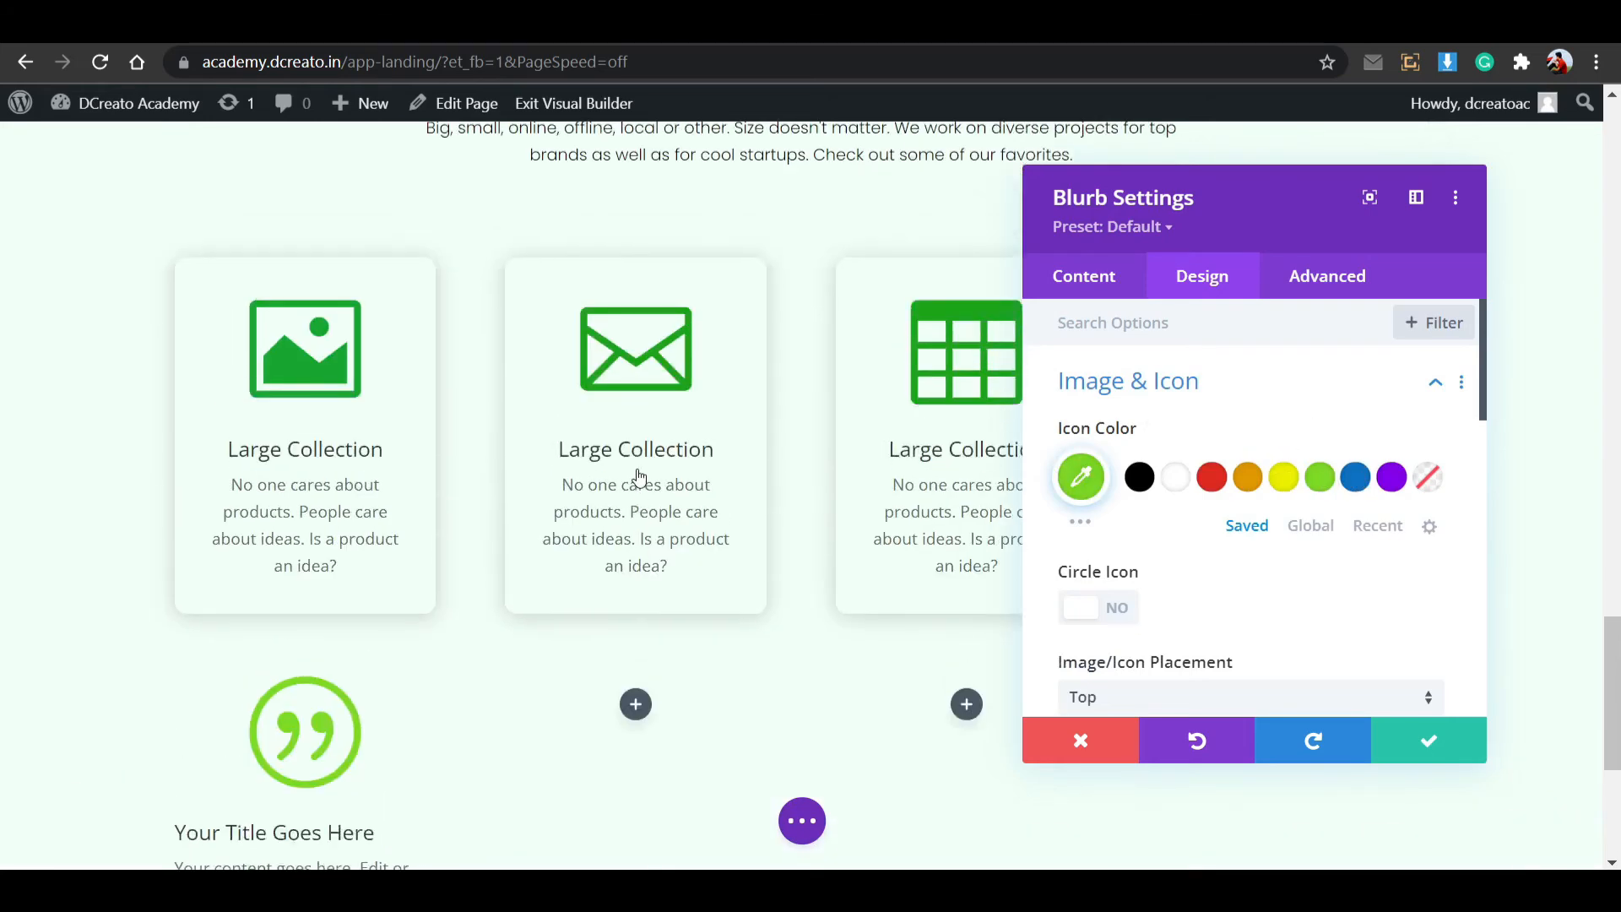
pyautogui.scroll(-2, 591, 462)
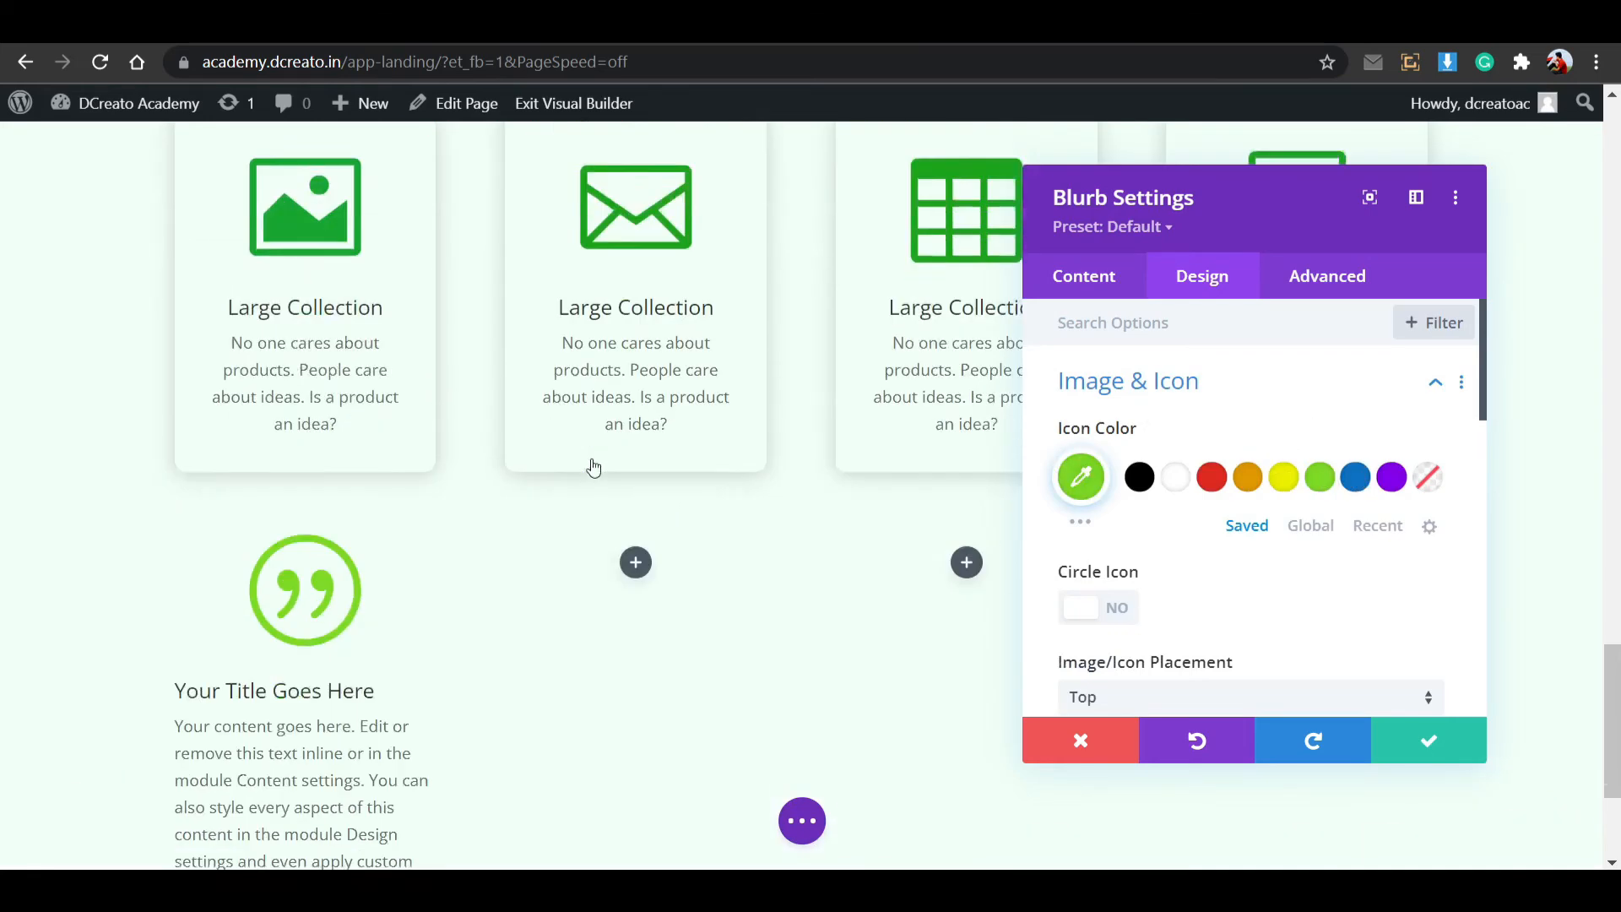
pyautogui.click(1080, 477)
pyautogui.click(1190, 522)
pyautogui.moveTo(1189, 526); pyautogui.dragTo(1187, 557)
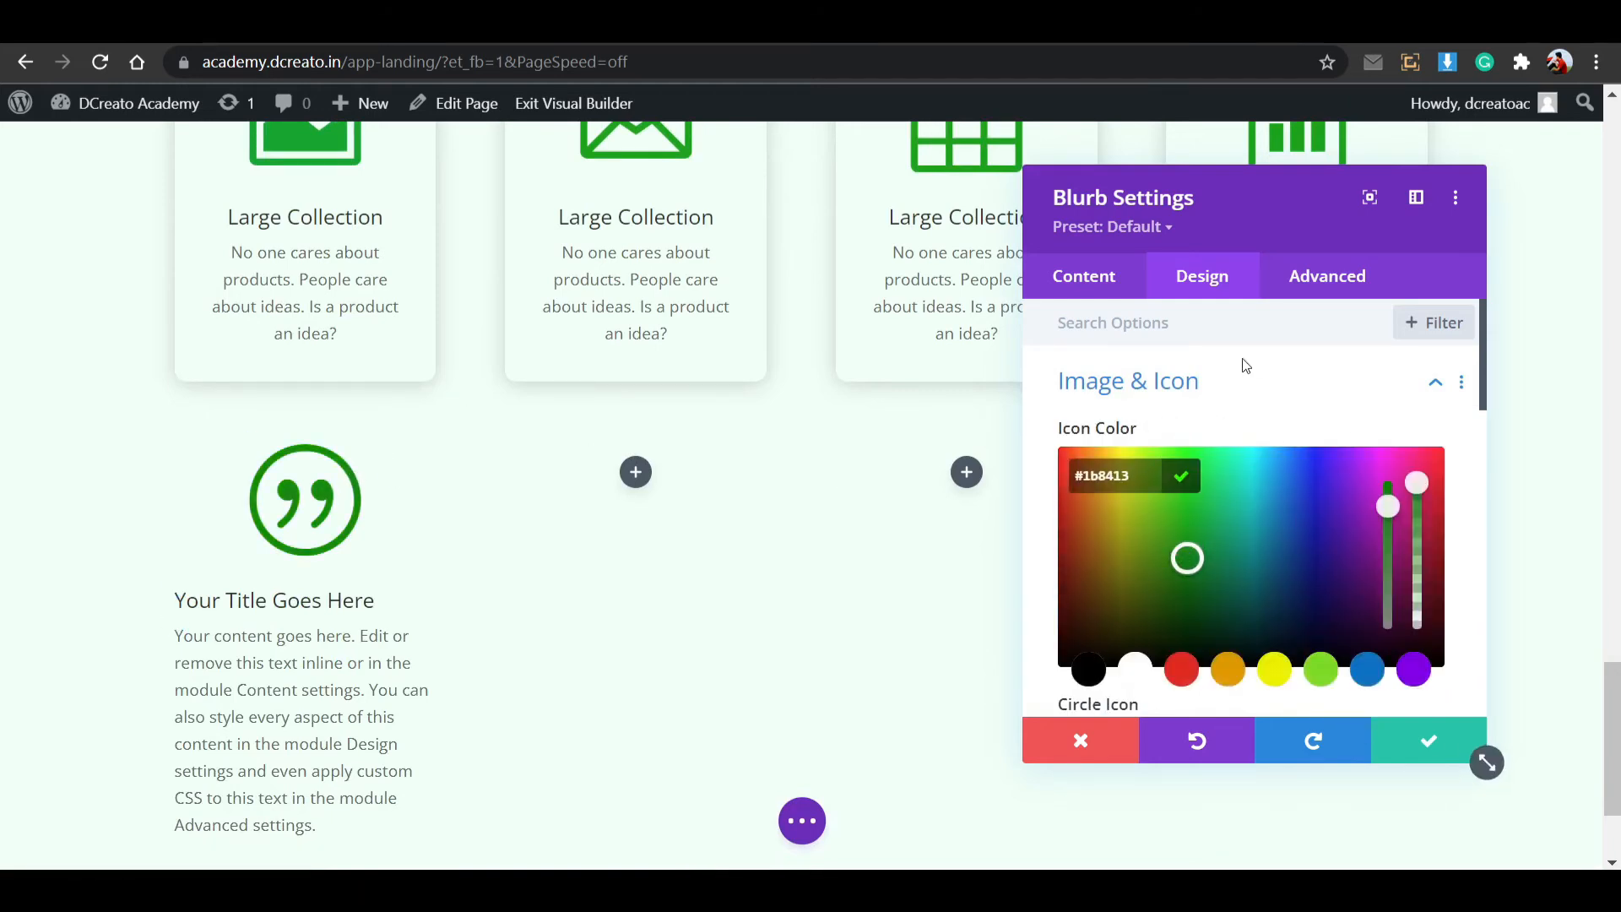
pyautogui.click(1226, 387)
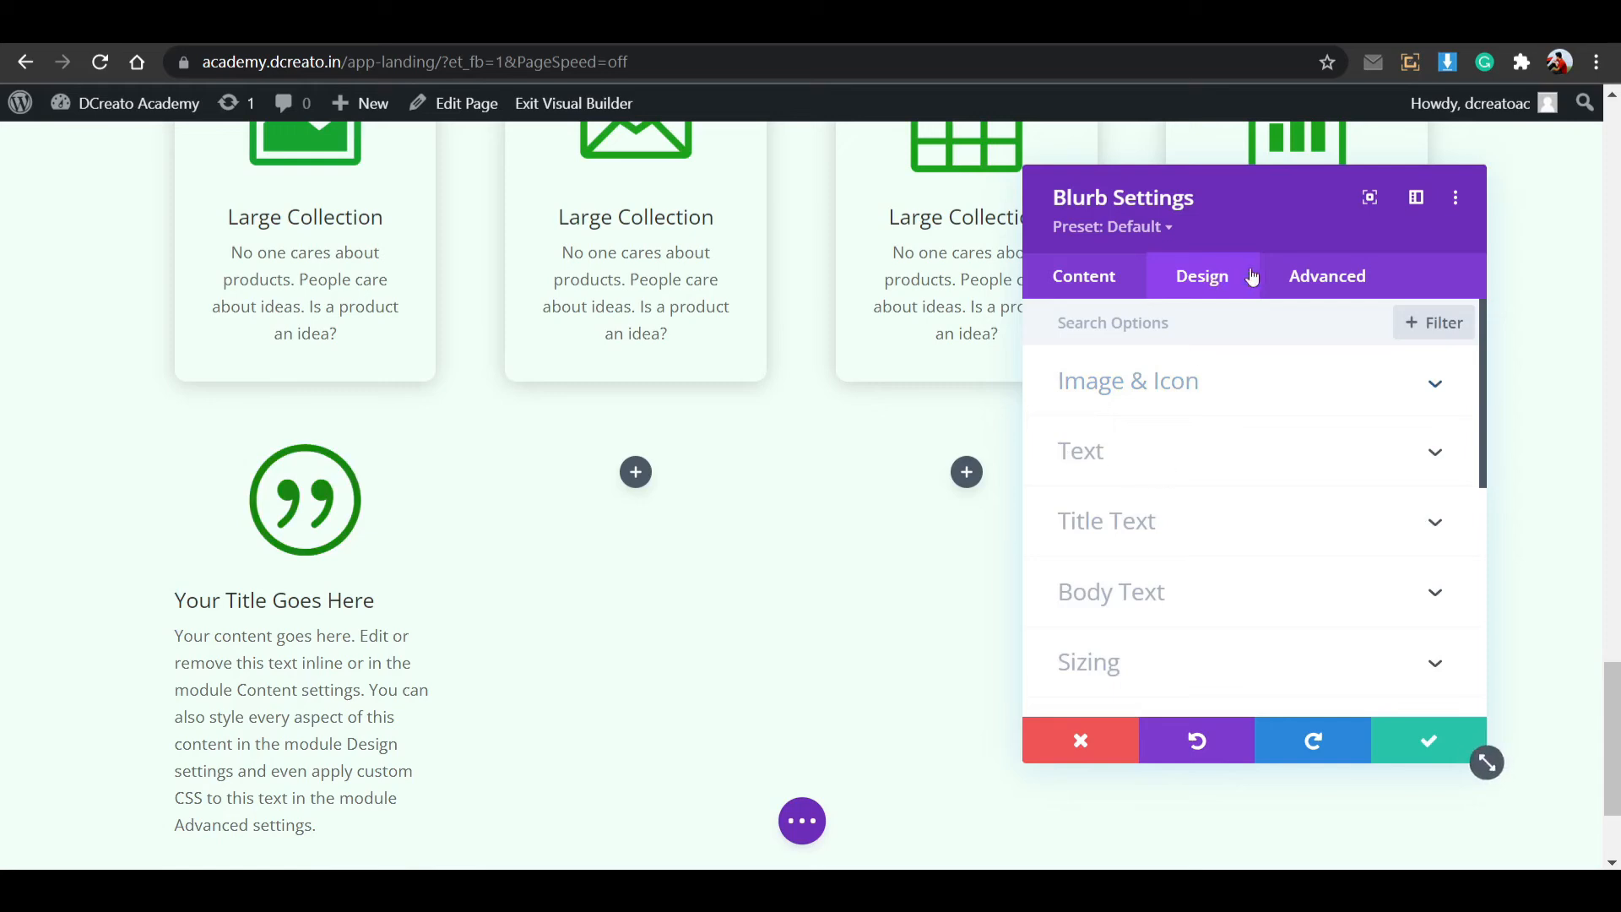
# Apply the first box shadow preset, with a soft outer shadow on all sides, to the blurb.
pyautogui.scroll(-5, 1174, 460)
pyautogui.click(1205, 409)
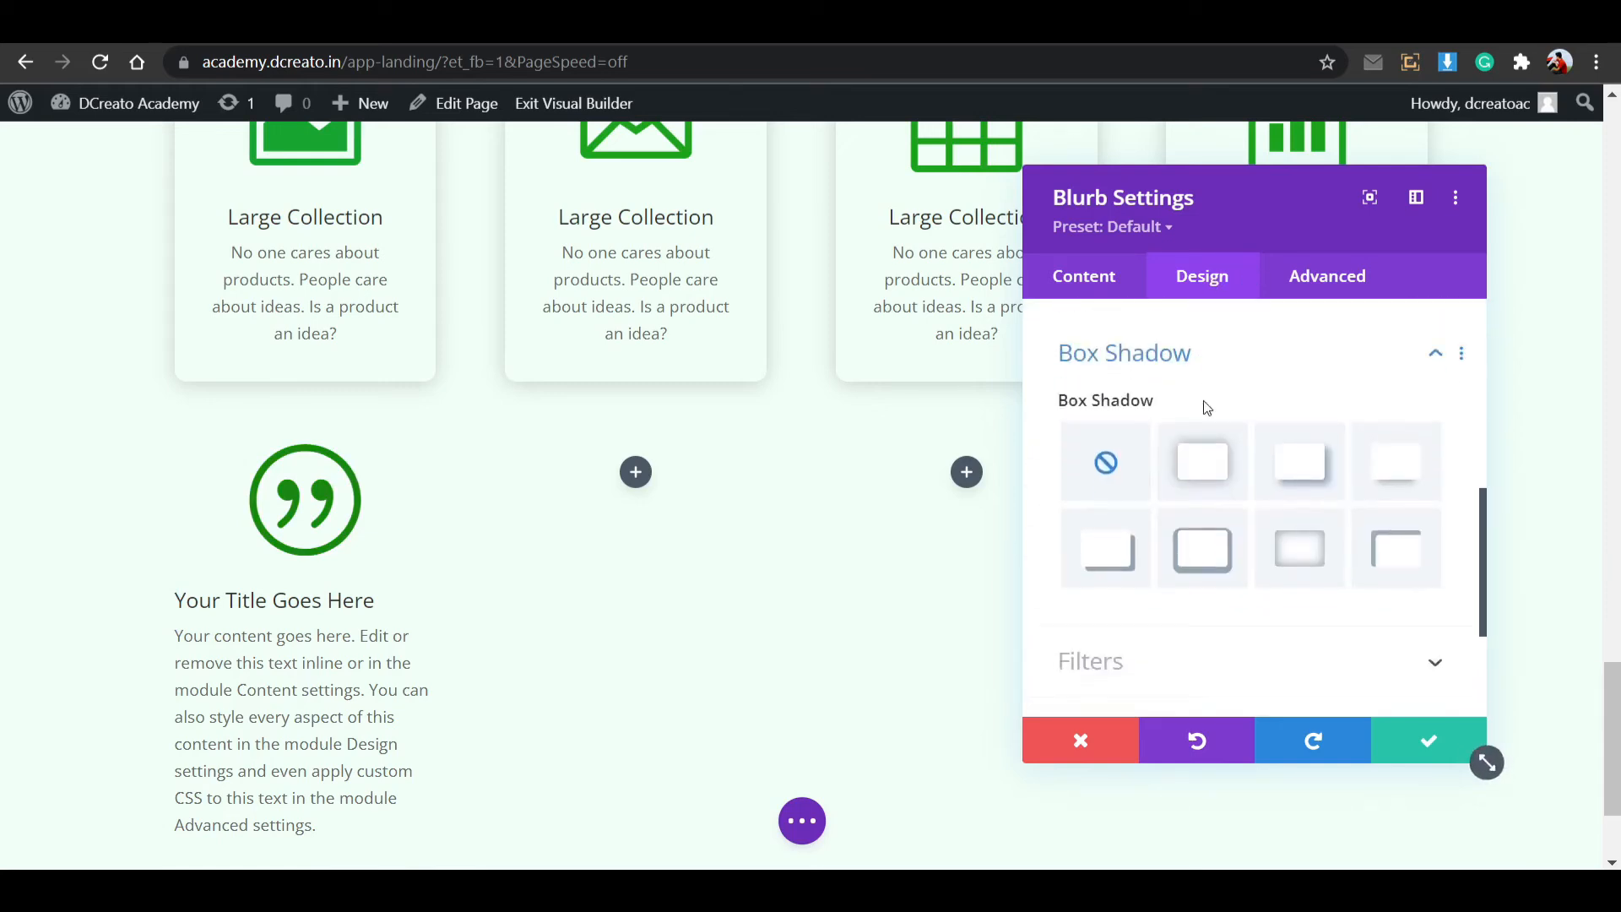
pyautogui.click(1186, 448)
# Set the blurb's linked padding to 20px for top and bottom and 35px for left and right.
pyautogui.scroll(10, 1241, 540)
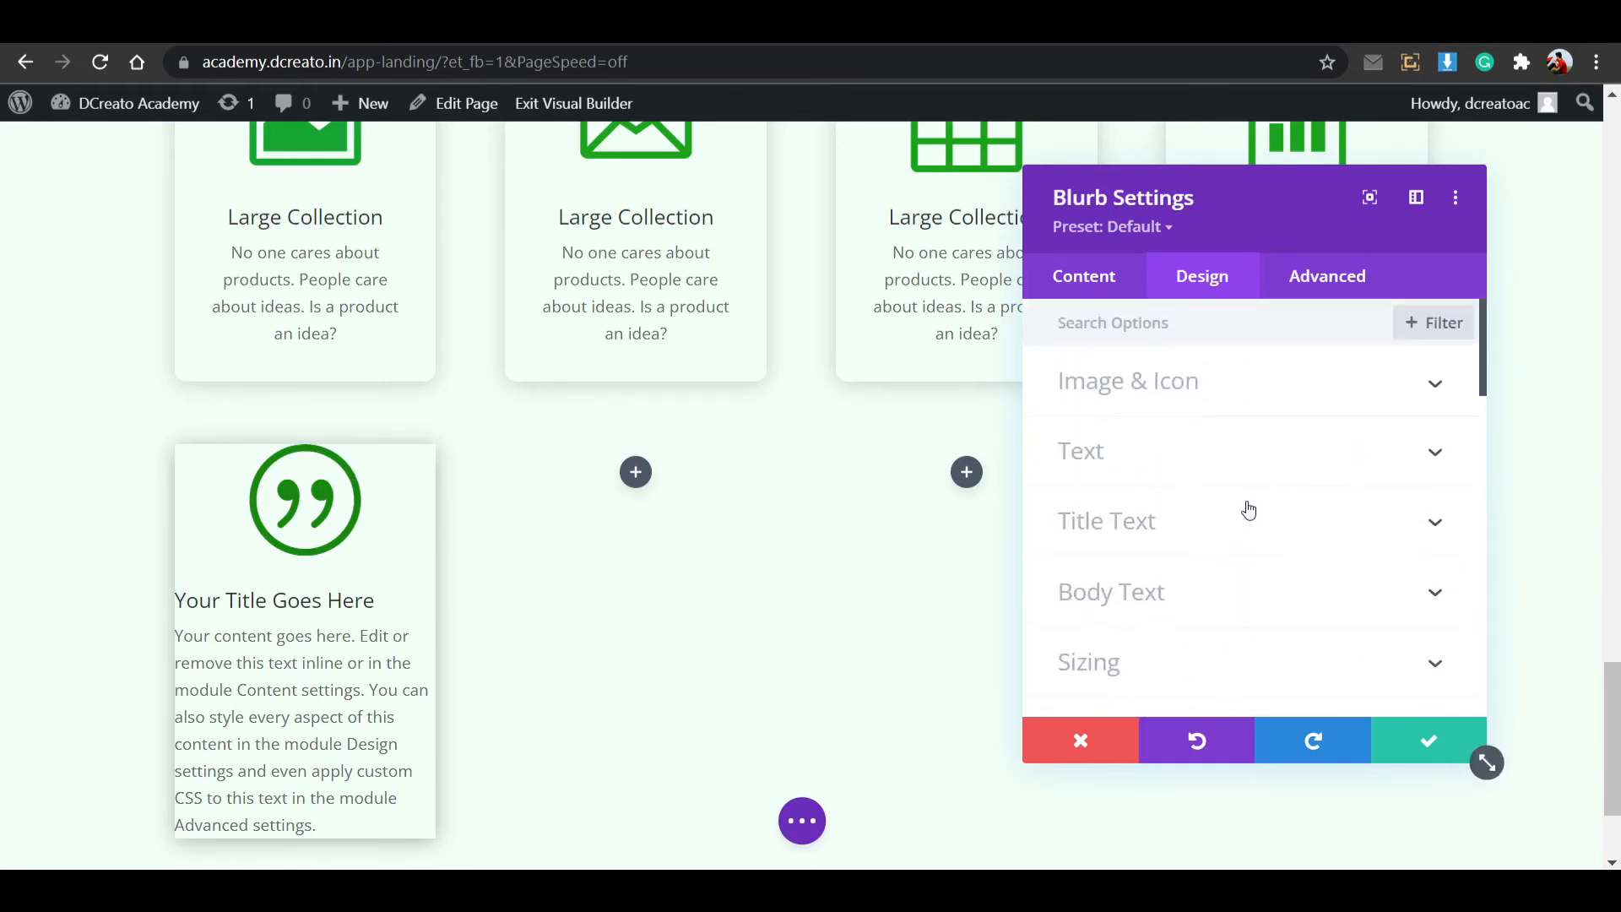
pyautogui.scroll(-5, 1249, 511)
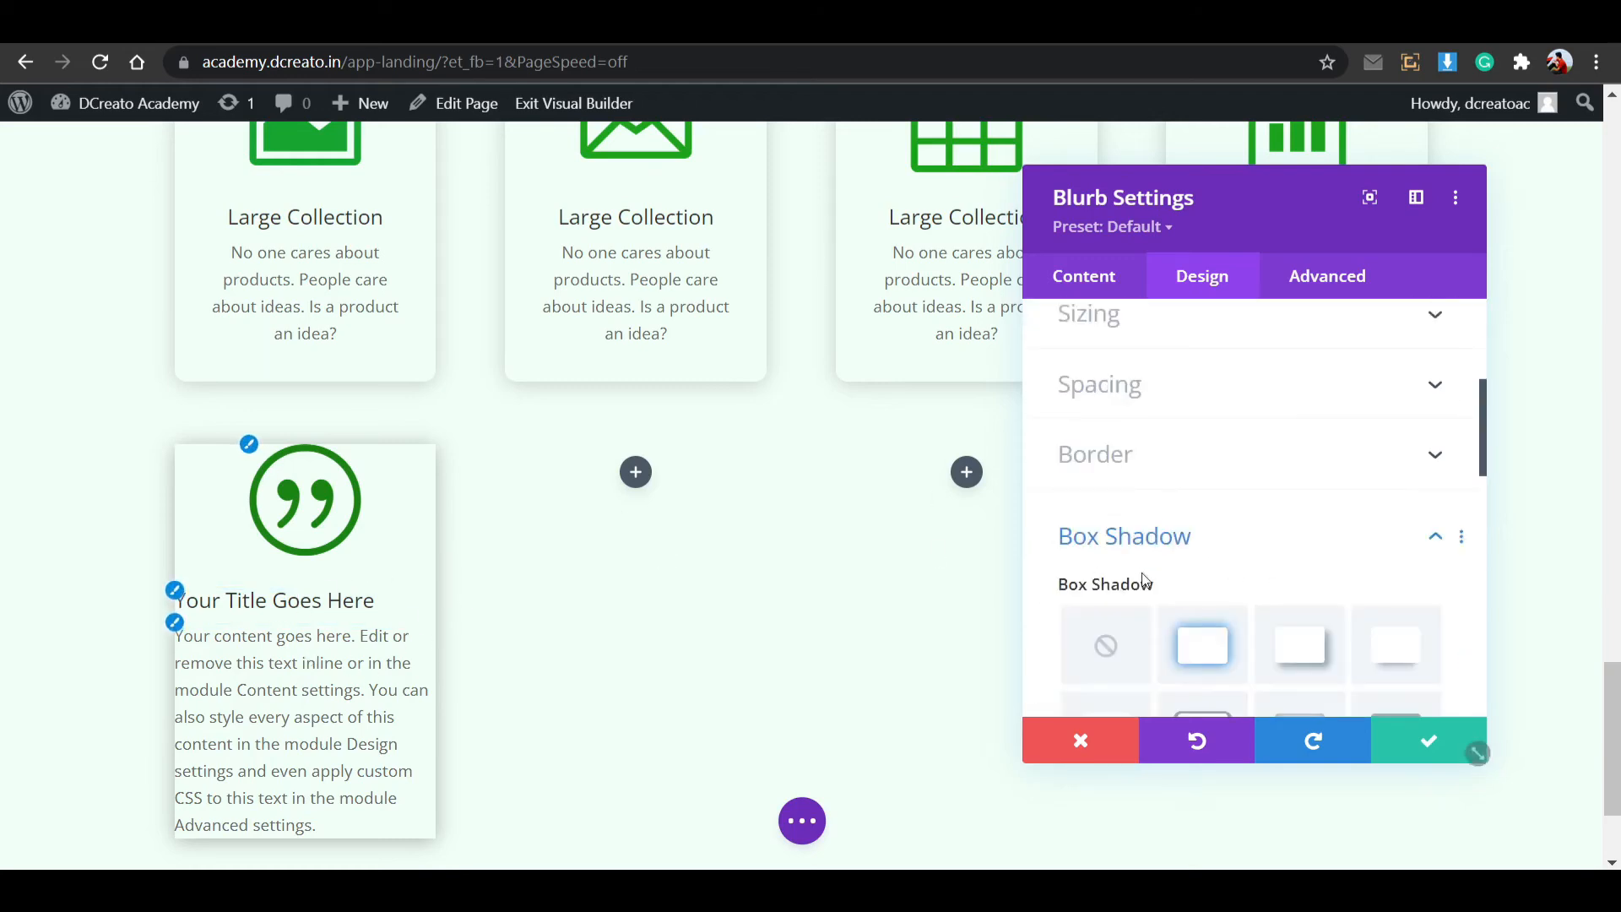
pyautogui.scroll(-5, 1182, 596)
pyautogui.scroll(-3, 1257, 627)
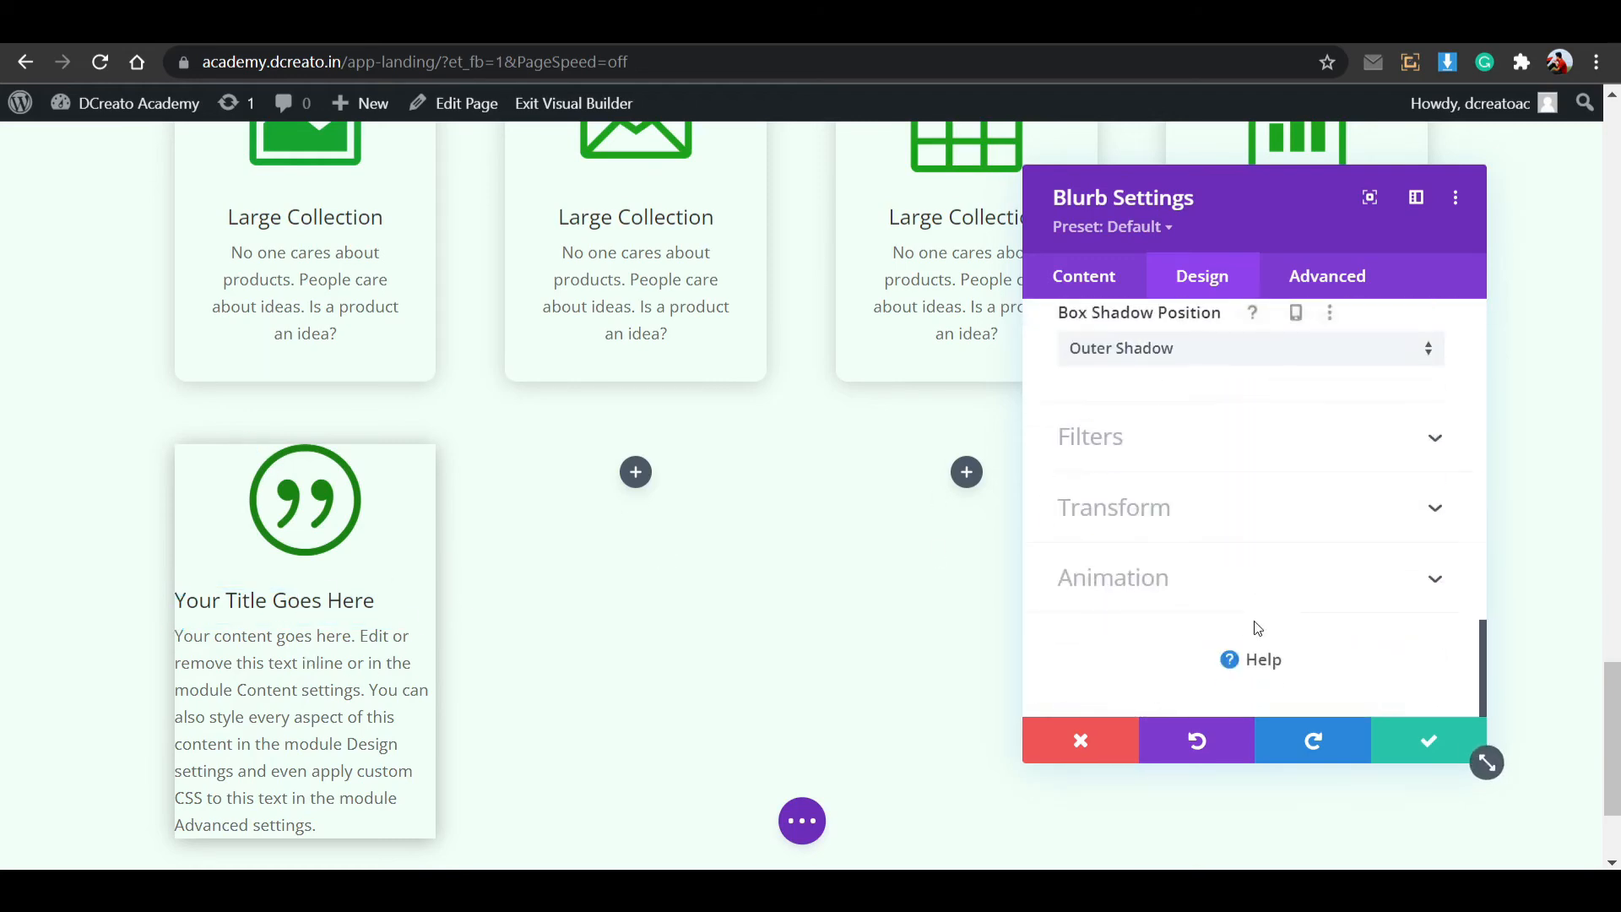
pyautogui.scroll(5, 1256, 629)
pyautogui.scroll(5, 1256, 629)
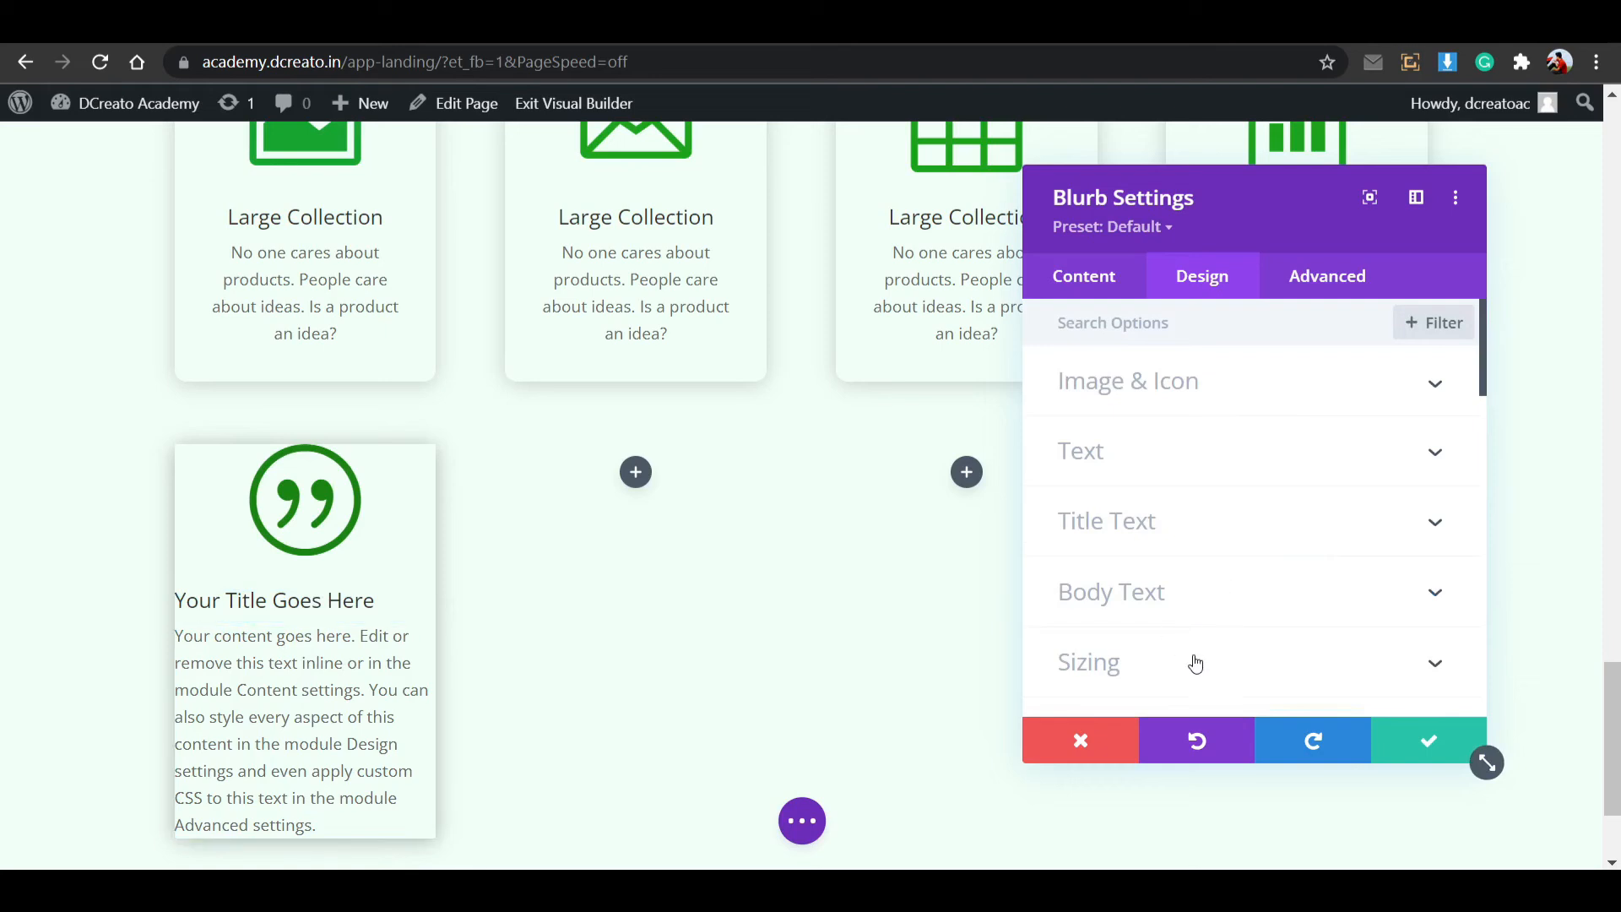
pyautogui.scroll(-2, 1201, 655)
pyautogui.click(1244, 648)
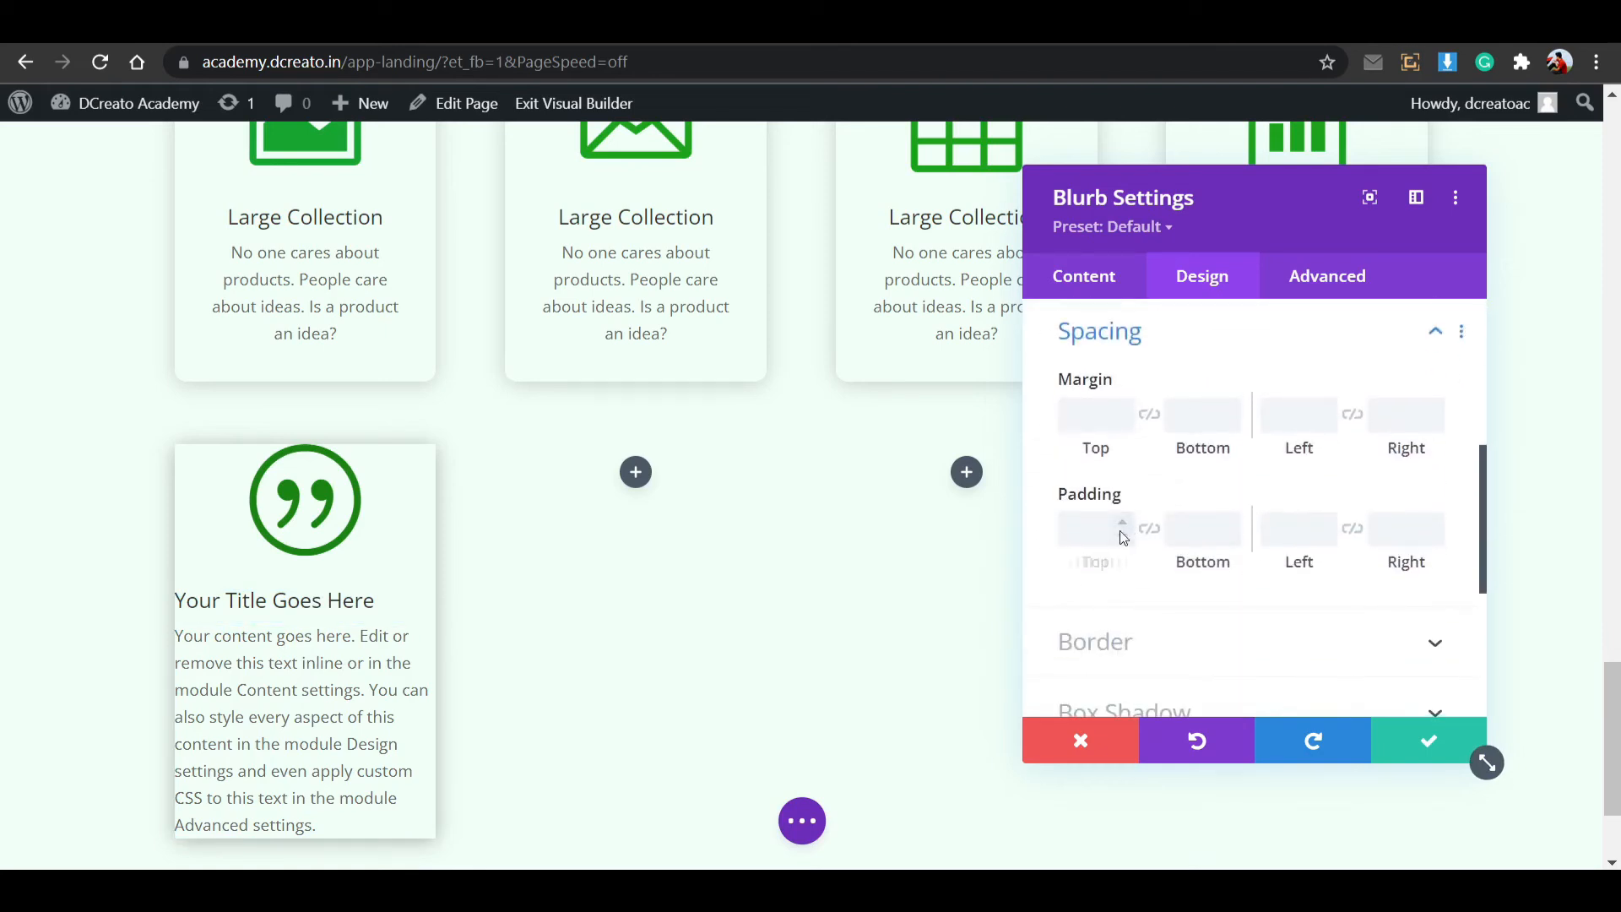
pyautogui.click(1148, 530)
pyautogui.click(1098, 530)
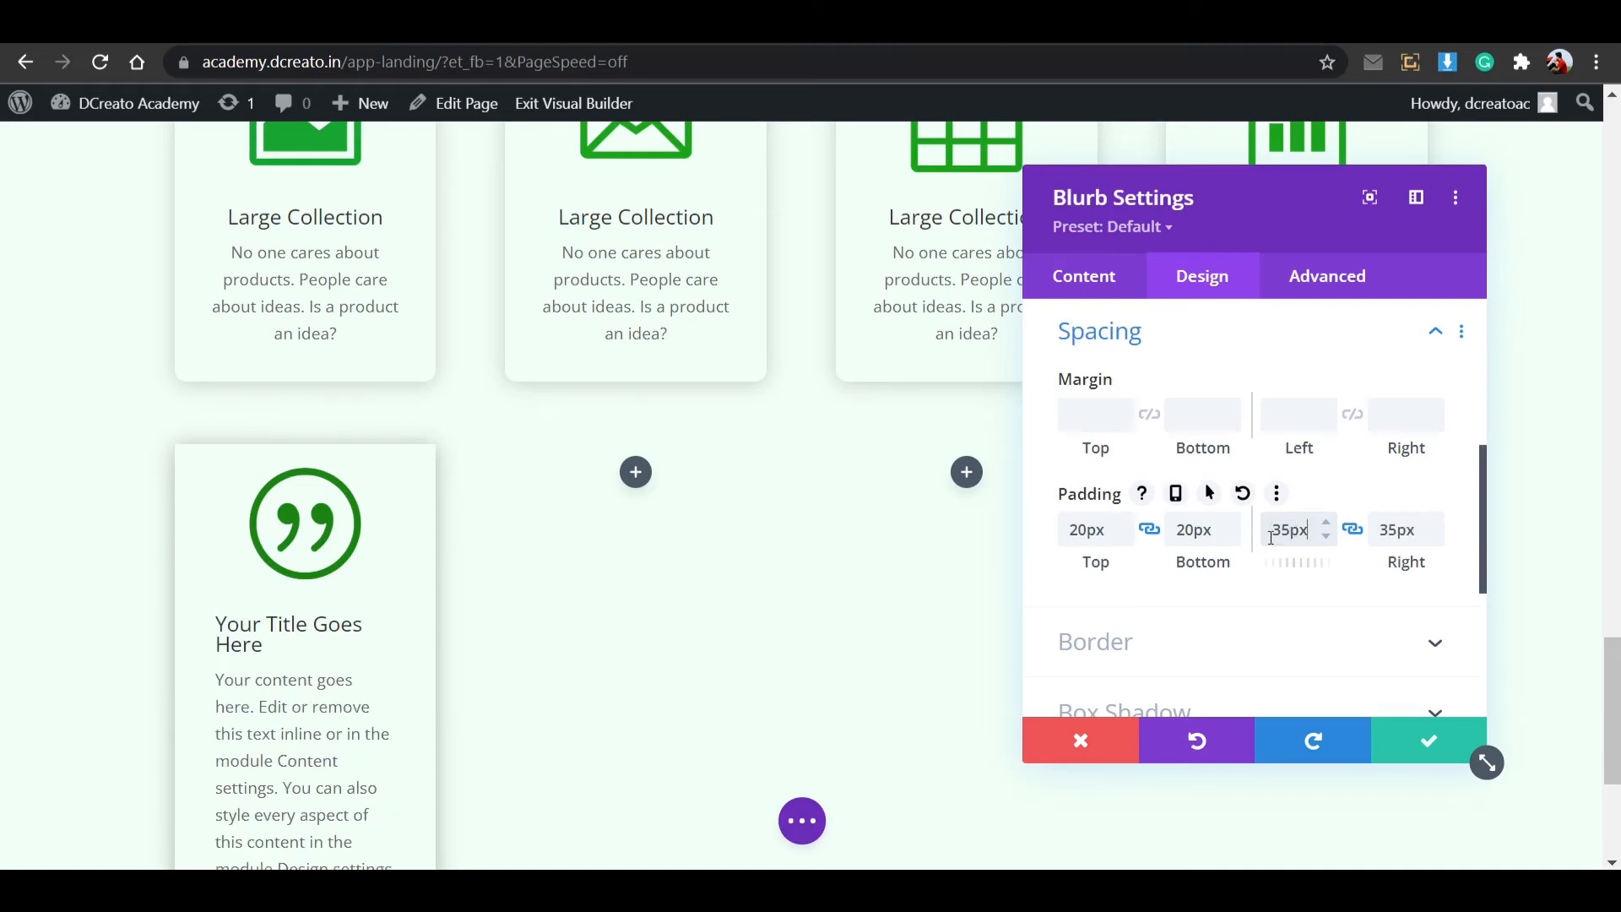
pyautogui.scroll(-4, 495, 606)
pyautogui.scroll(4, 456, 519)
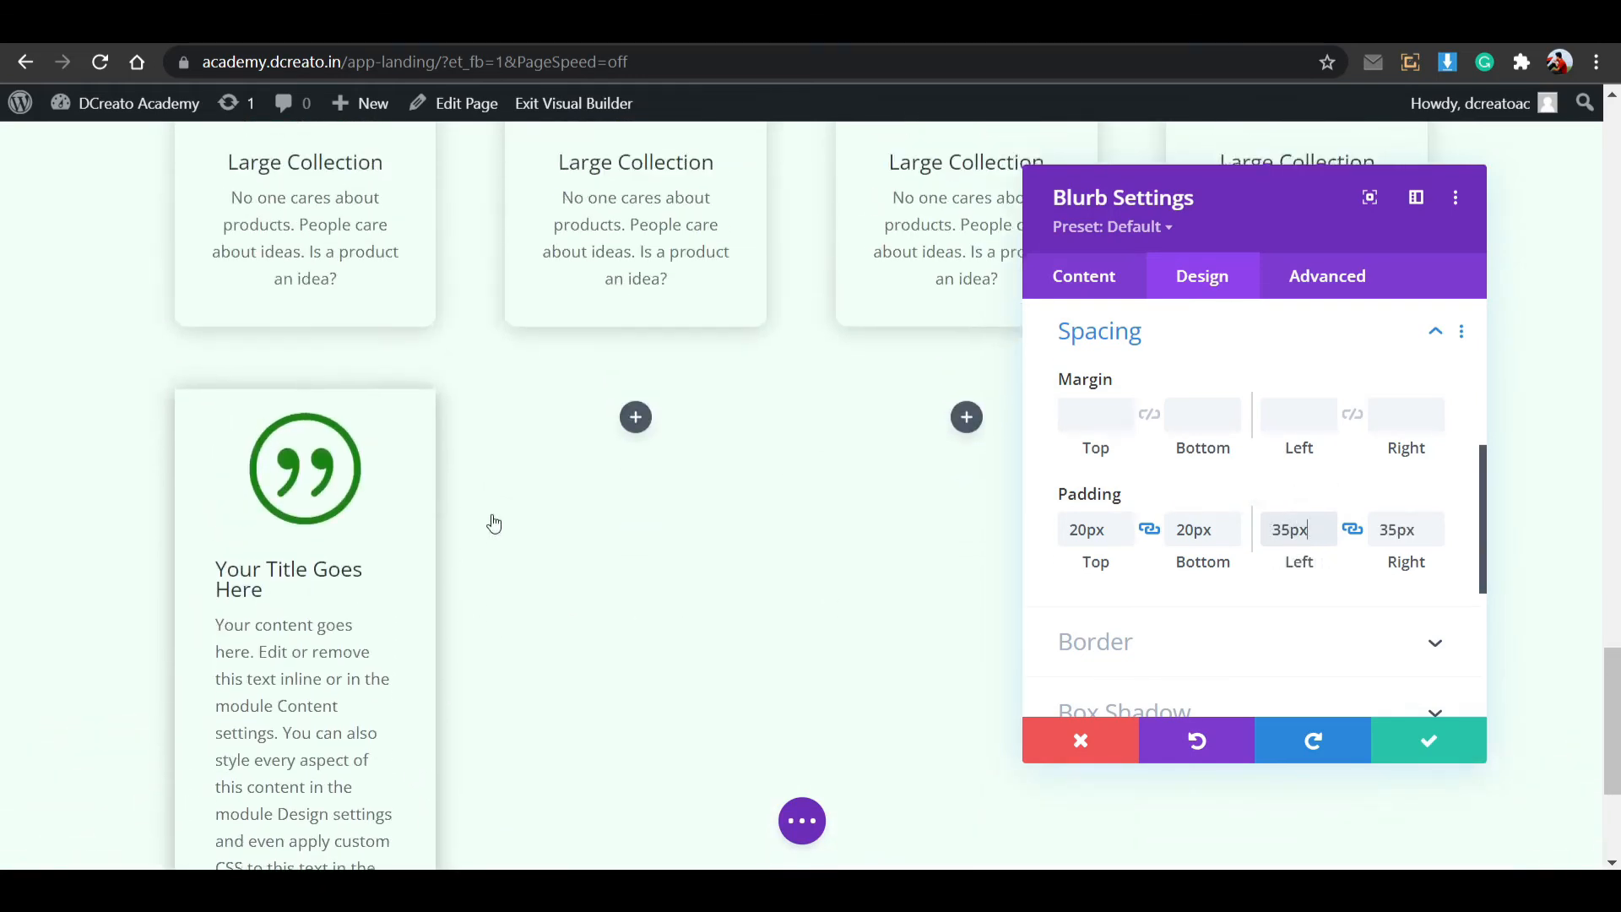
pyautogui.scroll(-3, 1181, 523)
pyautogui.scroll(3, 1186, 528)
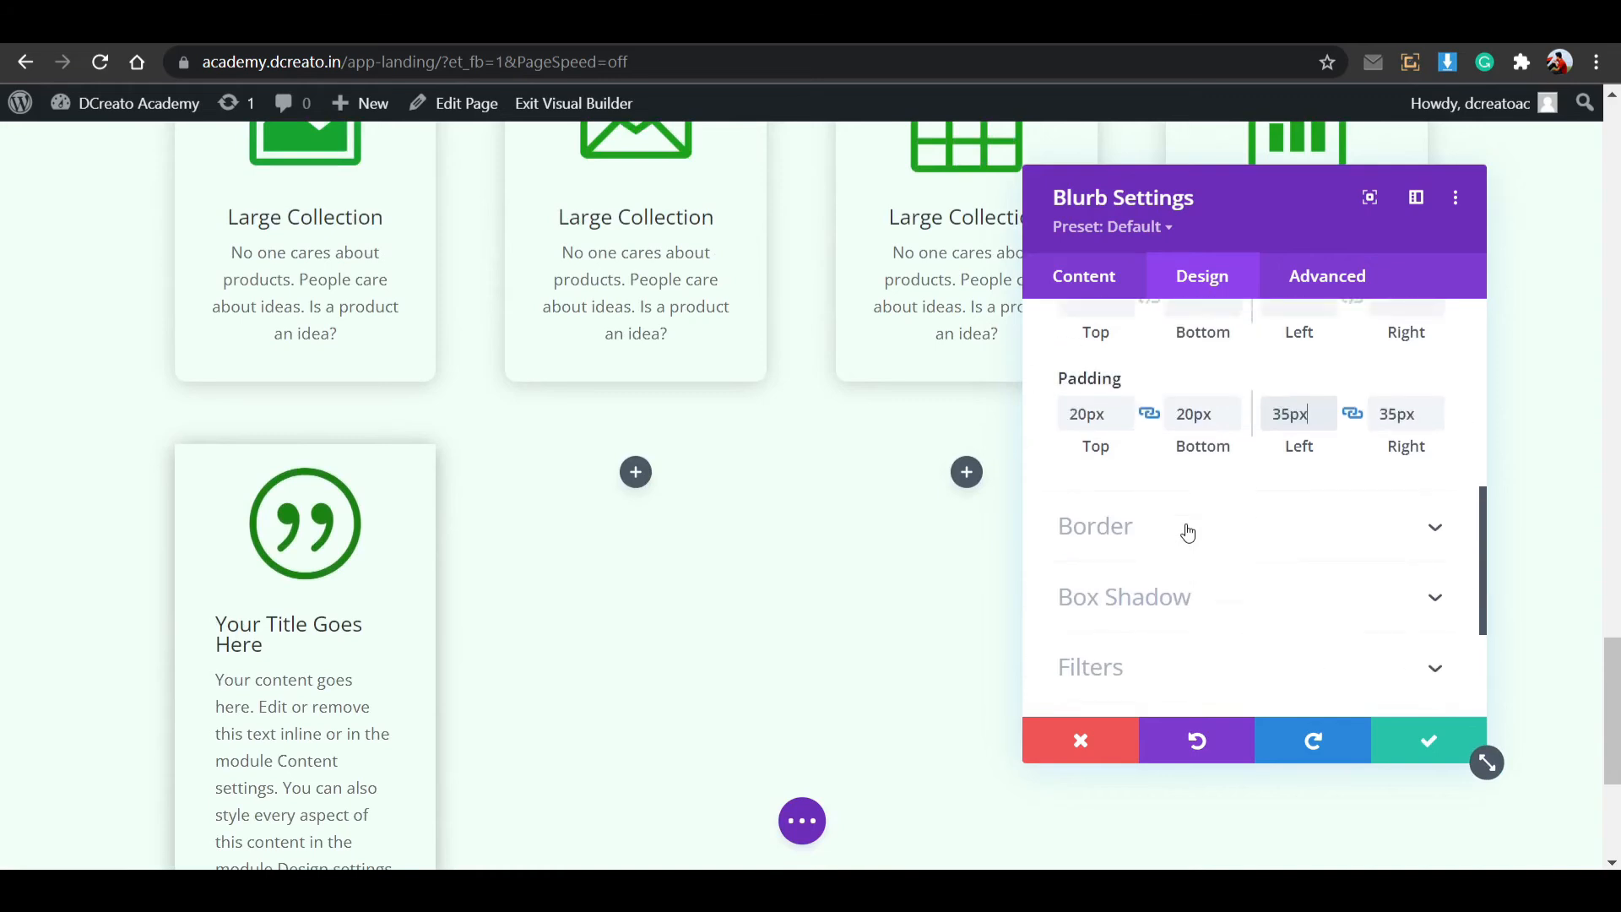
# Round all four corners of the blurb's border to 10px.
pyautogui.scroll(-3, 1187, 518)
pyautogui.click(1190, 423)
pyautogui.scroll(-1, 1174, 582)
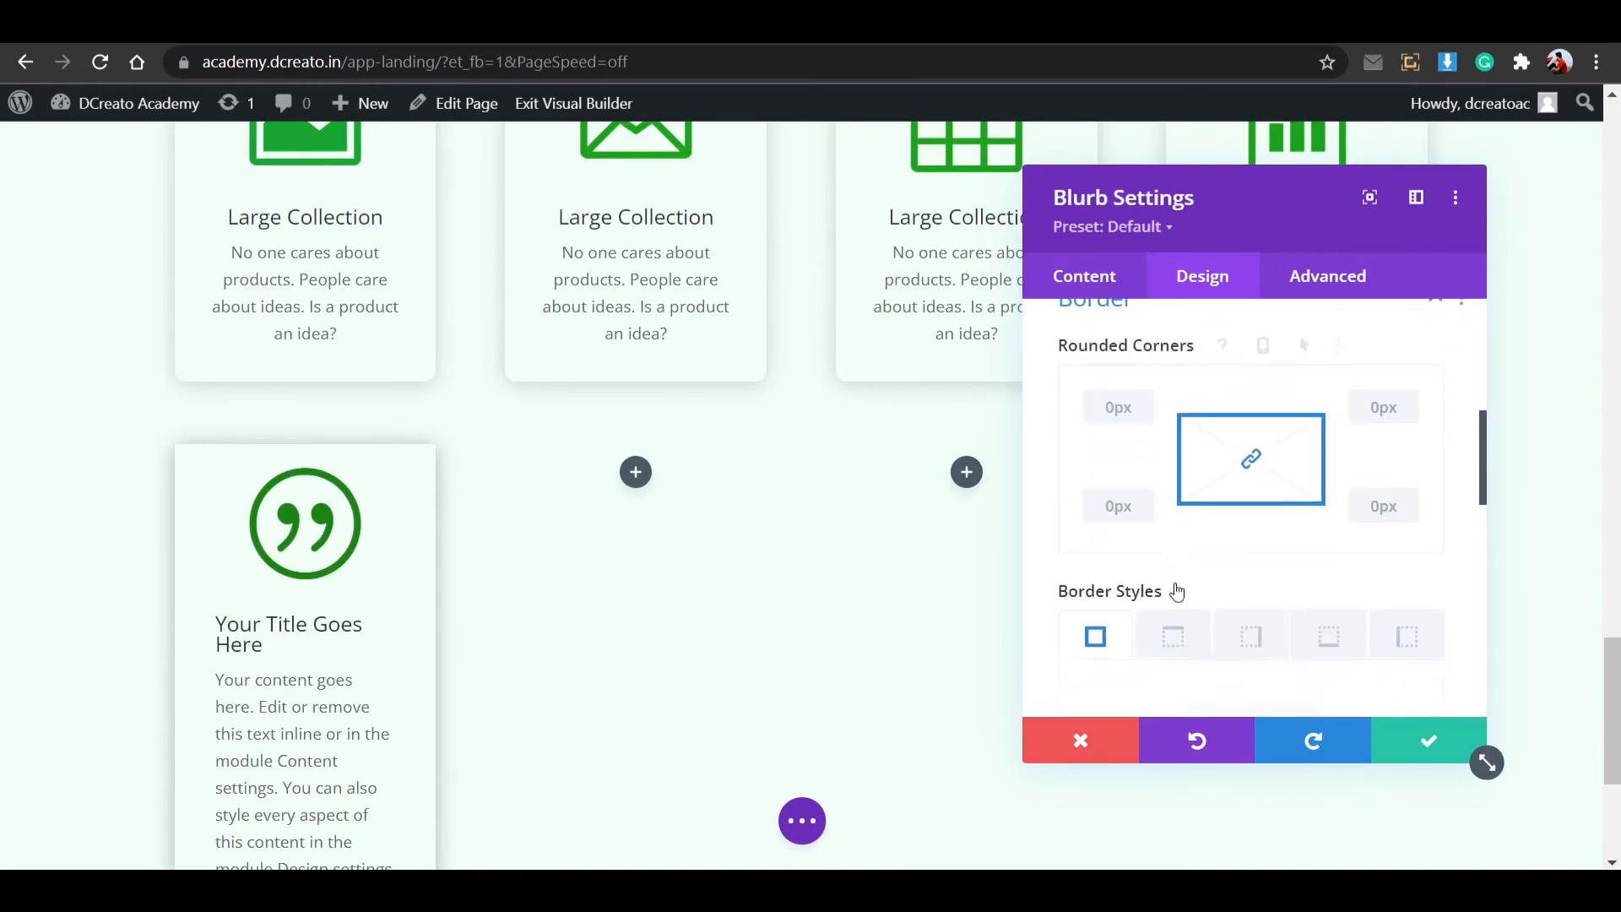
pyautogui.scroll(1, 1174, 574)
pyautogui.click(1142, 433)
pyautogui.click(1142, 434)
pyautogui.click(1142, 433)
pyautogui.click(1142, 433)
pyautogui.click(1143, 433)
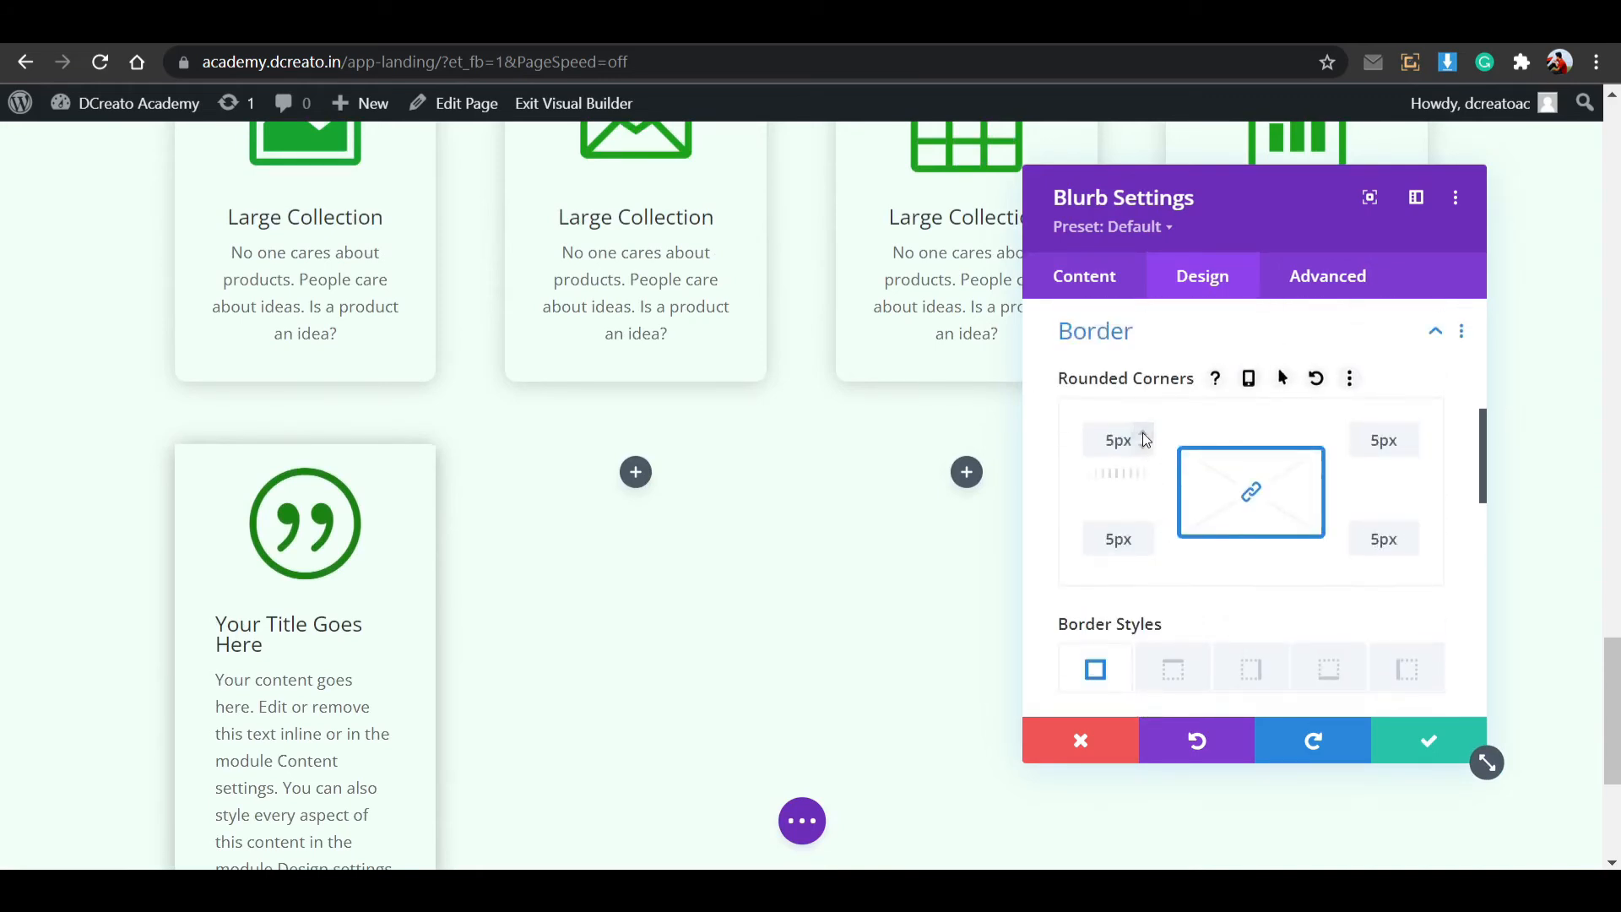
pyautogui.click(1142, 433)
pyautogui.click(1142, 433)
pyautogui.click(1142, 433)
pyautogui.click(1142, 433)
pyautogui.click(1143, 433)
pyautogui.scroll(-3, 383, 644)
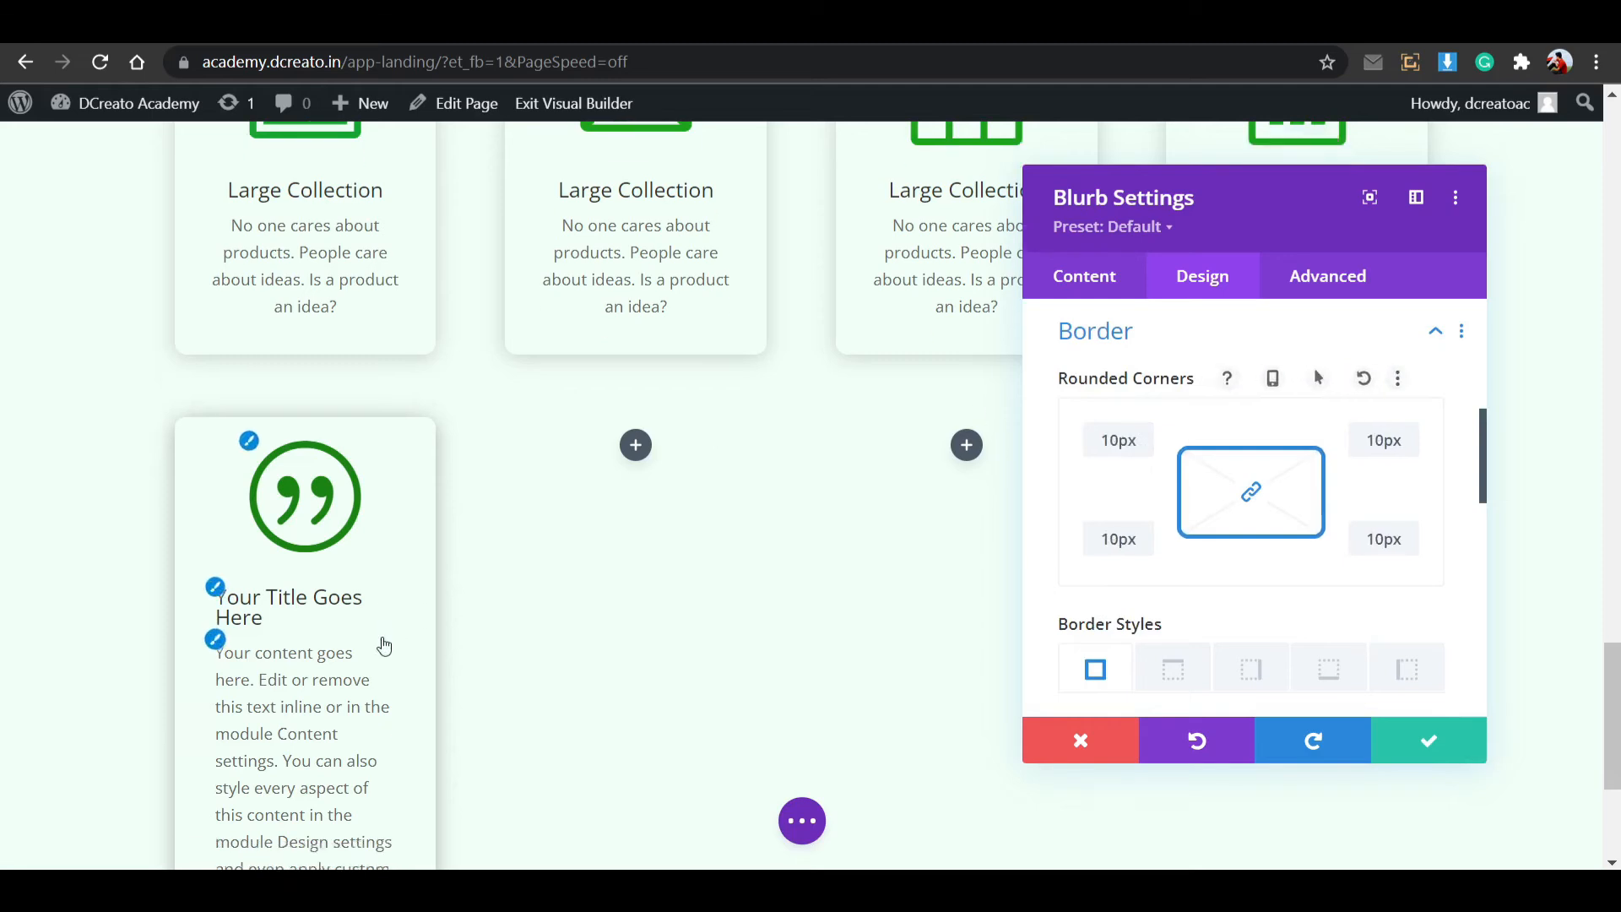
pyautogui.scroll(4, 459, 528)
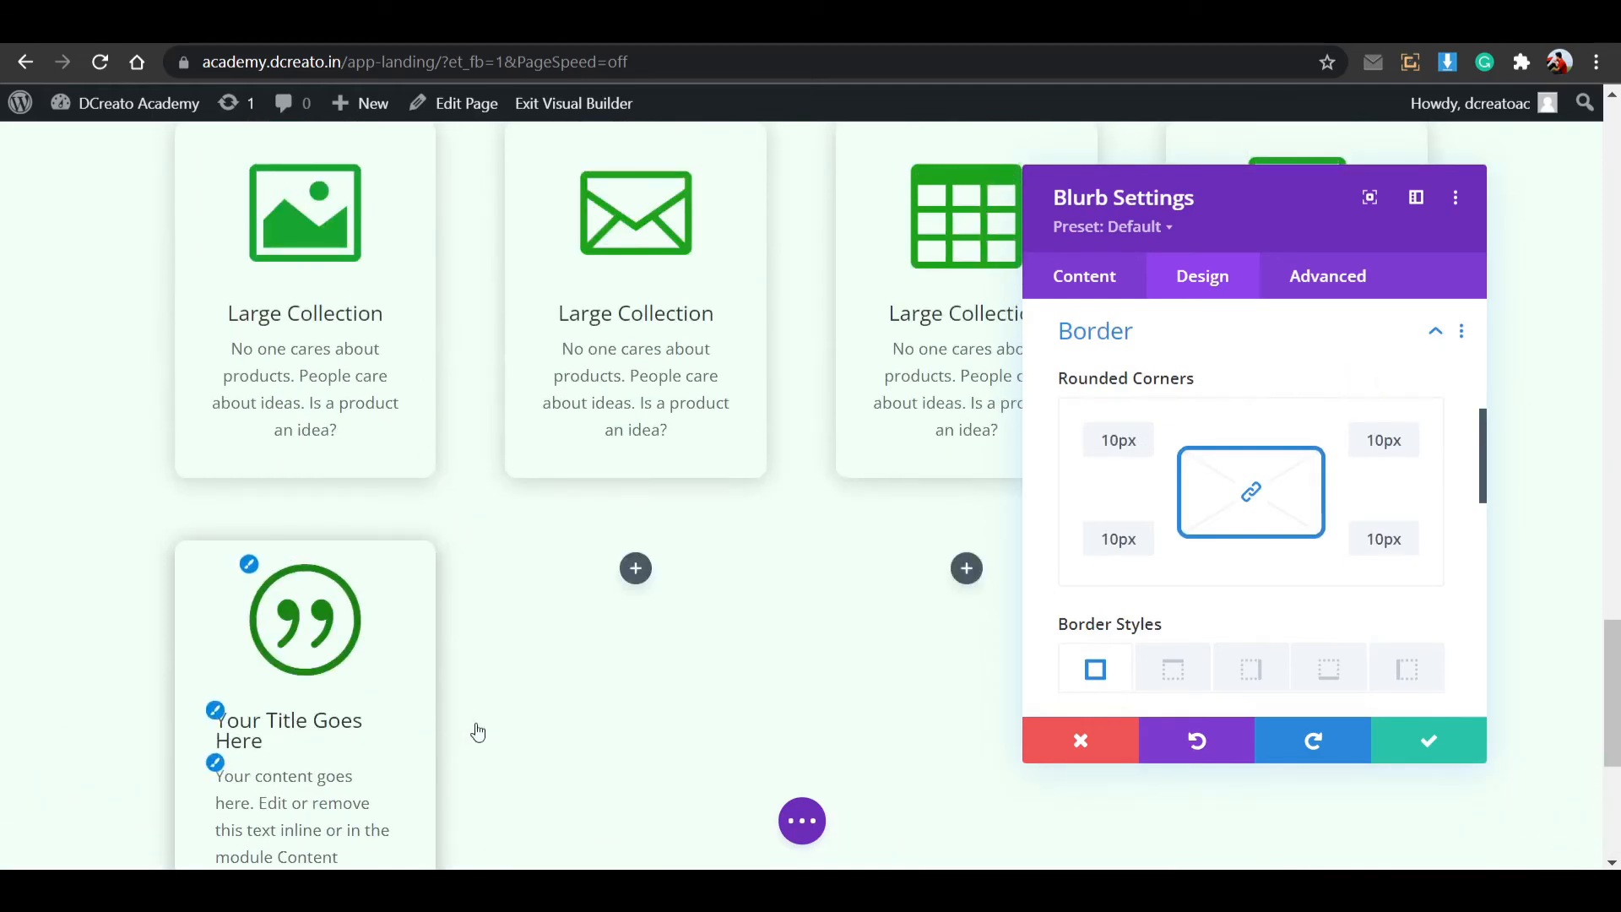
# Discard the blurb's setting changes and delete the four-column row below the "Large Collection" cards.
pyautogui.click(1097, 756)
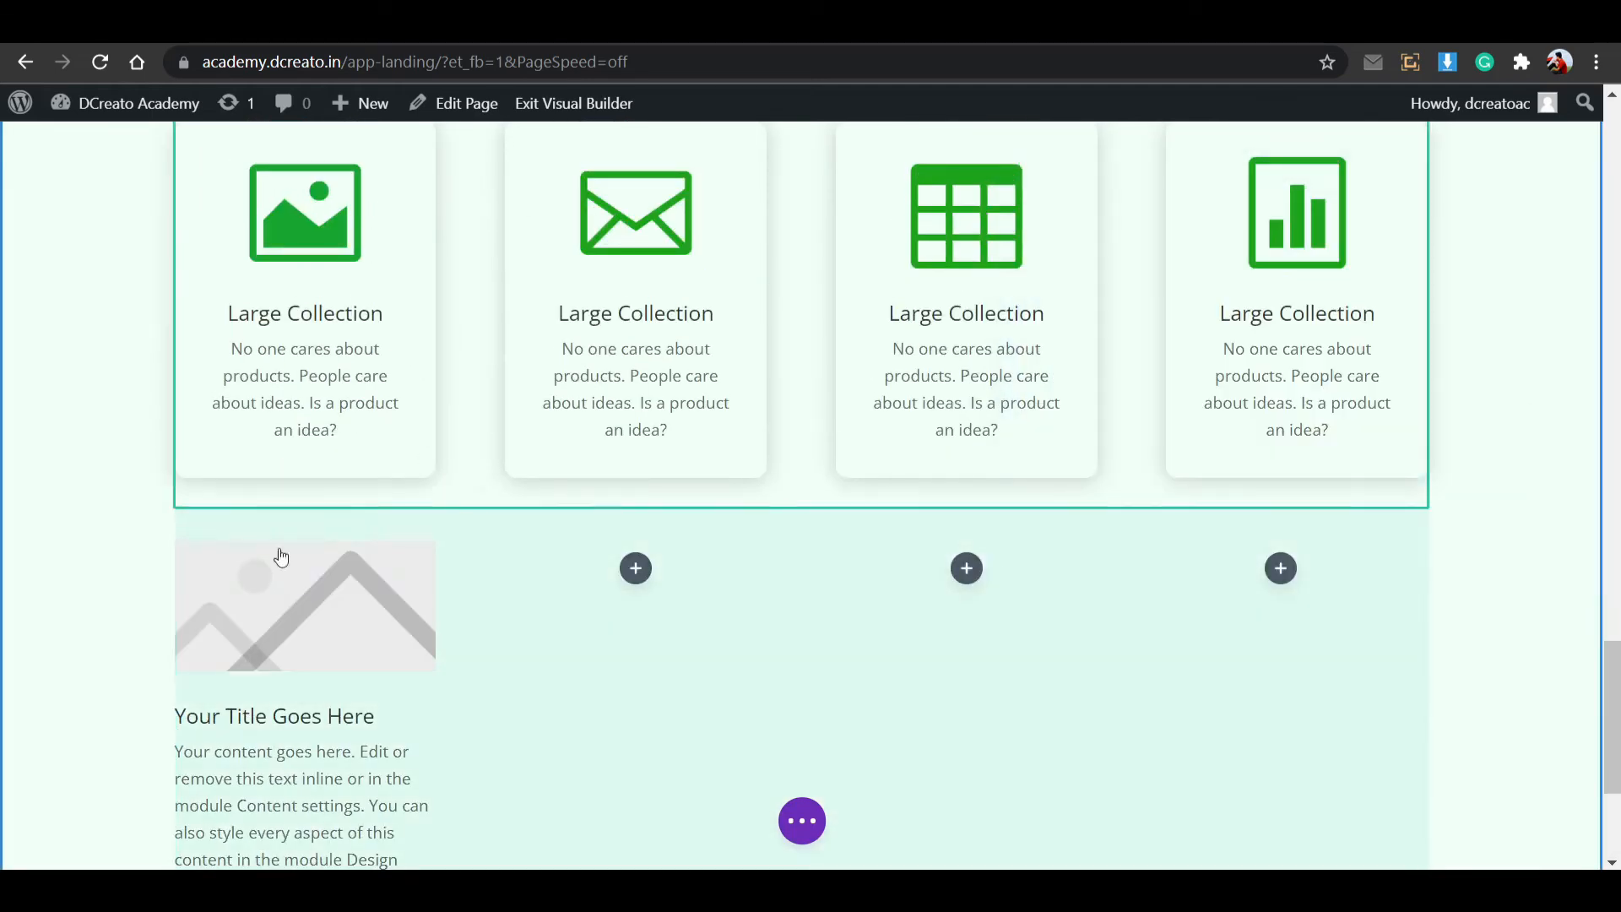
pyautogui.rightClick(763, 544)
pyautogui.click(216, 586)
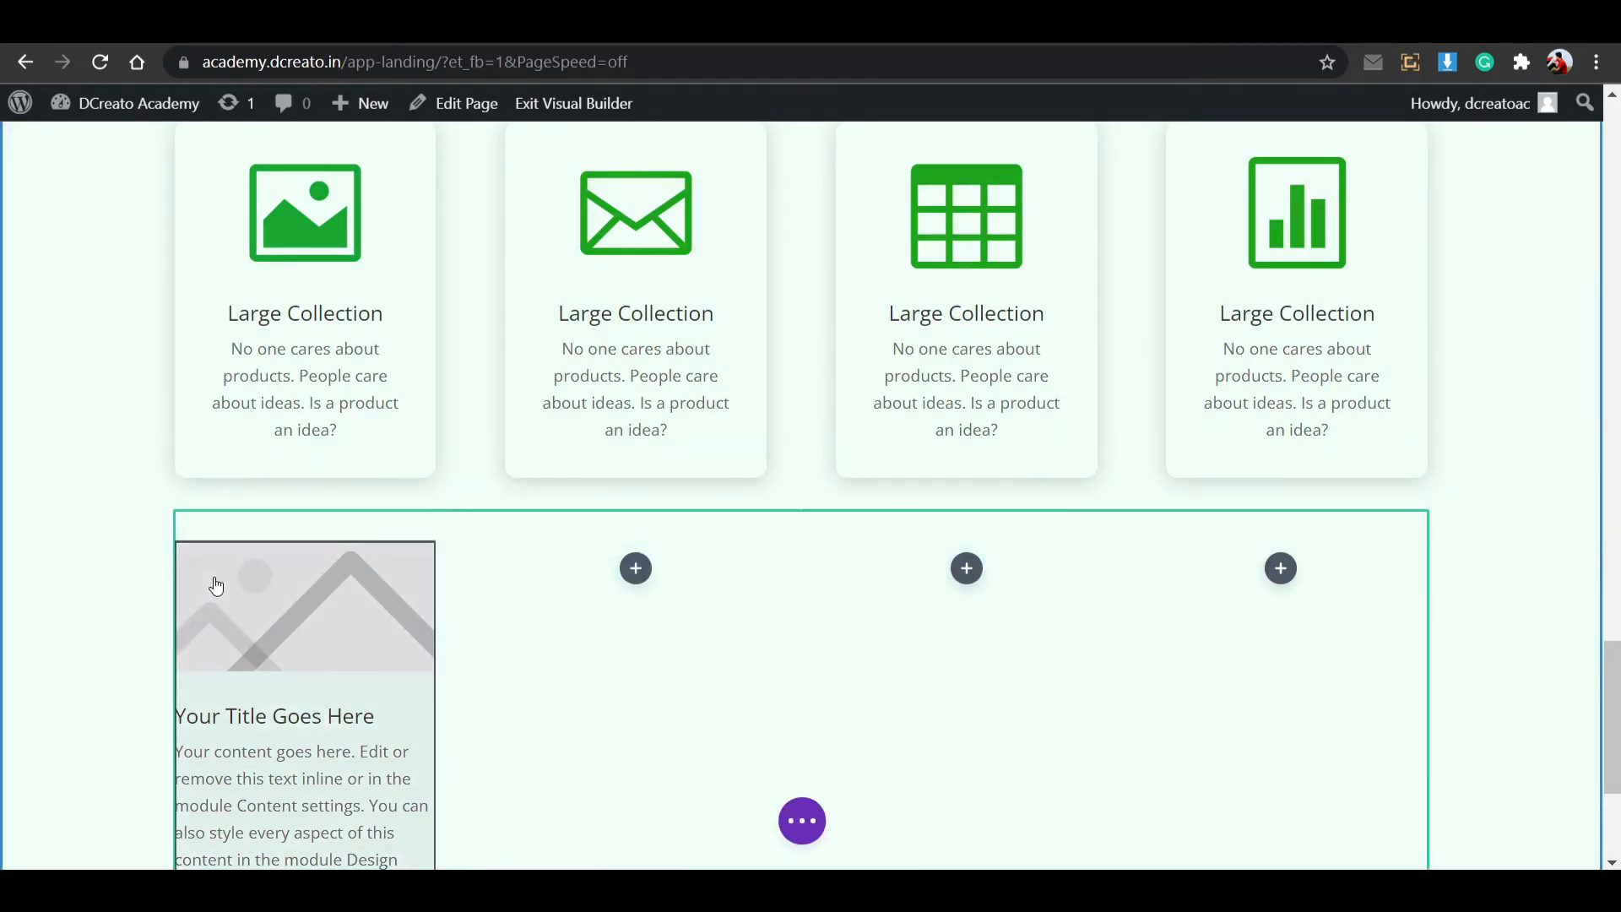
pyautogui.moveTo(428, 532)
pyautogui.click(365, 534)
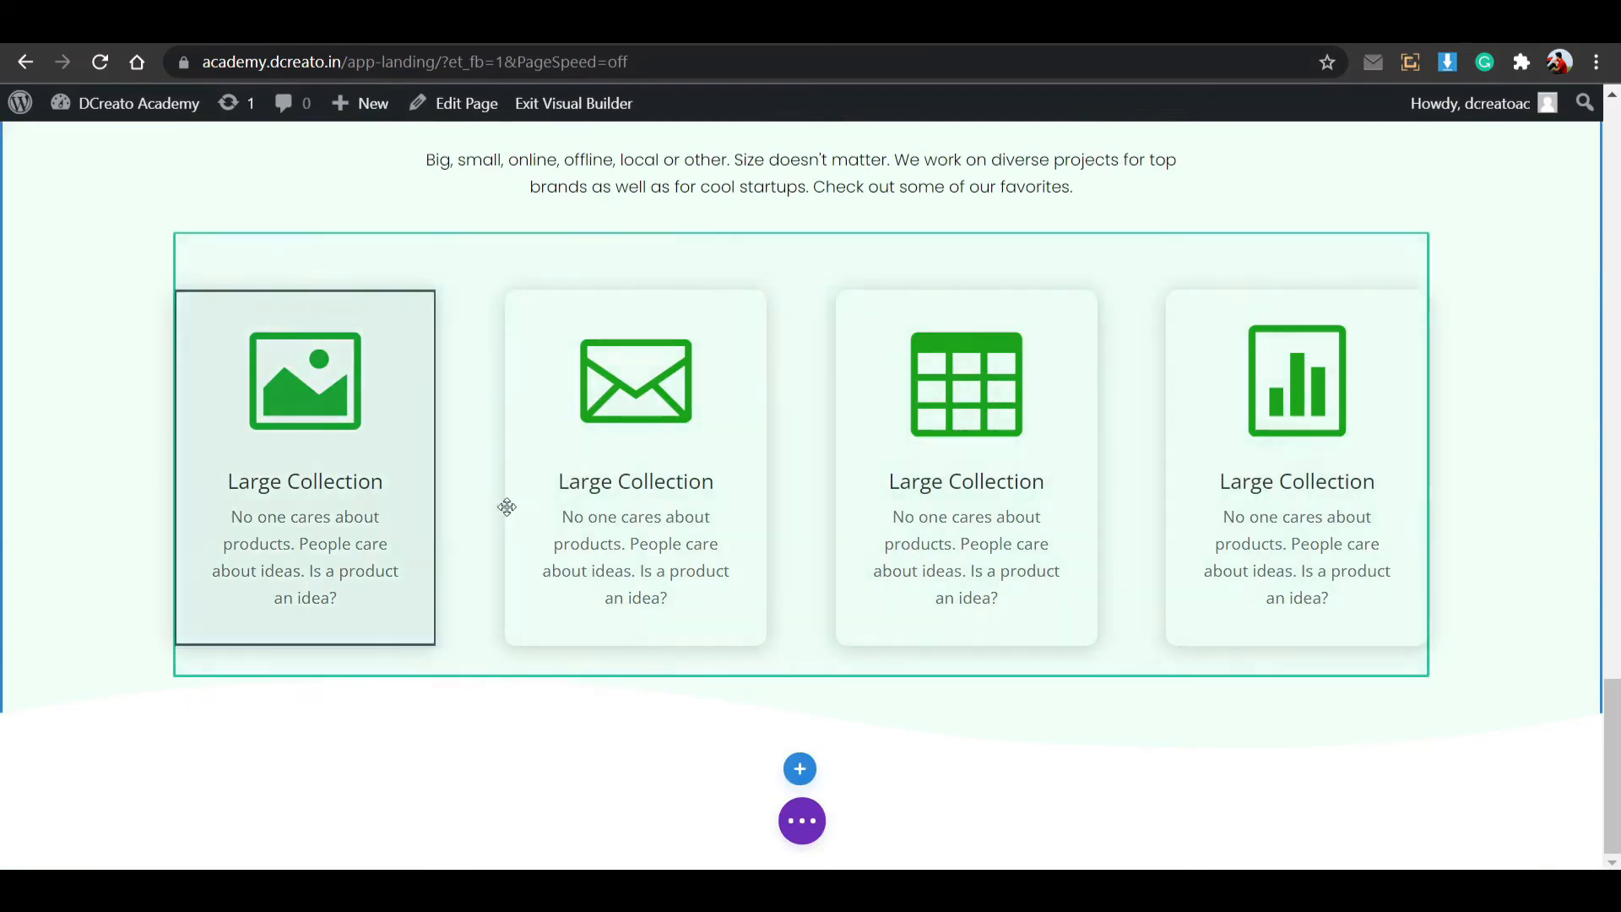
# Open the settings of the "Buy your needs, make your life easier." section and examine its bottom divider style.
pyautogui.scroll(3, 524, 550)
pyautogui.scroll(-3, 796, 612)
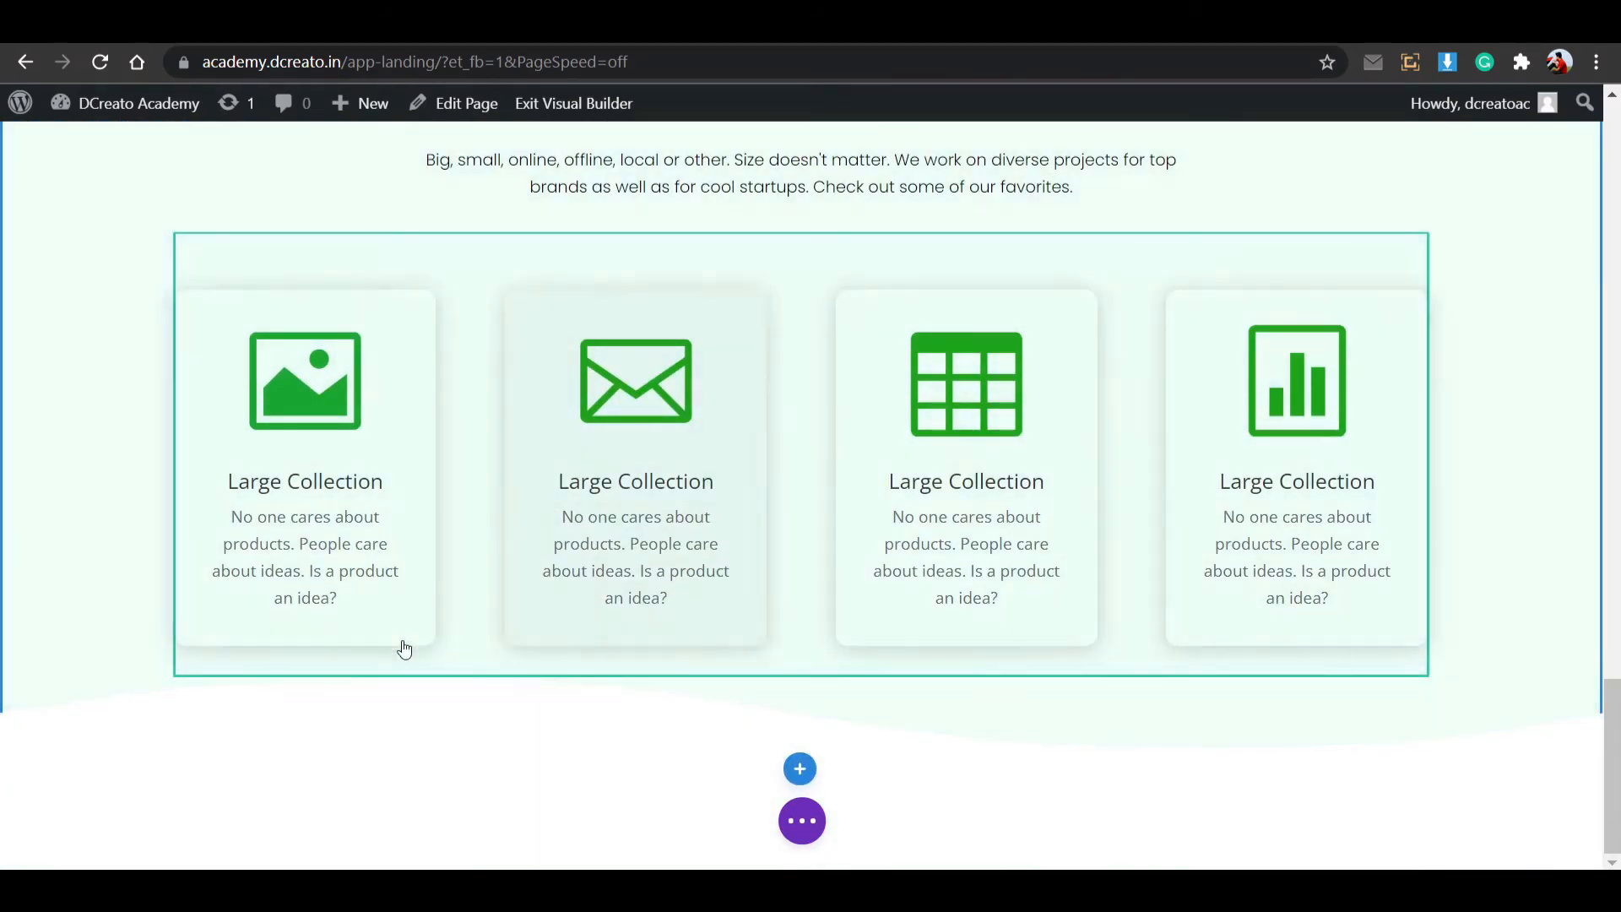
pyautogui.scroll(20, 823, 671)
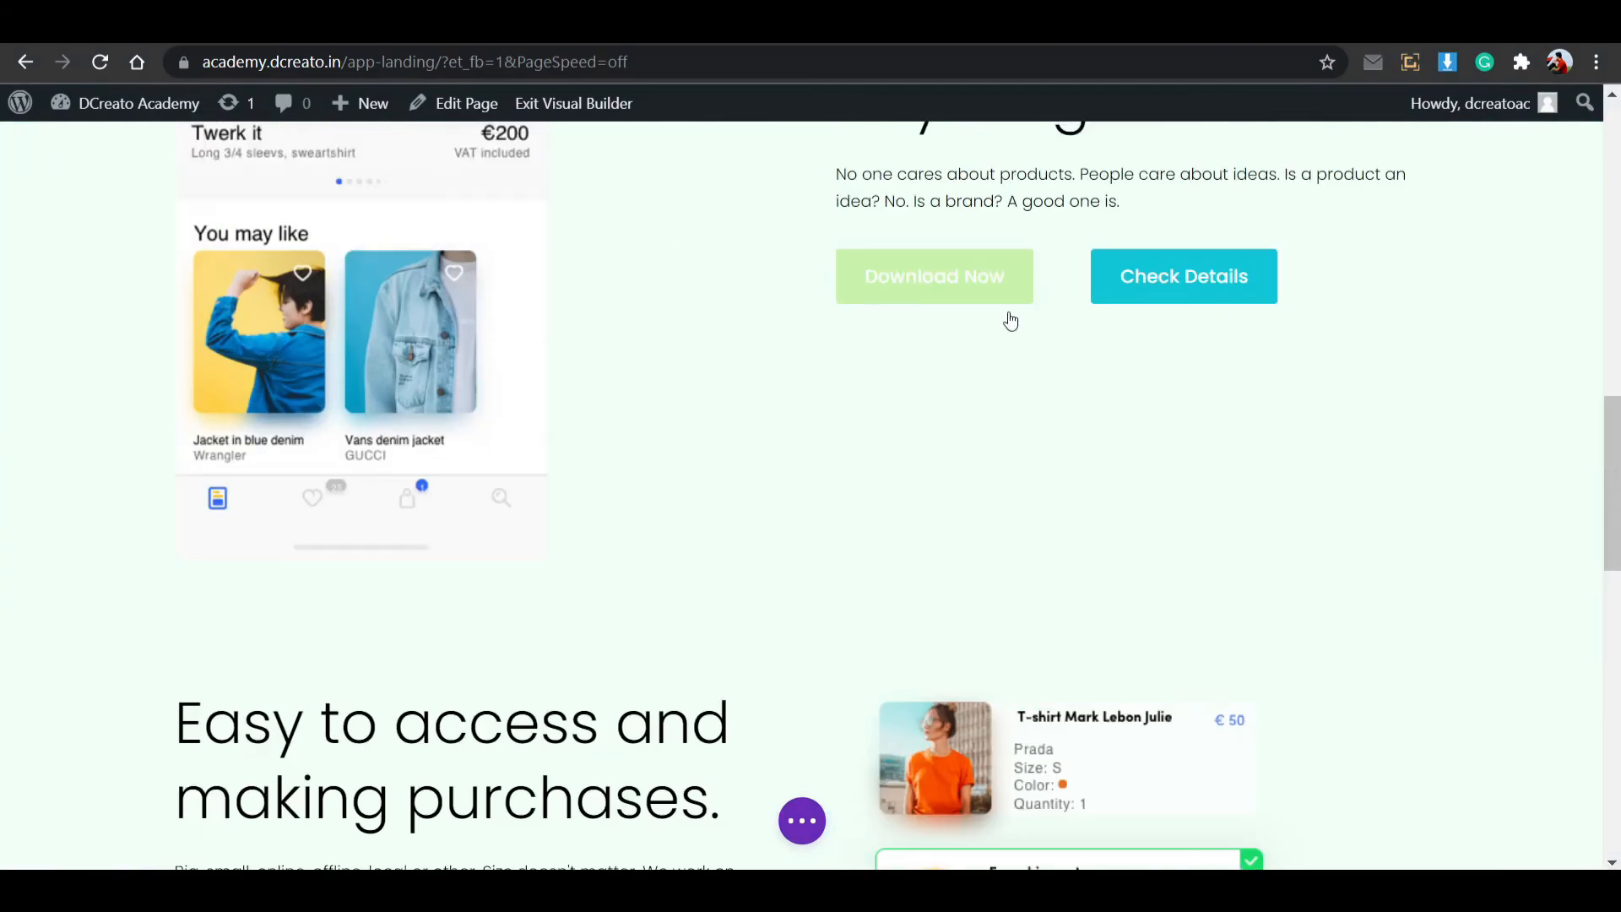
pyautogui.scroll(-3, 1009, 316)
pyautogui.scroll(-20, 928, 506)
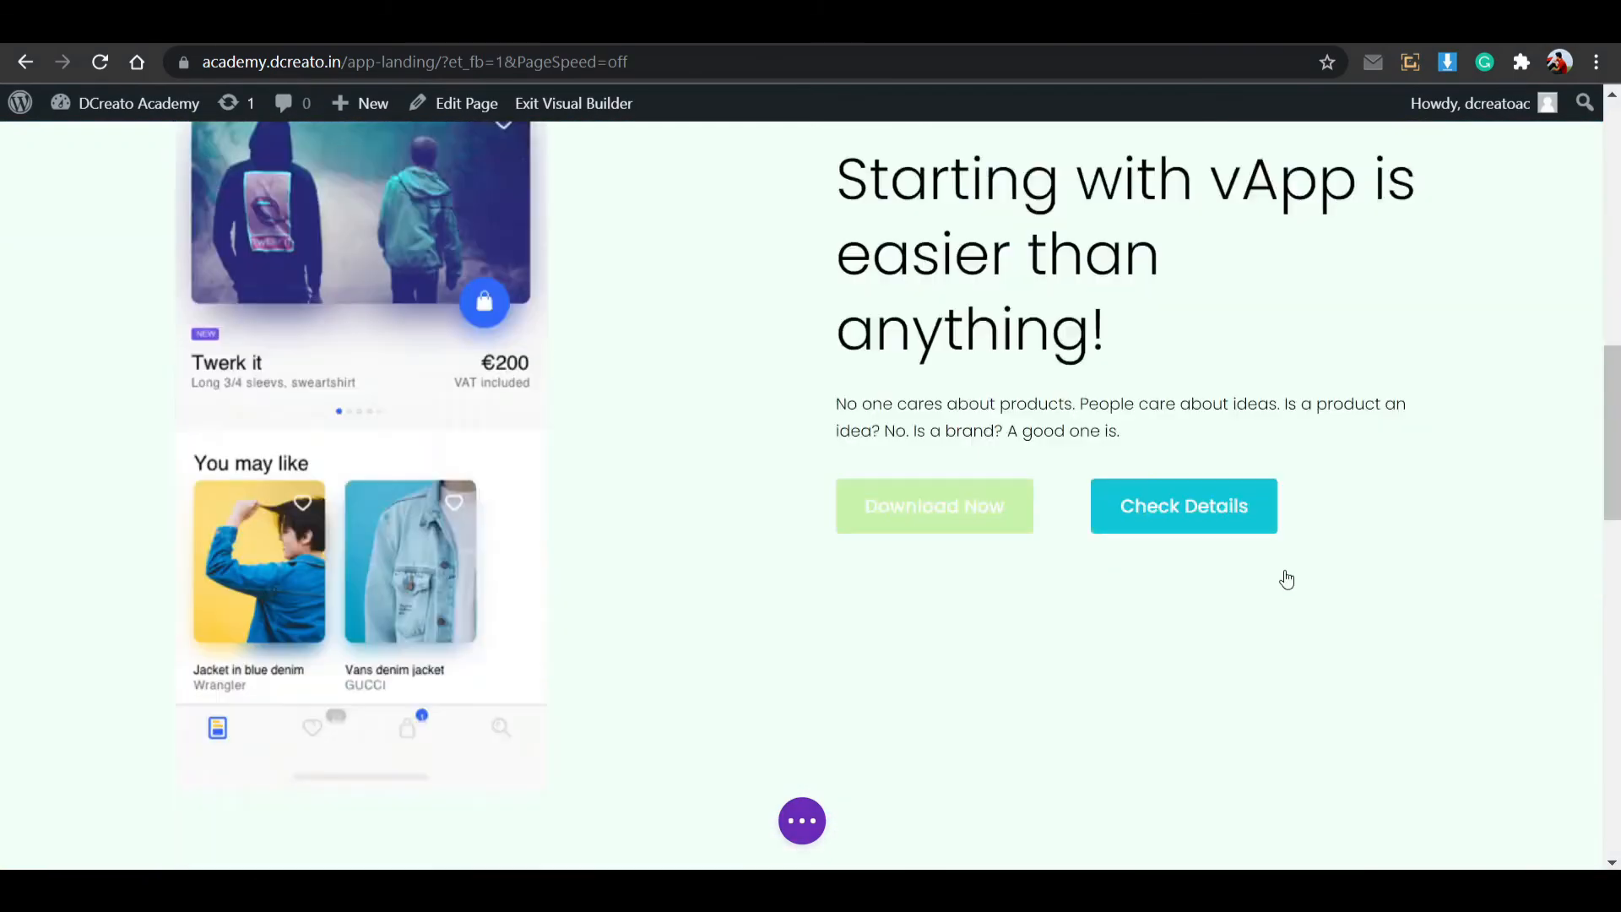
pyautogui.scroll(-1, 988, 575)
pyautogui.scroll(5, 779, 645)
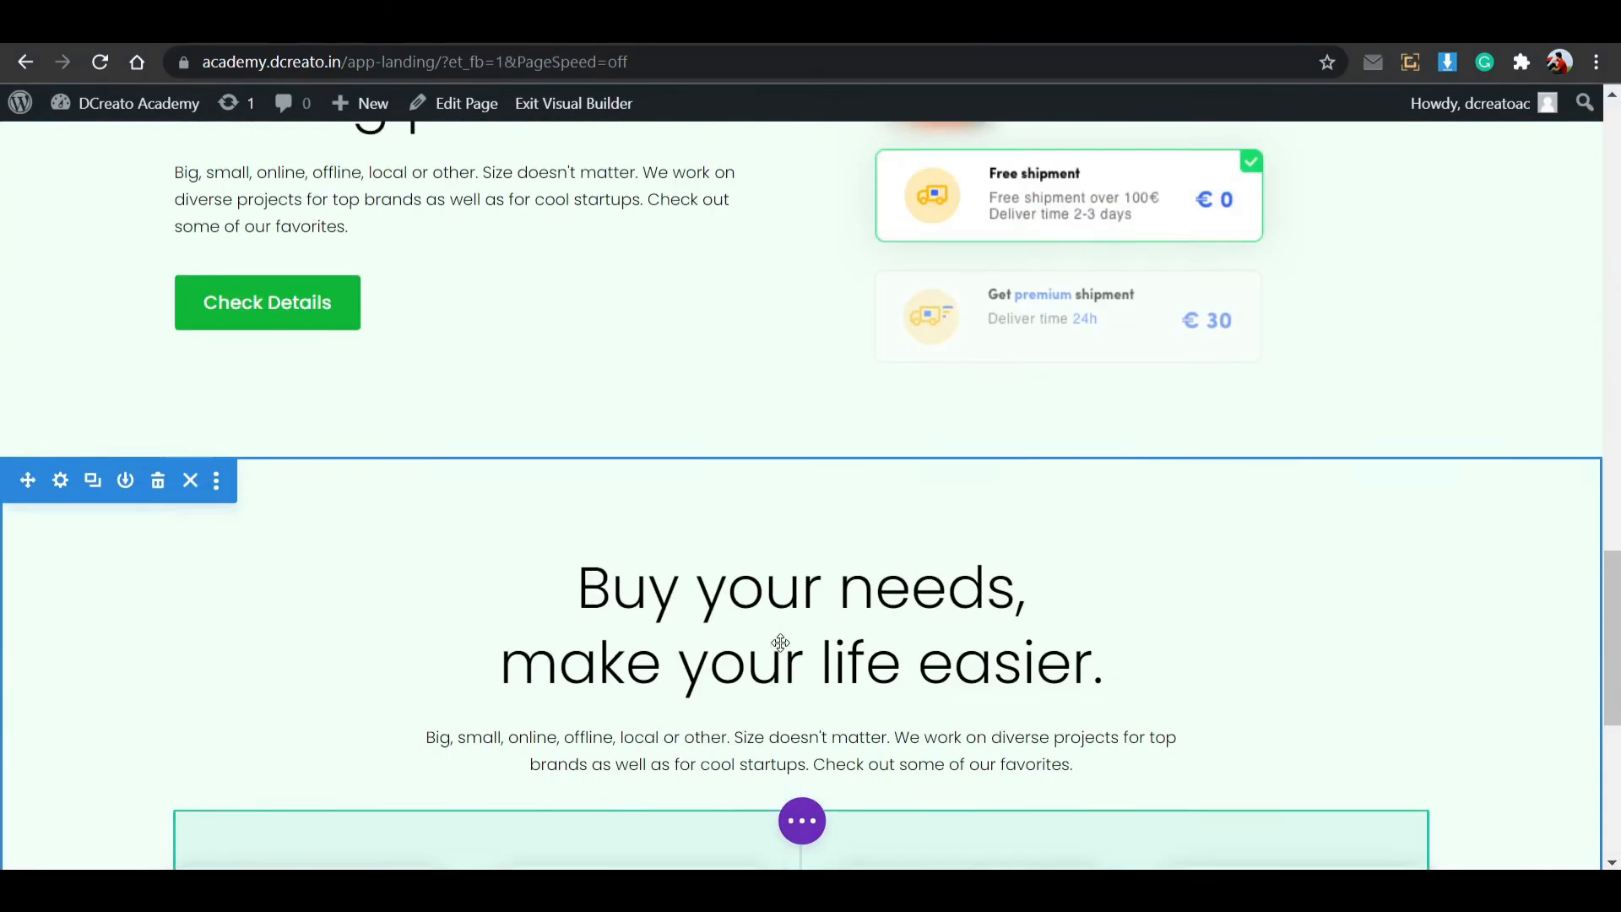
pyautogui.click(52, 483)
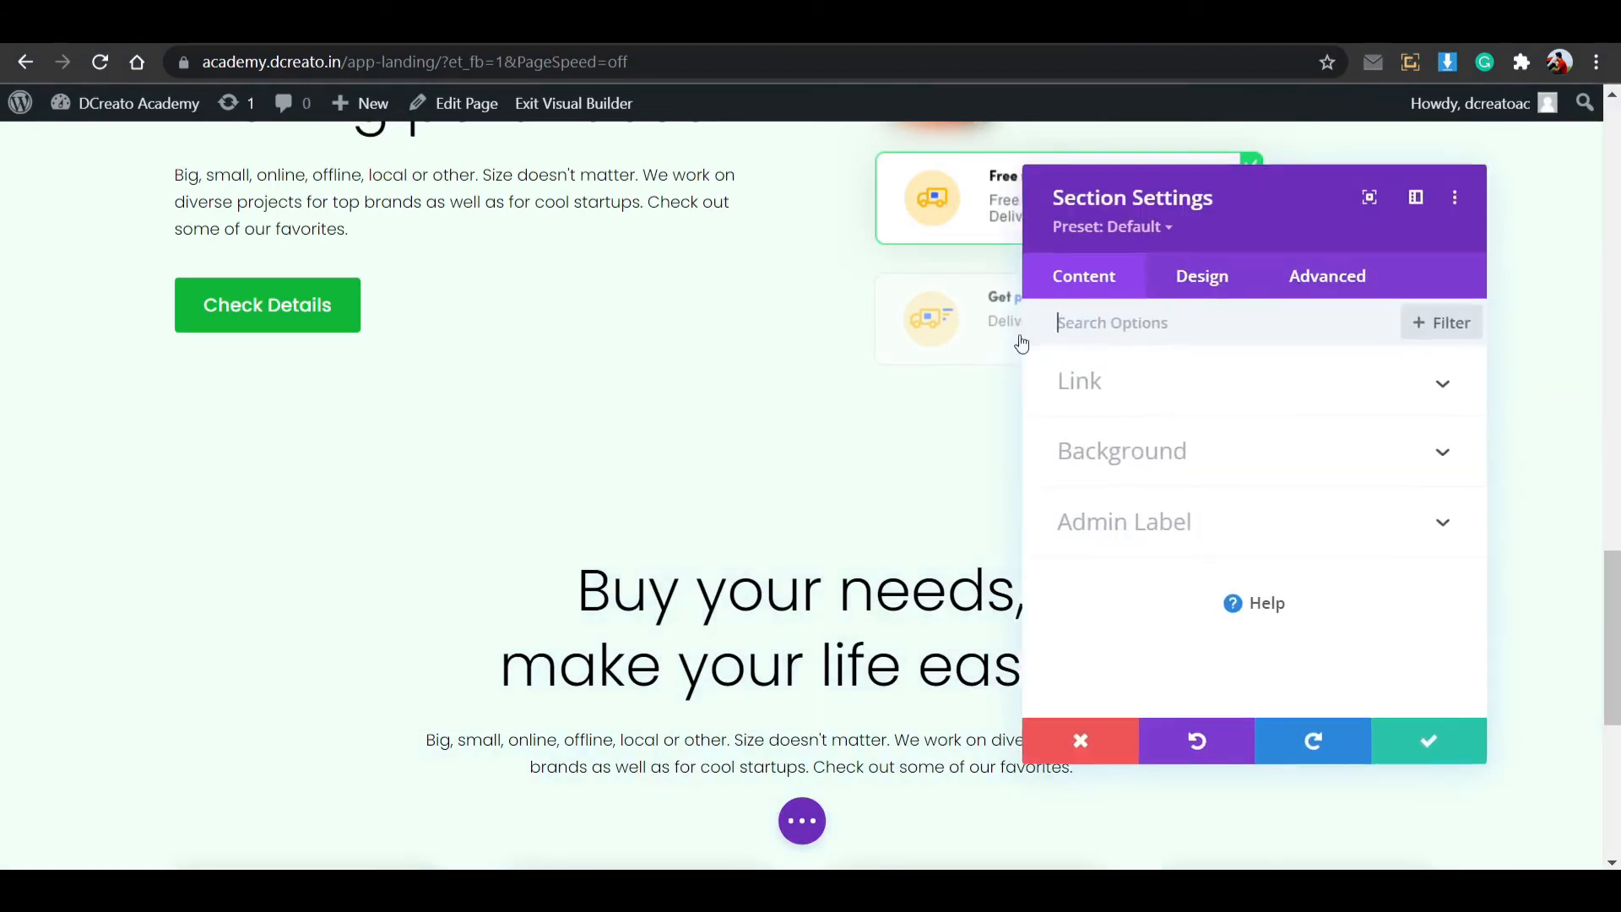
pyautogui.click(1227, 278)
pyautogui.click(1241, 476)
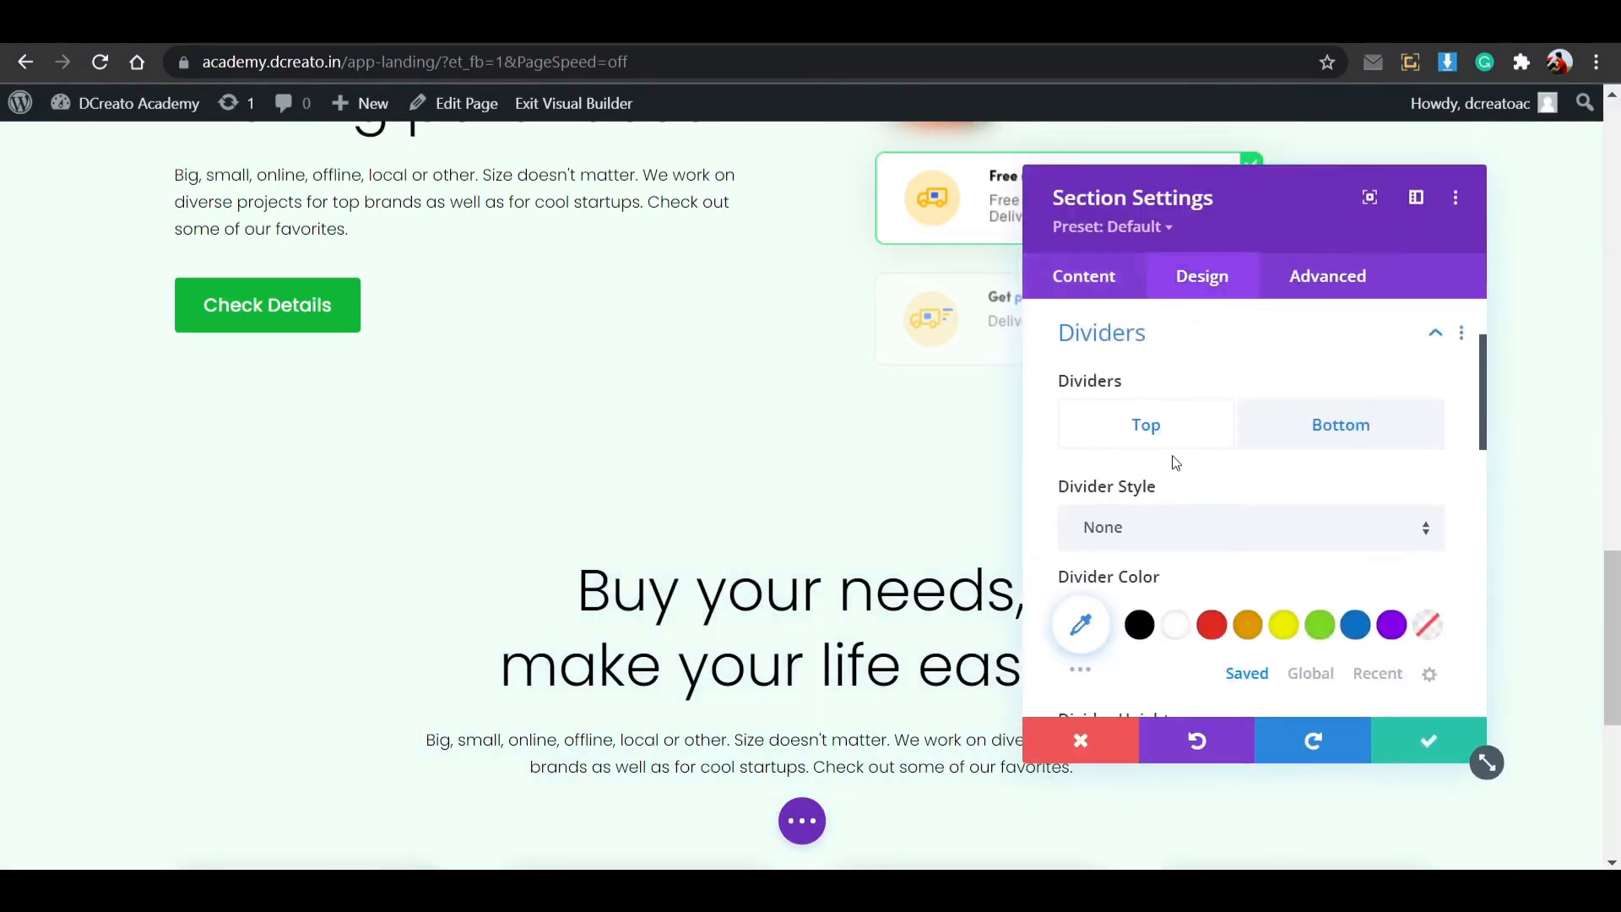
pyautogui.click(1303, 445)
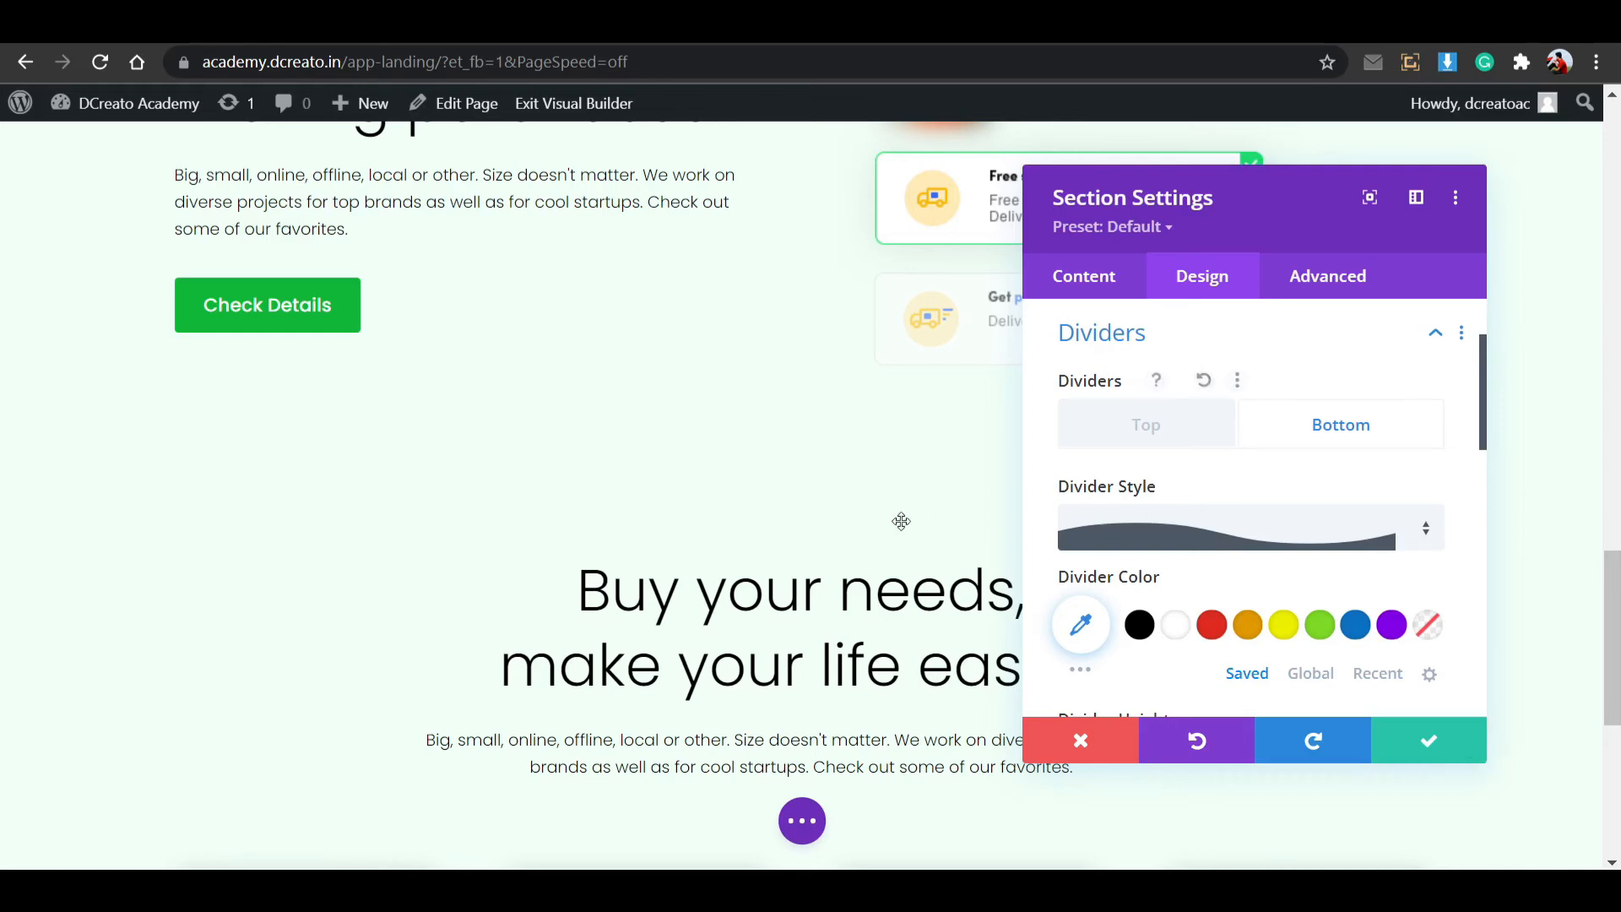
# Save and close the settings of the "Buy your needs, make your life easier." section.
pyautogui.scroll(-5, 897, 517)
pyautogui.click(1395, 730)
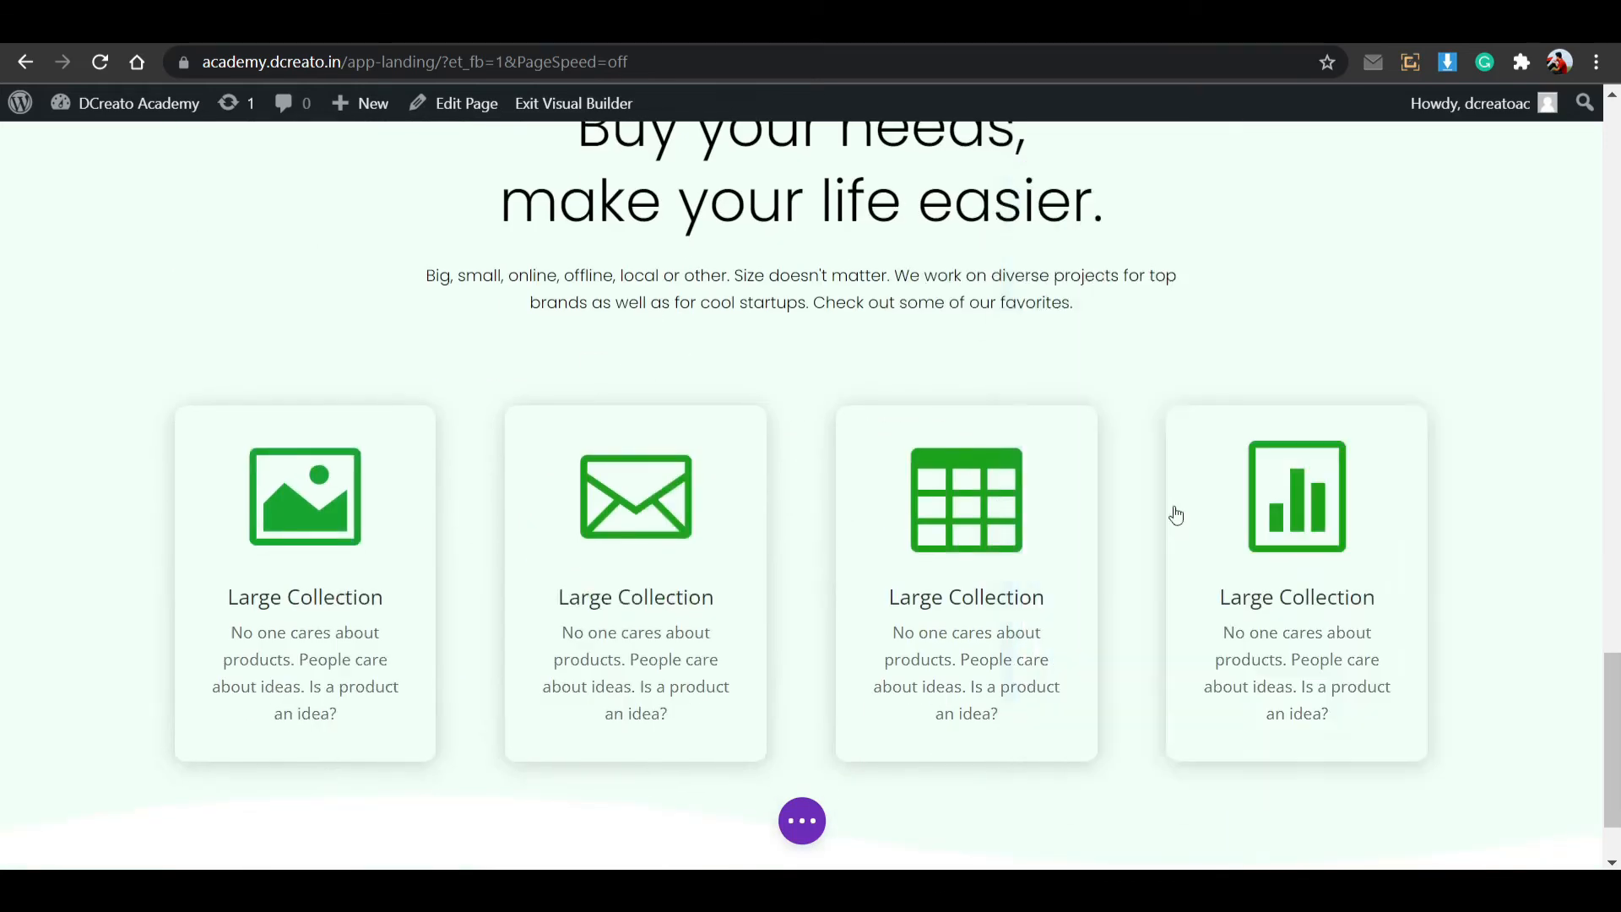
pyautogui.scroll(-1, 1171, 513)
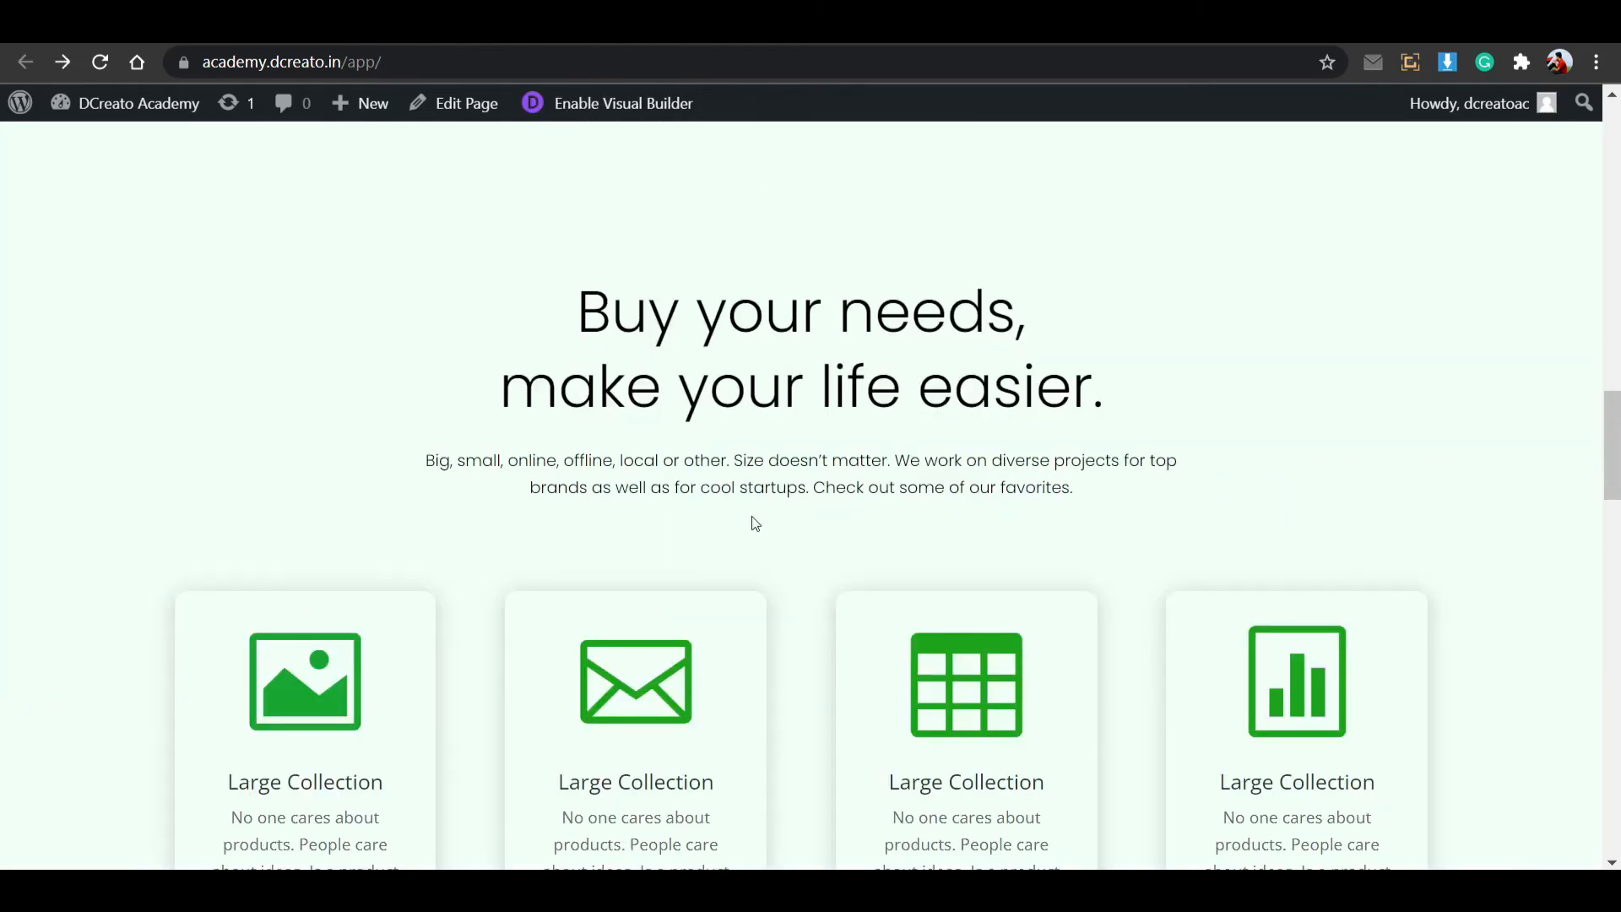
# Review the finished app page and copy its "Stunning Design, Powerful User Experience." section.
pyautogui.scroll(-10, 747, 534)
pyautogui.scroll(-4, 773, 460)
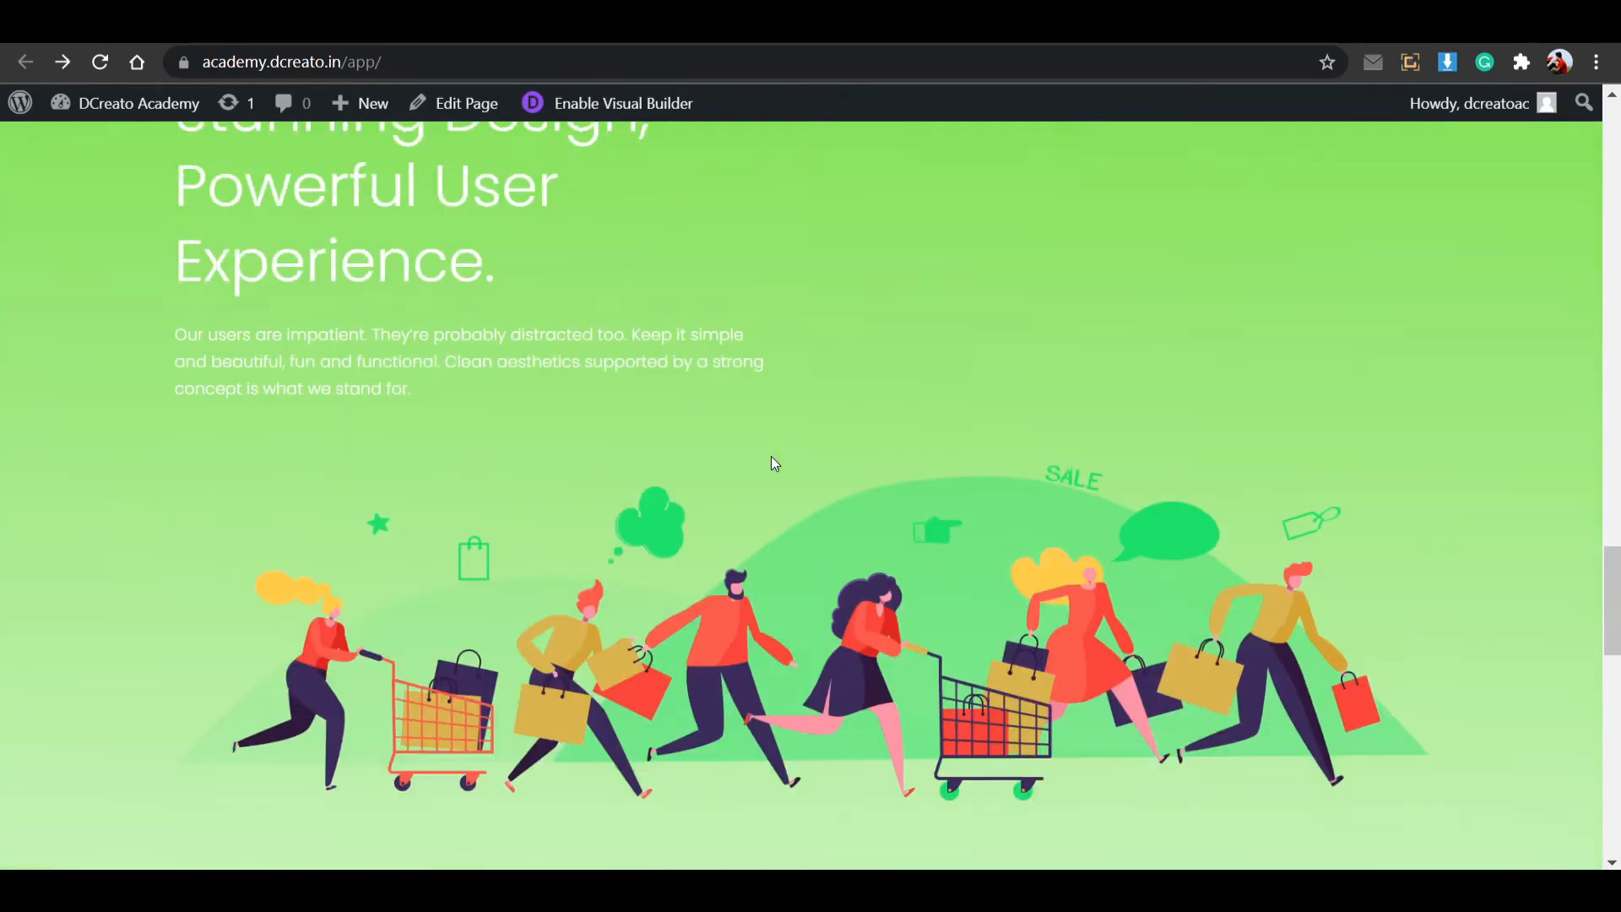
pyautogui.scroll(1, 854, 448)
pyautogui.scroll(-1, 684, 541)
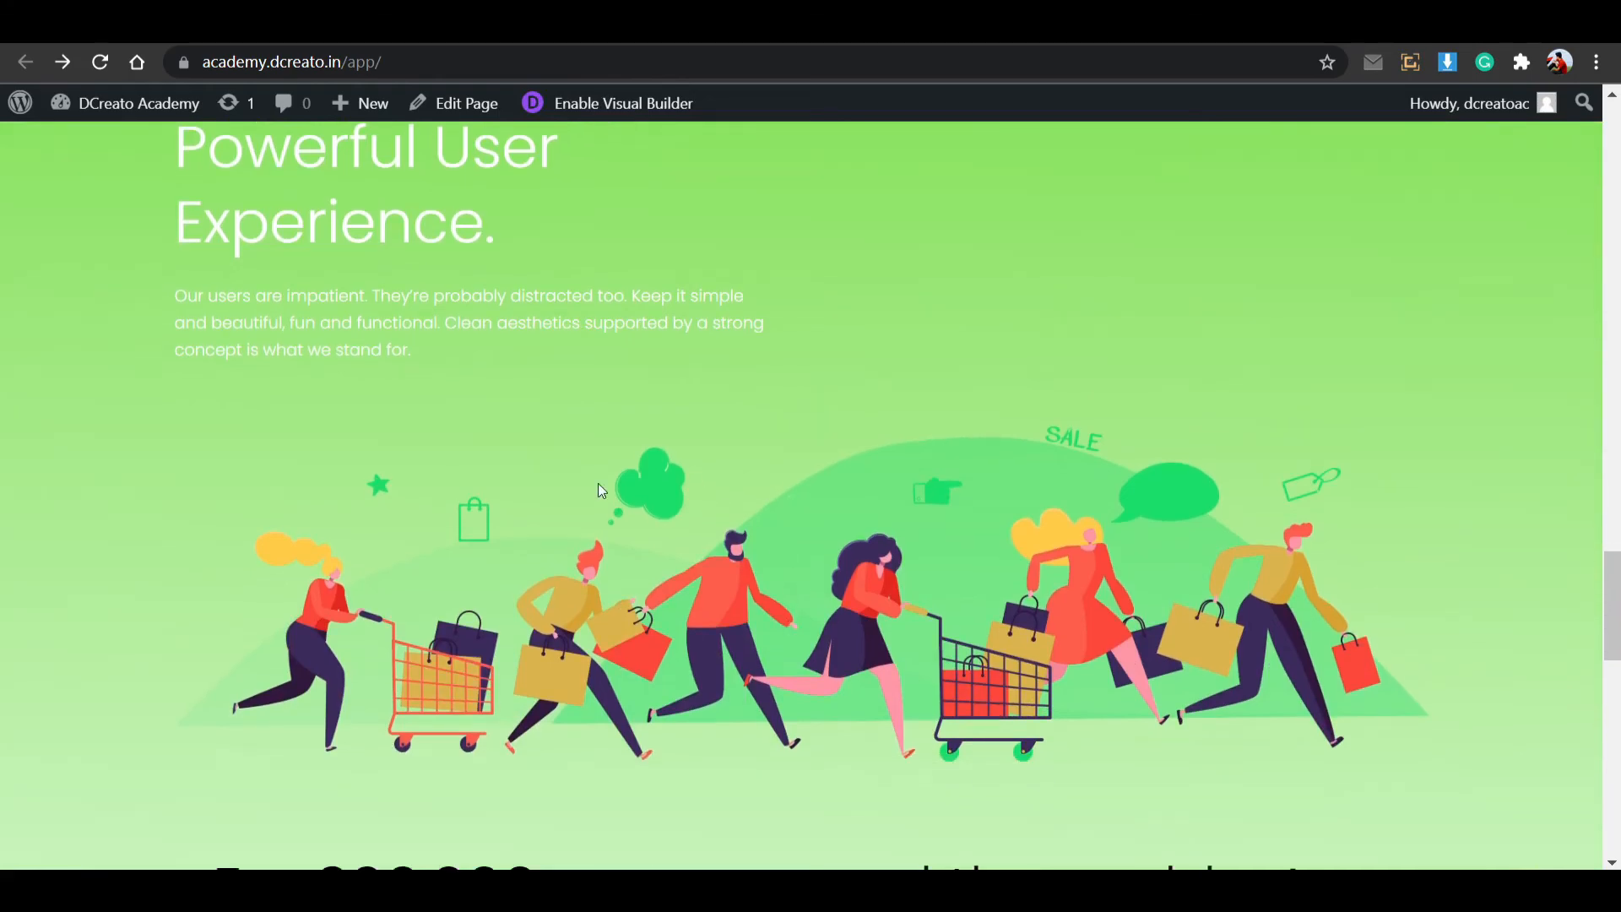
pyautogui.scroll(1, 724, 586)
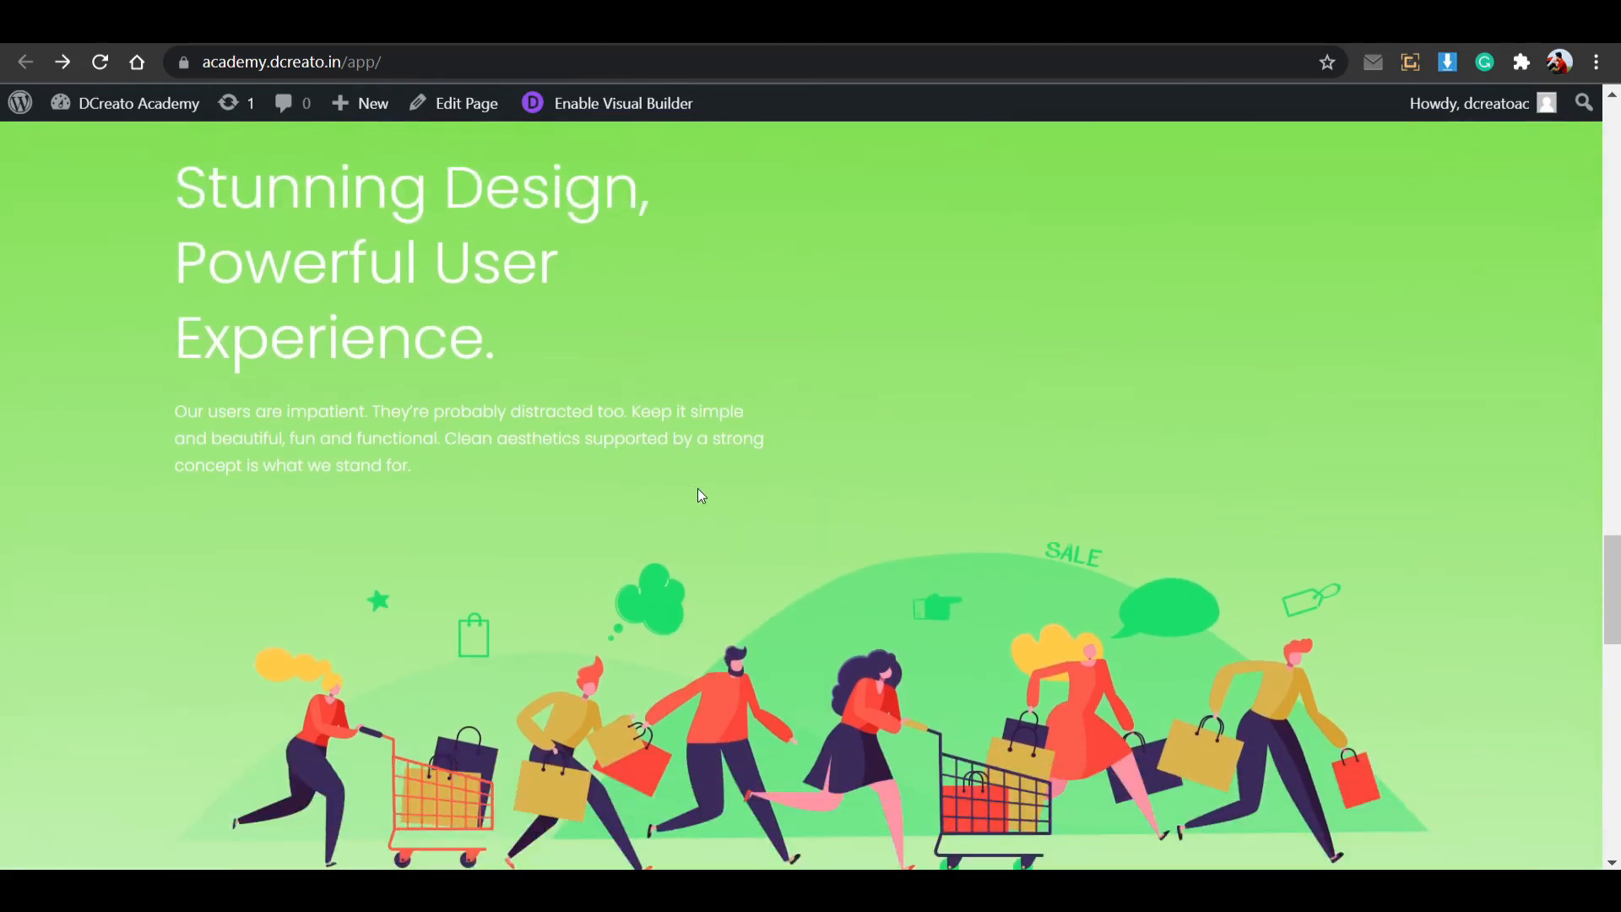
pyautogui.scroll(-5, 743, 498)
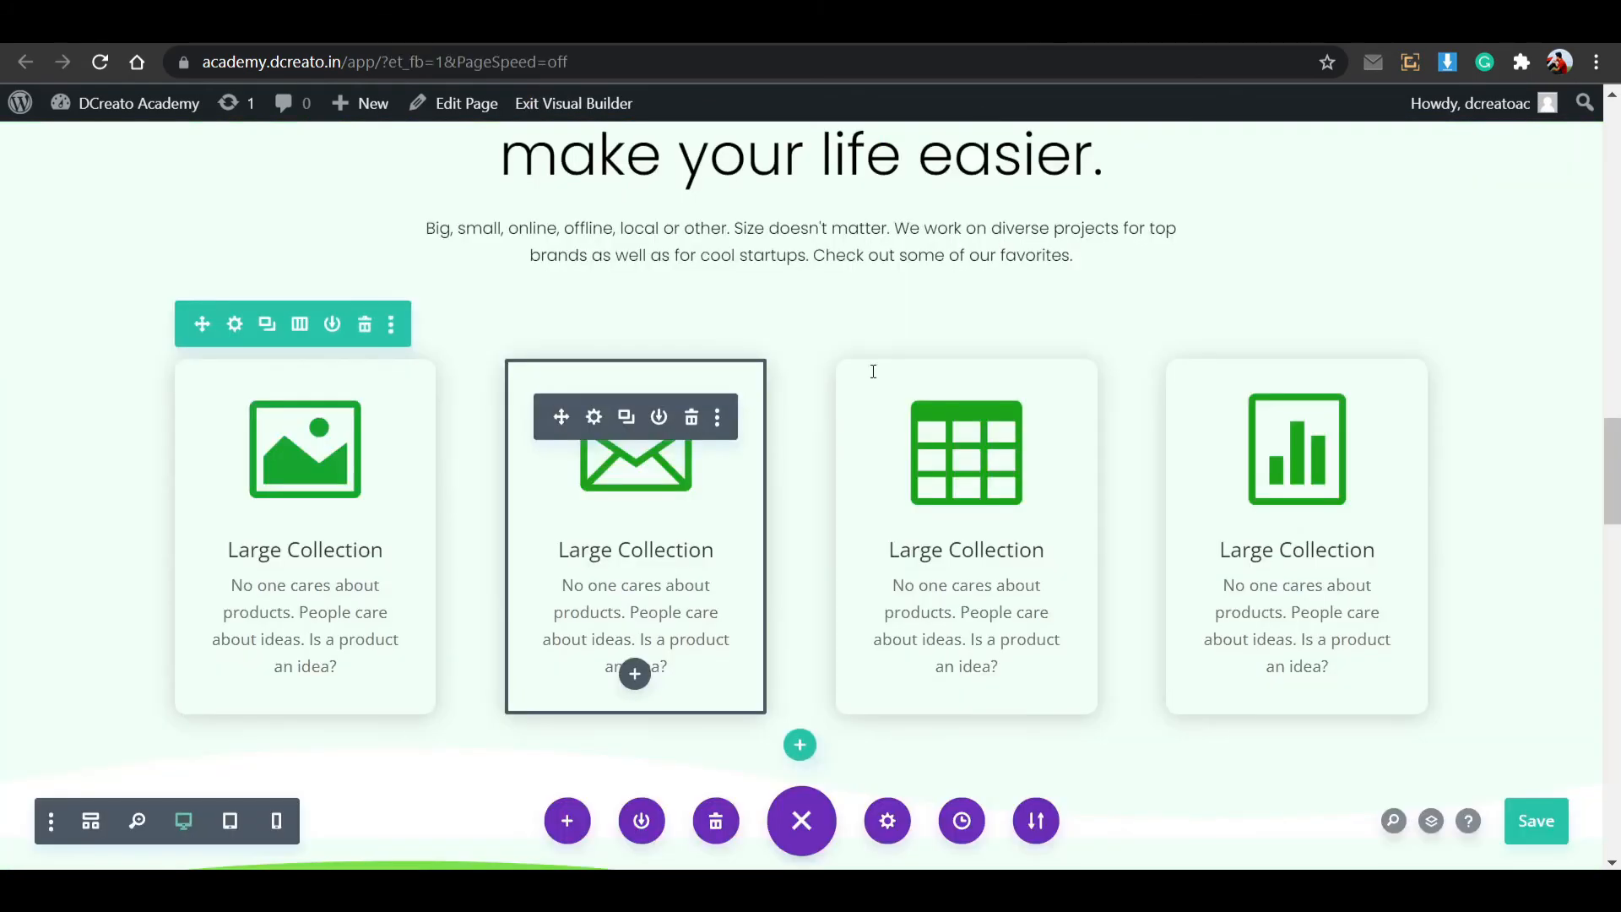
pyautogui.scroll(-8, 869, 366)
pyautogui.scroll(3, 662, 362)
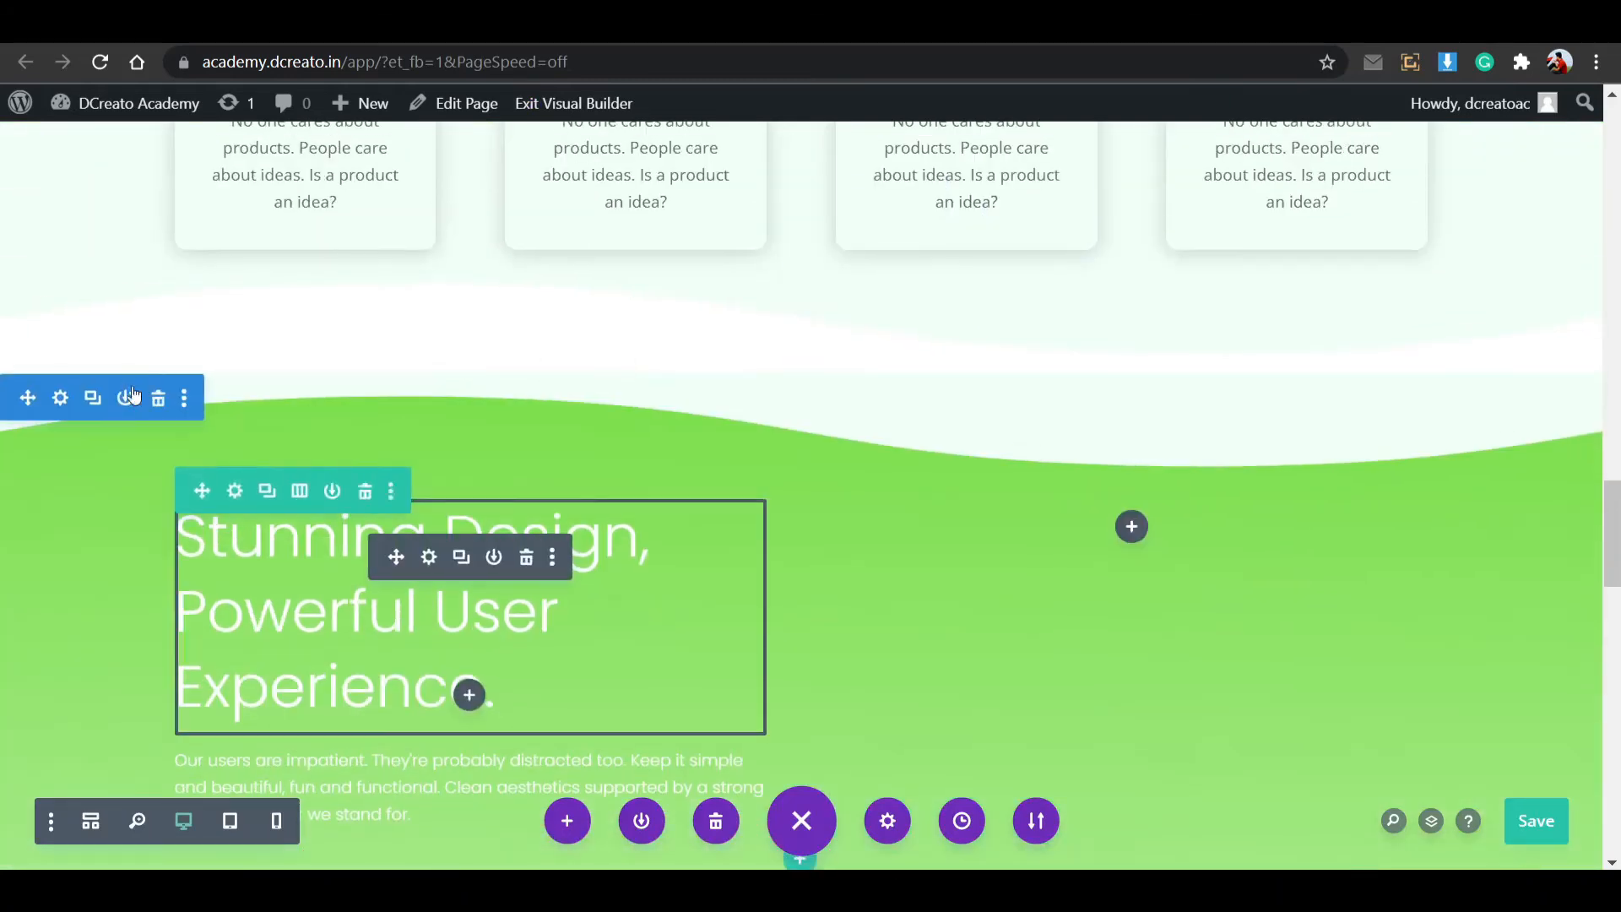
pyautogui.click(181, 406)
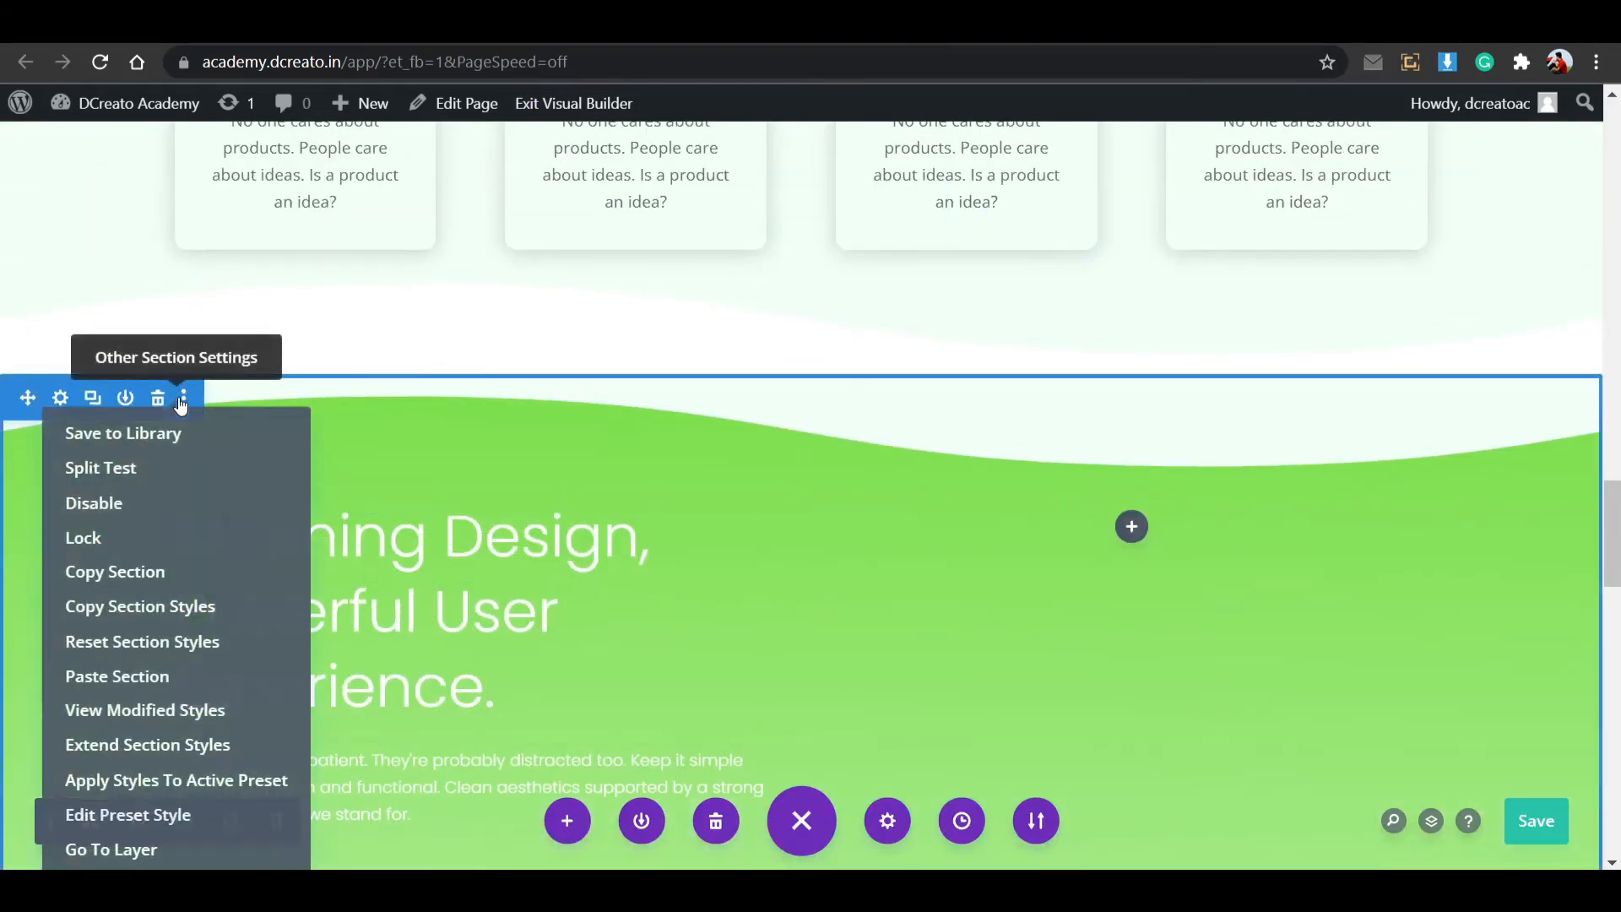
pyautogui.click(155, 569)
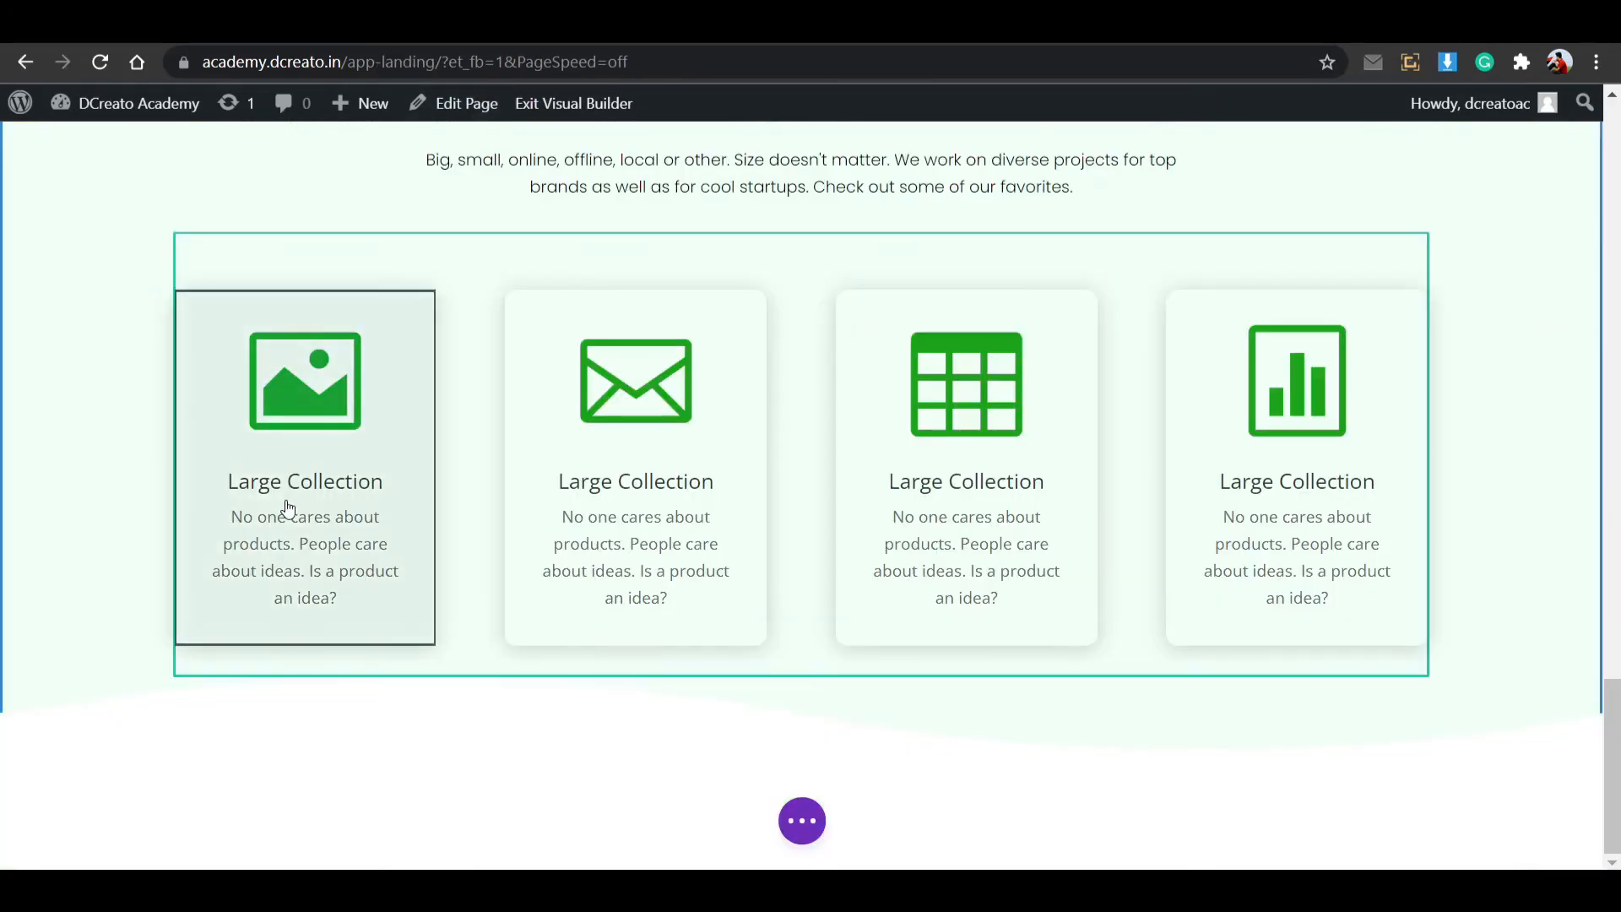
# Paste the copied section below the "Buy your needs, make your life easier." section on the app-landing page and check it.
pyautogui.scroll(6, 278, 423)
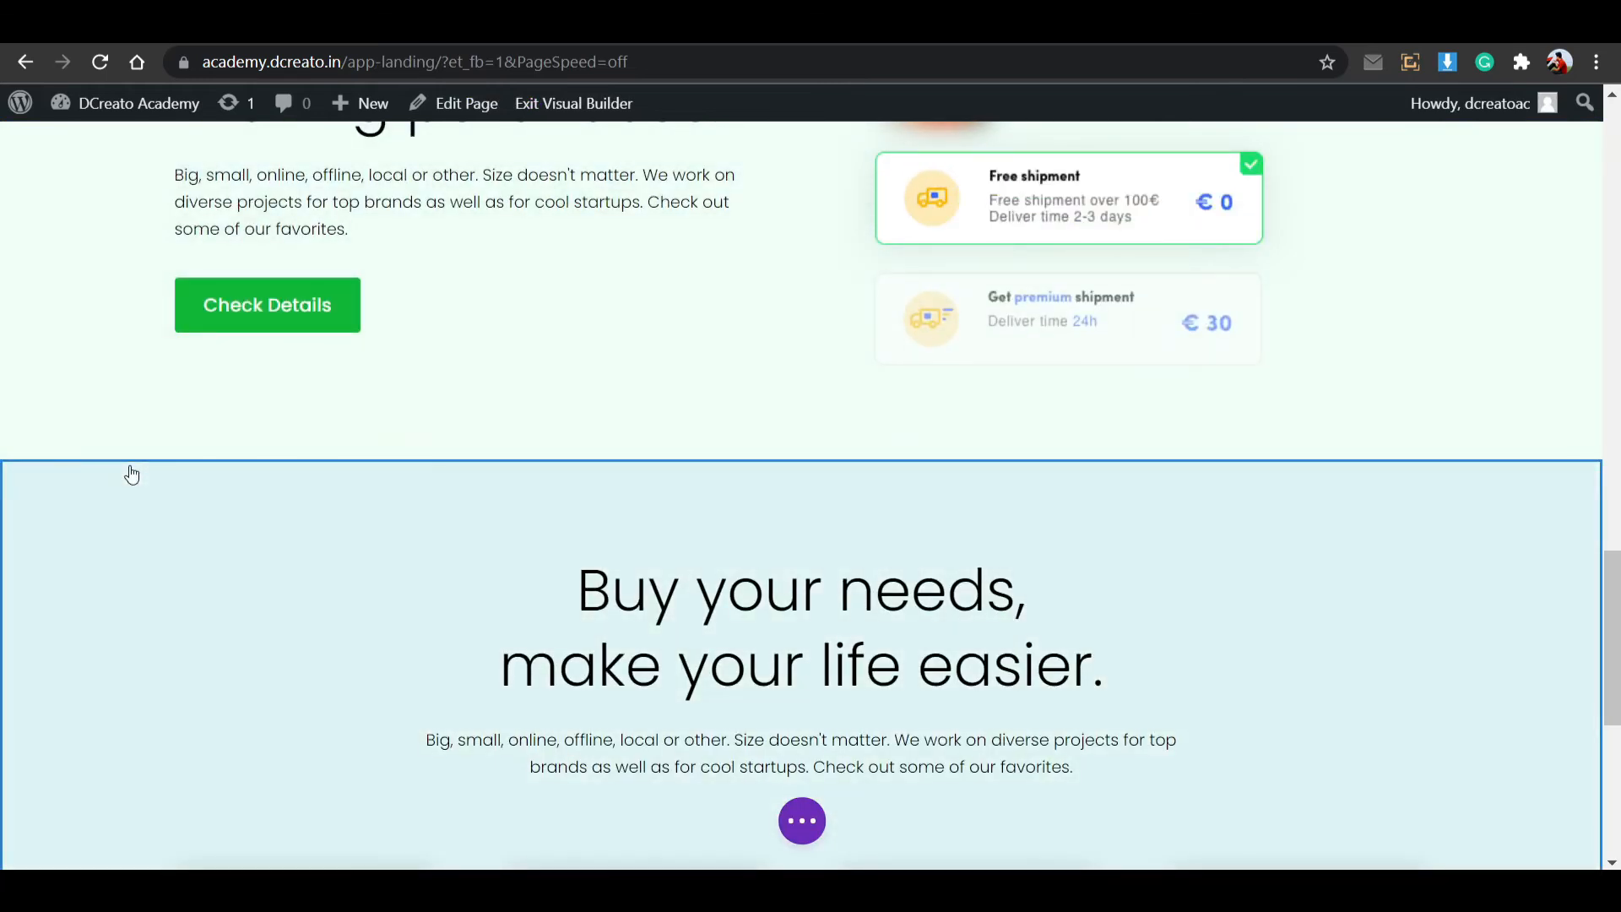
pyautogui.moveTo(141, 477)
pyautogui.click(215, 487)
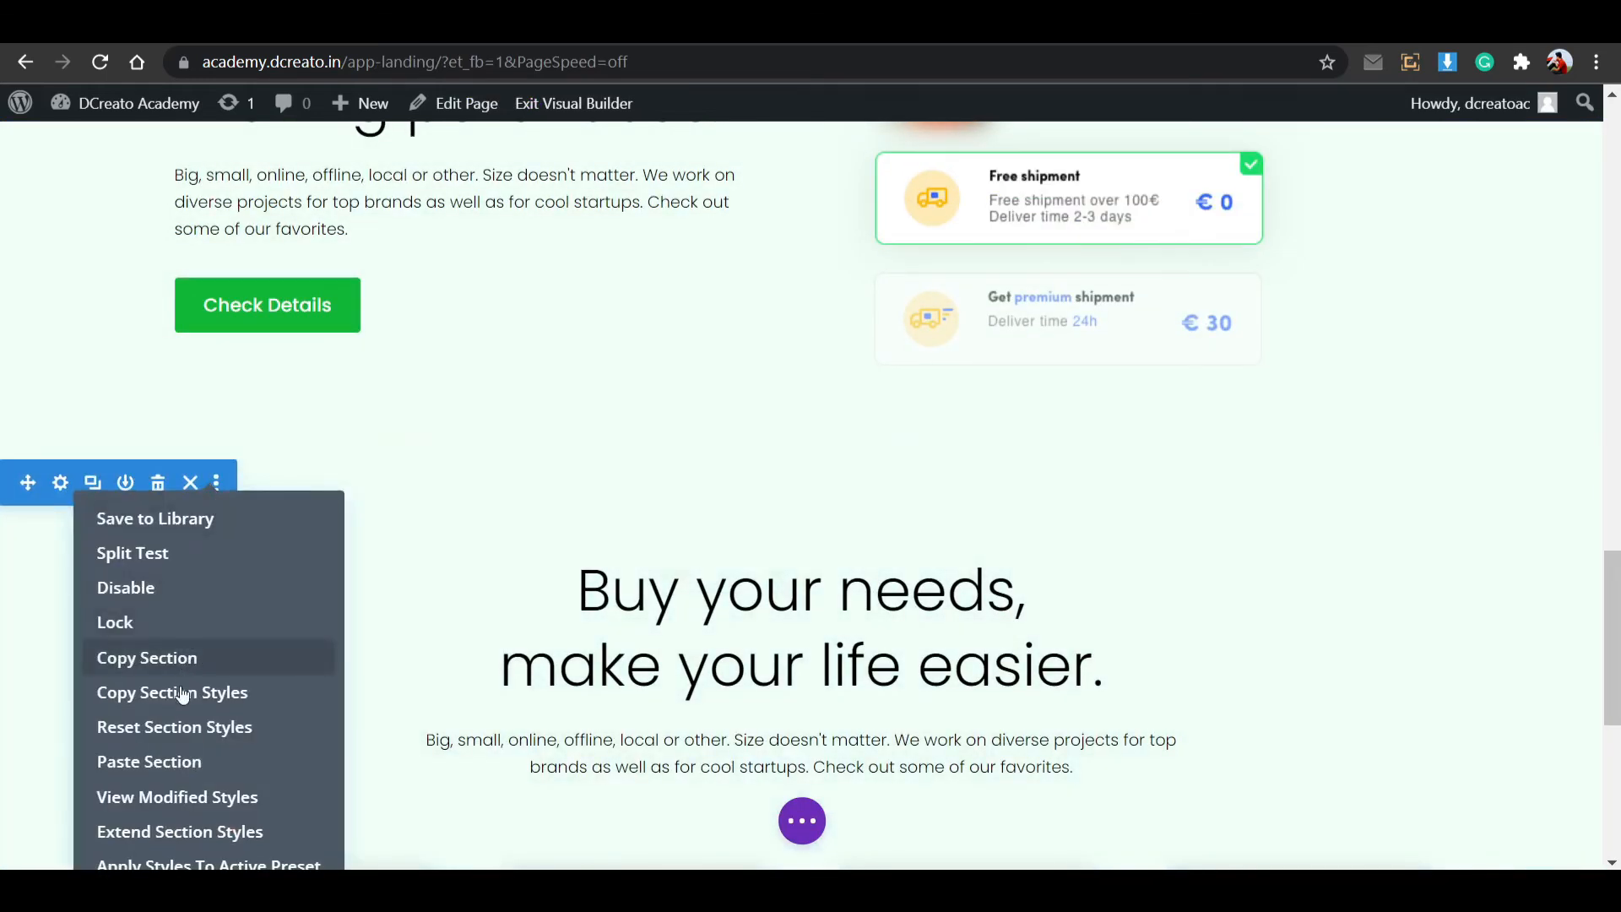
pyautogui.click(243, 760)
pyautogui.scroll(-8, 775, 627)
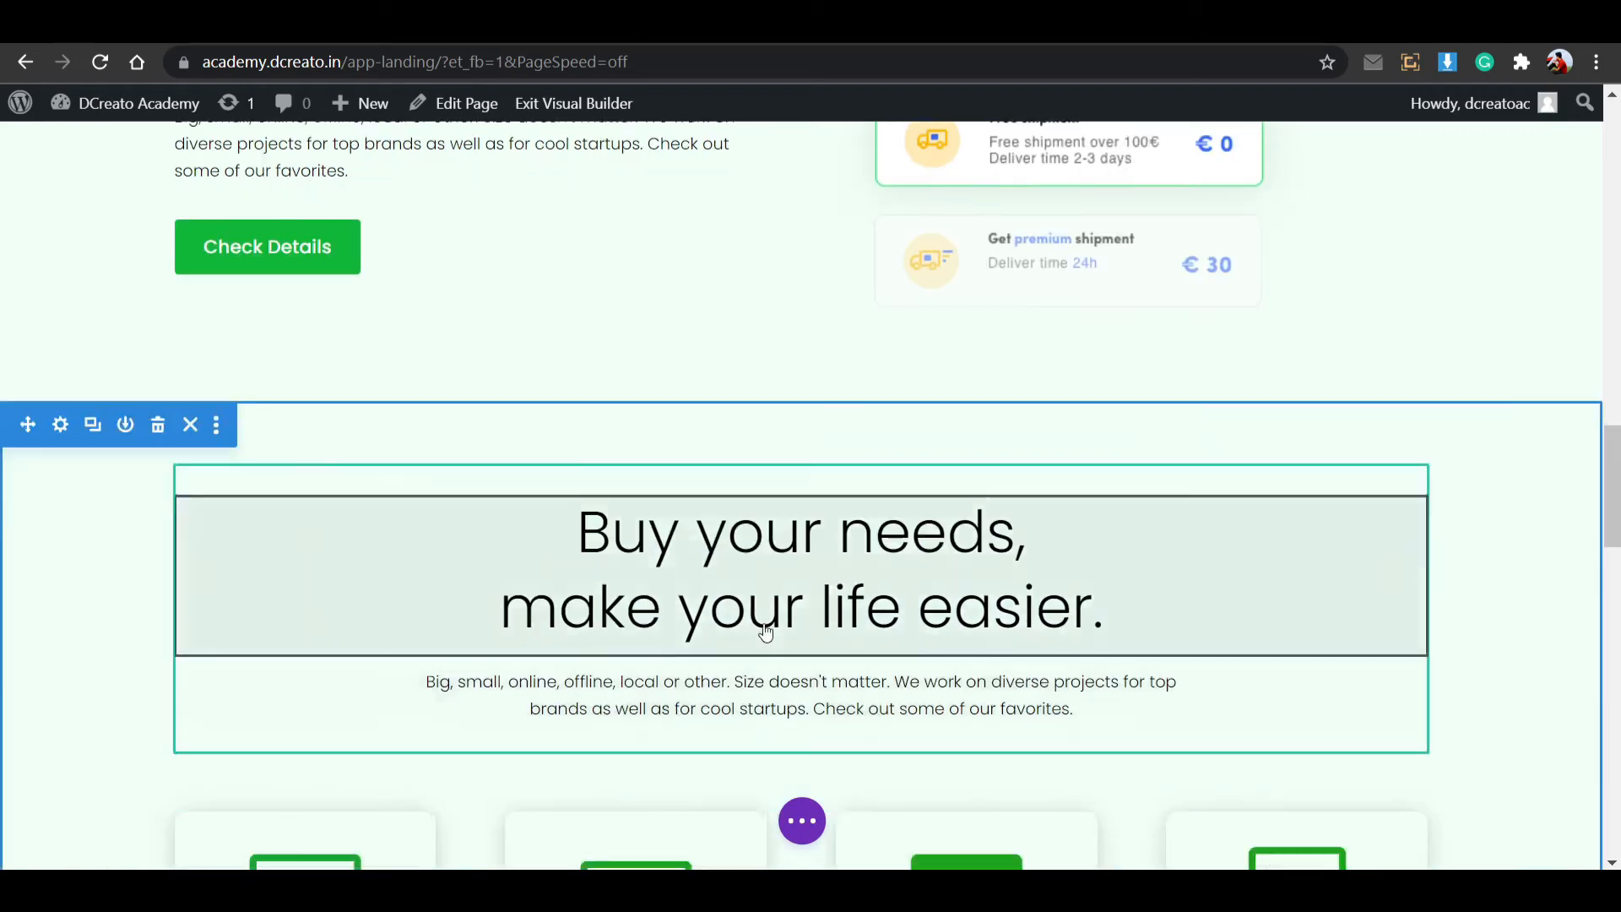
pyautogui.scroll(-5, 524, 582)
pyautogui.scroll(5, 507, 608)
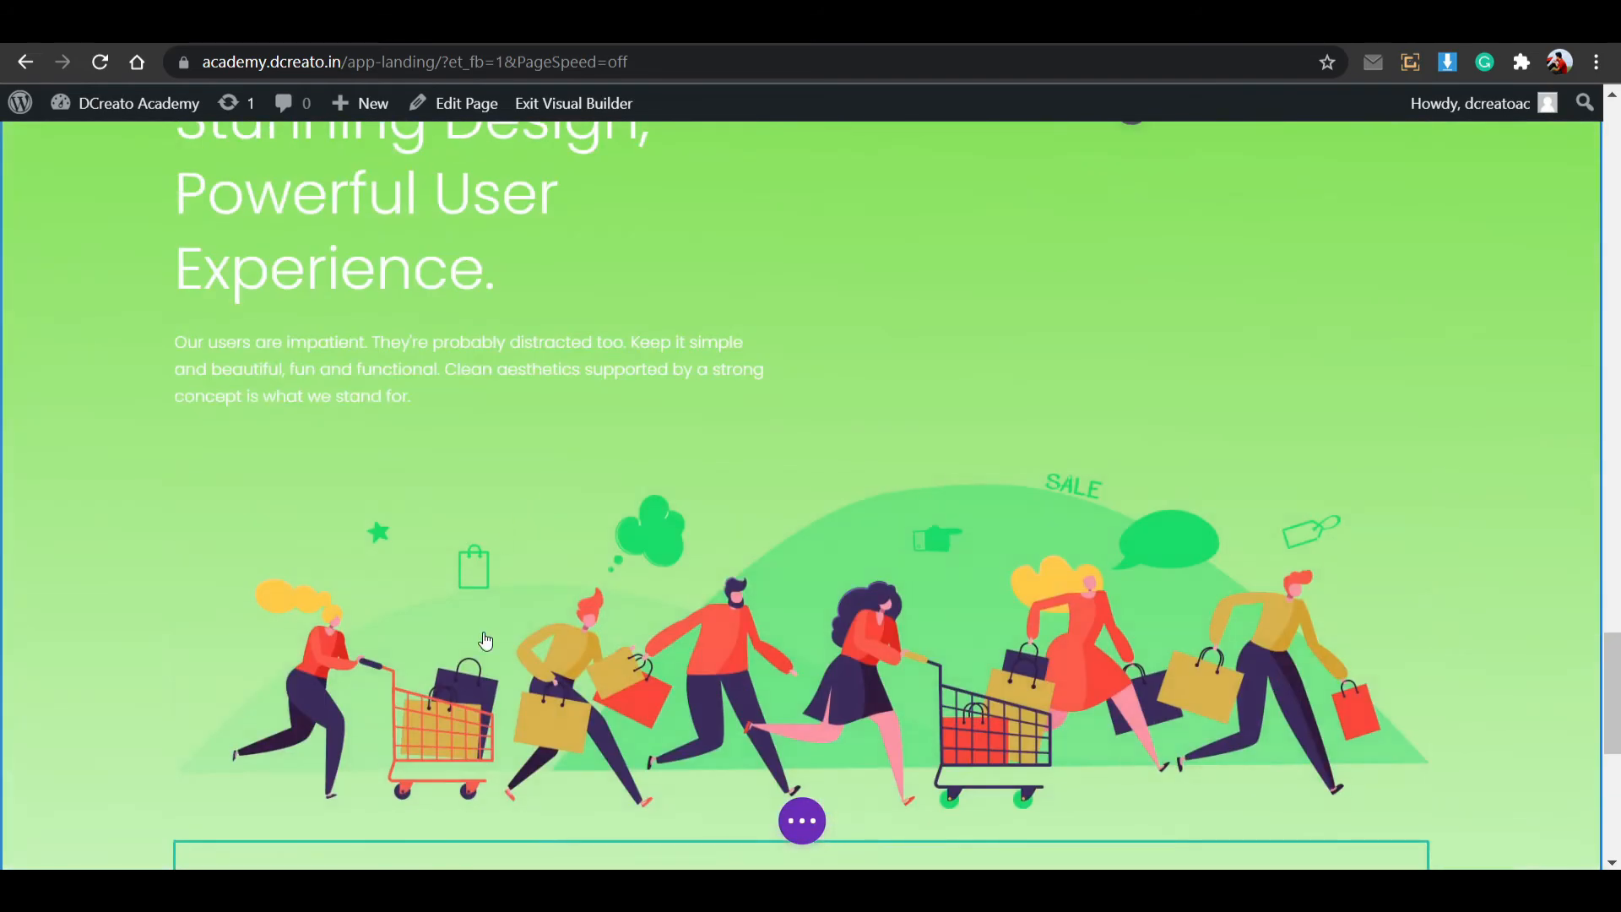
pyautogui.scroll(2, 483, 634)
pyautogui.scroll(1, 483, 634)
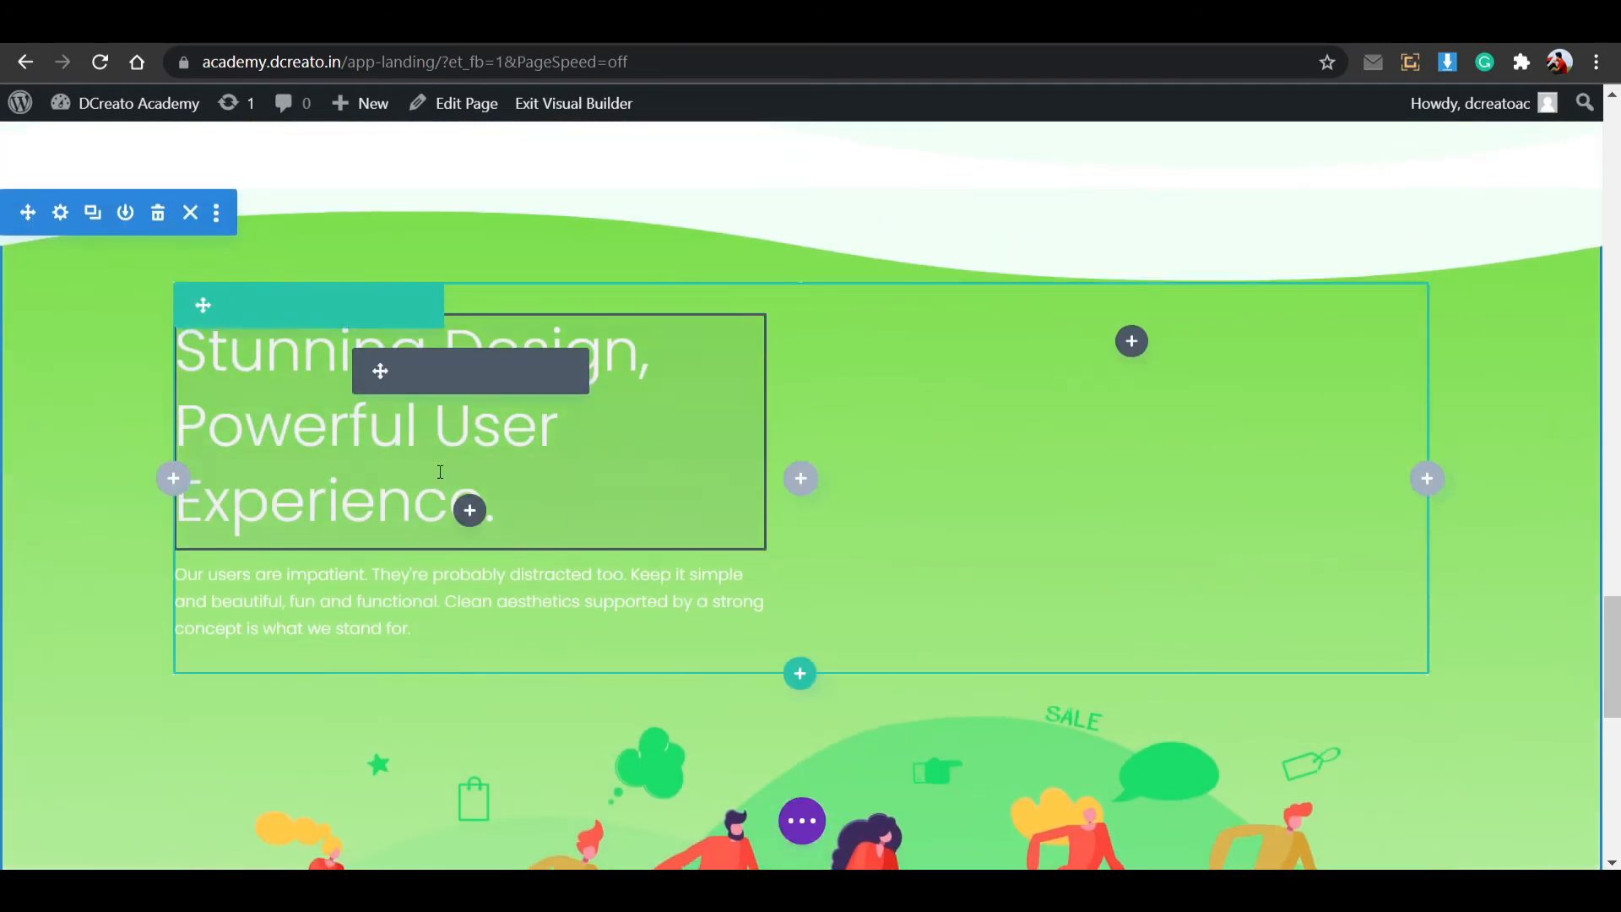
# Insert a Testimonial module below the existing testimonial under the "For 300,000 users around the world" heading.
pyautogui.scroll(-10, 622, 638)
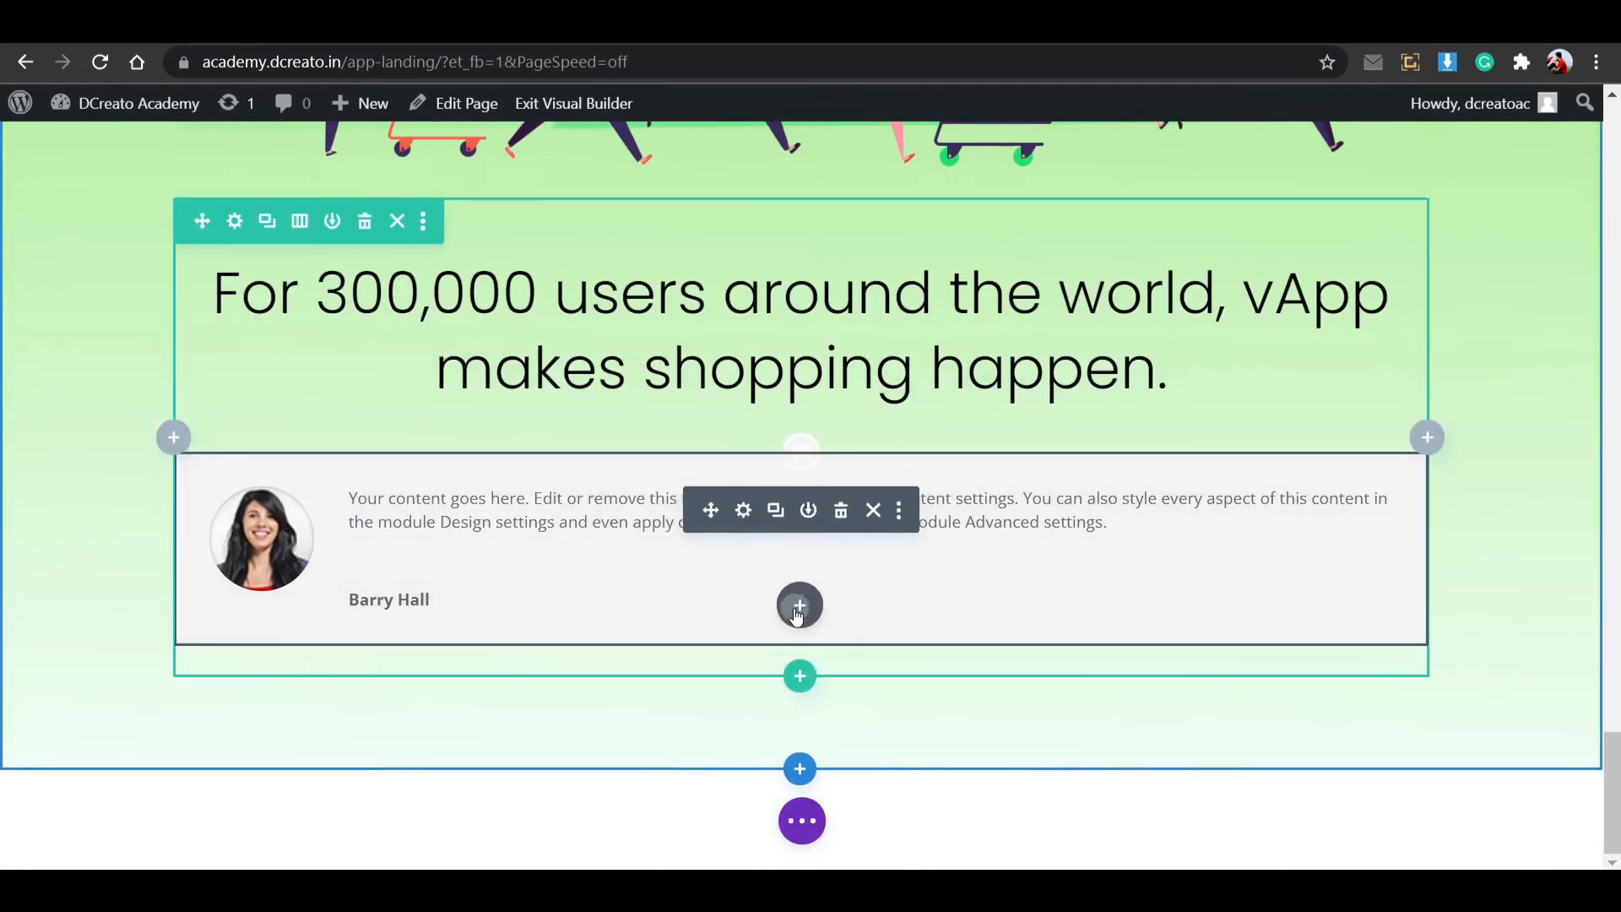
pyautogui.click(799, 604)
pyautogui.write('tes')
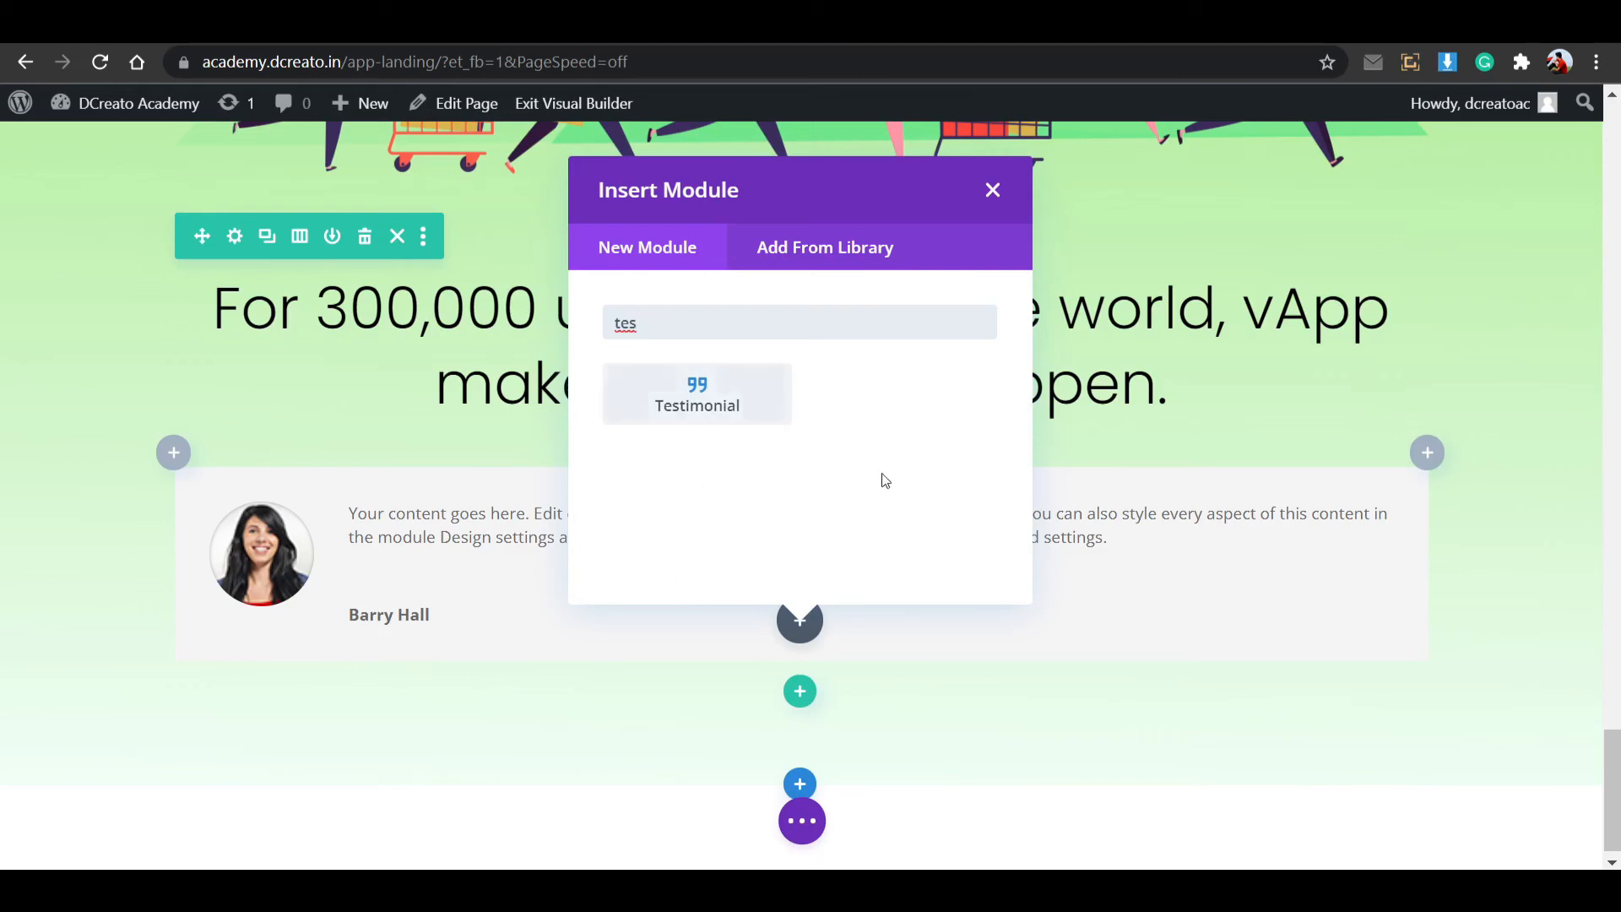
pyautogui.click(720, 405)
pyautogui.scroll(-2, 878, 536)
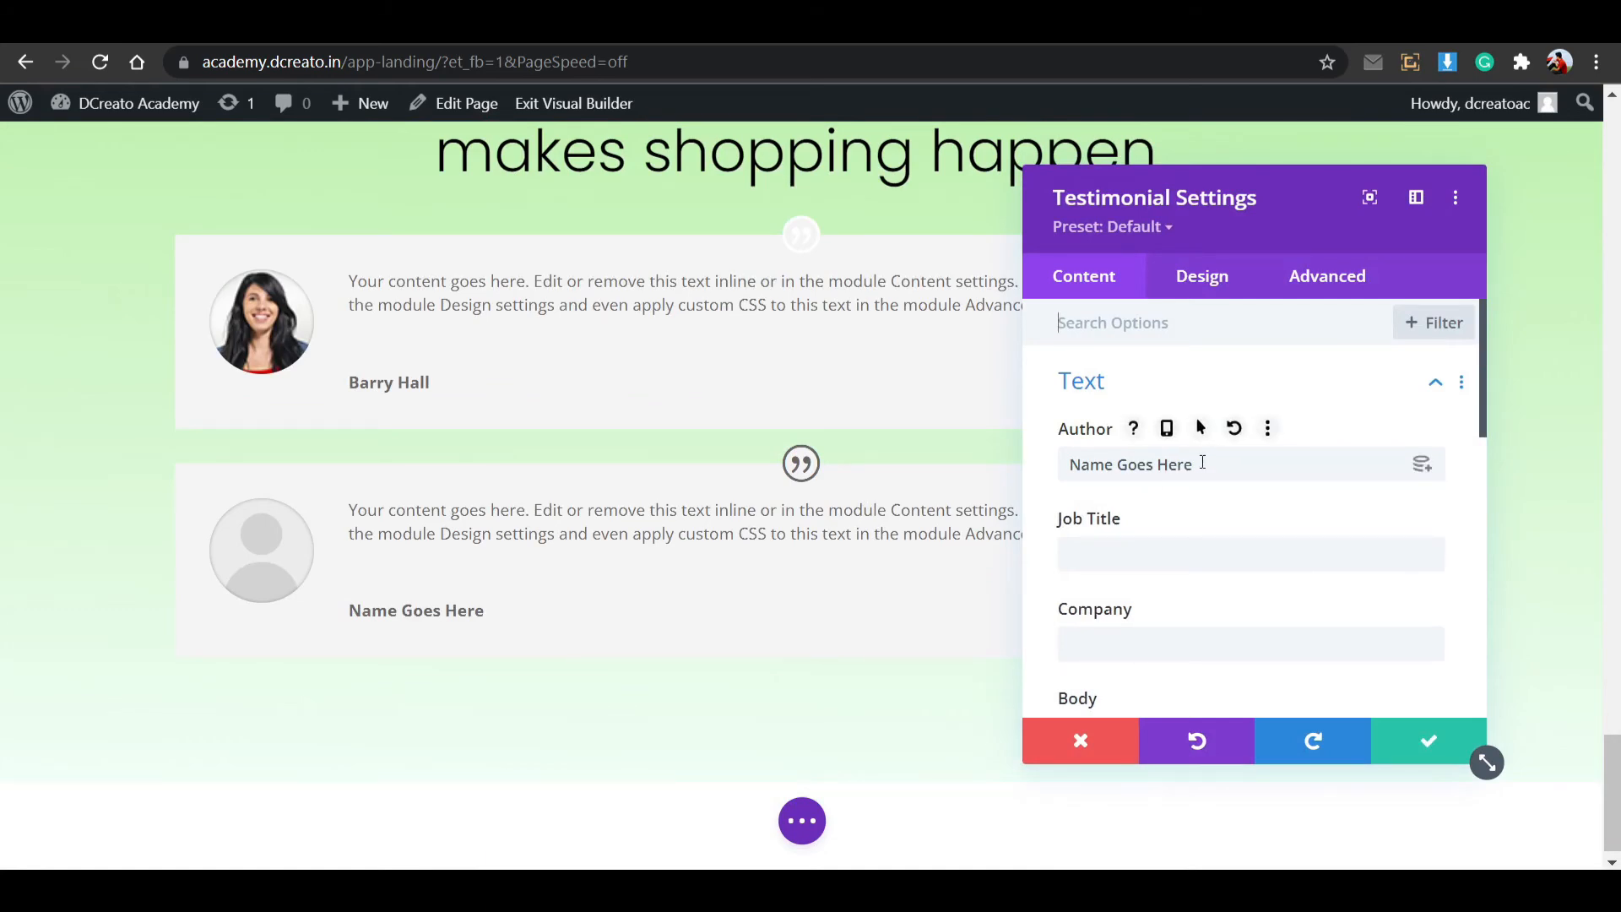
# Review the new testimonial's image design options, including width, height, rounded corners and border styles.
pyautogui.click(1209, 291)
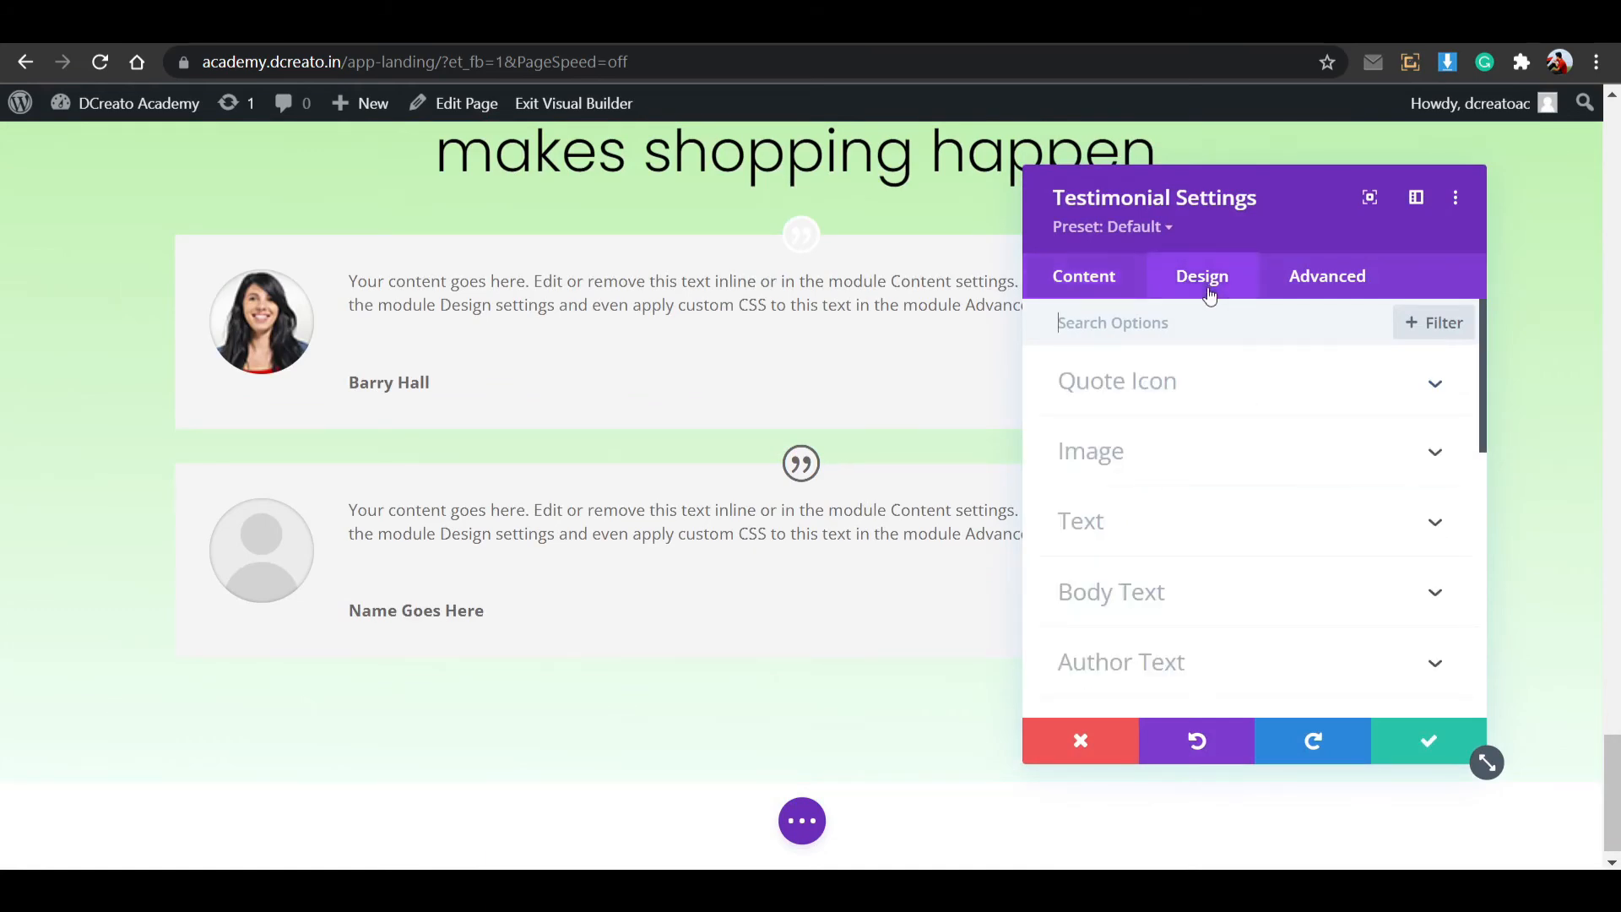
pyautogui.click(1195, 438)
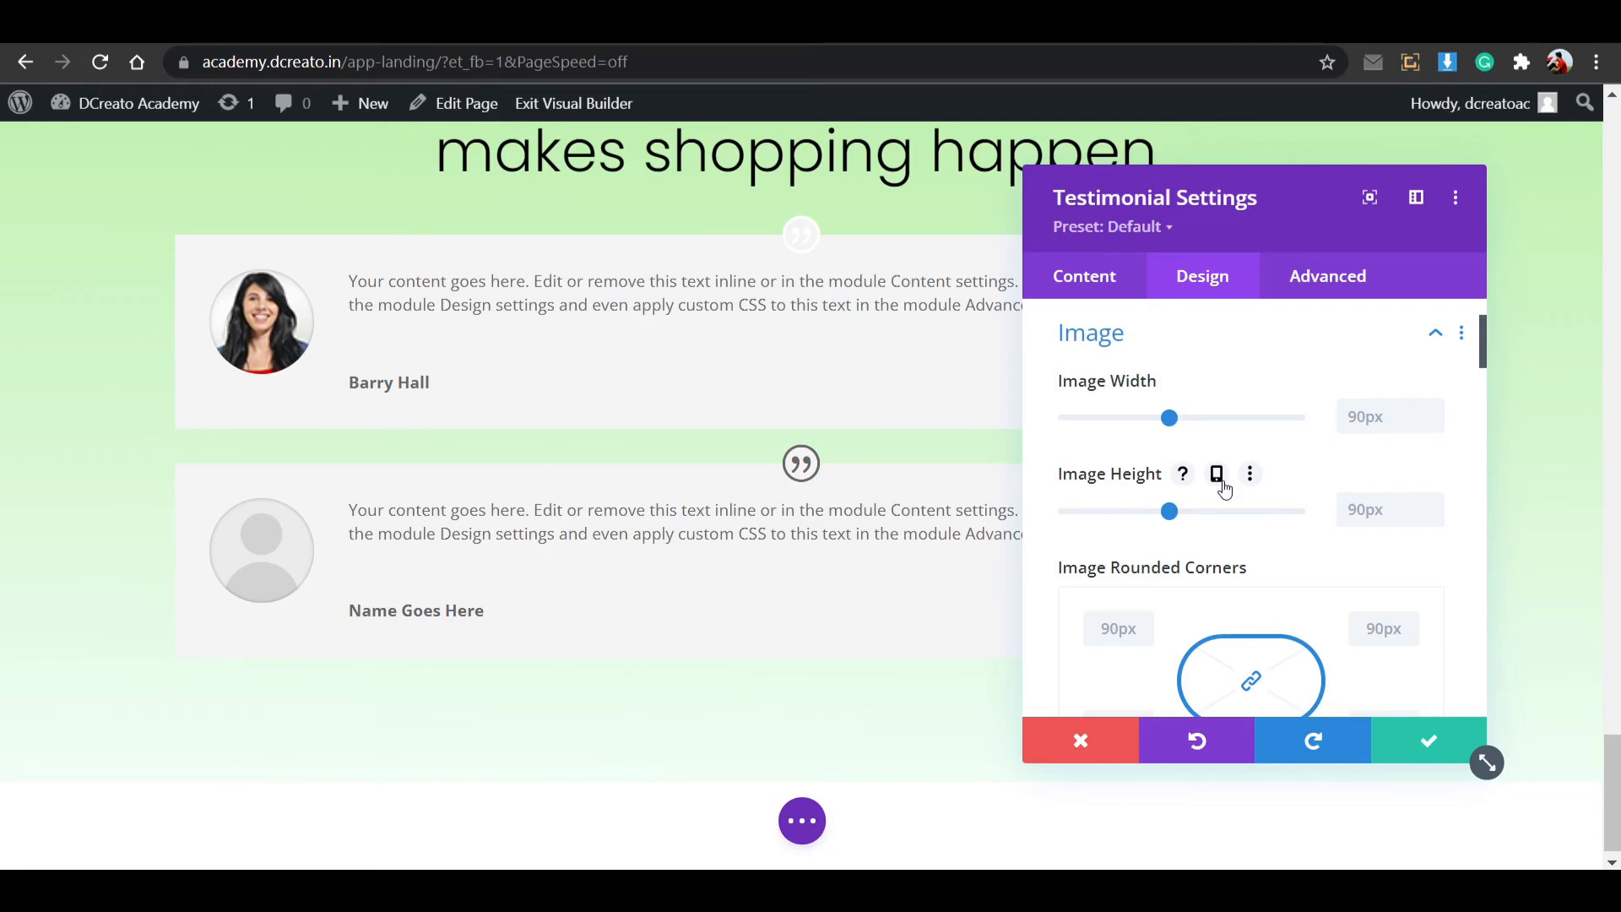
pyautogui.scroll(-4, 1207, 481)
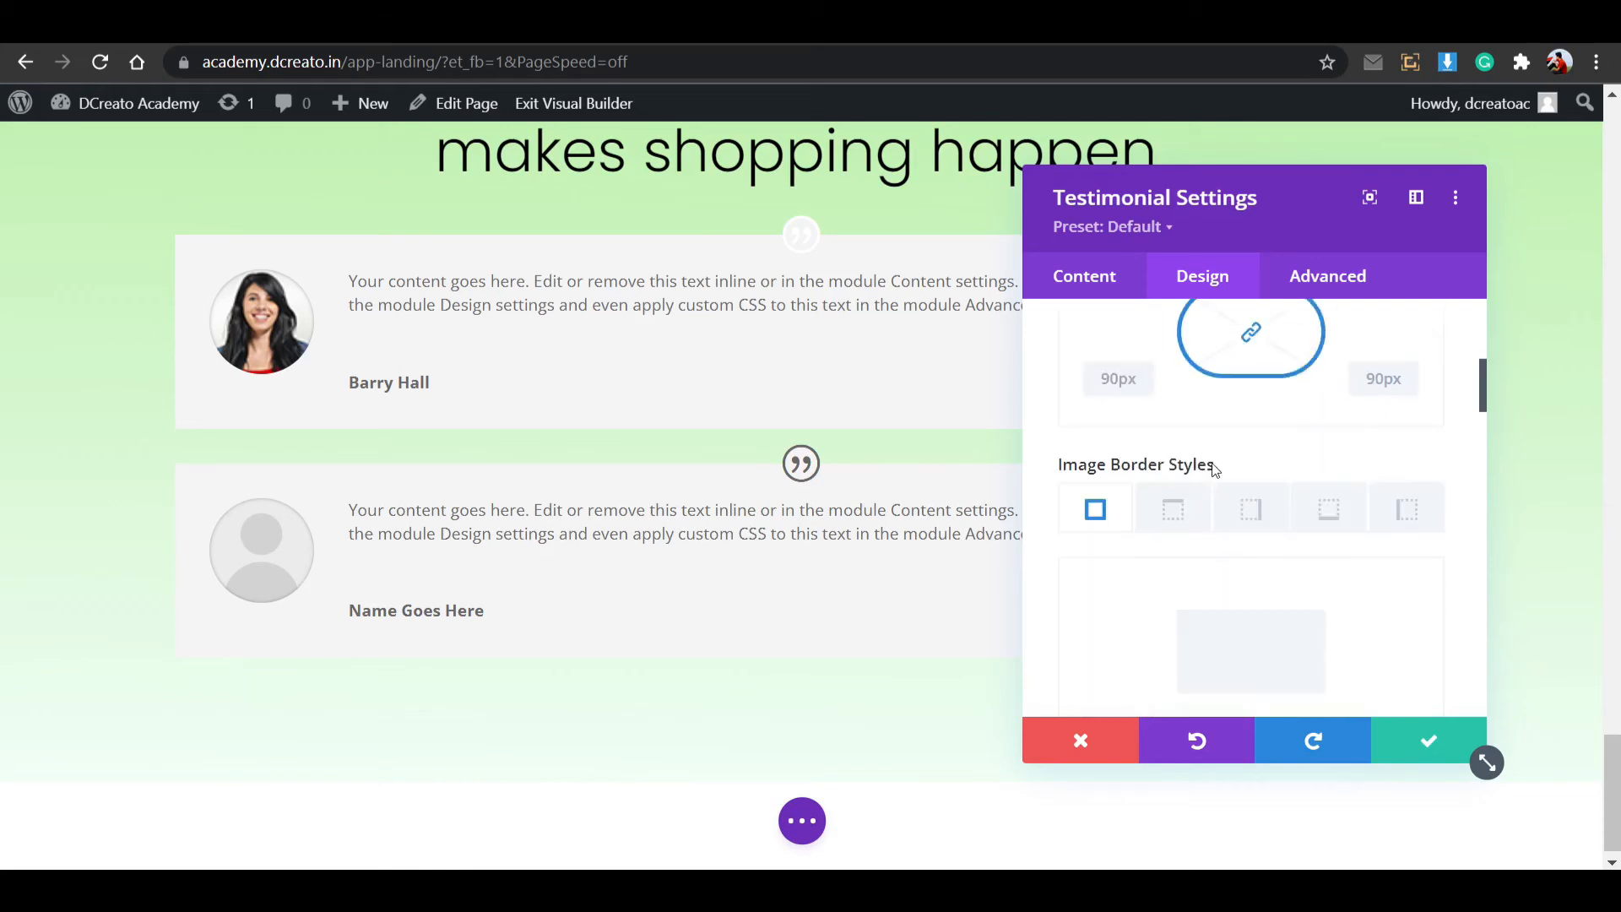
pyautogui.scroll(6, 1212, 470)
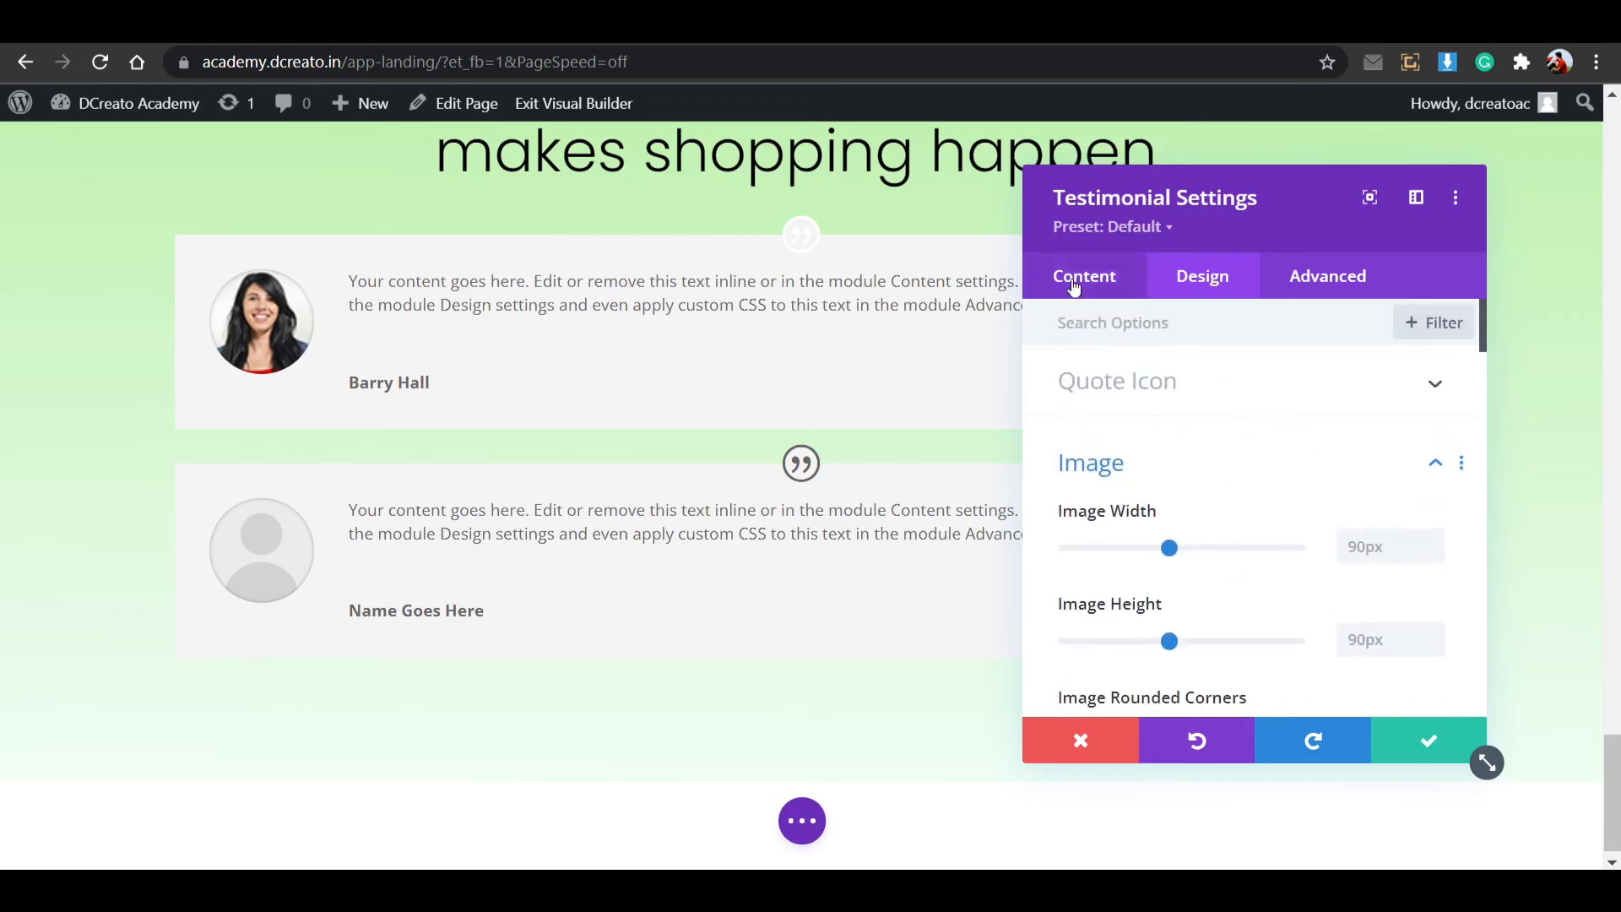
# Set the new testimonial's image to the dark-haired woman's portrait from the media library and save the module.
pyautogui.click(1074, 287)
pyautogui.scroll(-2, 1187, 456)
pyautogui.click(1187, 494)
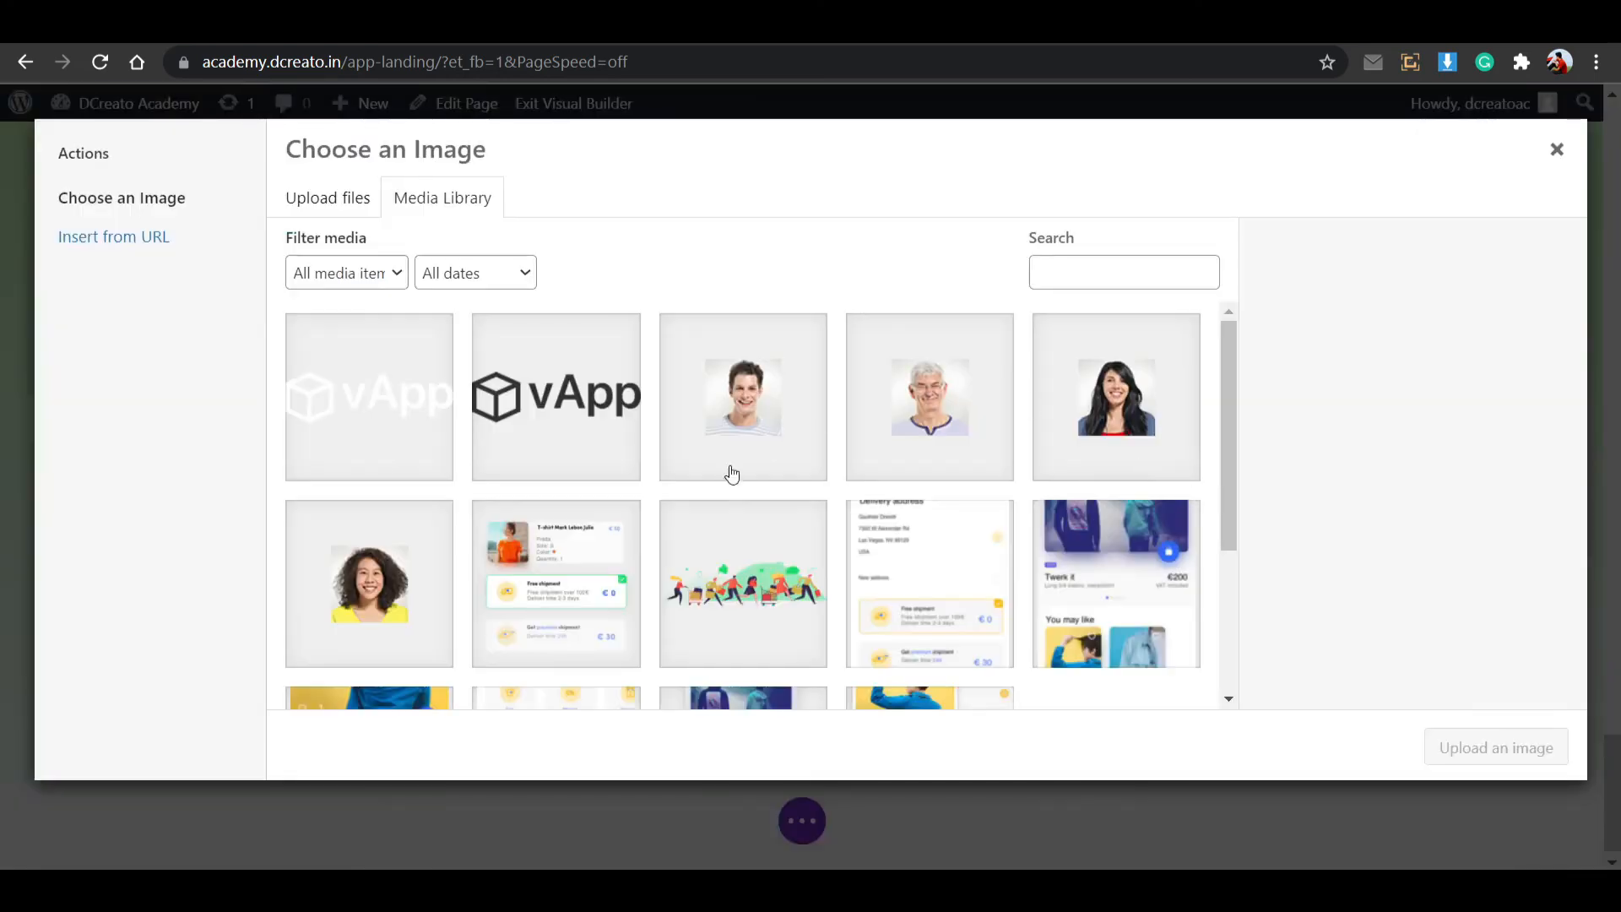
pyautogui.click(1037, 436)
pyautogui.click(1537, 748)
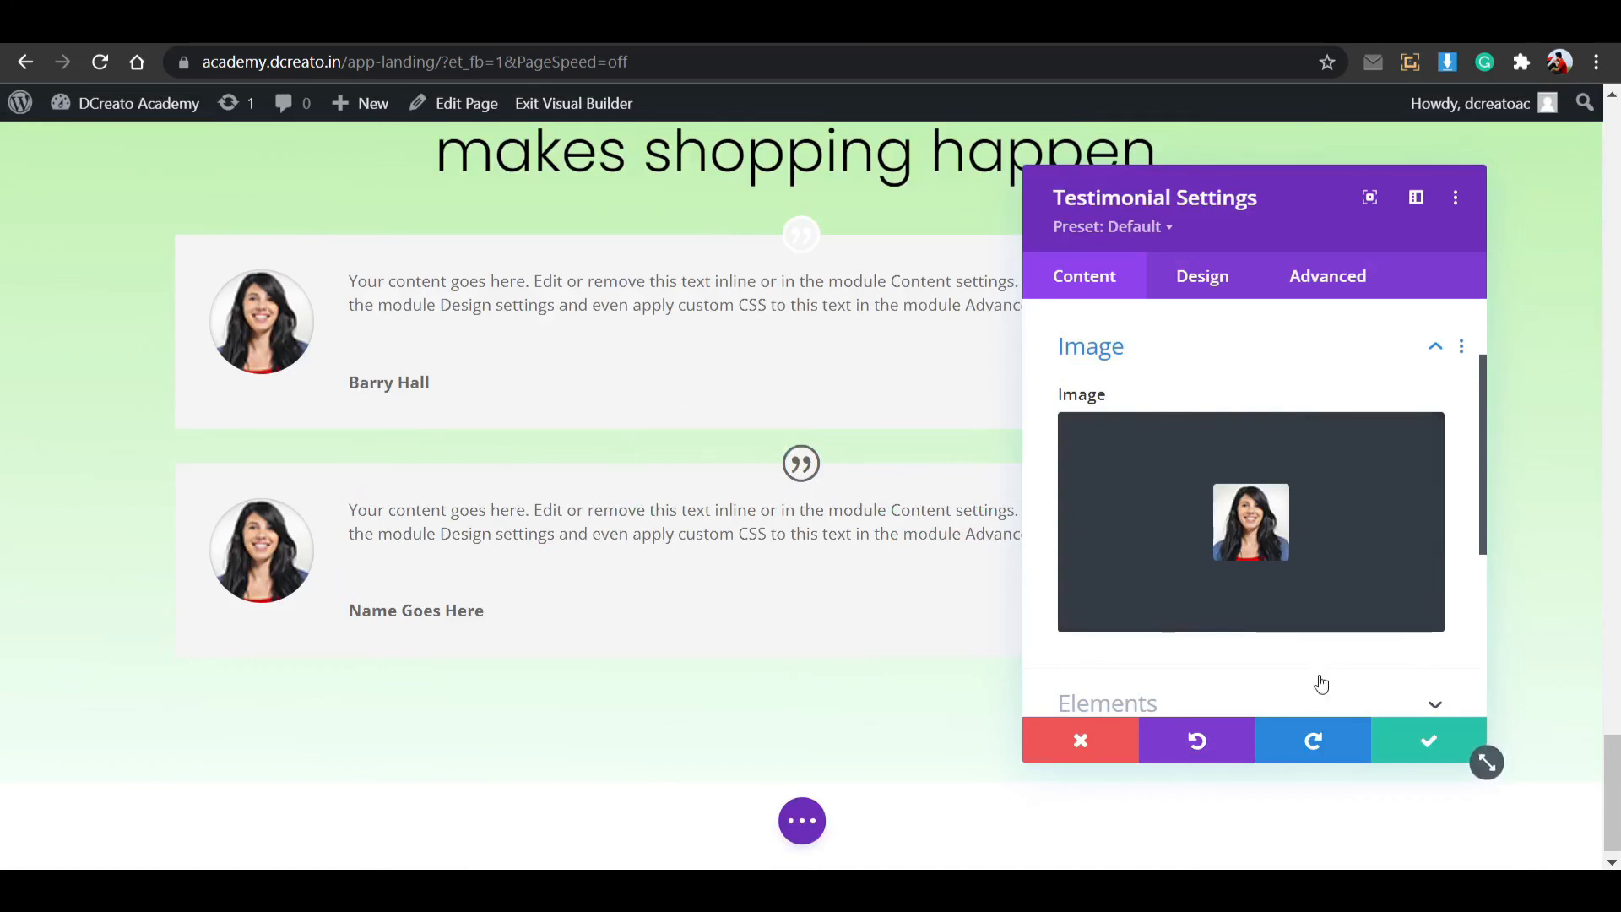
pyautogui.click(1398, 736)
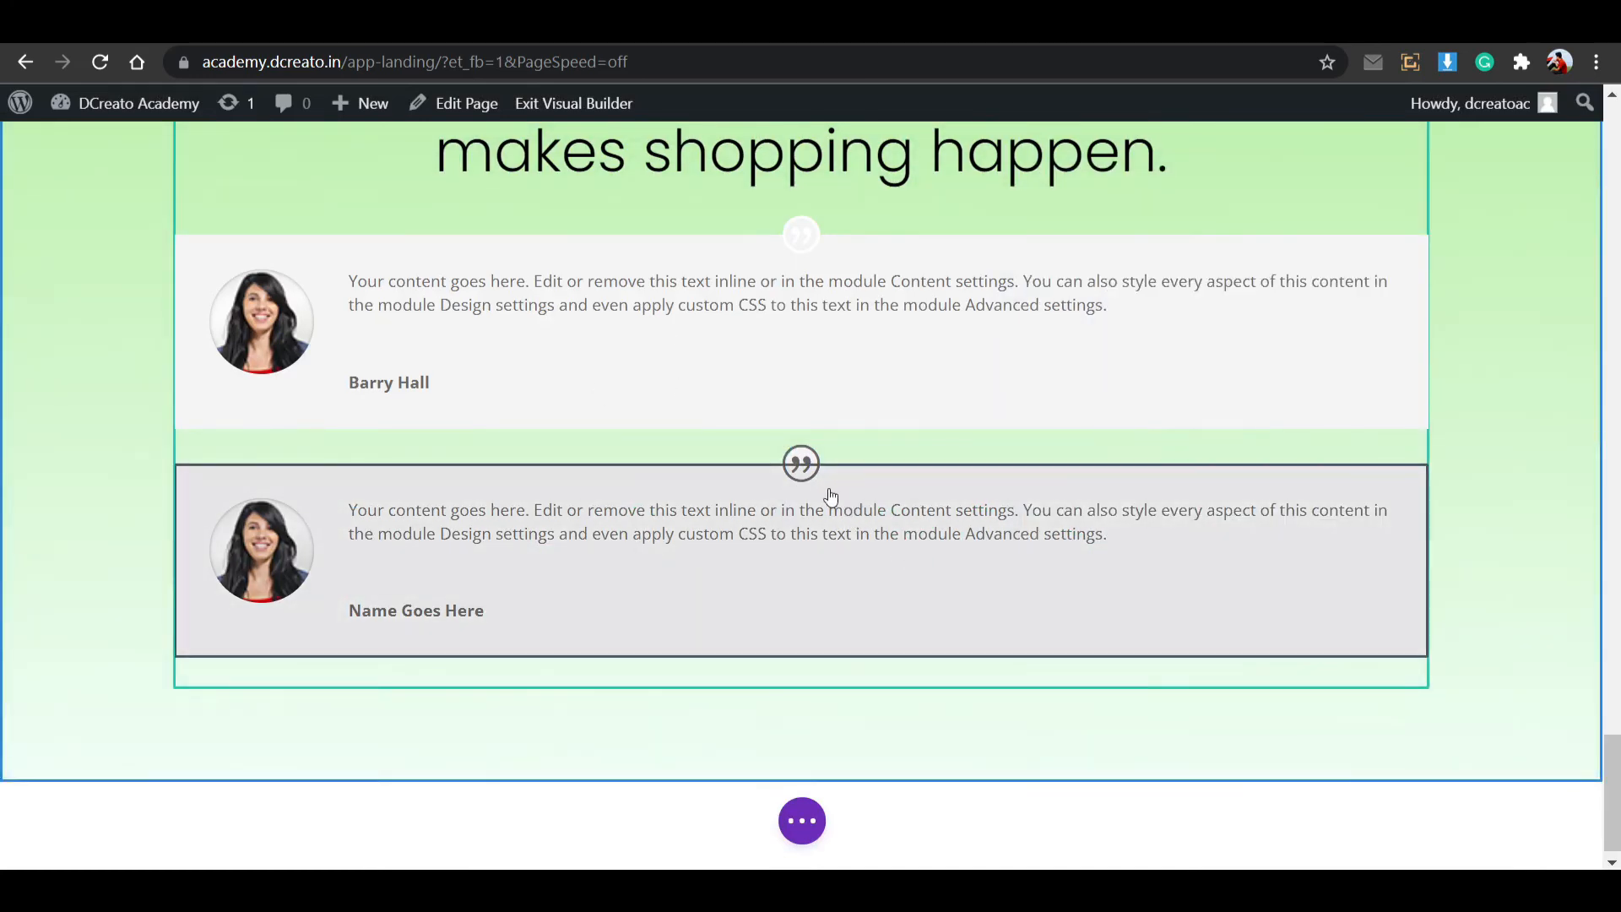
# Delete the added second testimonial, keeping only the original one under the heading.
pyautogui.click(845, 521)
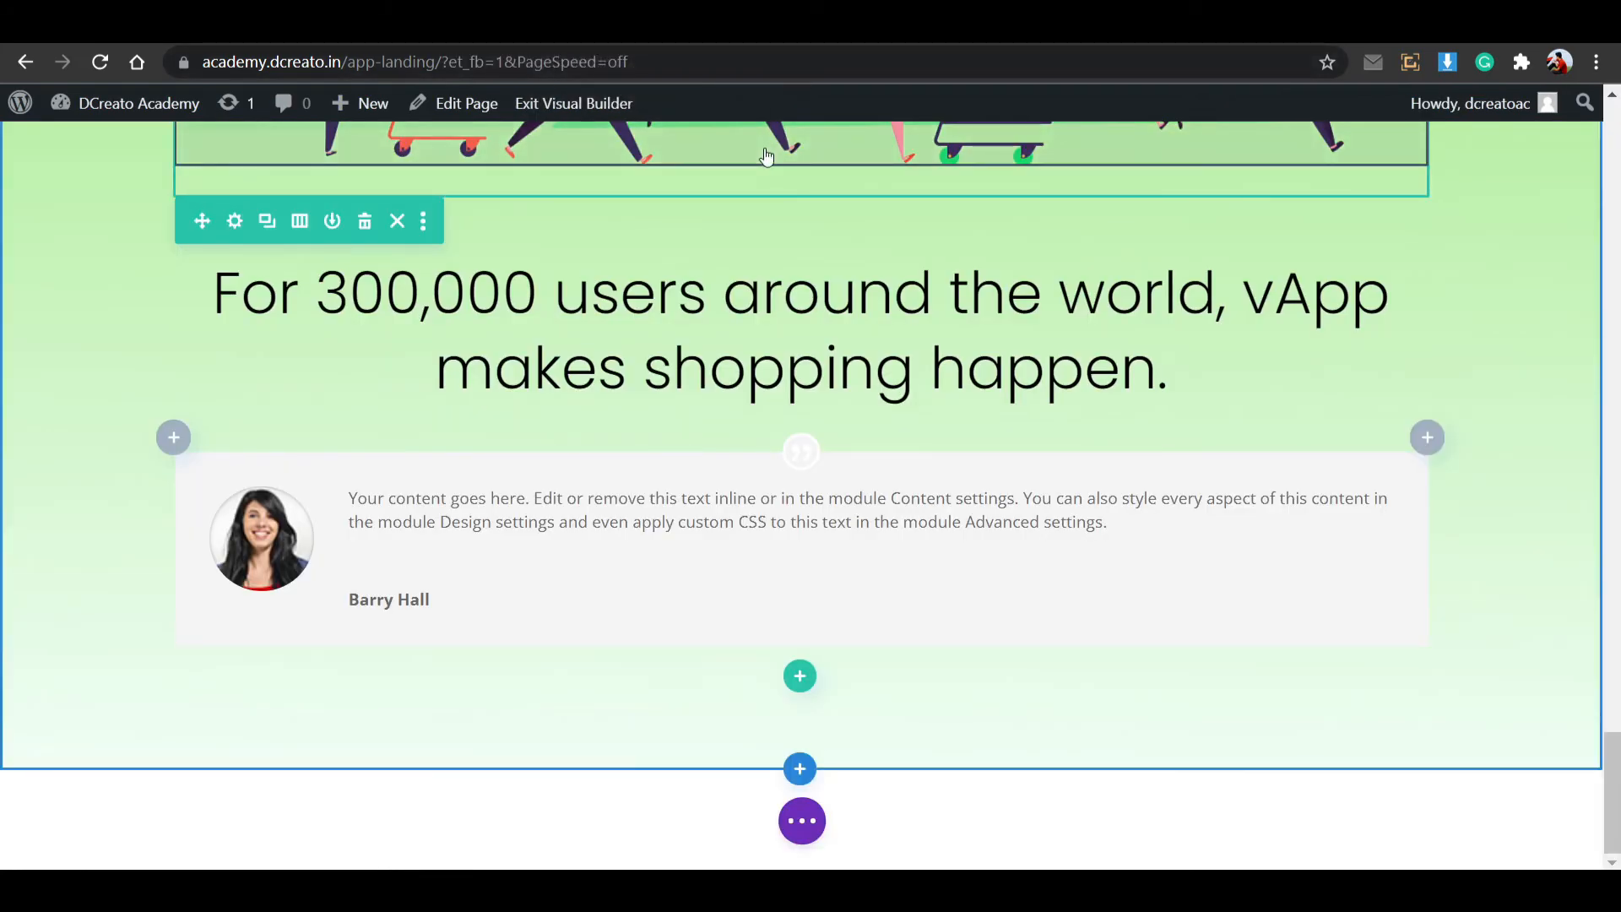
pyautogui.click(757, 334)
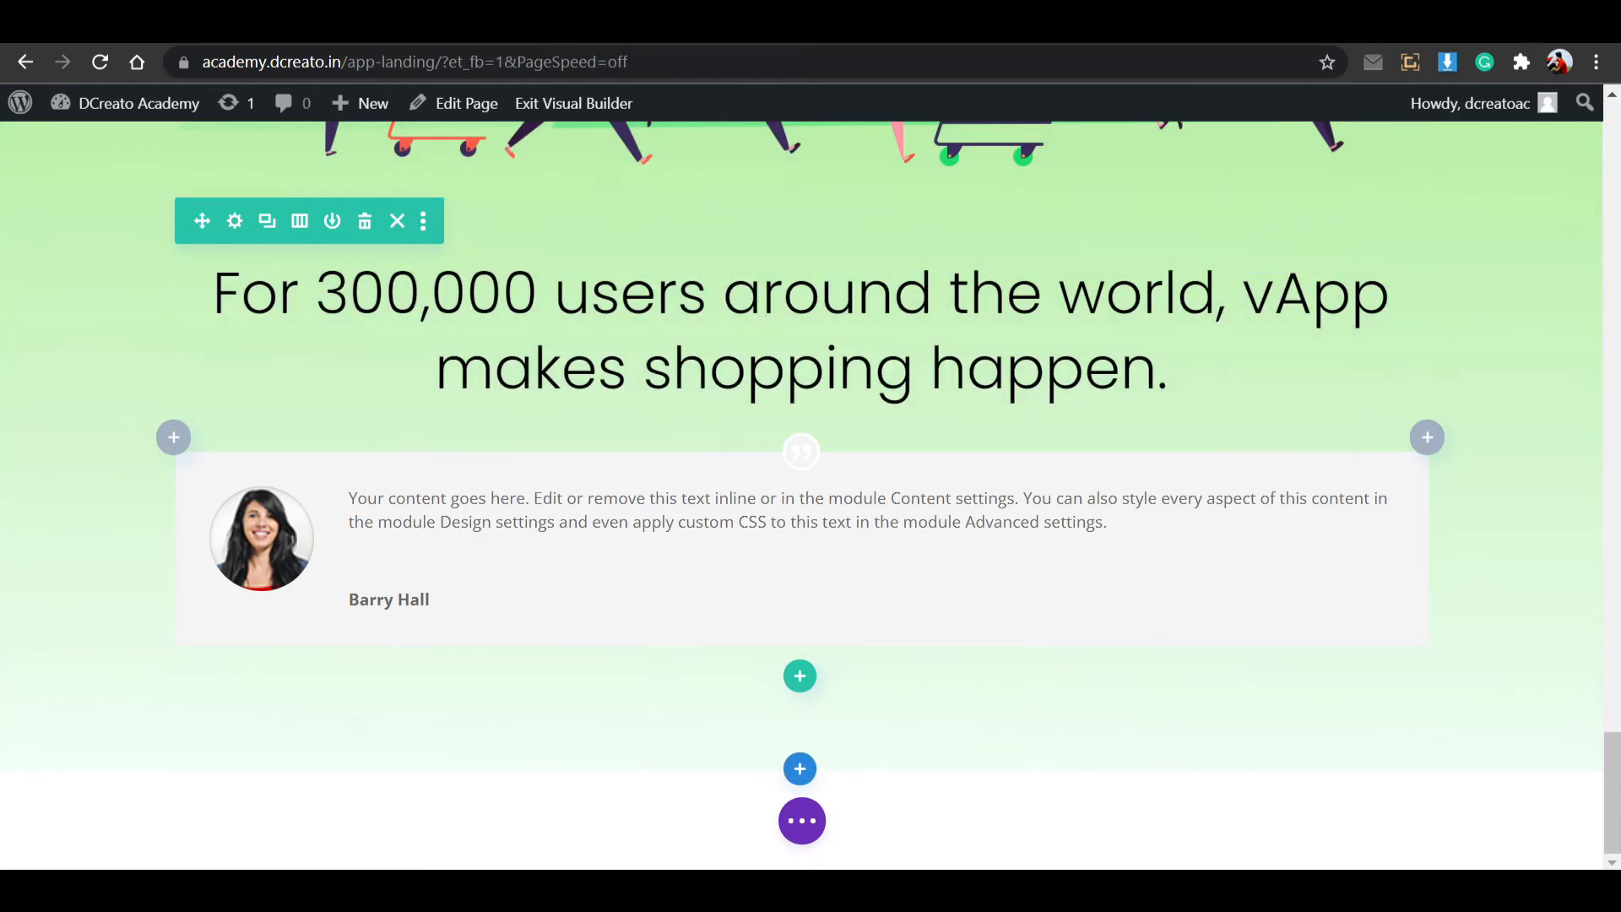
# Switch to the finished app page and copy its "Get latest deals! Subscribe to our newsletter." section in the visual builder.
pyautogui.click(642, 24)
pyautogui.click(380, 23)
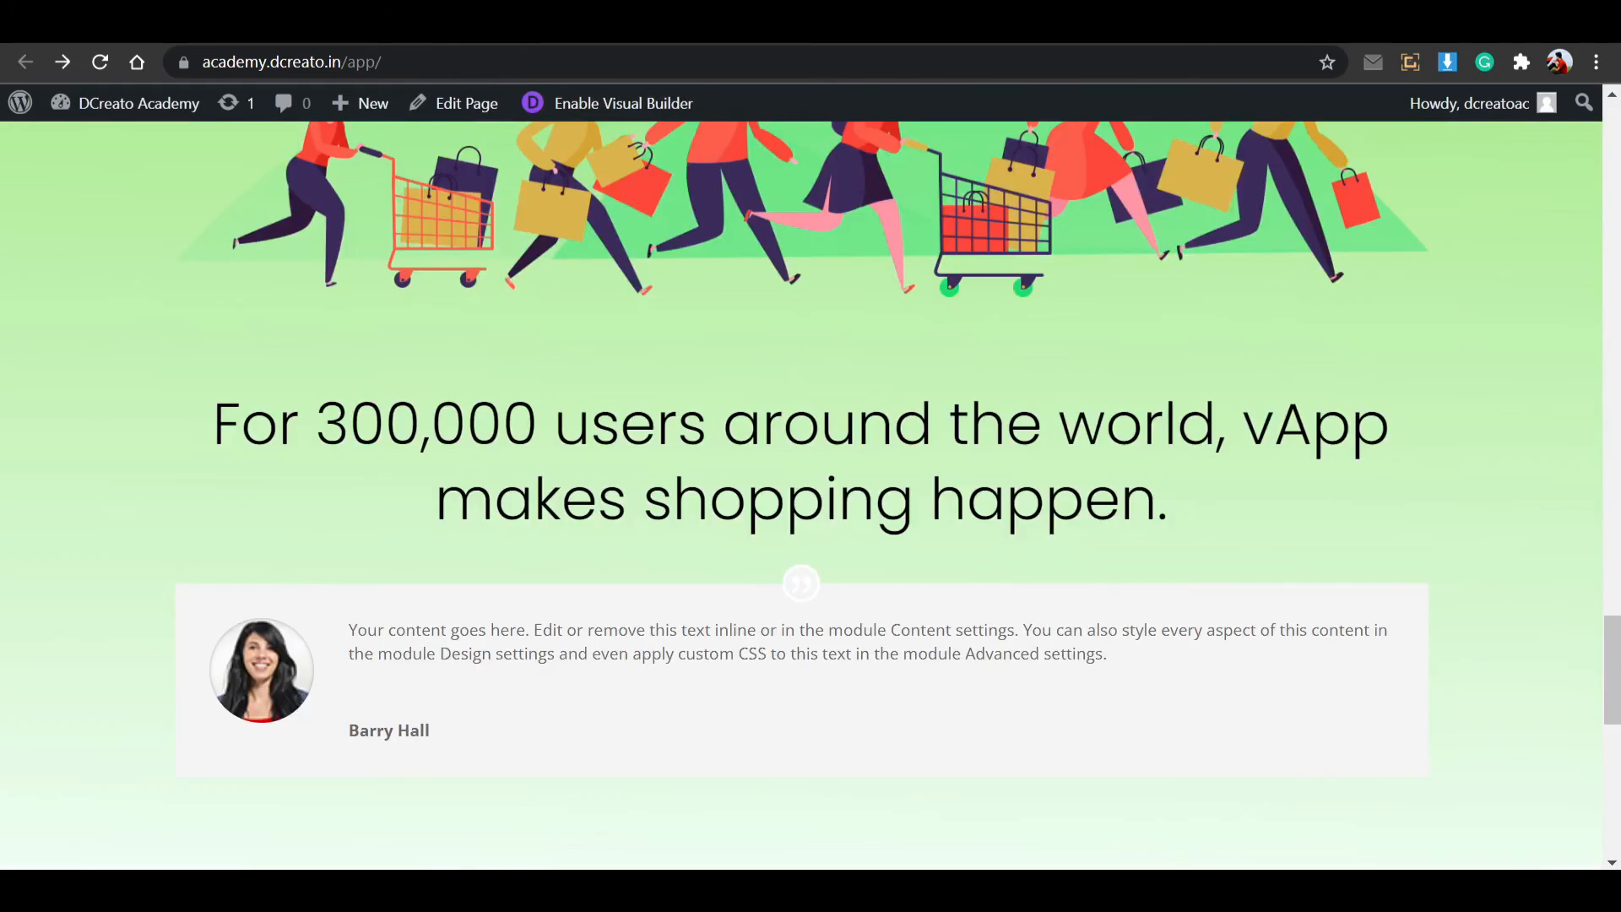
pyautogui.scroll(-10, 722, 341)
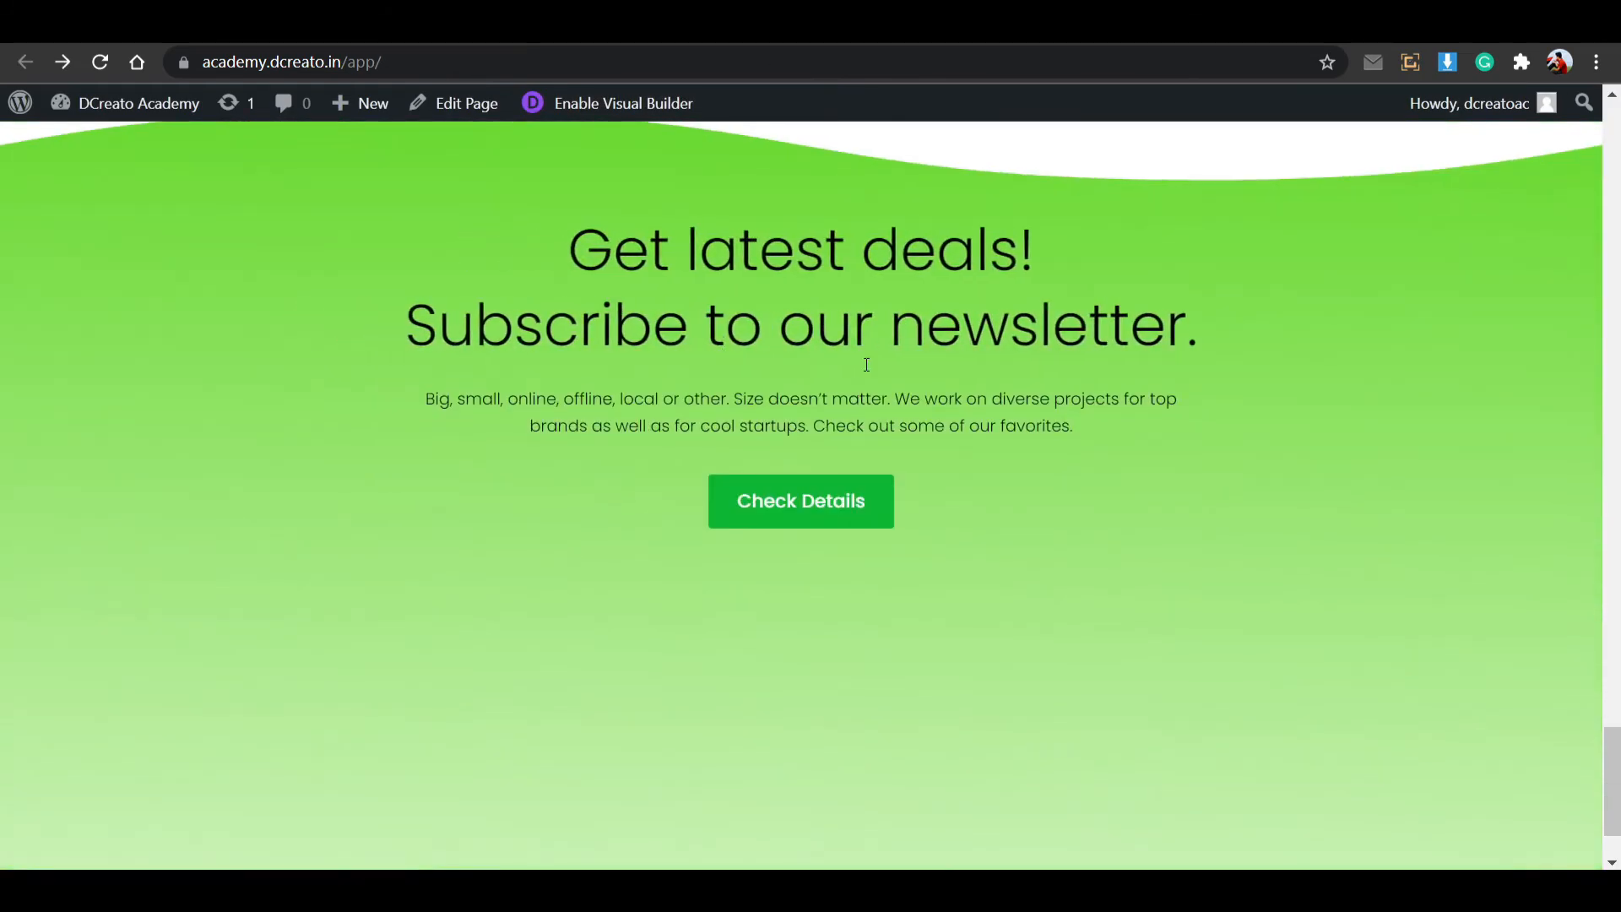
pyautogui.scroll(3, 669, 373)
pyautogui.scroll(-1, 1026, 323)
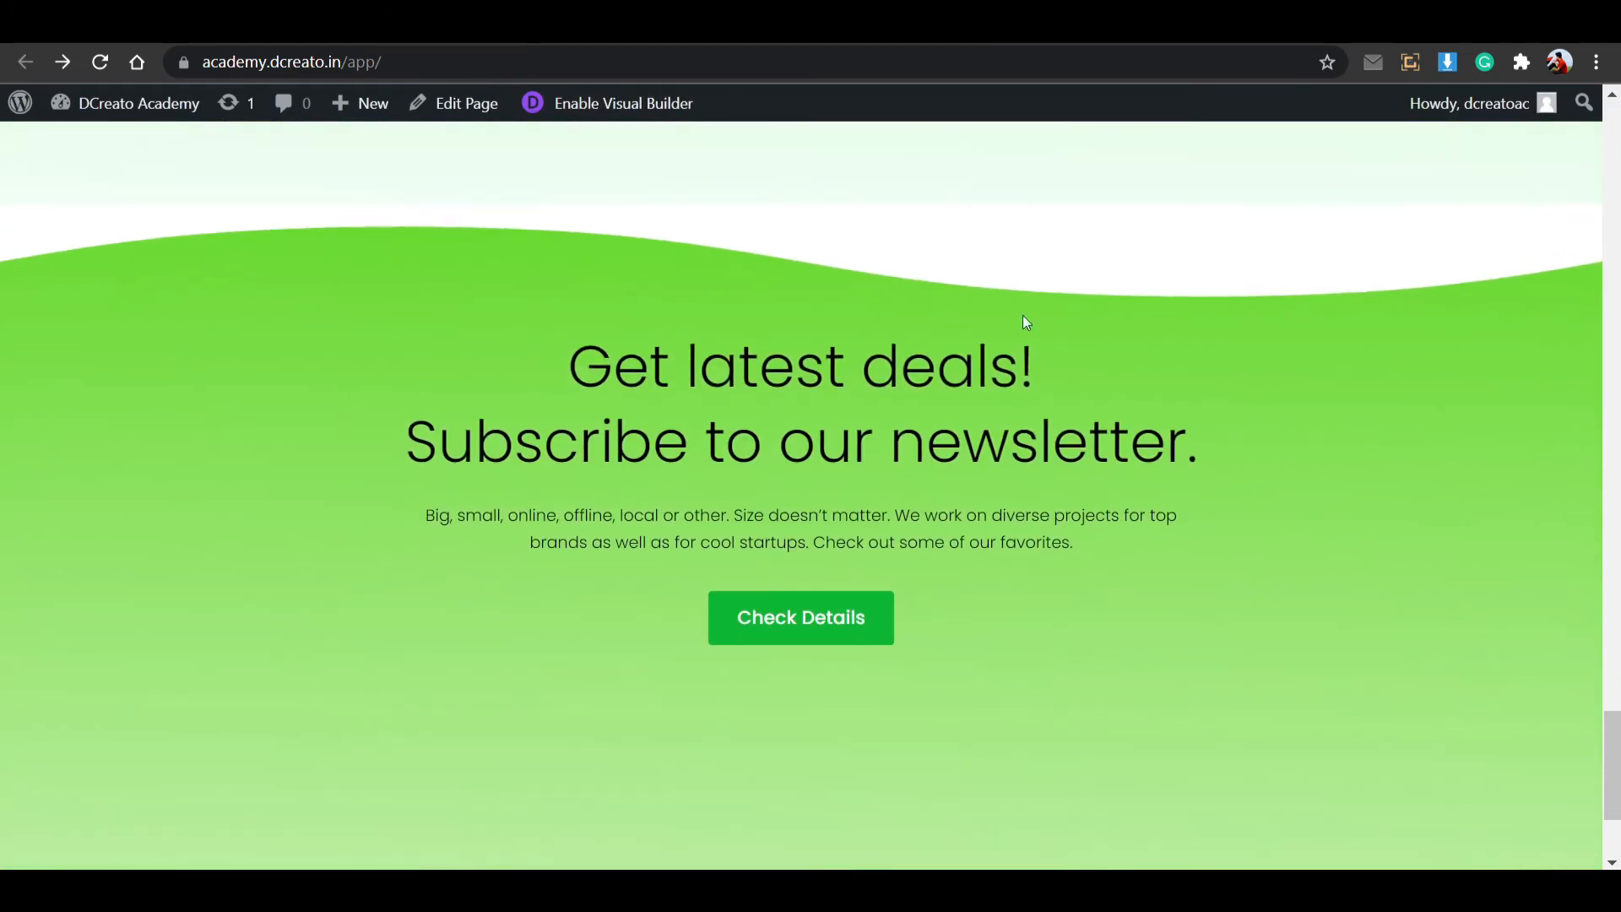
pyautogui.scroll(-3, 675, 435)
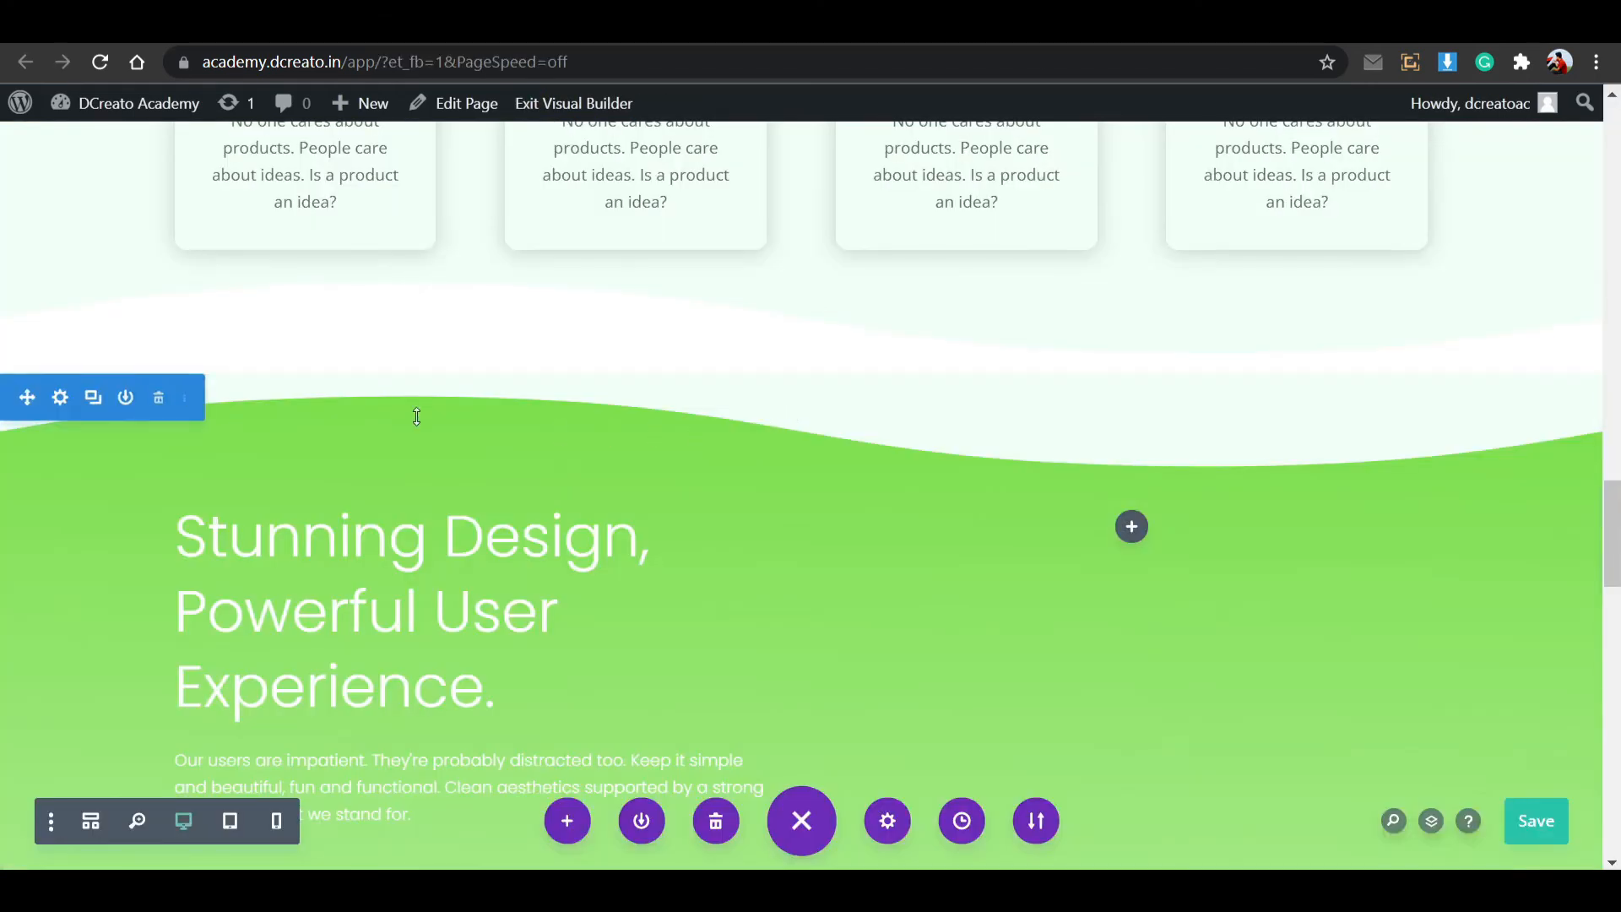
pyautogui.scroll(-2, 217, 417)
pyautogui.scroll(-15, 218, 417)
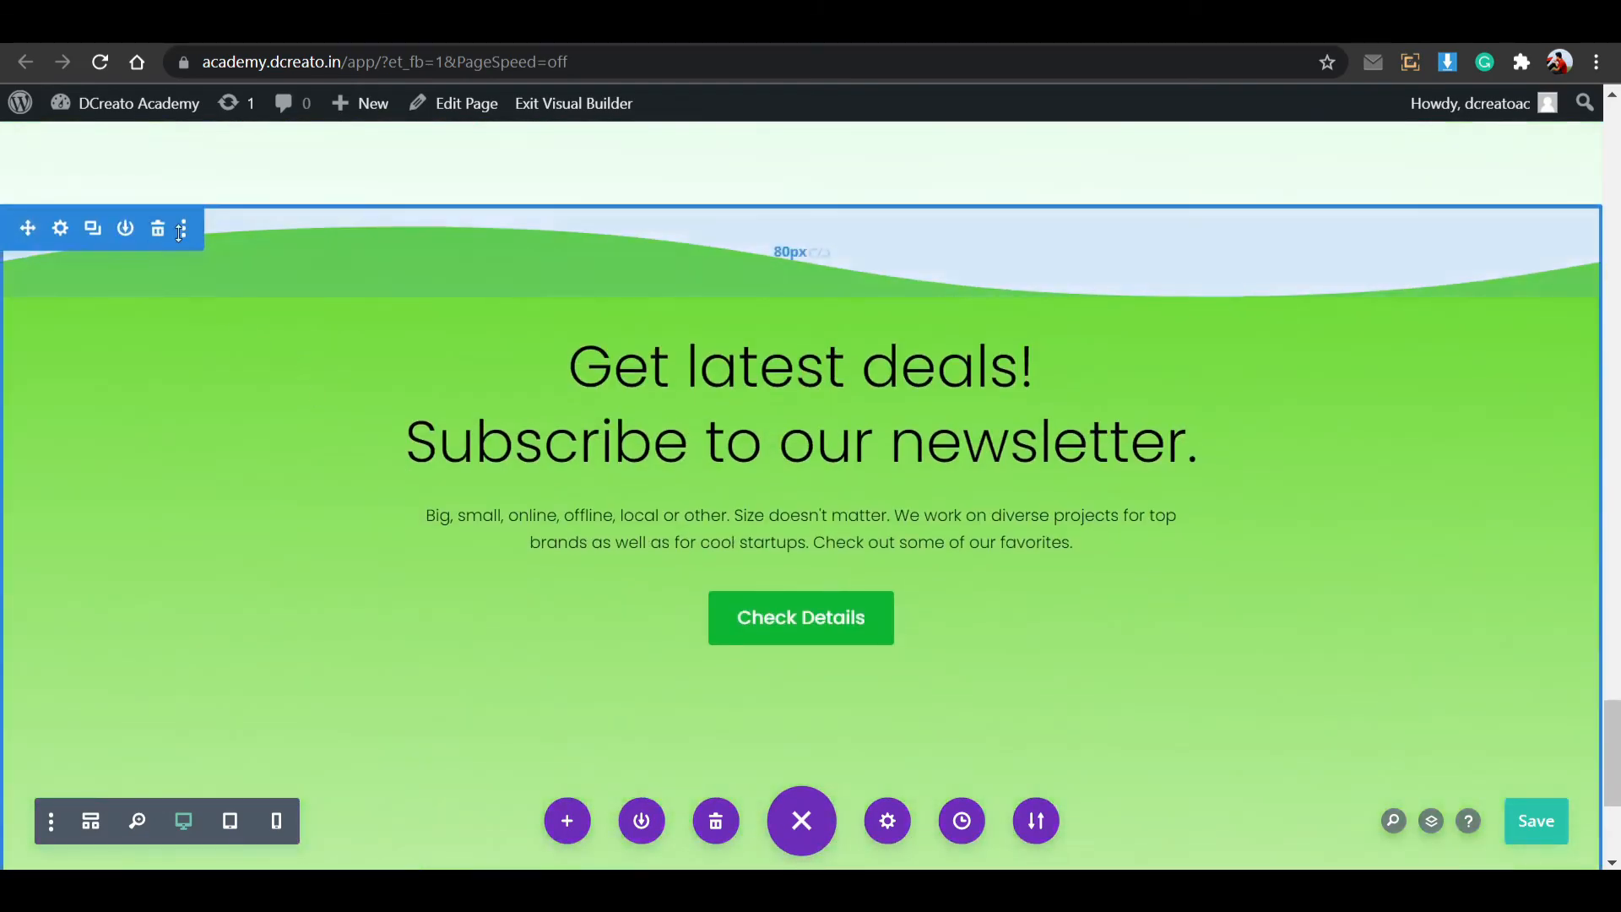
pyautogui.click(184, 227)
pyautogui.click(177, 390)
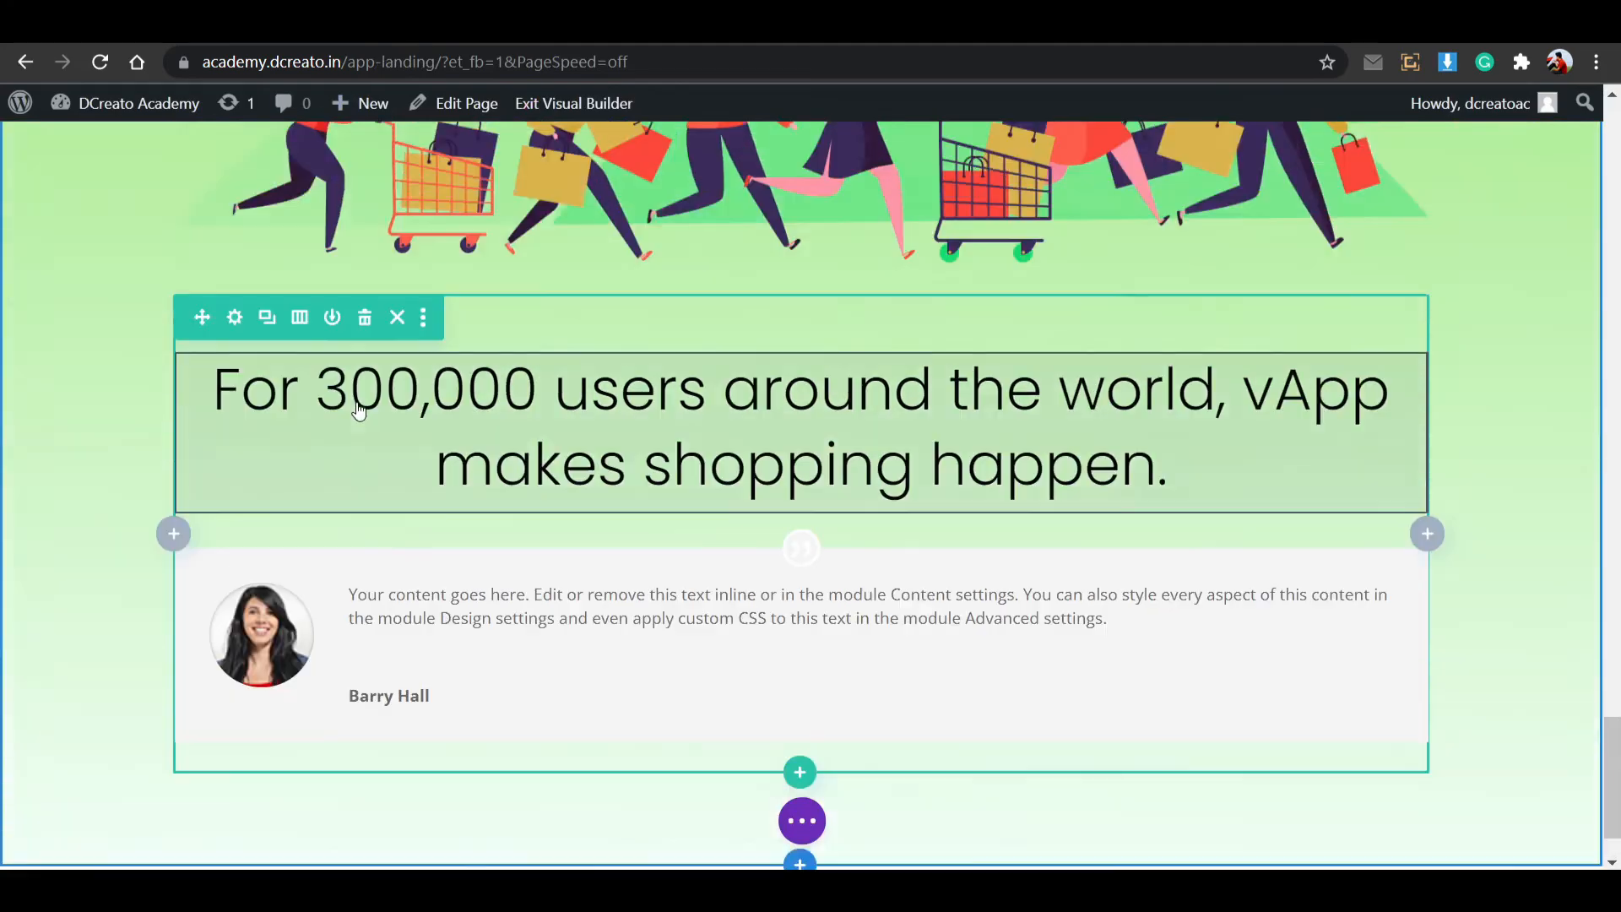
# Paste the copied newsletter section below the "Stunning Design, Powerful User Experience." section on the app-landing page and check it.
pyautogui.scroll(10, 358, 411)
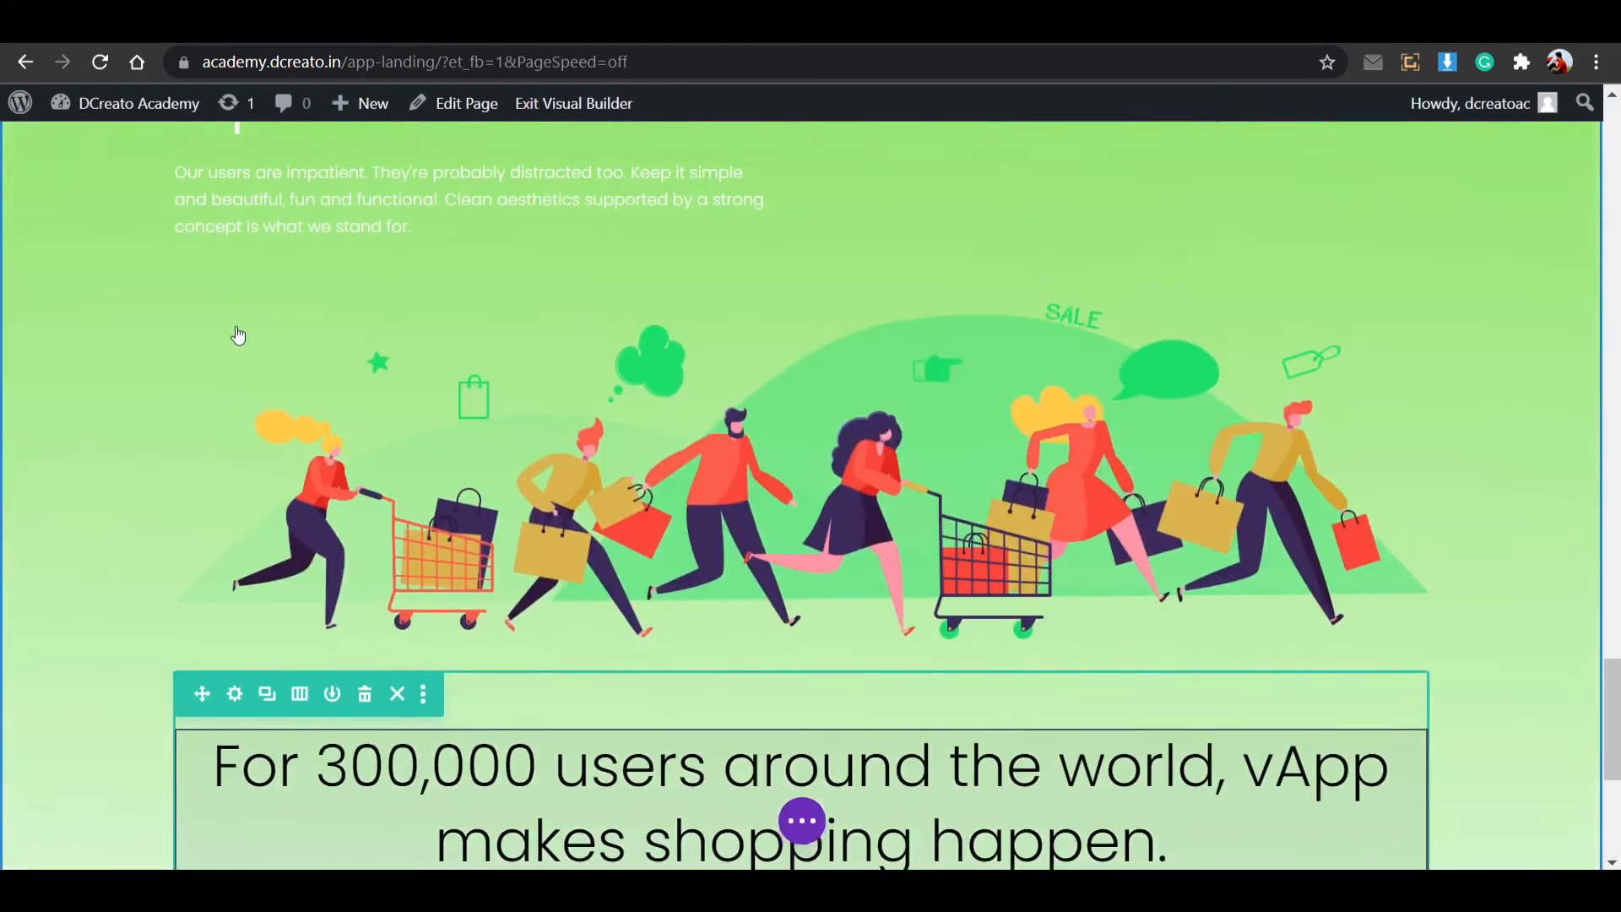
pyautogui.click(217, 150)
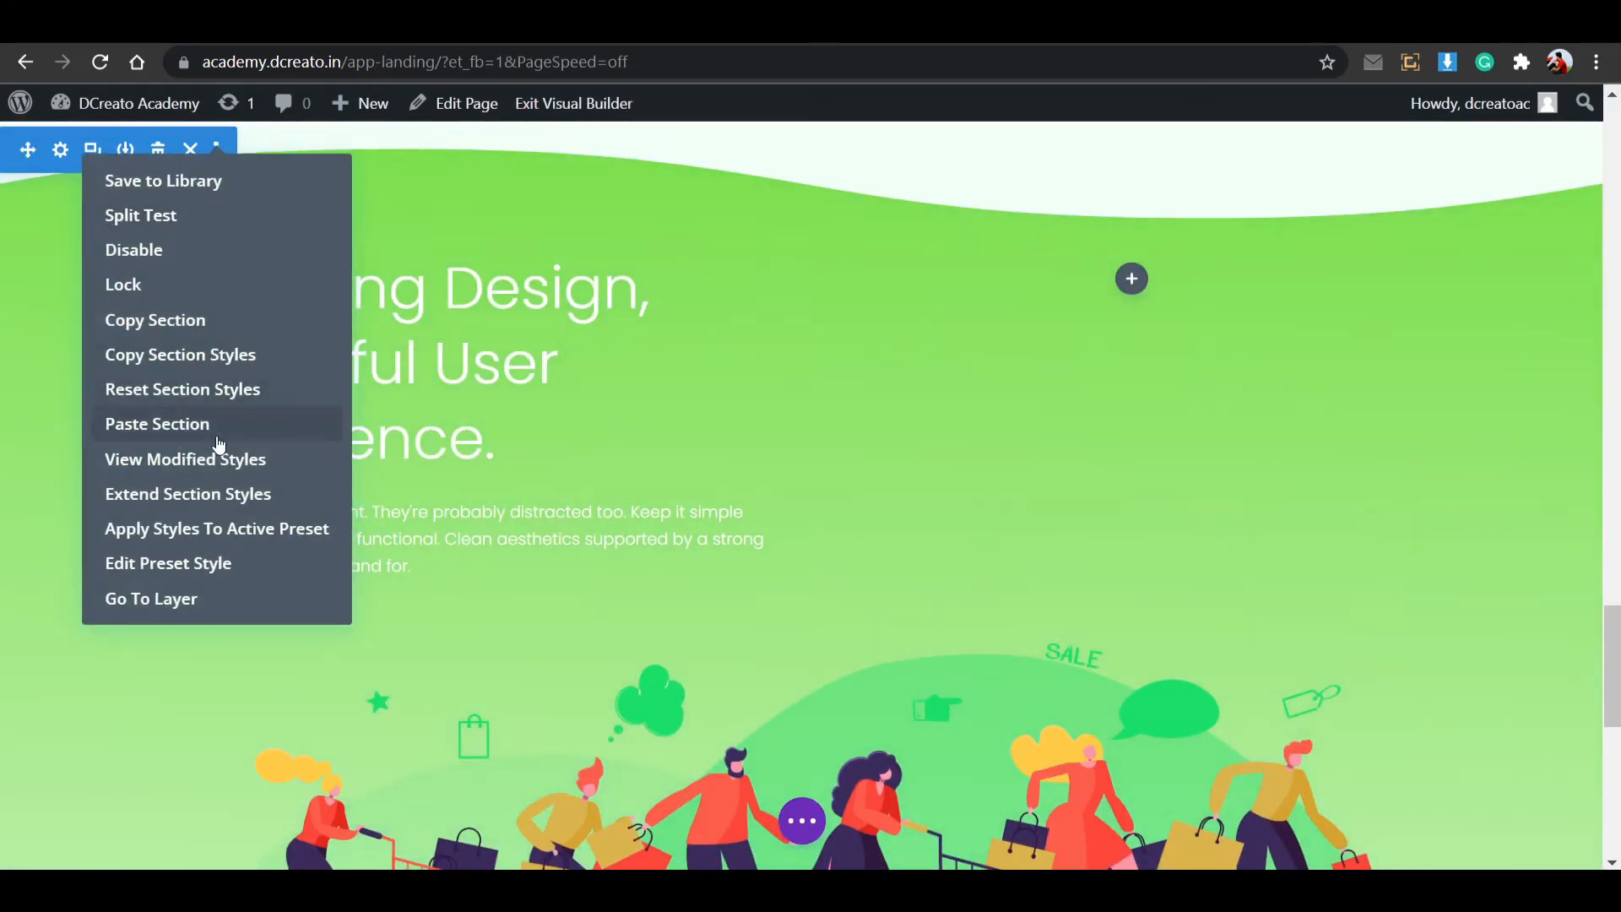
pyautogui.click(219, 431)
pyautogui.scroll(-12, 715, 493)
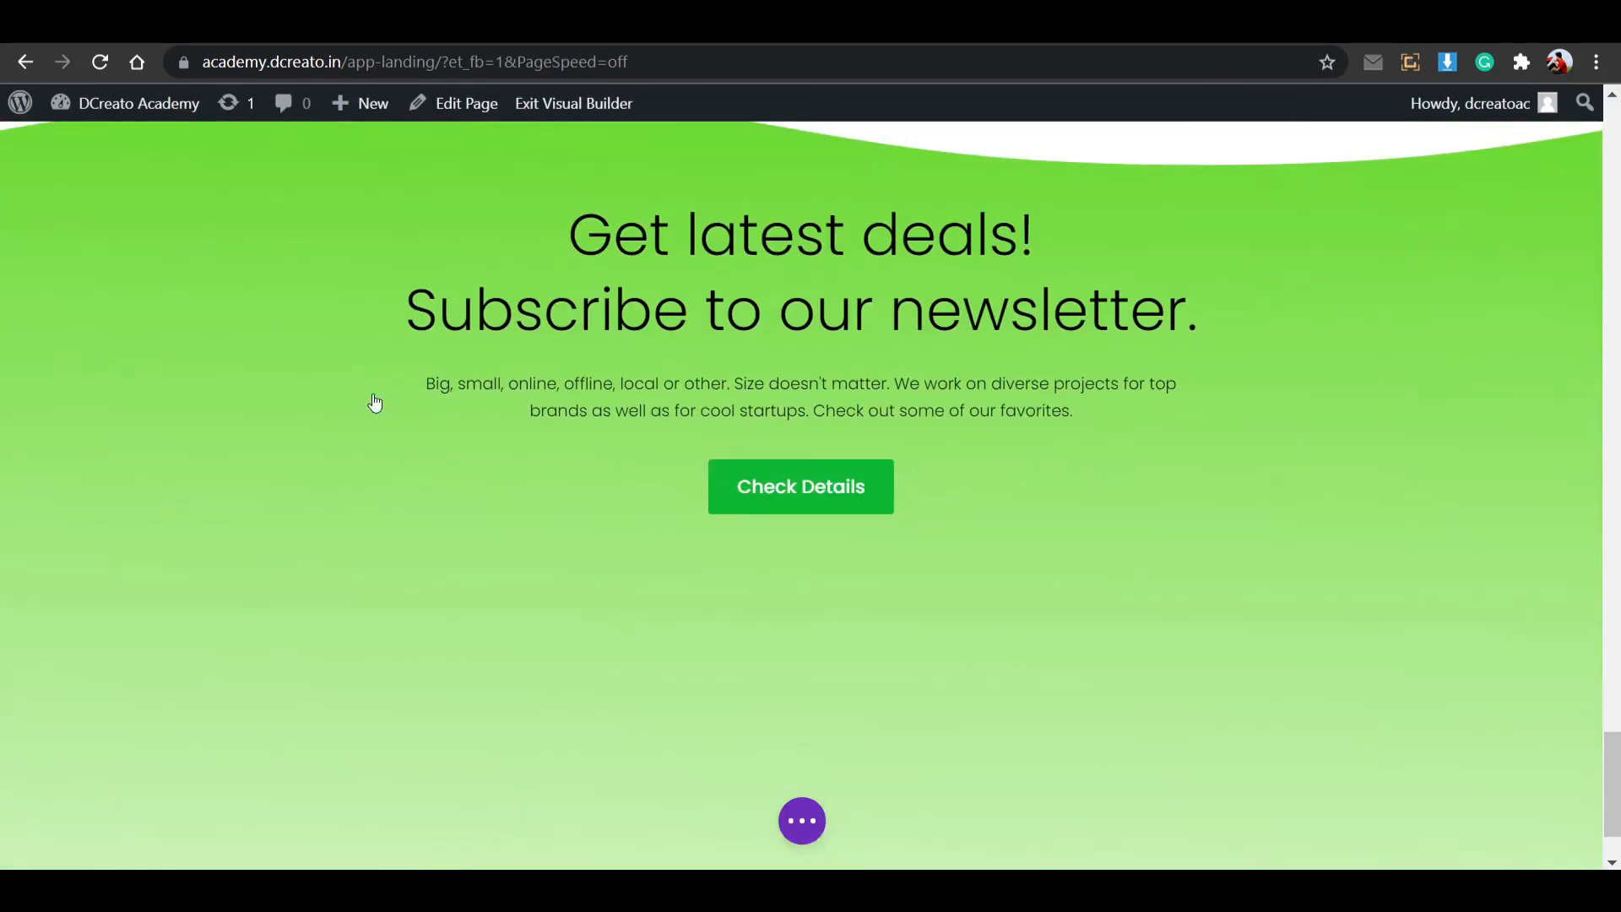
# Examine the background gradient settings of the "Get latest deals! Subscribe to our newsletter." section.
pyautogui.scroll(2, 374, 402)
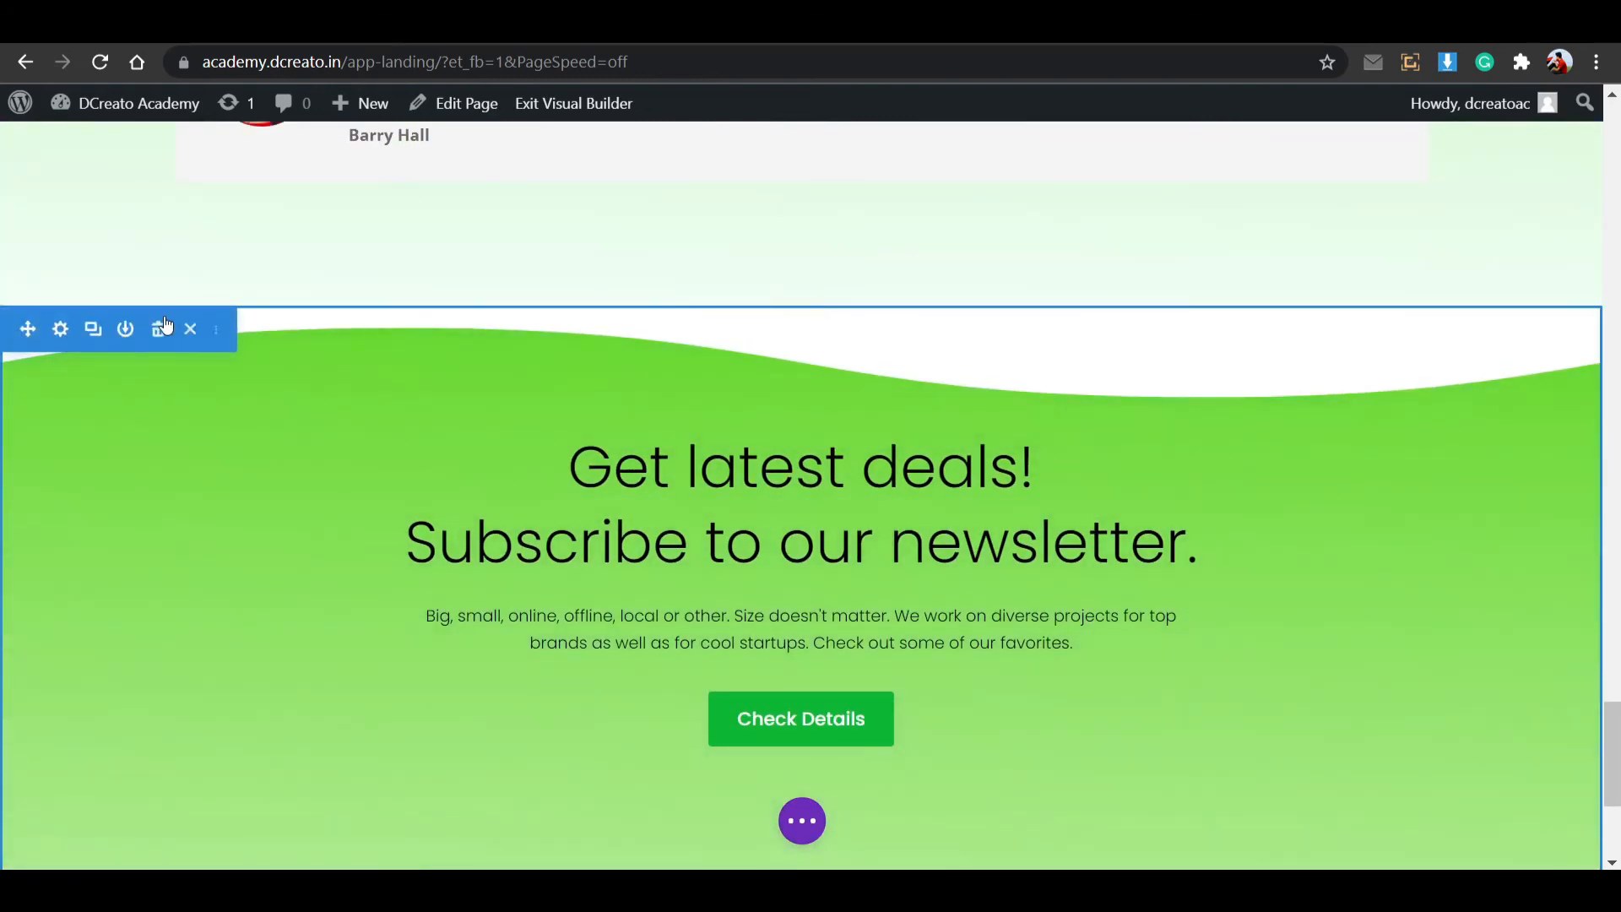
pyautogui.click(63, 329)
pyautogui.click(1207, 279)
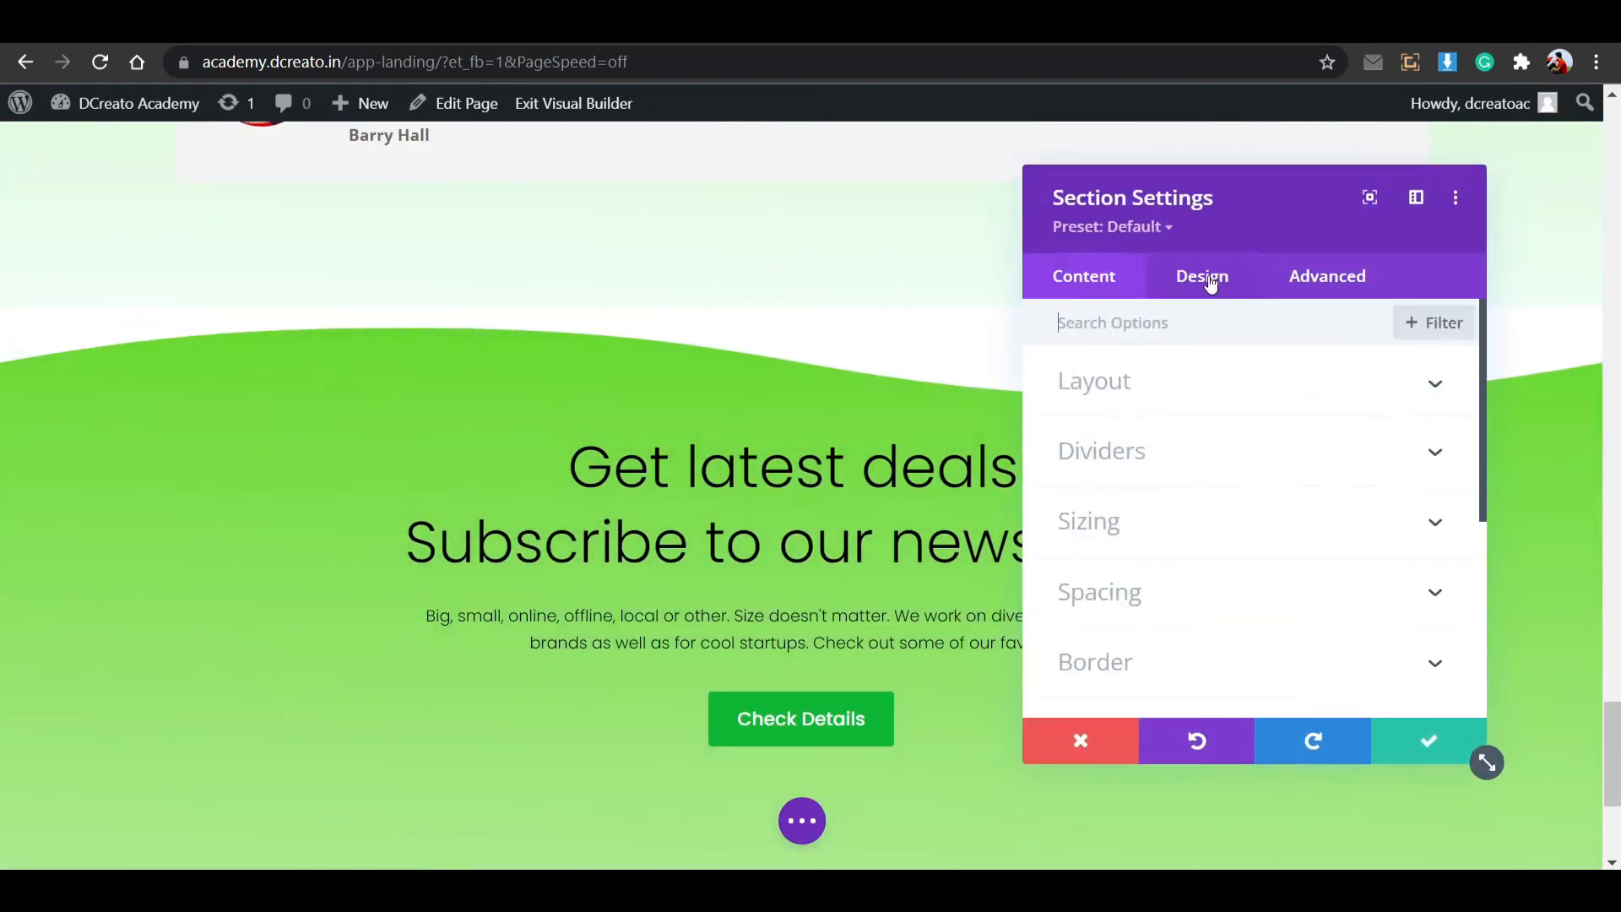
pyautogui.click(1121, 293)
pyautogui.click(1143, 450)
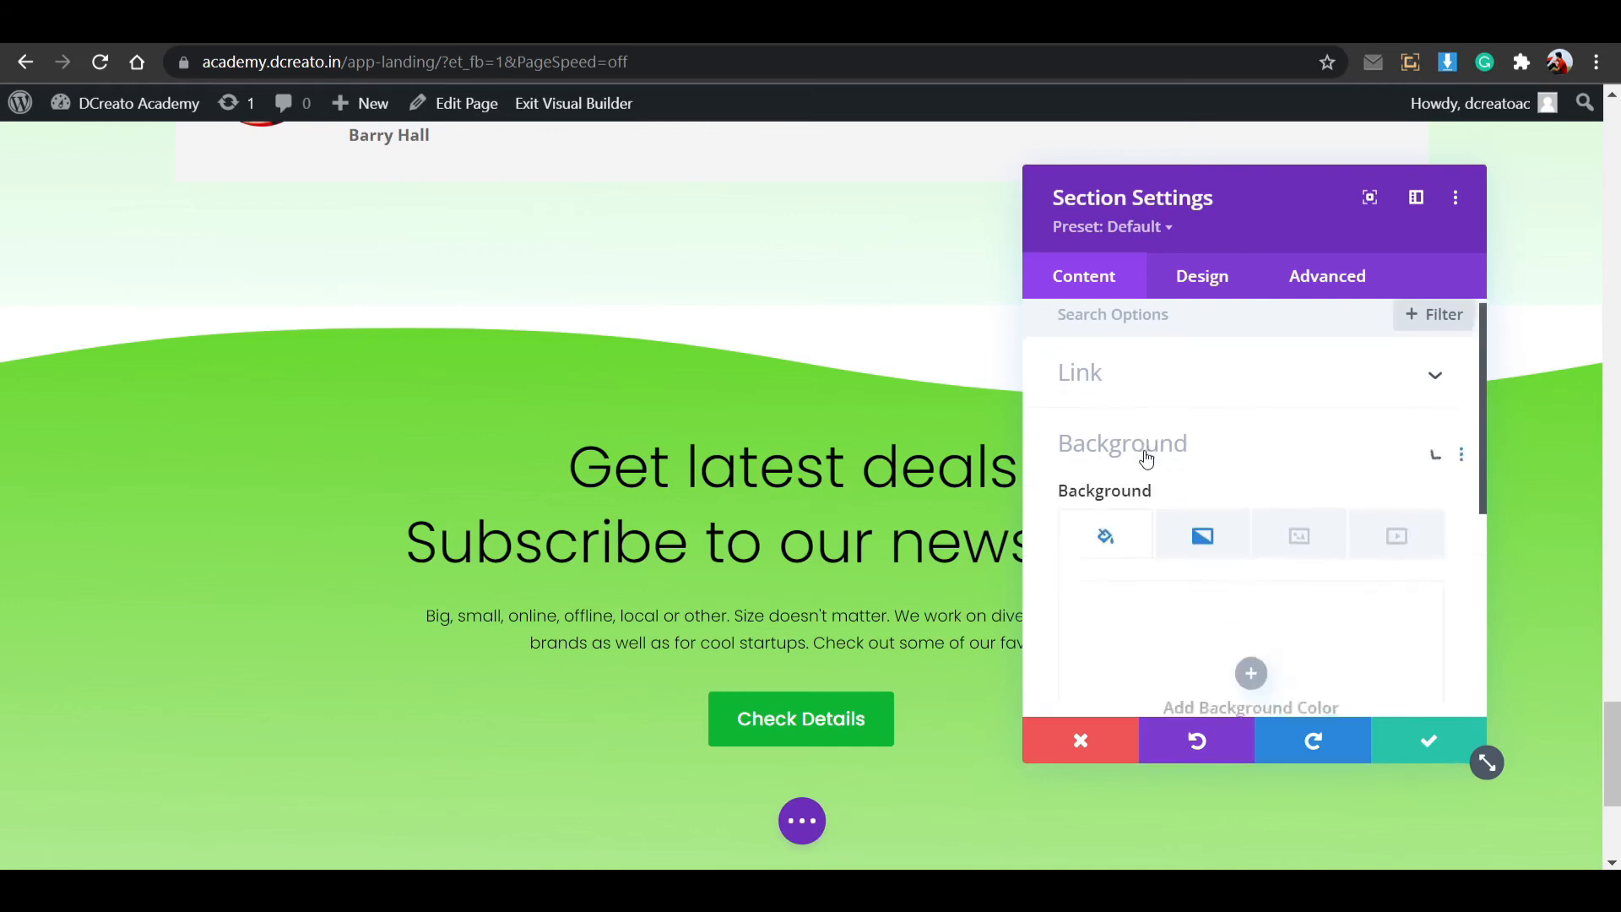
pyautogui.click(1182, 418)
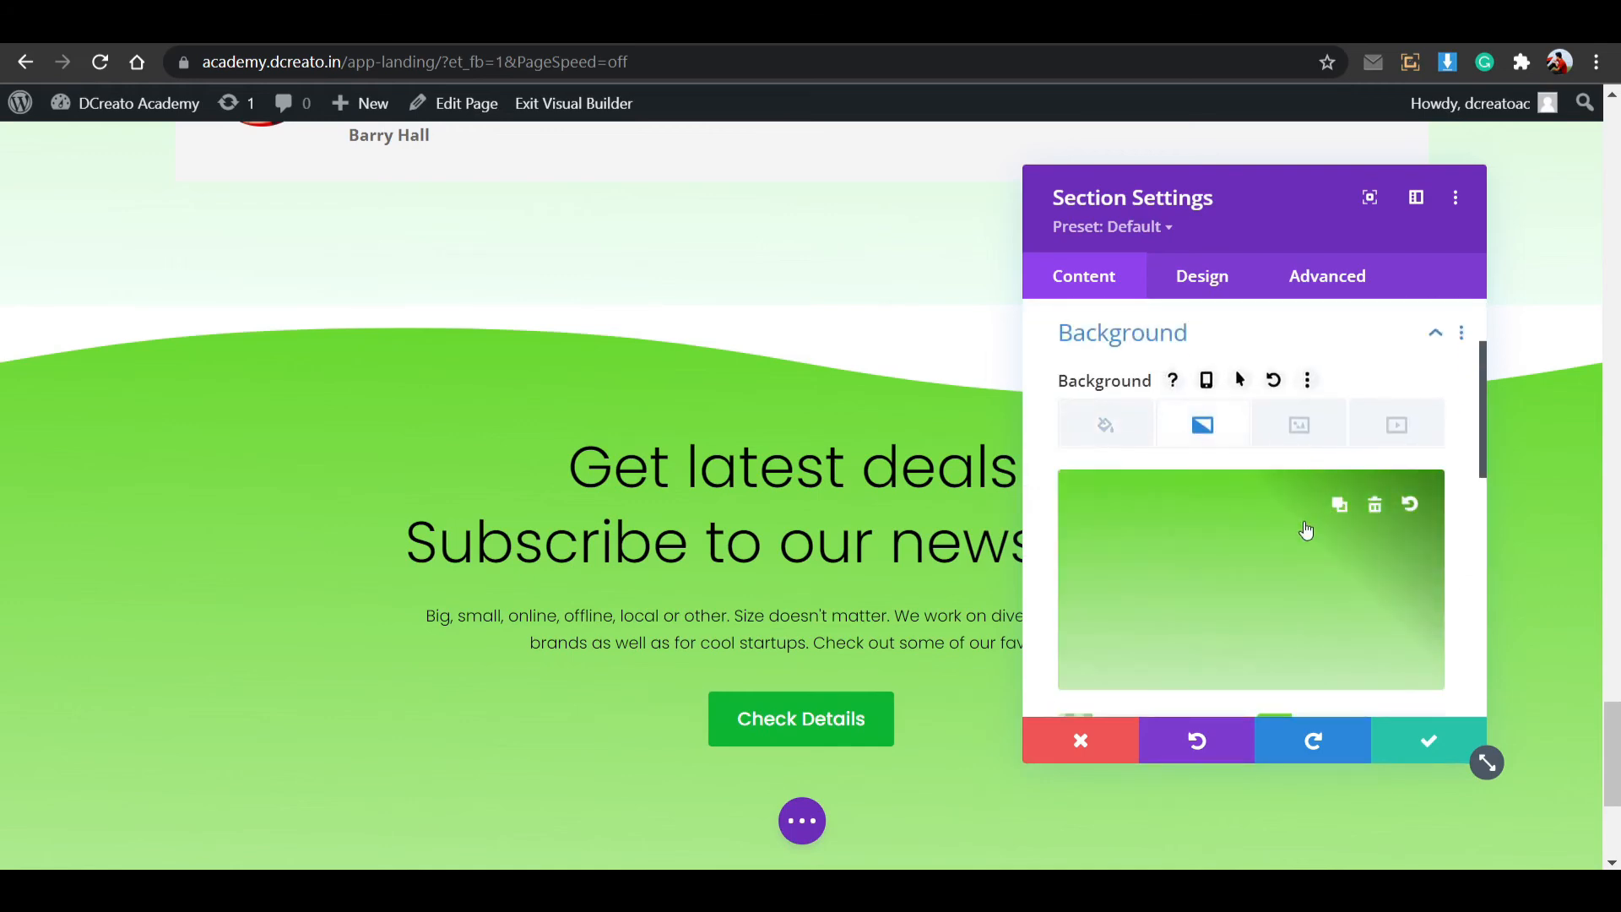
pyautogui.scroll(-3, 1339, 515)
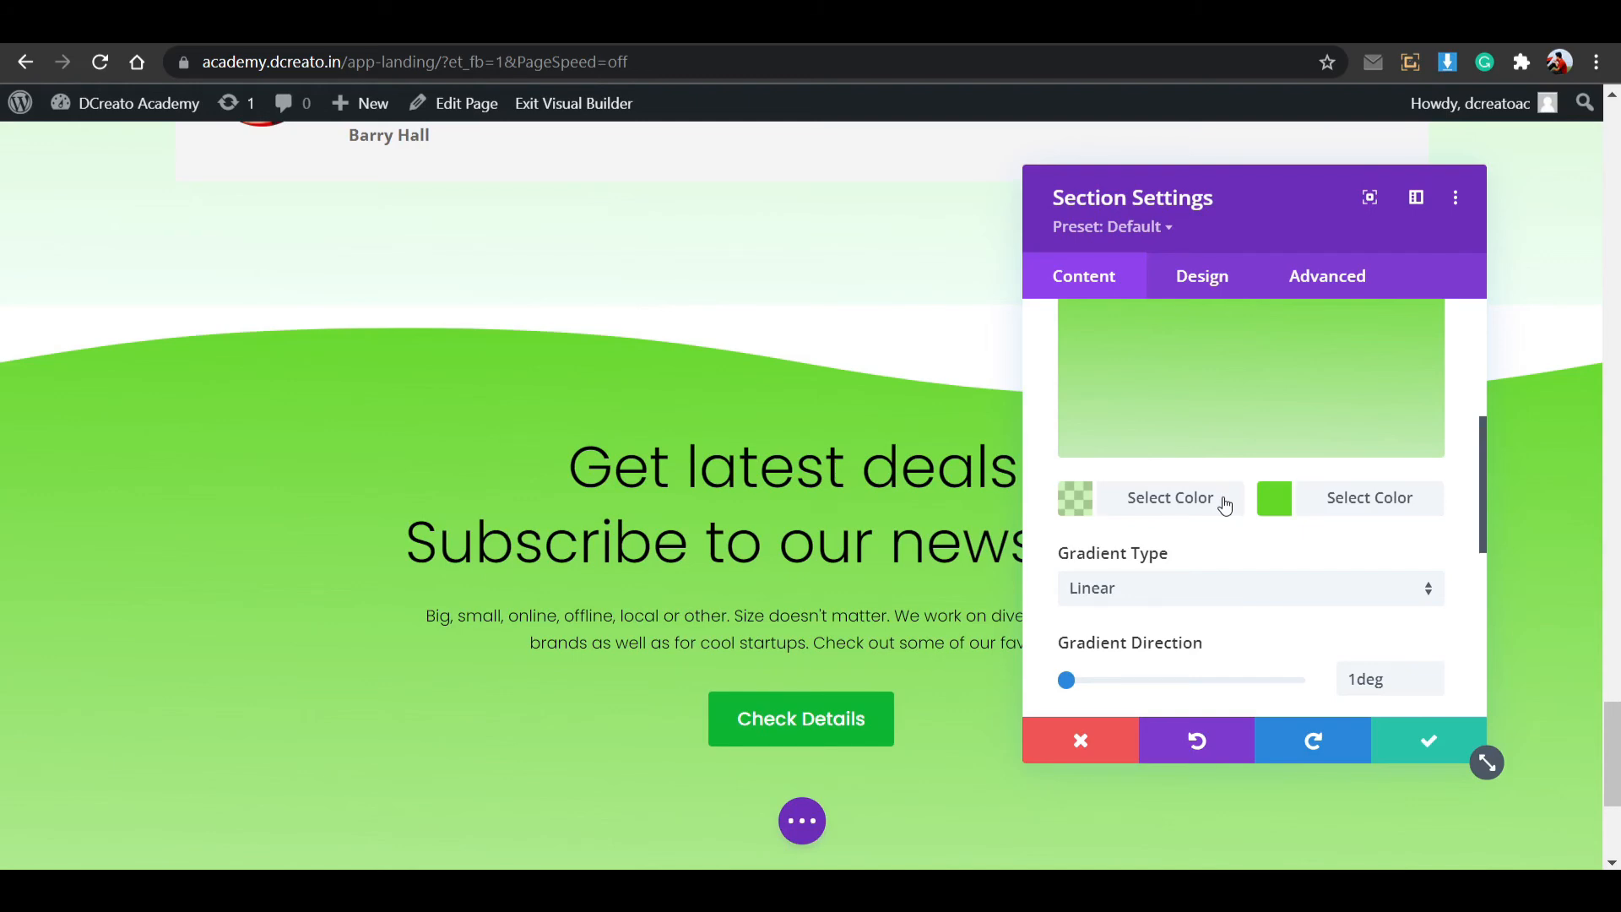
pyautogui.scroll(5, 1241, 405)
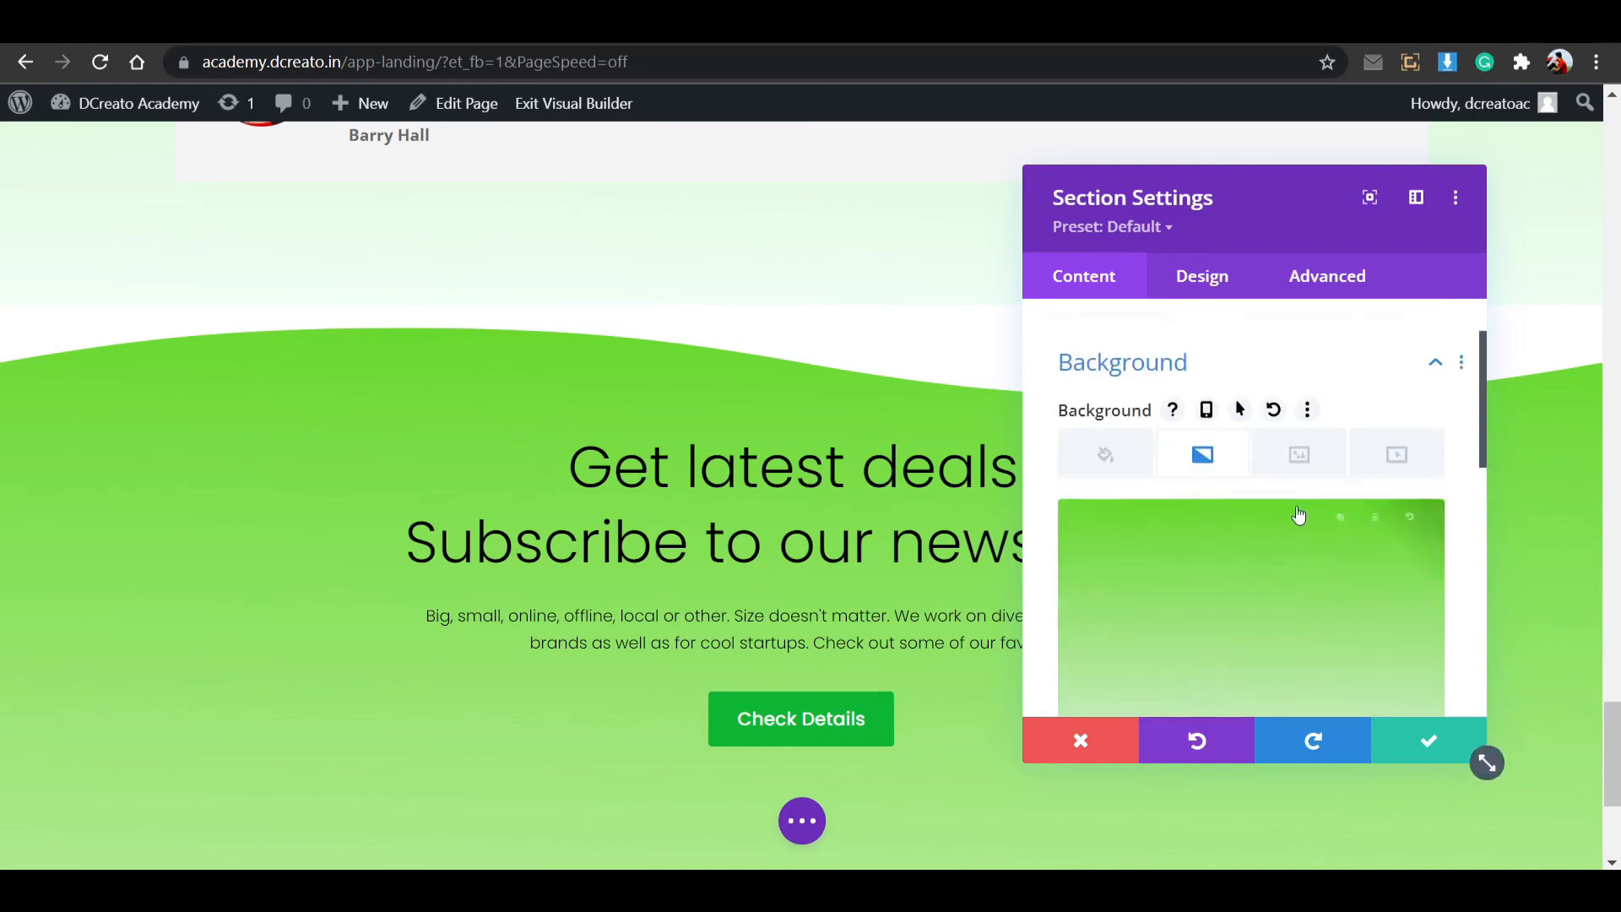
# Set the newsletter section's top padding to 120px and save the section settings.
pyautogui.click(1191, 287)
pyautogui.click(1190, 582)
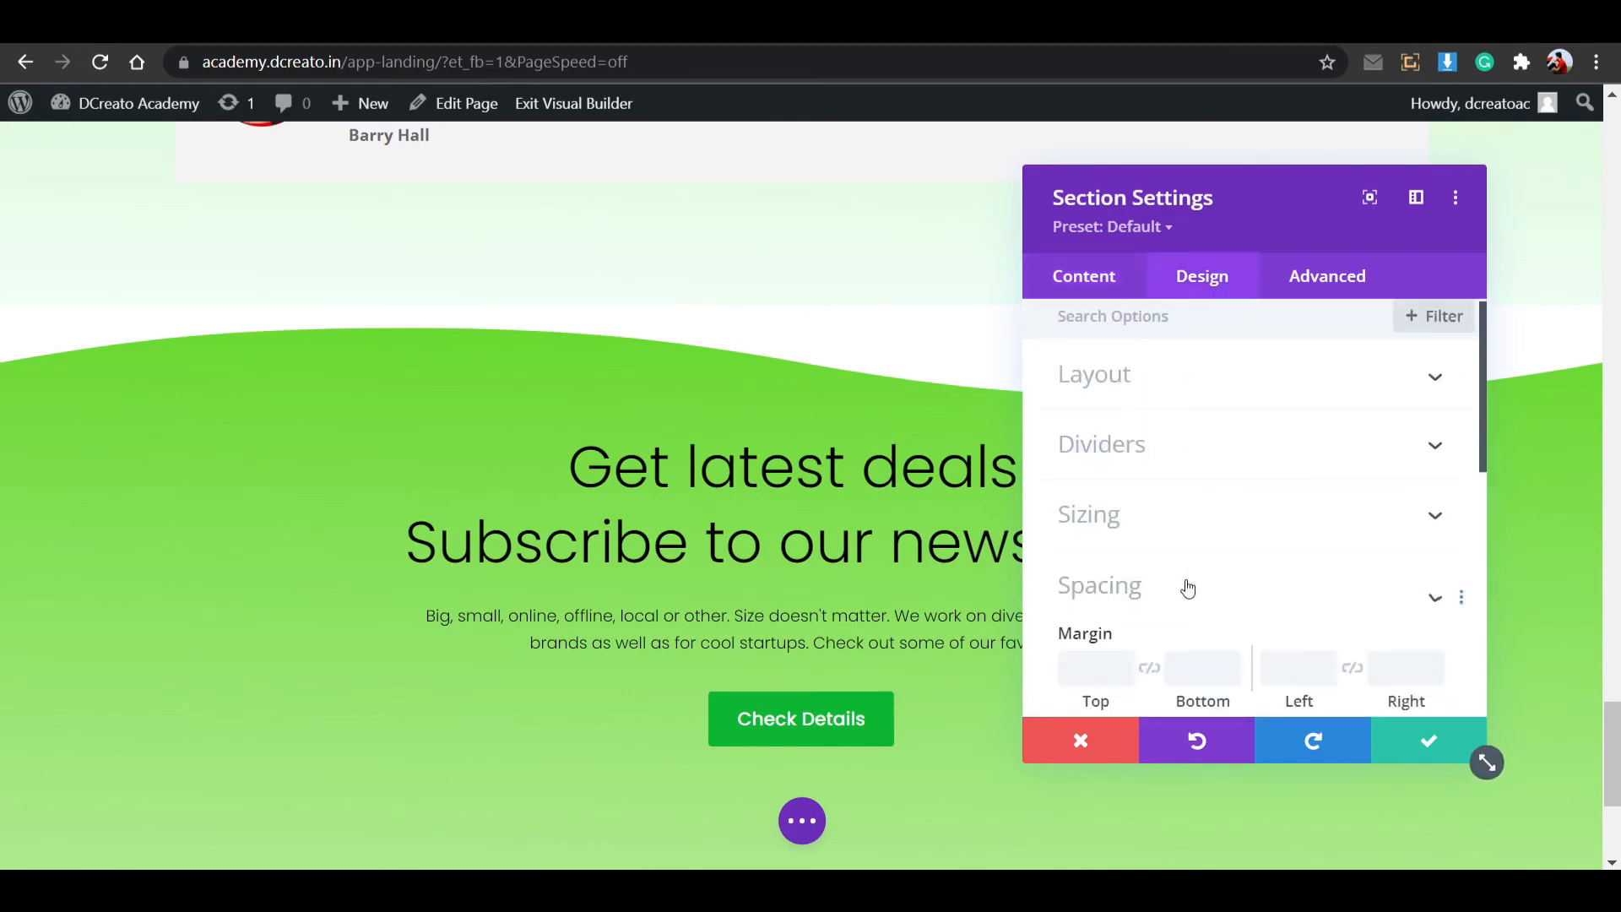
pyautogui.doubleClick(1079, 531)
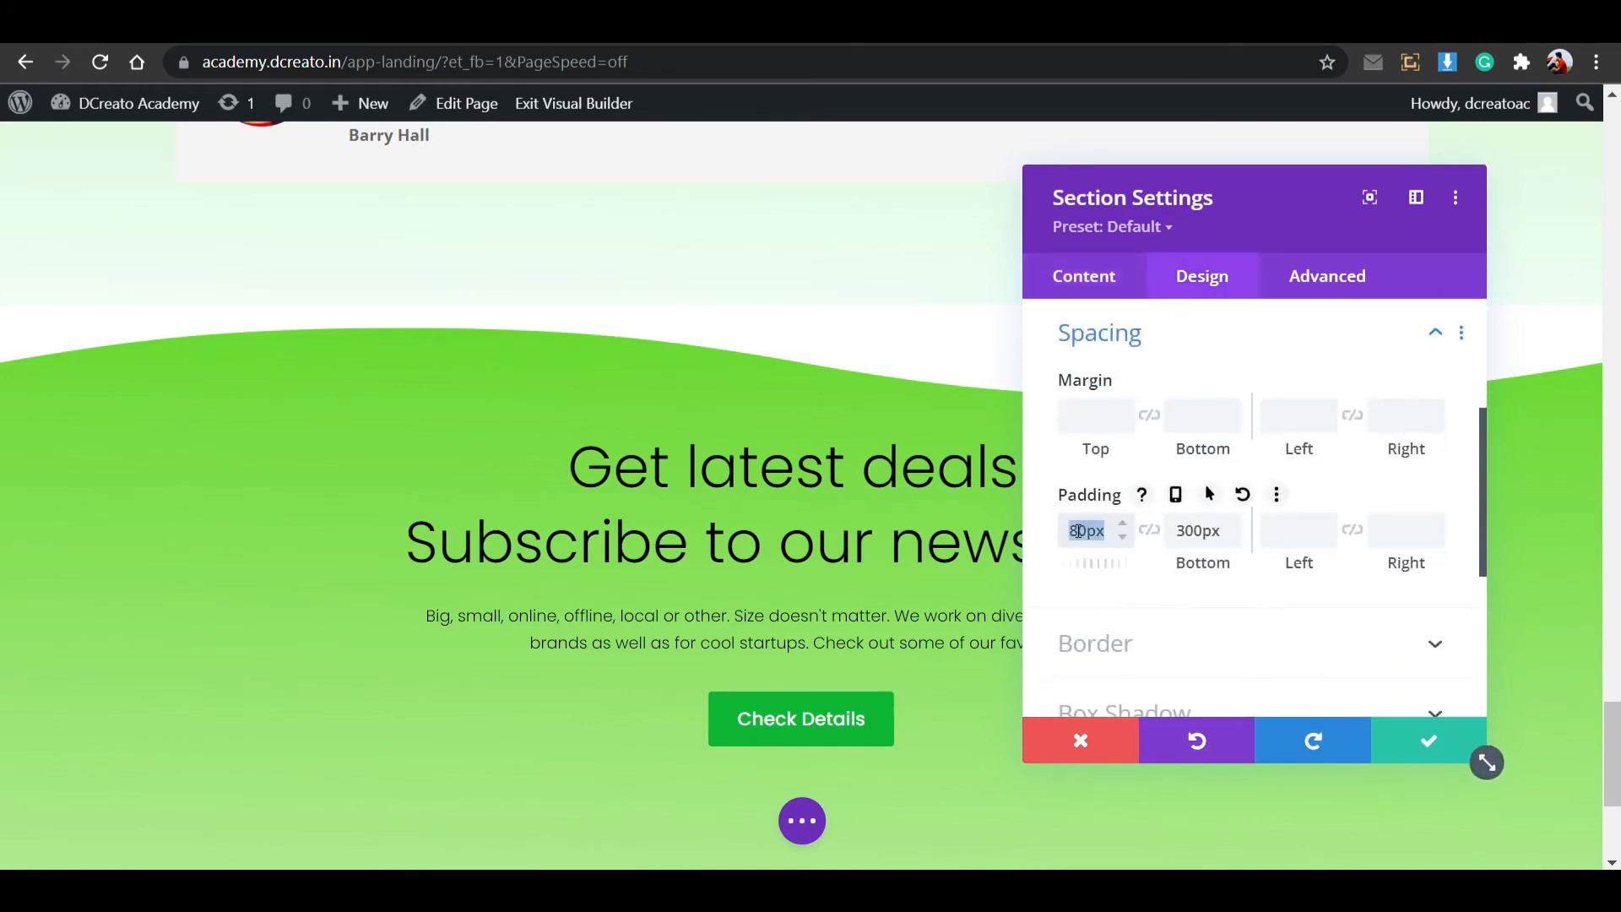
pyautogui.write('120')
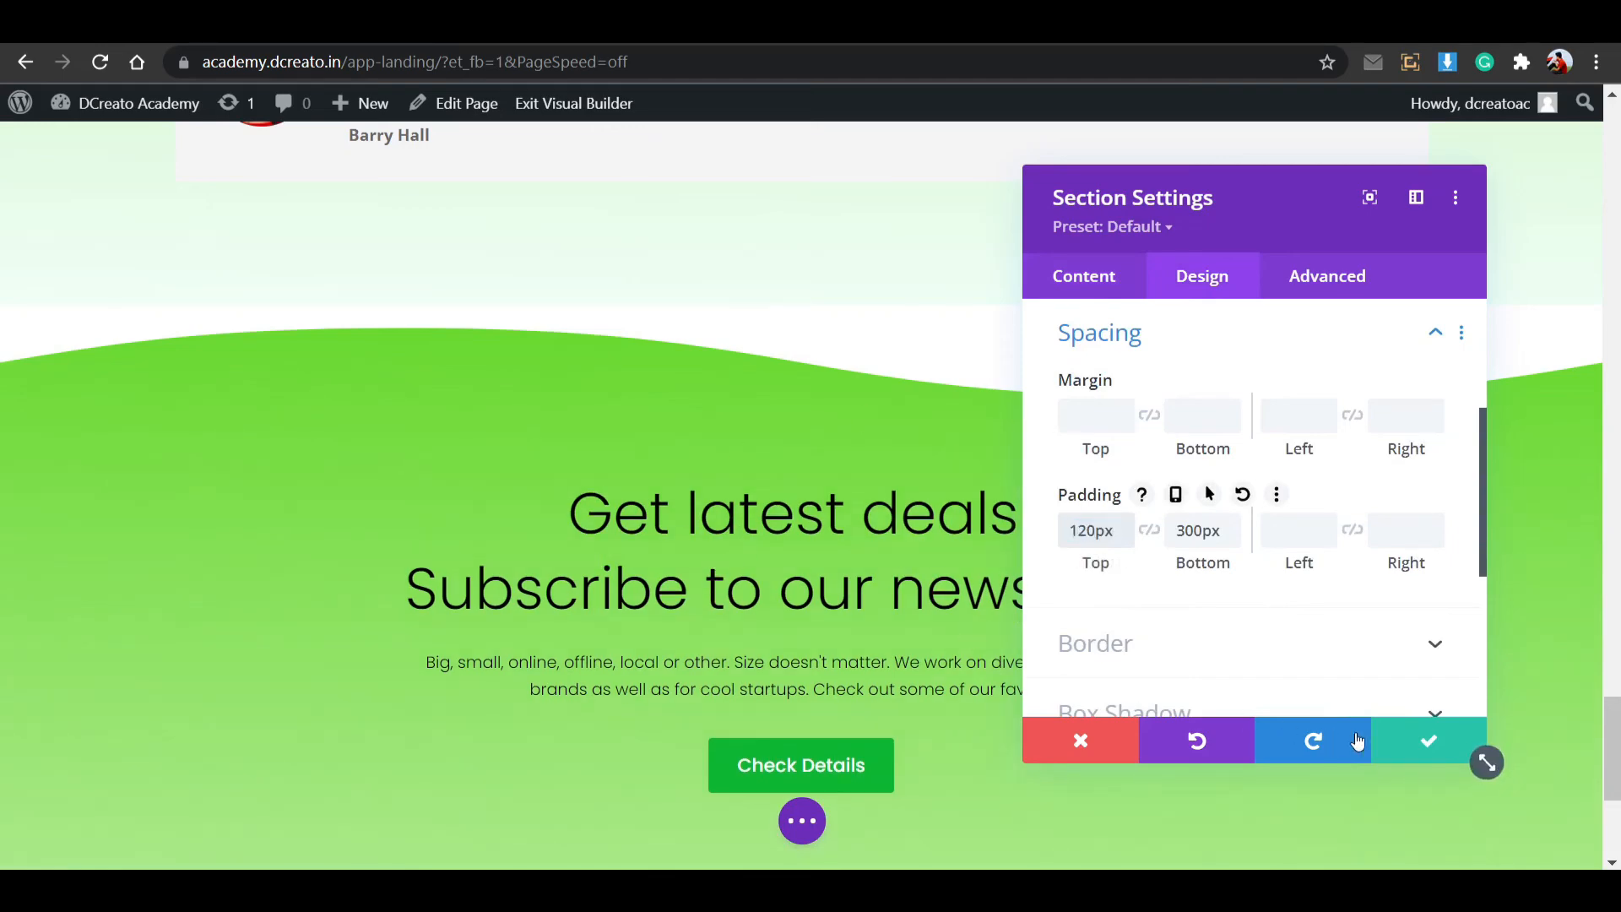
pyautogui.click(1407, 740)
# Switch to the finished app page in the visual builder and copy its "Copyright 2021 All right reserved by DCreato" section.
pyautogui.scroll(-5, 925, 507)
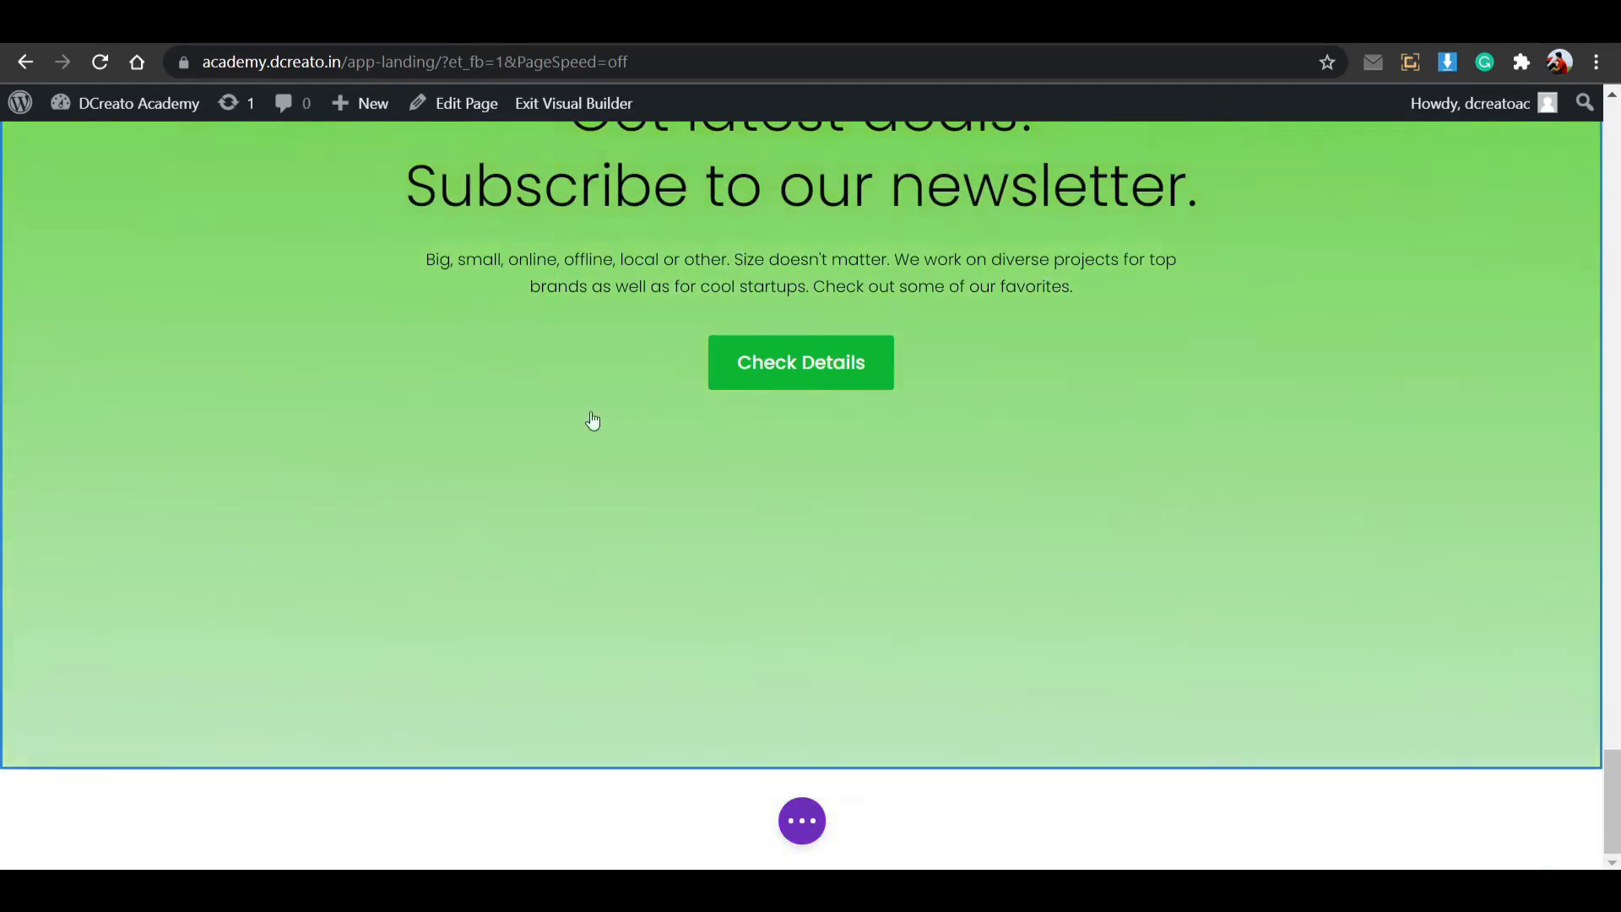
pyautogui.click(808, 27)
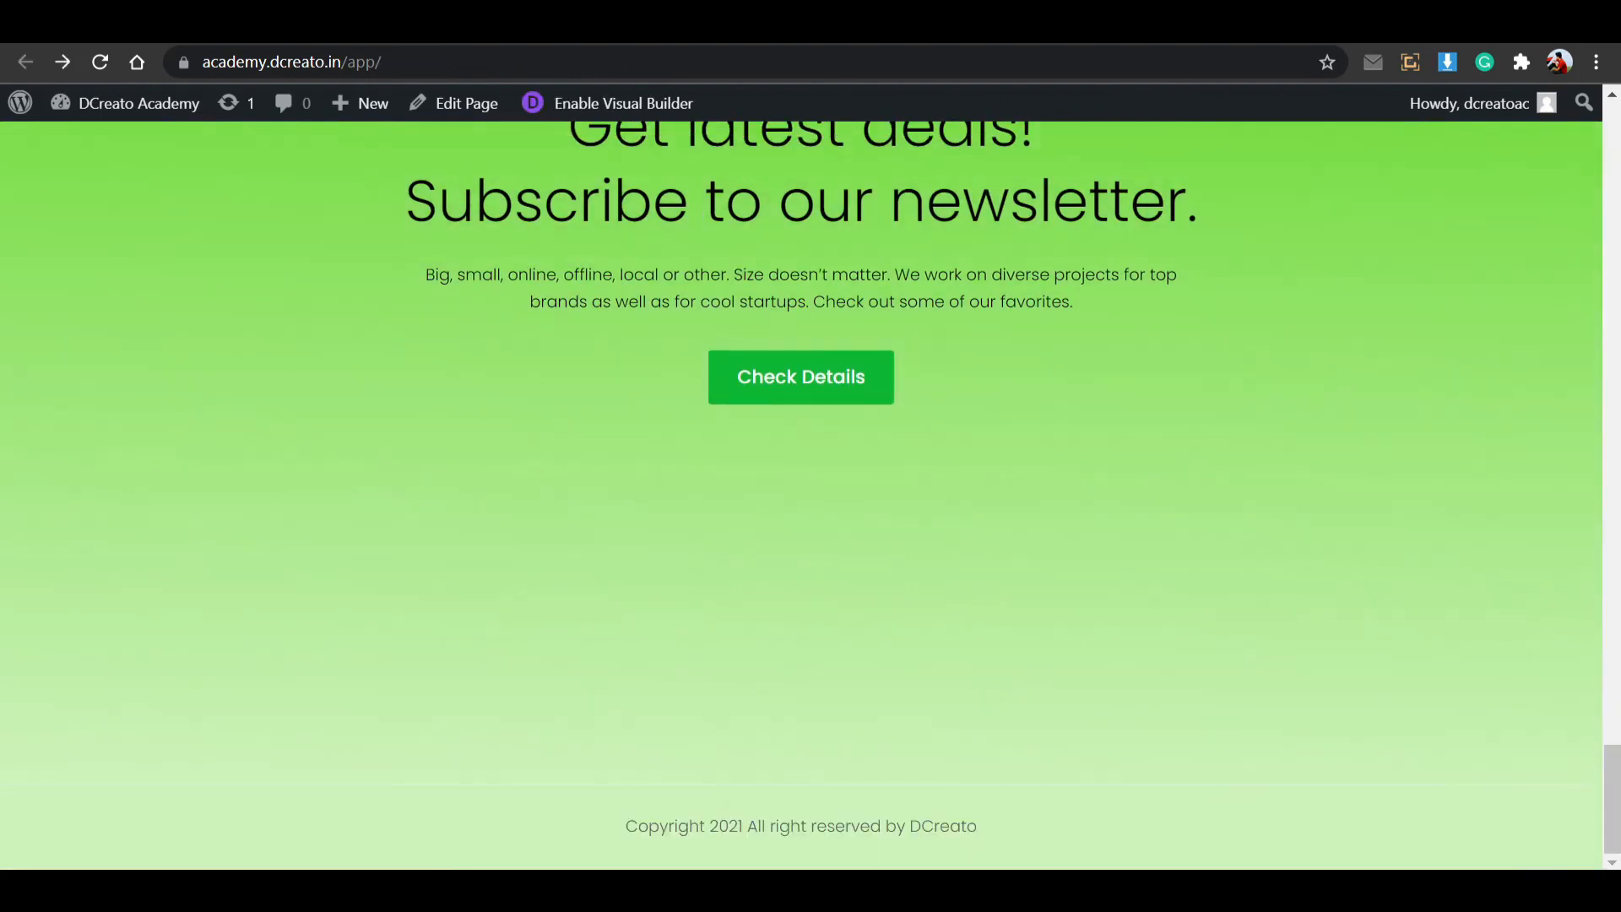
pyautogui.click(608, 27)
pyautogui.scroll(-4, 857, 580)
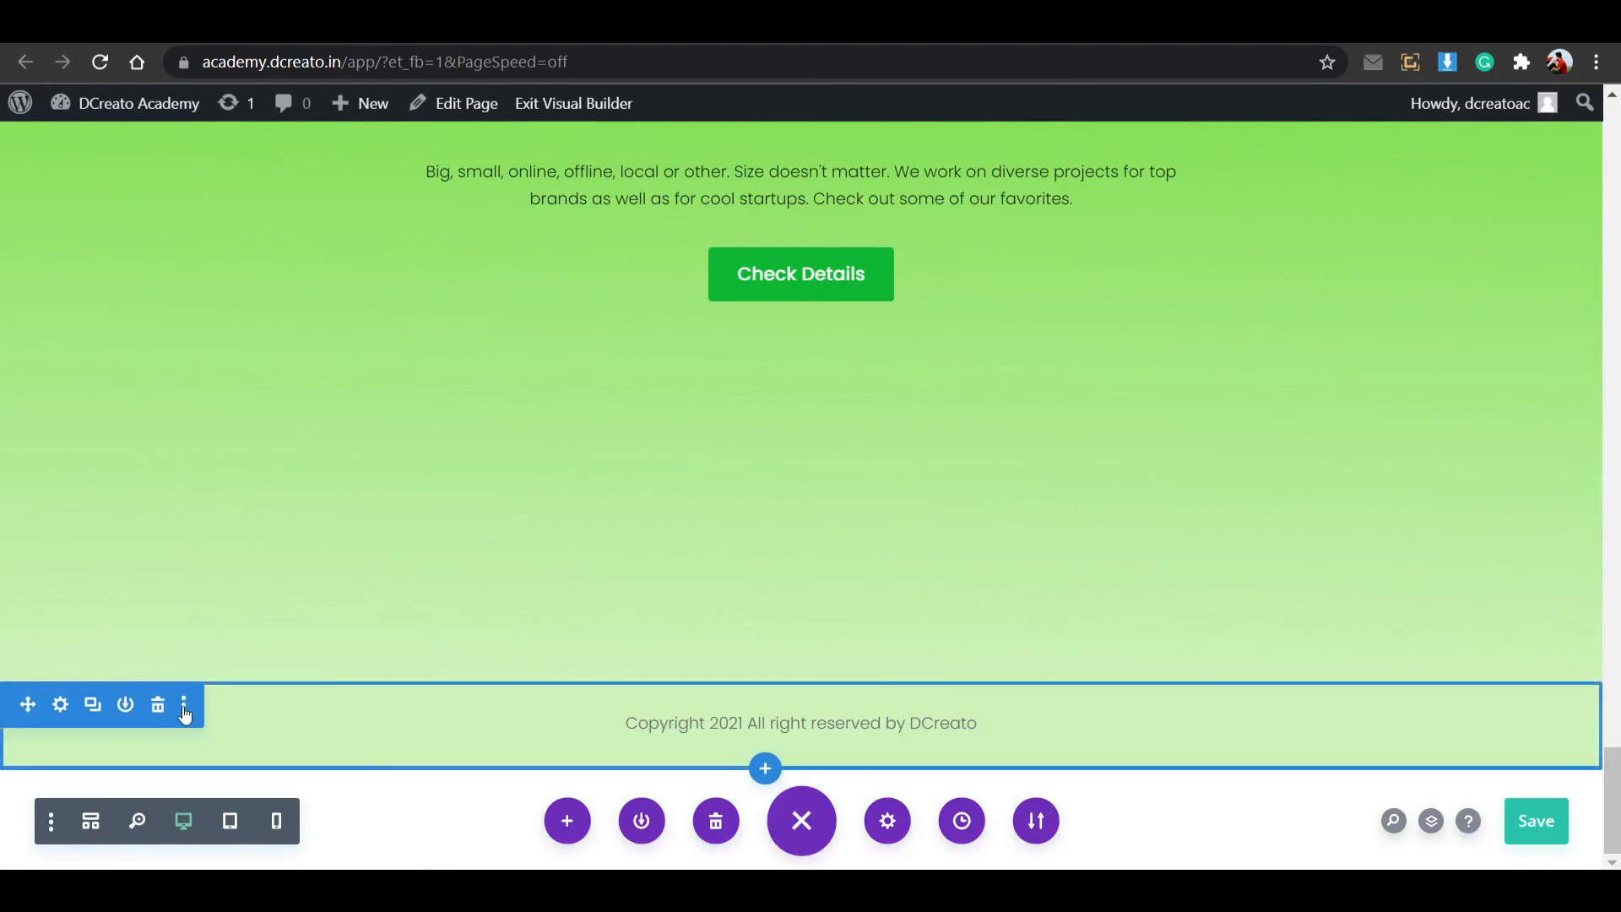
pyautogui.click(184, 705)
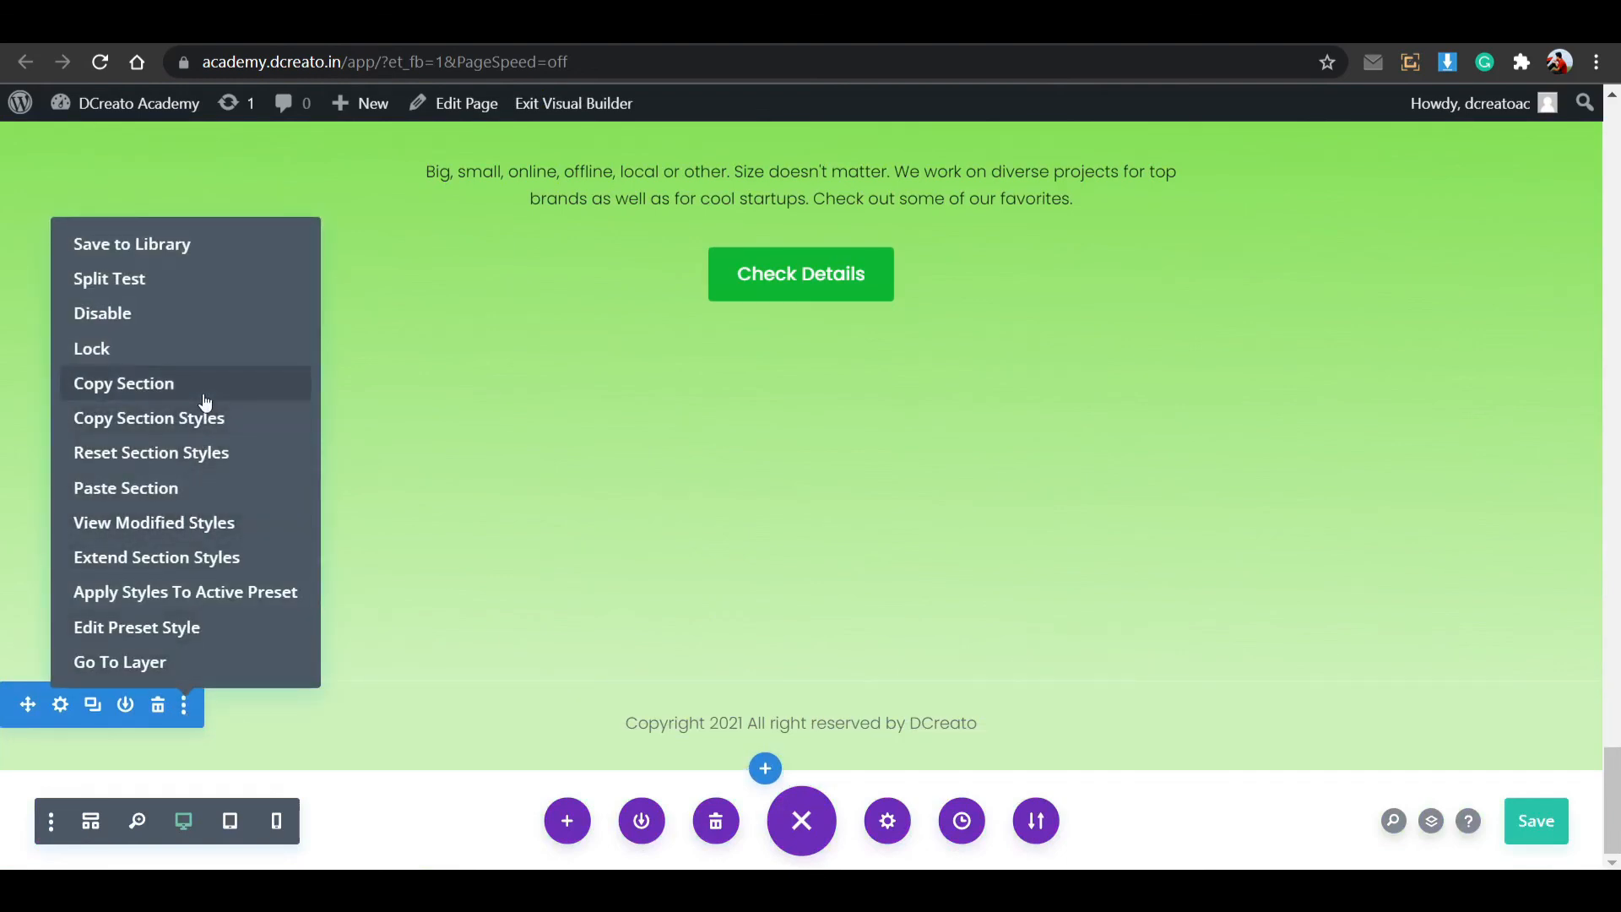
pyautogui.click(203, 390)
# Paste the copied copyright section below the newsletter section on the app-landing page.
pyautogui.click(802, 27)
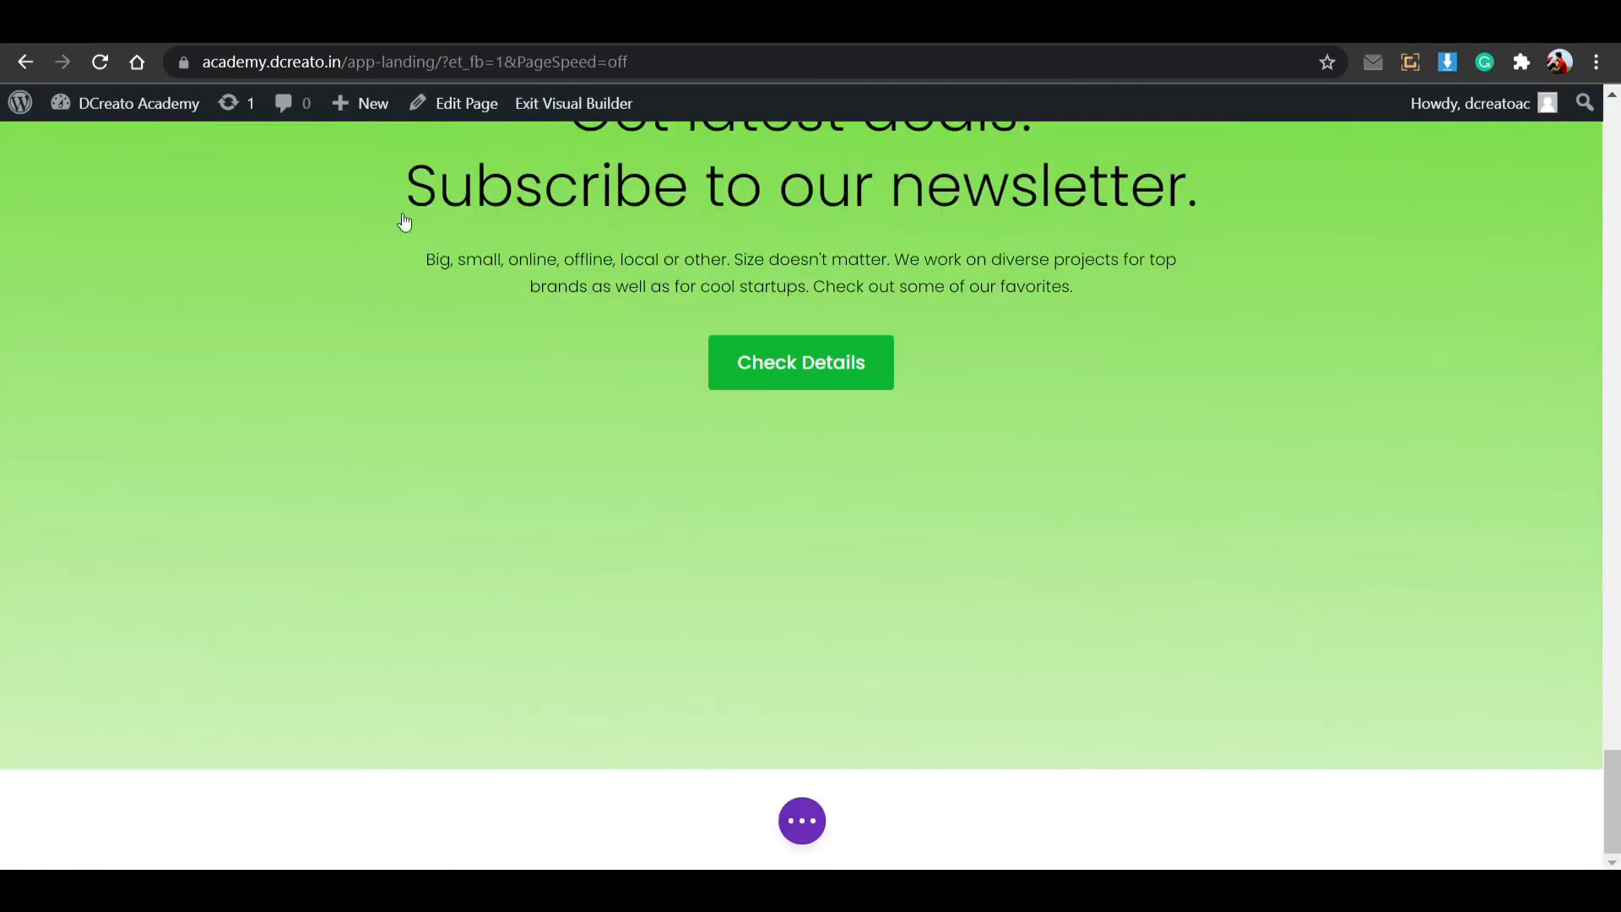
pyautogui.scroll(5, 651, 622)
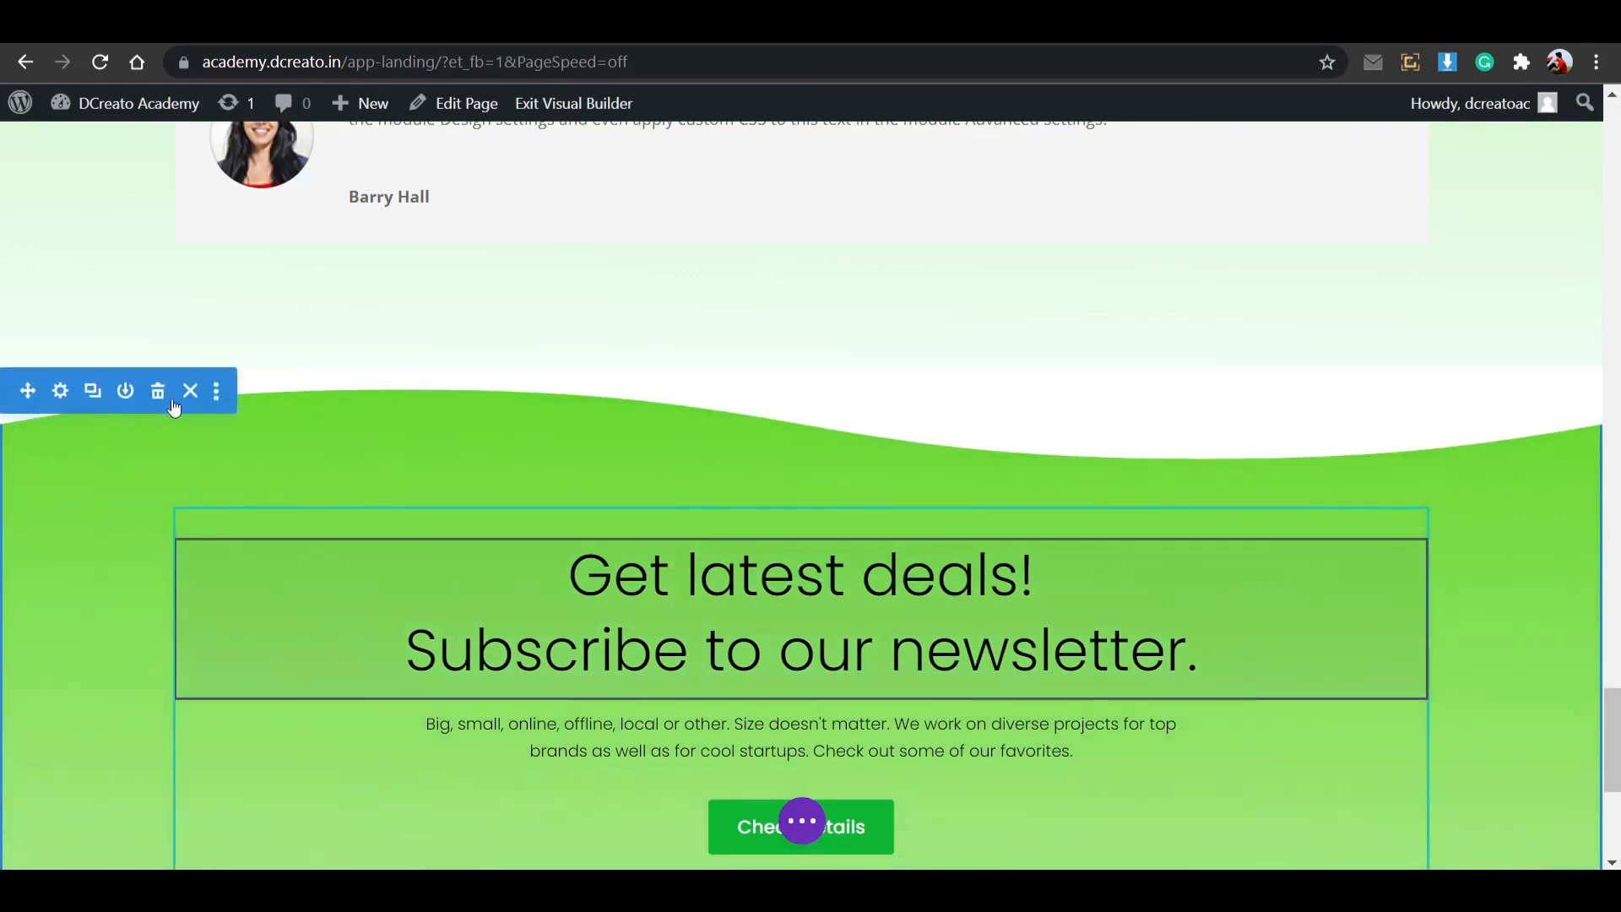
pyautogui.click(215, 394)
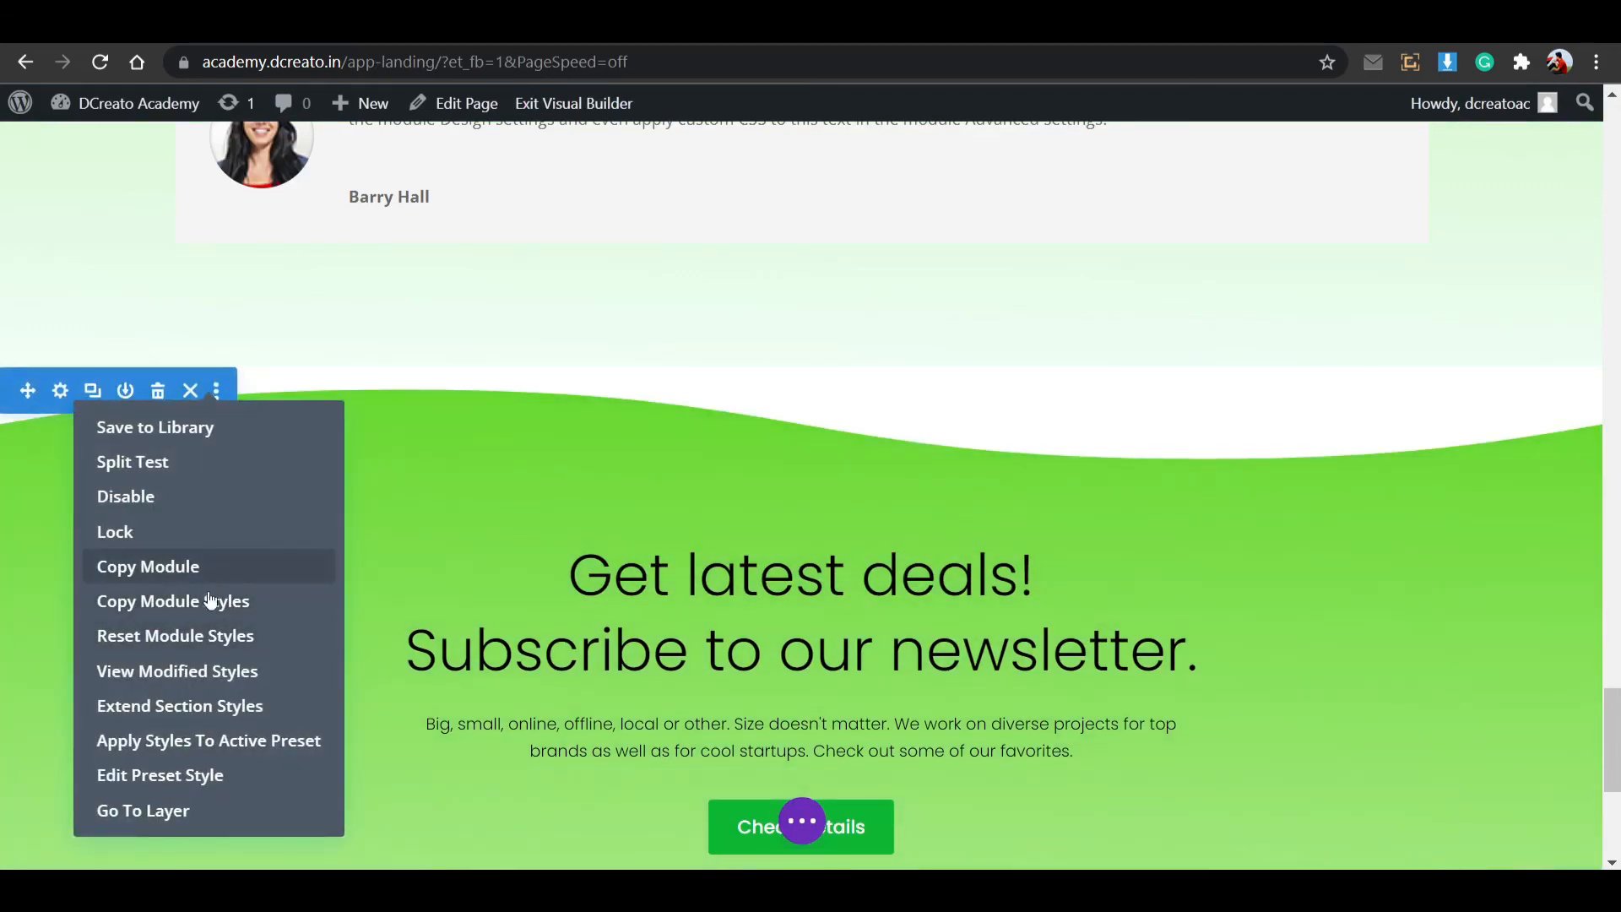
pyautogui.click(105, 534)
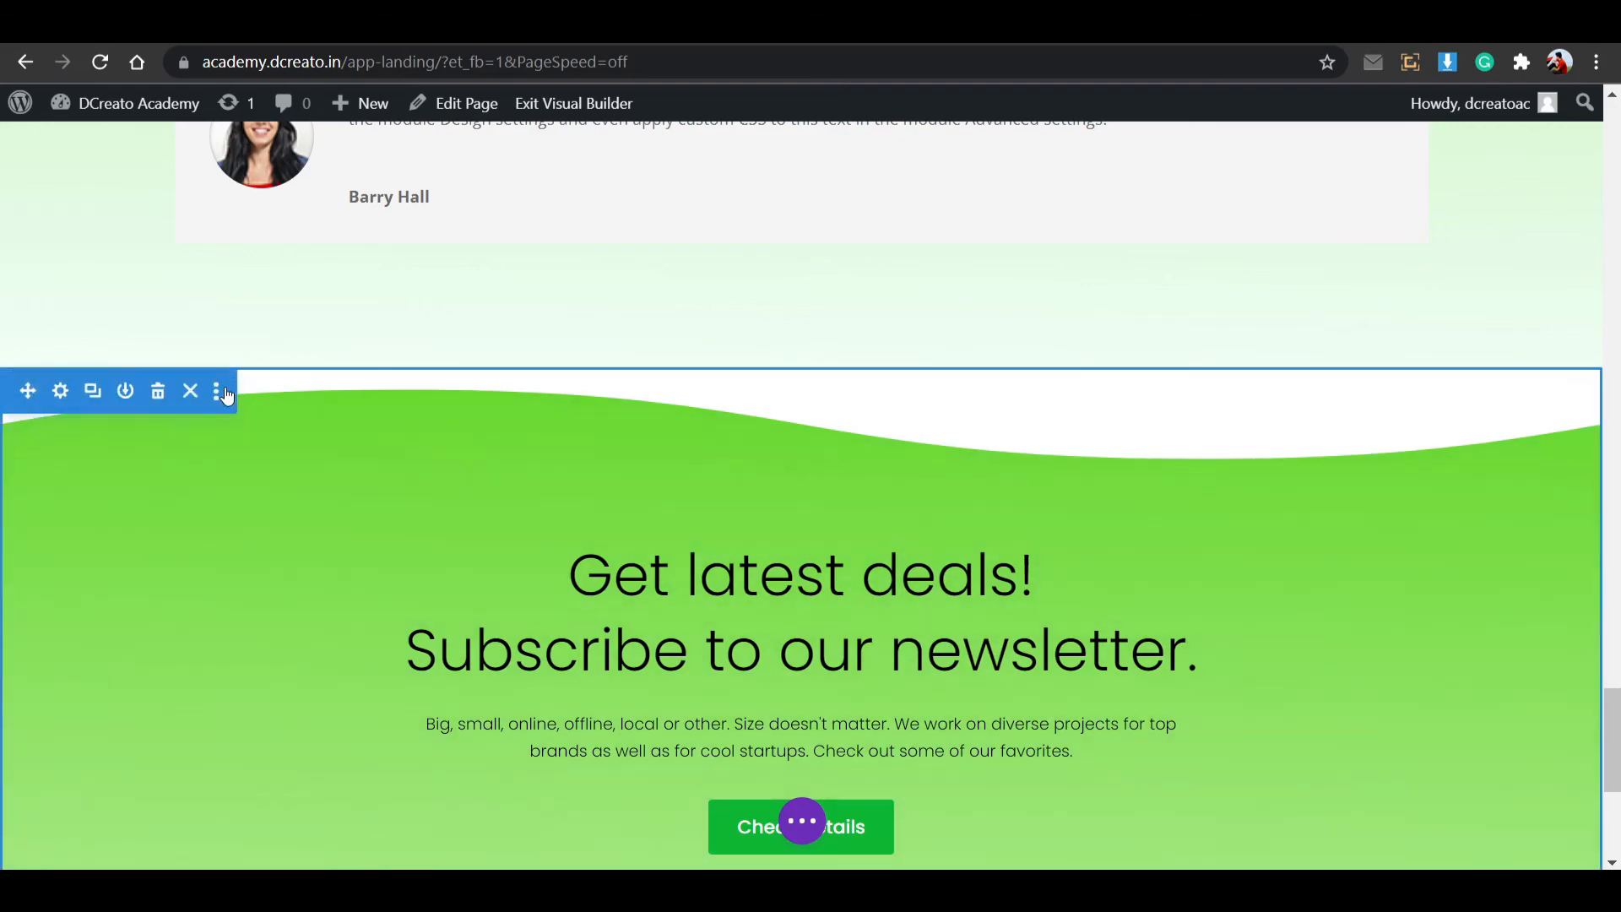
pyautogui.click(217, 391)
pyautogui.click(202, 667)
pyautogui.scroll(-5, 500, 750)
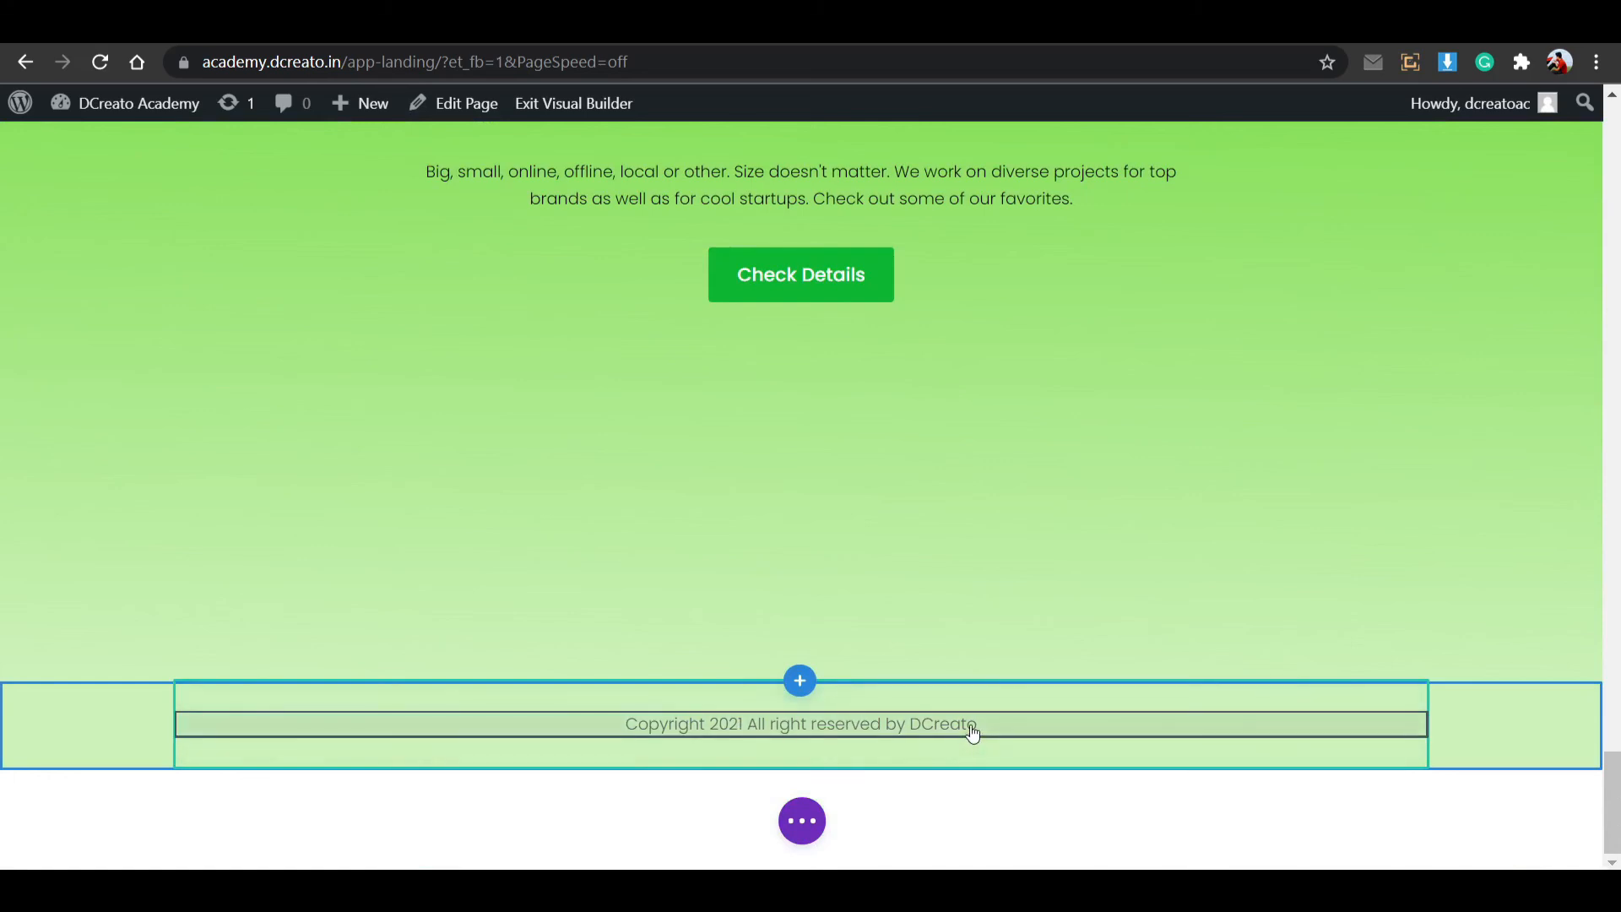
# Review the body text in the pasted copyright text module's settings and close them with saving.
pyautogui.moveTo(967, 726)
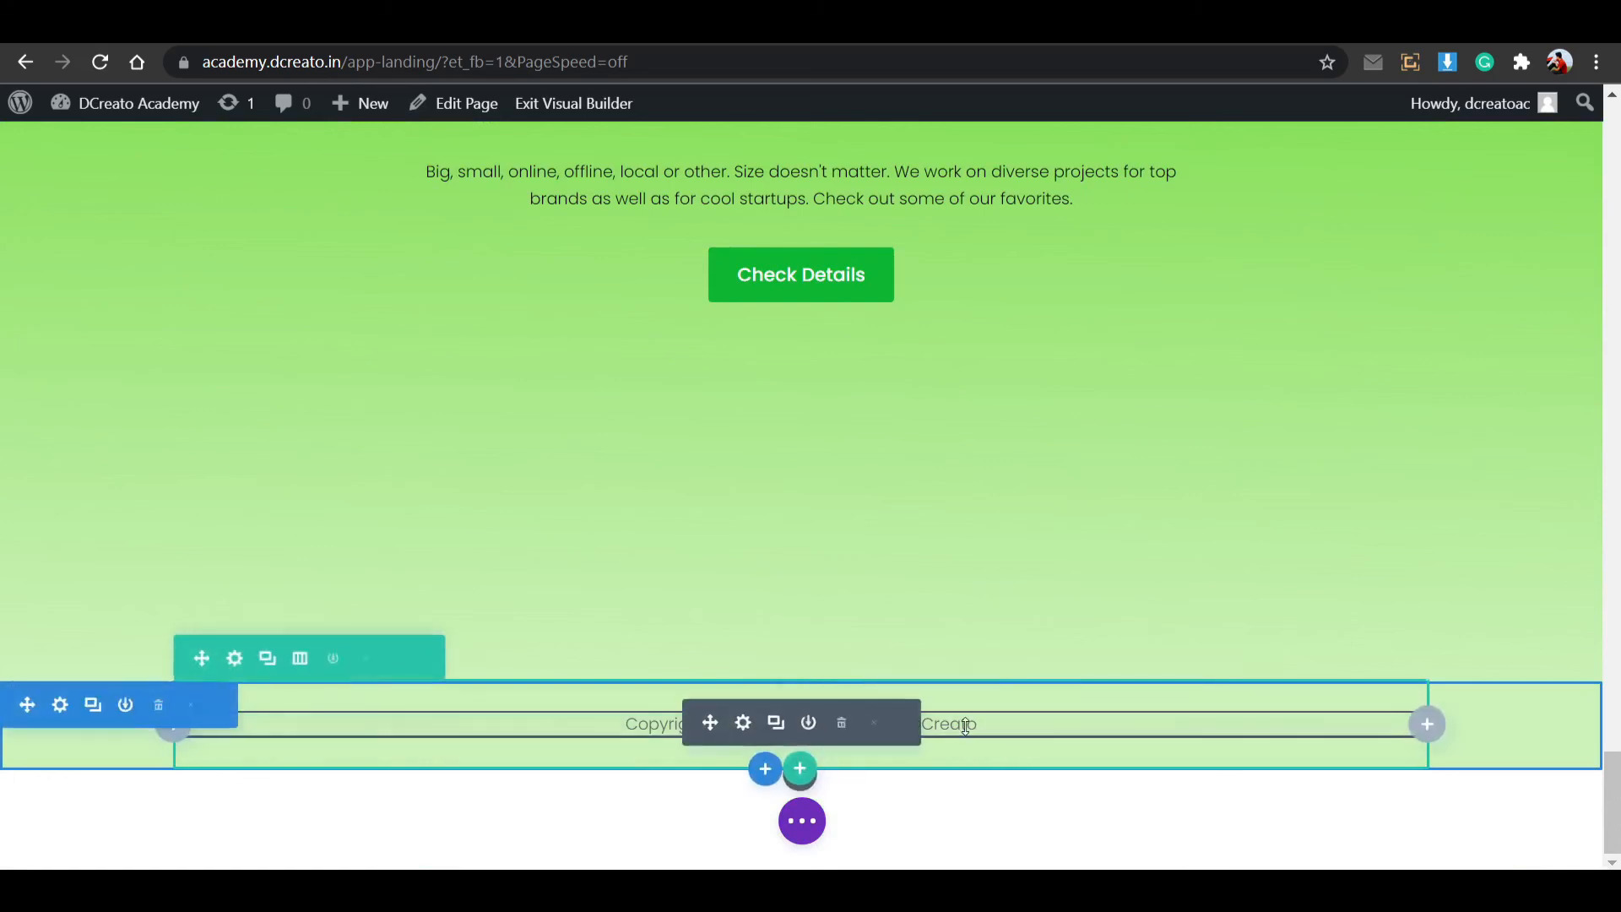
pyautogui.click(744, 722)
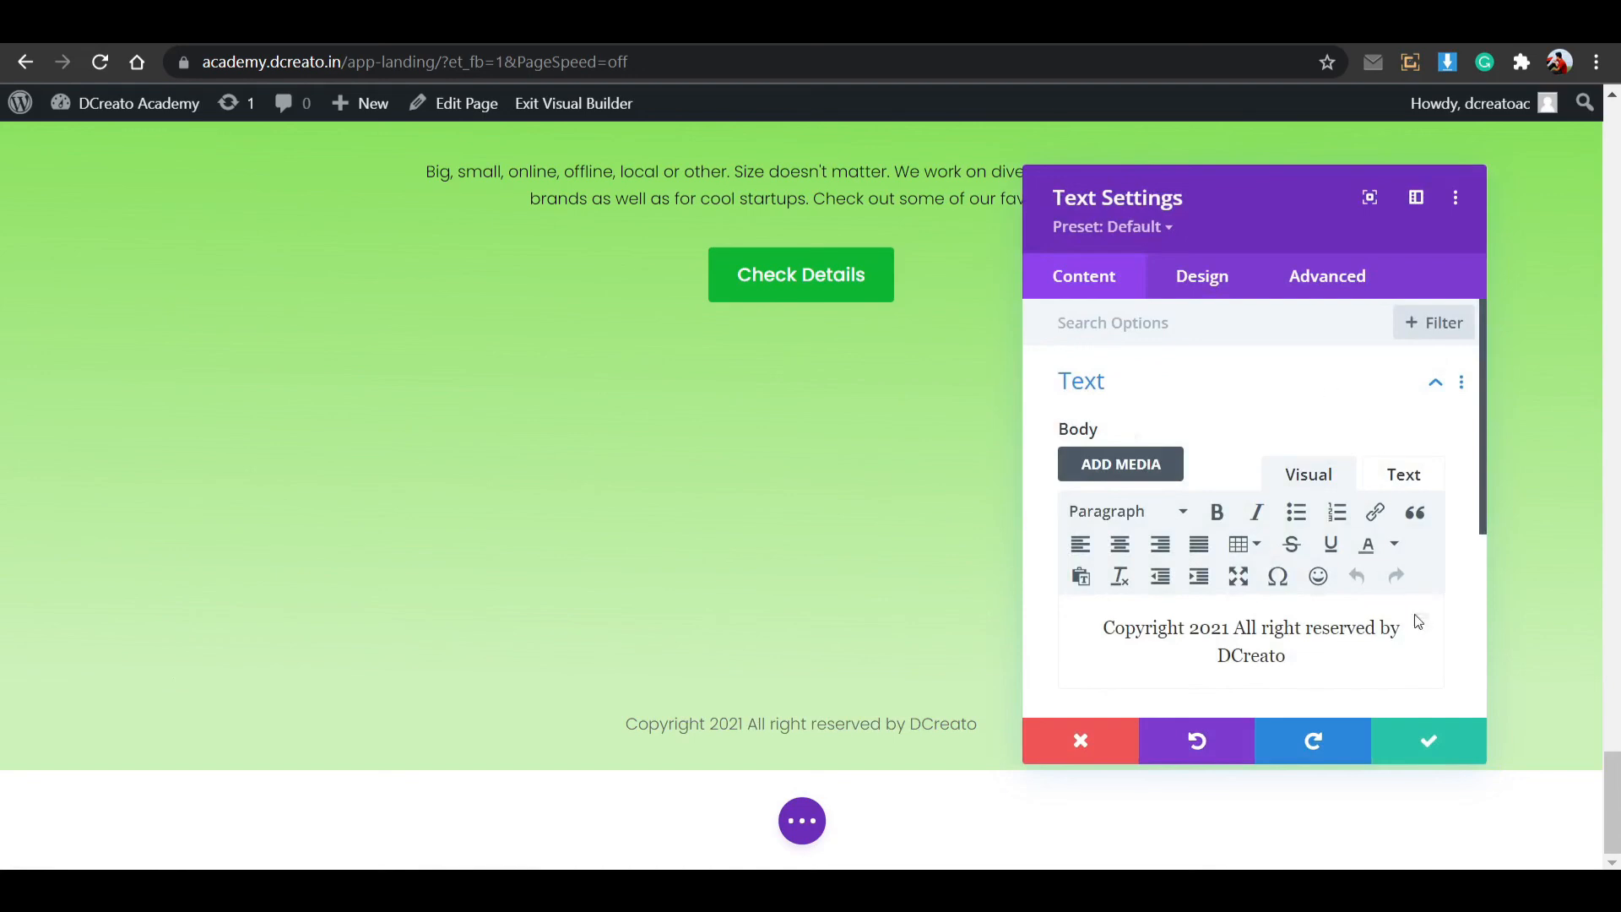
pyautogui.click(1430, 741)
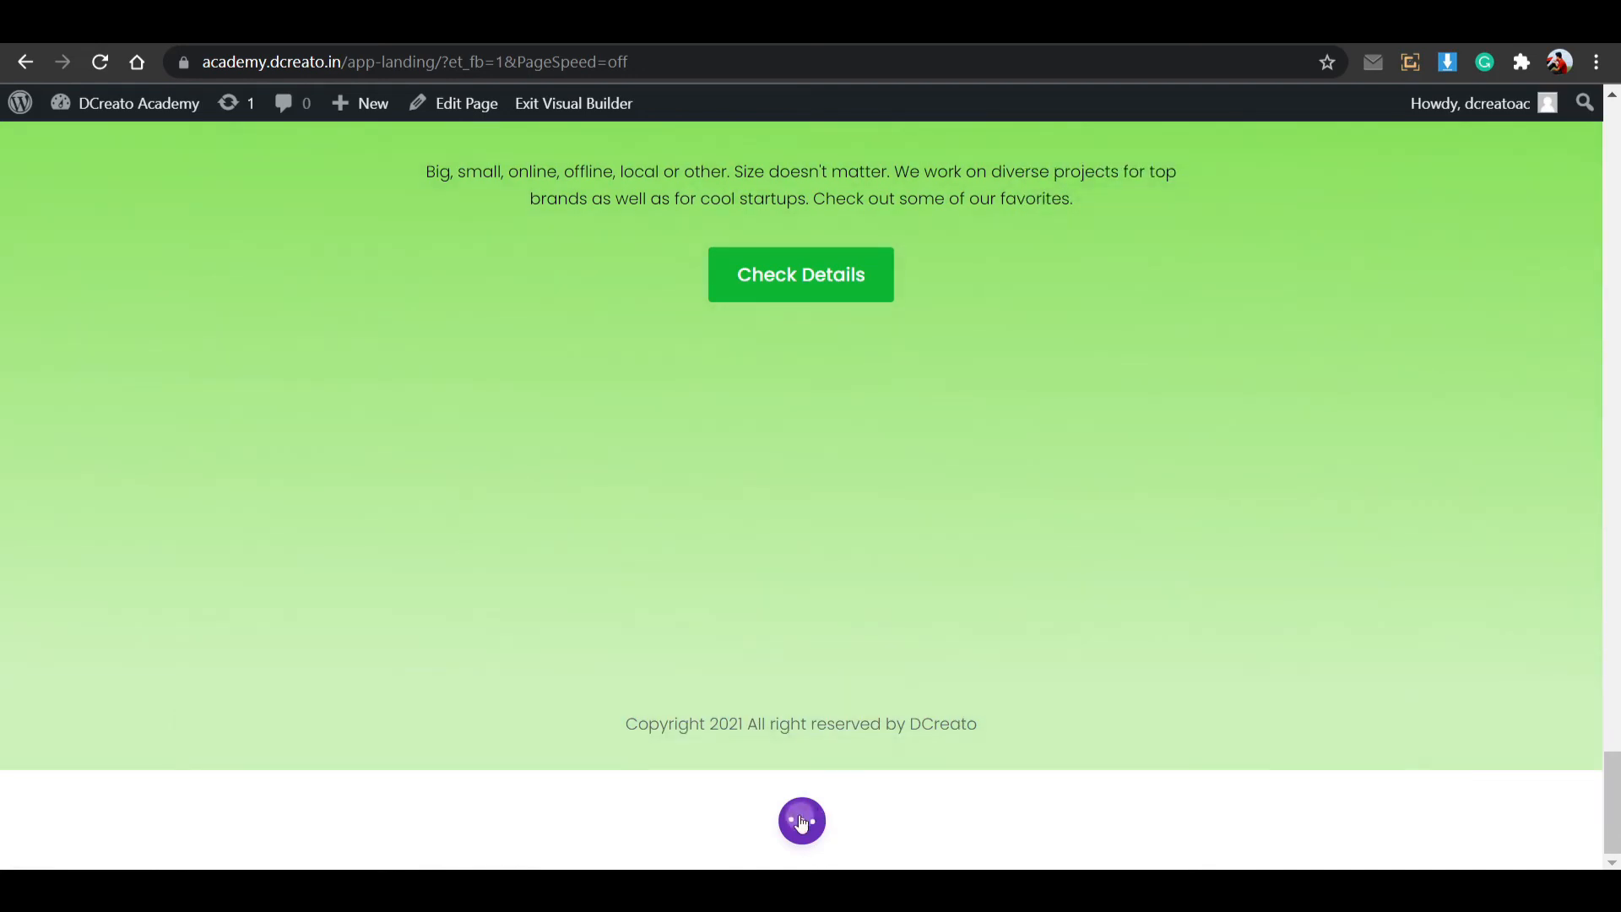
# Save the app-landing page in the visual builder and reload its published version.
pyautogui.click(802, 821)
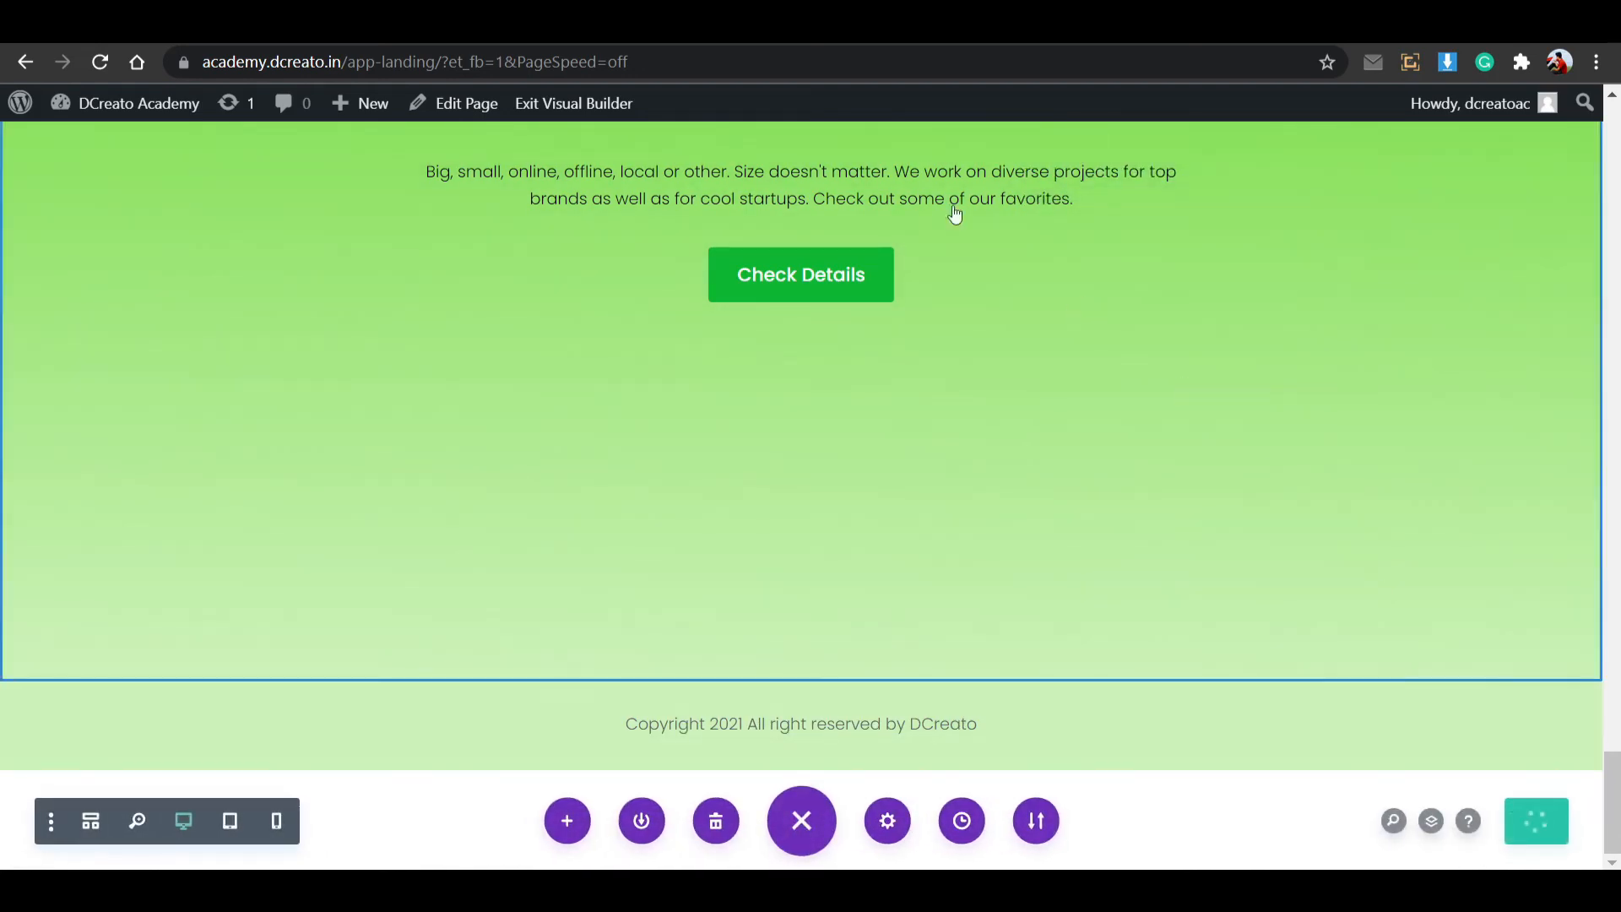
pyautogui.click(449, 30)
pyautogui.click(102, 63)
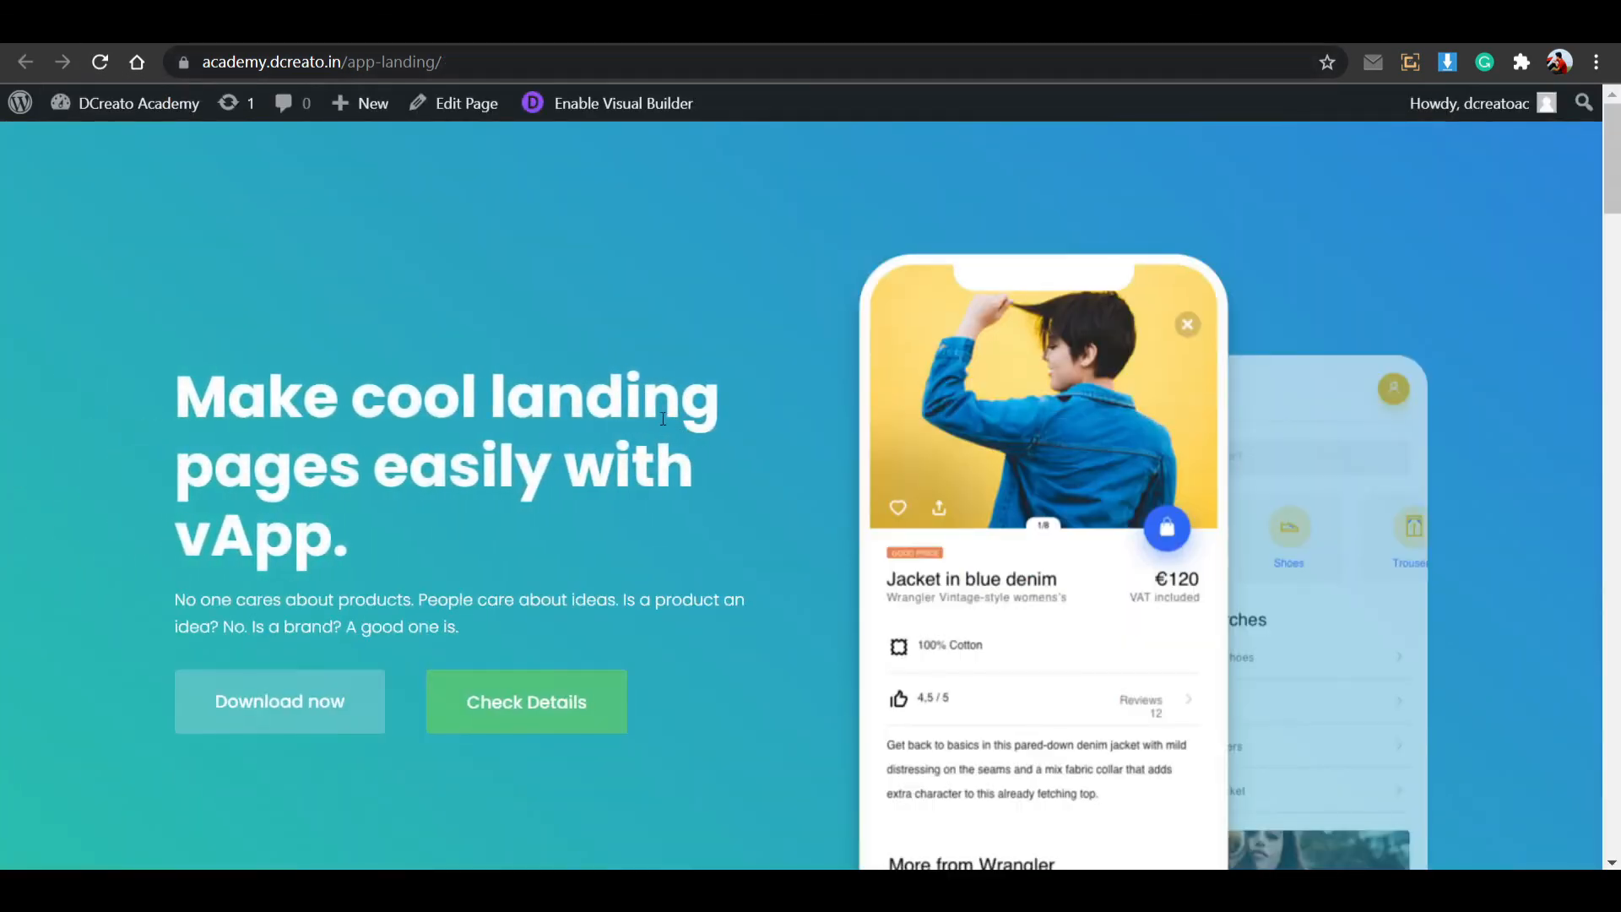
# Compare the published page with the builder version and review the builder layout from the footer up to the hero.
pyautogui.click(219, 30)
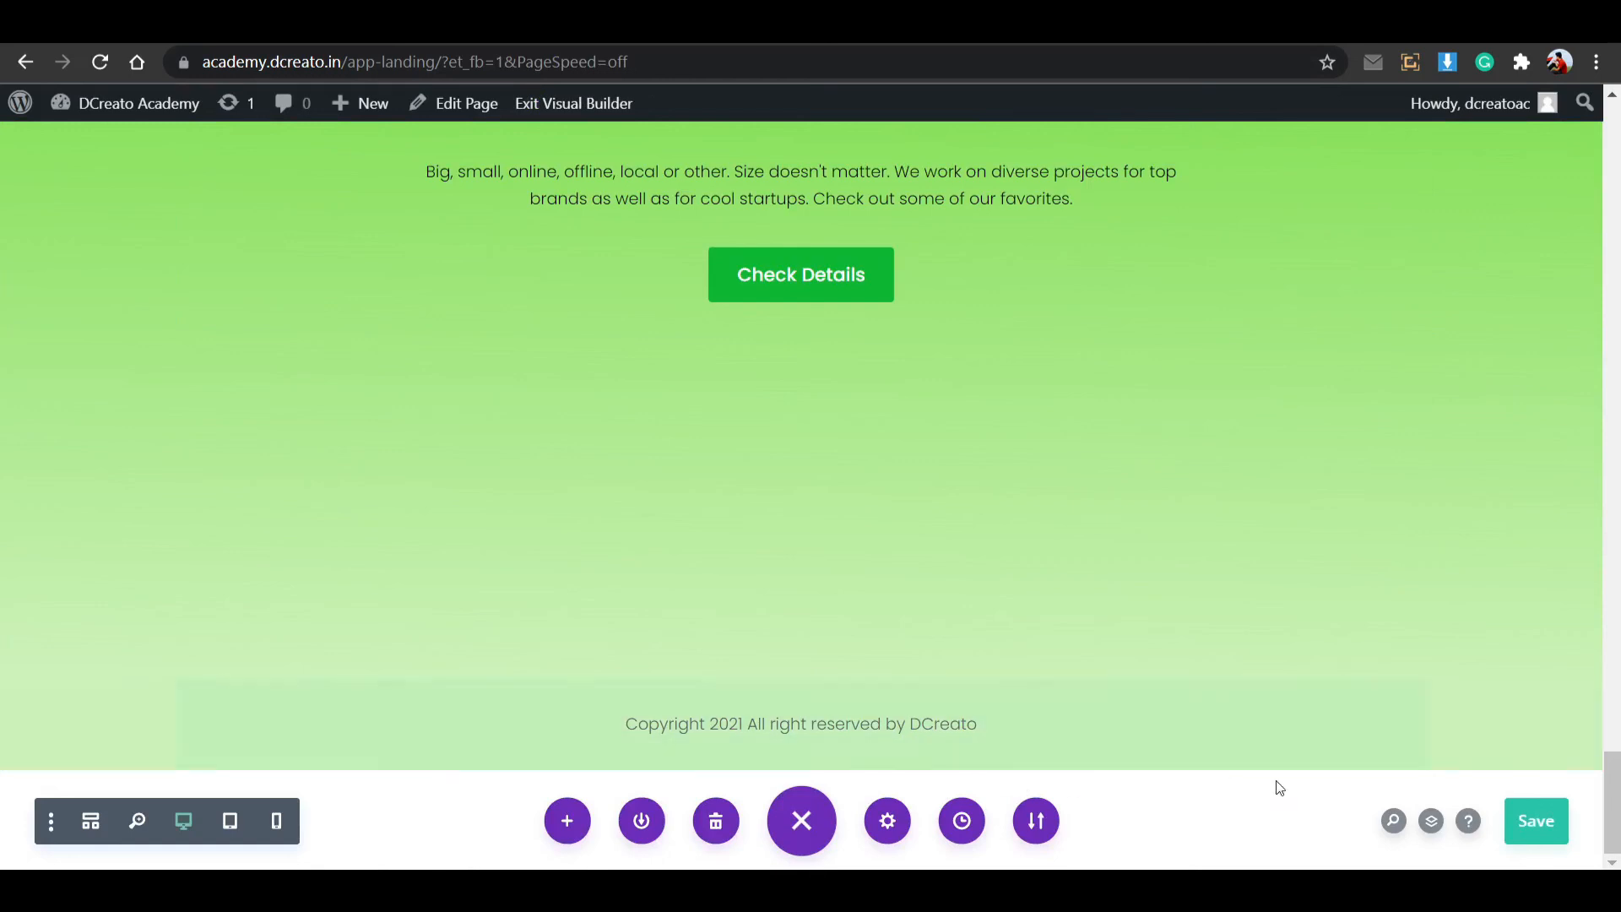
pyautogui.click(439, 31)
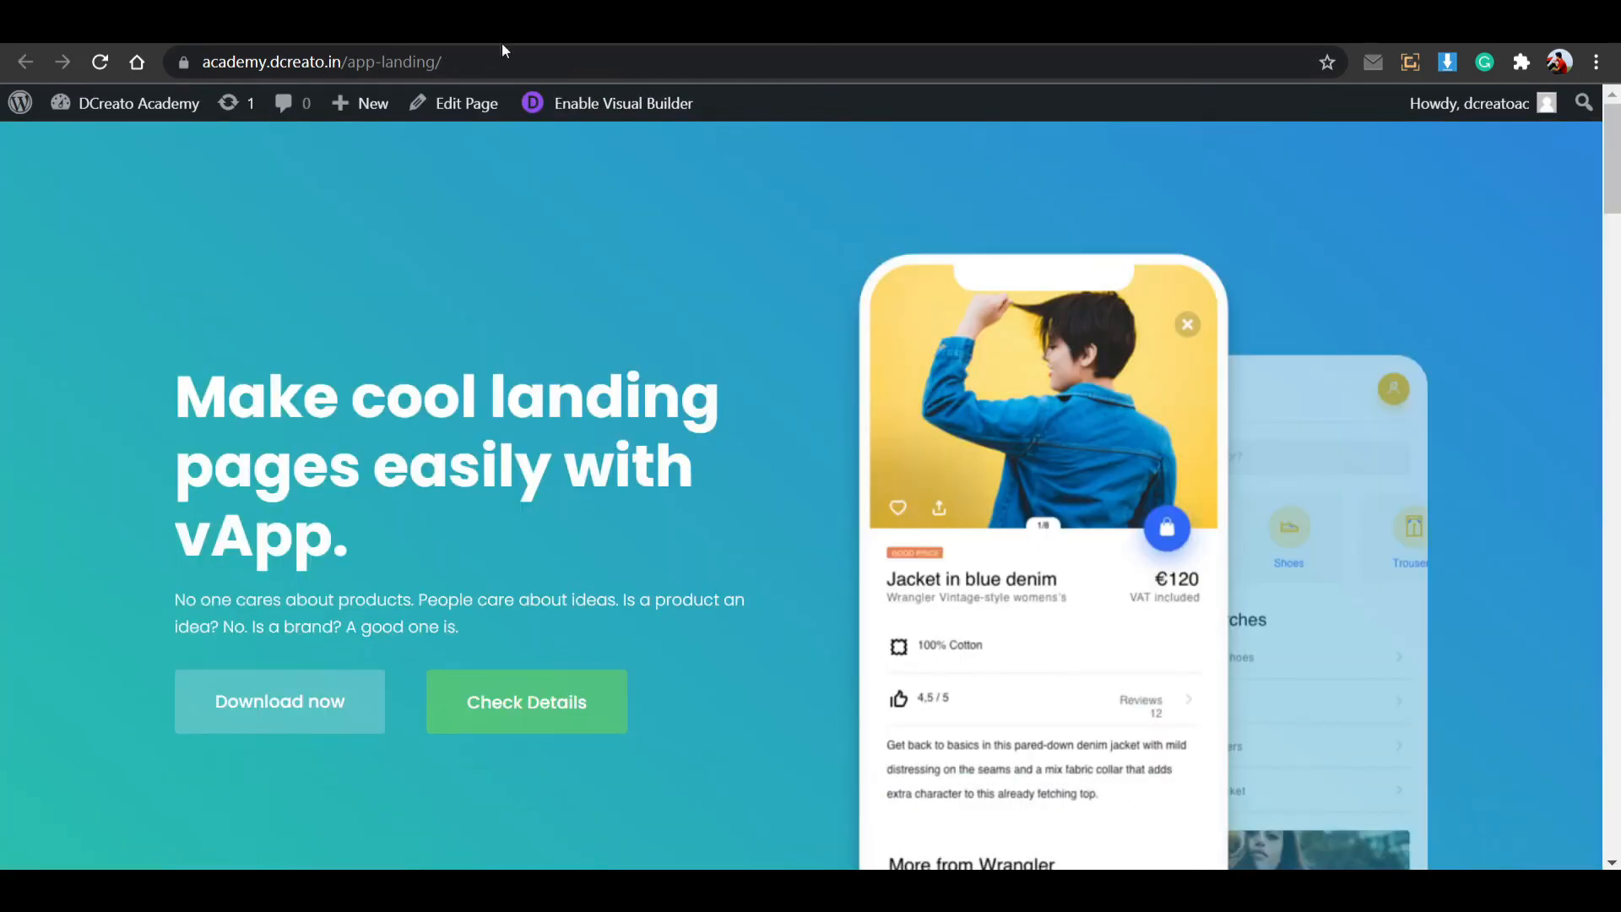
pyautogui.click(253, 31)
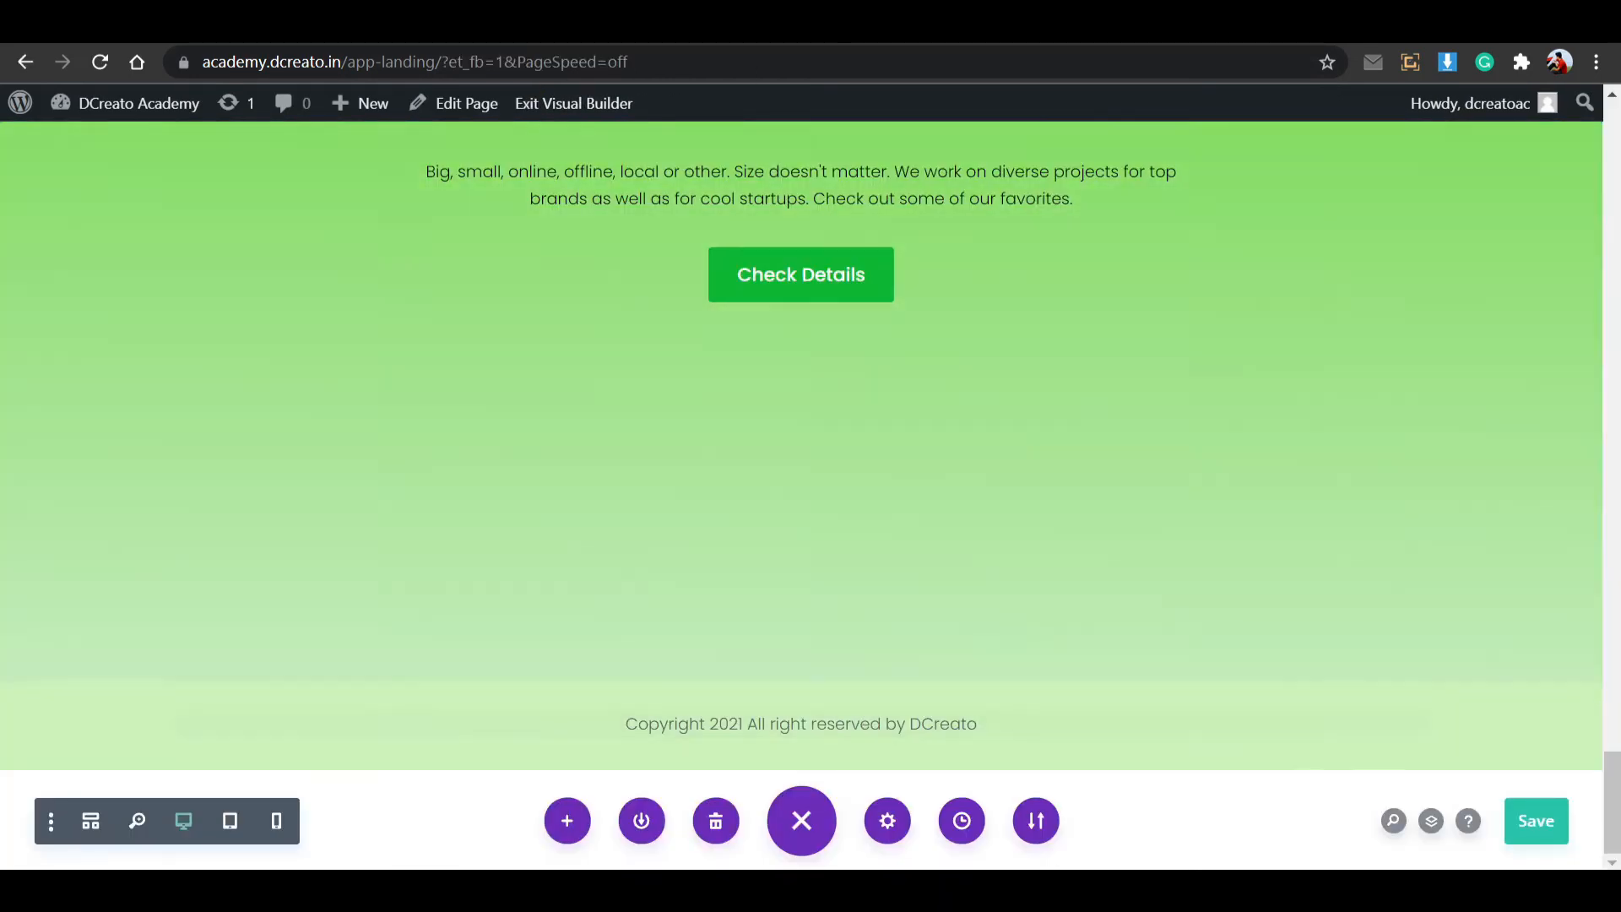
pyautogui.scroll(10, 798, 605)
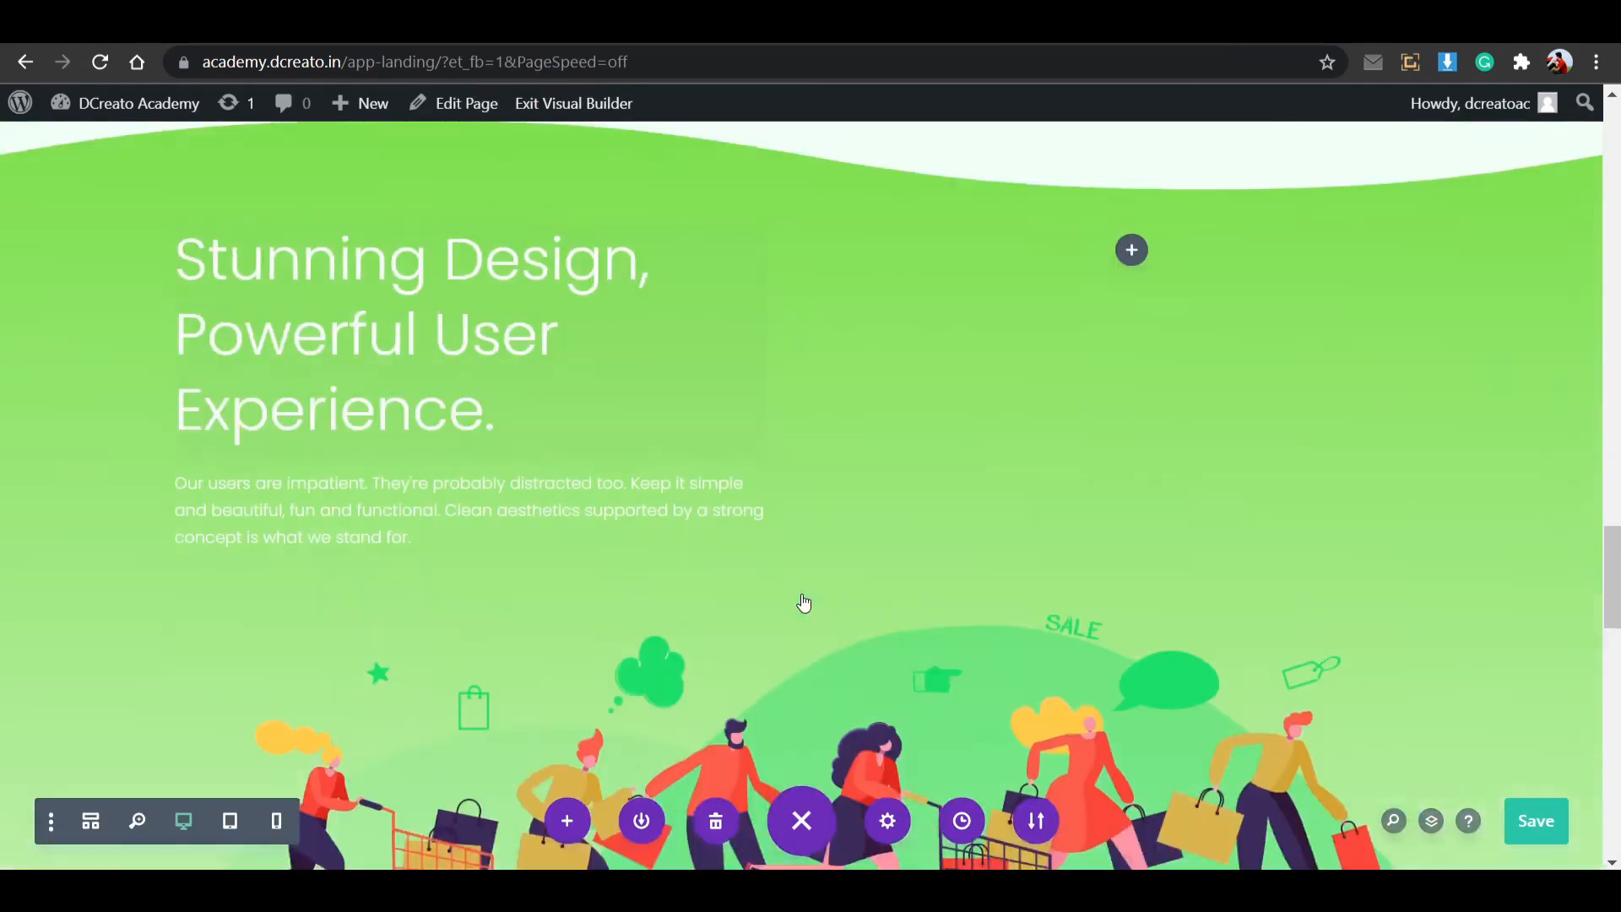
pyautogui.scroll(15, 804, 603)
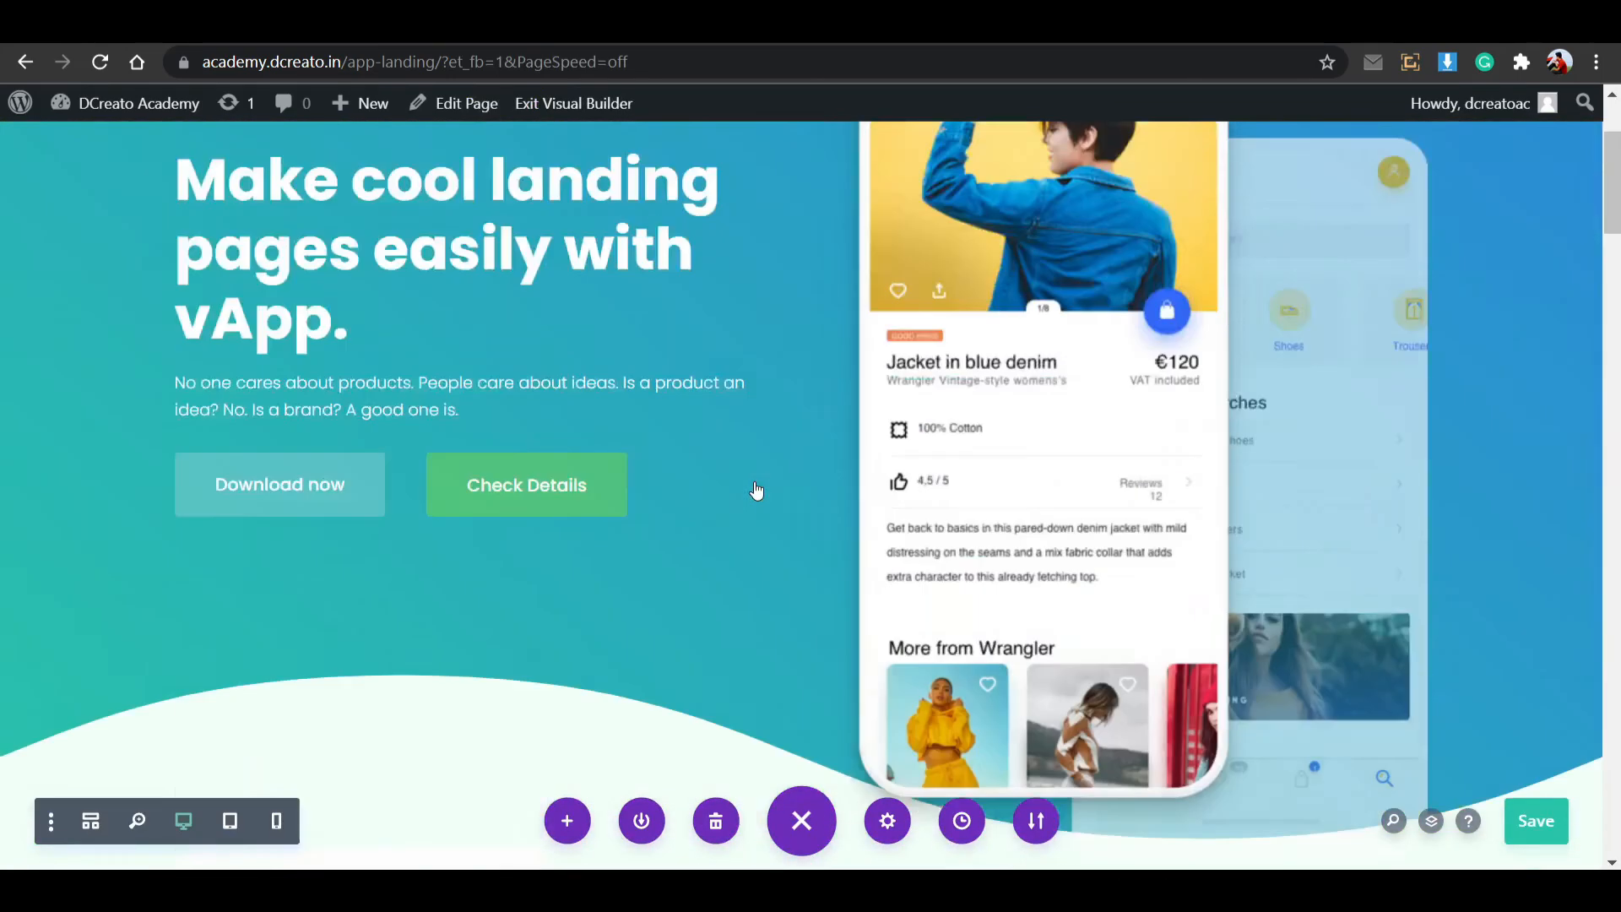
pyautogui.scroll(3, 764, 460)
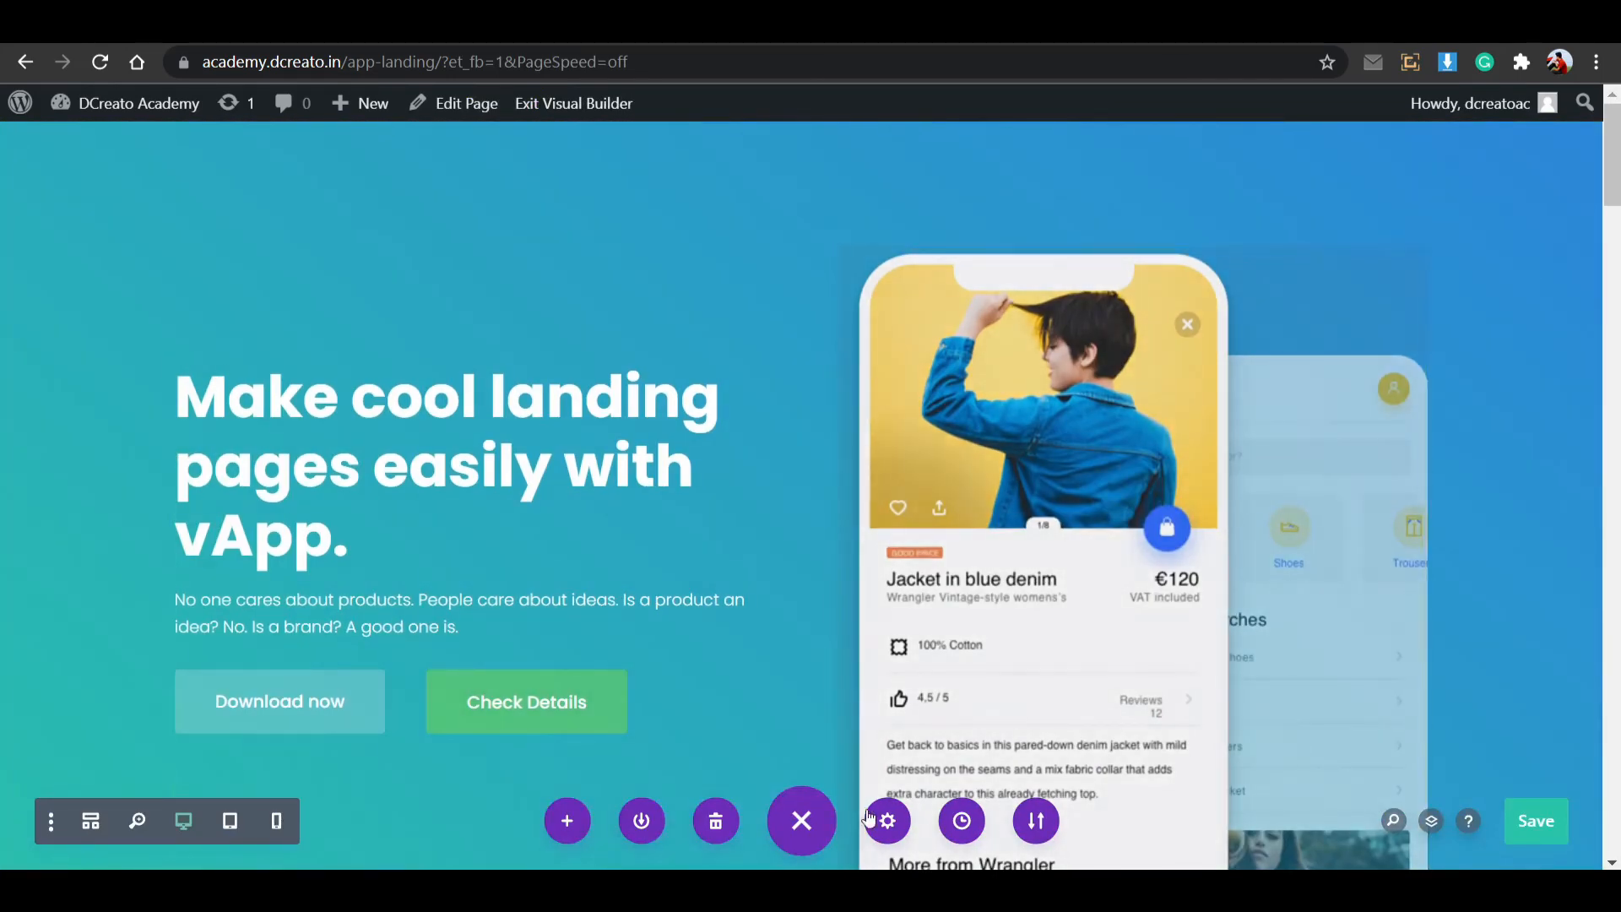
pyautogui.click(804, 822)
pyautogui.click(807, 826)
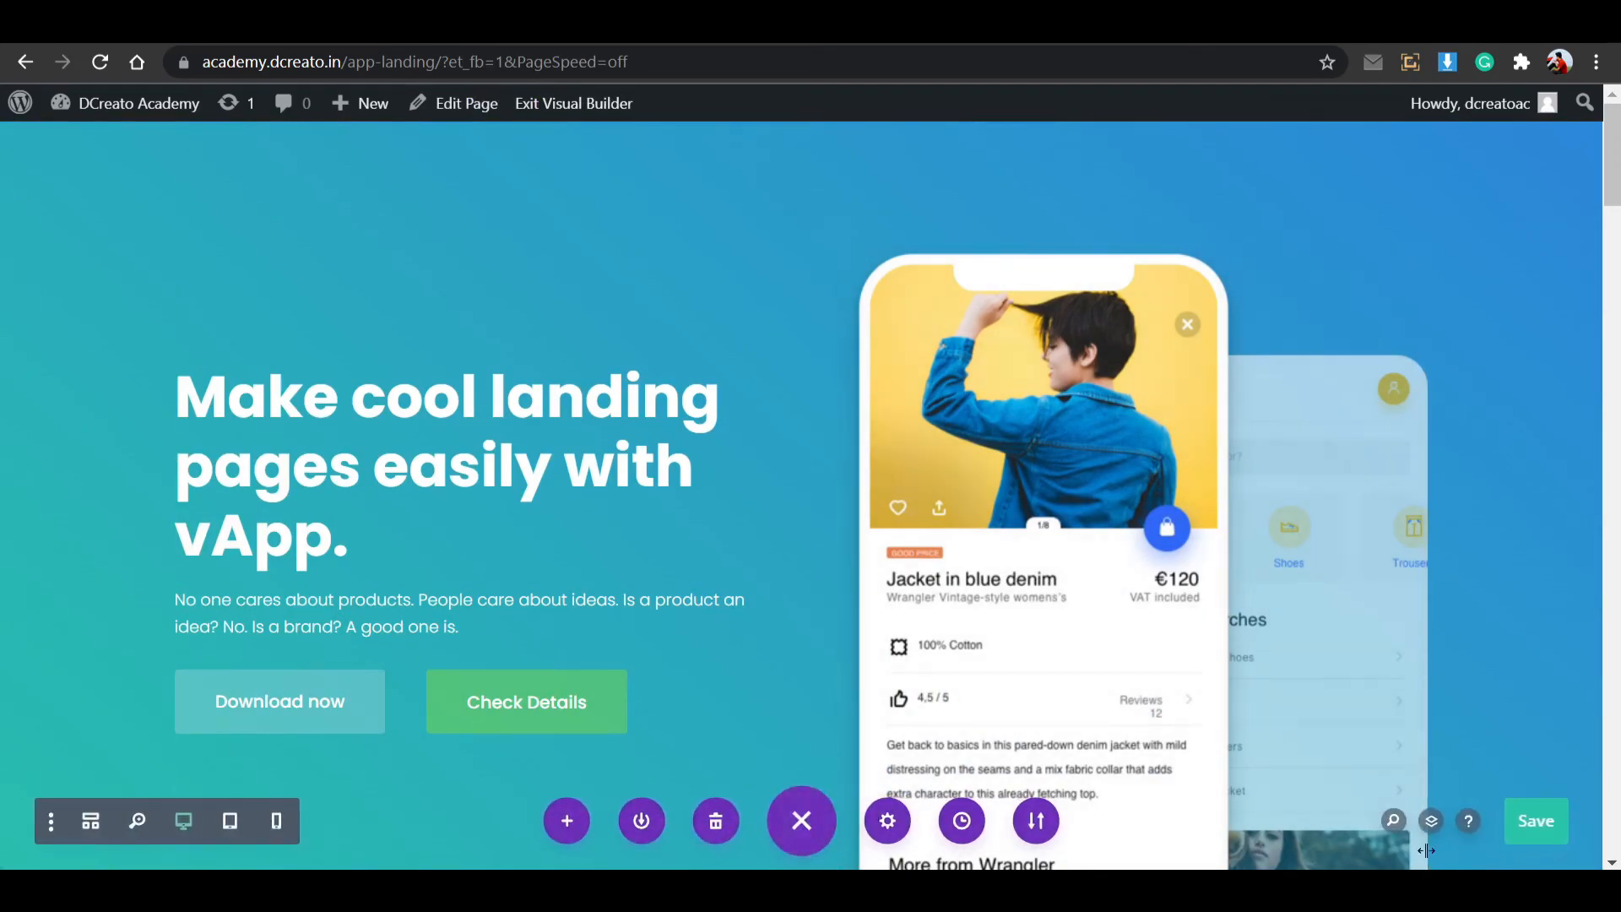
pyautogui.click(814, 821)
pyautogui.scroll(-8, 728, 460)
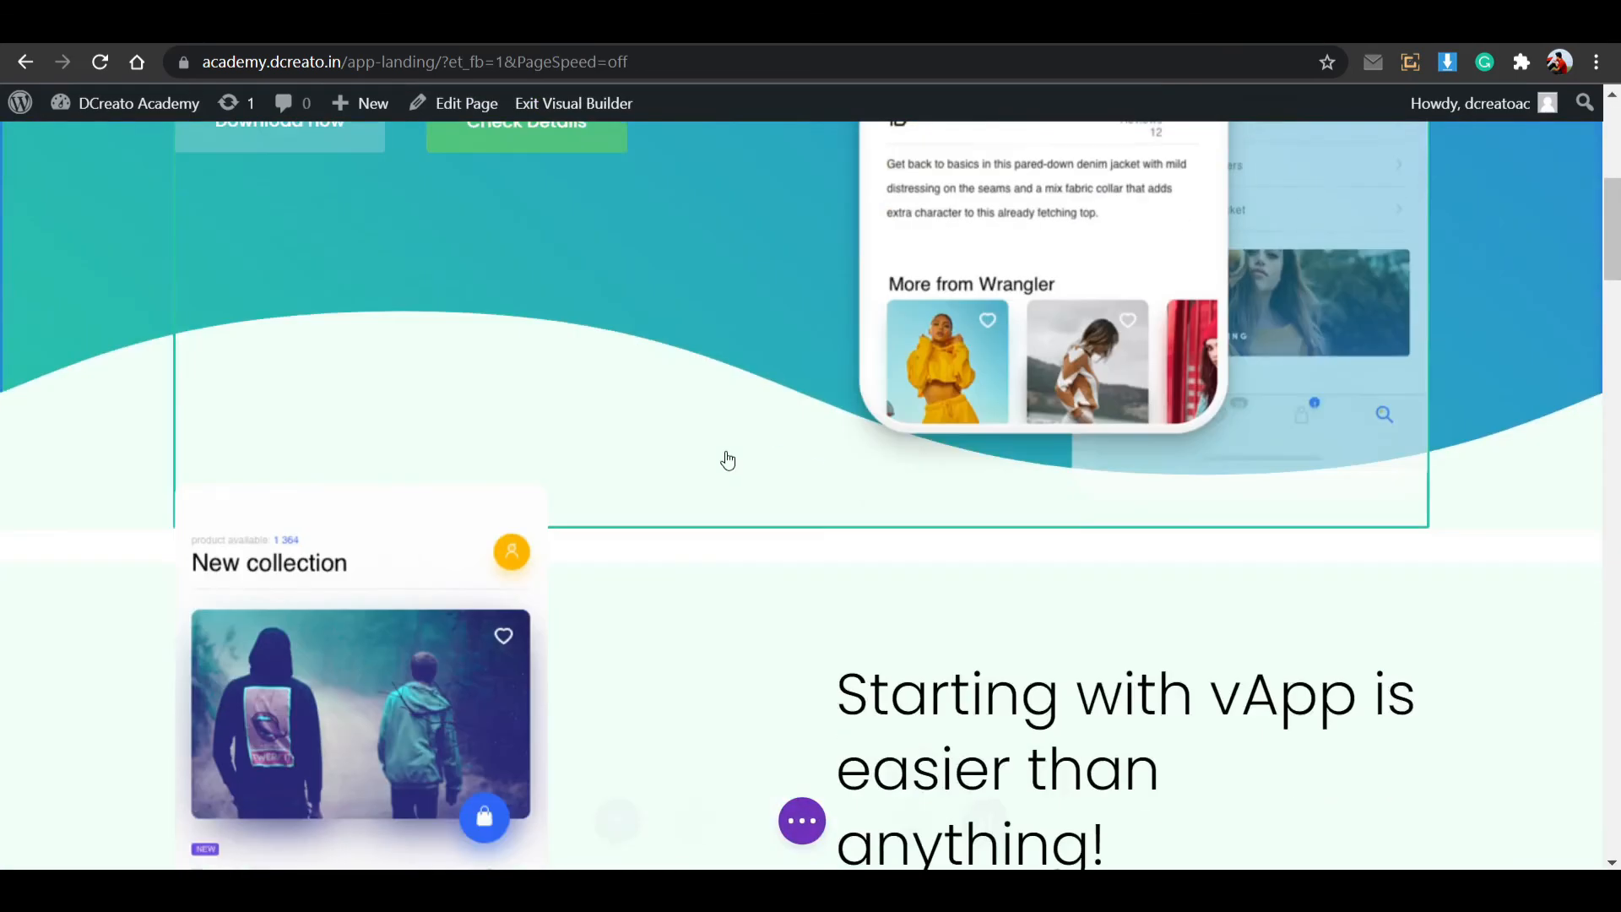
# Reload the published app-landing page and examine its hero section and wavy divider.
pyautogui.click(802, 820)
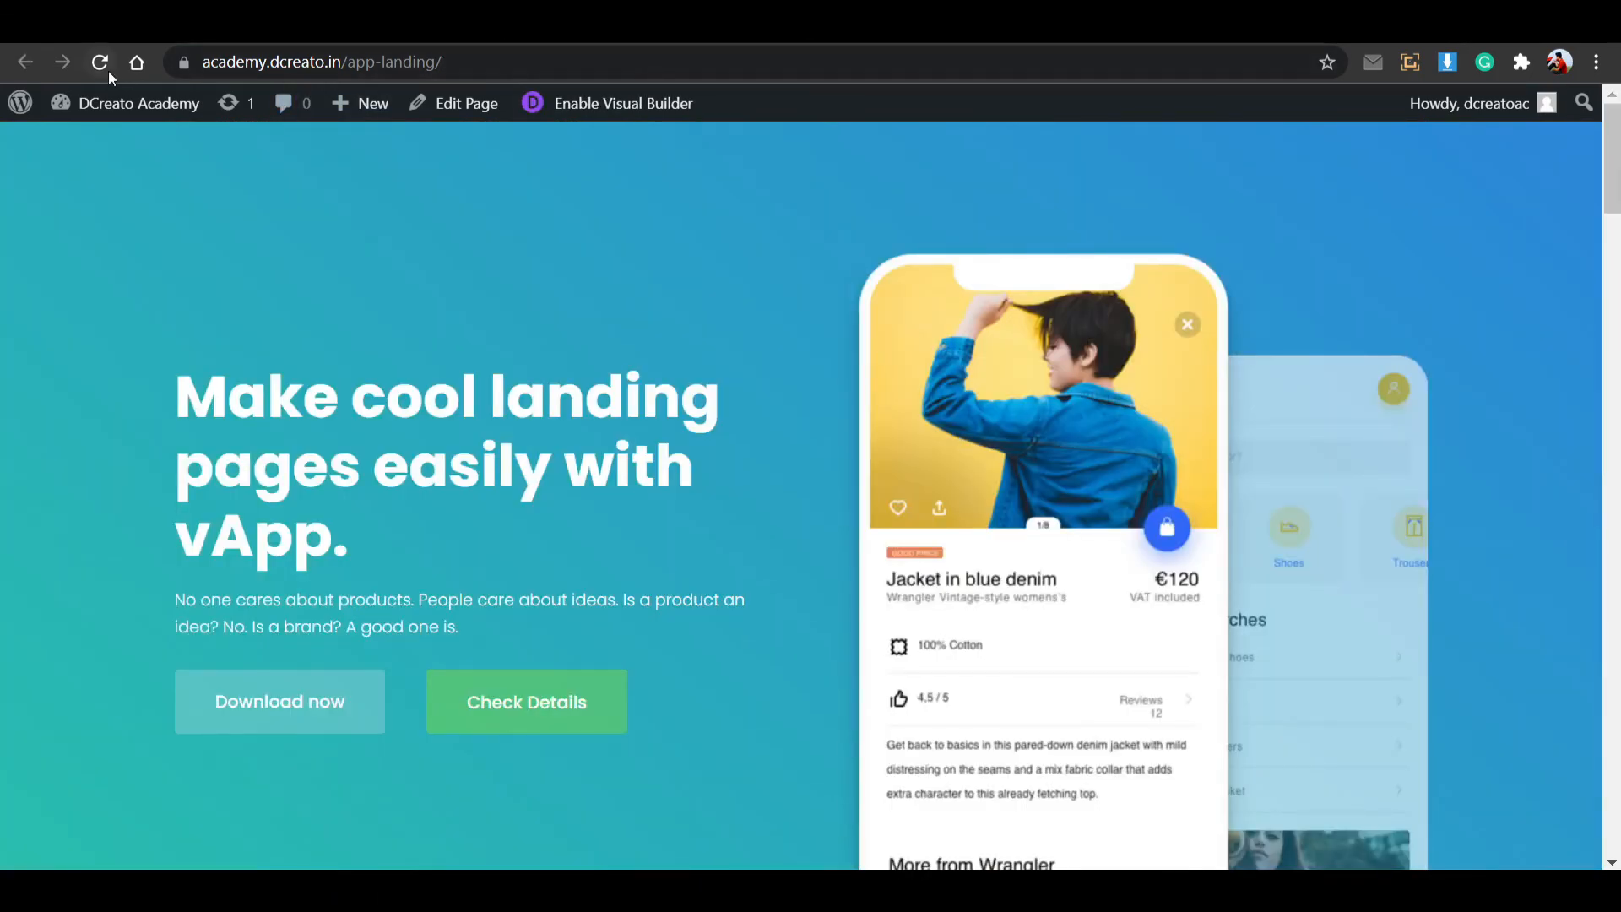
pyautogui.click(107, 69)
pyautogui.click(99, 63)
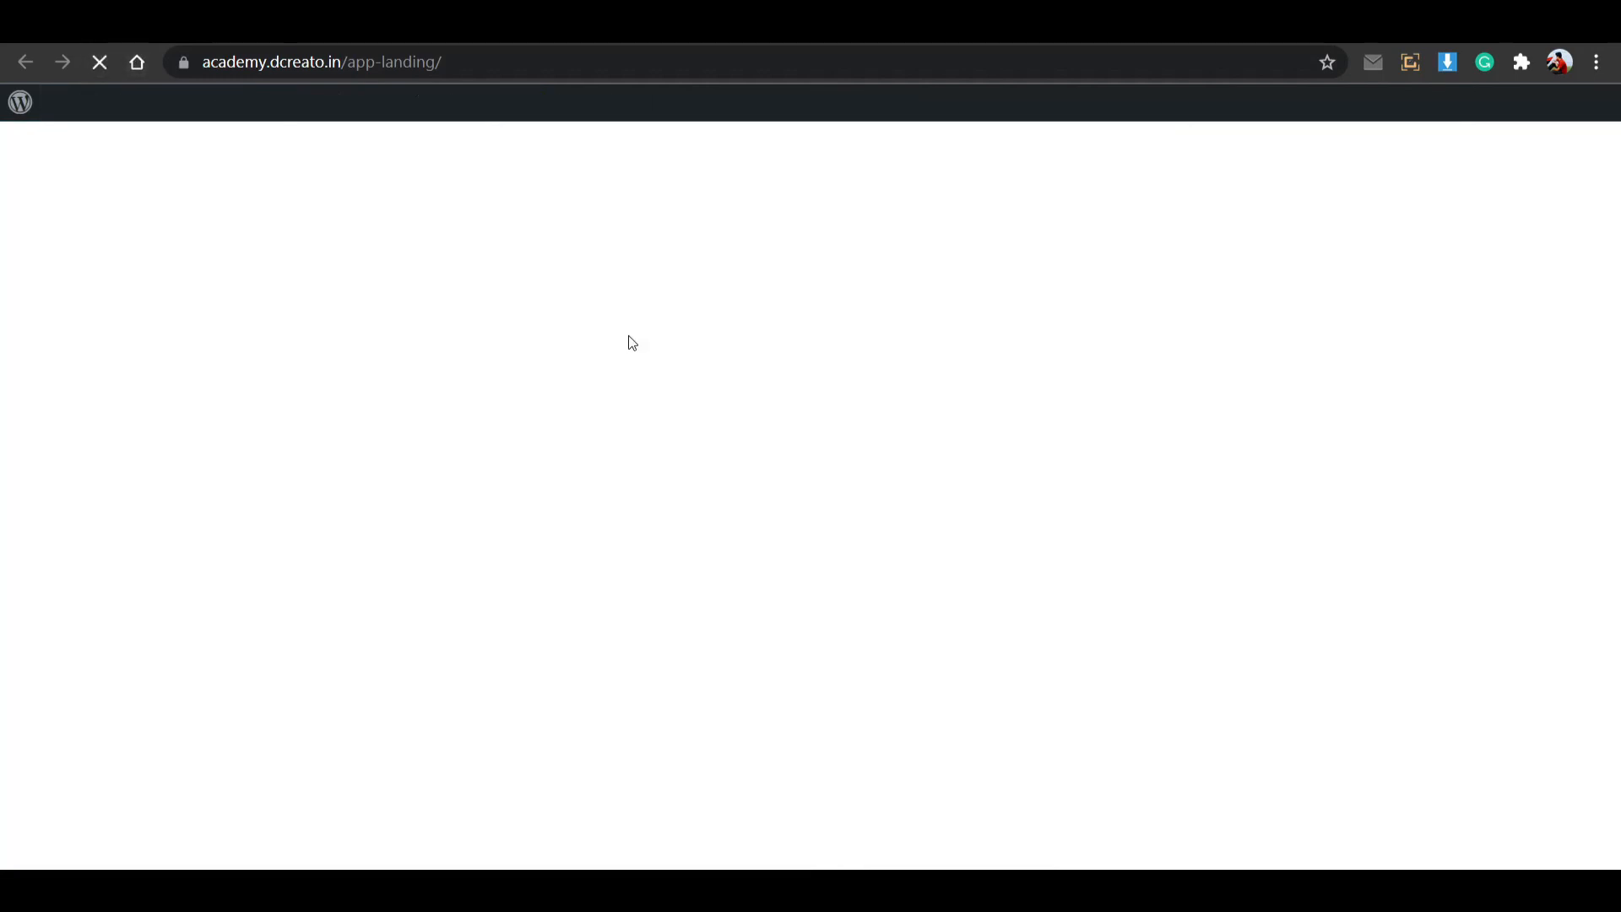
pyautogui.scroll(-6, 778, 383)
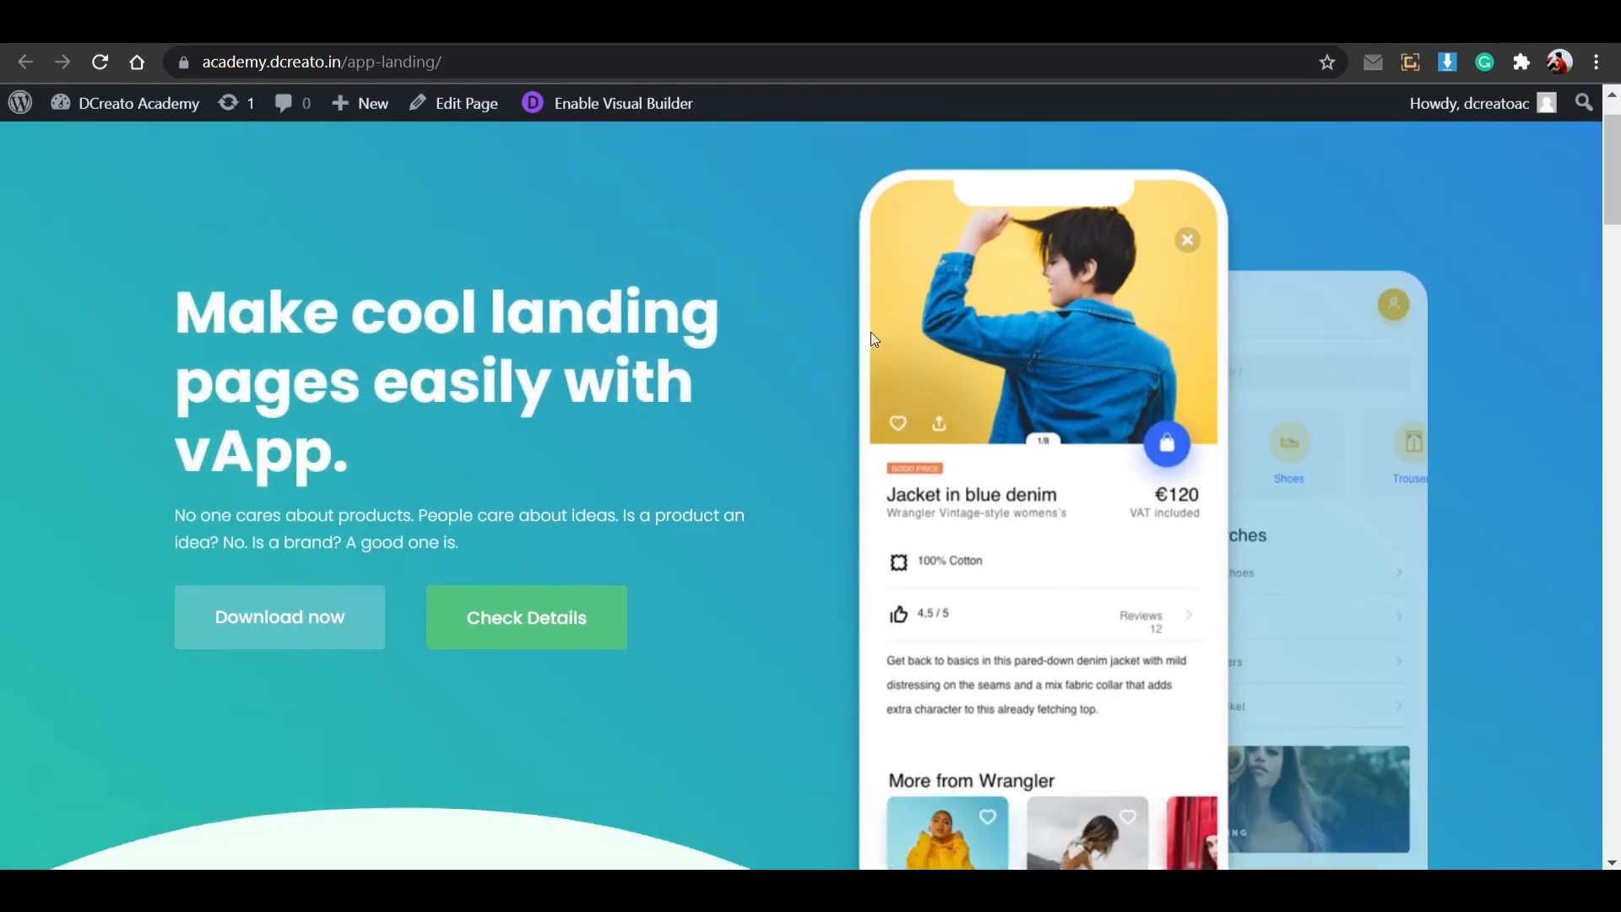
pyautogui.scroll(4, 872, 332)
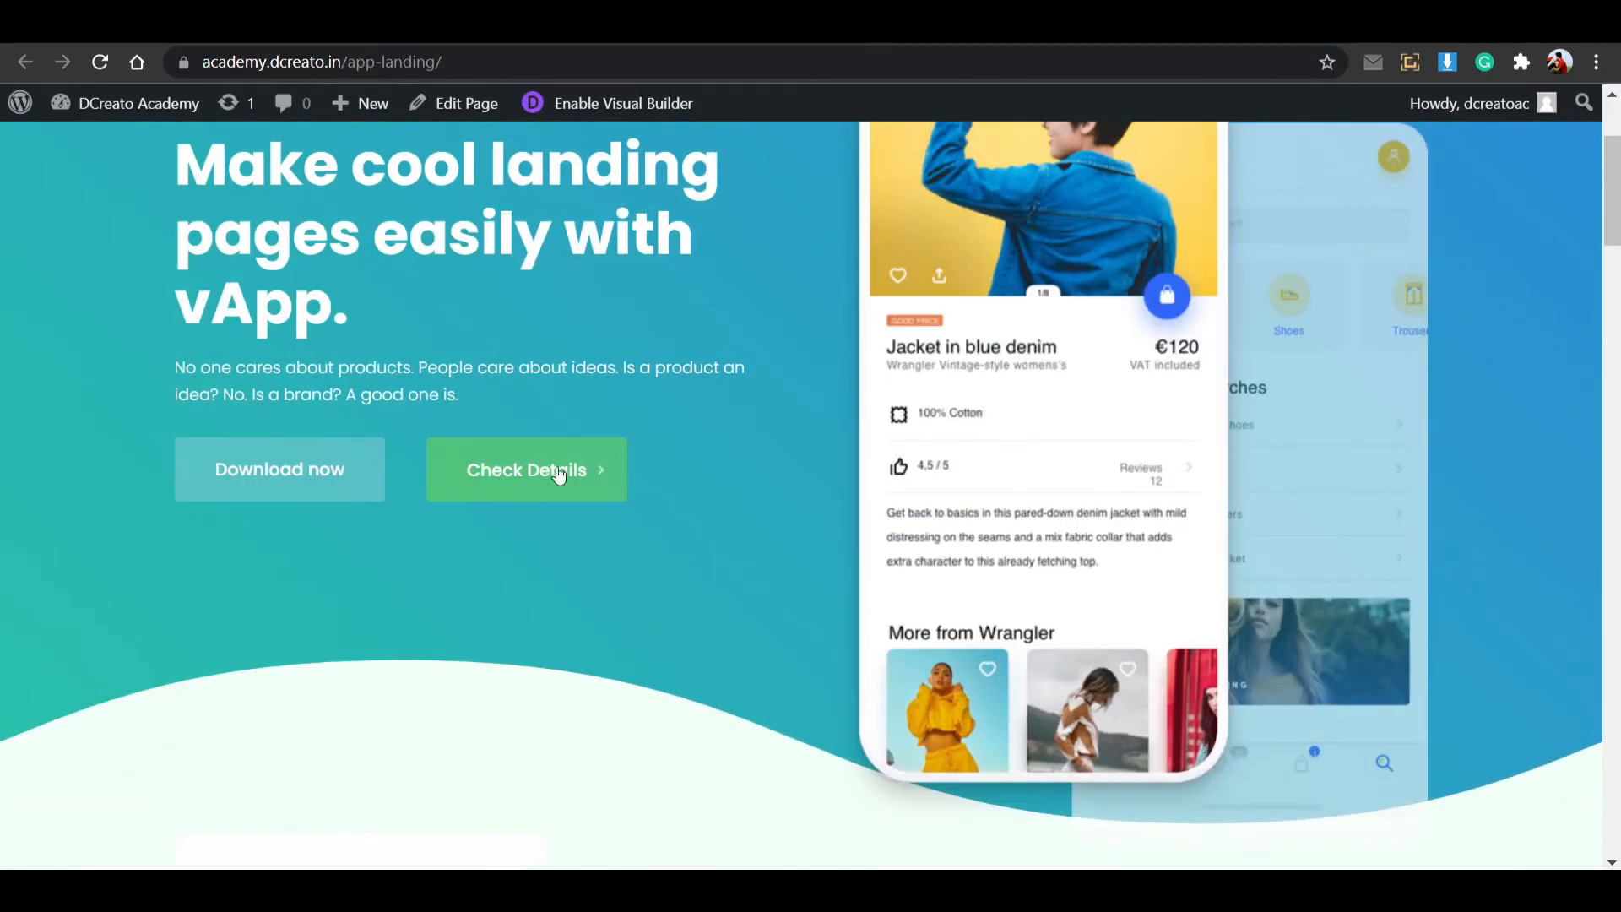
# Review the published app-landing page from the hero through the blurbs, testimonial and newsletter sections to the copyright line and back.
pyautogui.scroll(-15, 597, 427)
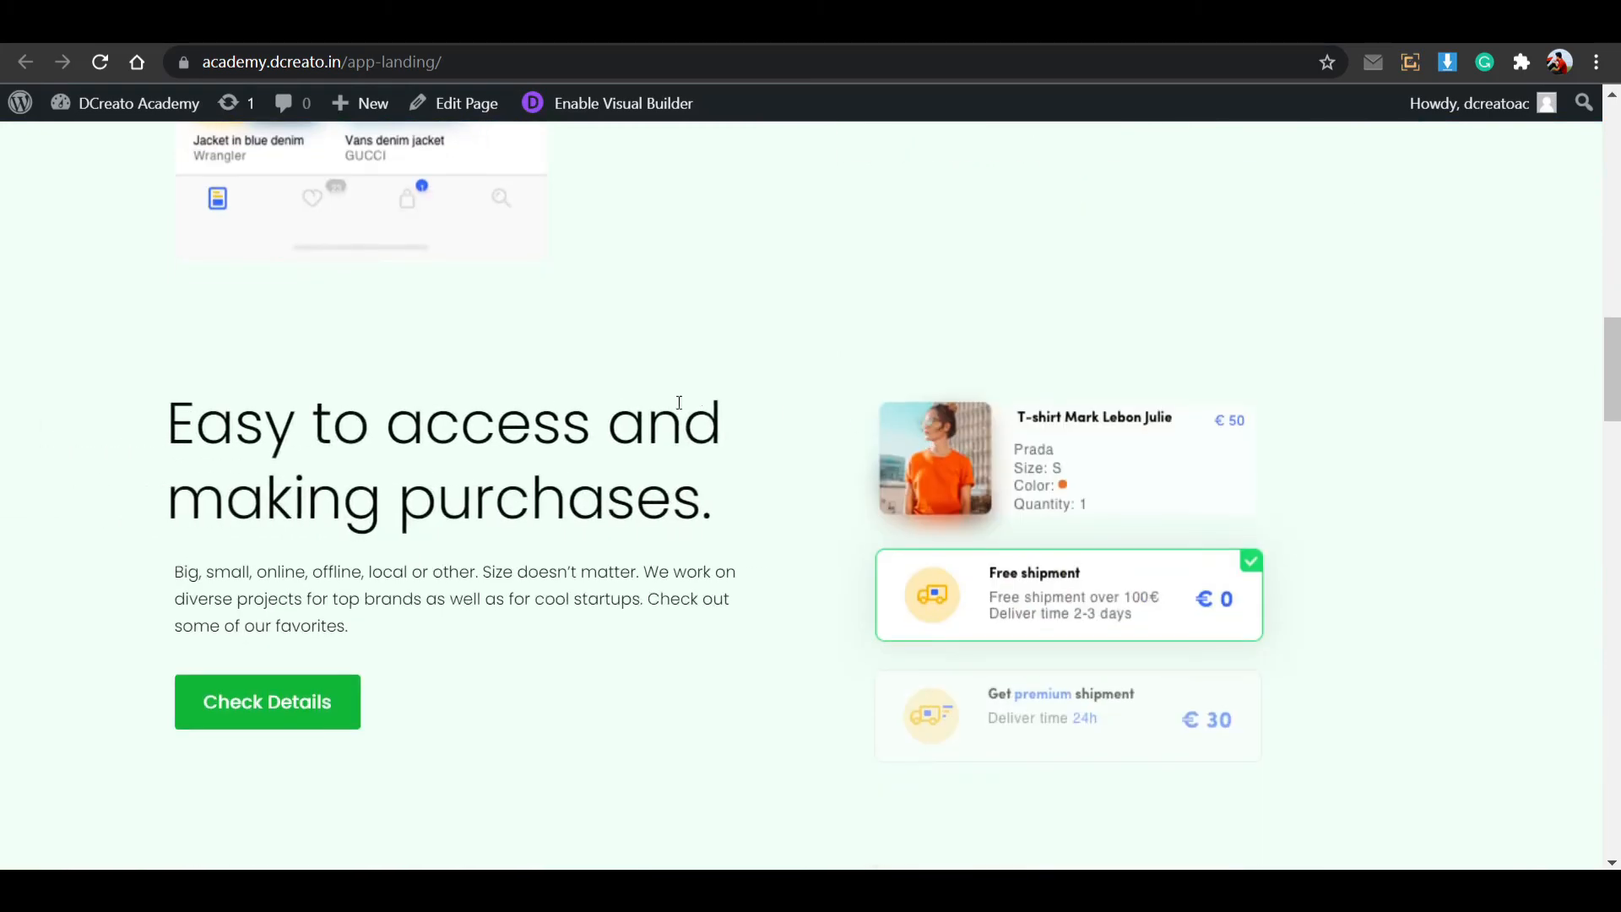
pyautogui.scroll(-12, 679, 402)
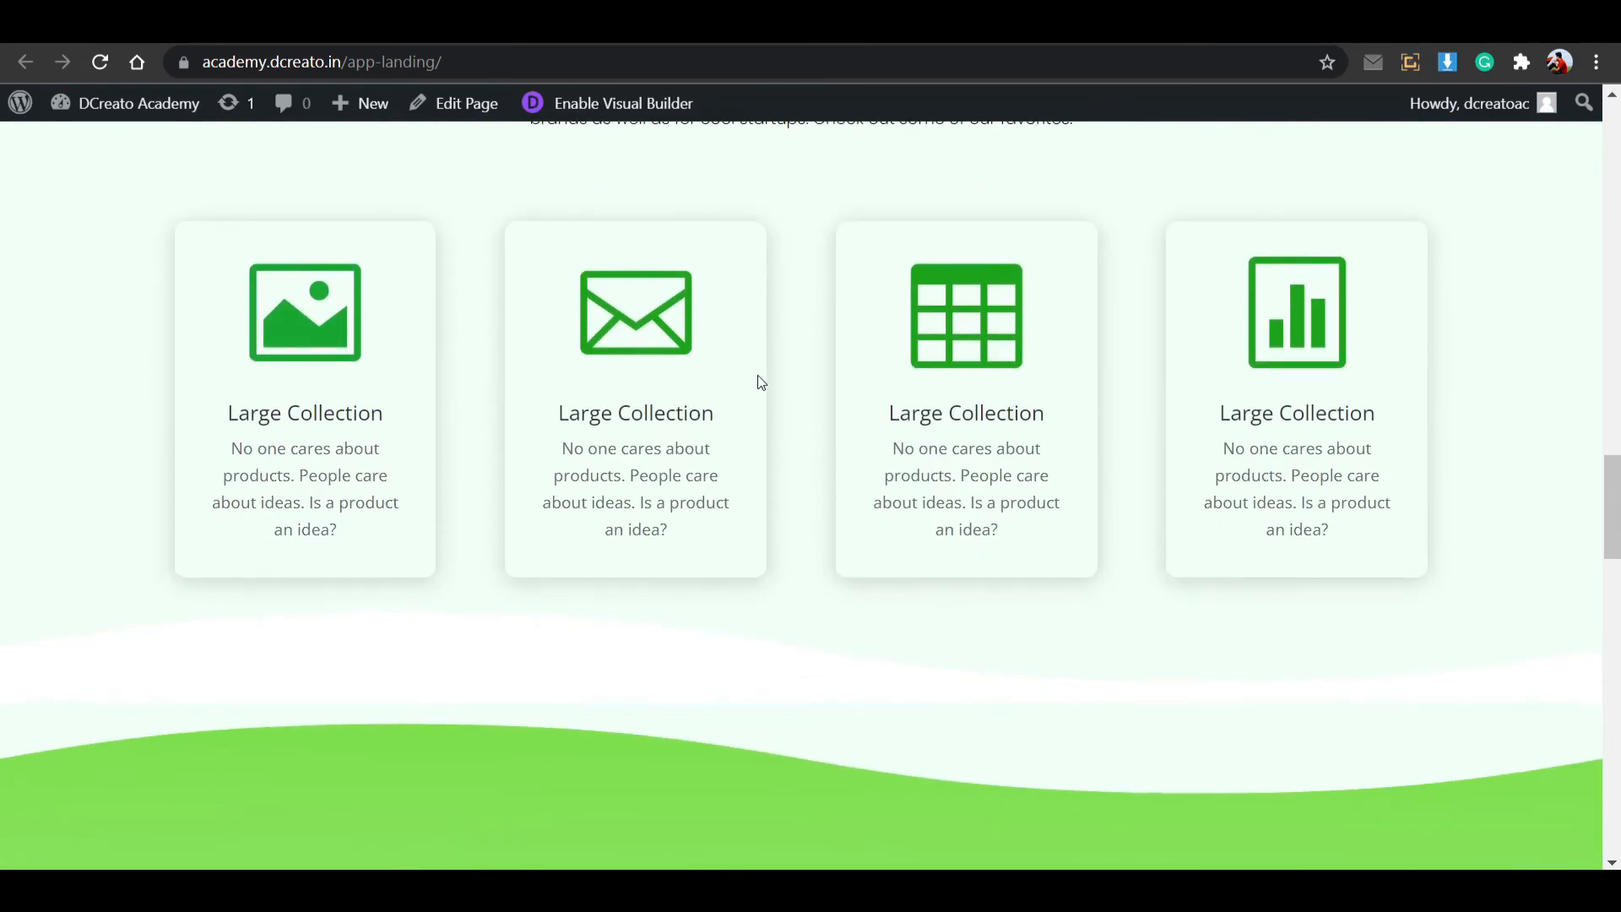
pyautogui.scroll(-9, 757, 376)
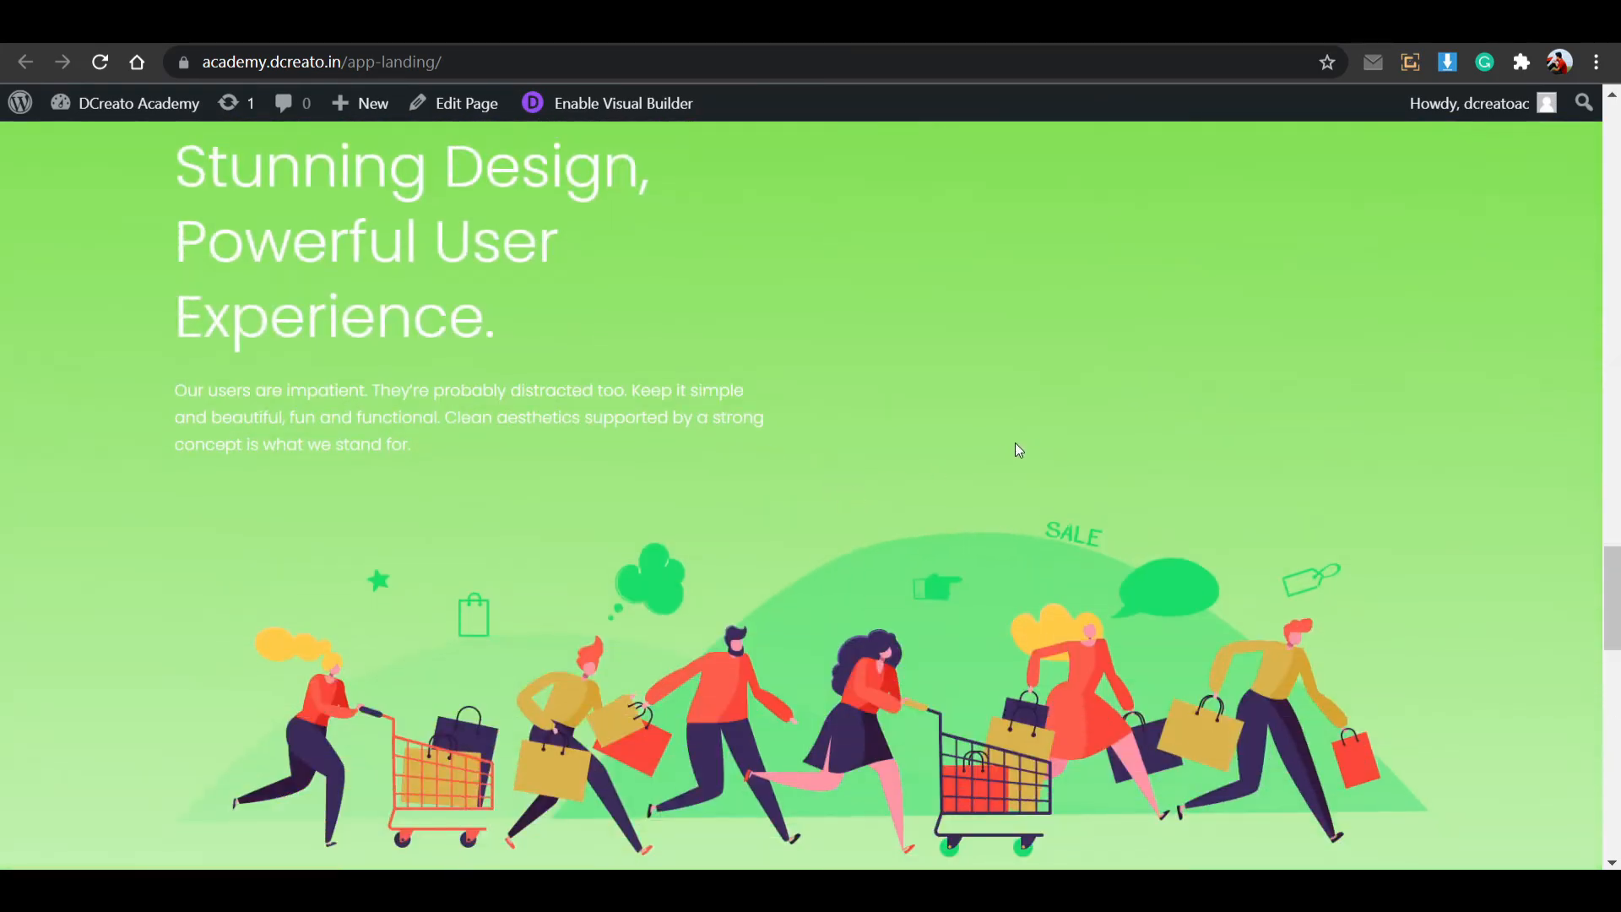
pyautogui.scroll(-12, 1015, 445)
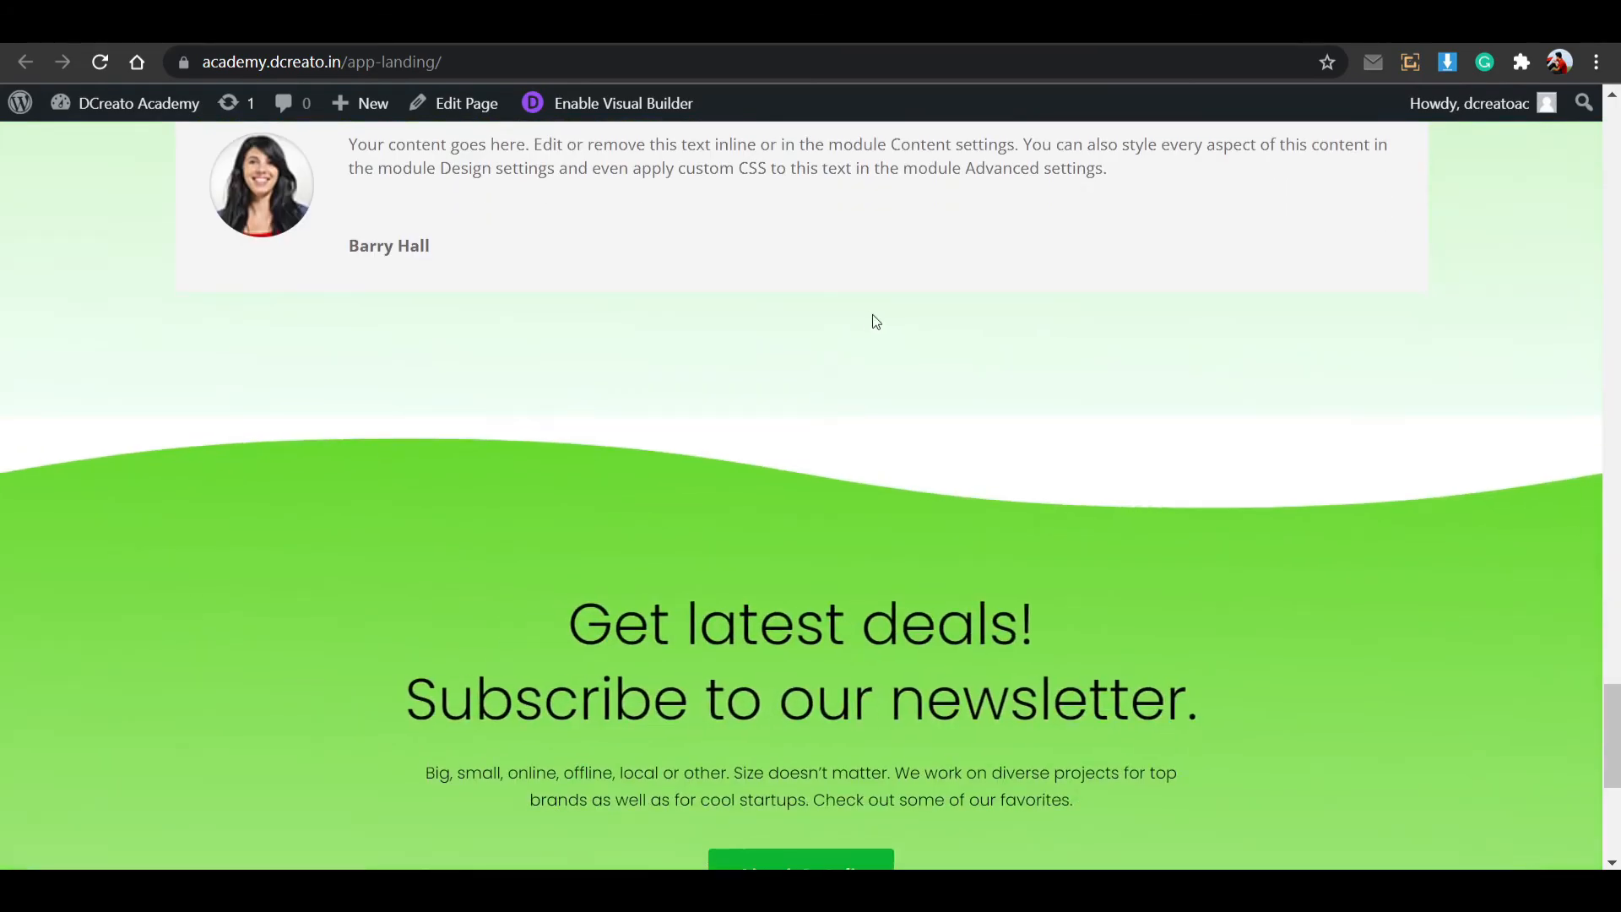
pyautogui.scroll(-4, 875, 321)
pyautogui.scroll(-2, 792, 546)
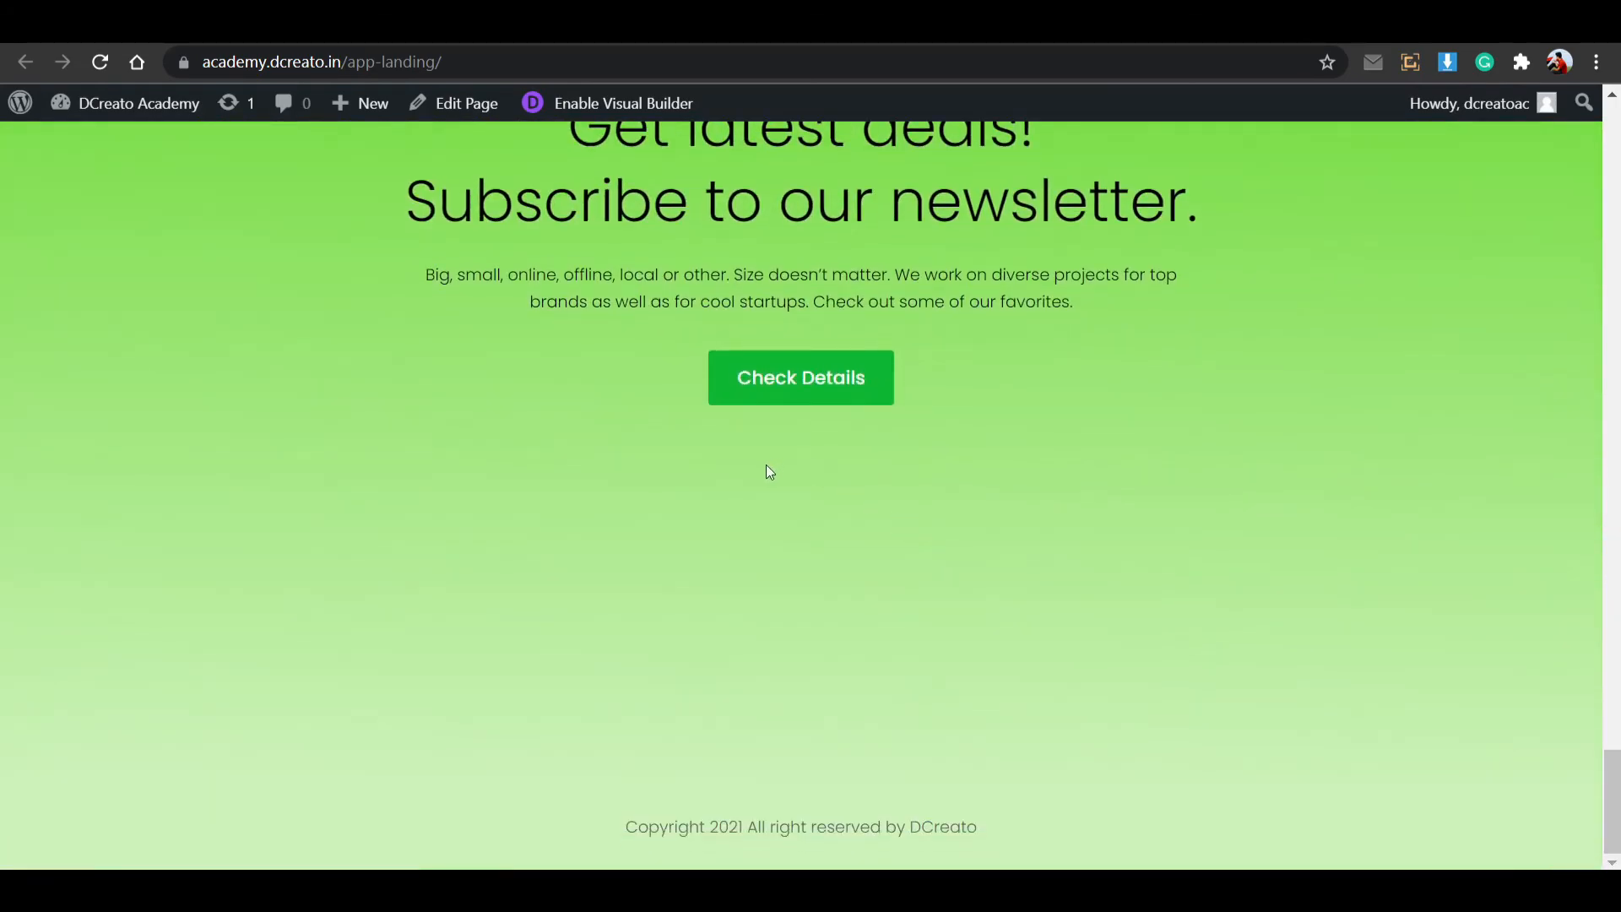
pyautogui.scroll(20, 1147, 760)
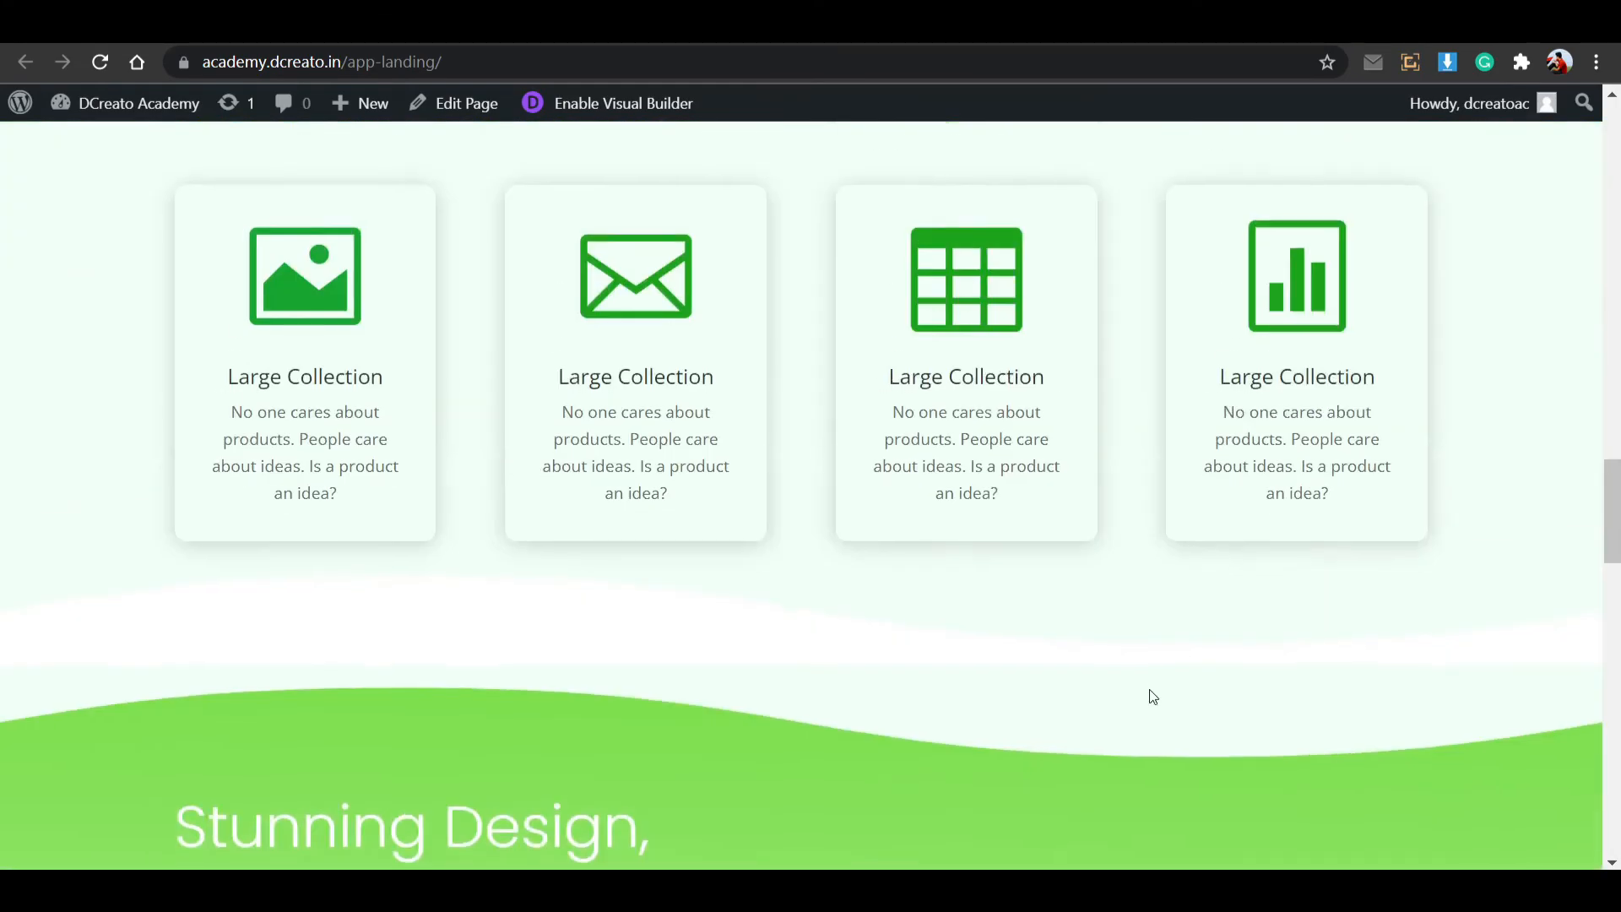
pyautogui.scroll(5, 1157, 680)
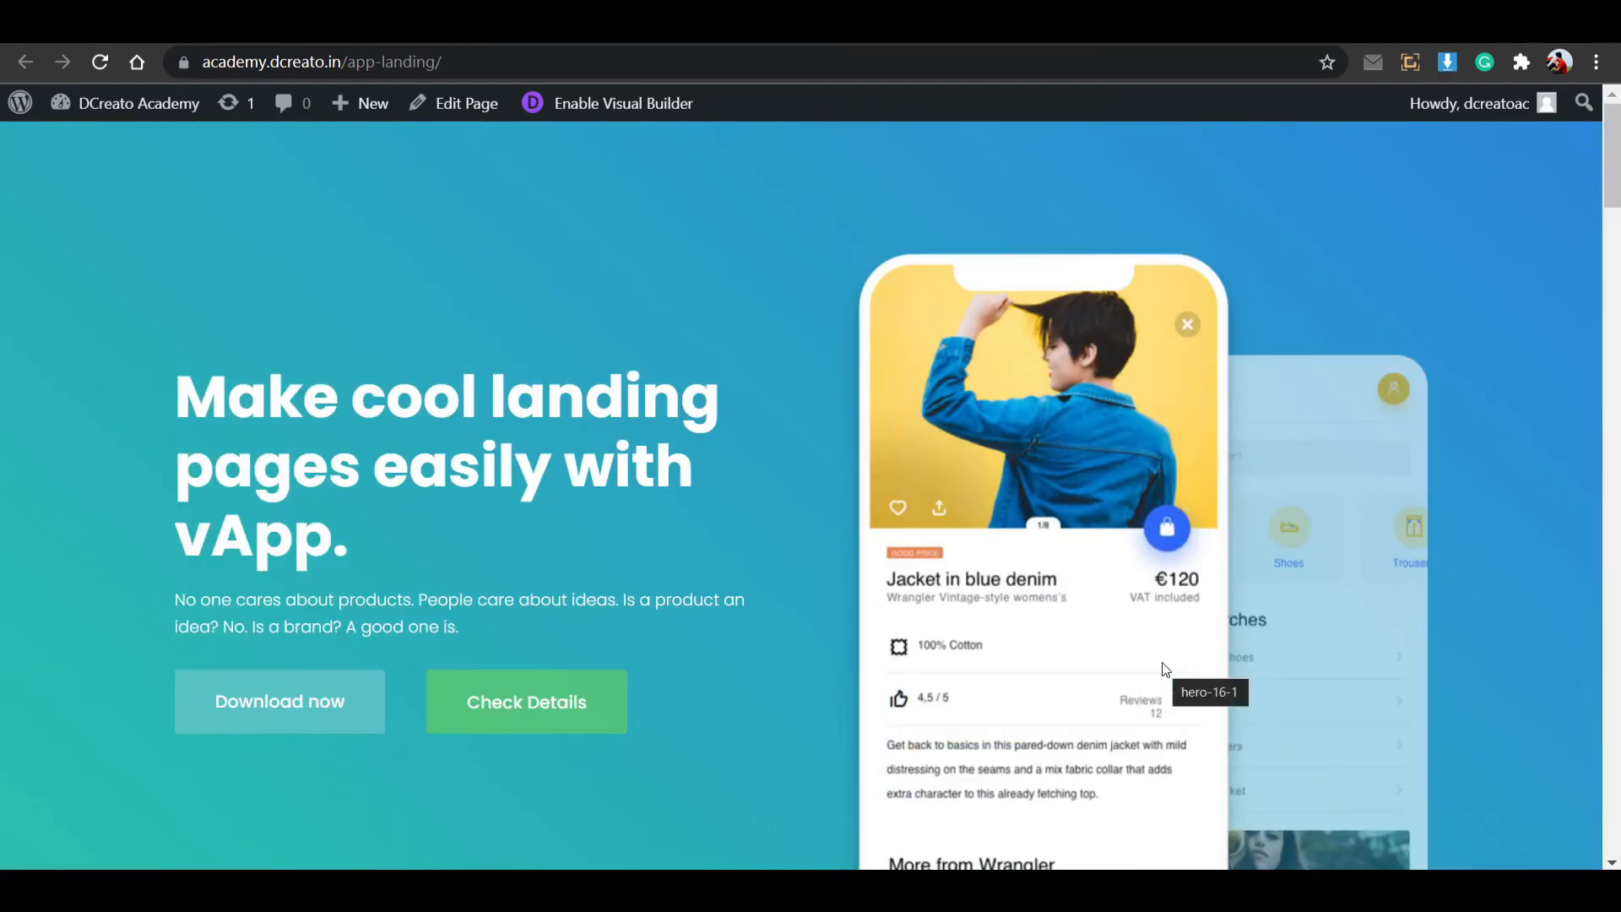
# Examine the published hero's text, buttons and phone image and its wavy transition into the New collection section.
pyautogui.scroll(-10, 1163, 675)
pyautogui.scroll(10, 1131, 641)
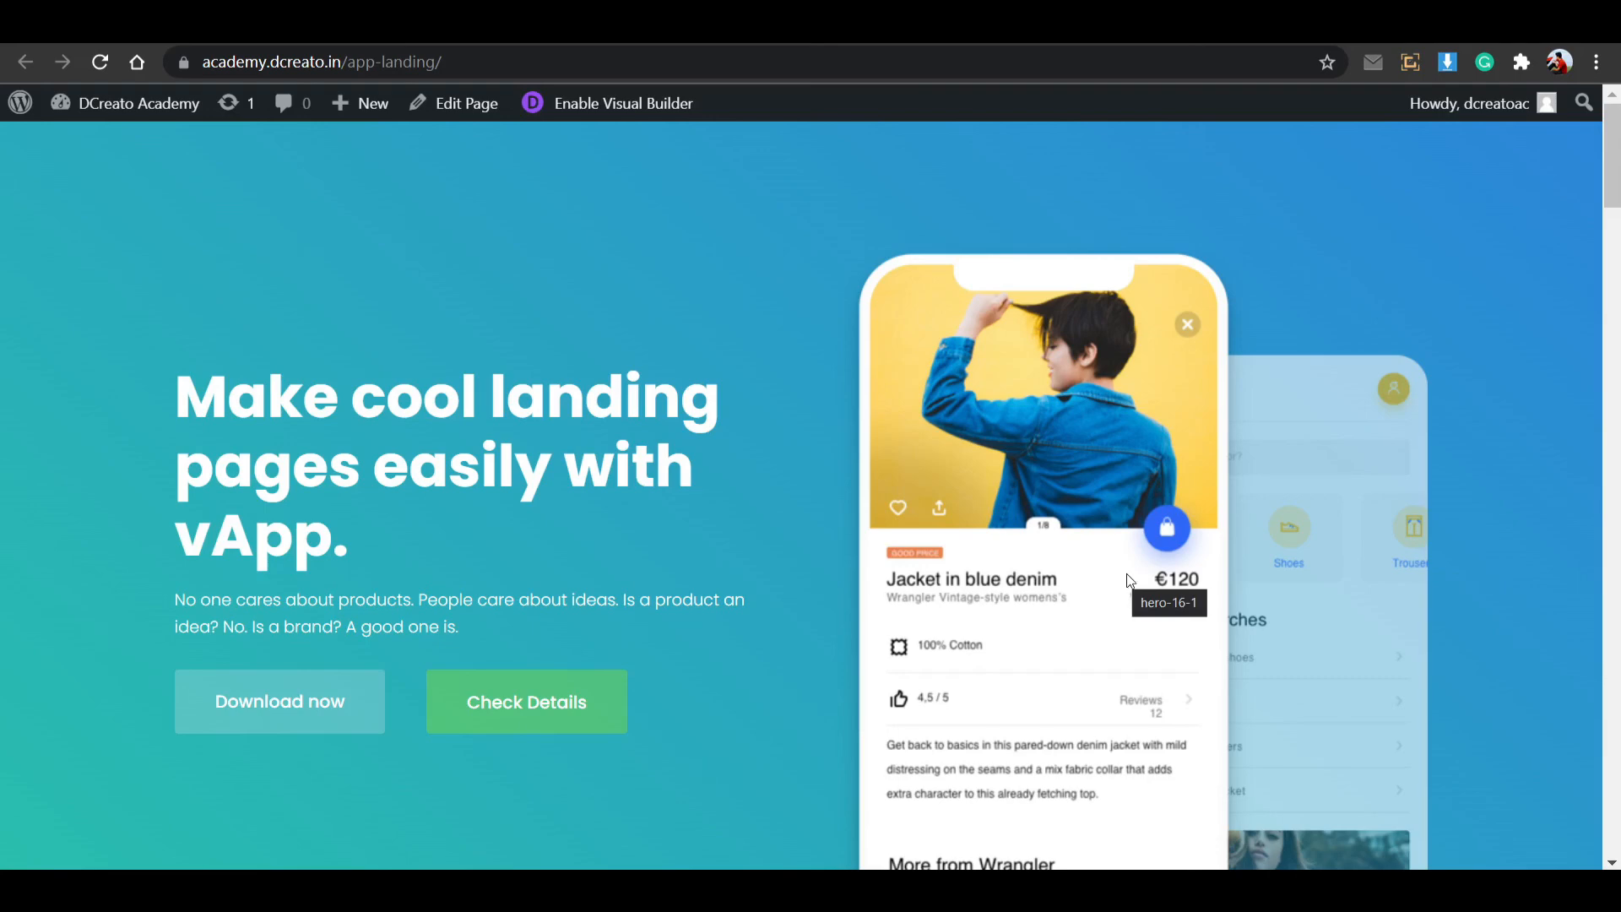
pyautogui.scroll(-6, 1461, 711)
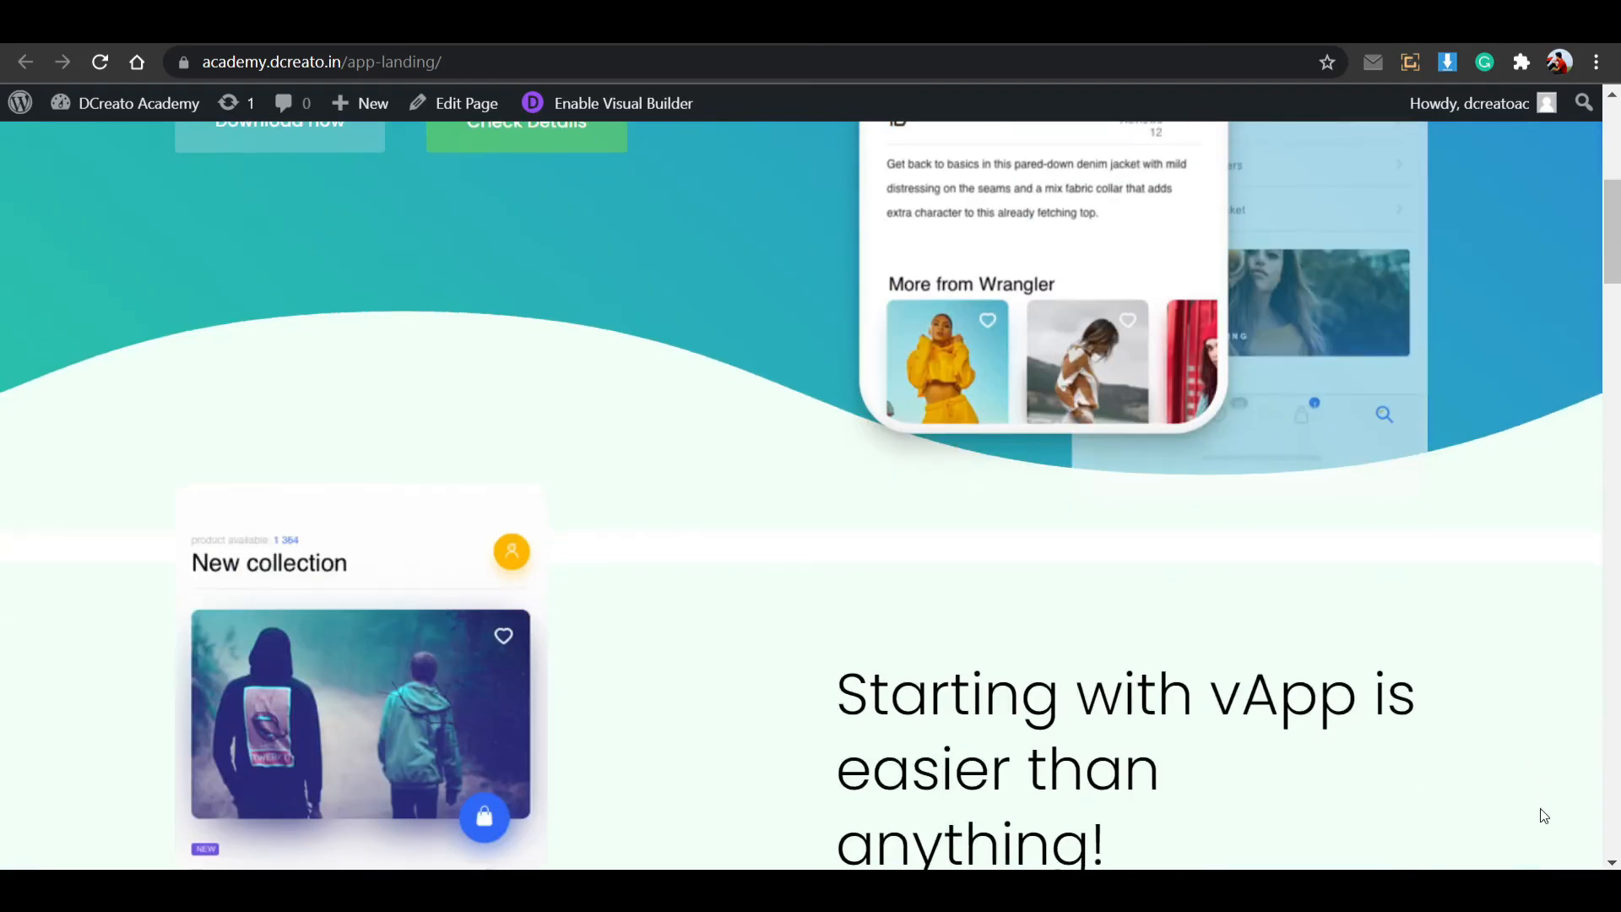
pyautogui.scroll(9, 949, 529)
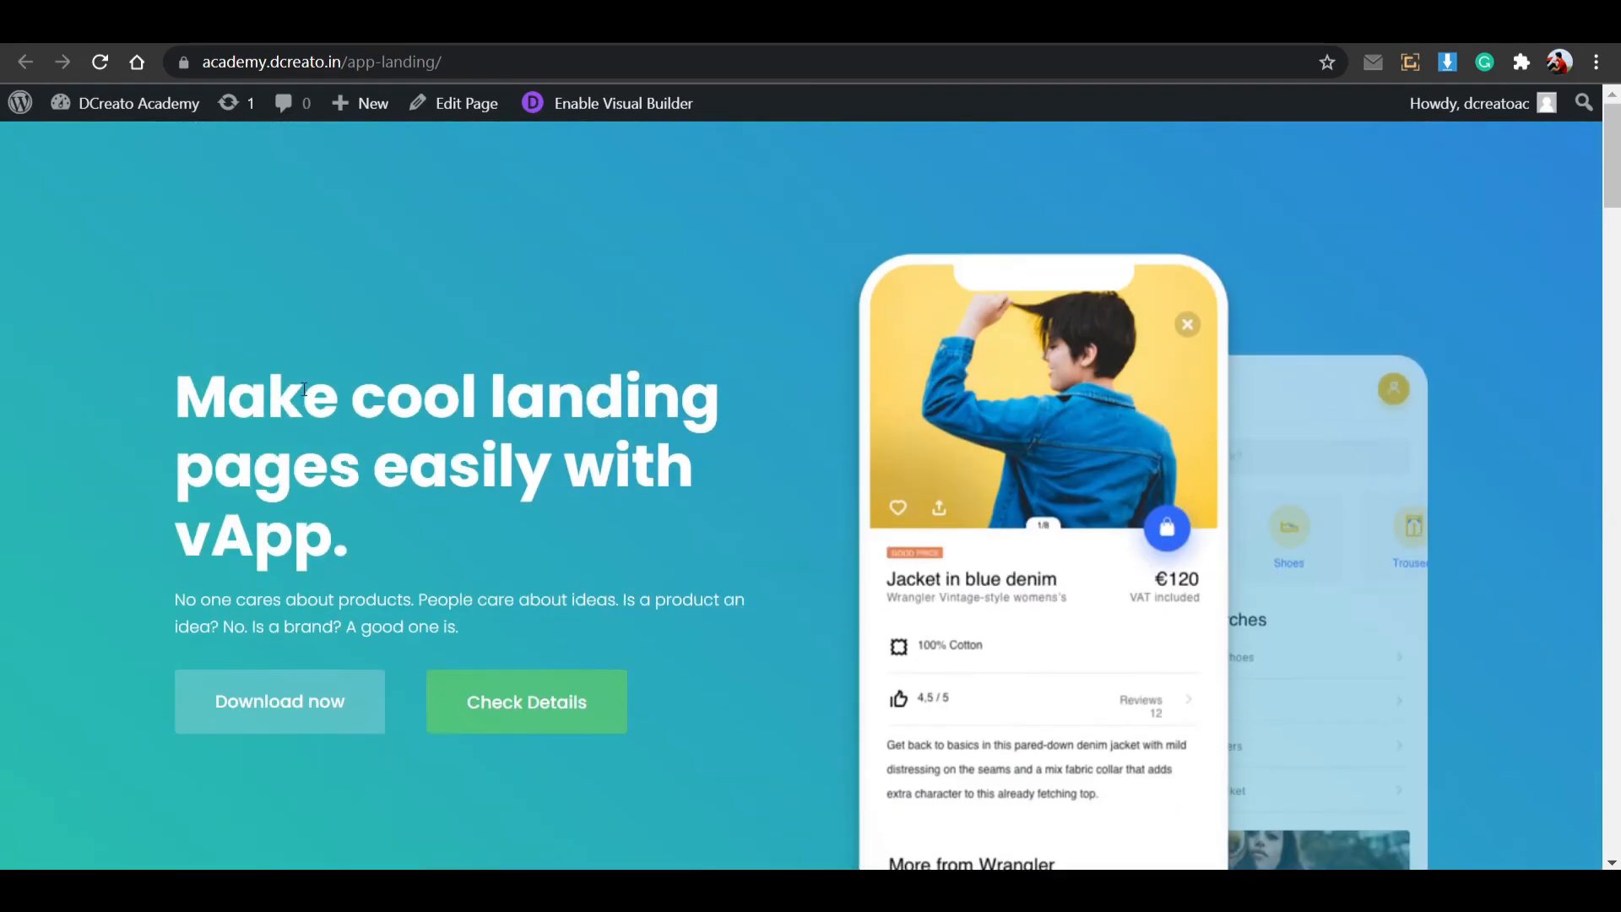
pyautogui.scroll(-7, 934, 606)
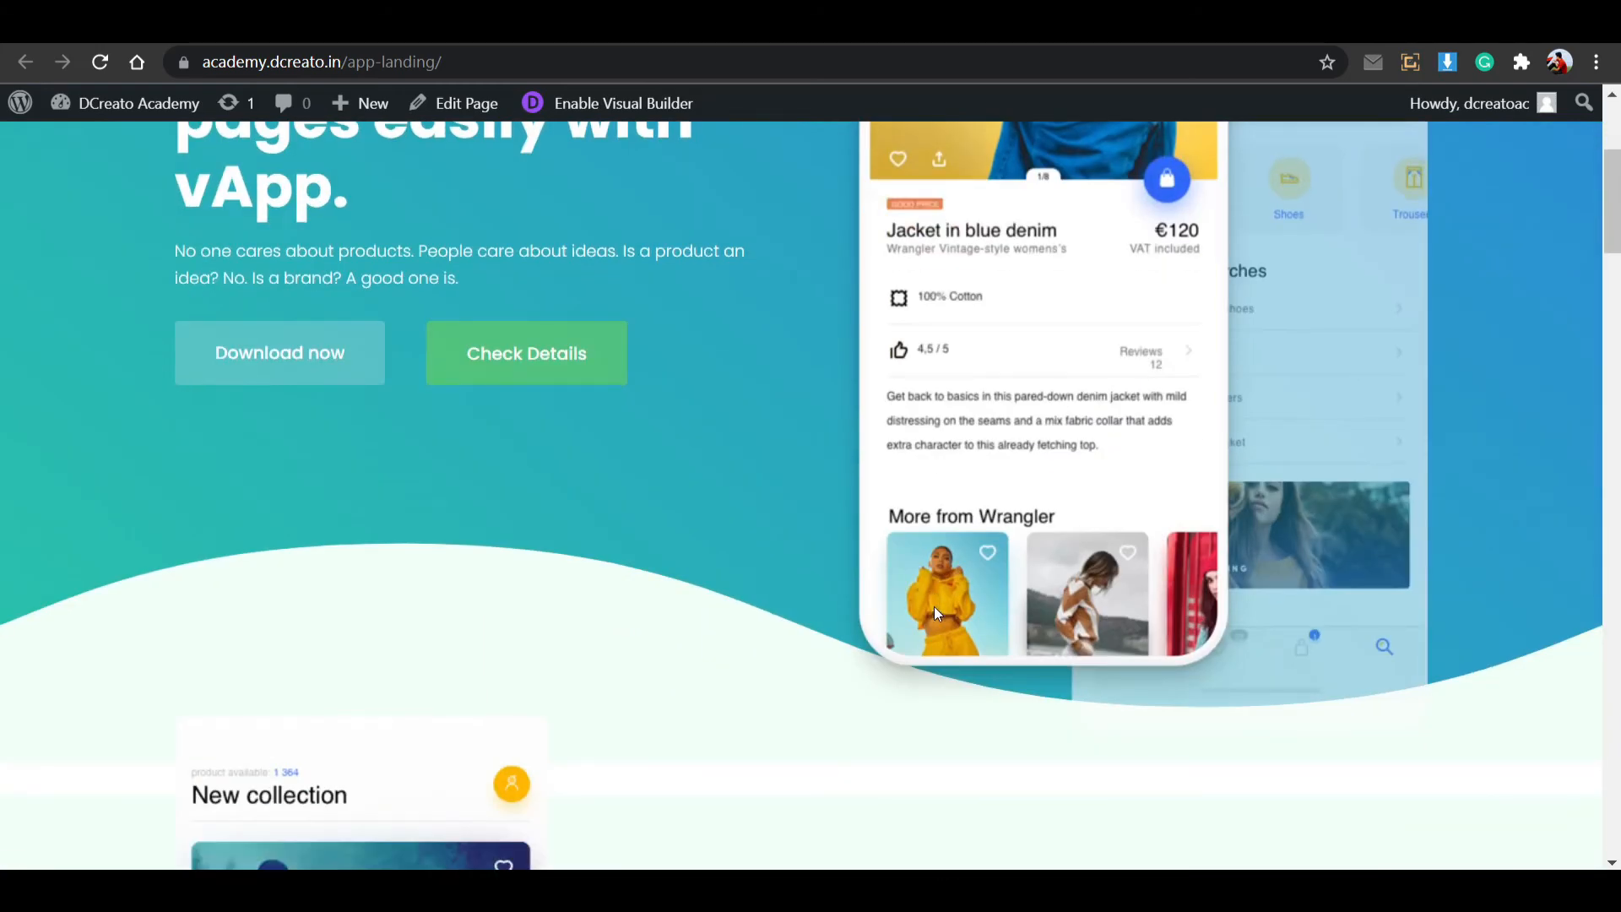
pyautogui.scroll(4, 934, 609)
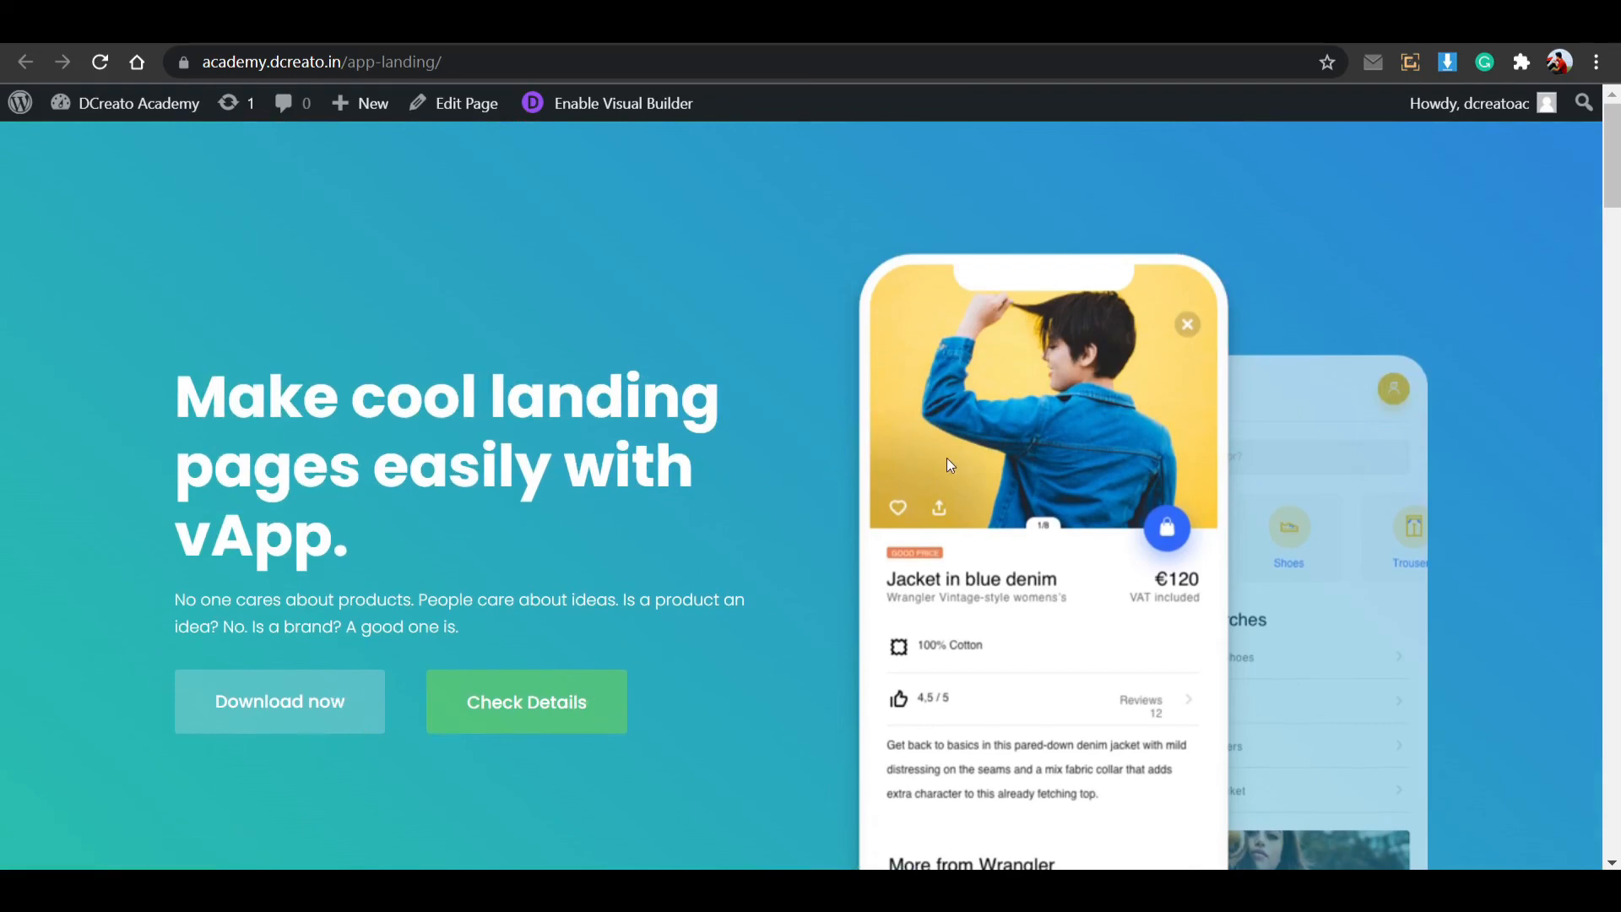
pyautogui.scroll(-6, 881, 415)
pyautogui.scroll(6, 771, 321)
# Check each published section's layout and the wavy dividers between them, from the hero to the copyright footer and back up.
pyautogui.scroll(-2, 842, 197)
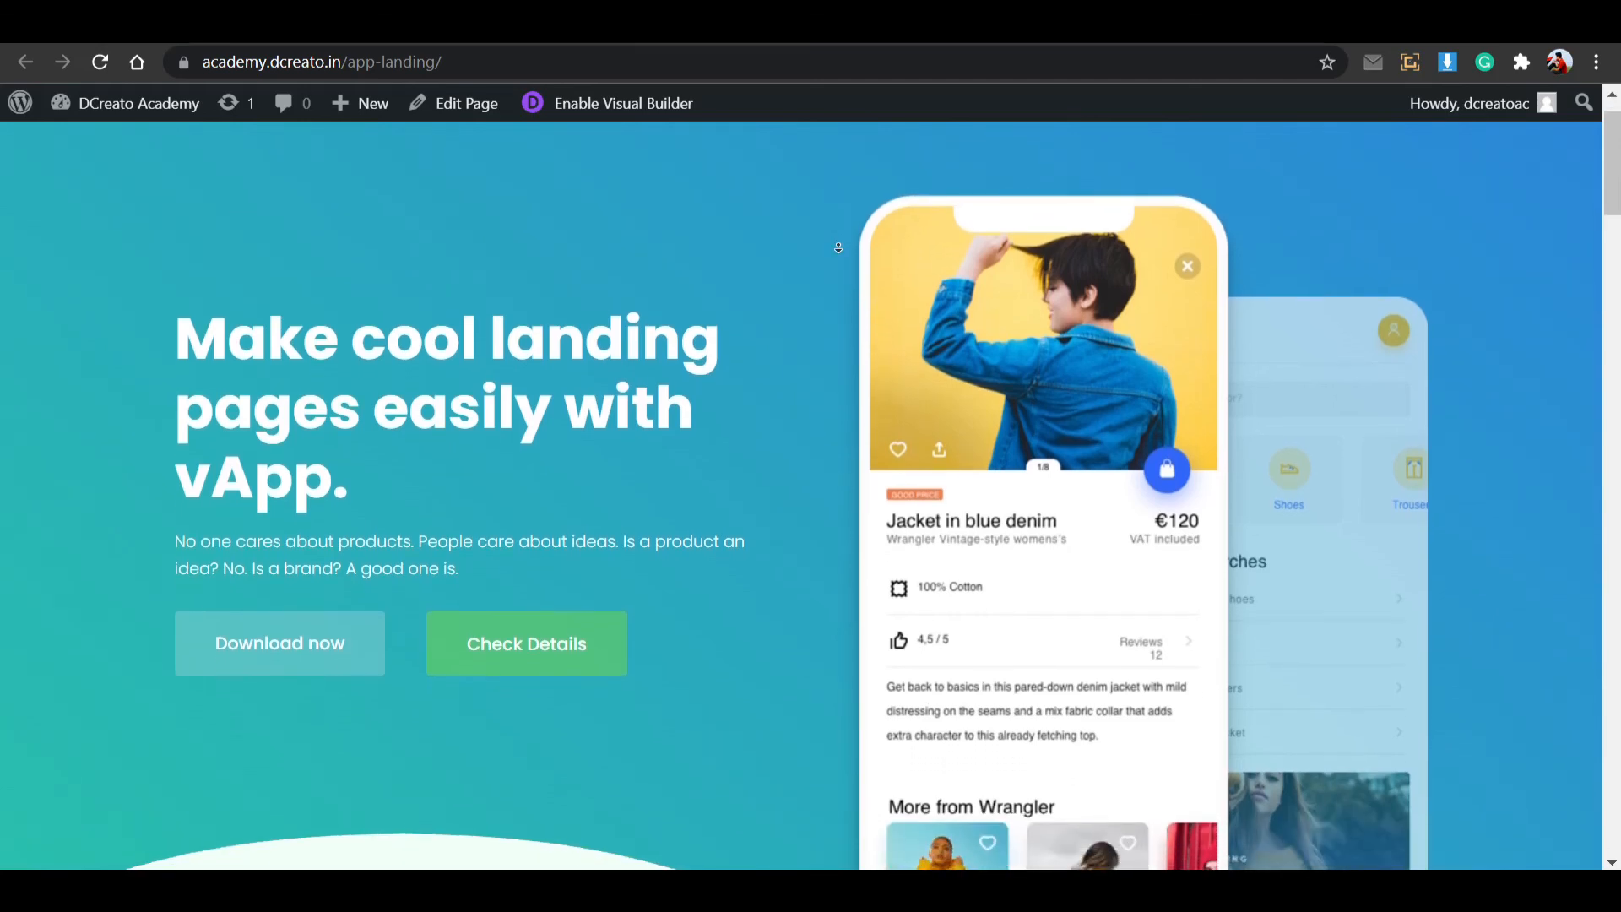
pyautogui.scroll(-4, 836, 250)
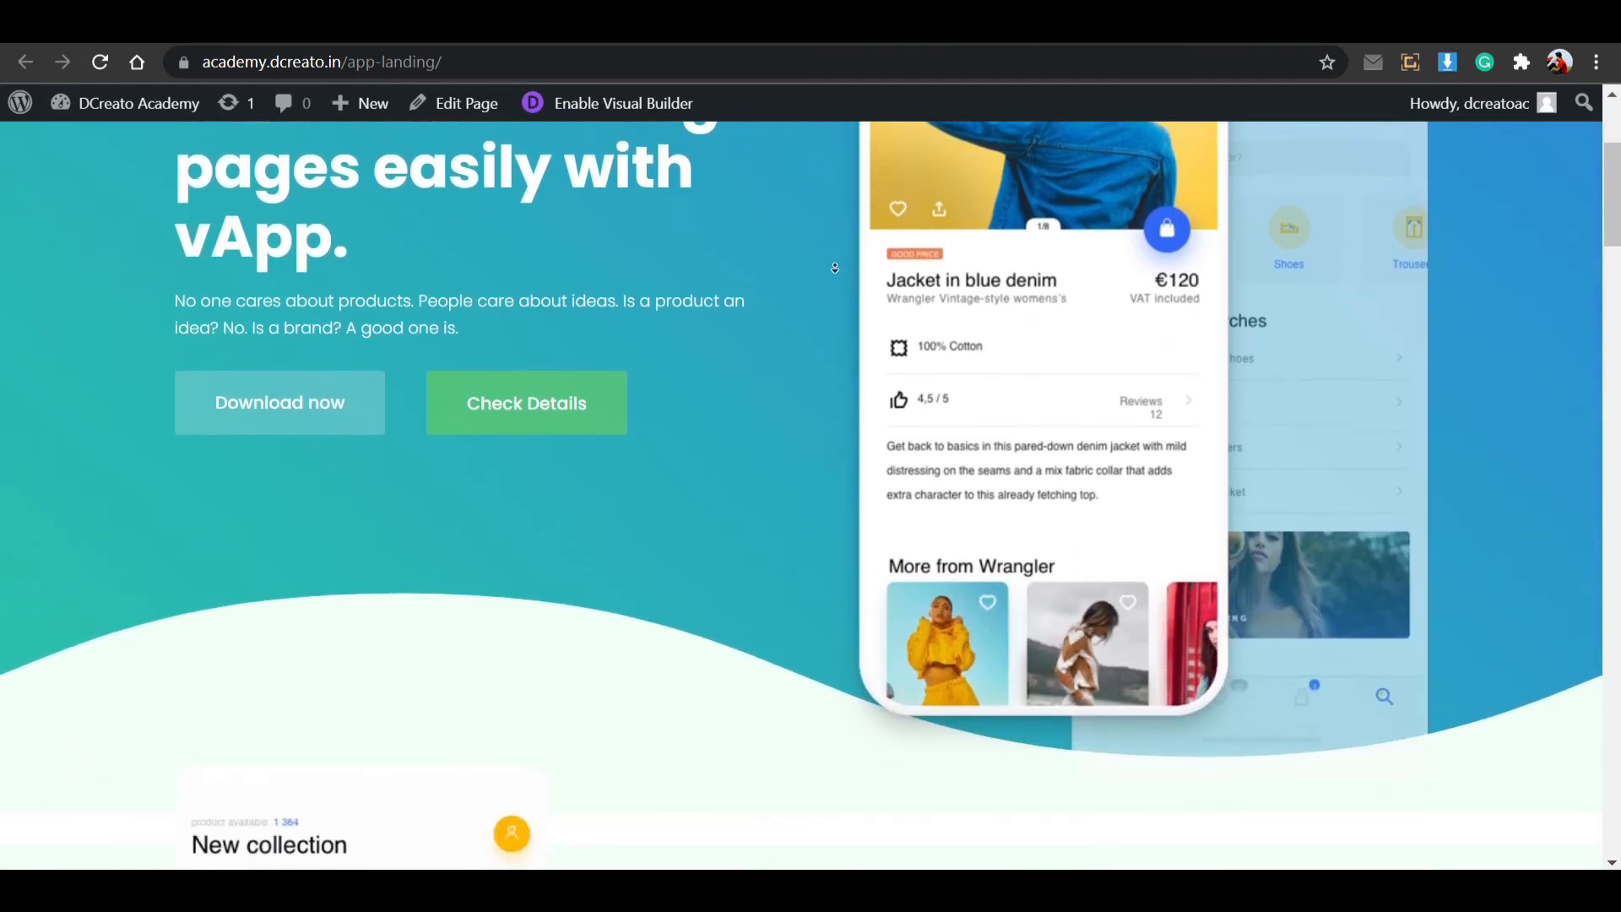
pyautogui.scroll(-6, 835, 272)
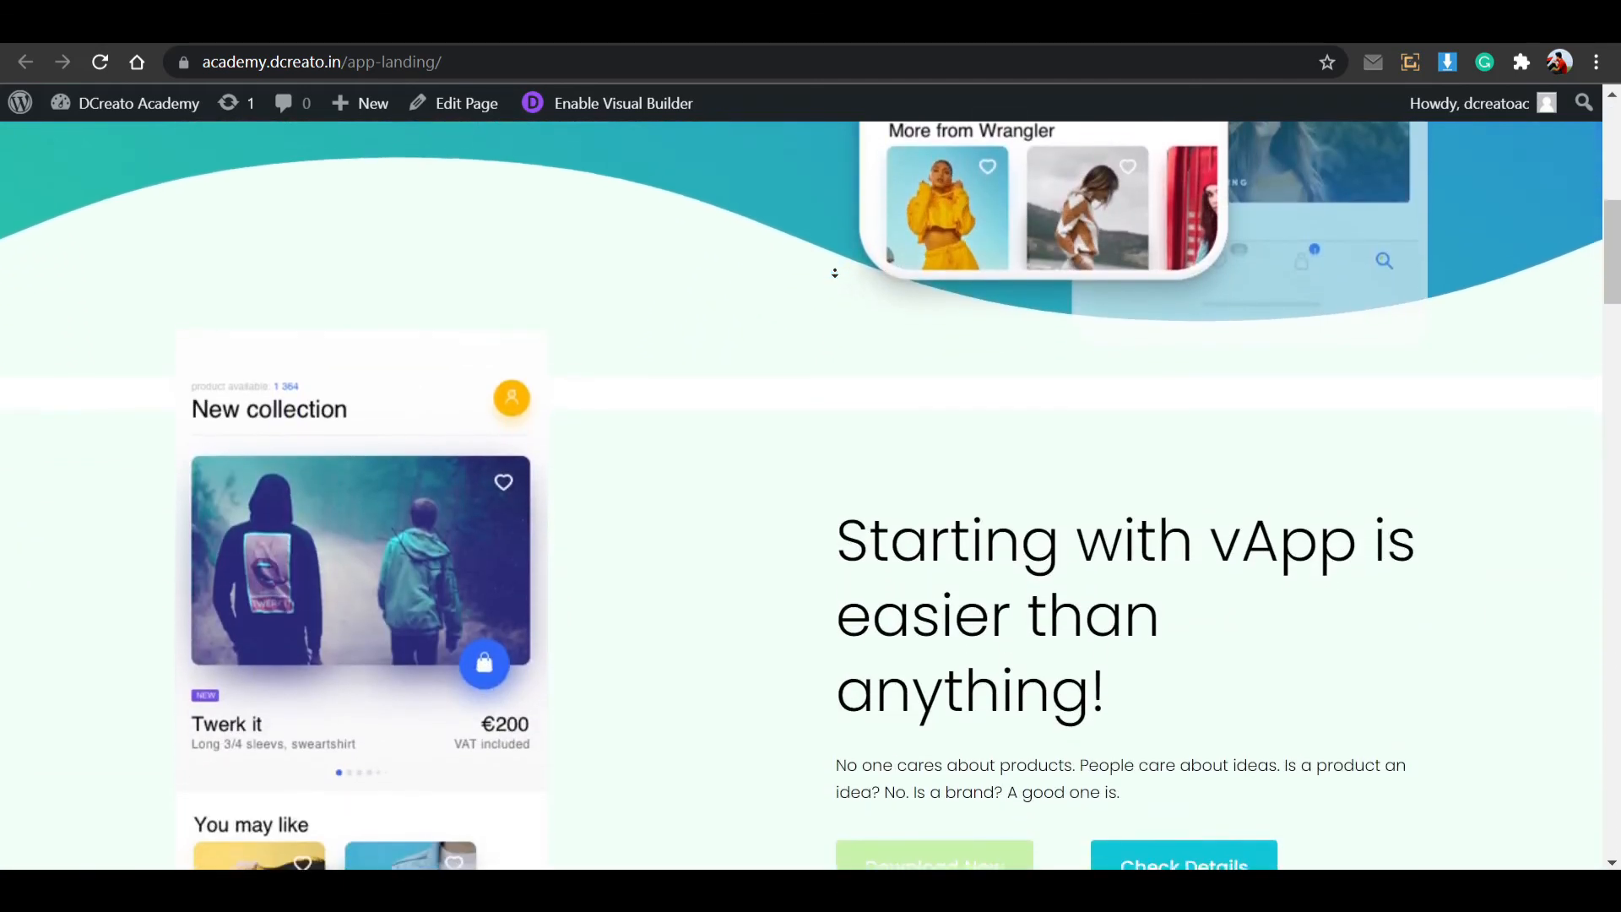
pyautogui.scroll(-9, 802, 292)
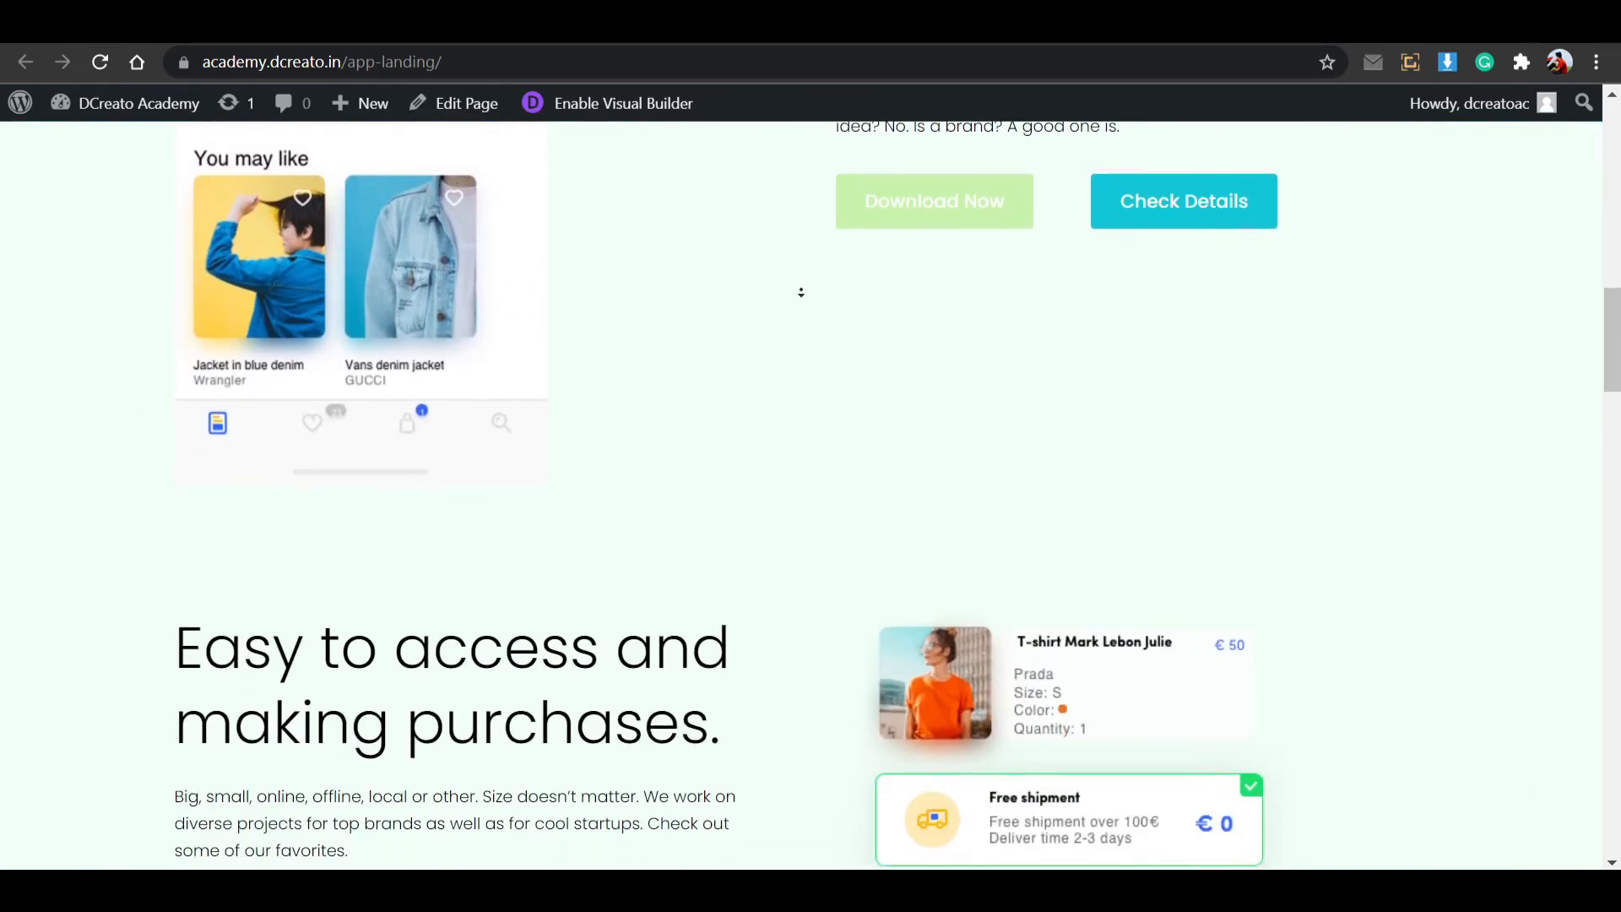
pyautogui.scroll(-9, 801, 292)
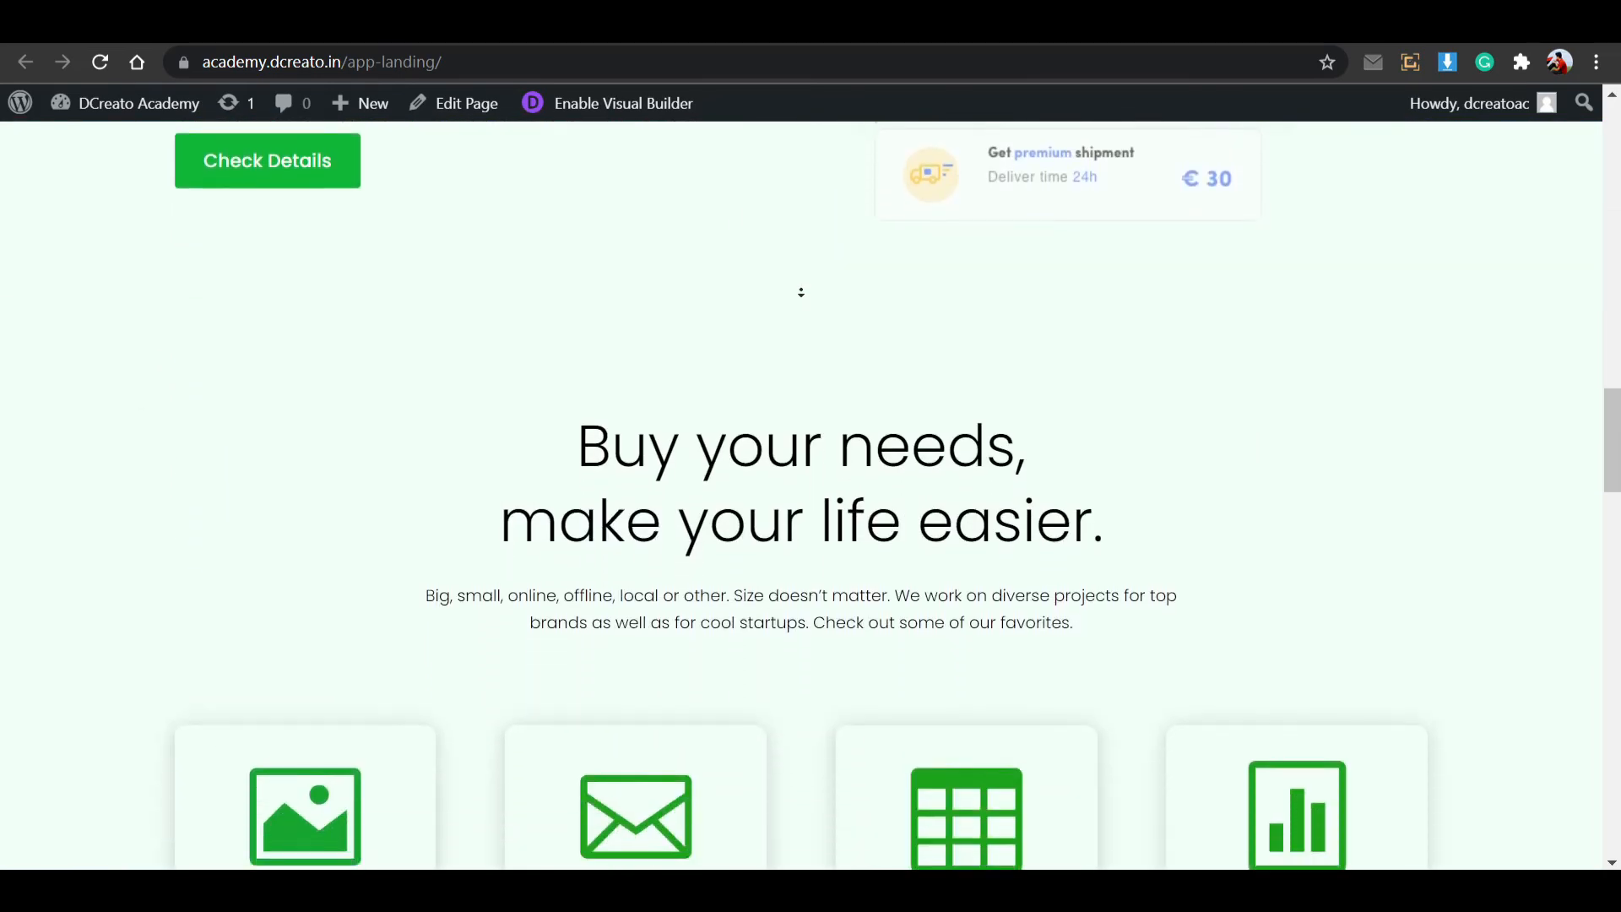
pyautogui.scroll(-9, 801, 292)
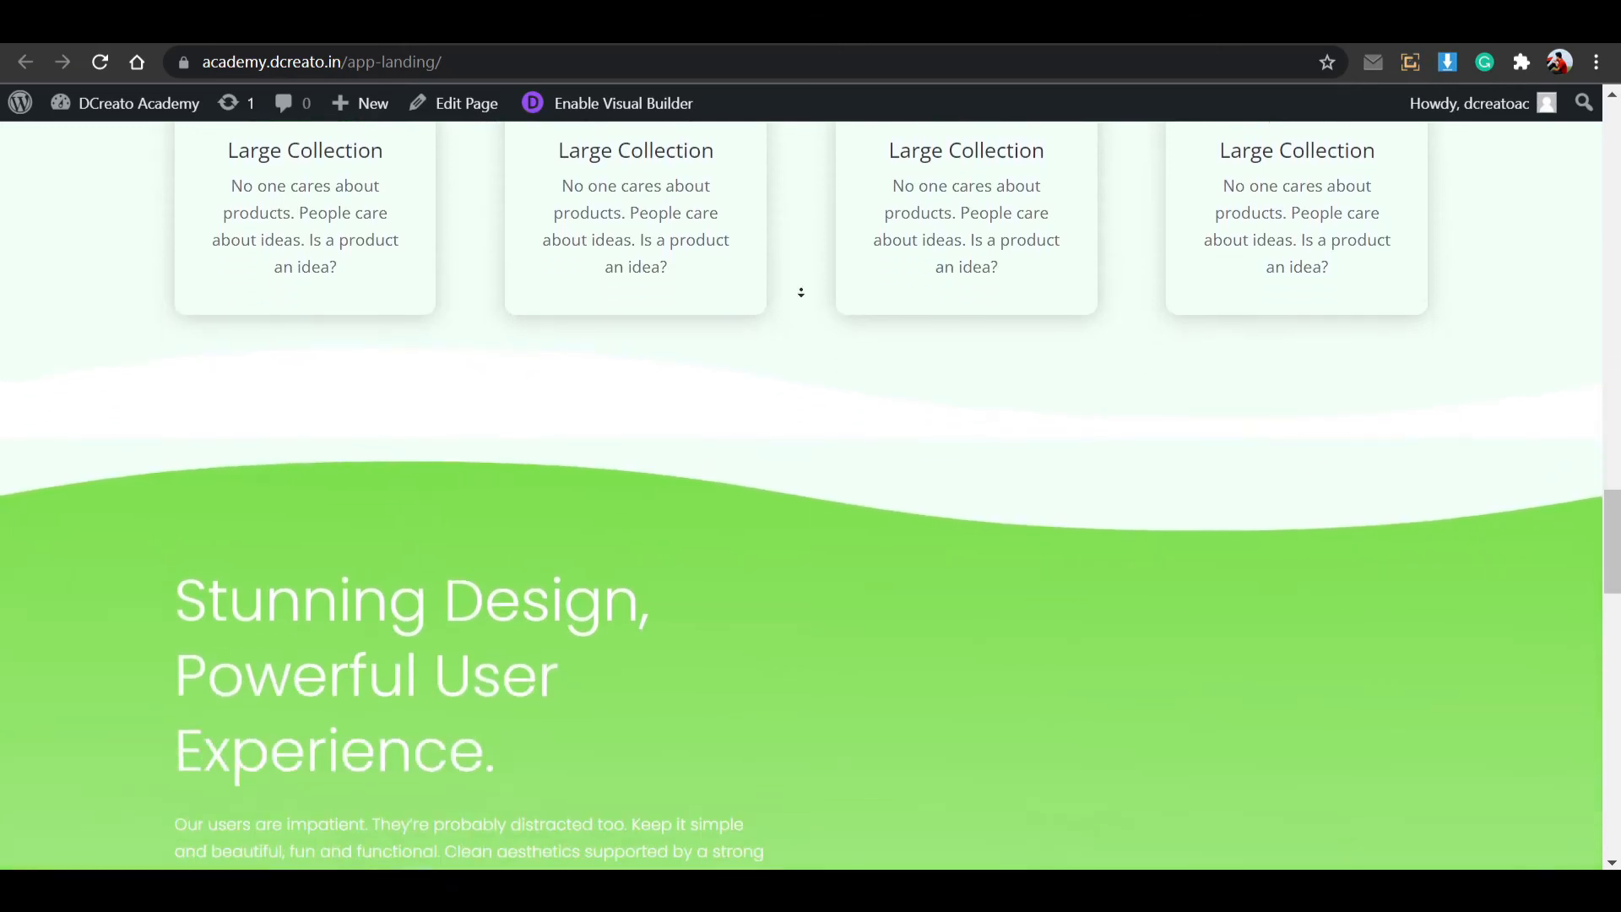
pyautogui.scroll(-9, 801, 293)
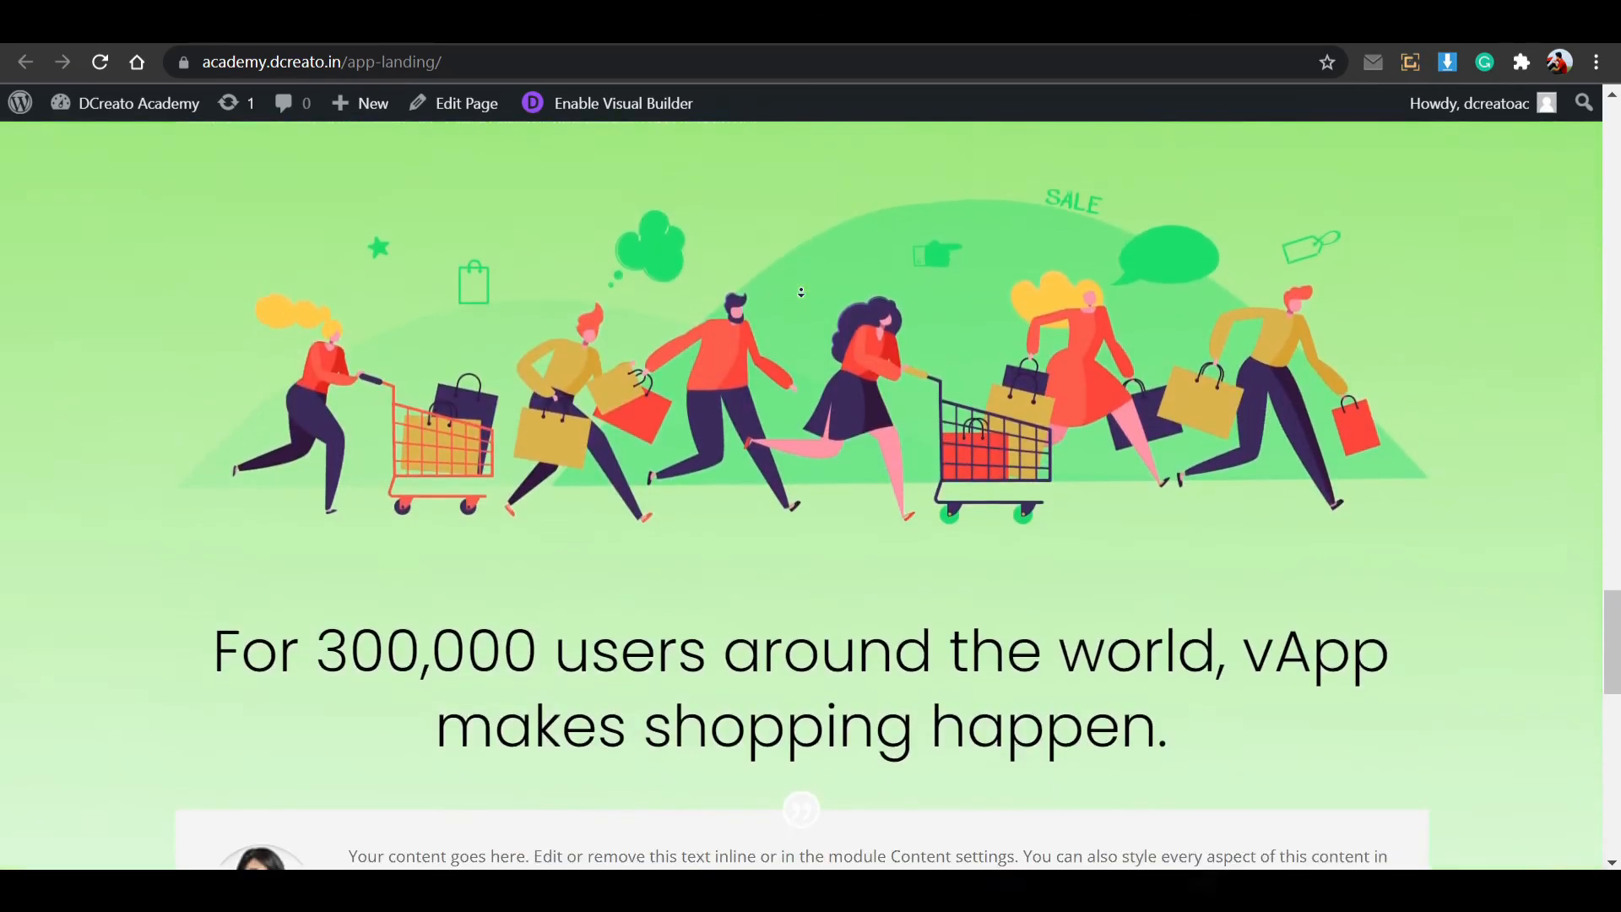
pyautogui.scroll(-9, 801, 292)
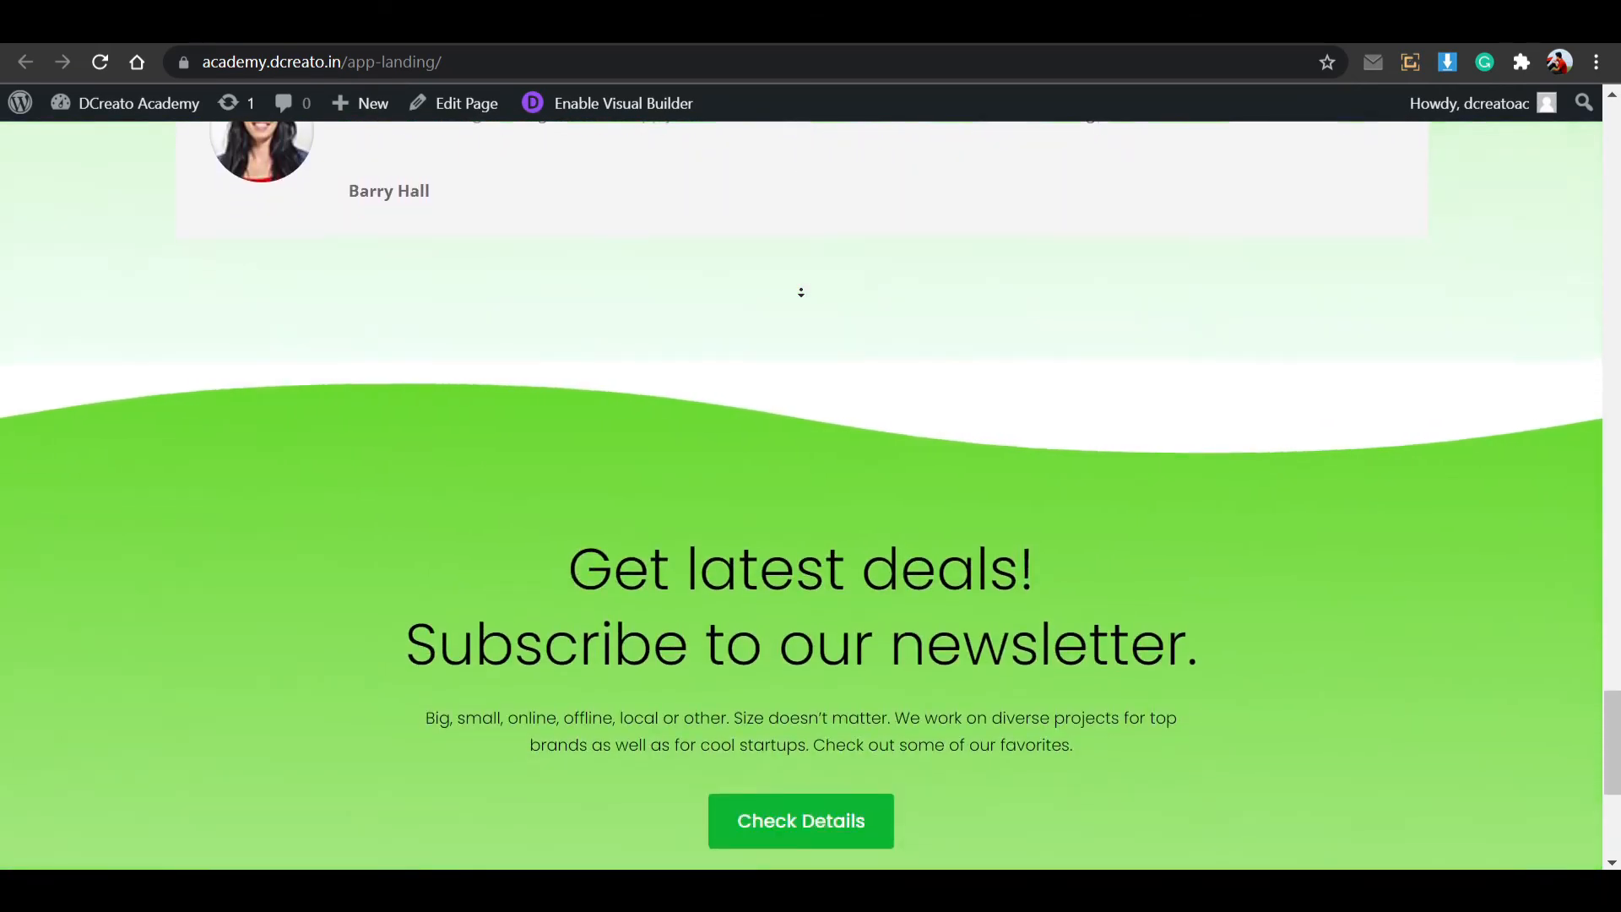
pyautogui.scroll(-1, 801, 293)
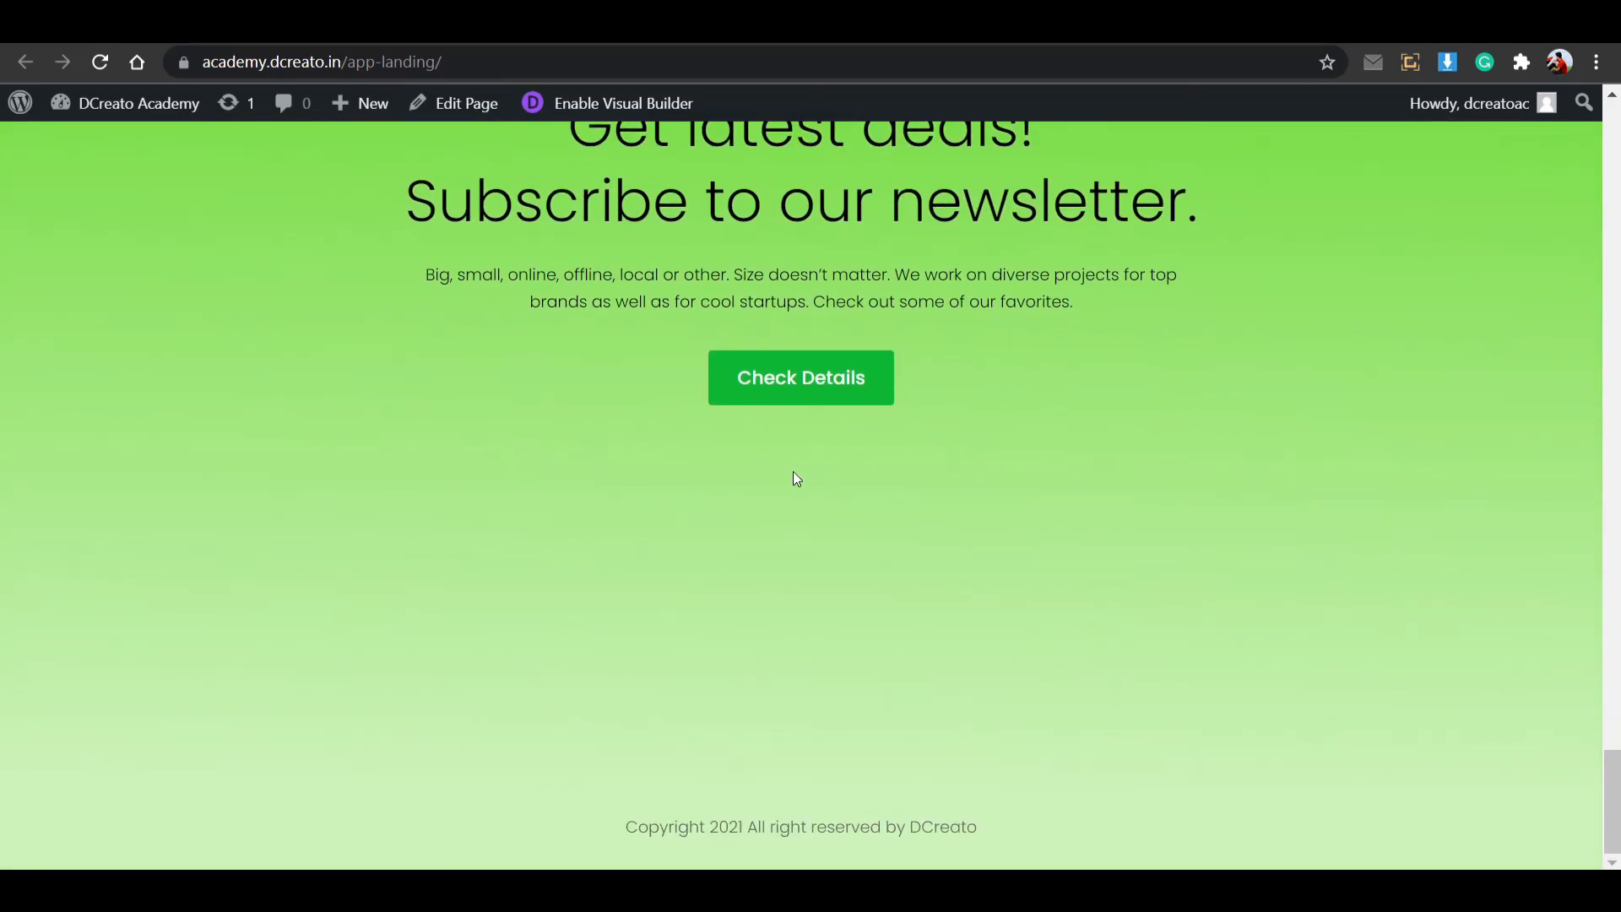
pyautogui.scroll(20, 797, 479)
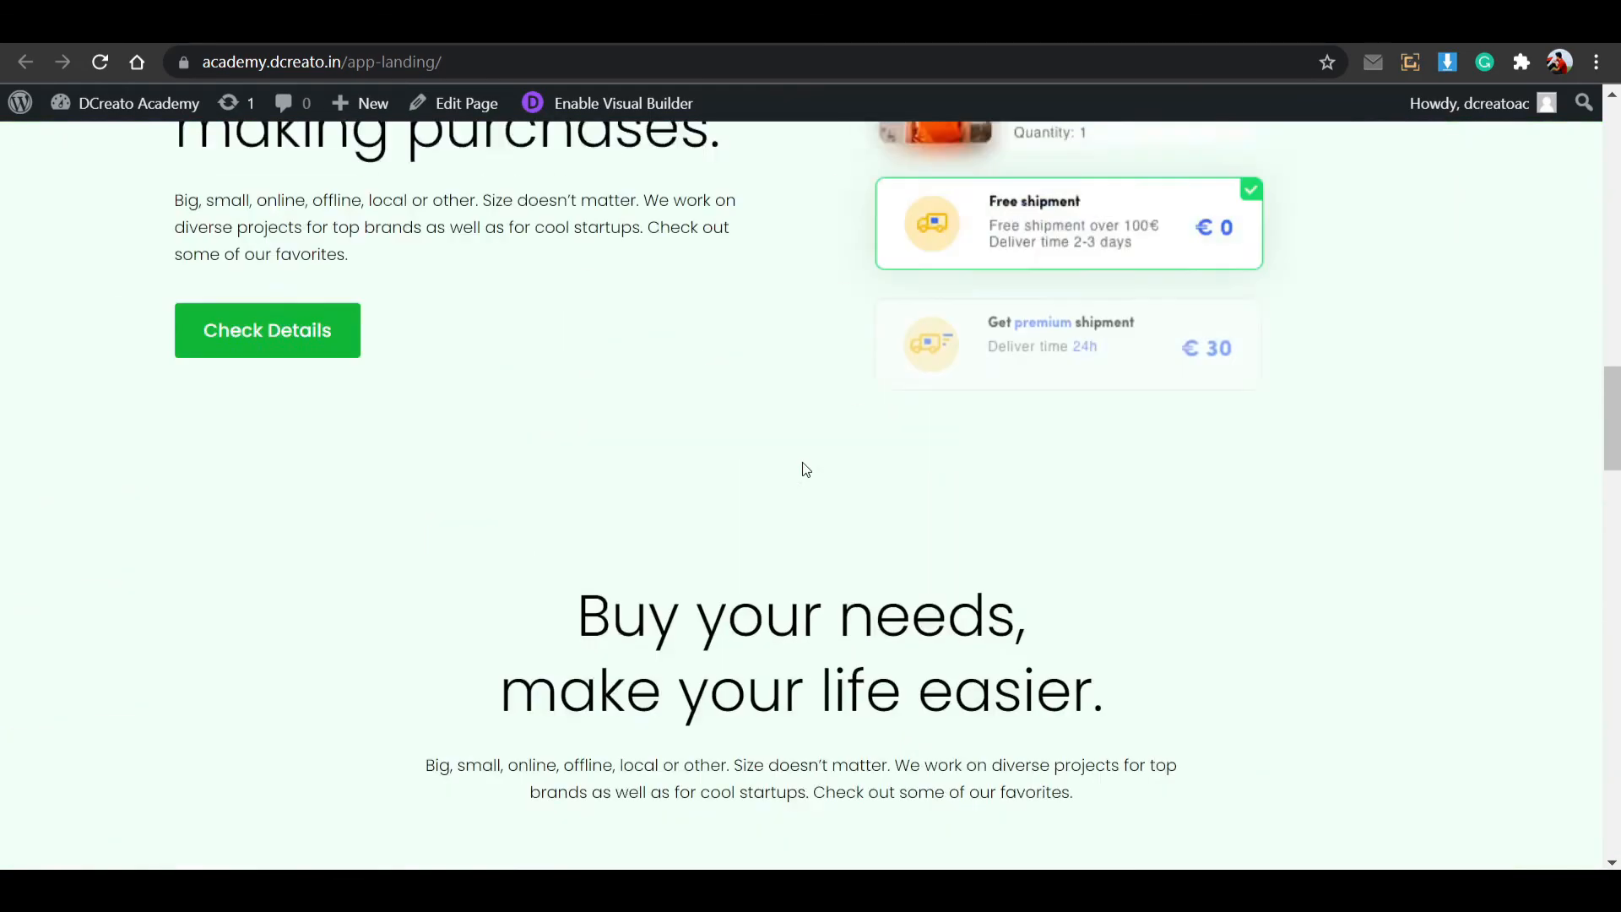
pyautogui.scroll(19, 806, 470)
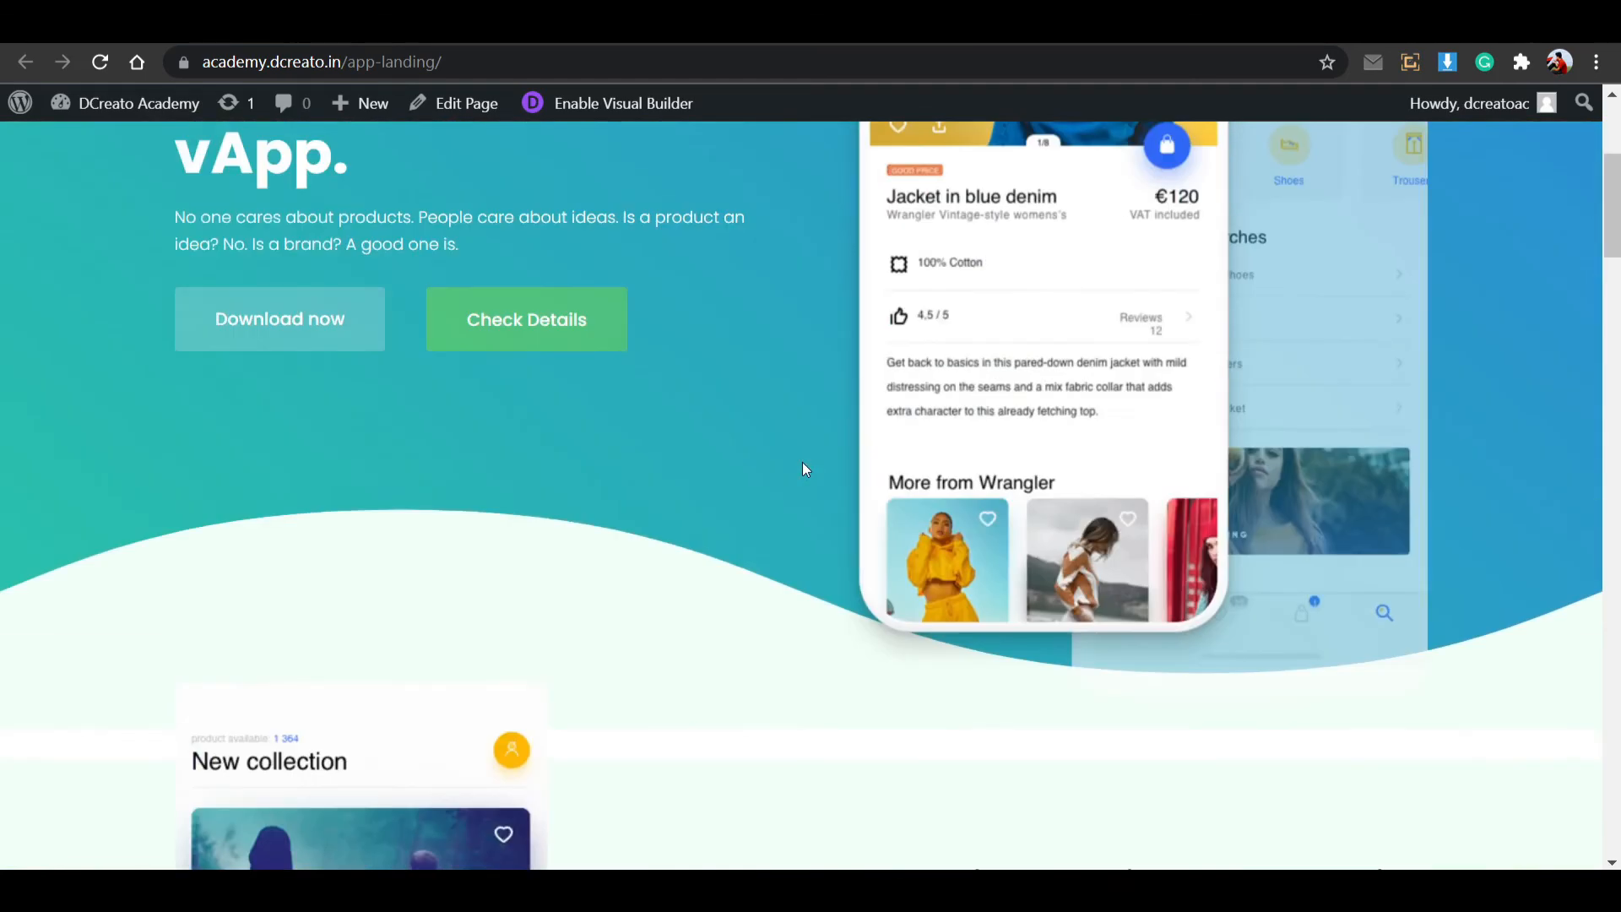
pyautogui.scroll(5, 804, 467)
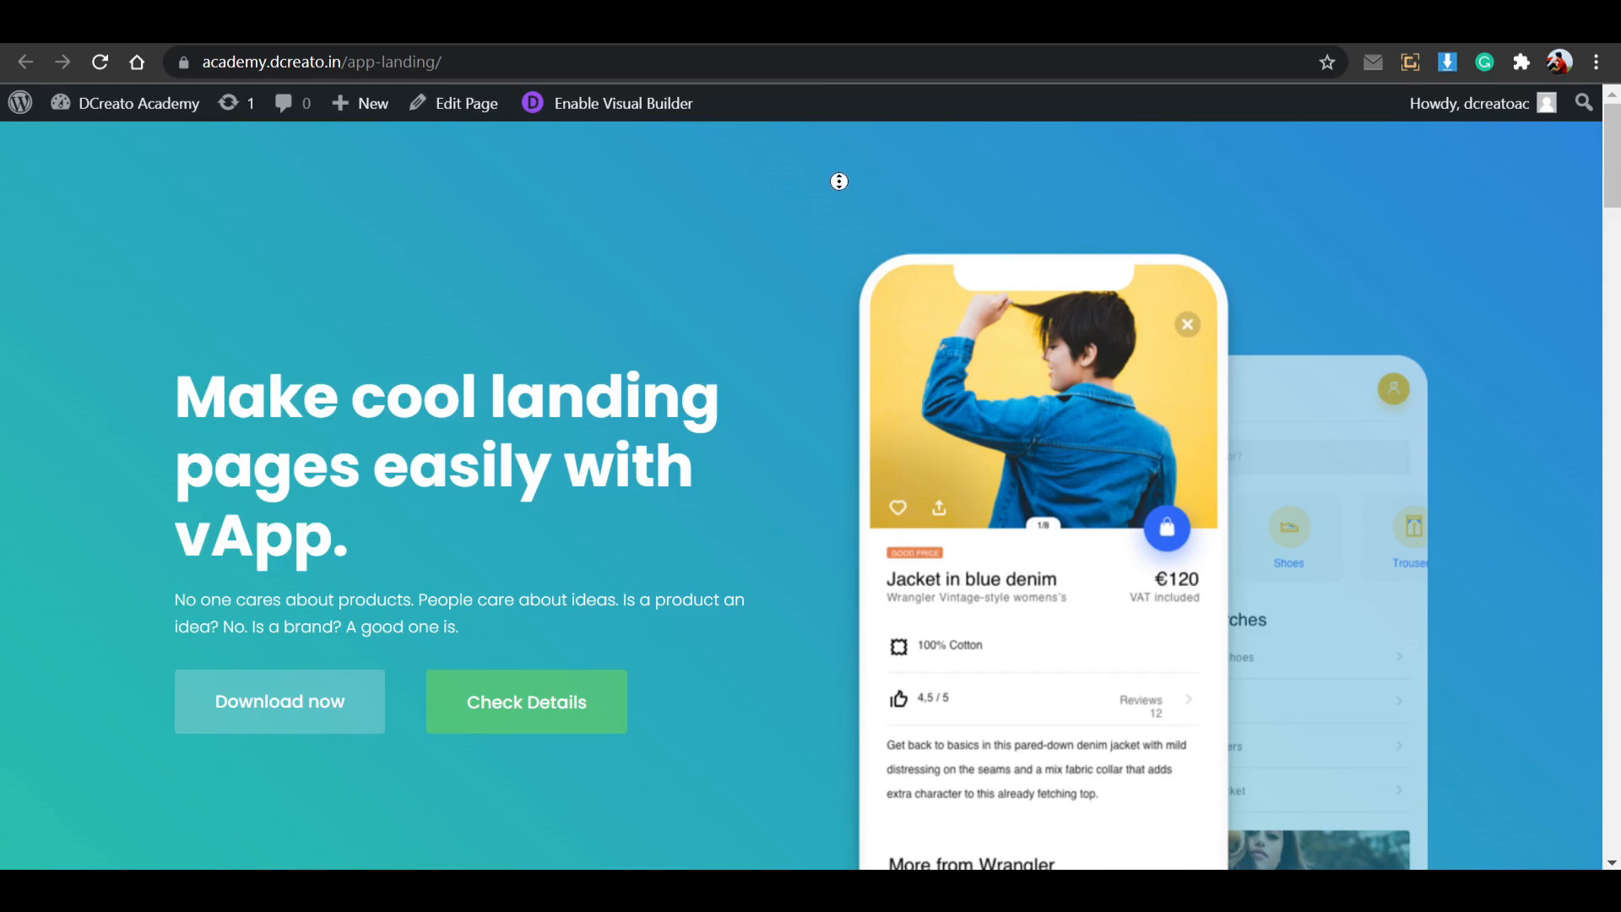
# Go through the whole published landing page once more, inspecting its feature, blurb, shopping illustration, testimonial and newsletter sections and the hero.
pyautogui.scroll(-4, 838, 181)
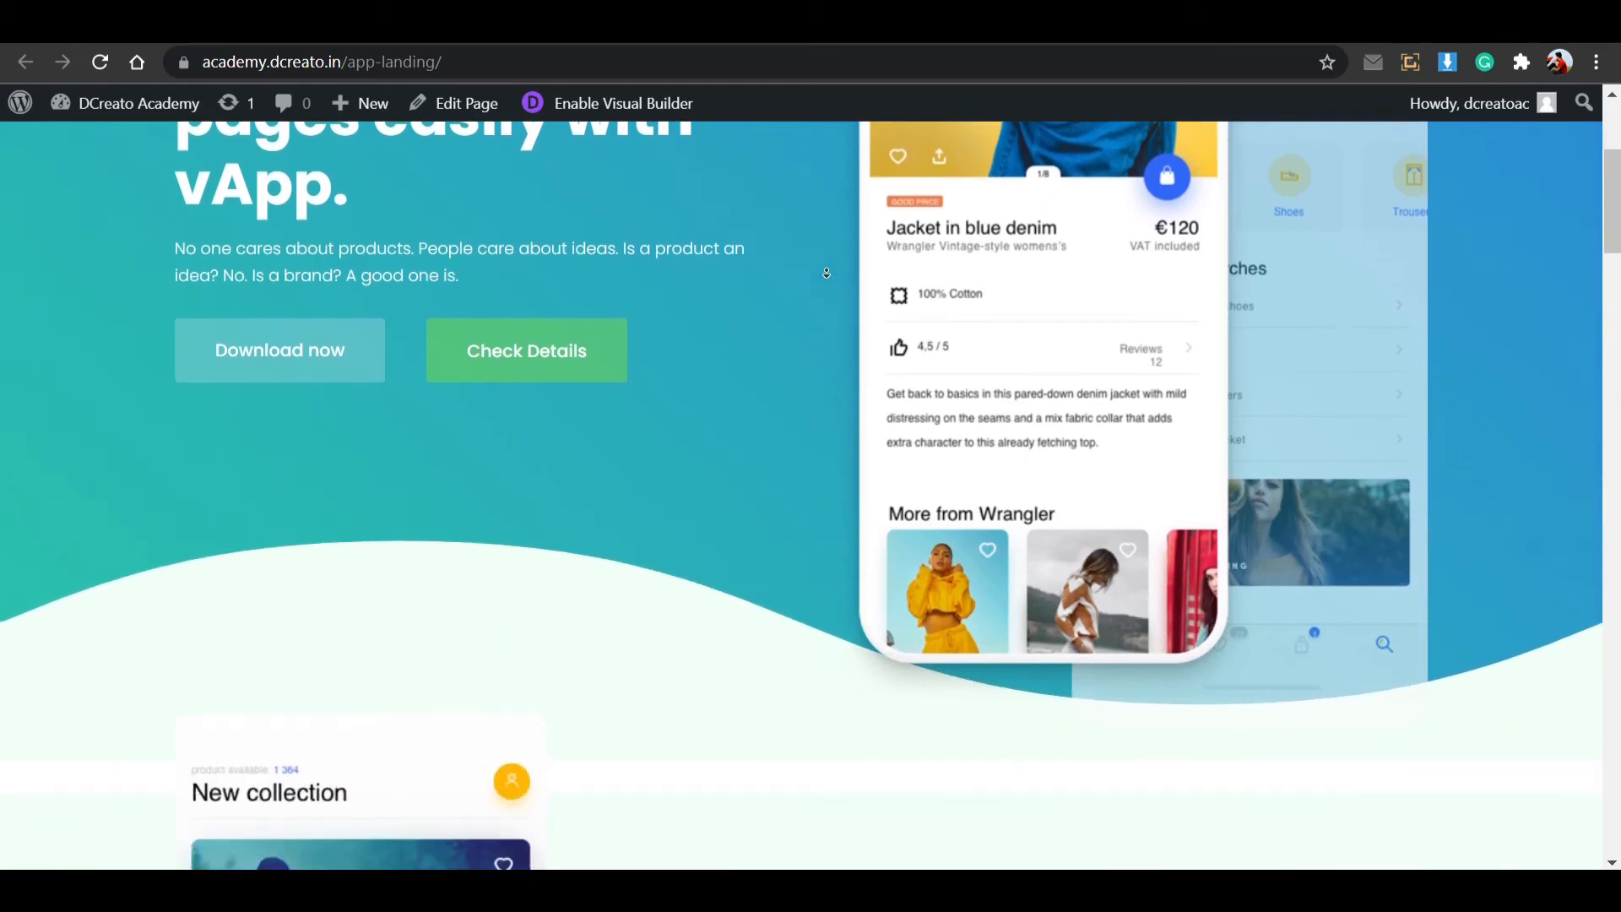
pyautogui.scroll(-8, 827, 273)
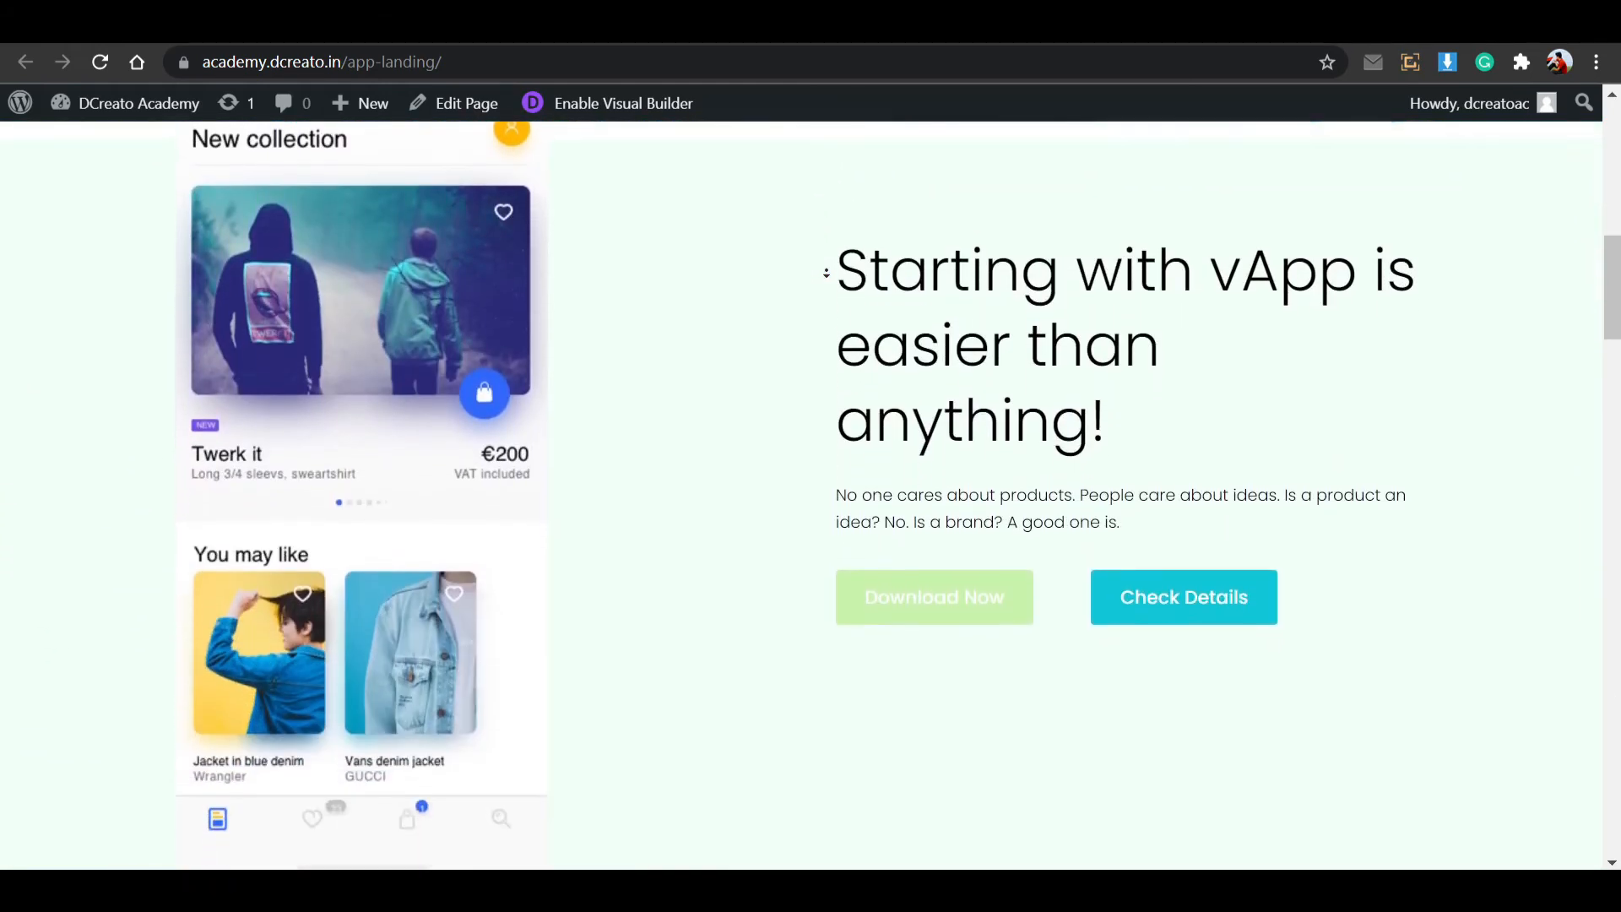
pyautogui.scroll(-8, 826, 273)
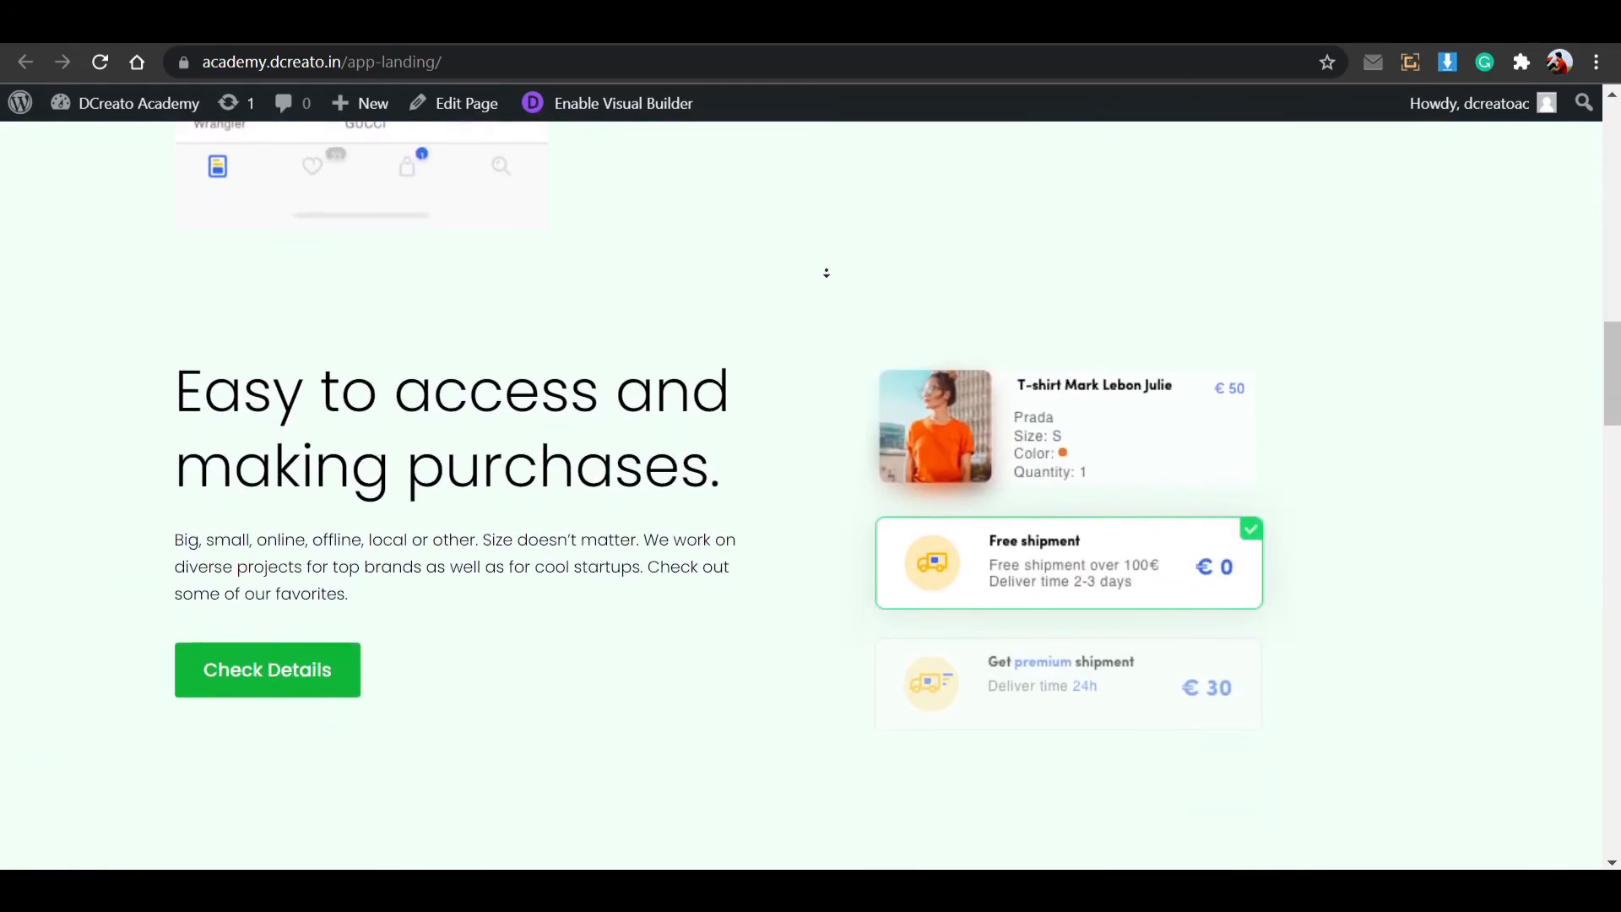
pyautogui.scroll(-7, 827, 273)
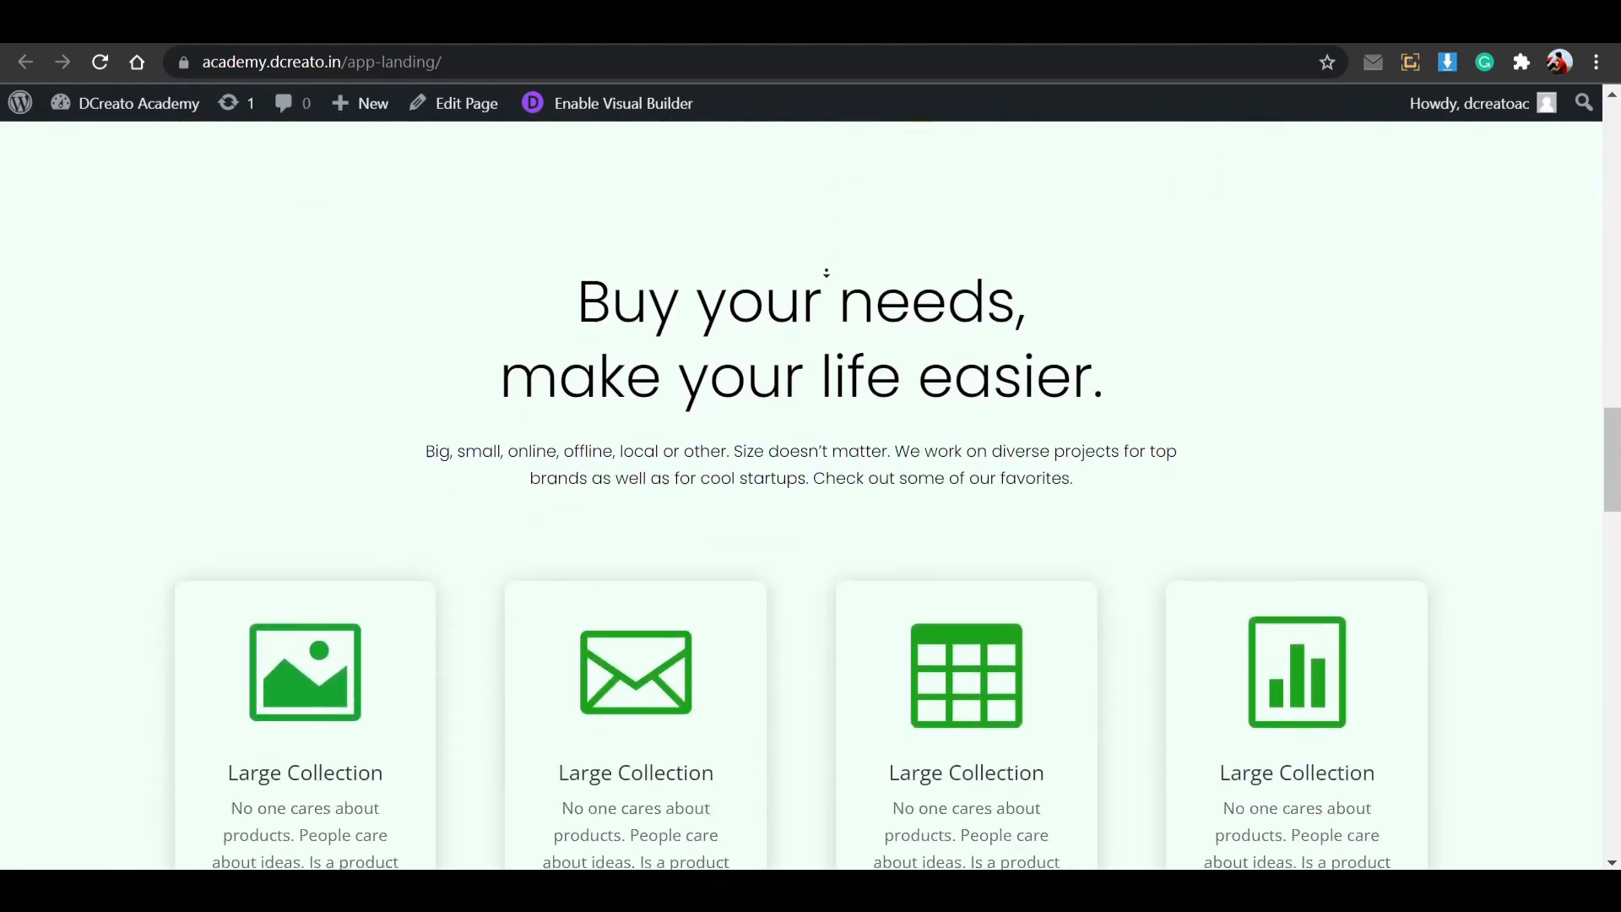
pyautogui.scroll(-8, 826, 273)
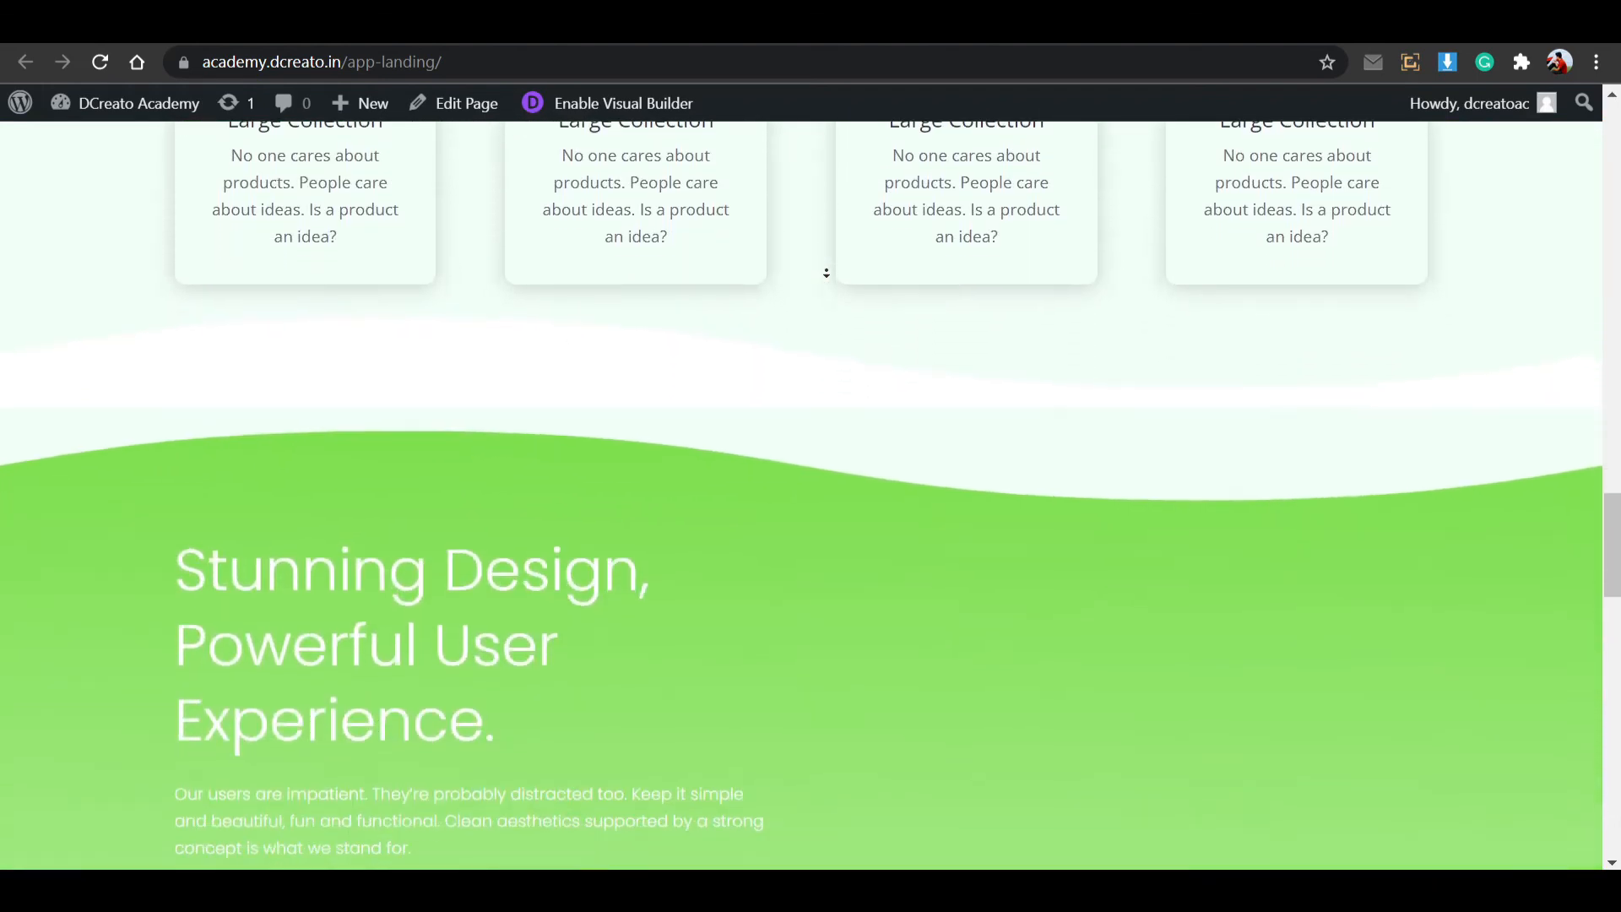
pyautogui.scroll(-8, 827, 273)
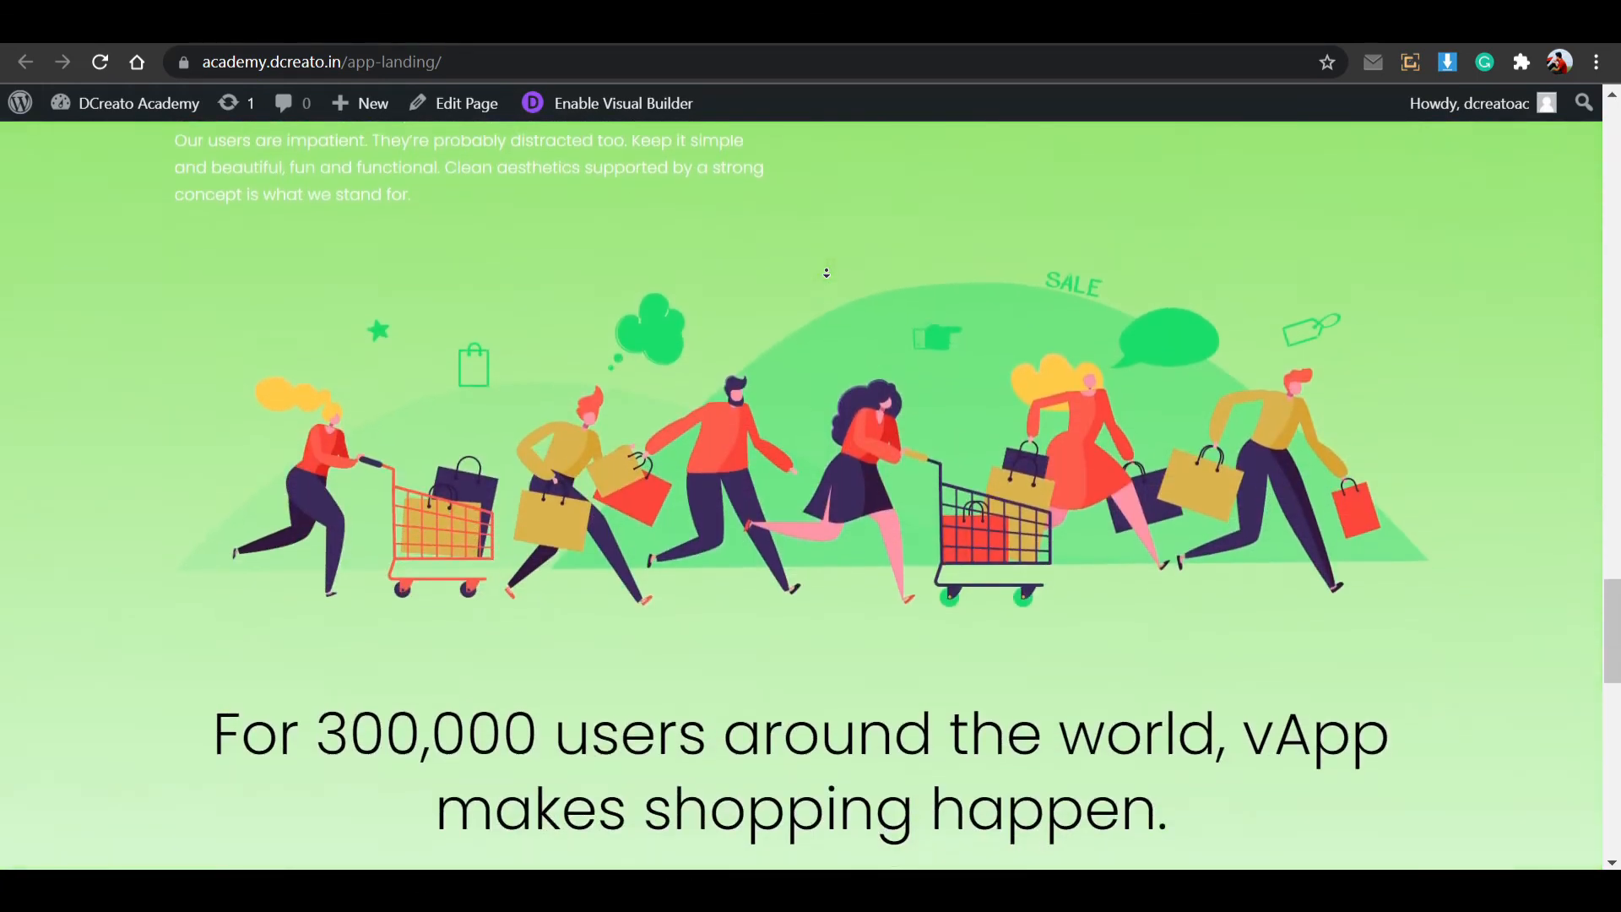
pyautogui.scroll(-8, 826, 273)
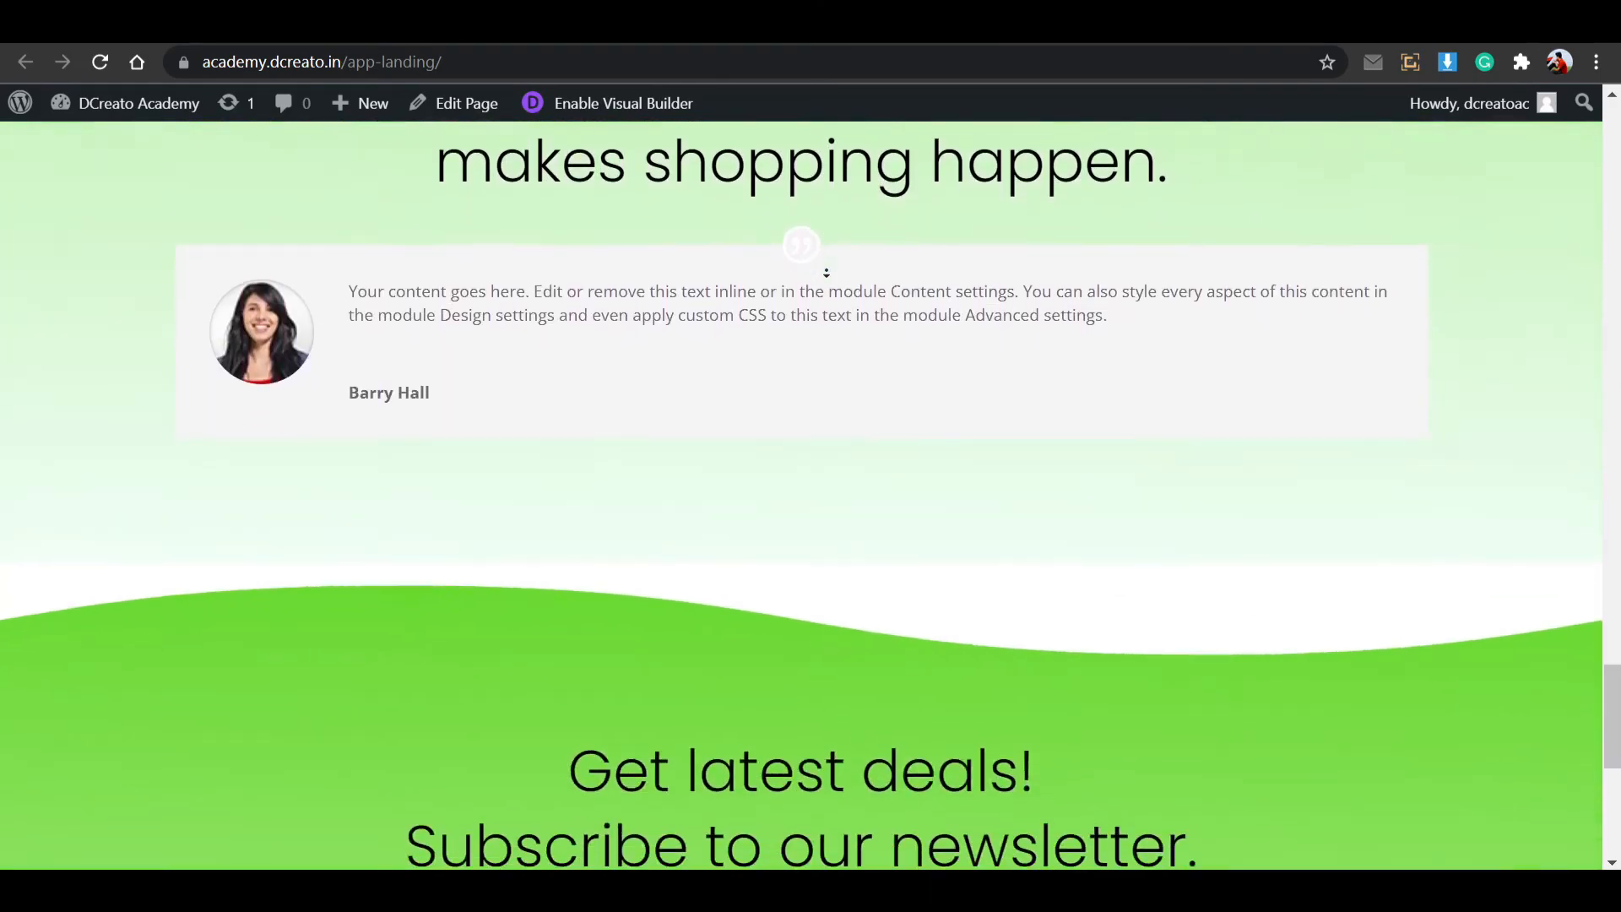
pyautogui.scroll(-8, 827, 273)
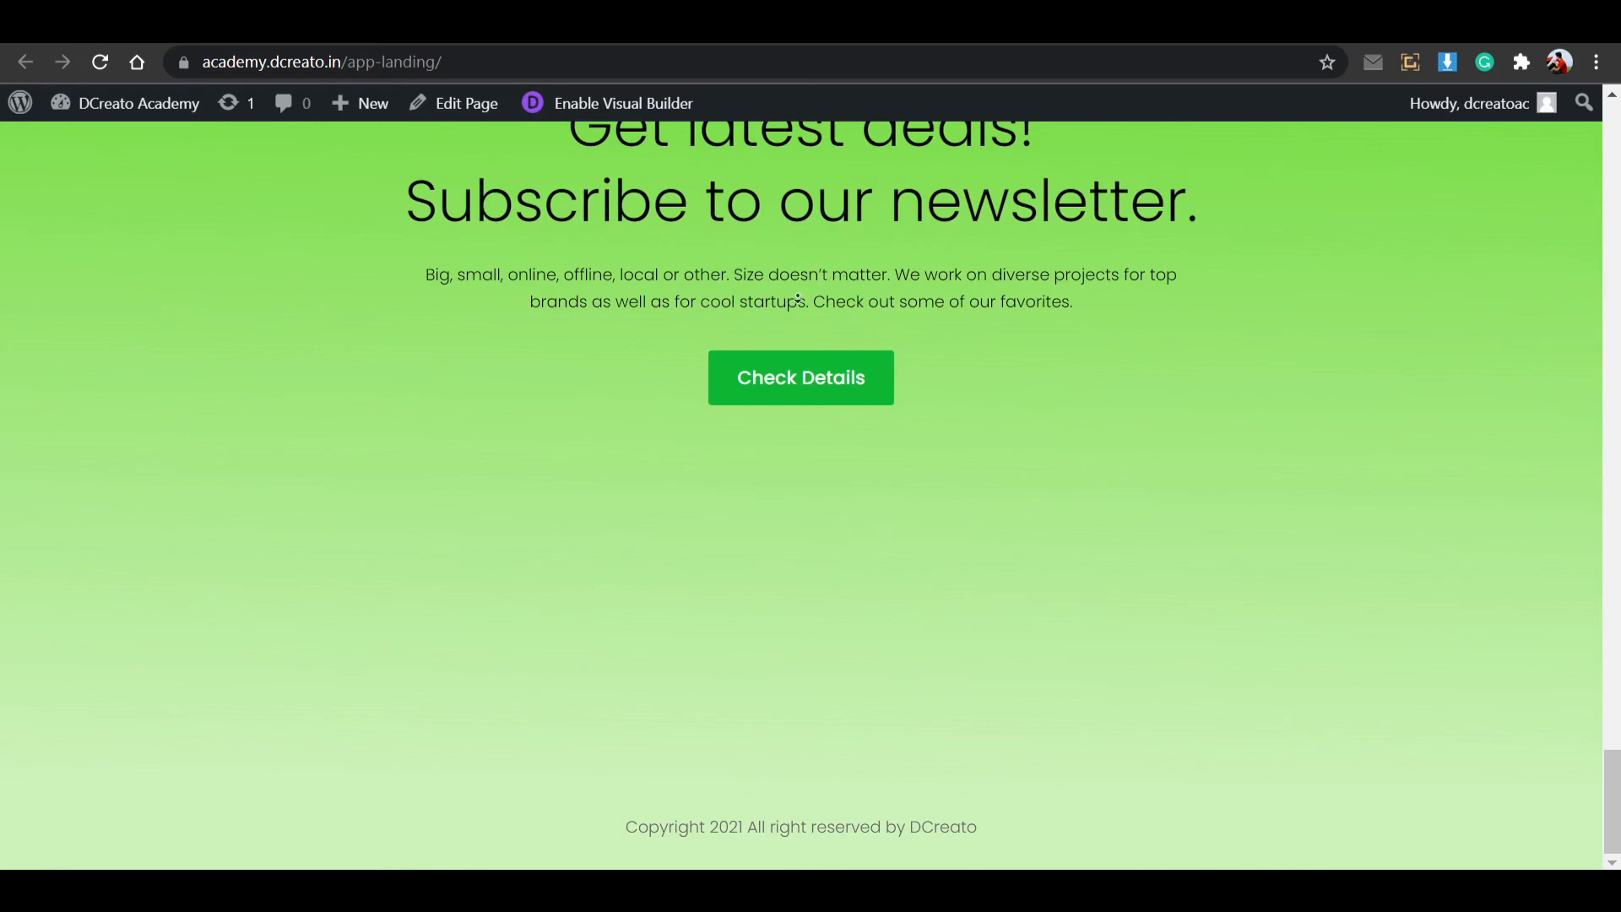
pyautogui.scroll(10, 793, 490)
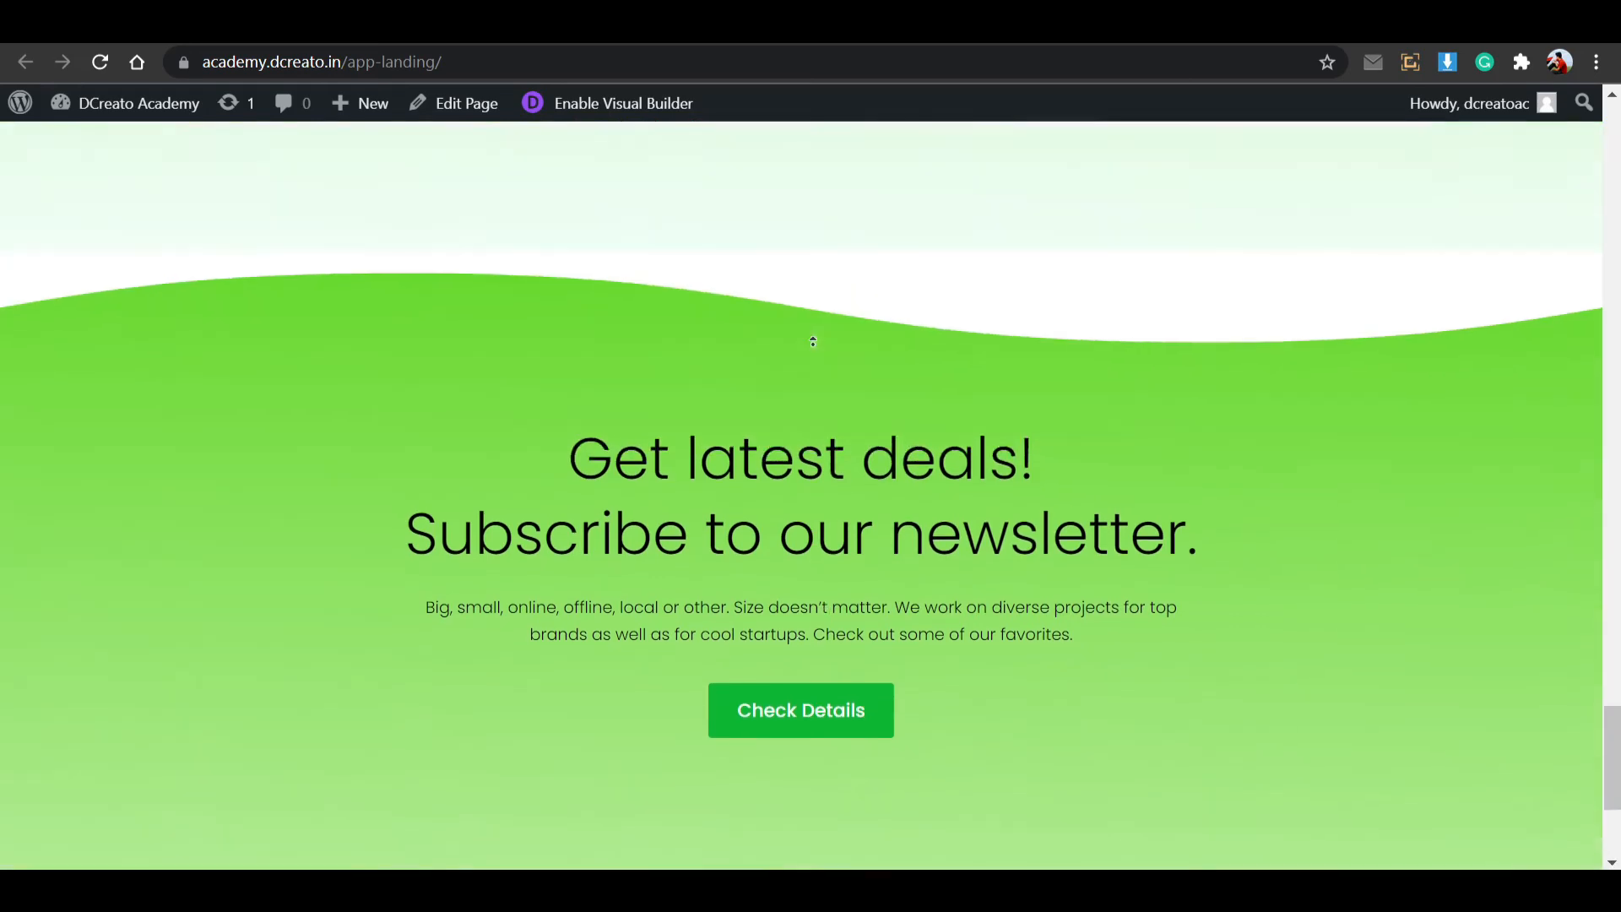
pyautogui.scroll(20, 812, 341)
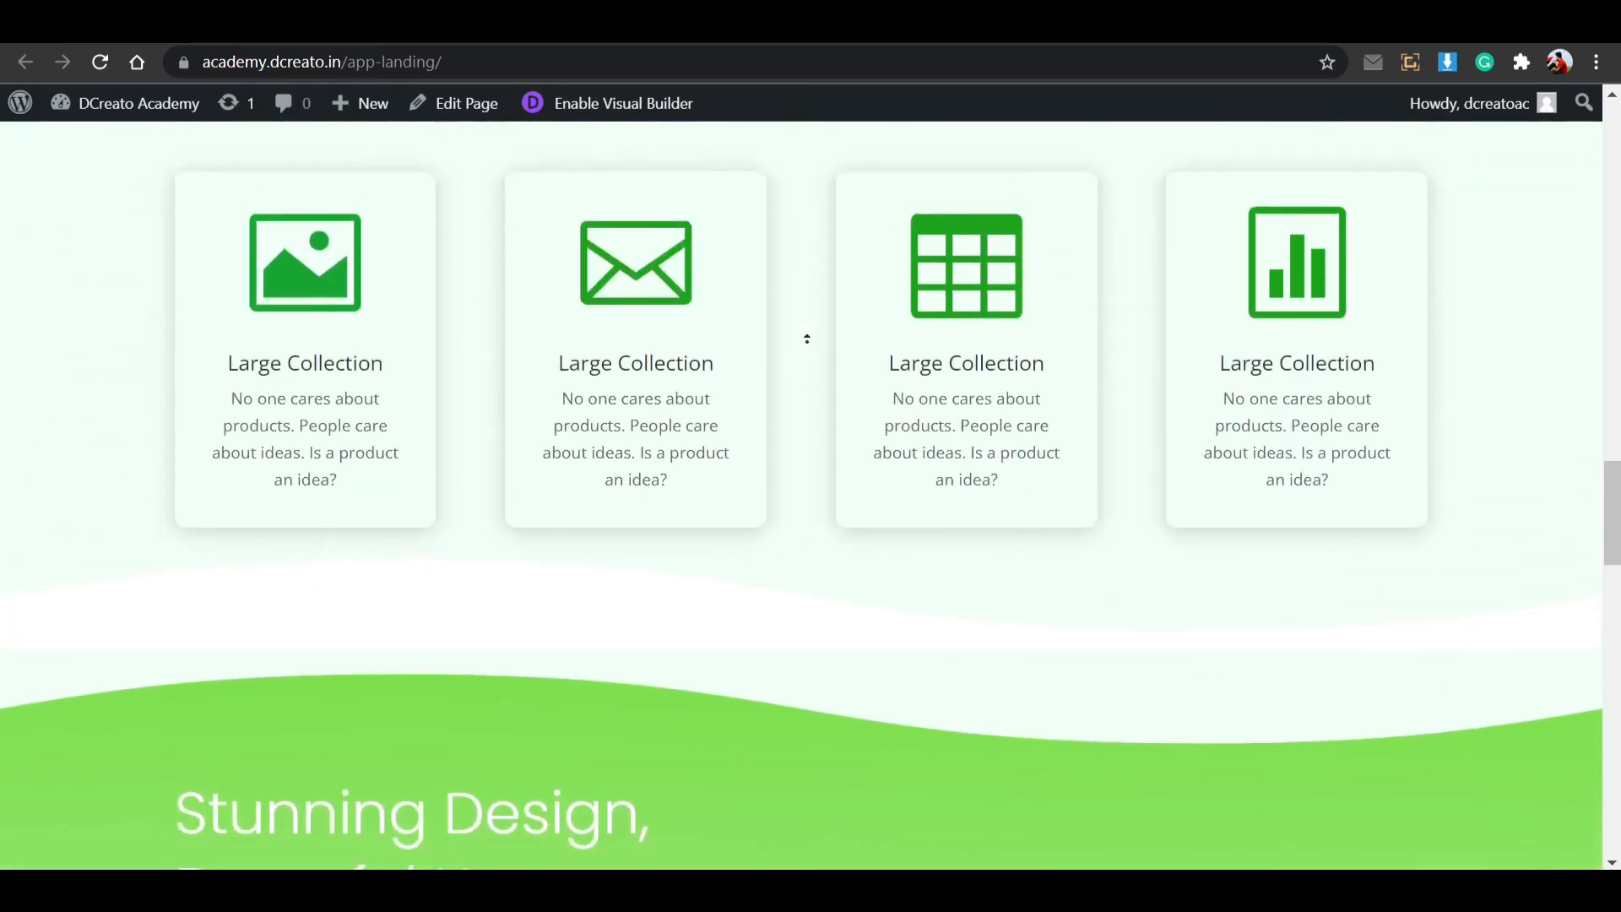
pyautogui.scroll(20, 807, 339)
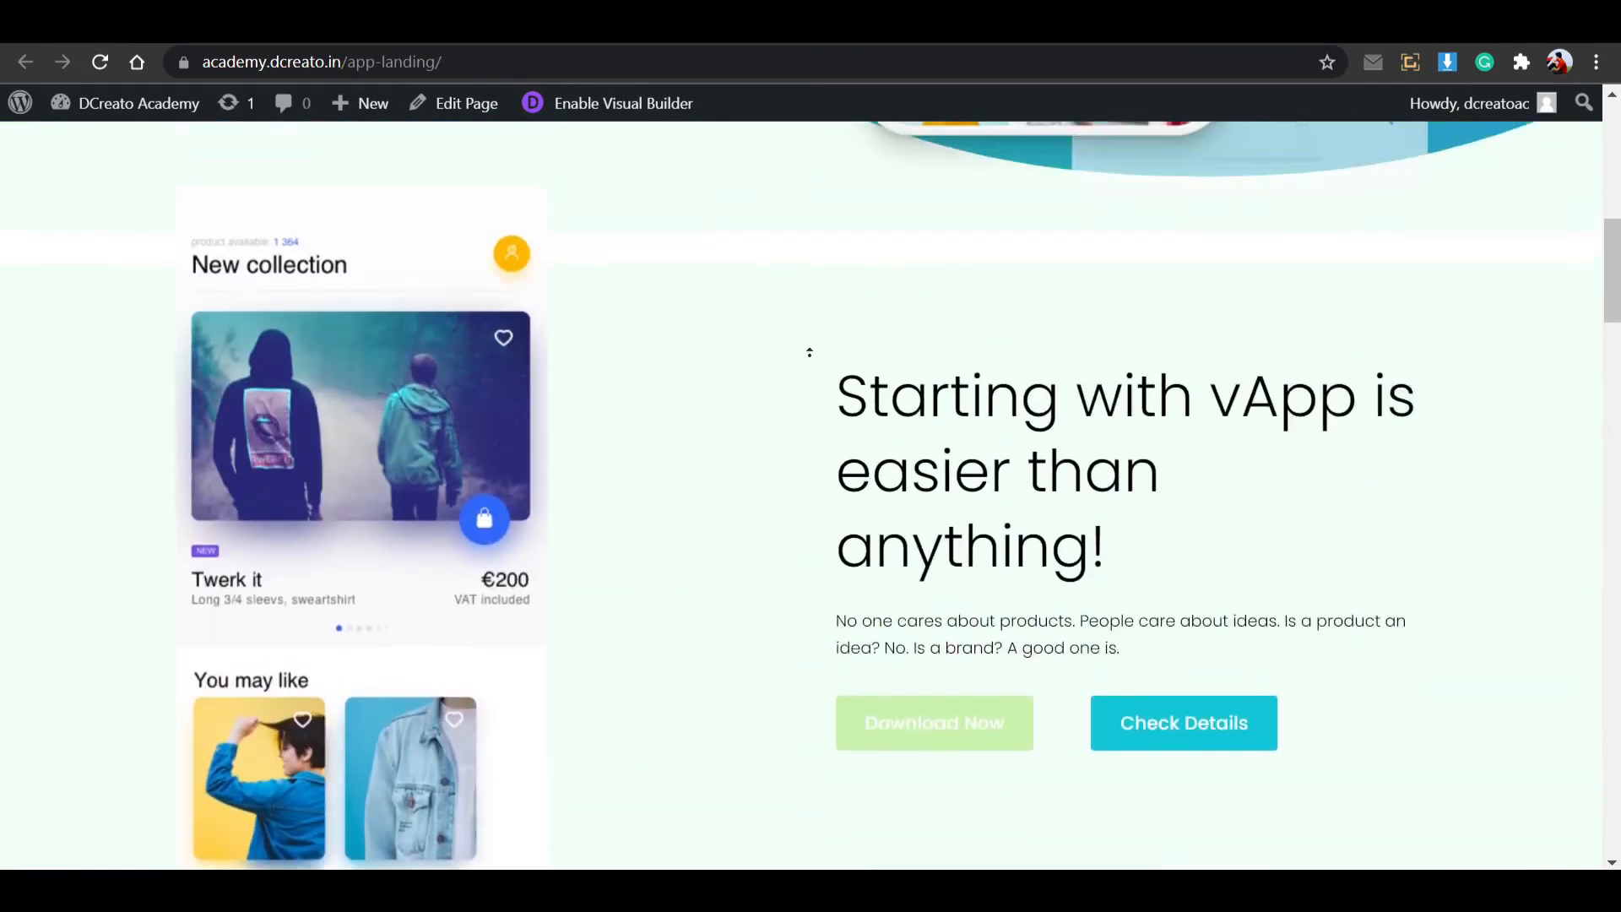
pyautogui.scroll(6, 808, 352)
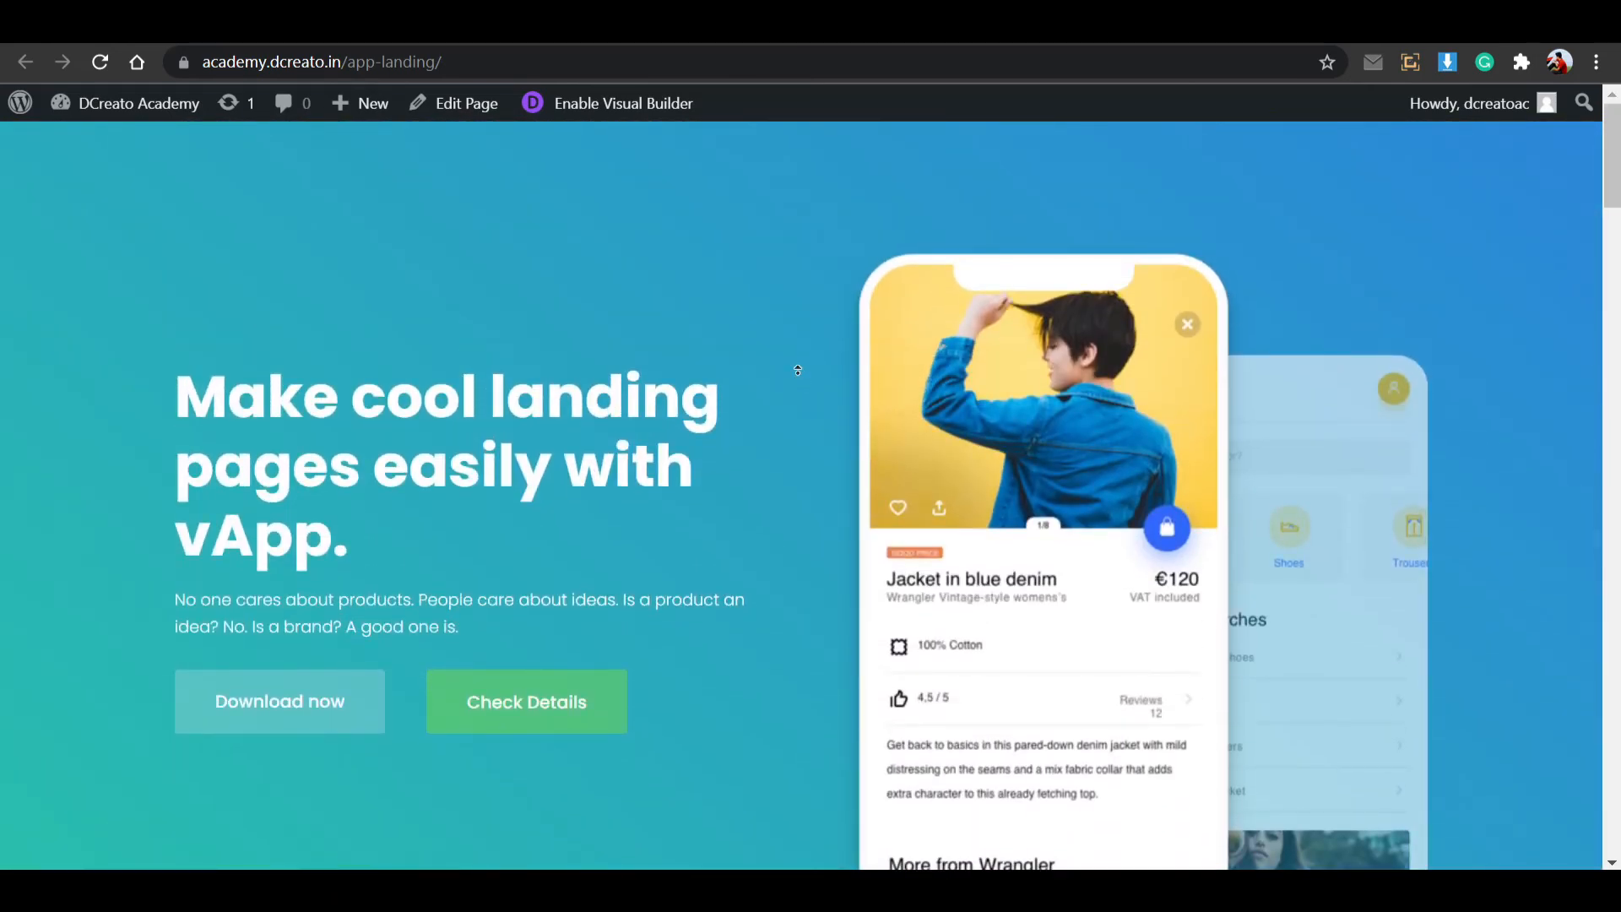
pyautogui.scroll(-20, 808, 394)
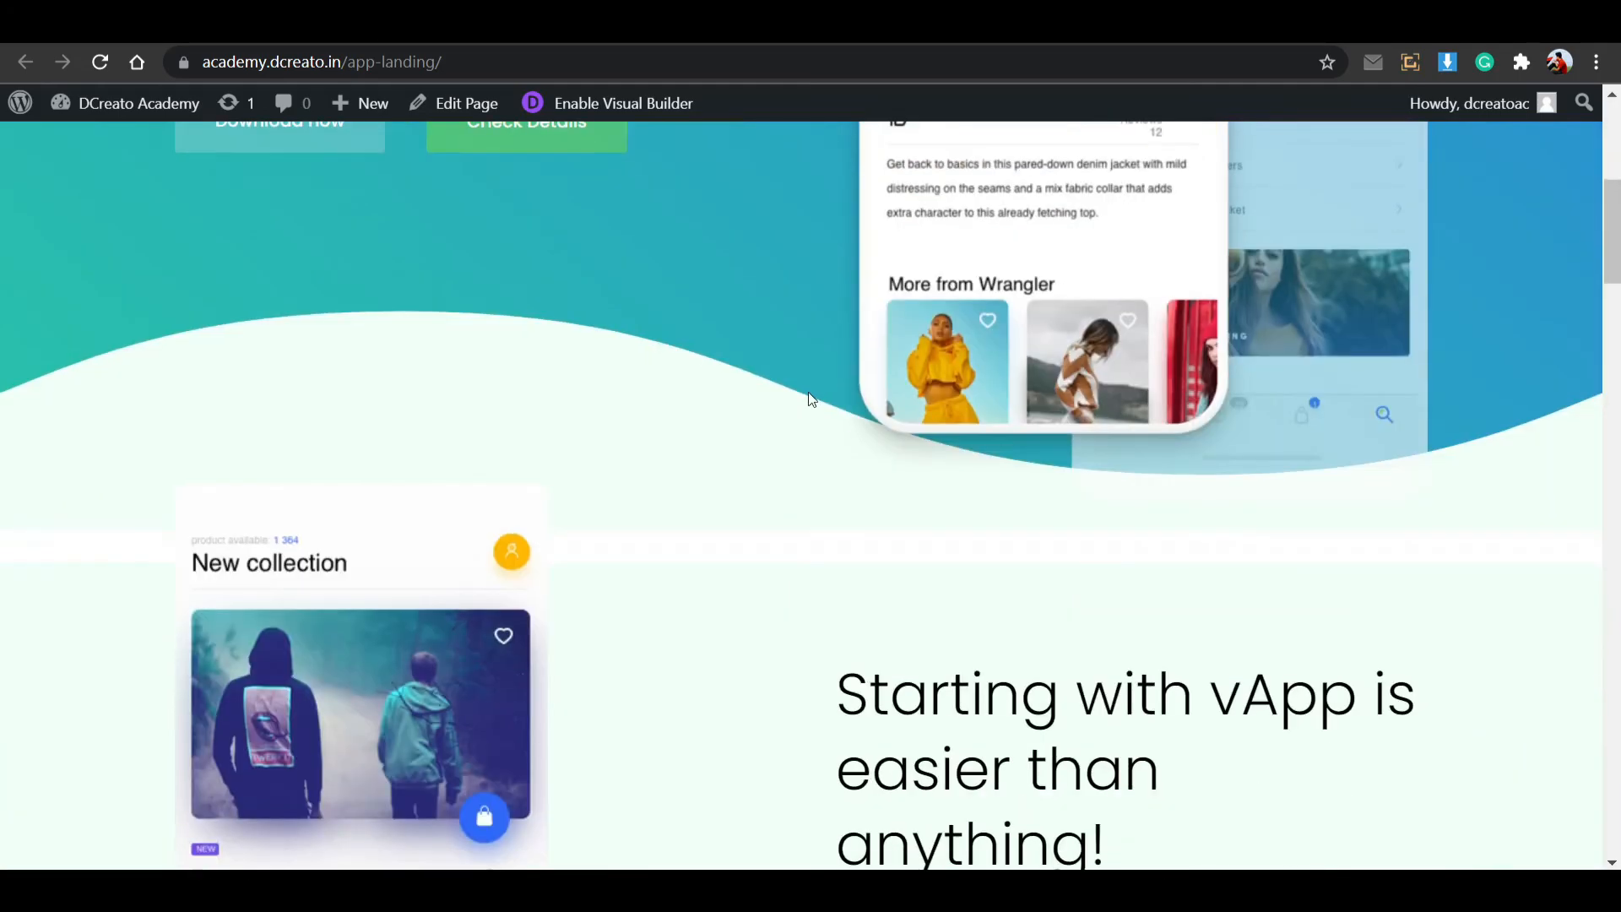